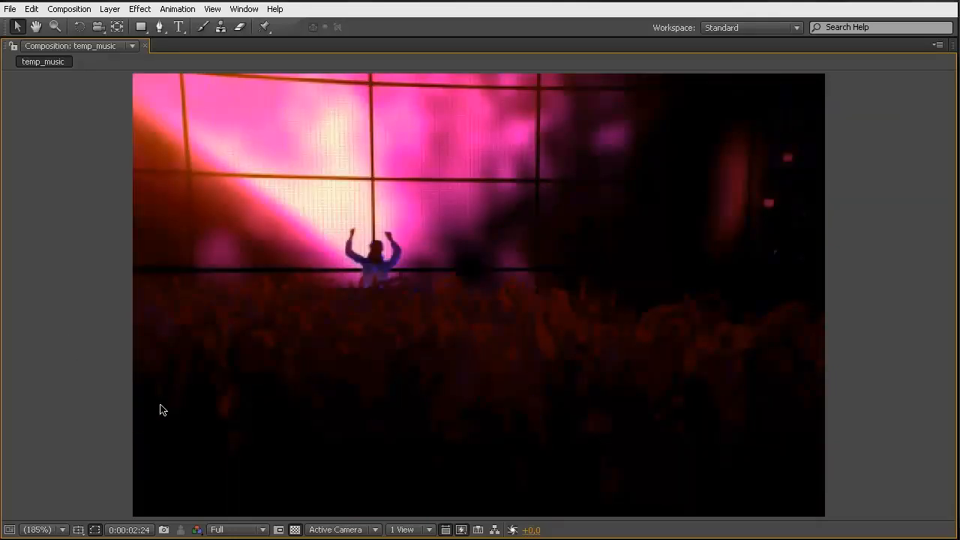
# Step: Restore the full panel layout and scrub through the temp_music composition to preview the finished dance floor clip
pyautogui.press('`')
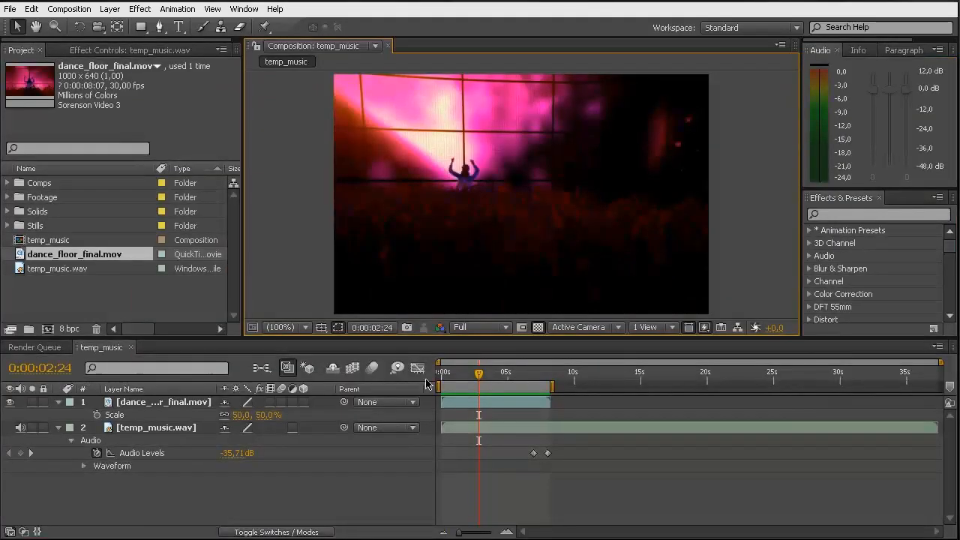
pyautogui.moveTo(482, 379); pyautogui.dragTo(508, 385)
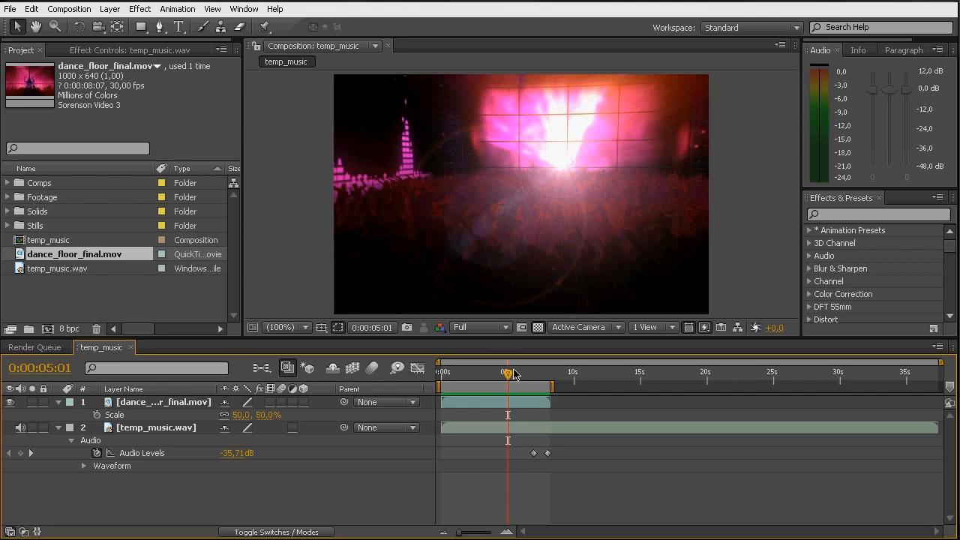
pyautogui.moveTo(507, 383); pyautogui.dragTo(528, 383)
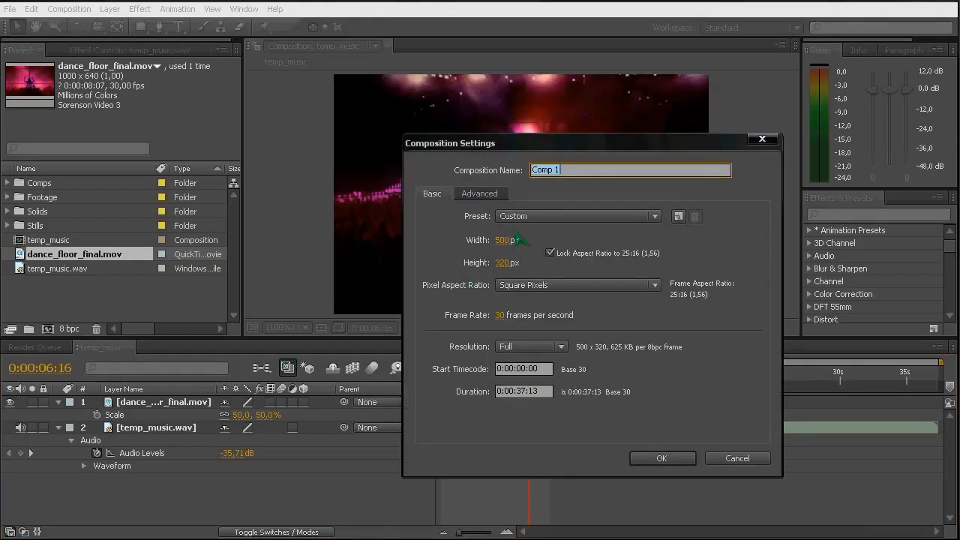
# Step: Create a new composition of 1000 x 640 px with the aspect ratio unlocked and a duration of 12 seconds
pyautogui.click(551, 253)
pyautogui.click(502, 240)
pyautogui.write('1000')
pyautogui.press('Tab')
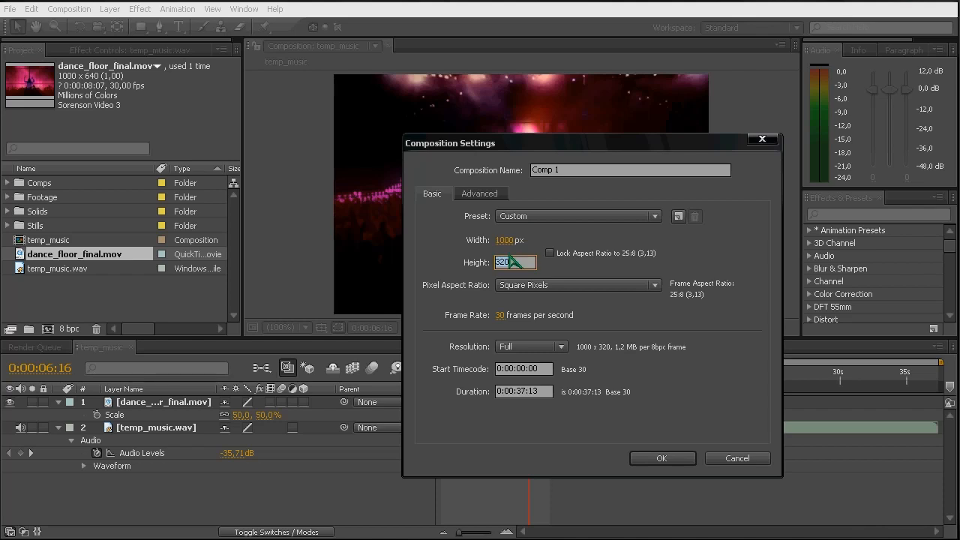
pyautogui.write('640')
pyautogui.press('Tab')
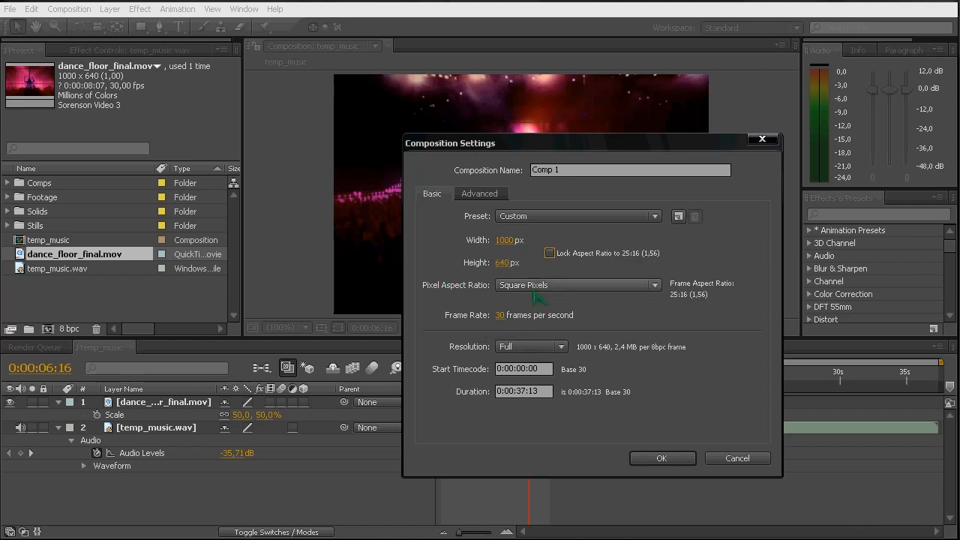
pyautogui.doubleClick(520, 390)
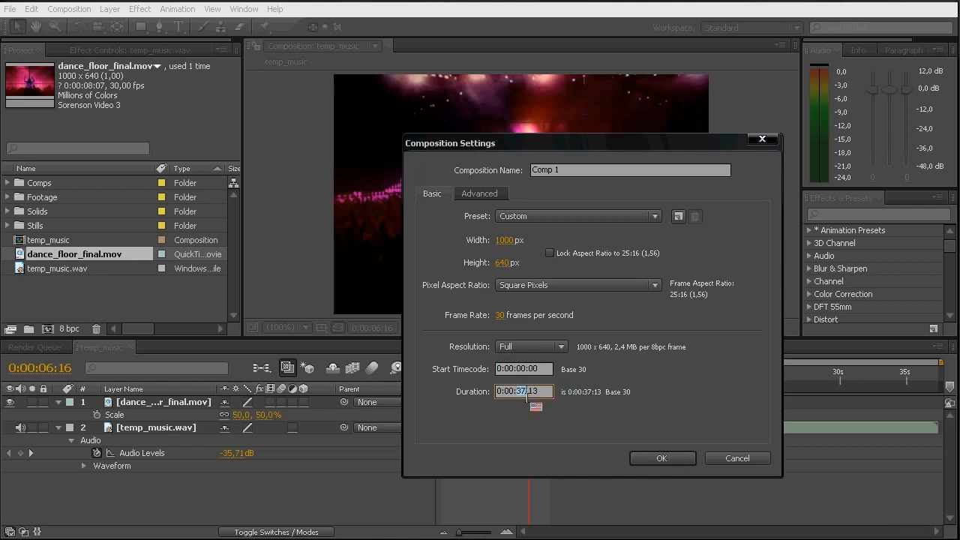
pyautogui.write('12')
pyautogui.press('Return')
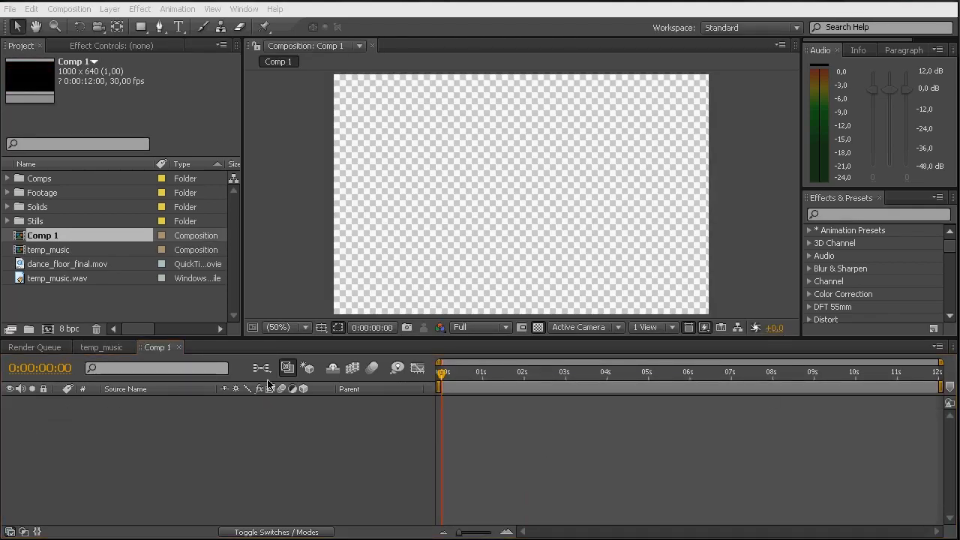
# Step: Rename the new composition "night club" in its composition settings
pyautogui.hotkey('ctrl', 'k')
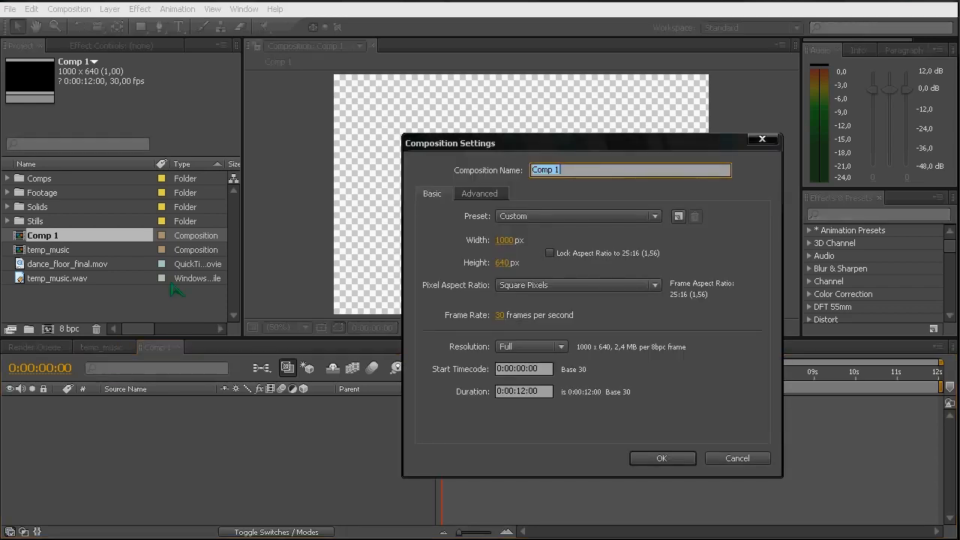
pyautogui.write('night club')
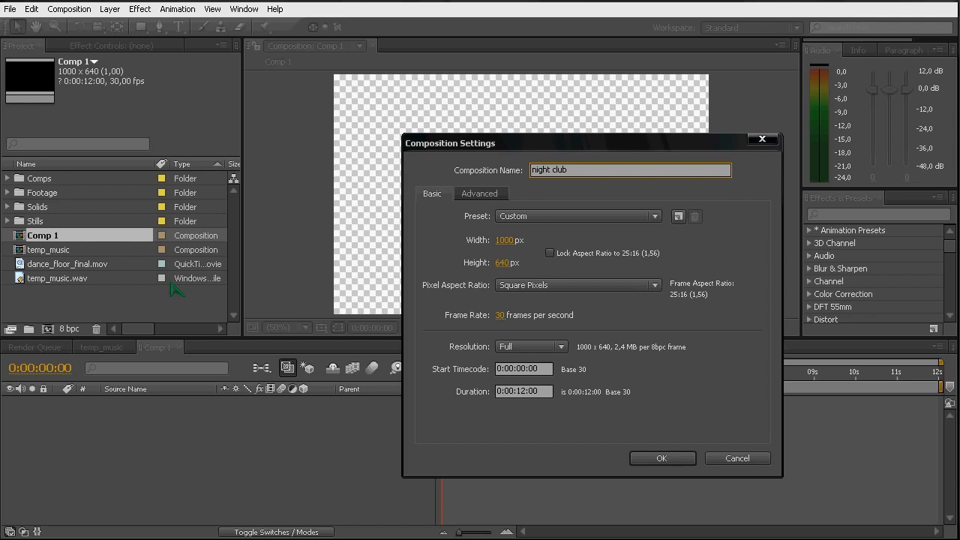
pyautogui.press('Return')
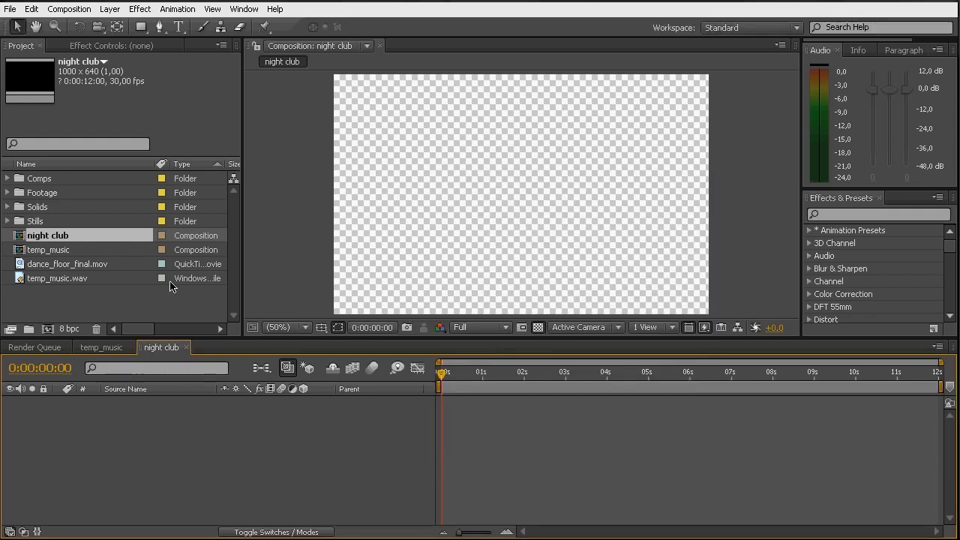
# Step: Add dj_man.psd from the Stills folder to the night club composition as a 3D layer and turn off the transparency grid
pyautogui.click(7, 221)
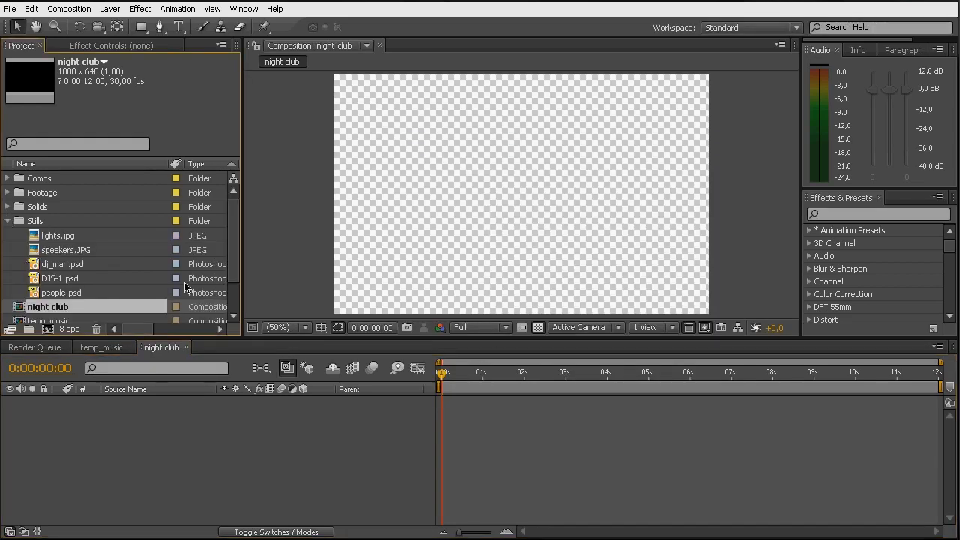
pyautogui.click(61, 267)
pyautogui.moveTo(64, 269); pyautogui.dragTo(106, 429)
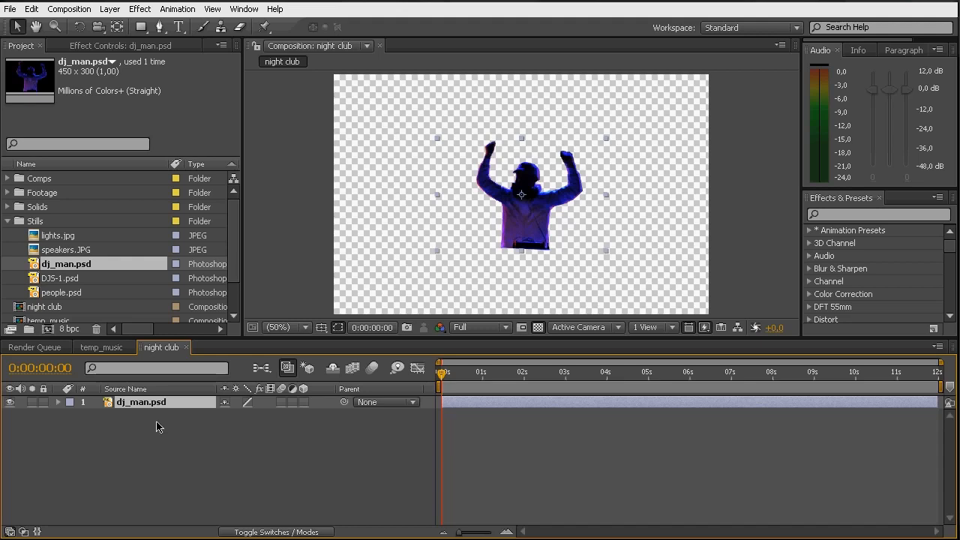
pyautogui.click(303, 402)
pyautogui.click(537, 327)
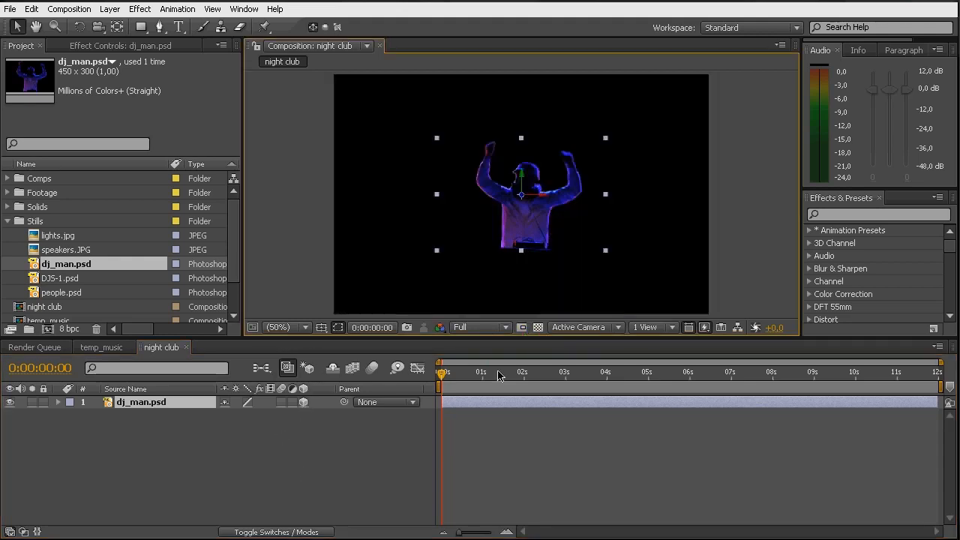
# Step: Show the dj_man.psd layer's position and auto-trace its alpha channel into a mask for the current frame
pyautogui.press('p')
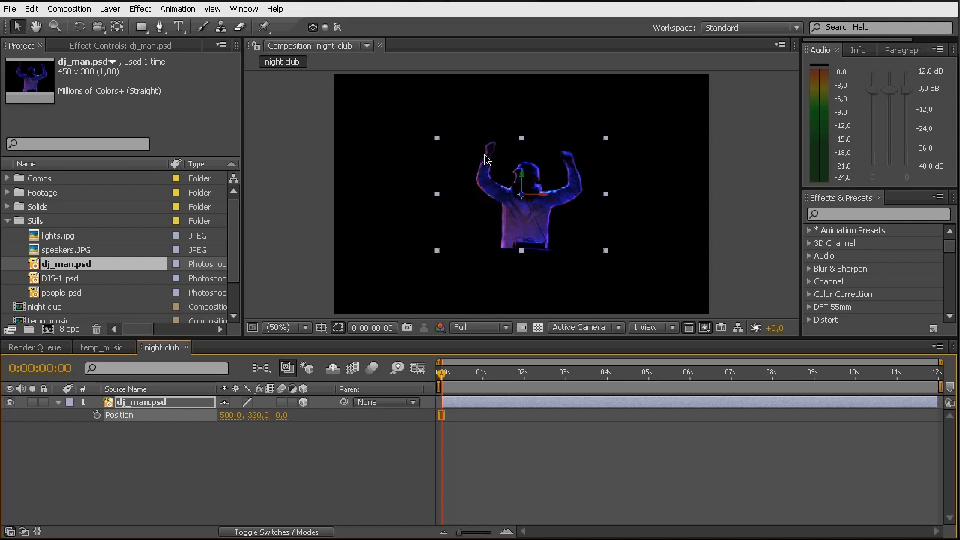
pyautogui.click(152, 441)
pyautogui.click(148, 405)
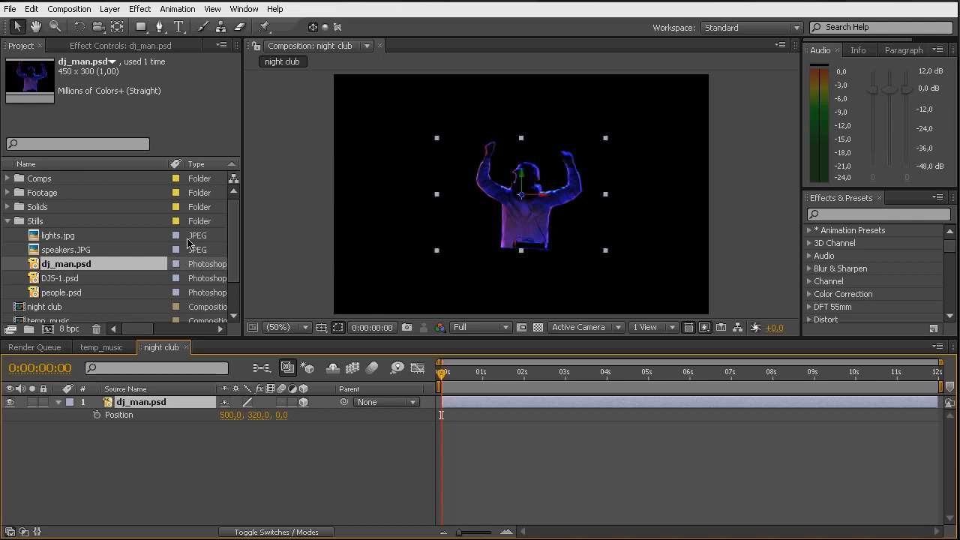
pyautogui.click(109, 9)
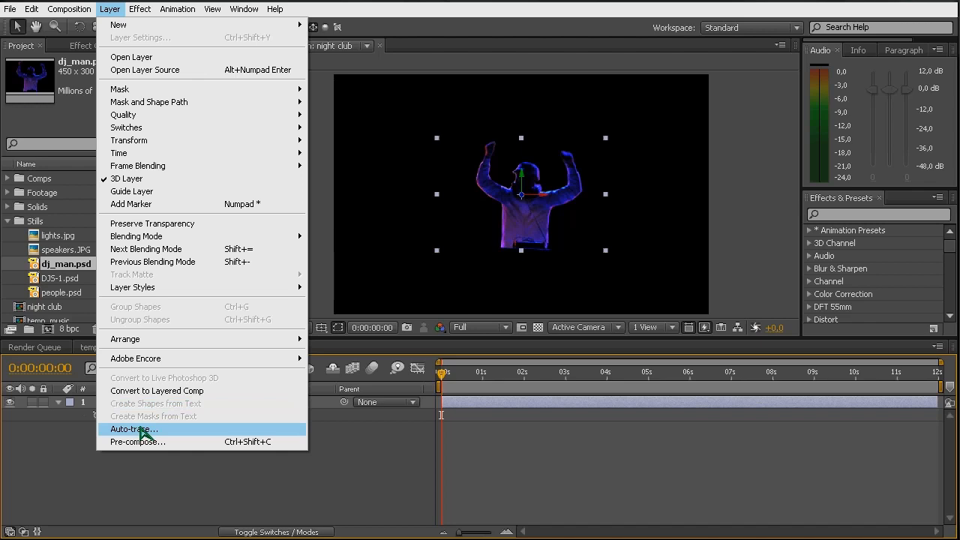
pyautogui.click(142, 431)
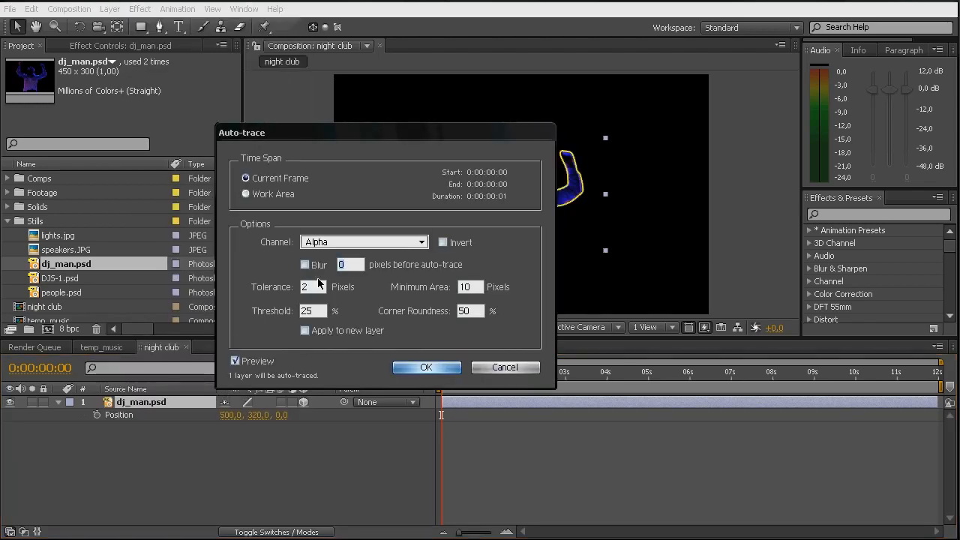
pyautogui.moveTo(417, 135); pyautogui.dragTo(300, 135)
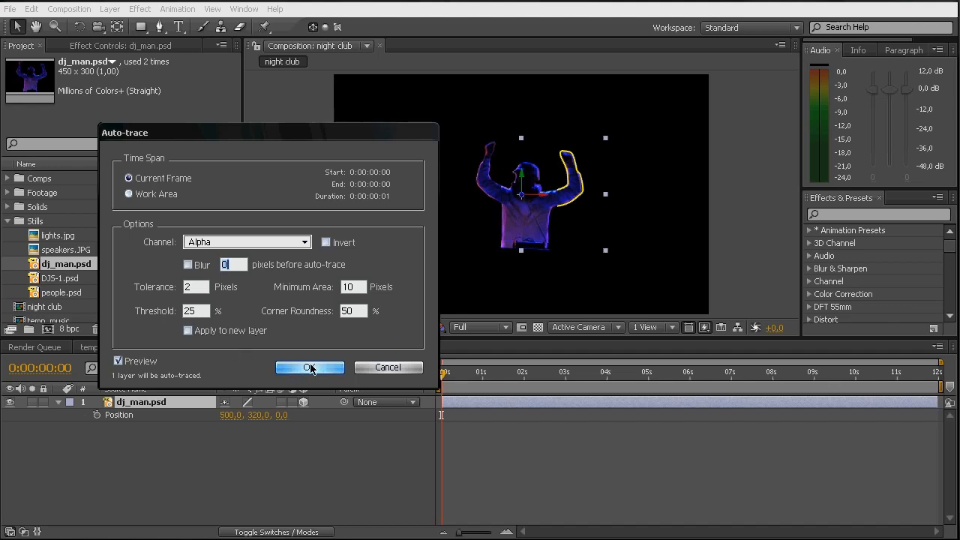
pyautogui.click(311, 367)
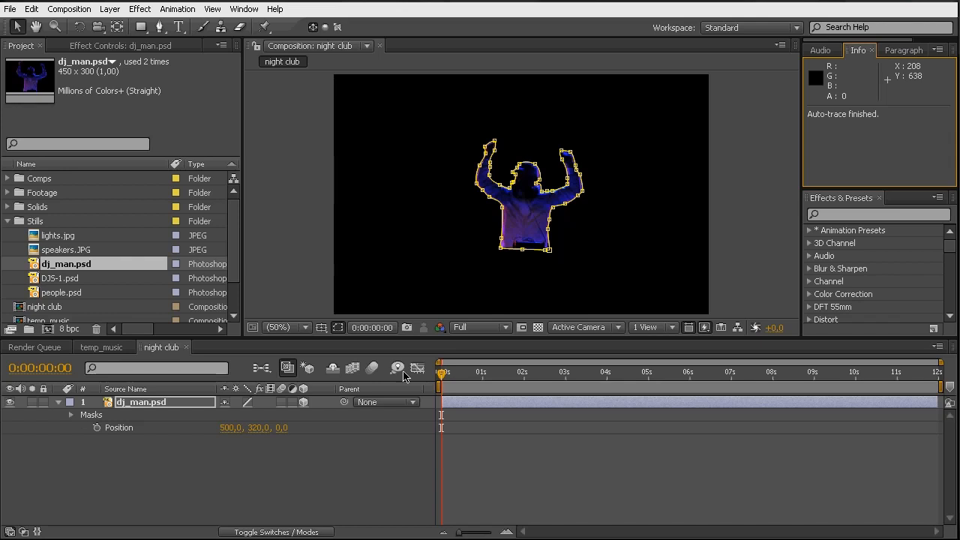
# Step: Set the traced mask on the dj_man.psd layer to Add mode and hide the mask outlines in the viewer
pyautogui.click(186, 408)
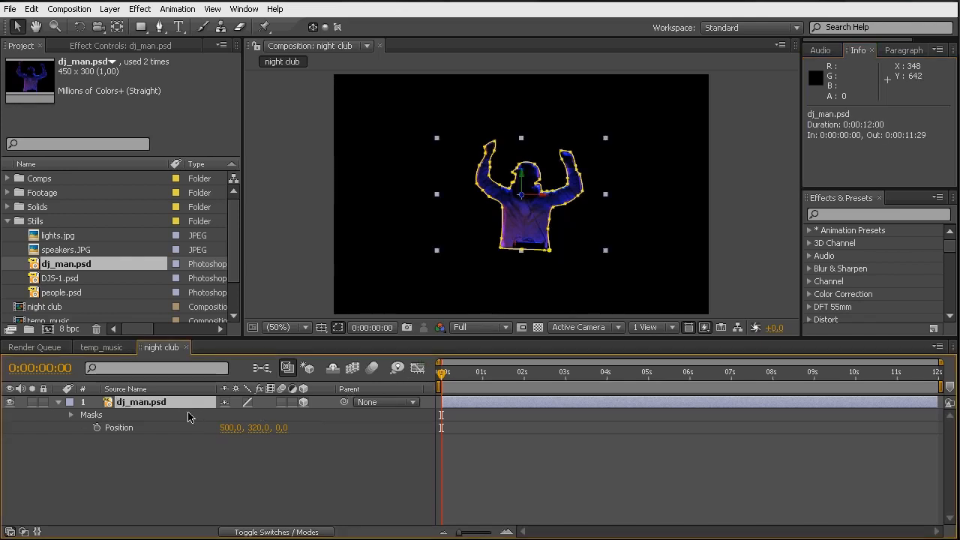
pyautogui.click(338, 328)
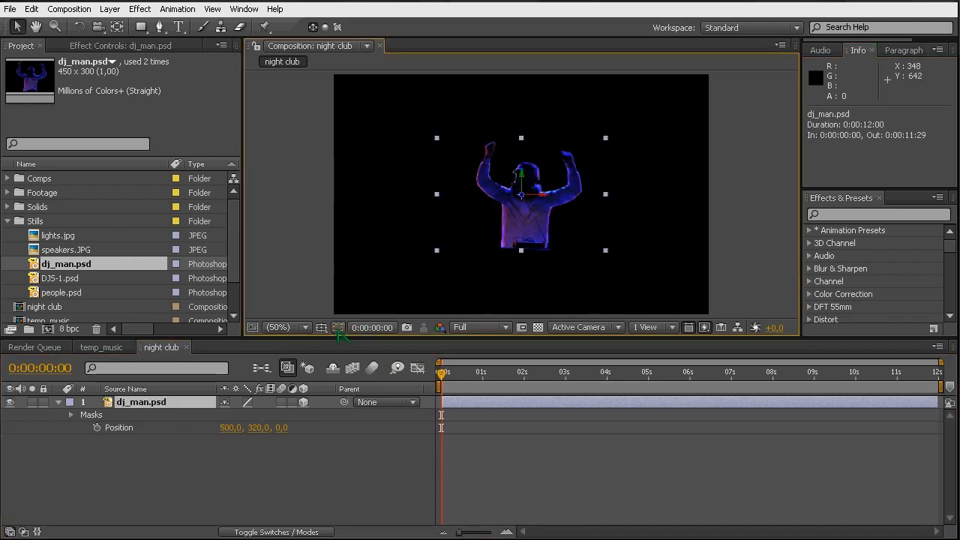
pyautogui.click(339, 328)
pyautogui.click(172, 405)
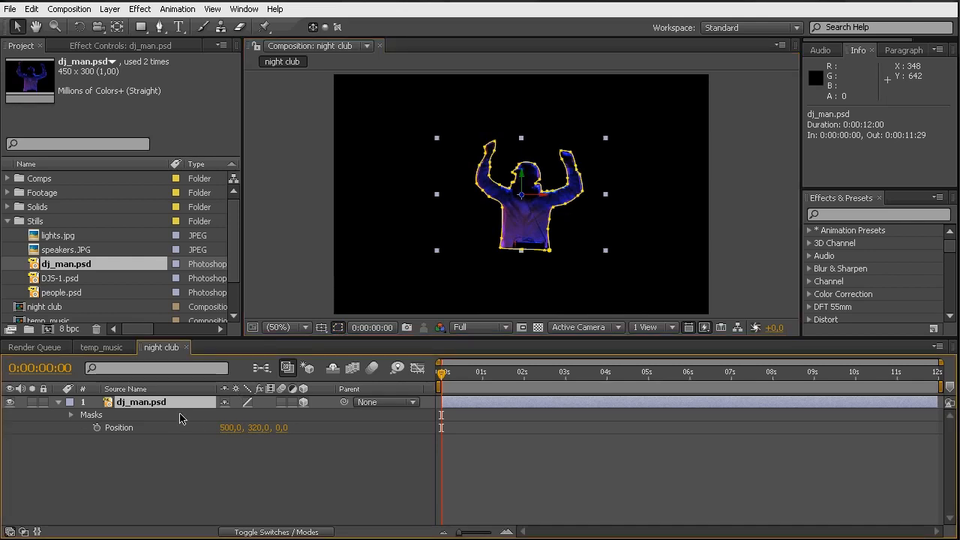
pyautogui.press('m')
pyautogui.click(238, 415)
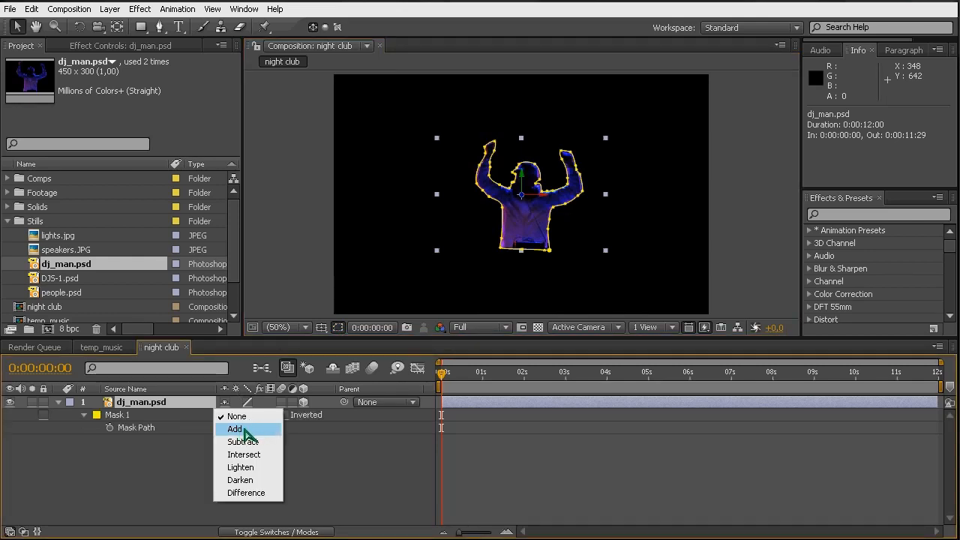
pyautogui.click(241, 430)
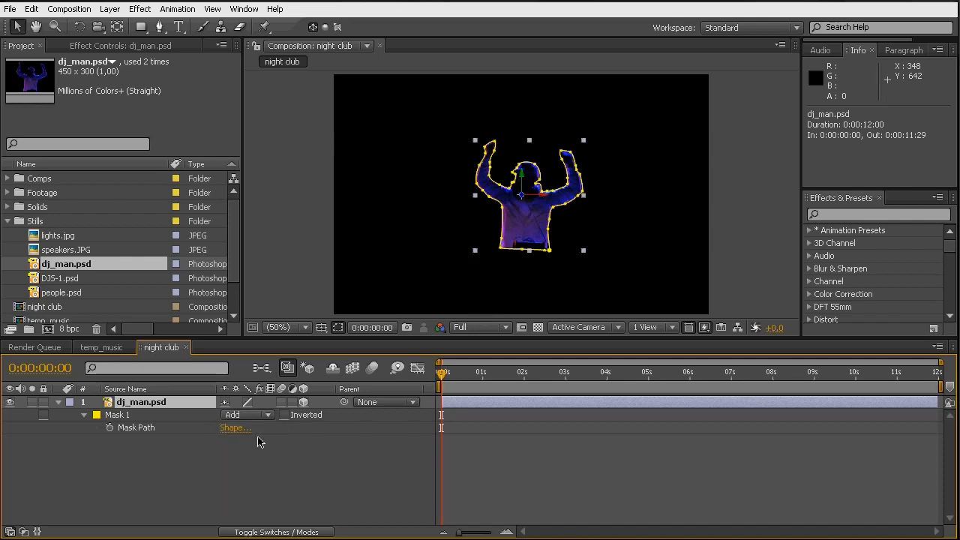
pyautogui.click(310, 457)
pyautogui.click(338, 327)
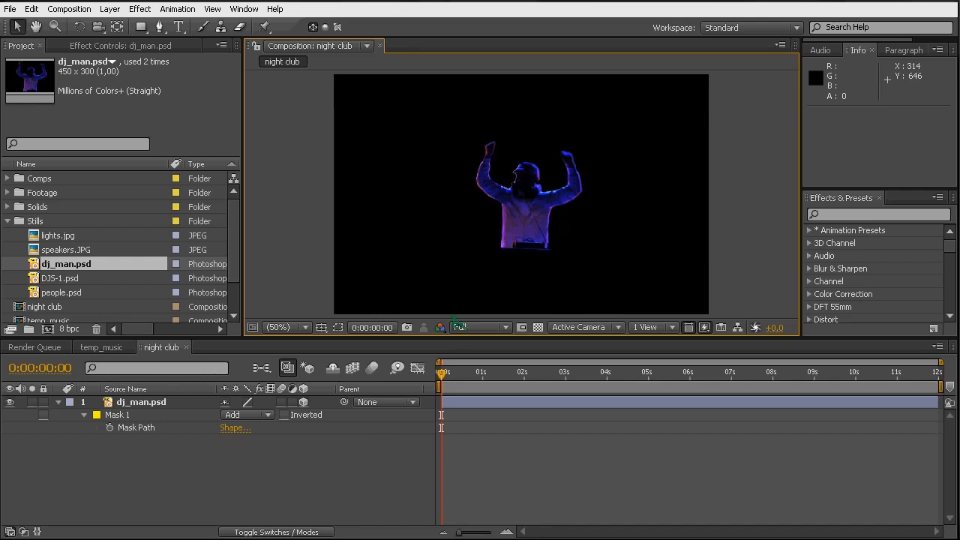
# Step: Reveal all Mask 1 properties, then contract its expansion to about -2.2 pixels and set its feather to 2 pixels
pyautogui.scroll(2, 313, 216)
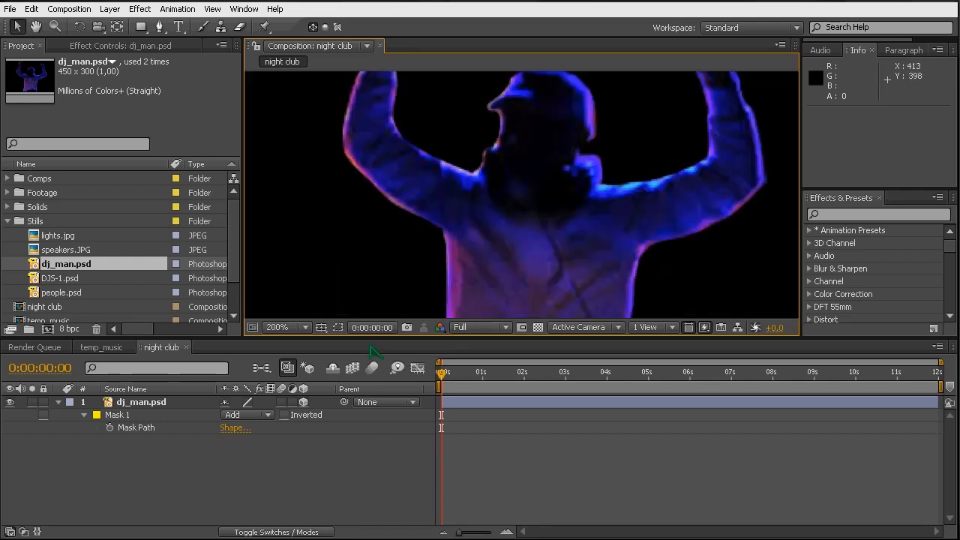
pyautogui.click(131, 416)
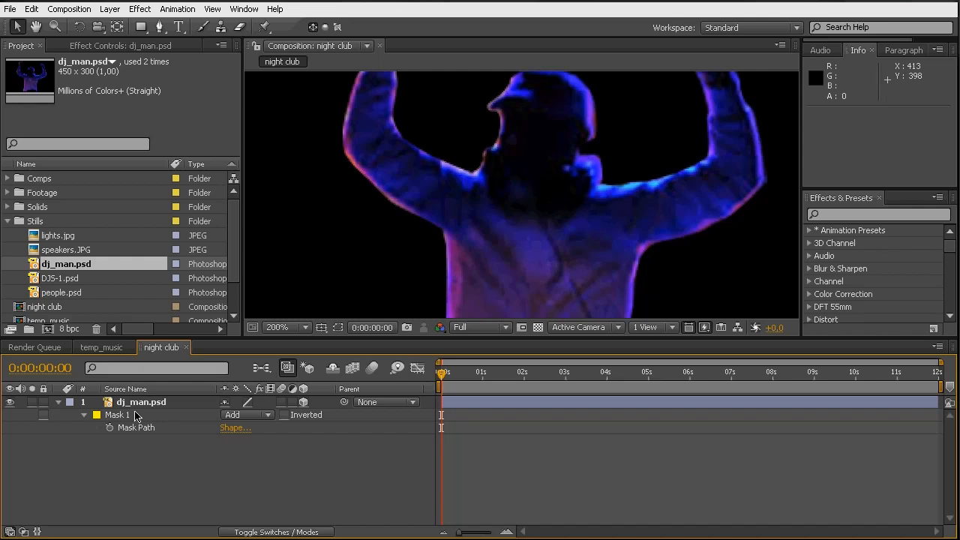
pyautogui.click(124, 416)
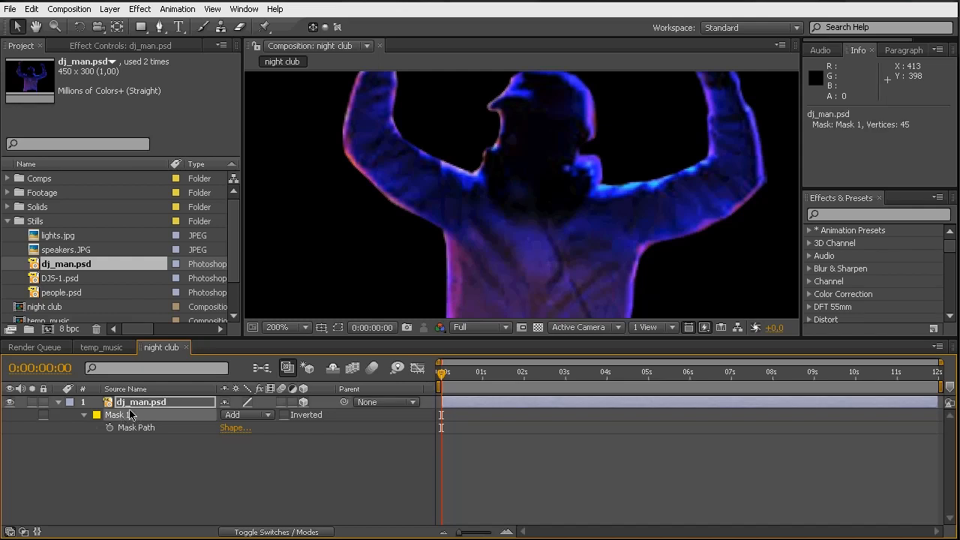
pyautogui.press('m')
pyautogui.press('m')
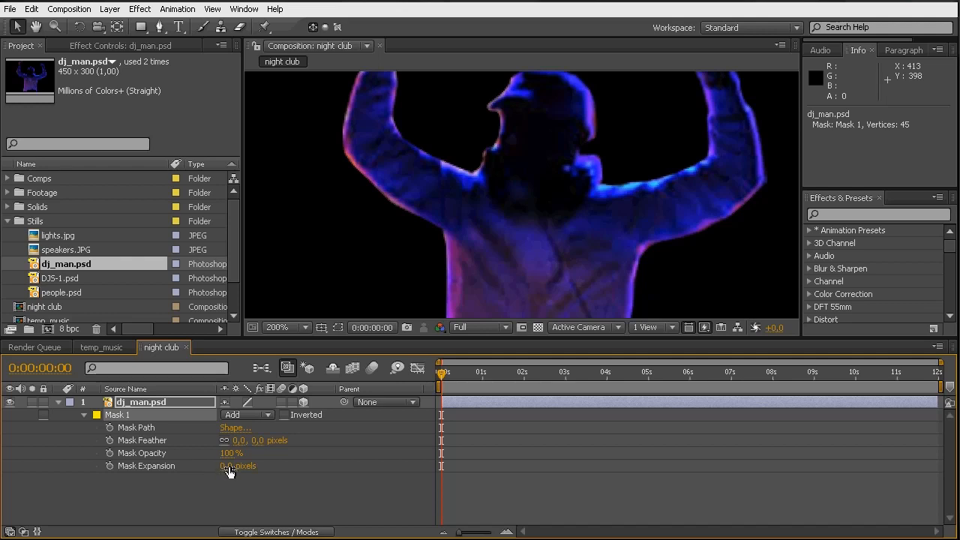
pyautogui.moveTo(228, 470); pyautogui.dragTo(212, 473)
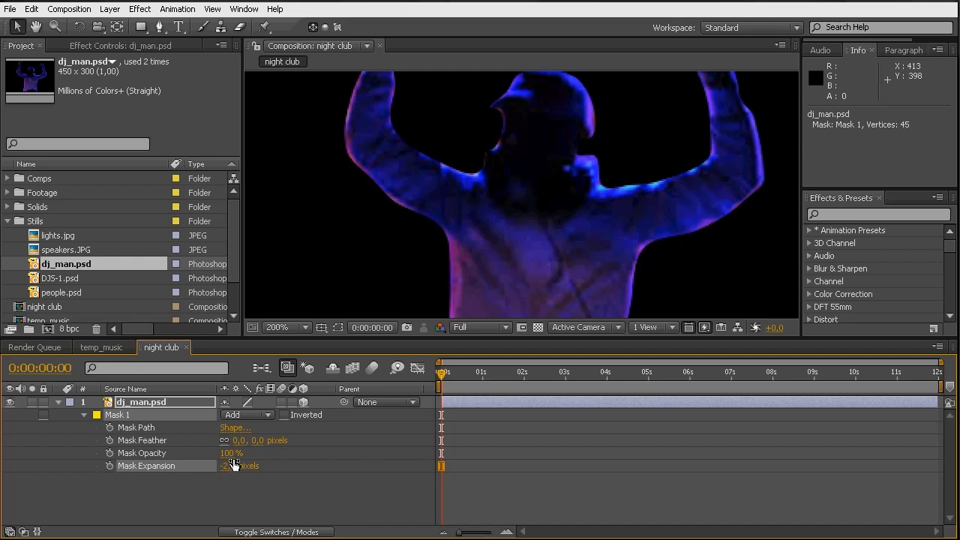
pyautogui.press('KP_Enter')
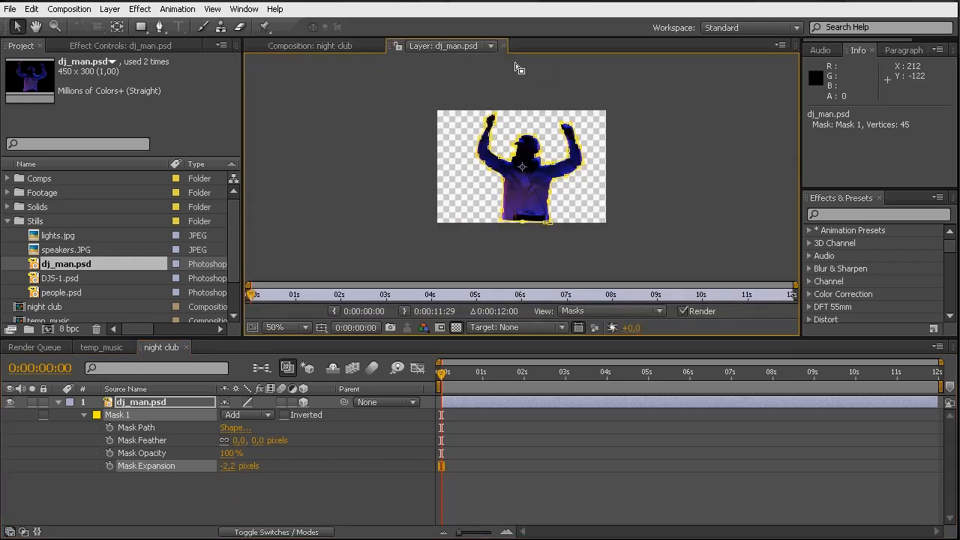
pyautogui.click(502, 46)
pyautogui.click(258, 440)
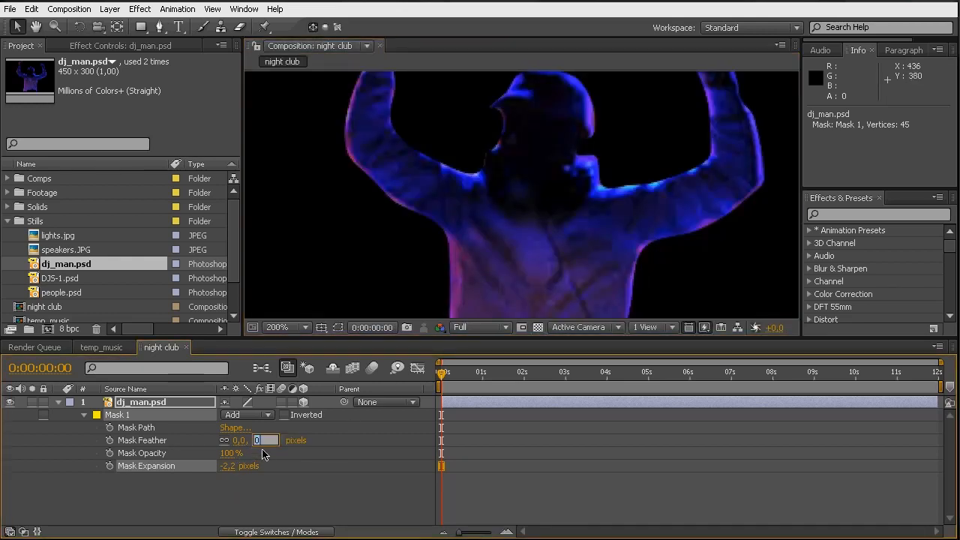
pyautogui.write('2')
pyautogui.press('Return')
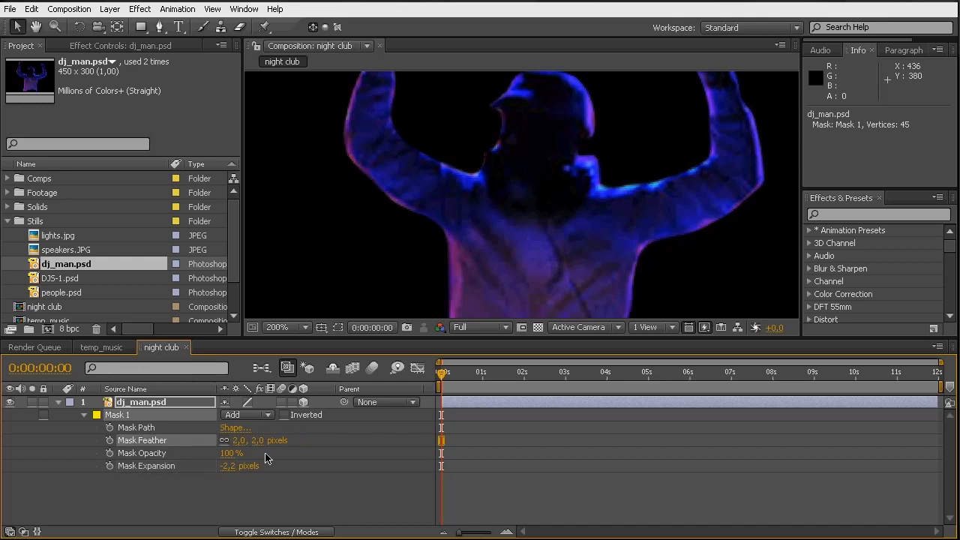
# Step: Set Mask 1's expansion to -3 pixels and save the project
pyautogui.click(229, 465)
pyautogui.write('-3')
pyautogui.press('Return')
pyautogui.click(288, 328)
pyautogui.click(288, 343)
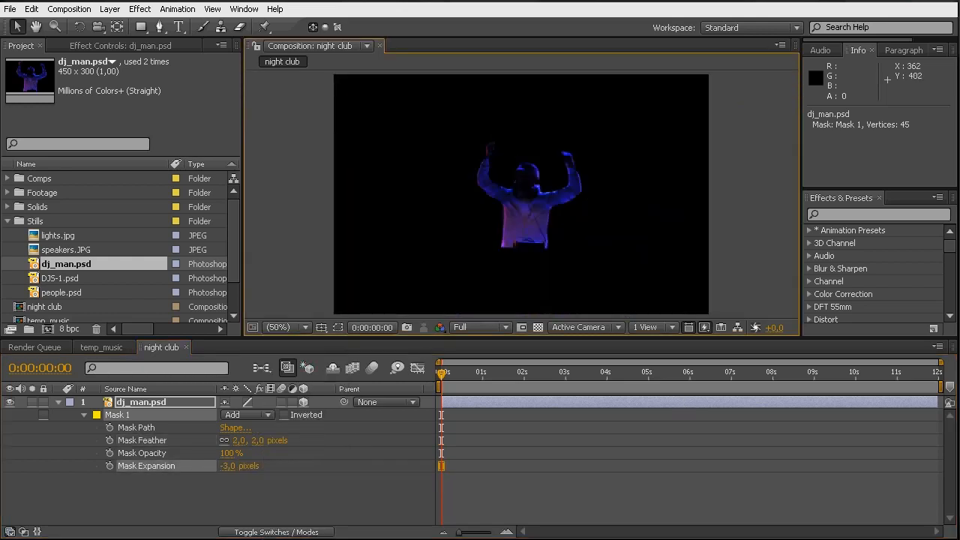
pyautogui.hotkey('ctrl', 's')
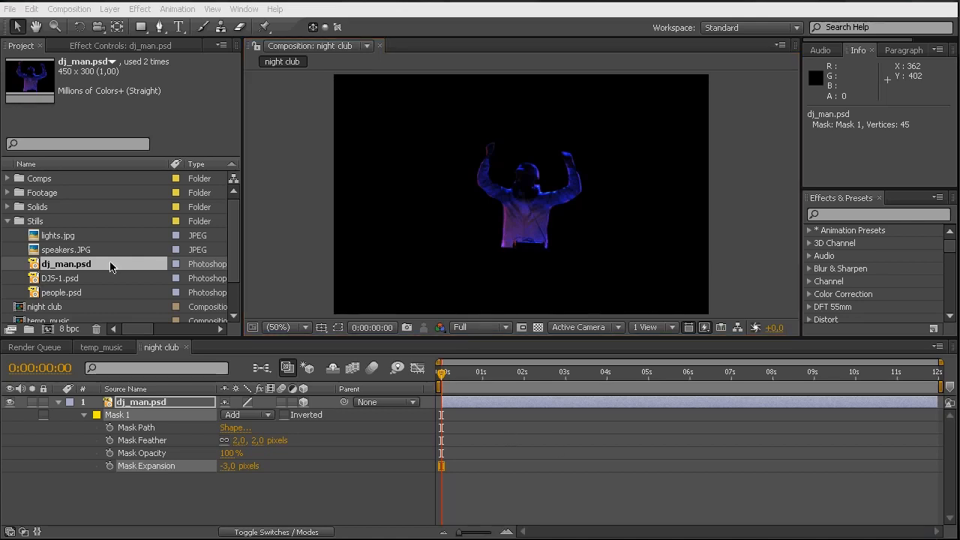
# Step: Add DJS-1.psd to the night club composition as a 3D layer directly above dj_man.psd
pyautogui.click(57, 403)
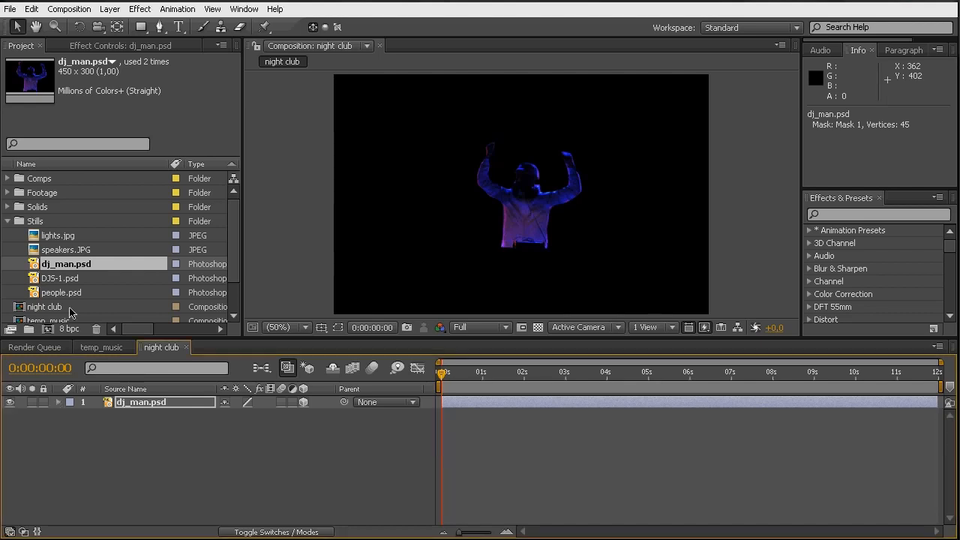
pyautogui.click(54, 282)
pyautogui.moveTo(60, 278); pyautogui.dragTo(291, 415)
pyautogui.click(303, 416)
pyautogui.moveTo(150, 417); pyautogui.dragTo(153, 397)
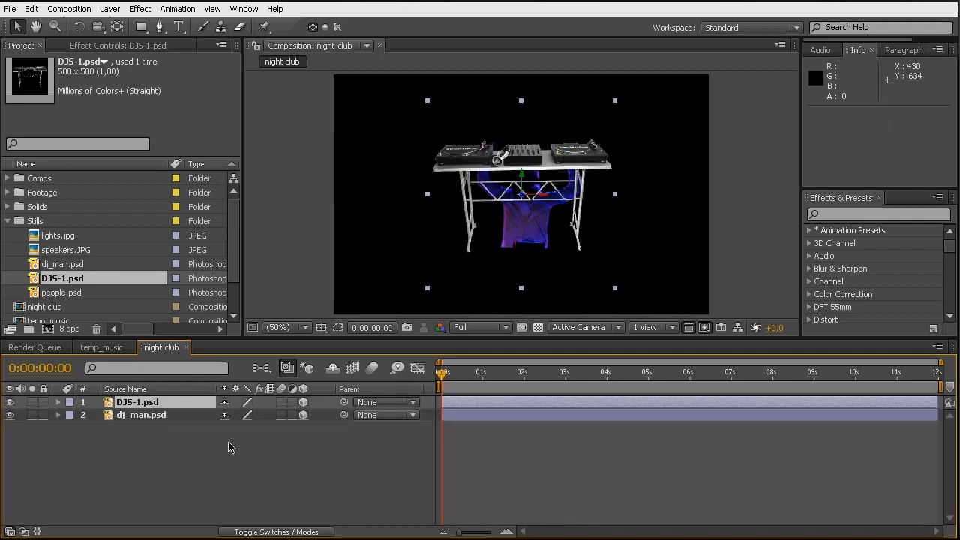
# Step: Lower the DJS-1.psd layer to about Y 568 in front of the DJ and set its Z position to -20
pyautogui.moveTo(523, 178); pyautogui.dragTo(524, 271)
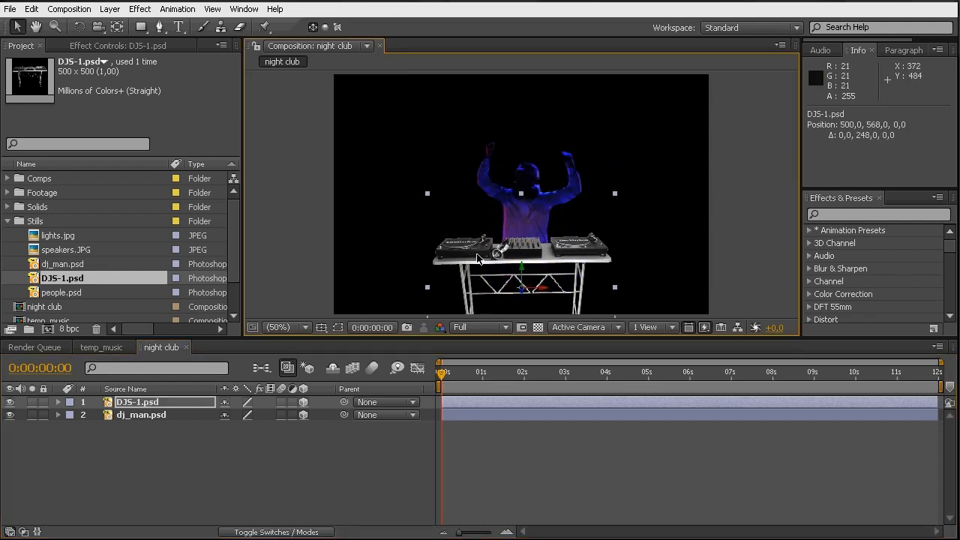
pyautogui.click(175, 408)
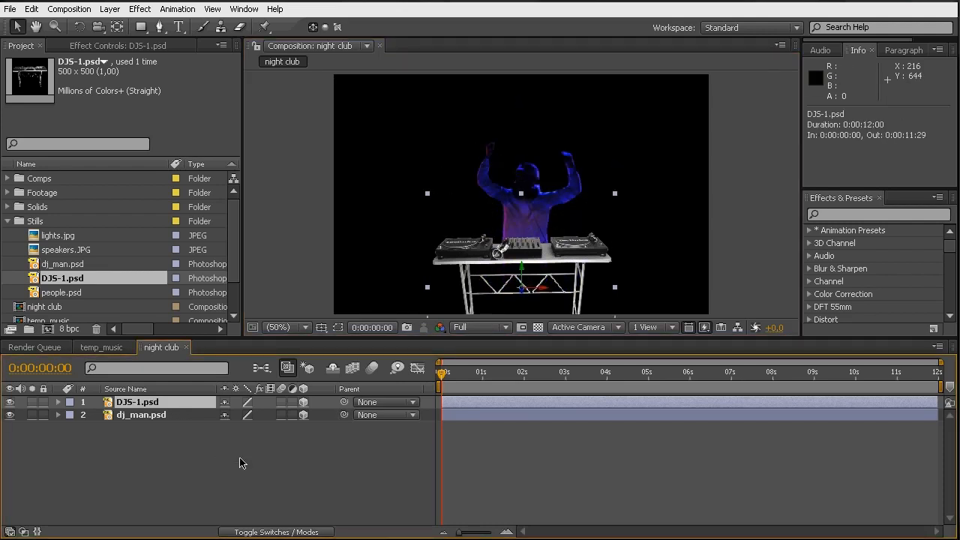
pyautogui.press('p')
pyautogui.click(283, 417)
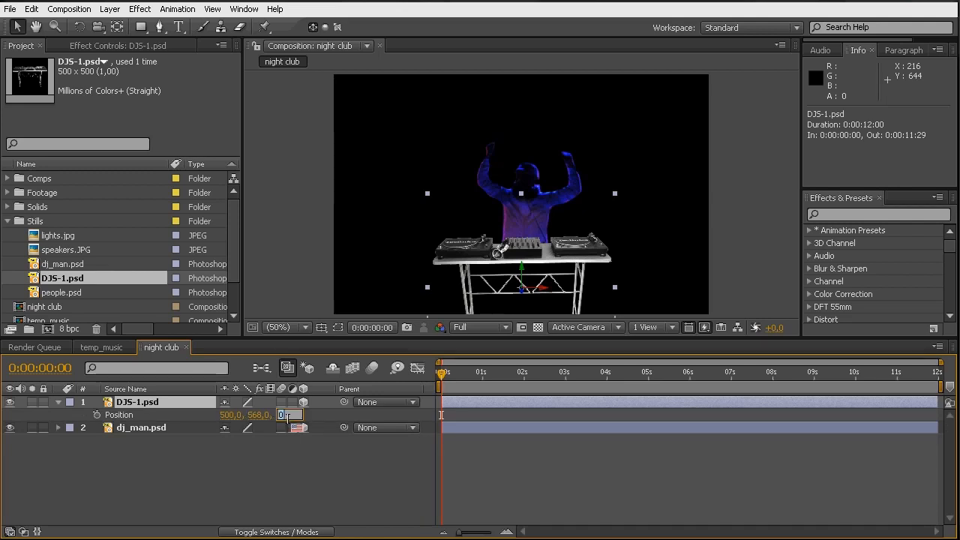
pyautogui.write('-20')
pyautogui.press('Return')
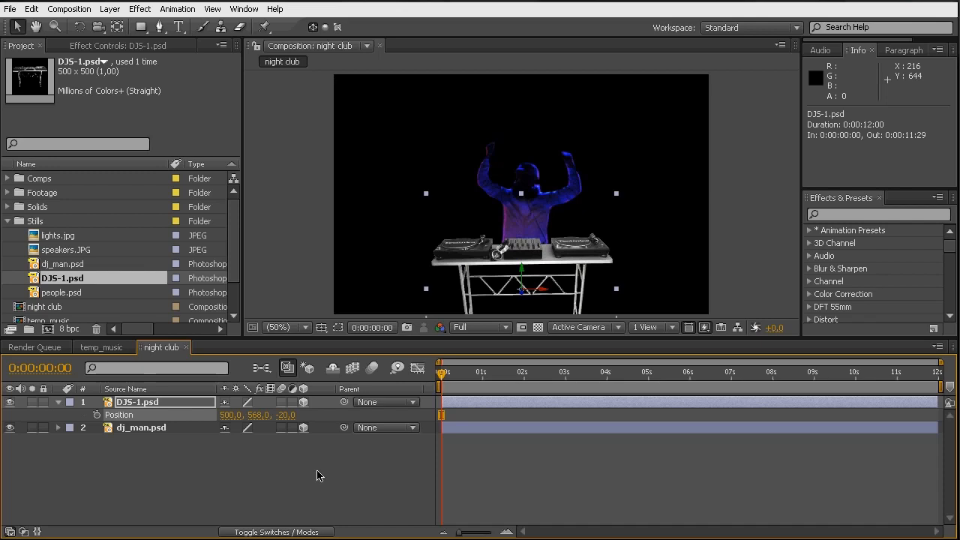
# Step: Add a camera layer named Camera 1 with the 35mm preset to the composition
pyautogui.hotkey('ctrl', 'alt', 'shift', 'c')
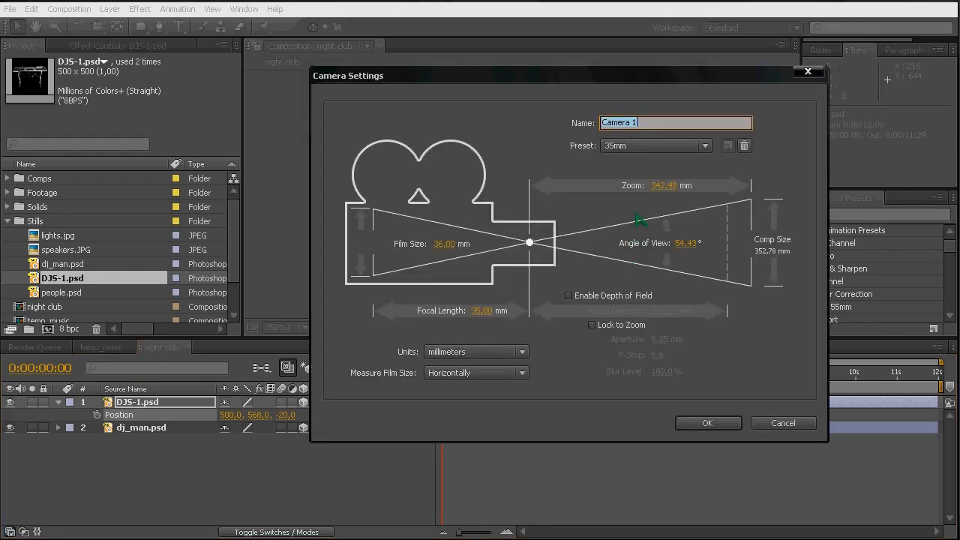
pyautogui.click(699, 426)
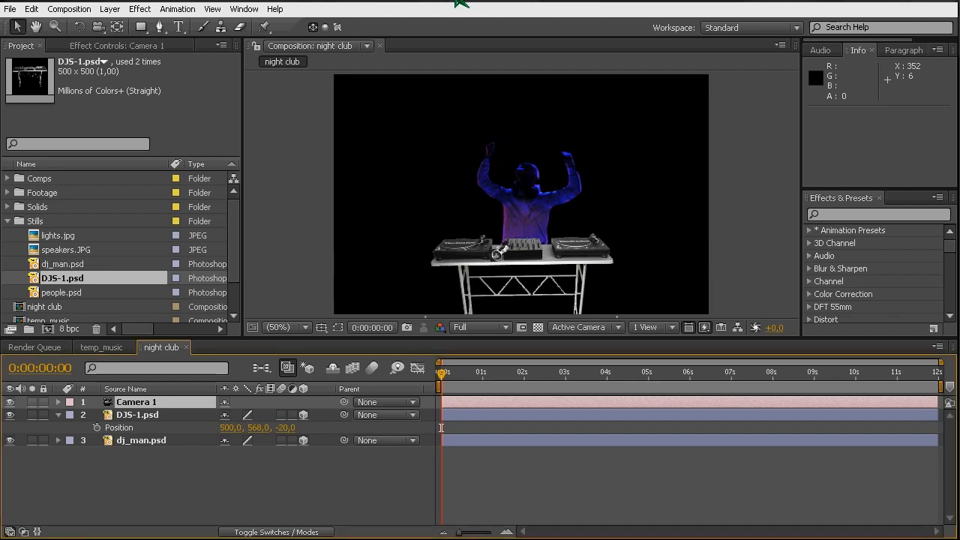
pyautogui.click(140, 9)
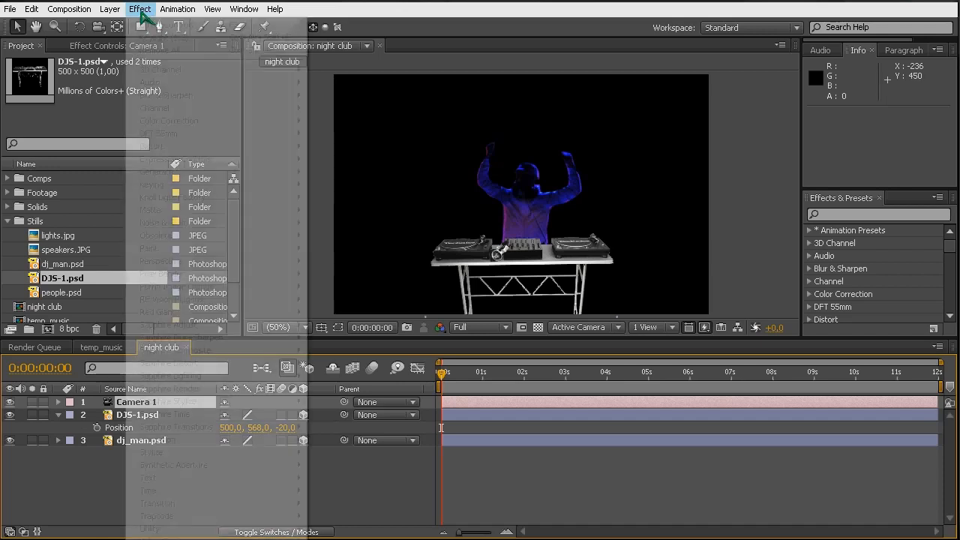
pyautogui.moveTo(81, 13)
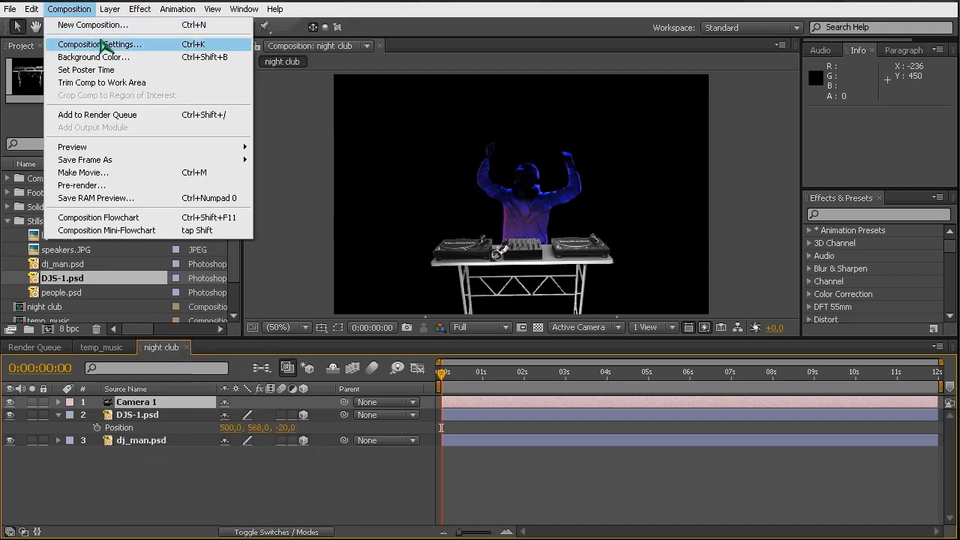
pyautogui.moveTo(178, 9)
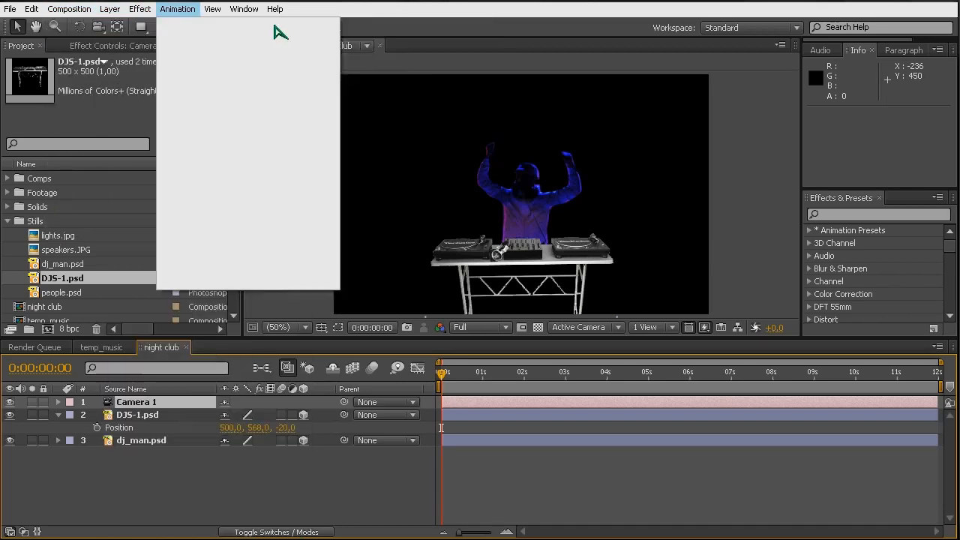
pyautogui.moveTo(116, 13)
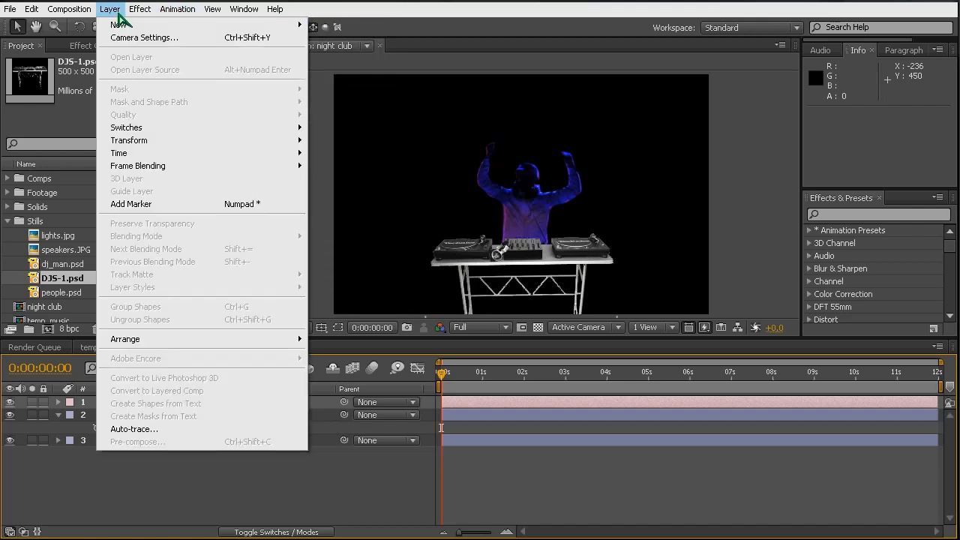
pyautogui.click(118, 15)
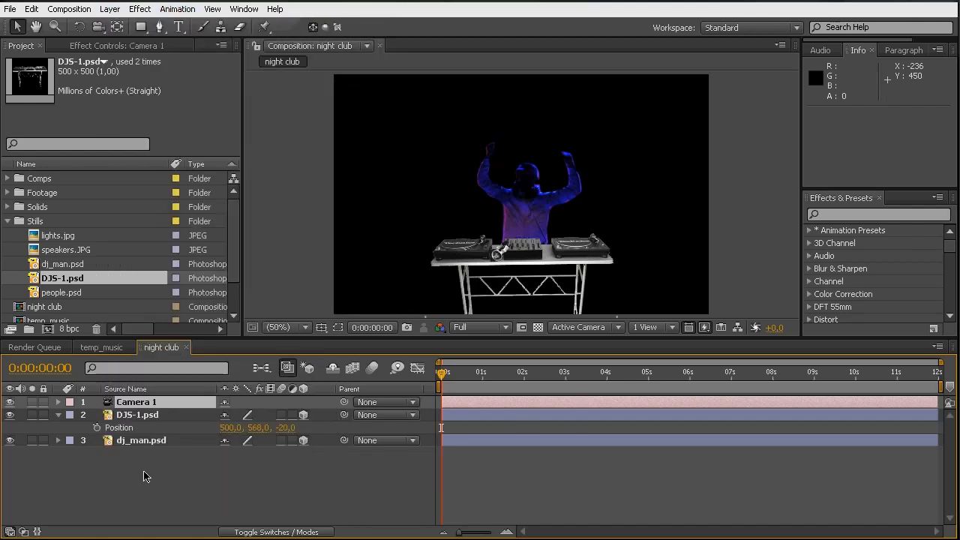
# Step: Rename the DJS-1.psd layer as deck
pyautogui.click(141, 415)
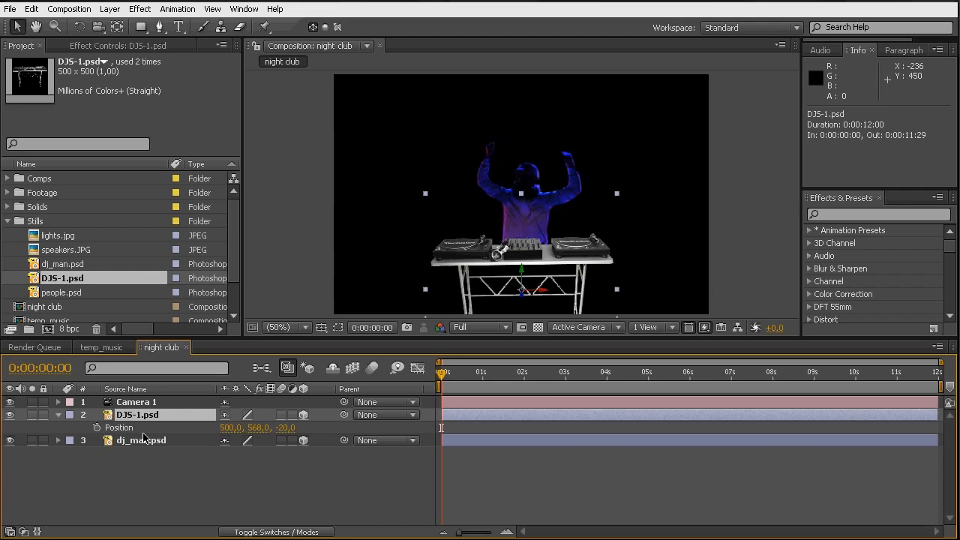
pyautogui.press('Return')
pyautogui.write('d')
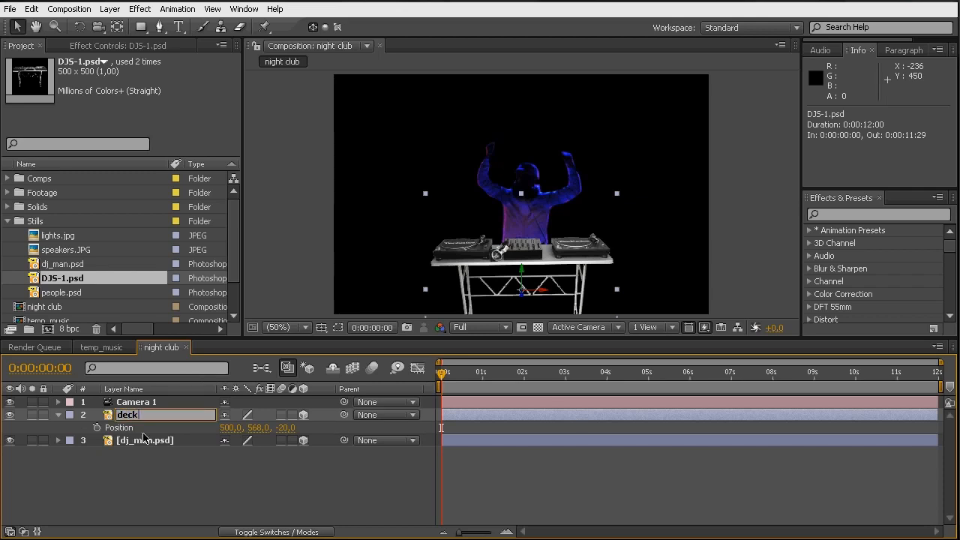
pyautogui.write('eck')
pyautogui.press('Return')
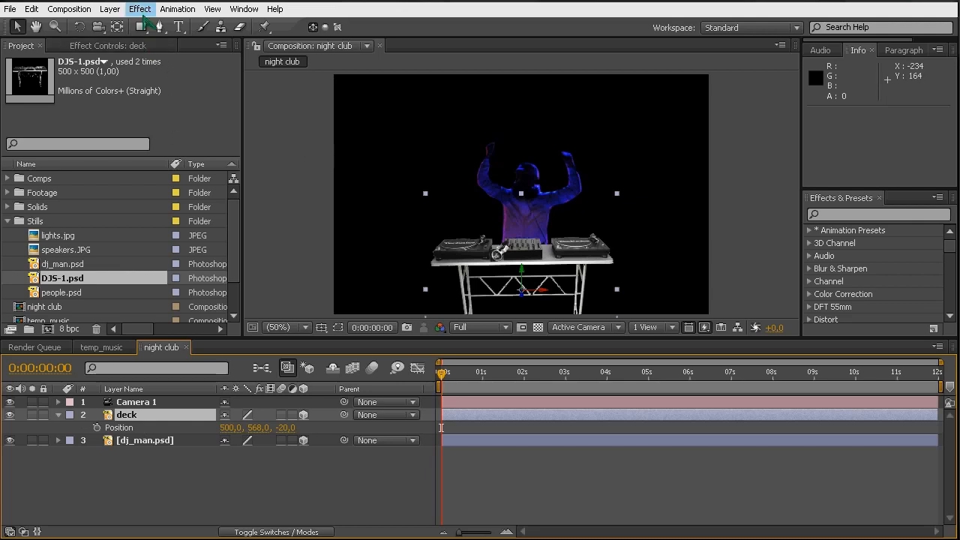
# Step: Apply the Colorama effect to the deck layer and set its output cycle to the Ramp Grey preset palette
pyautogui.click(140, 9)
pyautogui.moveTo(202, 262)
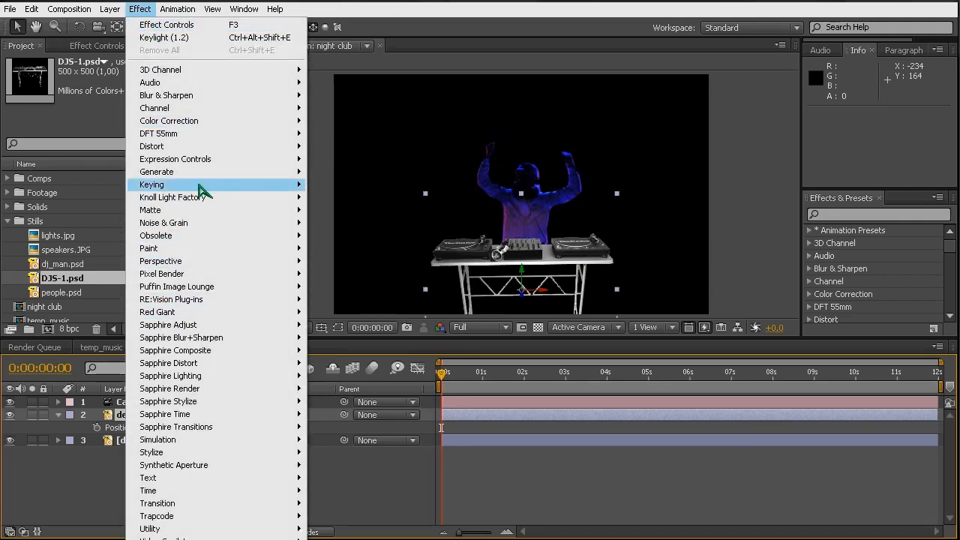
pyautogui.moveTo(197, 160)
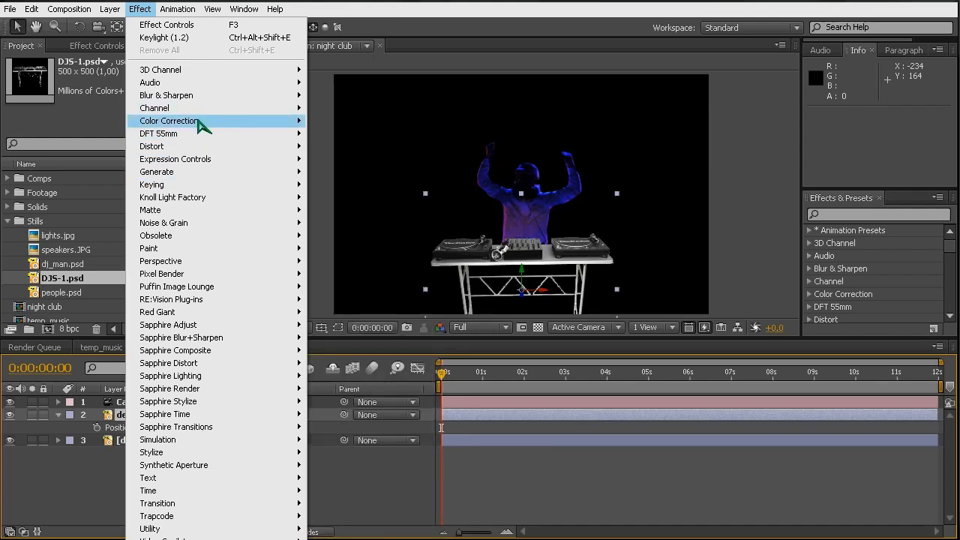
pyautogui.moveTo(210, 121)
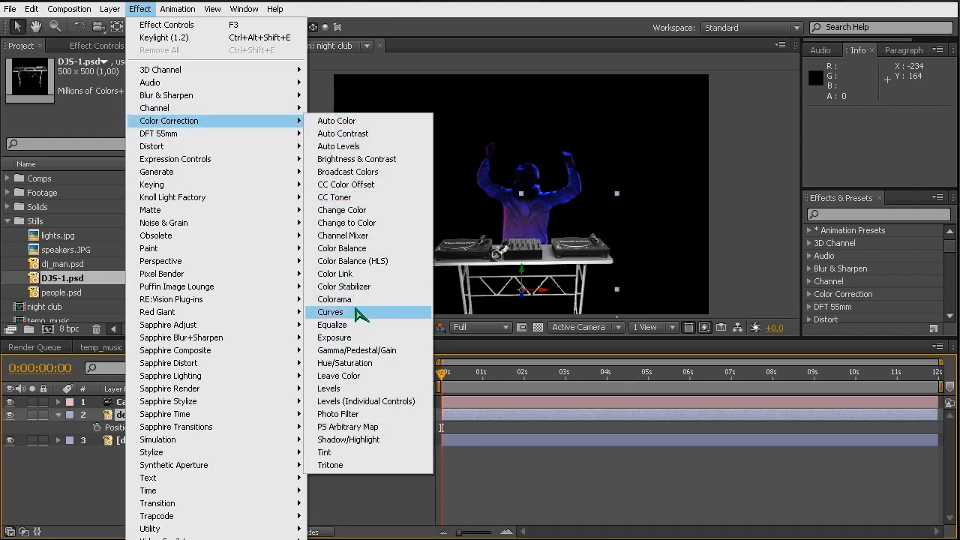
pyautogui.click(334, 299)
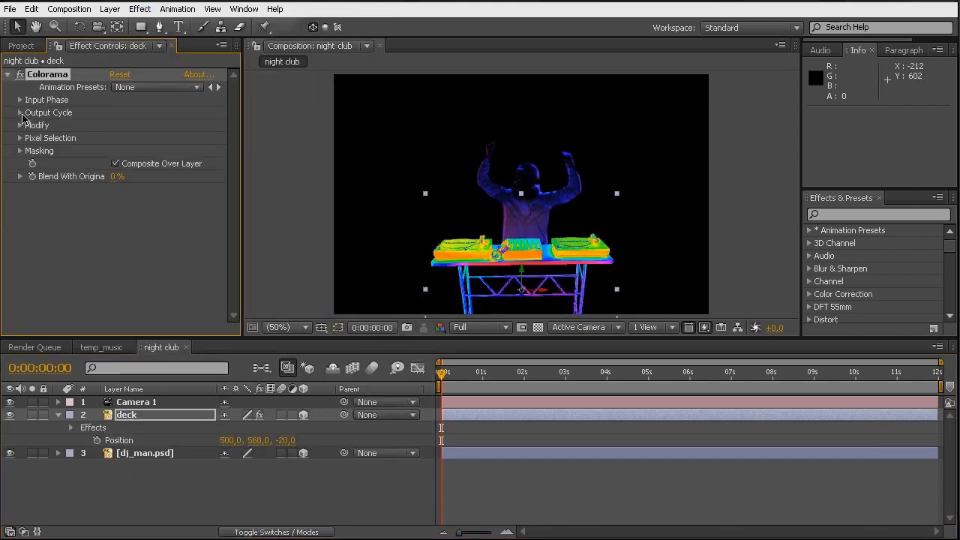
pyautogui.click(20, 113)
pyautogui.click(153, 126)
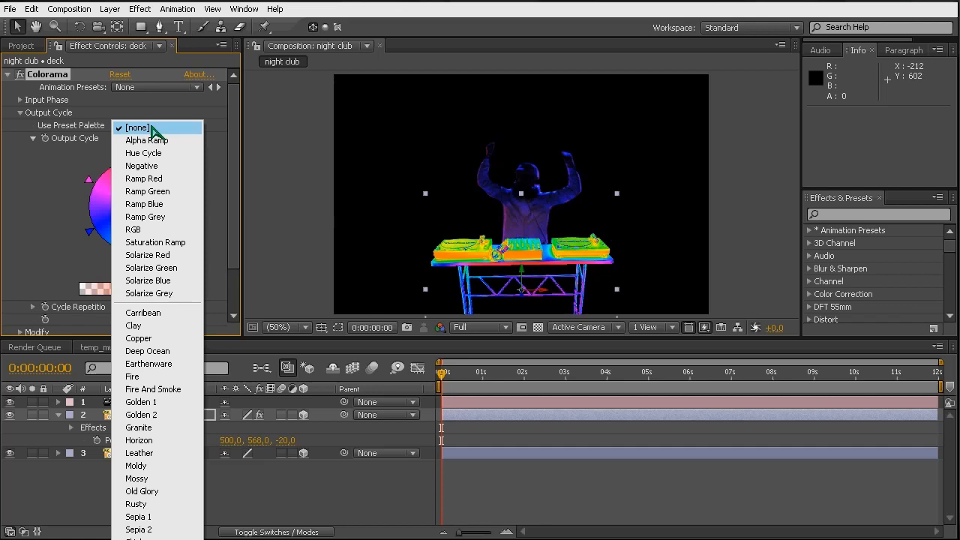
pyautogui.click(150, 217)
# Step: Move the white marker of Colorama's output cycle counterclockwise away from the black one and recolour it dark magenta, RGB 102, 17, 68
pyautogui.moveTo(133, 157); pyautogui.dragTo(102, 188)
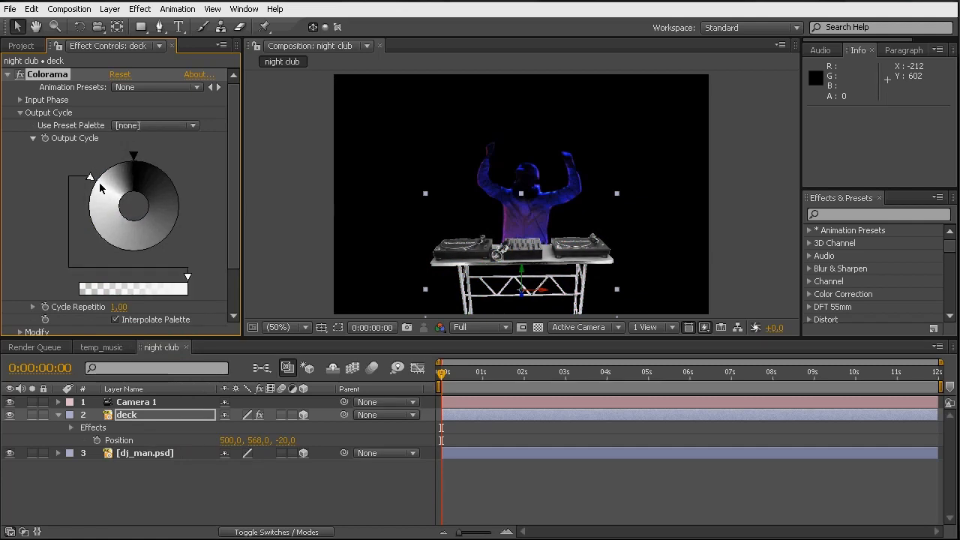
pyautogui.doubleClick(89, 181)
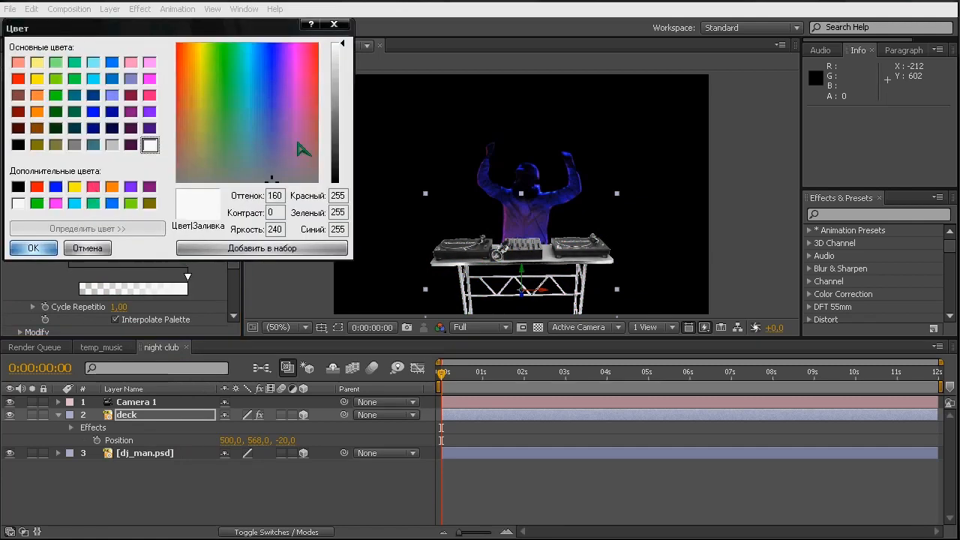
pyautogui.click(315, 72)
pyautogui.click(303, 83)
pyautogui.moveTo(337, 120); pyautogui.dragTo(343, 154)
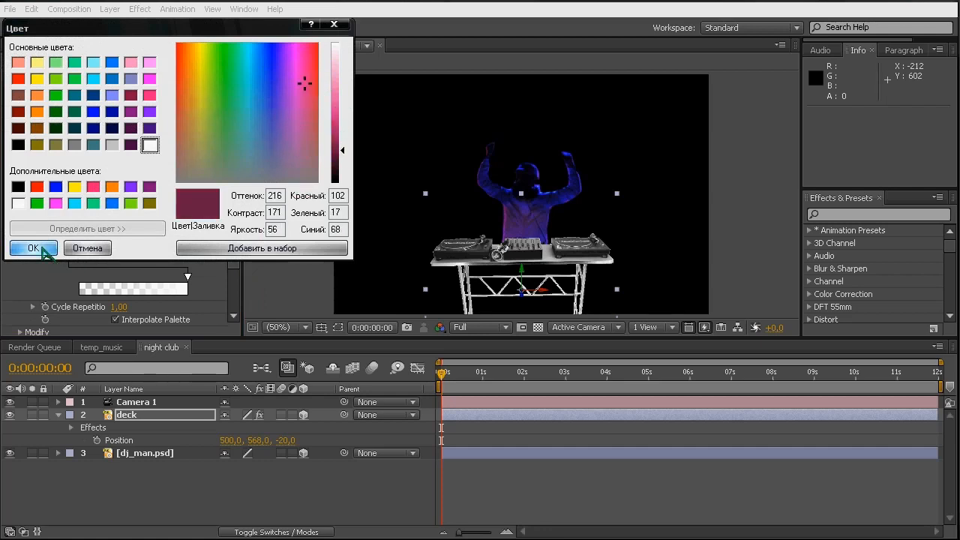
pyautogui.click(34, 247)
# Step: Add a dark blue marker, RGB 21, 34, 104, near the bottom of Colorama's output cycle wheel
pyautogui.click(114, 251)
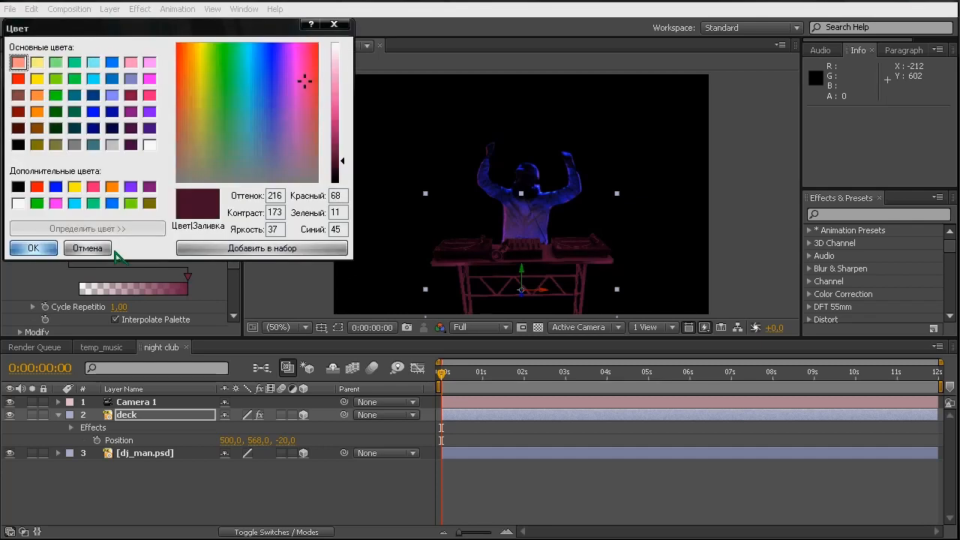
pyautogui.click(262, 101)
pyautogui.click(267, 91)
pyautogui.moveTo(343, 161); pyautogui.dragTo(343, 156)
pyautogui.click(46, 249)
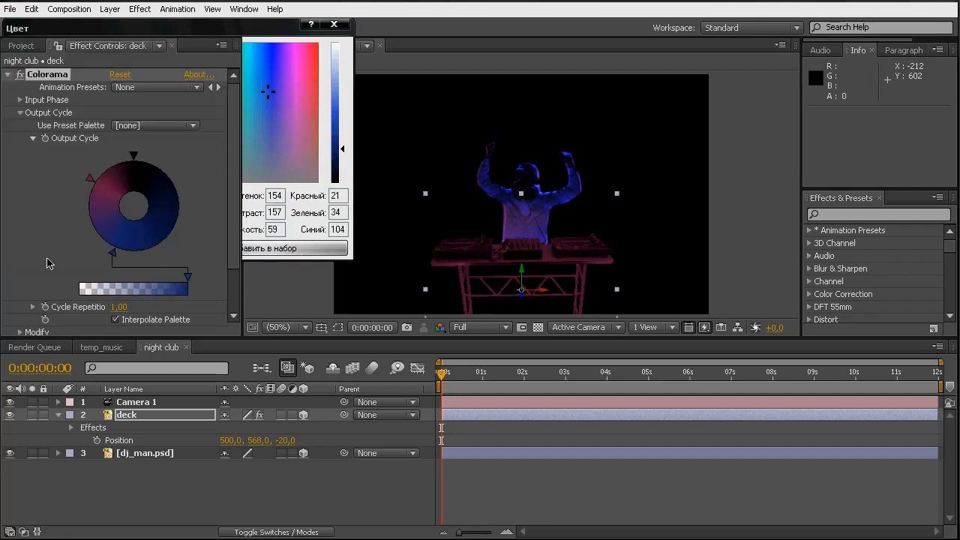
# Step: Add a dark brown marker, RGB 60, 19, 23, at the wheel's lower right and shift it and the blue marker slightly farther apart
pyautogui.doubleClick(177, 241)
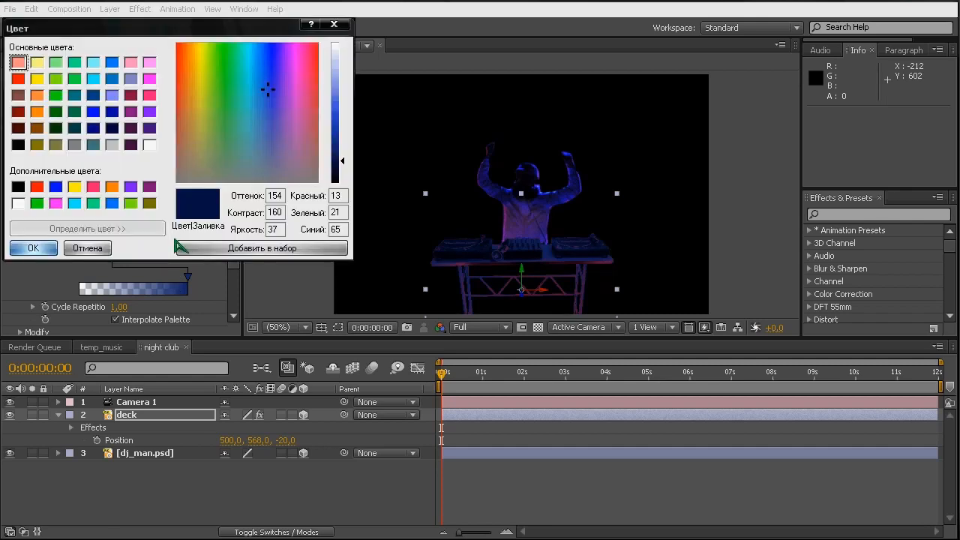
pyautogui.click(314, 111)
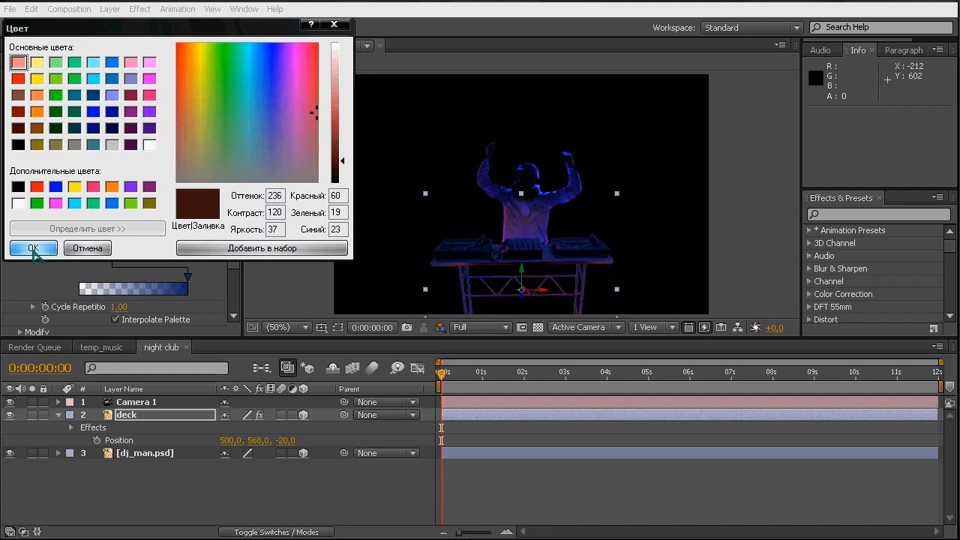
pyautogui.click(33, 248)
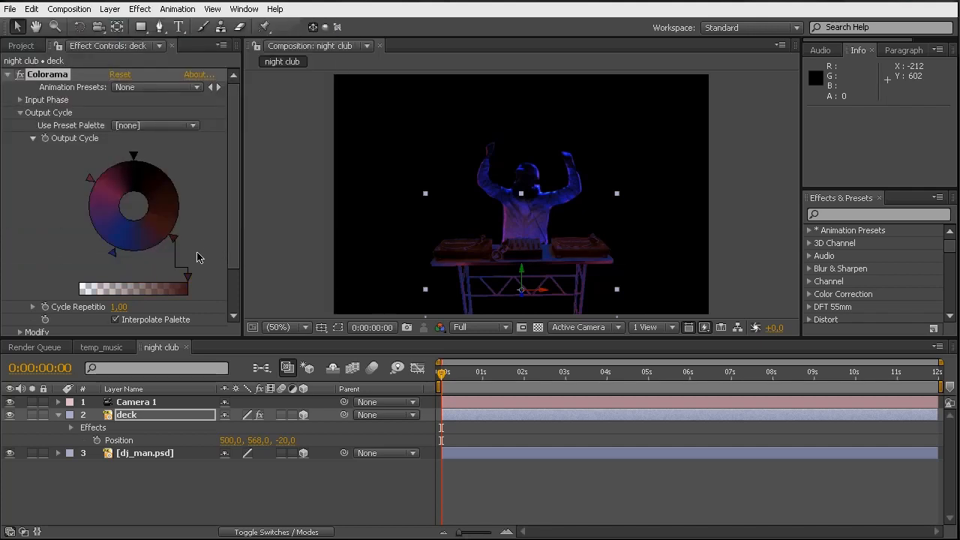
pyautogui.moveTo(175, 240); pyautogui.dragTo(180, 230)
pyautogui.moveTo(113, 253); pyautogui.dragTo(106, 249)
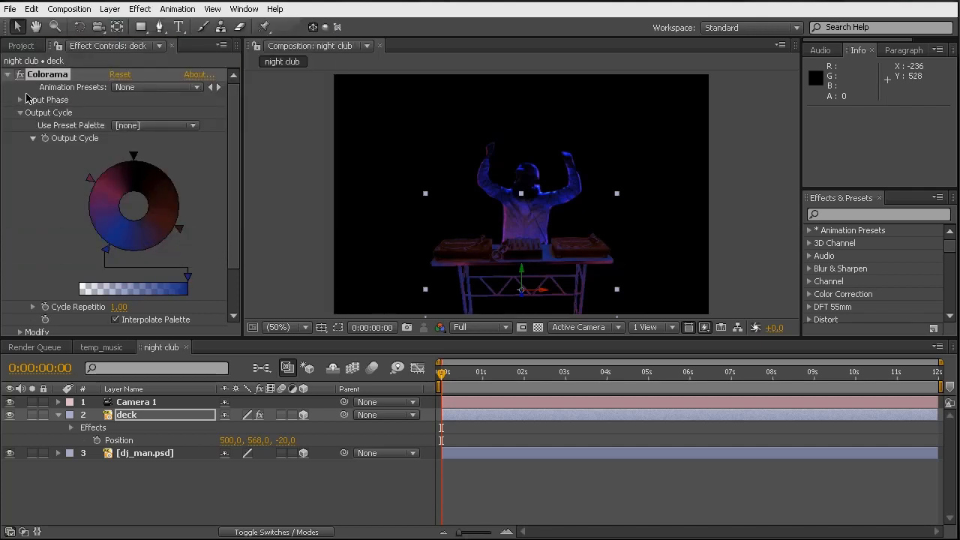
# Step: Create a black solid layer of 1000 x 640 px in the night club composition
pyautogui.click(21, 45)
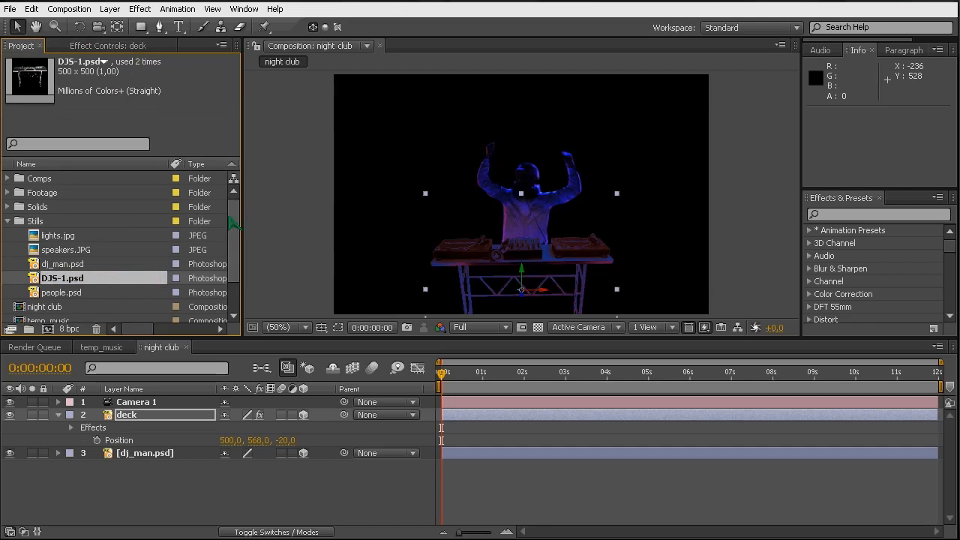
pyautogui.scroll(-1, 237, 232)
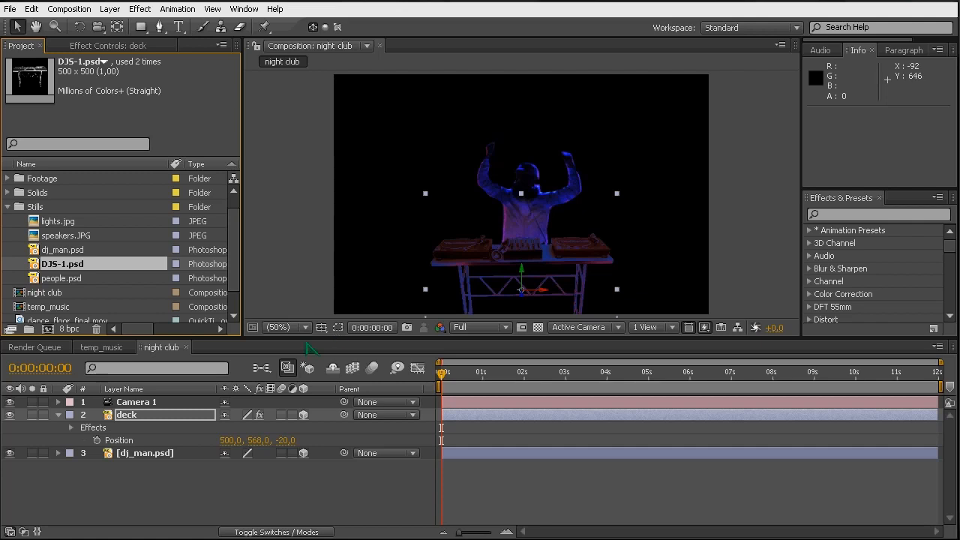
pyautogui.click(241, 486)
pyautogui.hotkey('ctrl', 'y')
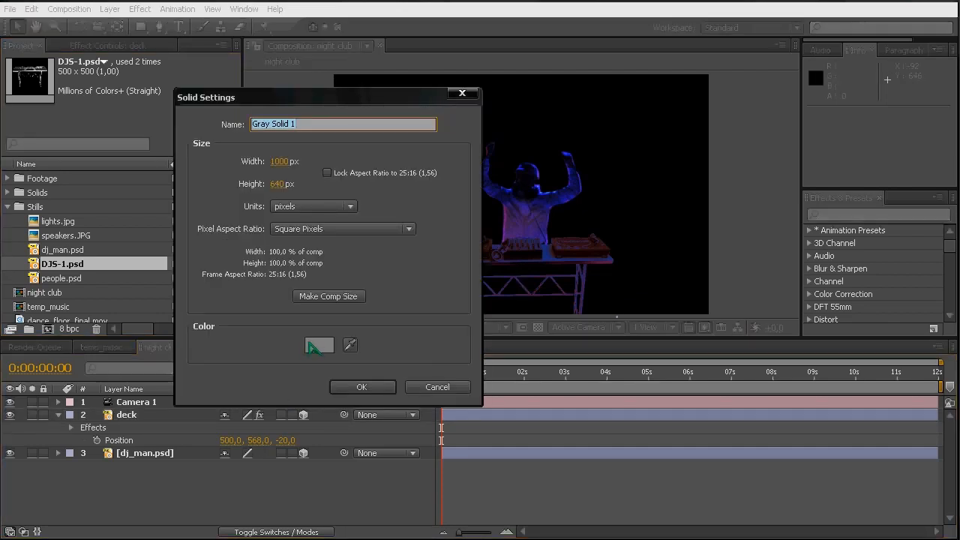
pyautogui.click(316, 347)
pyautogui.moveTo(538, 356); pyautogui.dragTo(478, 428)
pyautogui.press('Return')
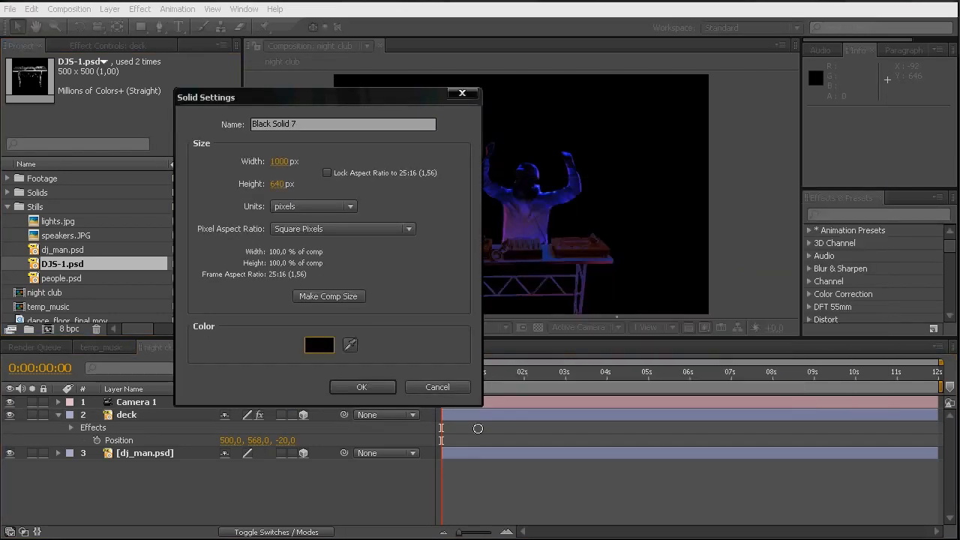
pyautogui.click(360, 387)
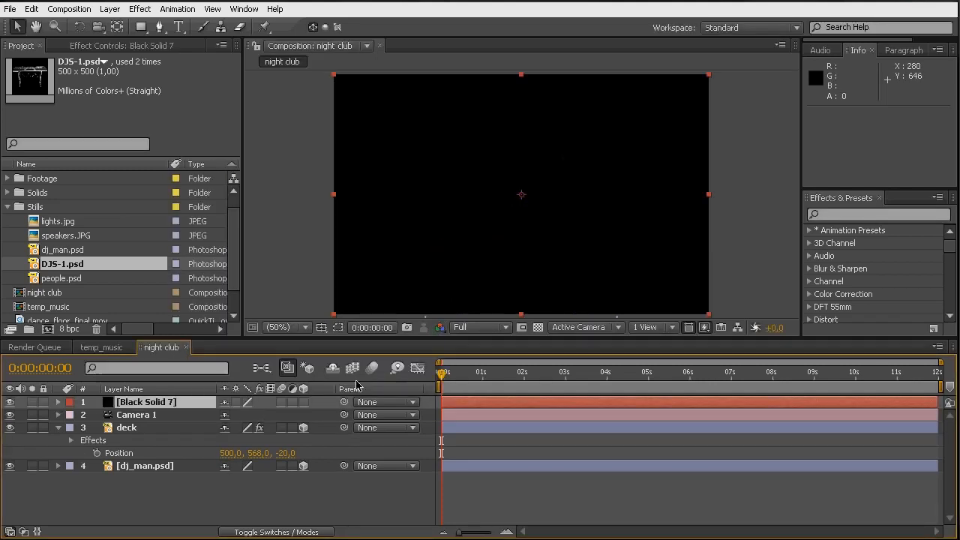
# Step: Make the new black solid a 3D layer and rename it "stage"
pyautogui.click(303, 403)
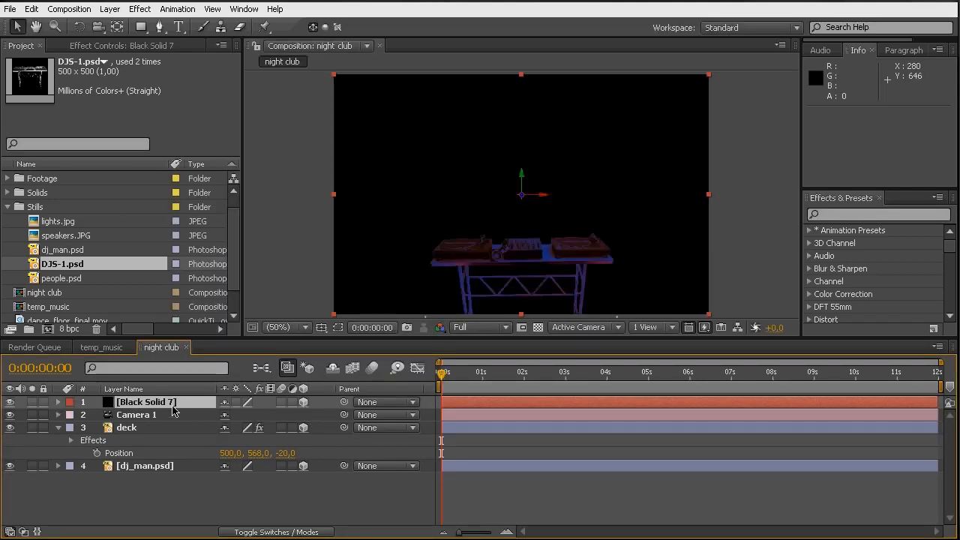
pyautogui.click(170, 403)
pyautogui.press('Return')
pyautogui.write('stage')
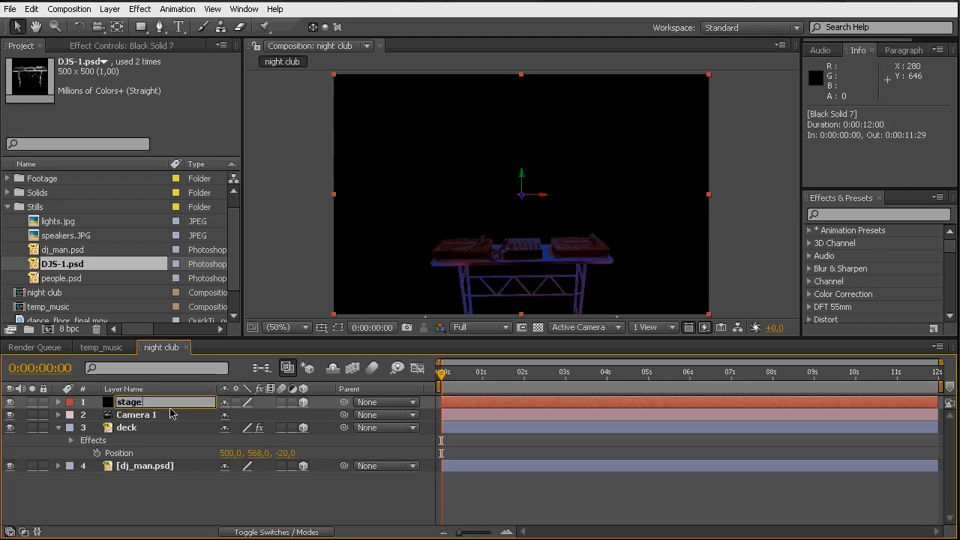
pyautogui.press('Return')
# Step: Set the stage layer's Z position to -25 and lower it to a Y position of about 814, below the DJ deck
pyautogui.press('p')
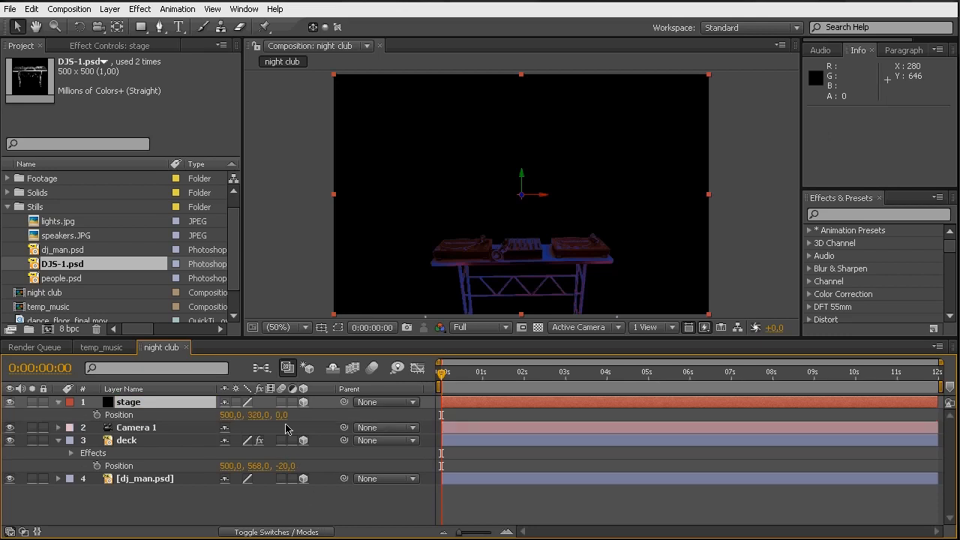
pyautogui.click(282, 415)
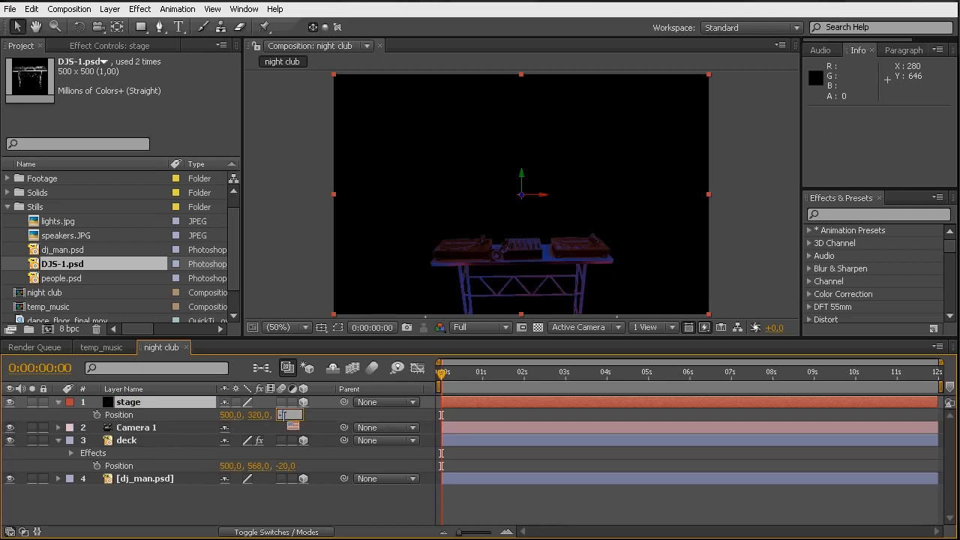
pyautogui.press('Return')
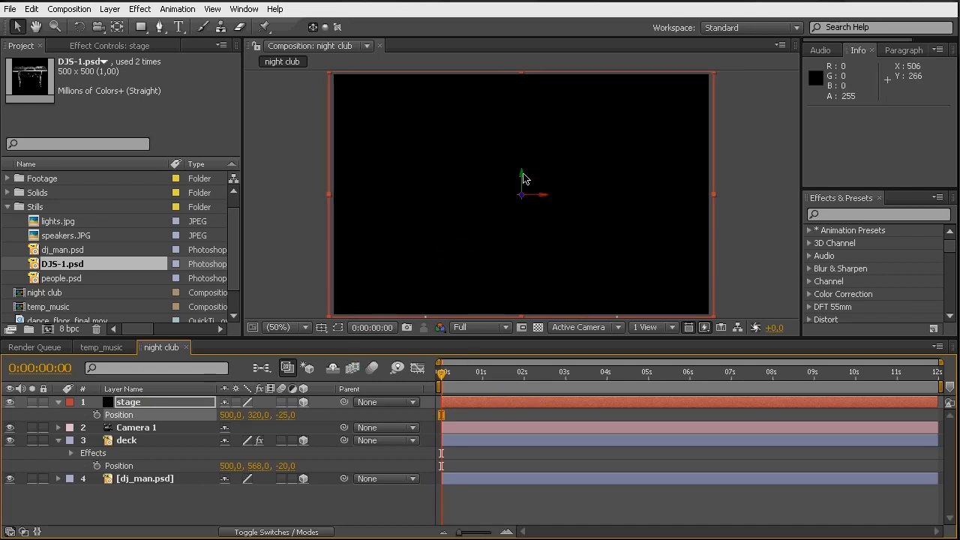
pyautogui.moveTo(523, 177); pyautogui.dragTo(267, 321)
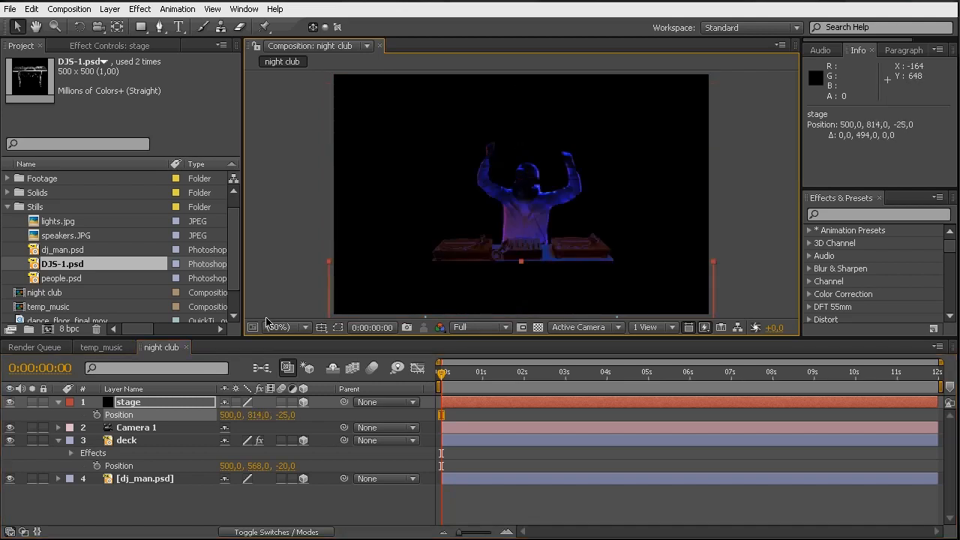
# Step: Show mask paths in the composition view and add a full-layer mask to the stage solid
pyautogui.click(129, 406)
pyautogui.click(260, 501)
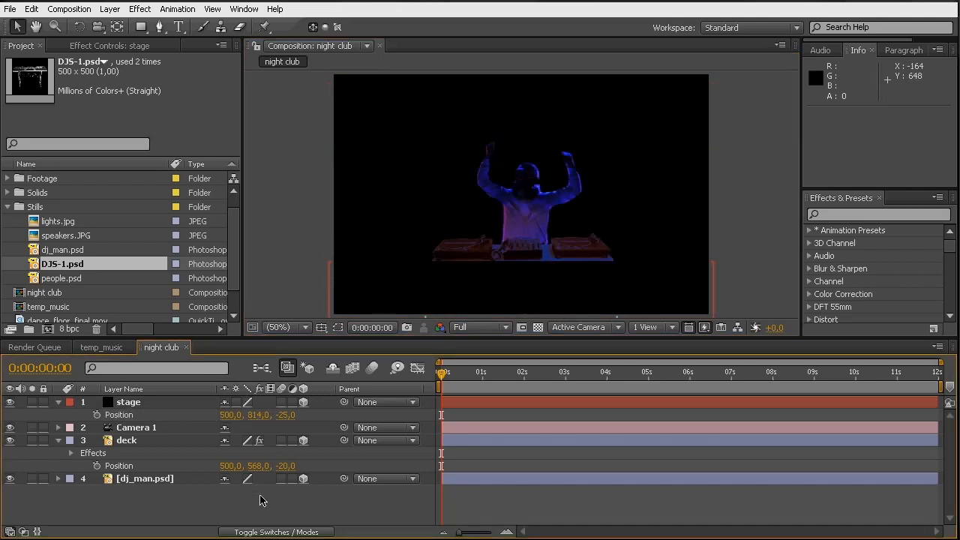
pyautogui.click(129, 404)
pyautogui.click(334, 333)
pyautogui.click(141, 405)
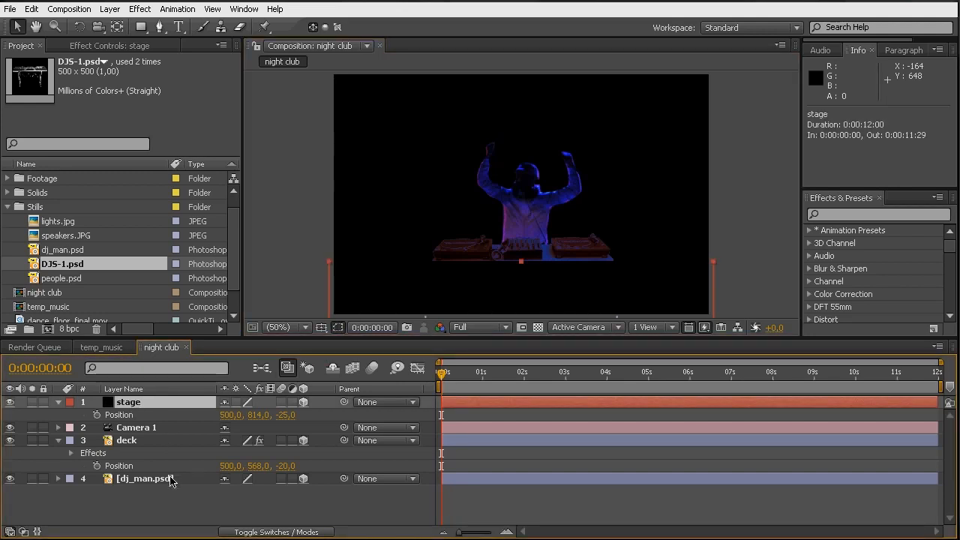
pyautogui.press('p')
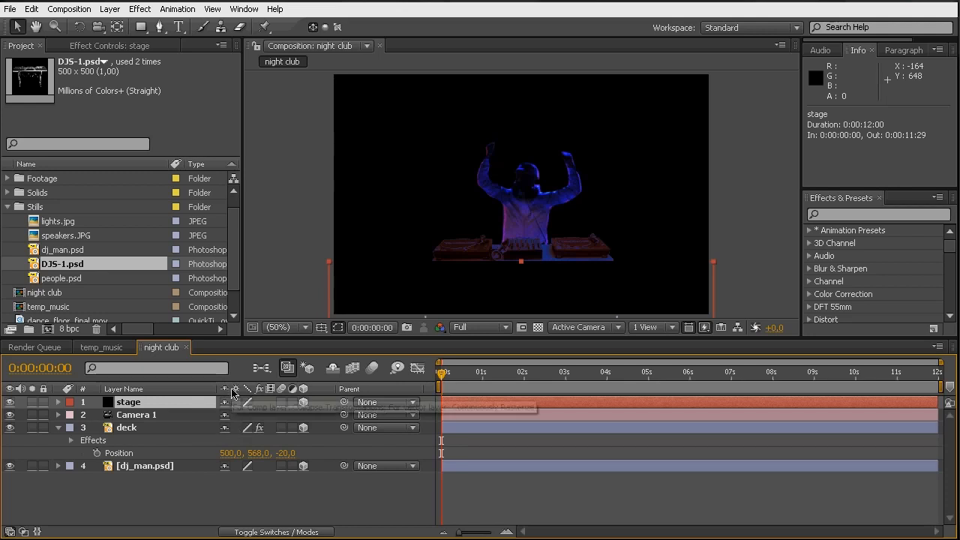
pyautogui.hotkey('ctrl', 'shift', 'n')
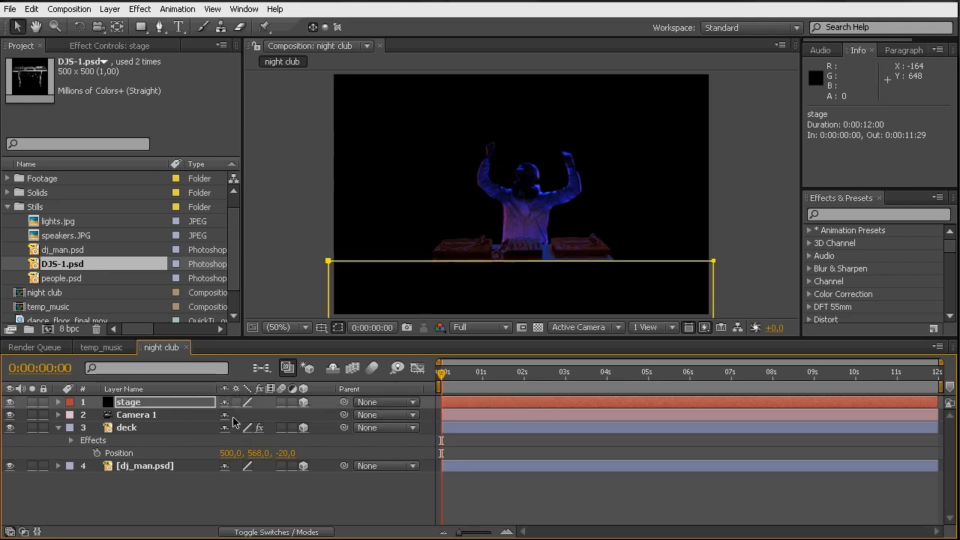
# Step: Set the stage mask's vertical feather to 5 pixels, keeping the horizontal feather at 0, and collapse the layer's properties
pyautogui.click(186, 405)
pyautogui.press('m')
pyautogui.press('m')
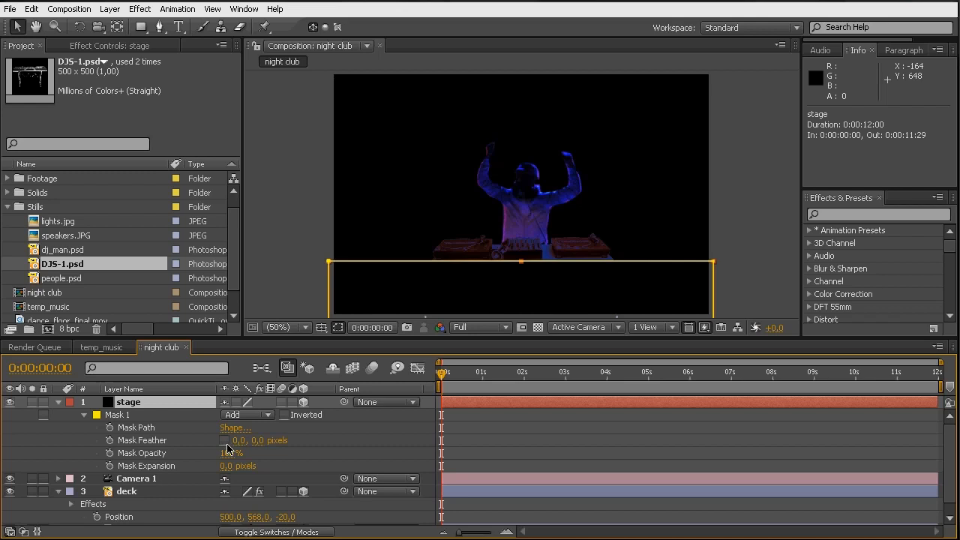
pyautogui.click(256, 444)
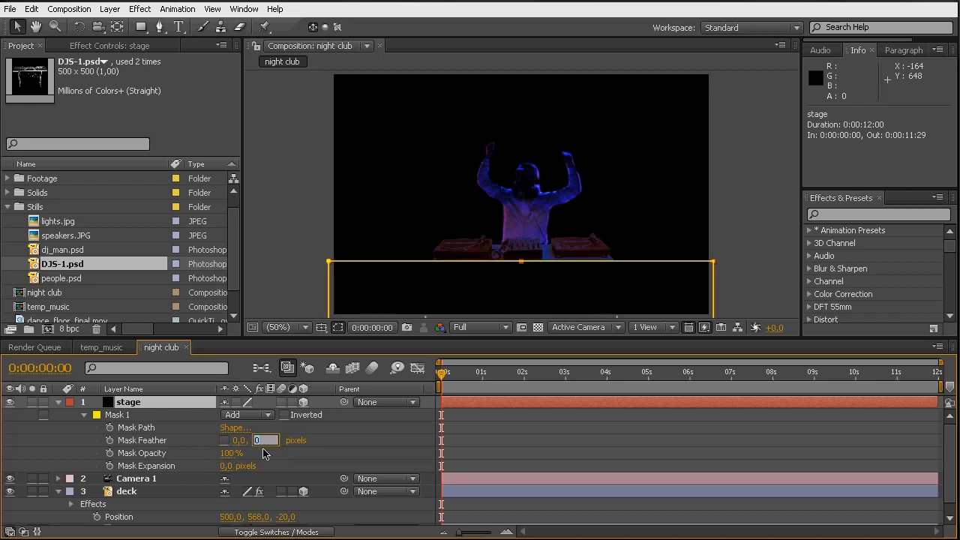
pyautogui.write('5')
pyautogui.press('Return')
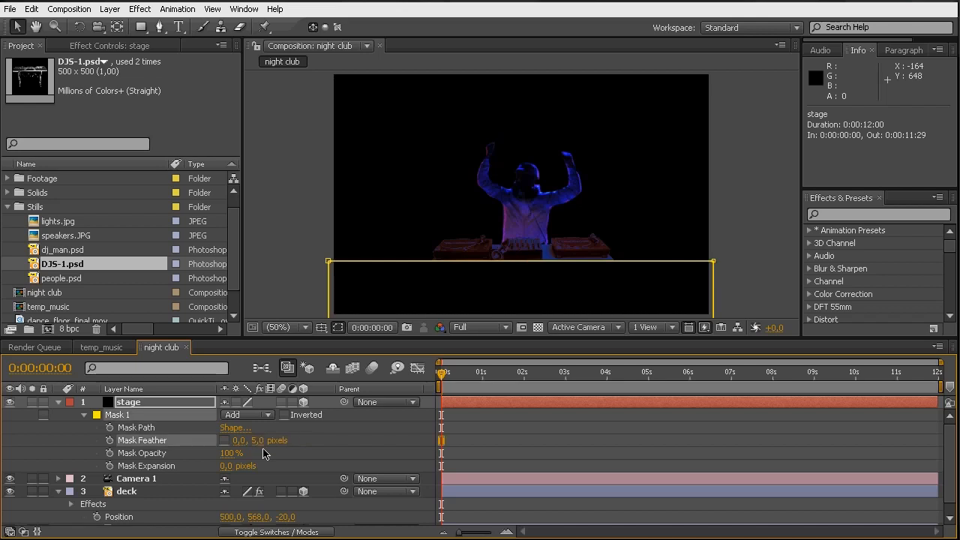
pyautogui.click(392, 446)
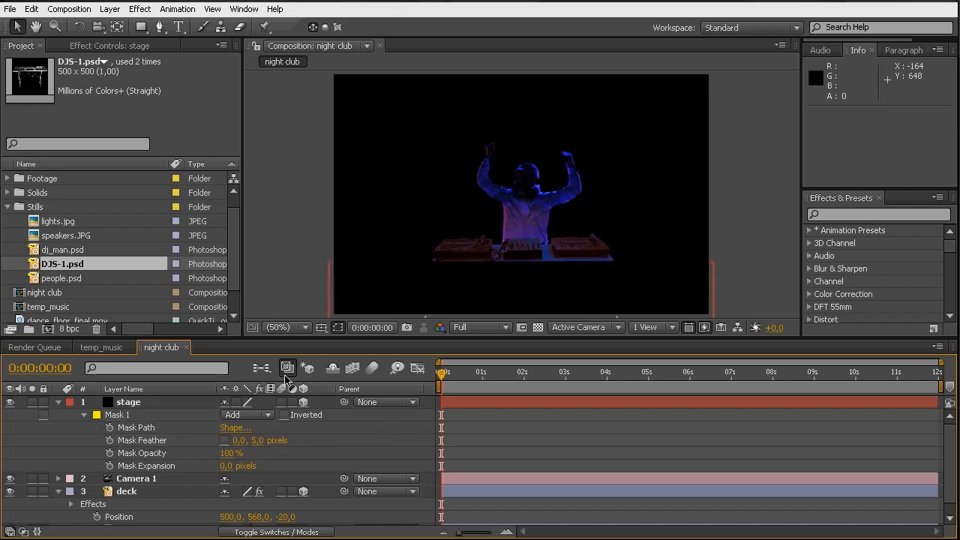
pyautogui.click(59, 404)
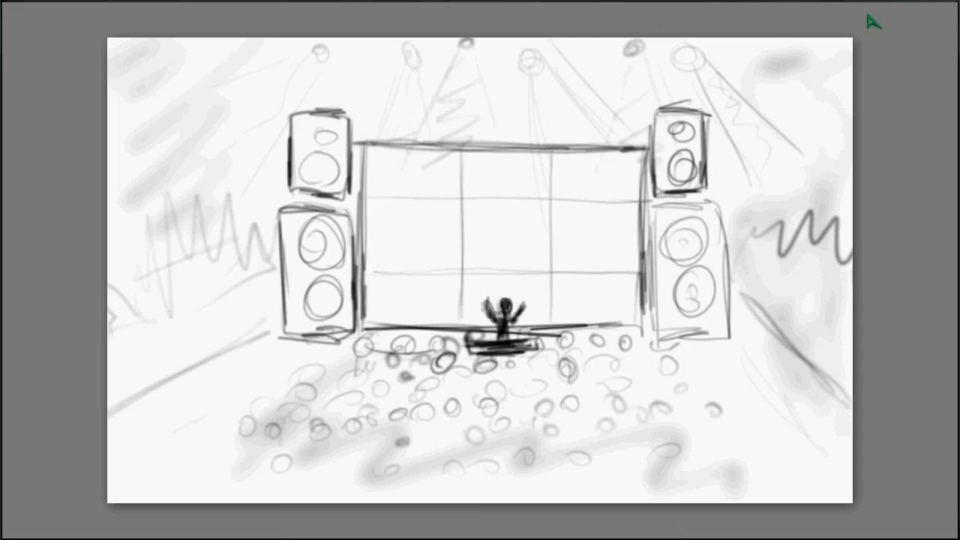
# Step: Return to After Effects and create a new composition from the videowall_lights.mov clip in the Footage folder
pyautogui.click(900, 2)
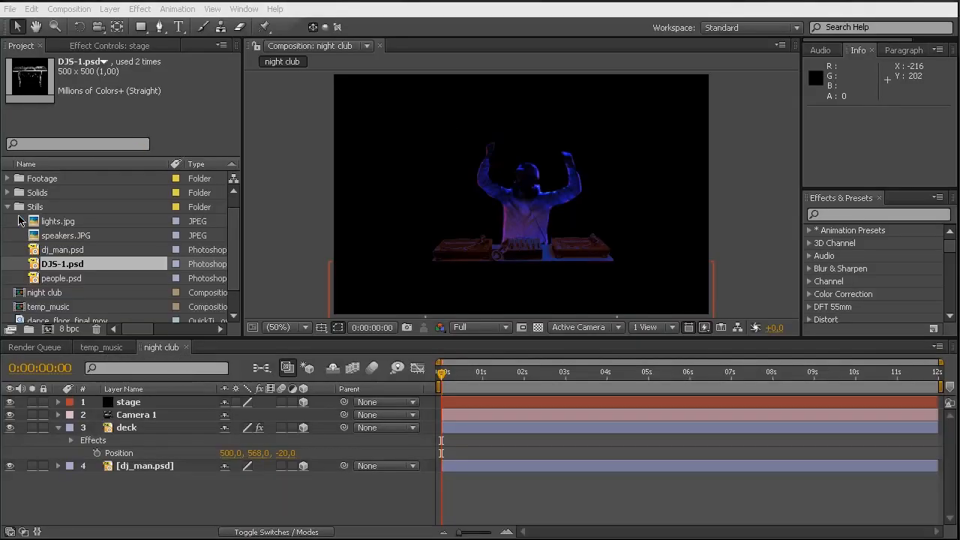
pyautogui.click(8, 207)
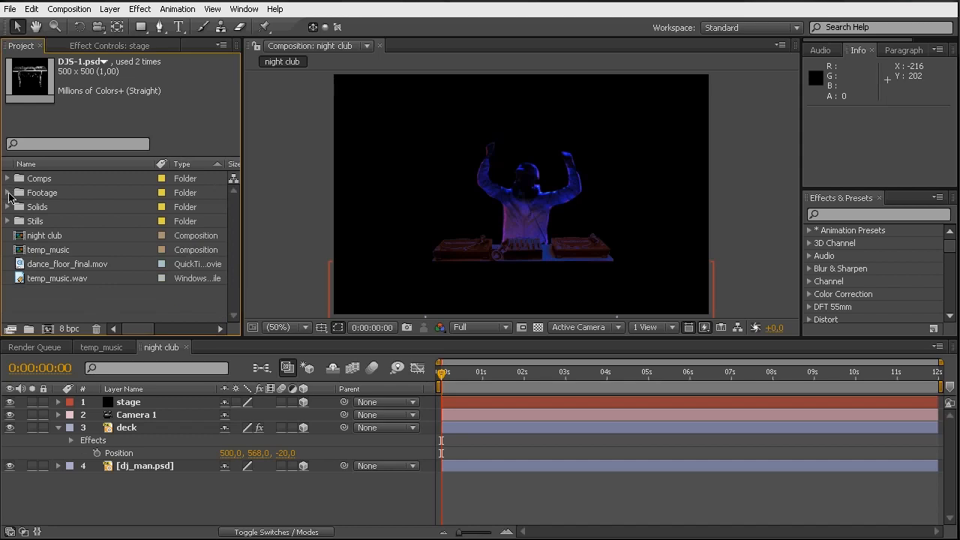
pyautogui.click(7, 193)
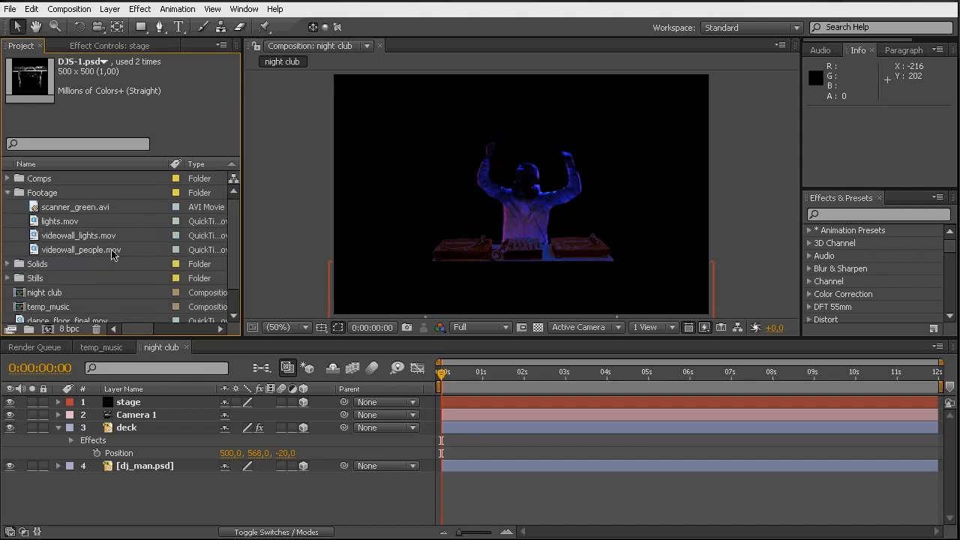
pyautogui.click(75, 235)
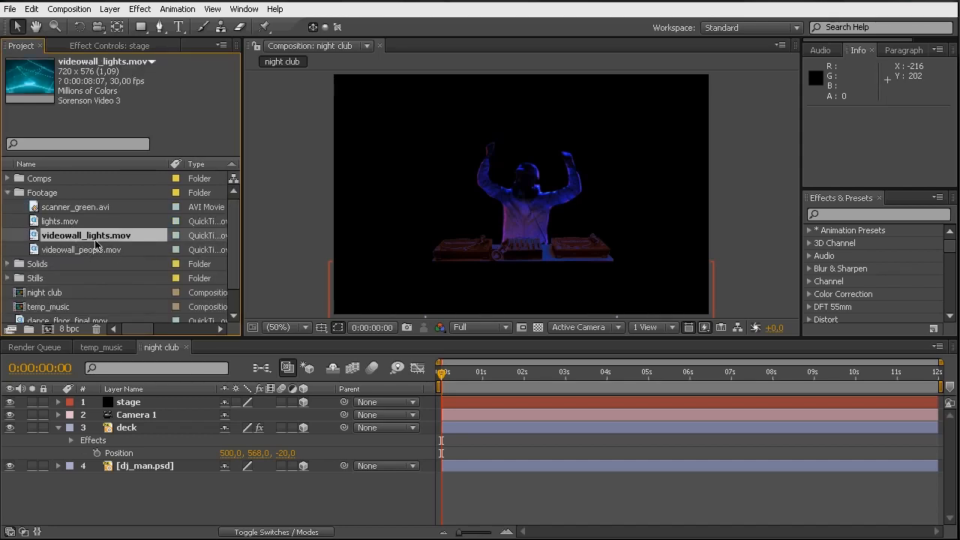
pyautogui.moveTo(106, 237); pyautogui.dragTo(50, 328)
pyautogui.moveTo(447, 377); pyautogui.dragTo(503, 379)
# Step: Add videowall_people.mov above the lights clip and preview the footage, hiding the people layer temporarily
pyautogui.moveTo(94, 272); pyautogui.dragTo(142, 412)
pyautogui.moveTo(508, 380); pyautogui.dragTo(549, 388)
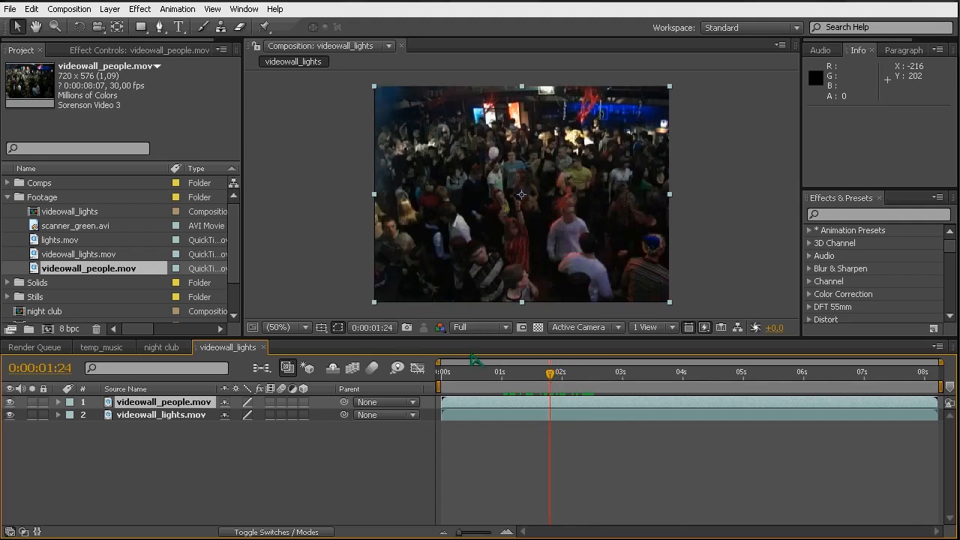
pyautogui.click(488, 373)
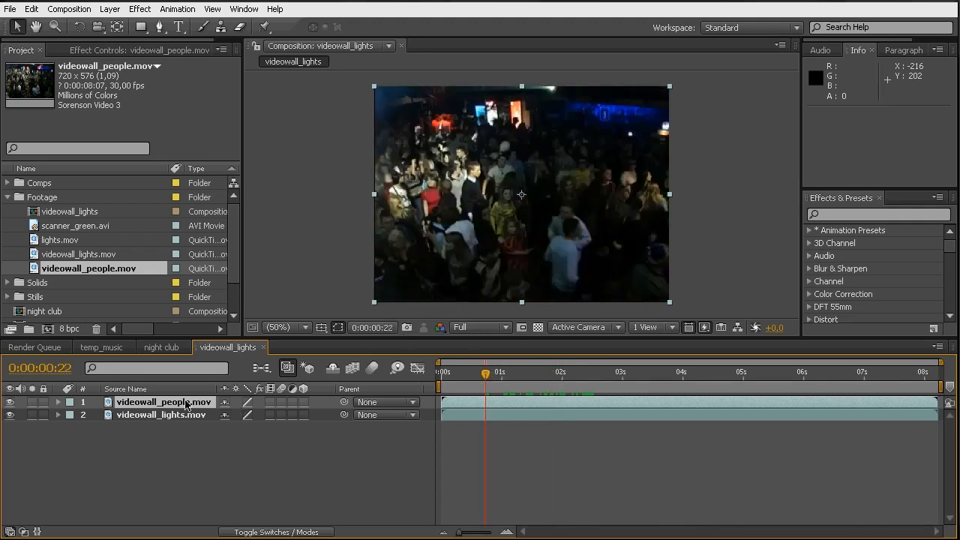
pyautogui.click(9, 403)
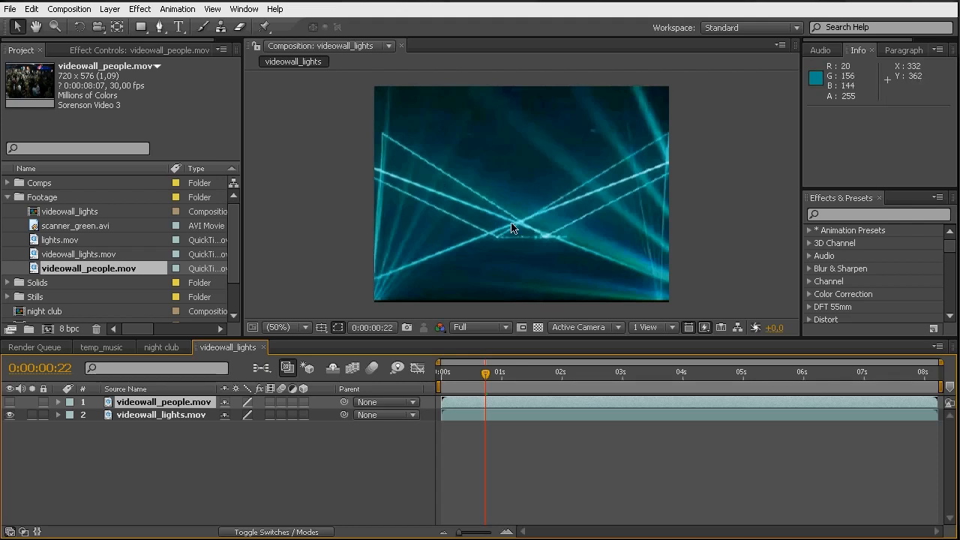
pyautogui.moveTo(492, 378); pyautogui.dragTo(516, 383)
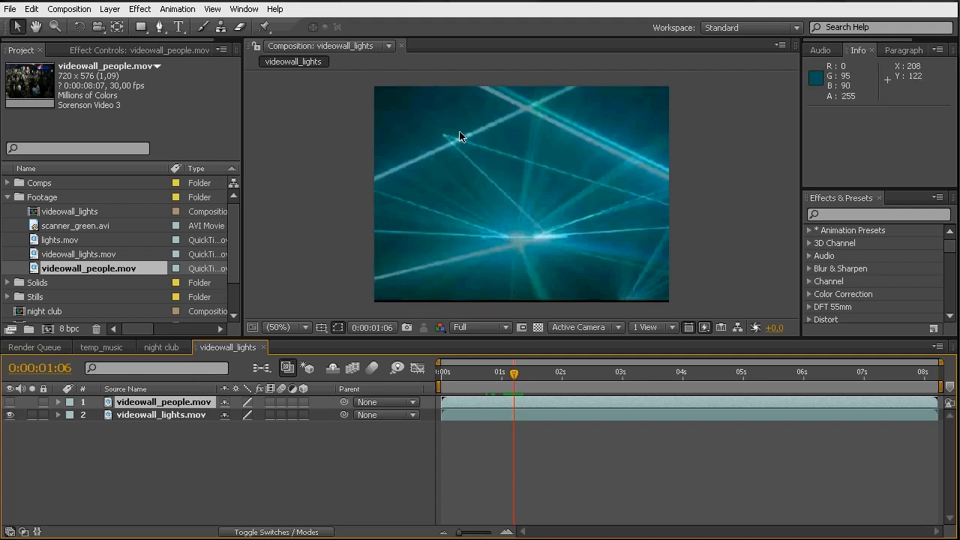
pyautogui.click(9, 402)
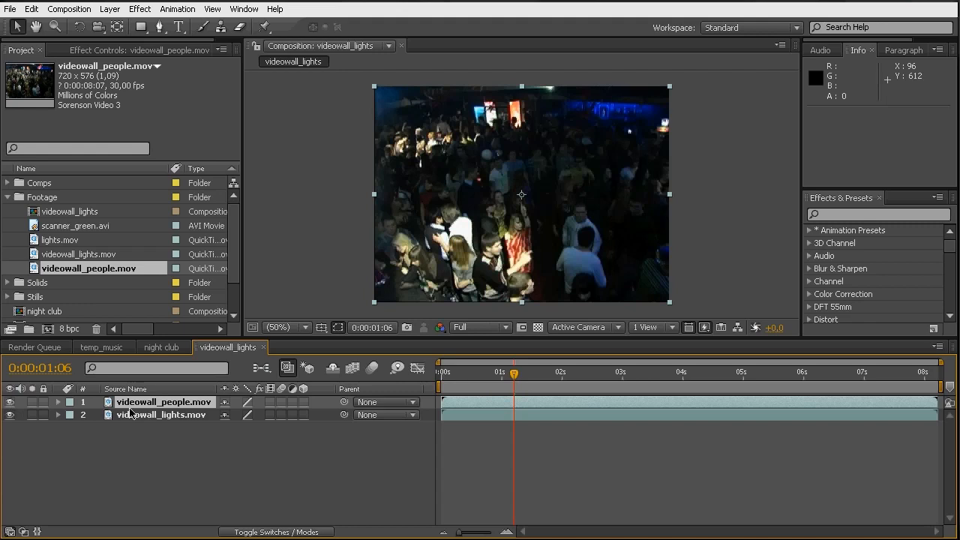
# Step: Set the videowall_people.mov layer's blending mode to Overlay and its opacity to 50%, and preview the blend at another time
pyautogui.press('F4')
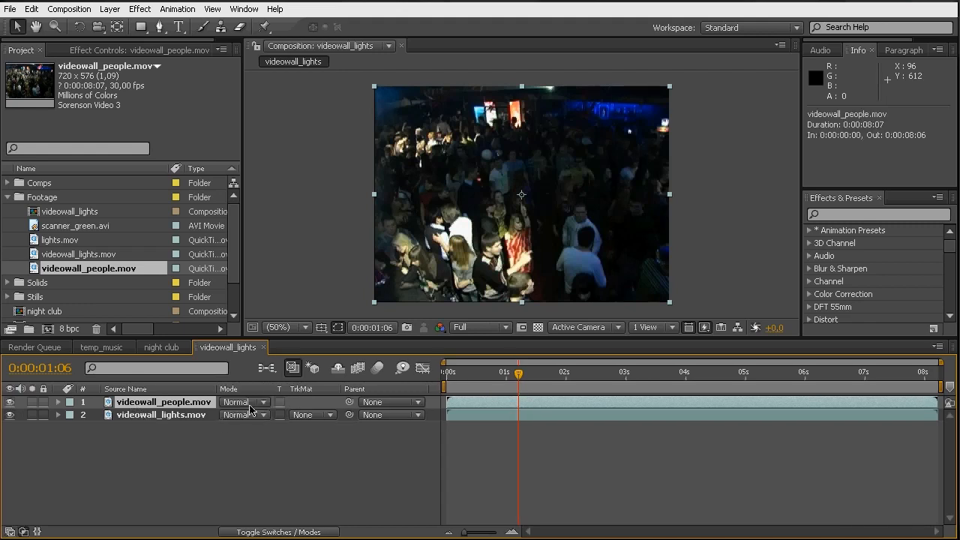
pyautogui.click(252, 402)
pyautogui.click(252, 430)
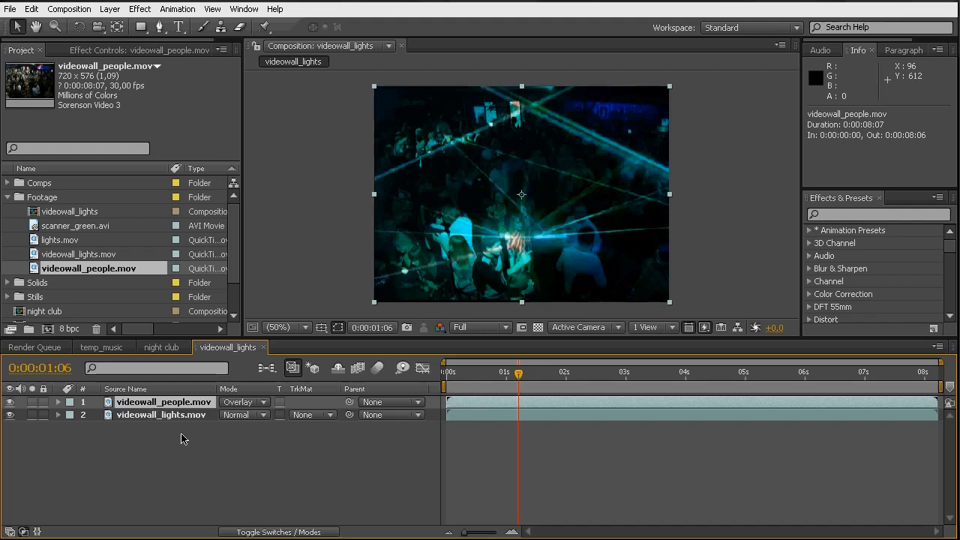
pyautogui.press('t')
pyautogui.moveTo(228, 423); pyautogui.dragTo(223, 422)
pyautogui.click(223, 422)
pyautogui.press('Return')
pyautogui.moveTo(519, 378); pyautogui.dragTo(635, 371)
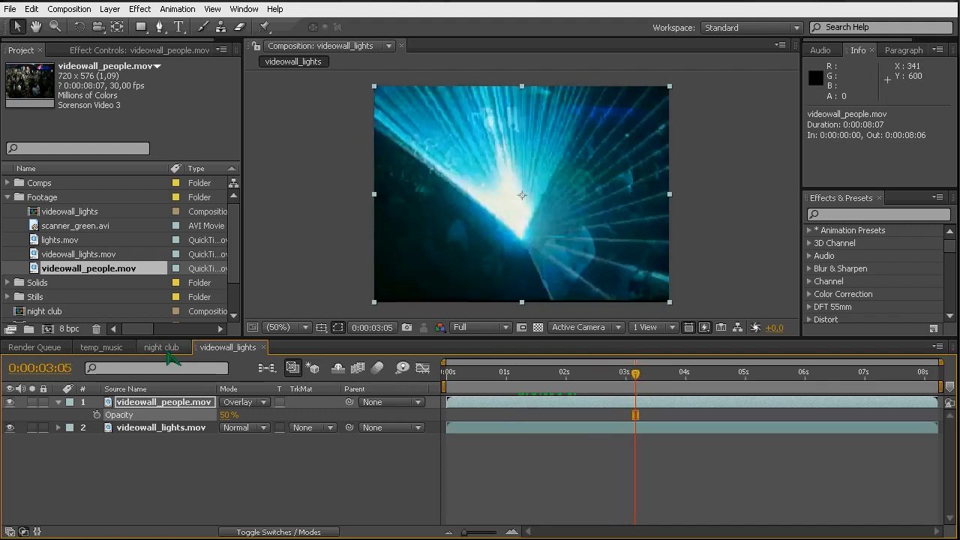
# Step: Add the videowall_lights composition as night club's bottom layer, made 3D and scaled up to about 247%
pyautogui.click(162, 348)
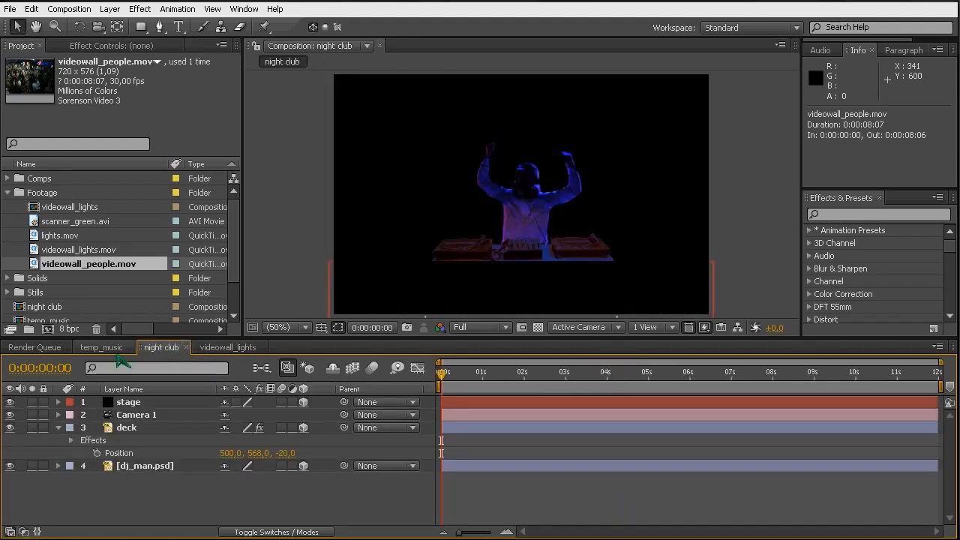
pyautogui.click(57, 427)
pyautogui.click(60, 210)
pyautogui.moveTo(60, 210); pyautogui.dragTo(135, 445)
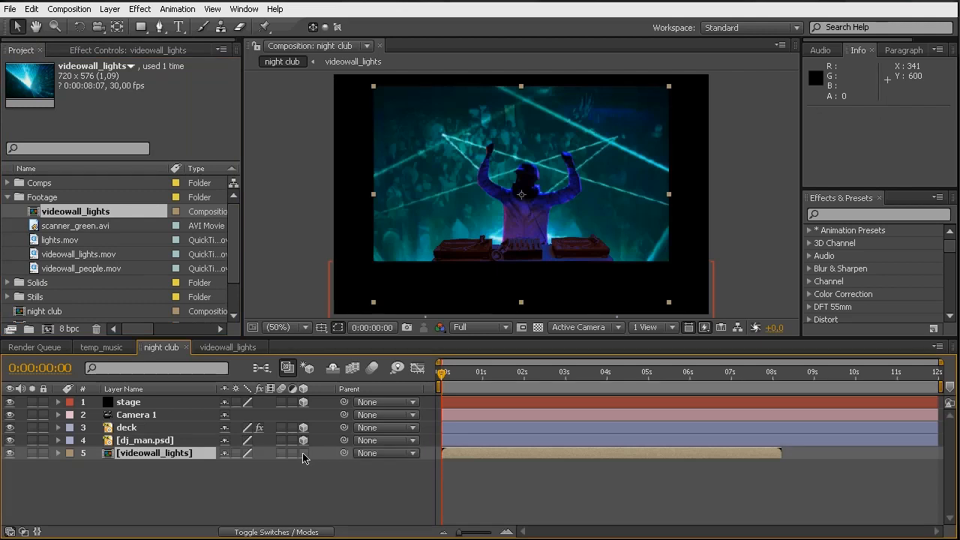
pyautogui.click(303, 454)
pyautogui.moveTo(670, 196); pyautogui.dragTo(747, 317)
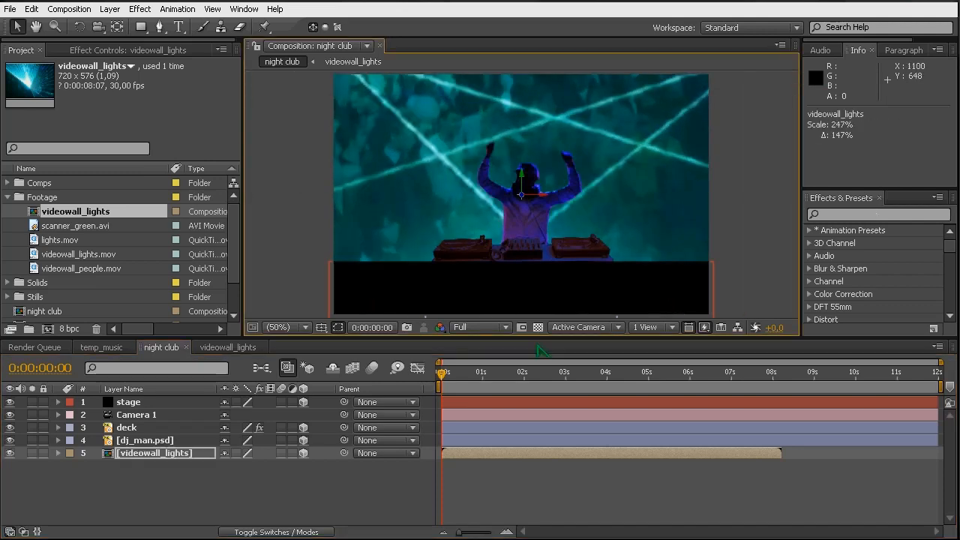
# Step: Switch to Custom View 1 and push the videowall_lights layer back to a Z position of 500
pyautogui.click(582, 327)
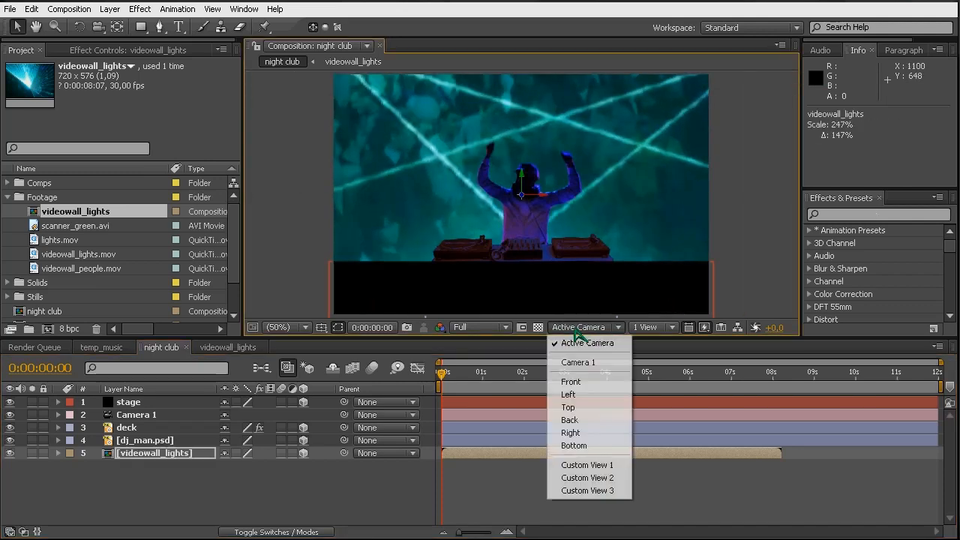
pyautogui.click(587, 467)
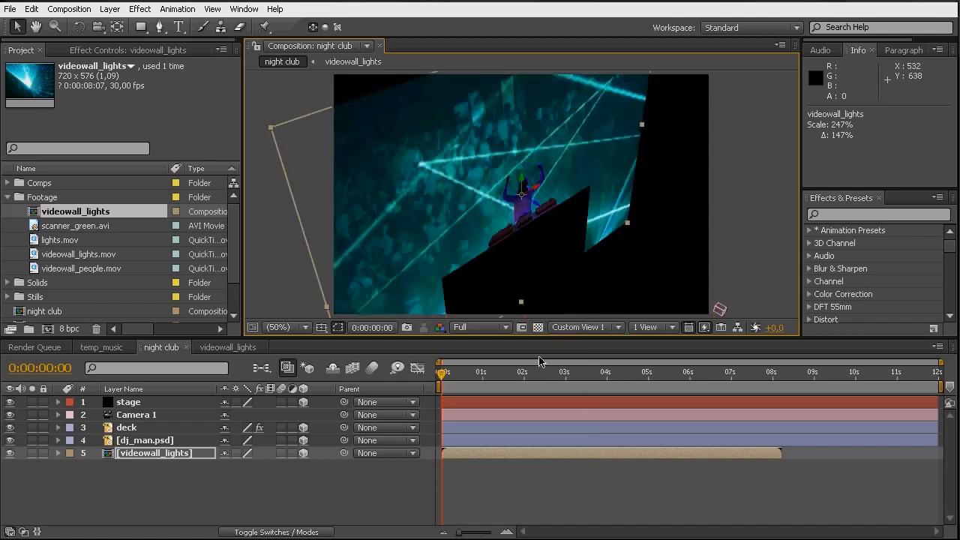
pyautogui.click(169, 454)
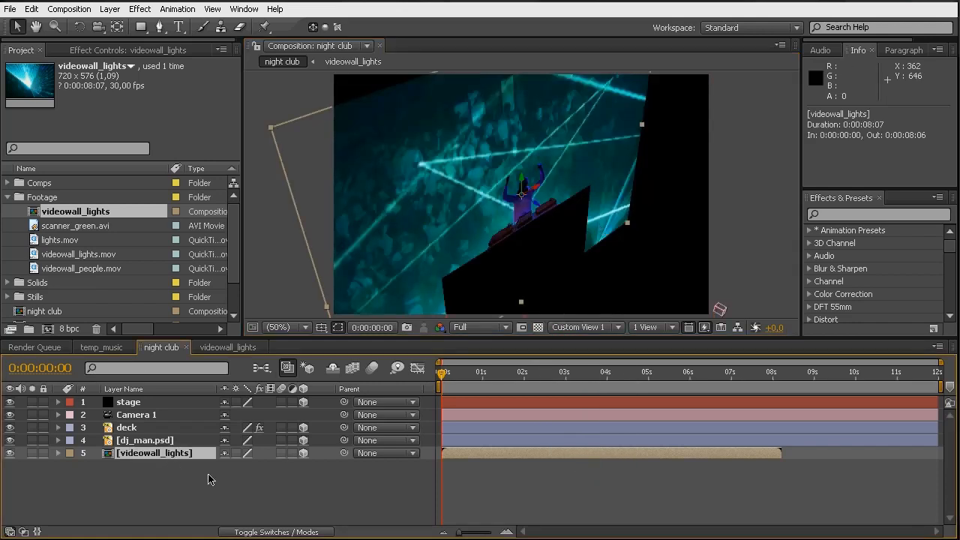
pyautogui.press('p')
pyautogui.click(293, 467)
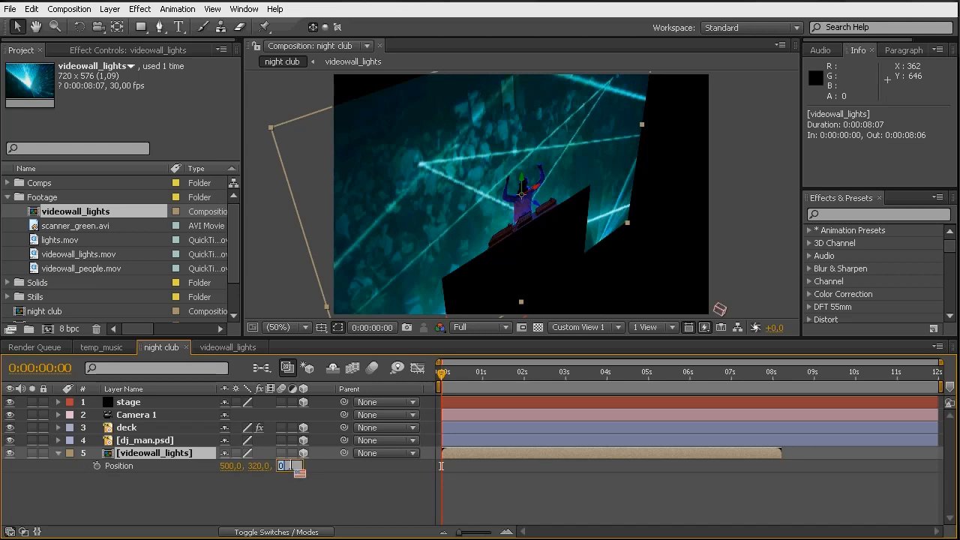
pyautogui.write('50')
pyautogui.press('Return')
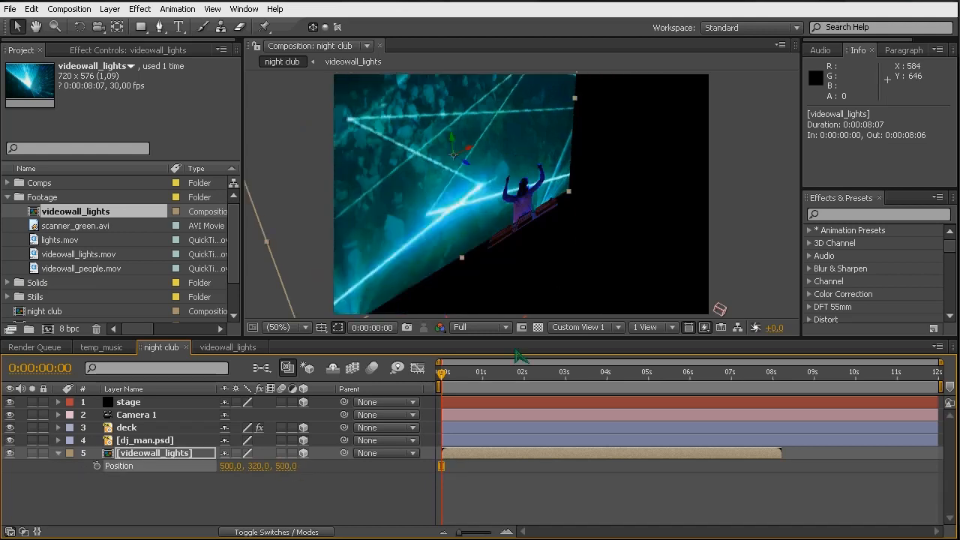
# Step: Scale the videowall_lights layer up to about 577% in the custom 3D view
pyautogui.press('c')
pyautogui.moveTo(484, 189); pyautogui.dragTo(416, 131)
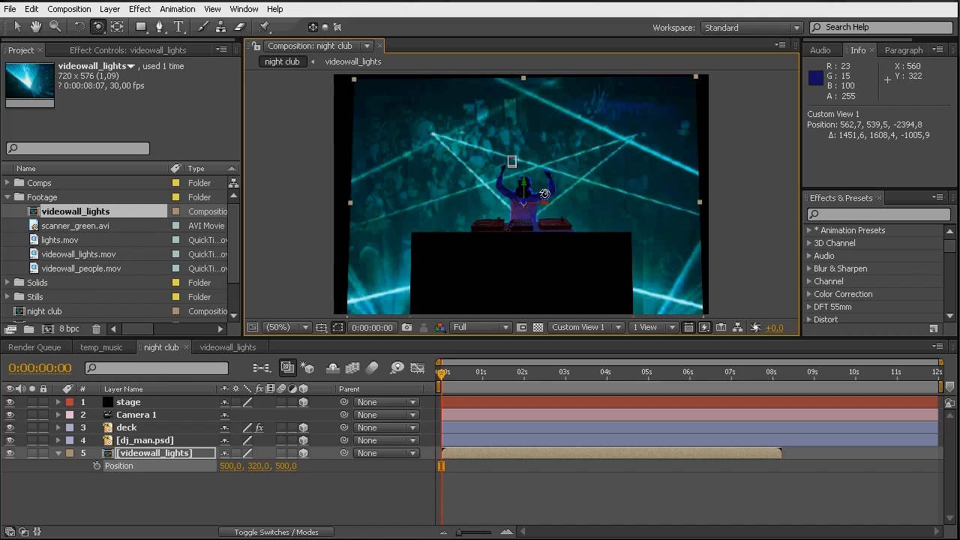
pyautogui.press('c')
pyautogui.press('c')
pyautogui.moveTo(552, 172); pyautogui.dragTo(550, 287)
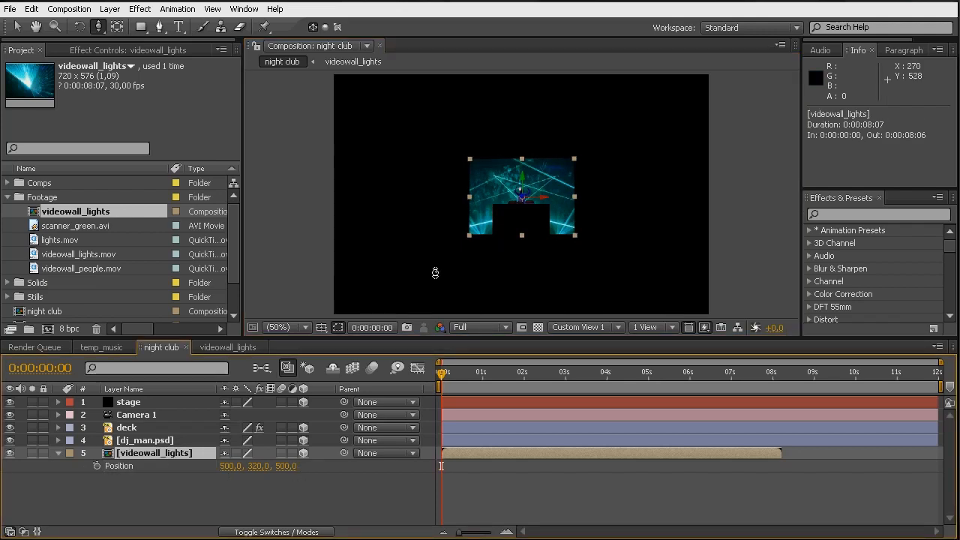
pyautogui.press('v')
pyautogui.moveTo(575, 202); pyautogui.dragTo(643, 194)
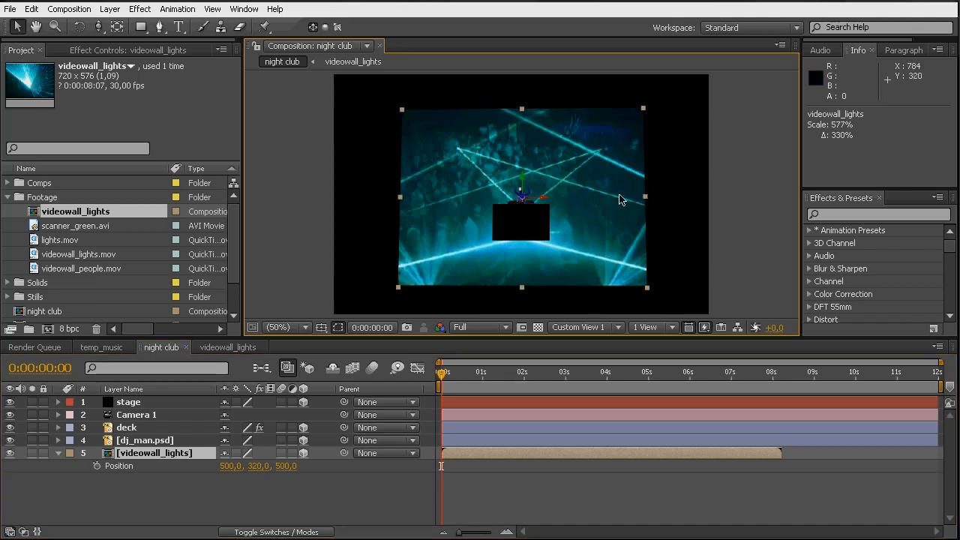
# Step: Raise the videowall_lights layer to a Y position of about -860 and switch back to the Active Camera view
pyautogui.moveTo(522, 178); pyautogui.dragTo(527, 135)
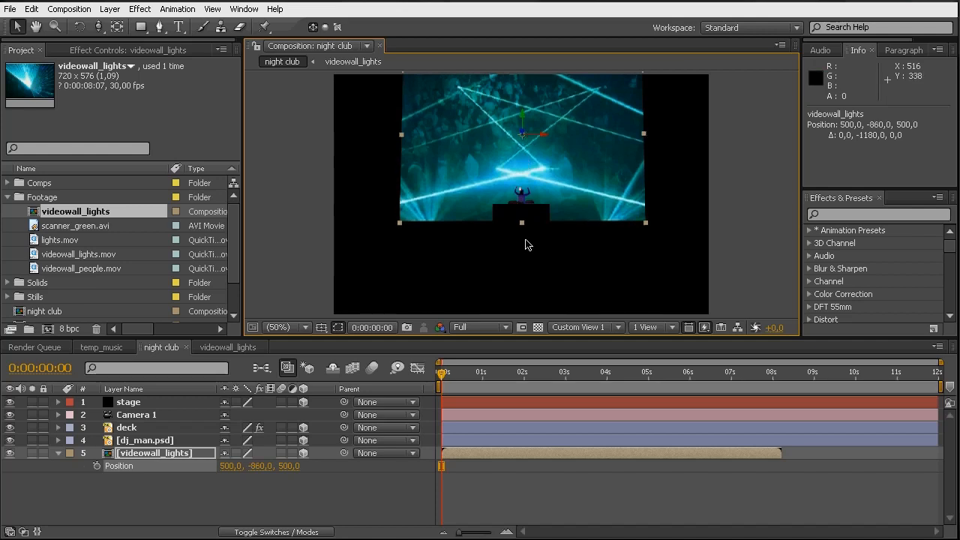
pyautogui.click(585, 327)
pyautogui.click(578, 344)
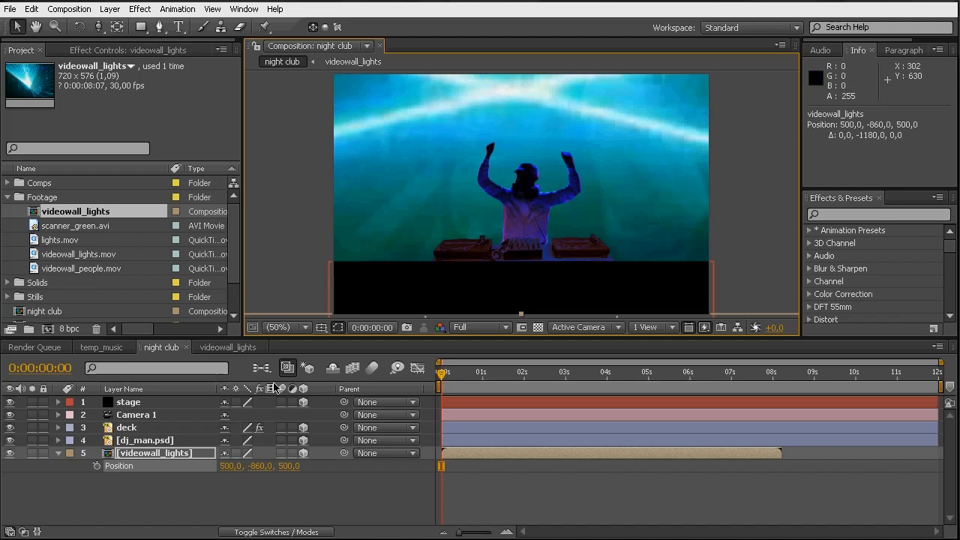
# Step: Apply a Grid effect to the videowall_lights layer, with Invert Grid enabled and the blending mode set to Stencil Alpha
pyautogui.click(137, 456)
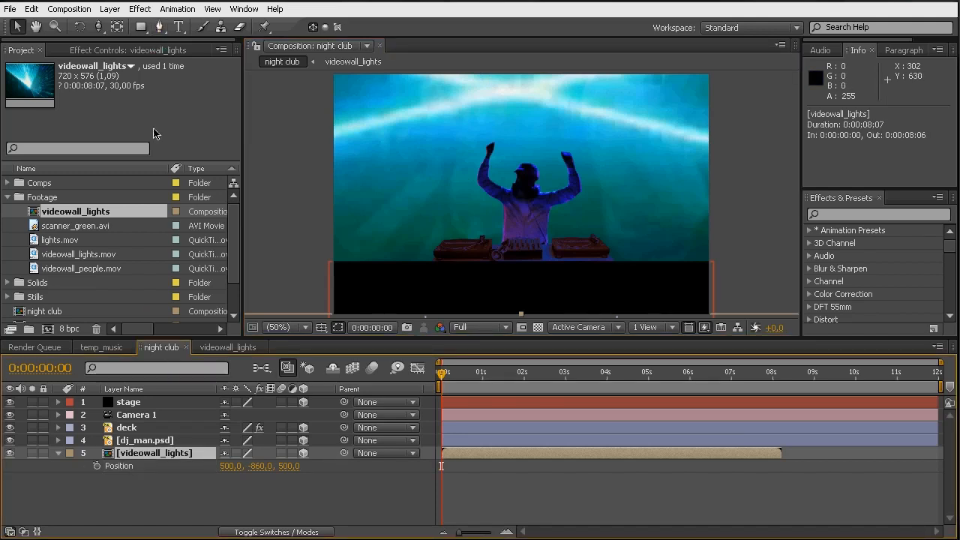
pyautogui.click(135, 12)
pyautogui.moveTo(211, 164)
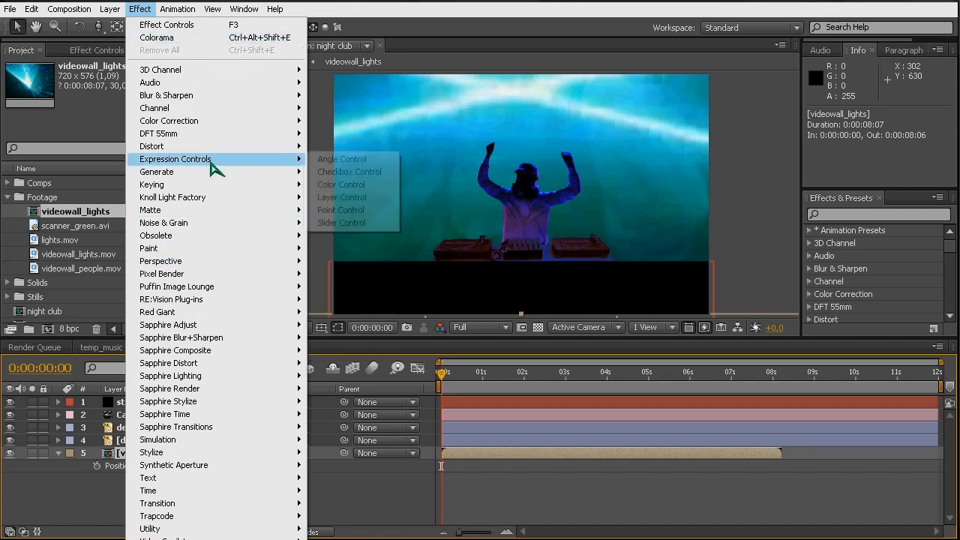
pyautogui.click(343, 378)
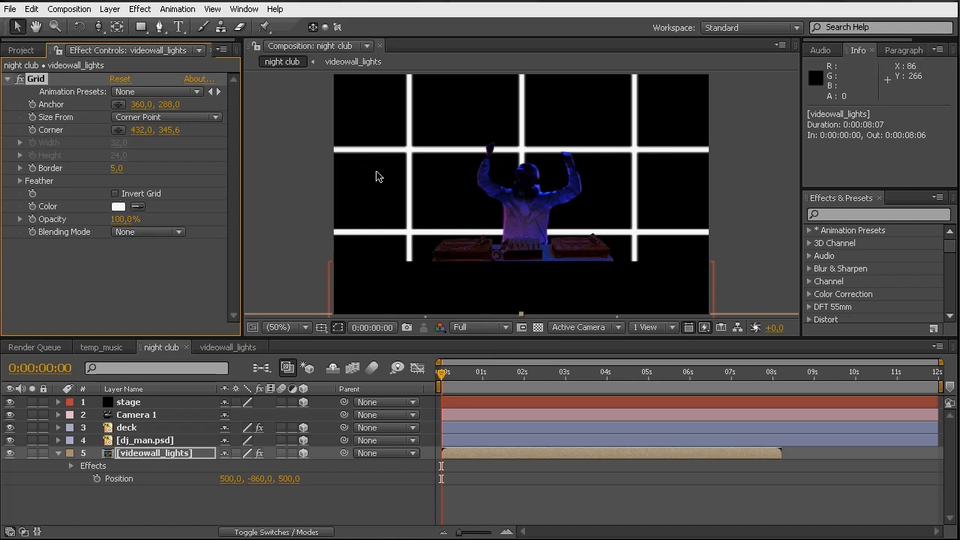
pyautogui.click(115, 195)
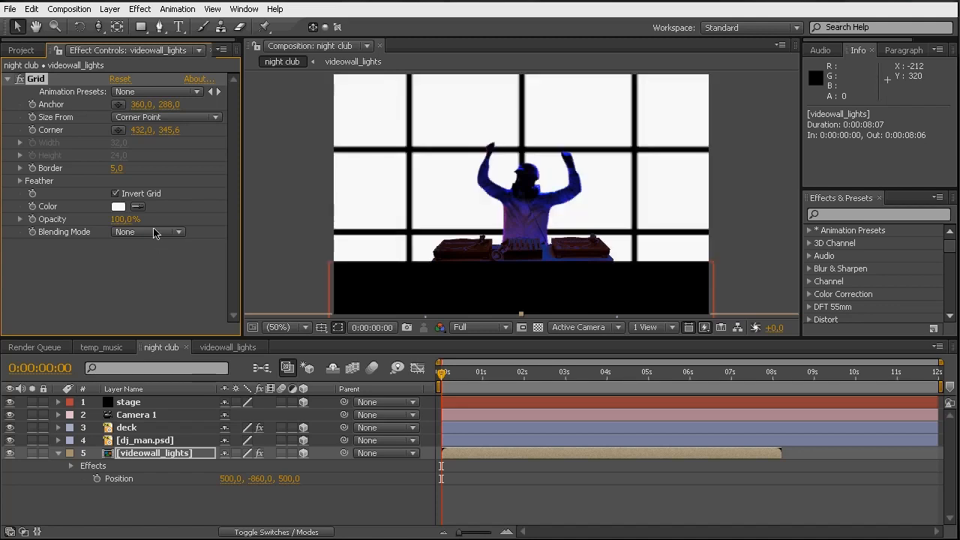
pyautogui.click(158, 233)
pyautogui.click(148, 260)
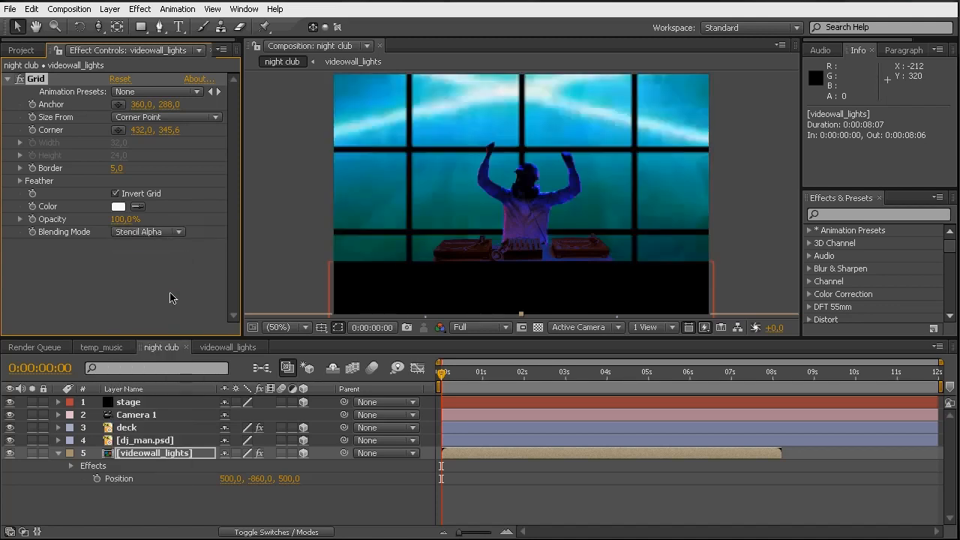
# Step: Open the videowall_lights layer in the layer viewer and enlarge the grid cells by moving the Grid corner to about 539.9, 431.6
pyautogui.doubleClick(127, 454)
pyautogui.click(160, 347)
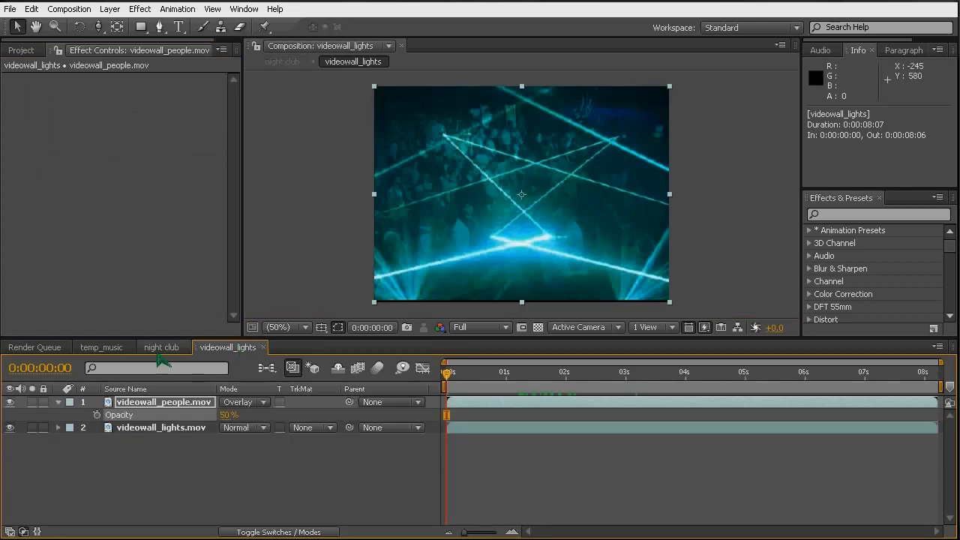
pyautogui.keyDown('alt'); pyautogui.doubleClick(153, 456); pyautogui.keyUp('alt')
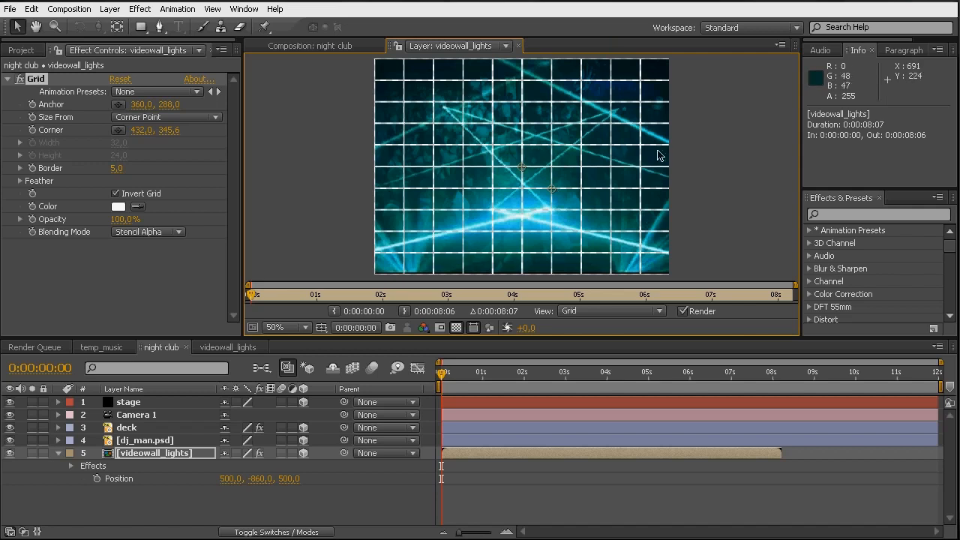
pyautogui.moveTo(241, 338); pyautogui.dragTo(223, 393)
pyautogui.moveTo(540, 216); pyautogui.dragTo(587, 253)
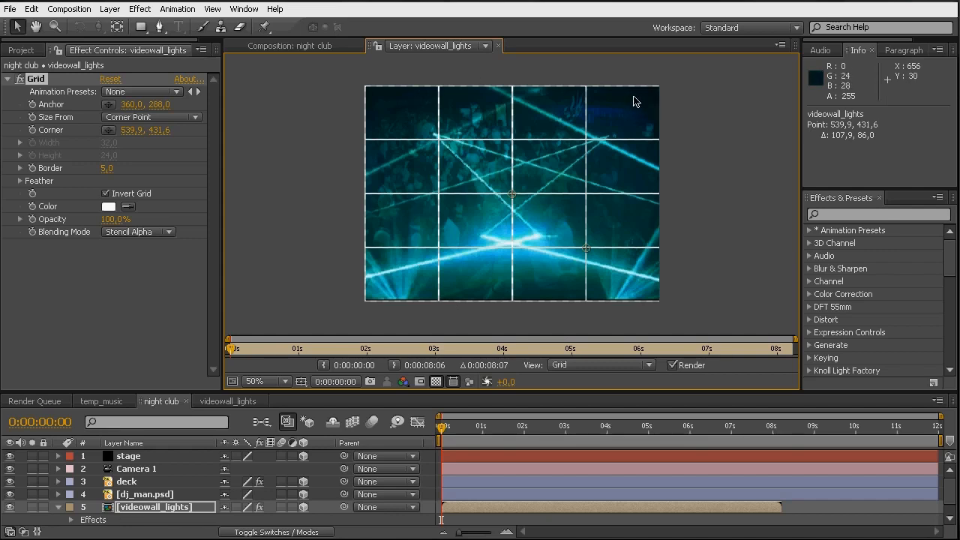
# Step: Duplicate the Grid effect, move the copy's corner in to about 366.6, 294.9 for small cells, and turn off the transparency grid
pyautogui.click(41, 83)
pyautogui.hotkey('ctrl', 'd')
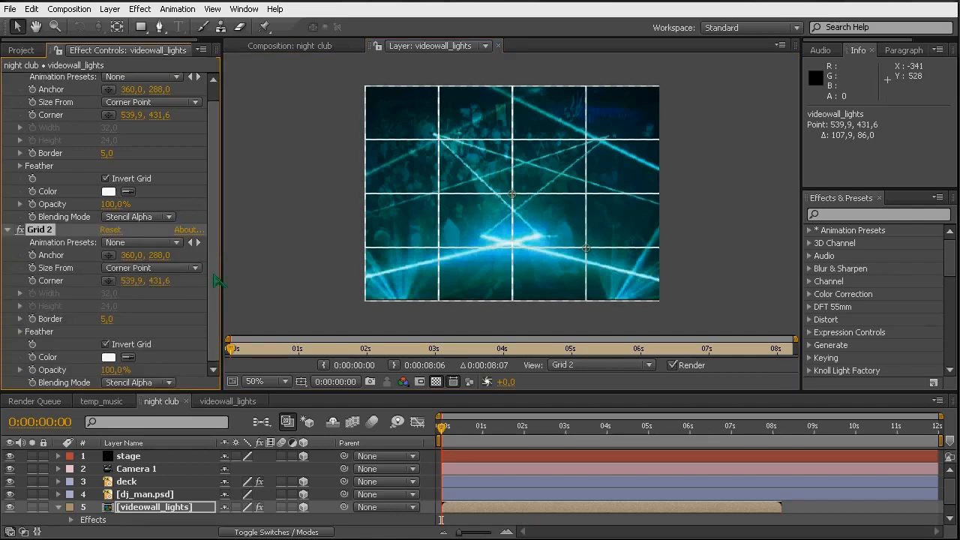
pyautogui.moveTo(586, 248); pyautogui.dragTo(529, 202)
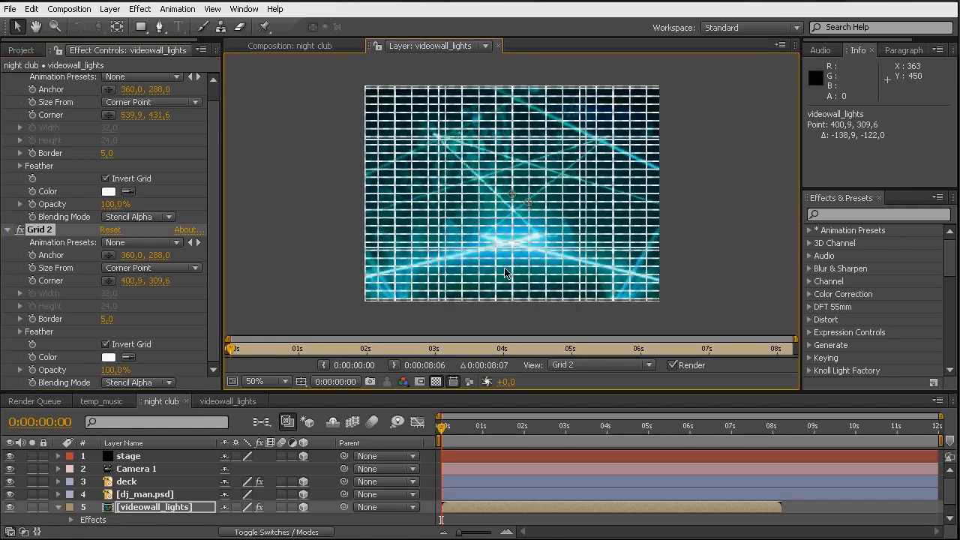
pyautogui.click(437, 381)
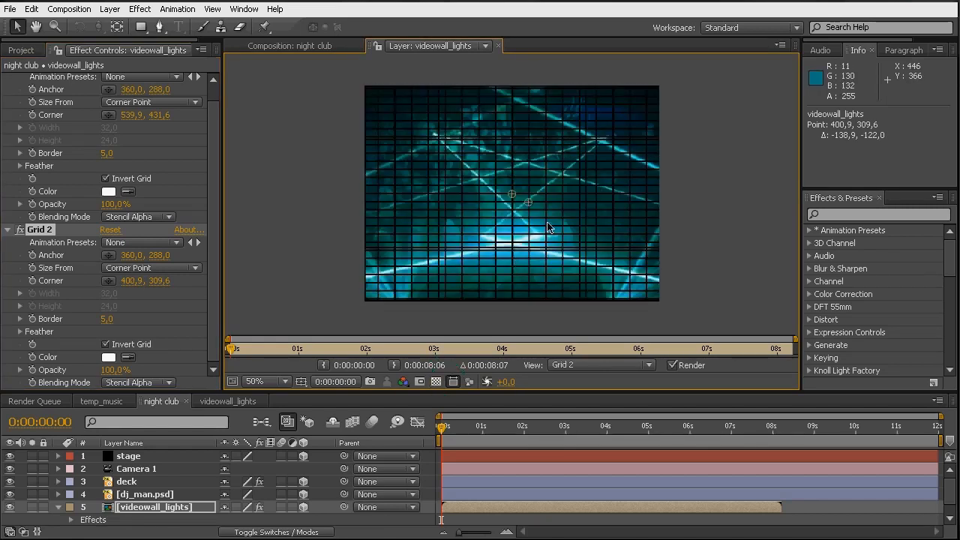
pyautogui.scroll(2, 552, 227)
pyautogui.scroll(1, 581, 226)
pyautogui.moveTo(653, 261); pyautogui.dragTo(544, 225)
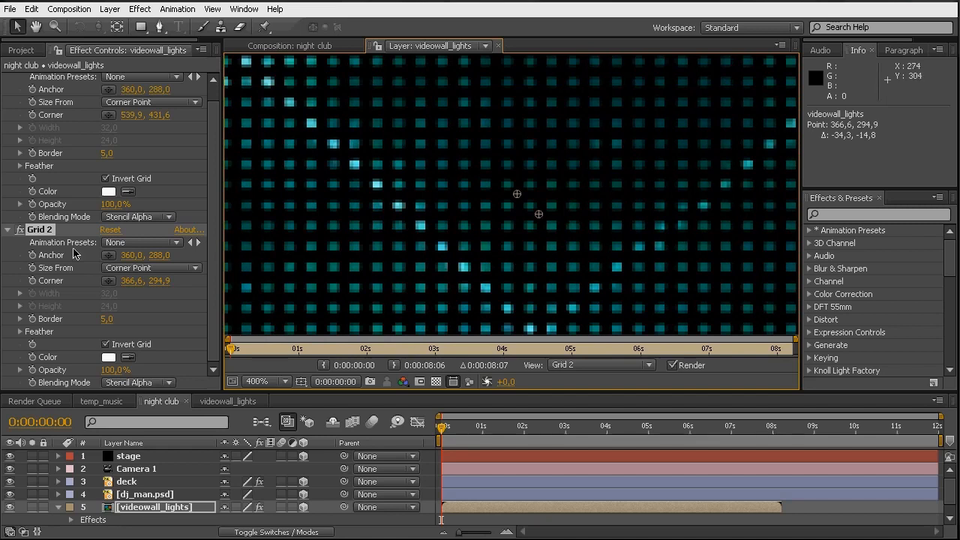
# Step: Set the second Grid effect's border to 0.7 and fit the whole layer in the viewer
pyautogui.click(111, 318)
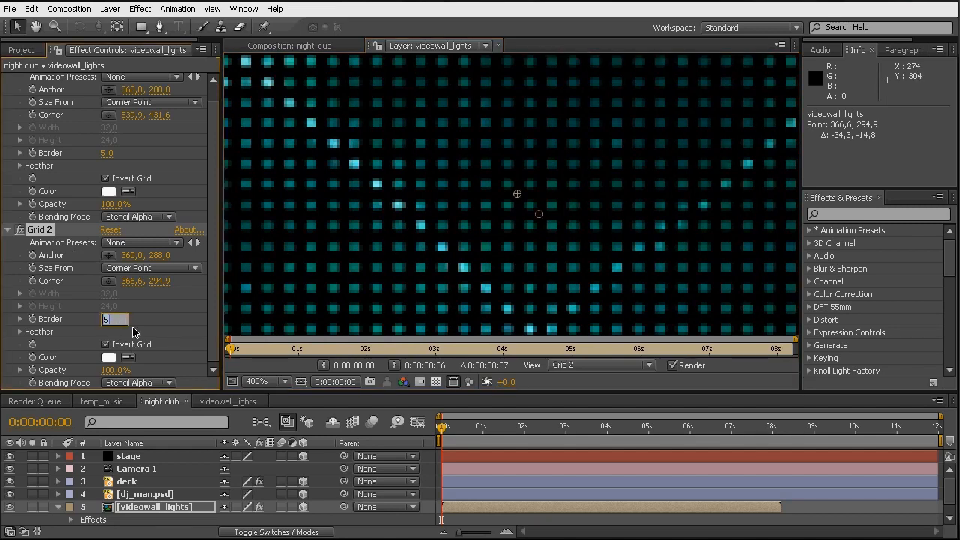
pyautogui.press('Return')
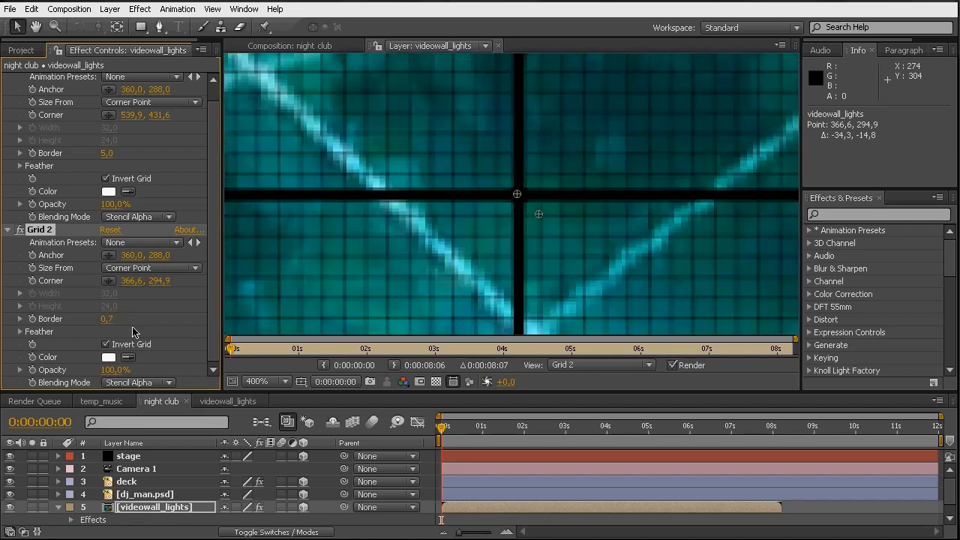
pyautogui.click(279, 381)
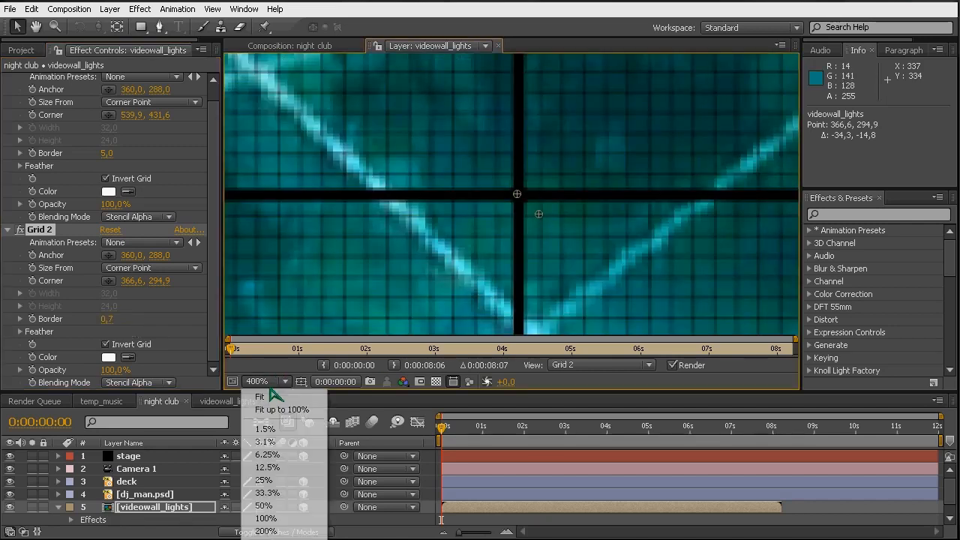
pyautogui.click(281, 406)
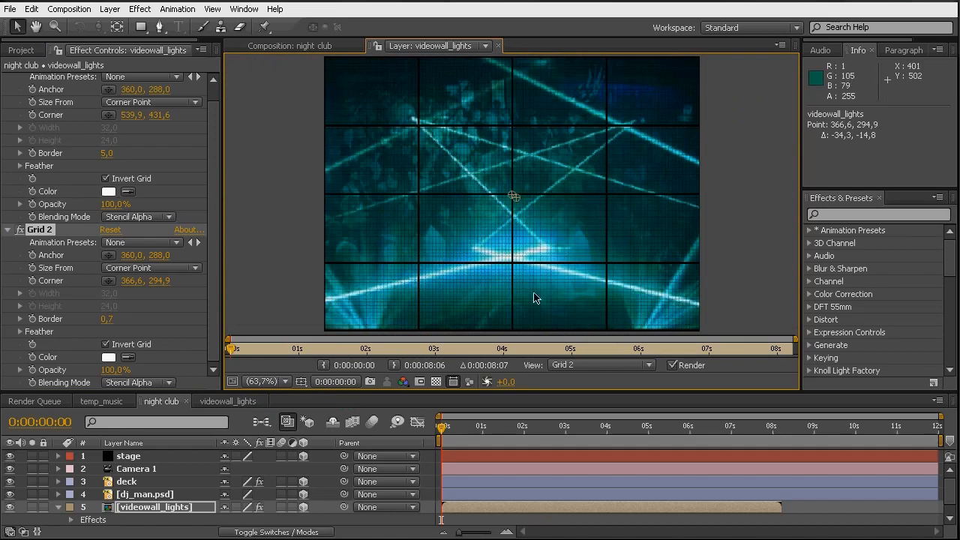
# Step: Make the second grid's cells finer by moving its corner to about 364.0, 292.1, and return to the night club composition view
pyautogui.scroll(6, 585, 288)
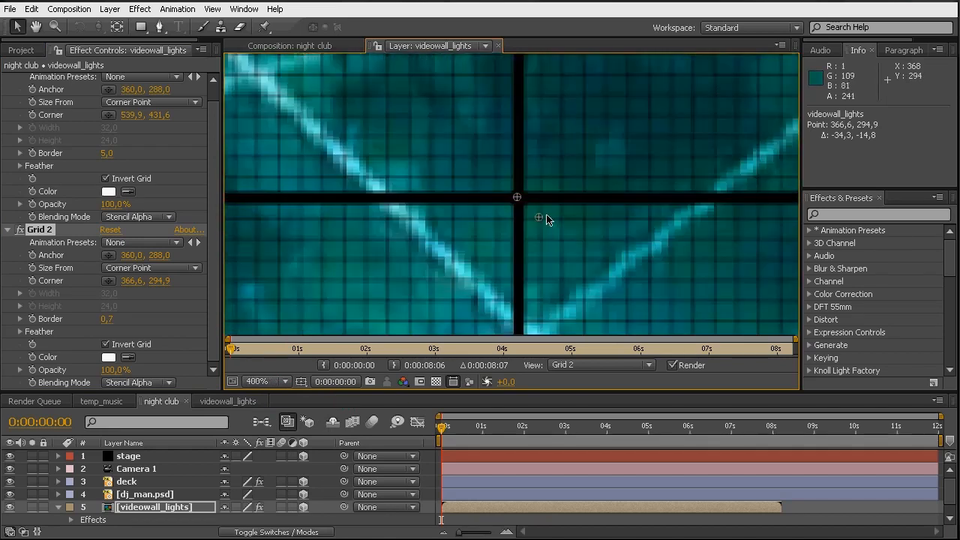
pyautogui.moveTo(569, 243); pyautogui.dragTo(549, 229)
pyautogui.moveTo(550, 229); pyautogui.dragTo(548, 225)
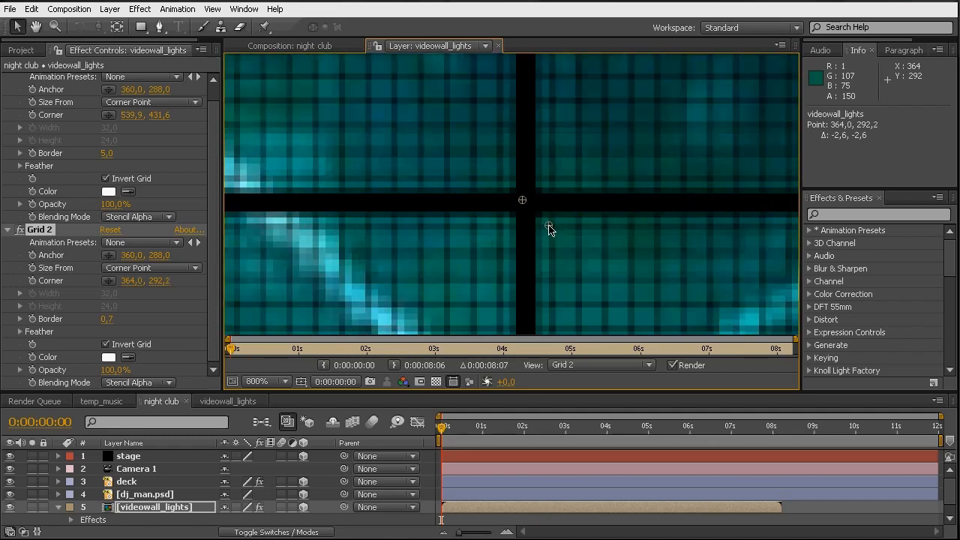
pyautogui.click(263, 382)
pyautogui.click(274, 405)
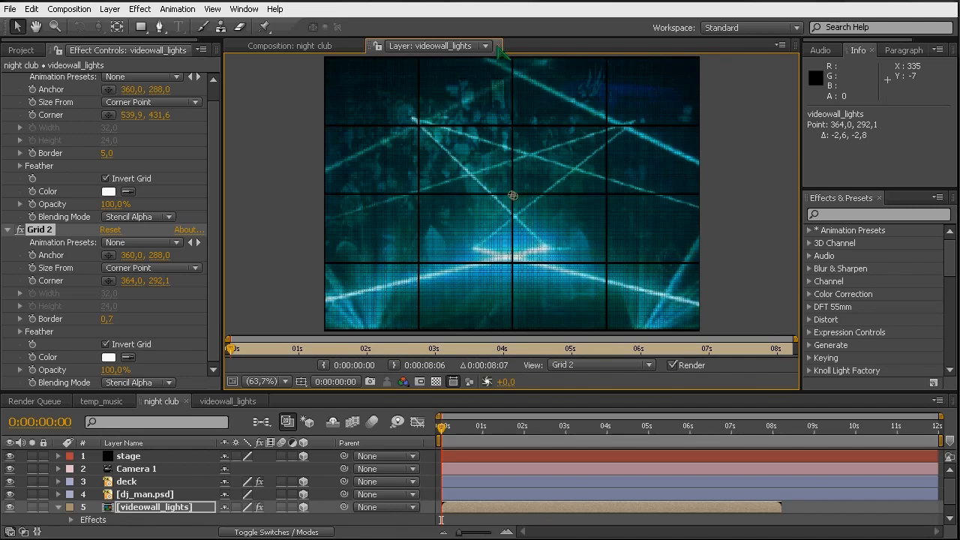
pyautogui.click(500, 46)
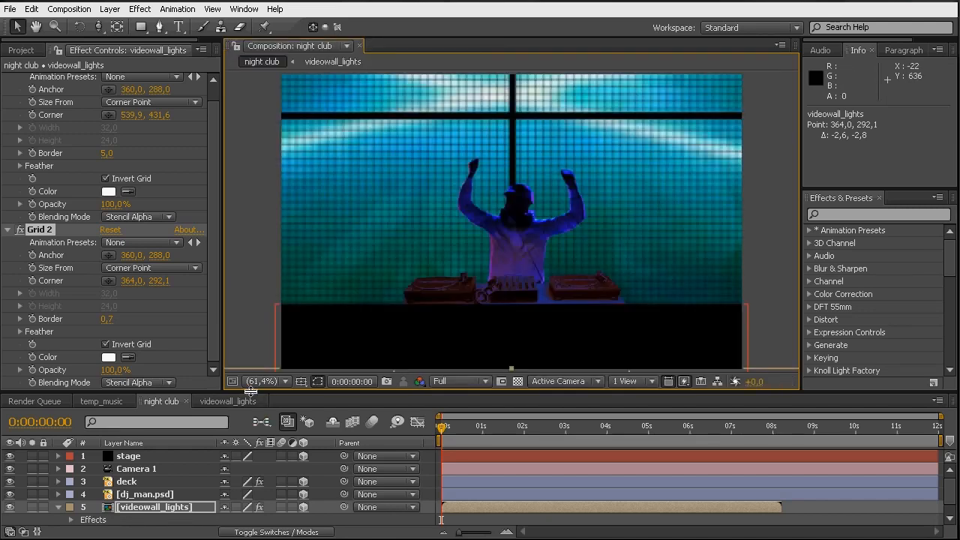
# Step: Apply Fast Blur to the videowall_lights layer with a blurriness of 20
pyautogui.moveTo(223, 393); pyautogui.dragTo(233, 327)
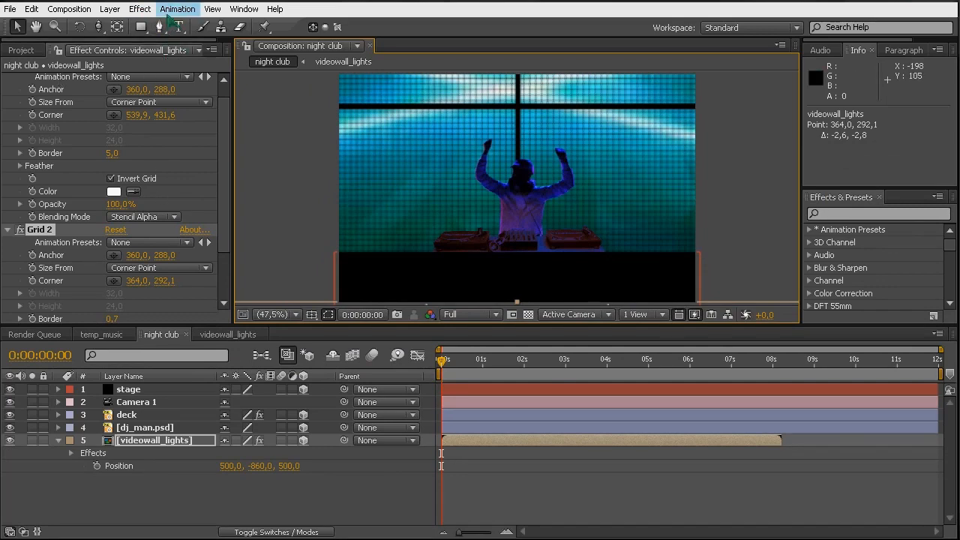
pyautogui.click(140, 9)
pyautogui.moveTo(181, 111)
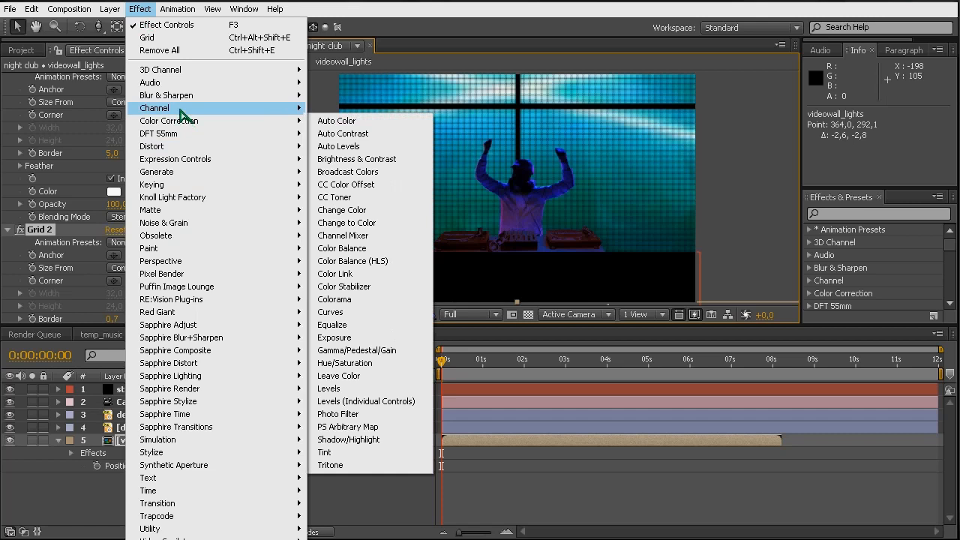
pyautogui.moveTo(189, 94)
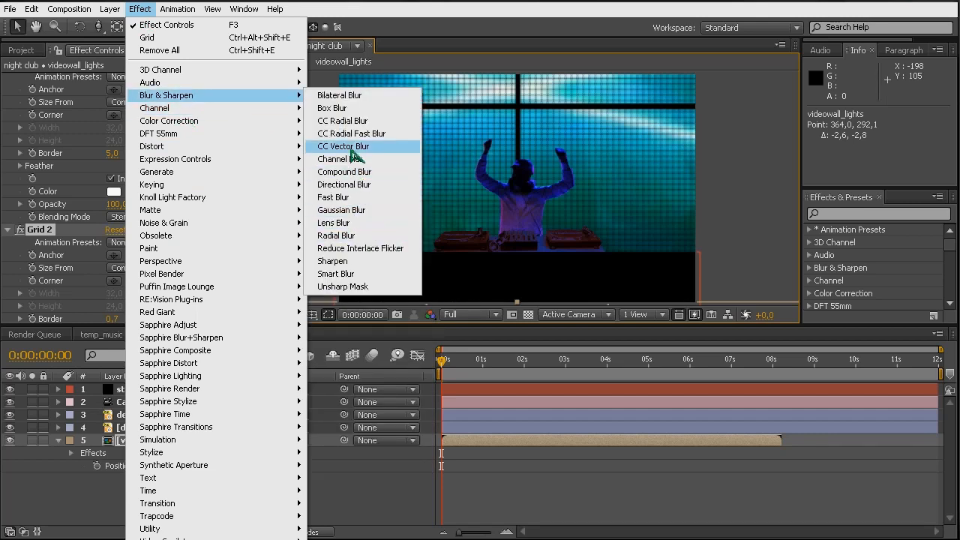
pyautogui.click(352, 198)
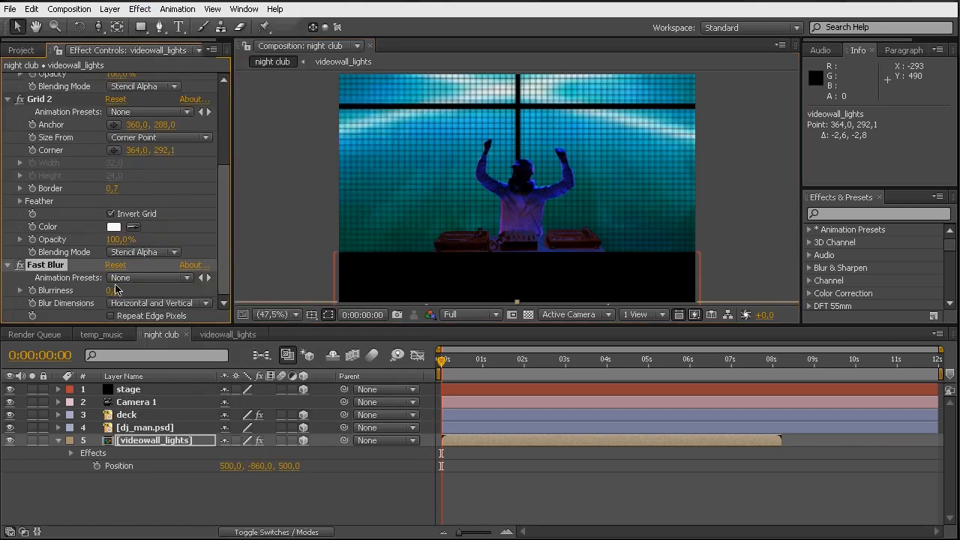
pyautogui.moveTo(113, 296); pyautogui.dragTo(125, 298)
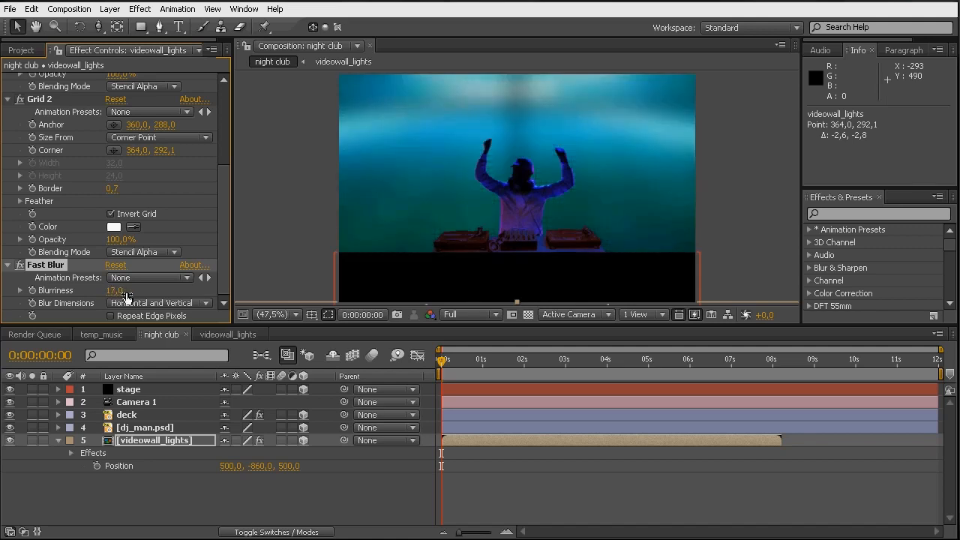
pyautogui.click(118, 296)
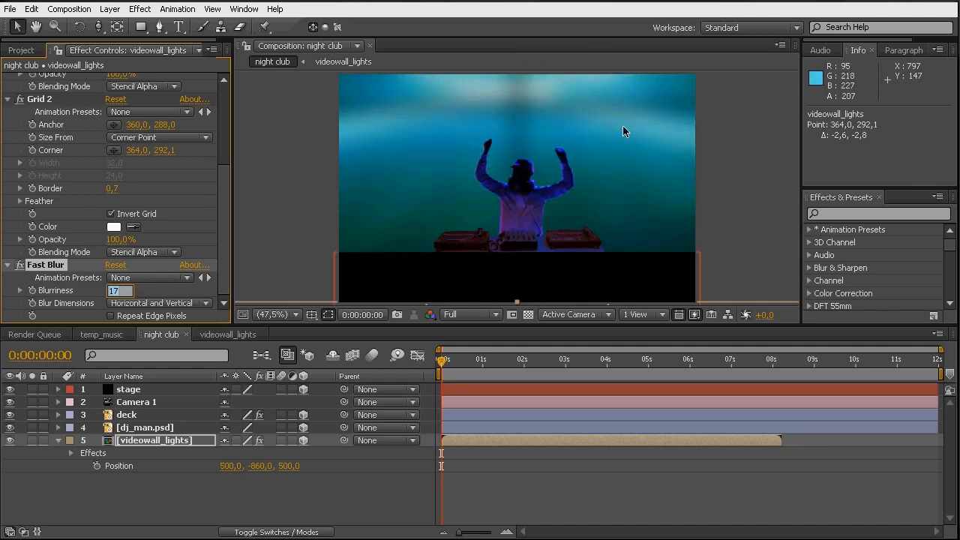
pyautogui.write('20')
pyautogui.press('Return')
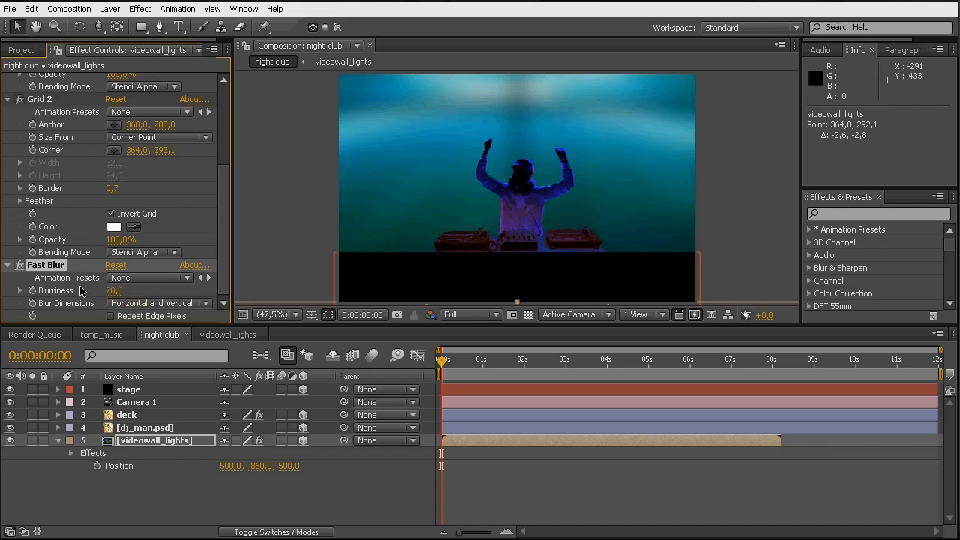
# Step: Collapse the layer's effects and move Fast Blur above both Grid effects
pyautogui.click(35, 100)
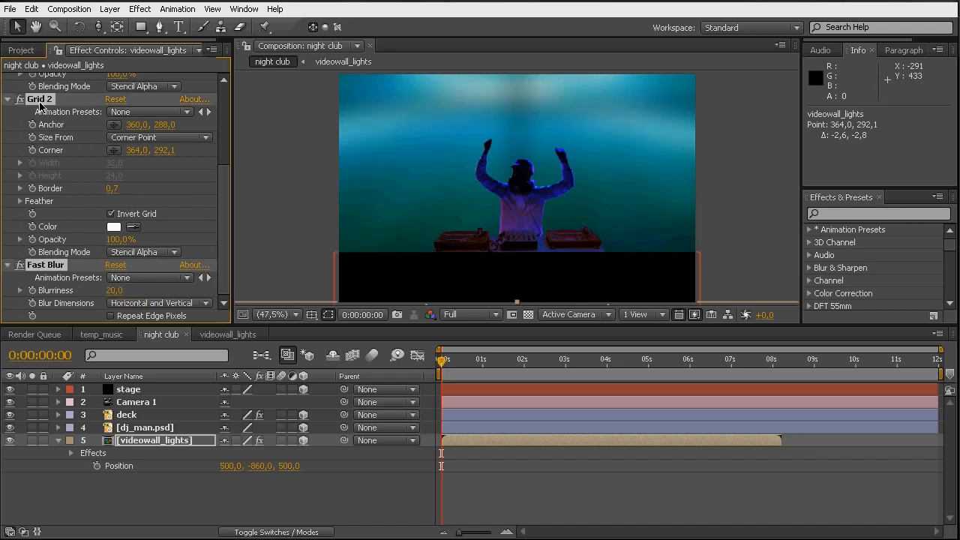
pyautogui.keyDown('ctrl'); pyautogui.click(9, 101); pyautogui.keyUp('ctrl')
pyautogui.moveTo(41, 105); pyautogui.dragTo(41, 79)
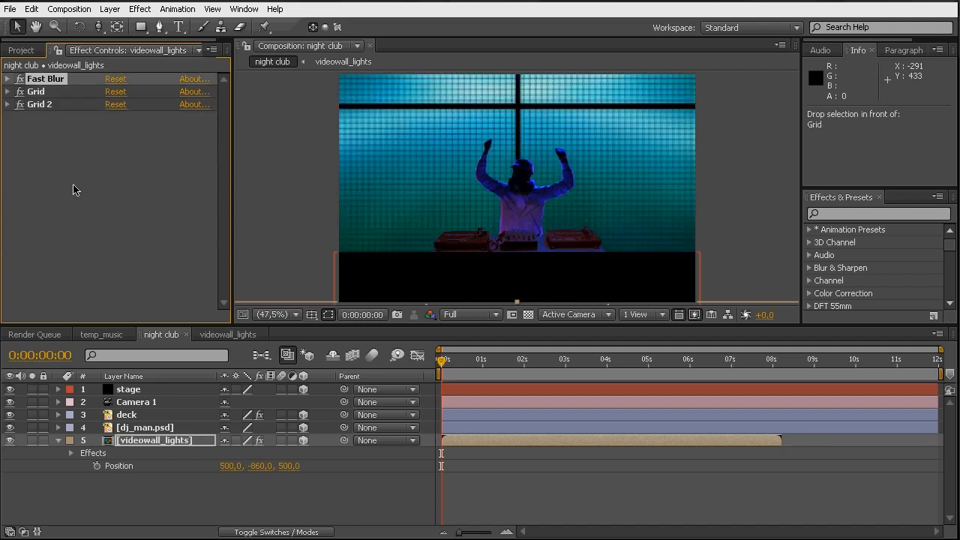
# Step: Inspect the video wall at about 1:21, in the composition and in its own layer view, including from Custom View 1
pyautogui.moveTo(497, 363); pyautogui.dragTo(493, 361)
pyautogui.doubleClick(136, 442)
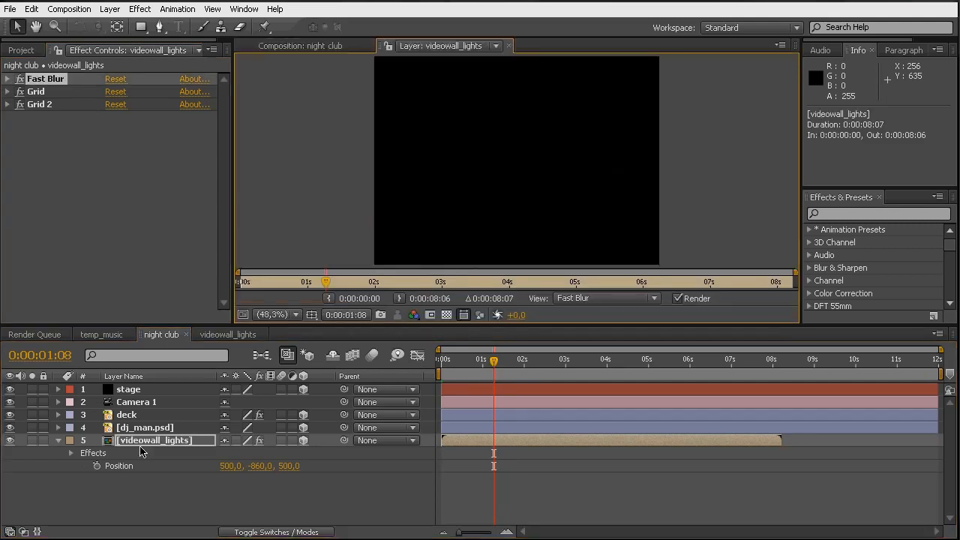
pyautogui.click(509, 46)
pyautogui.moveTo(493, 366); pyautogui.dragTo(512, 363)
pyautogui.click(574, 314)
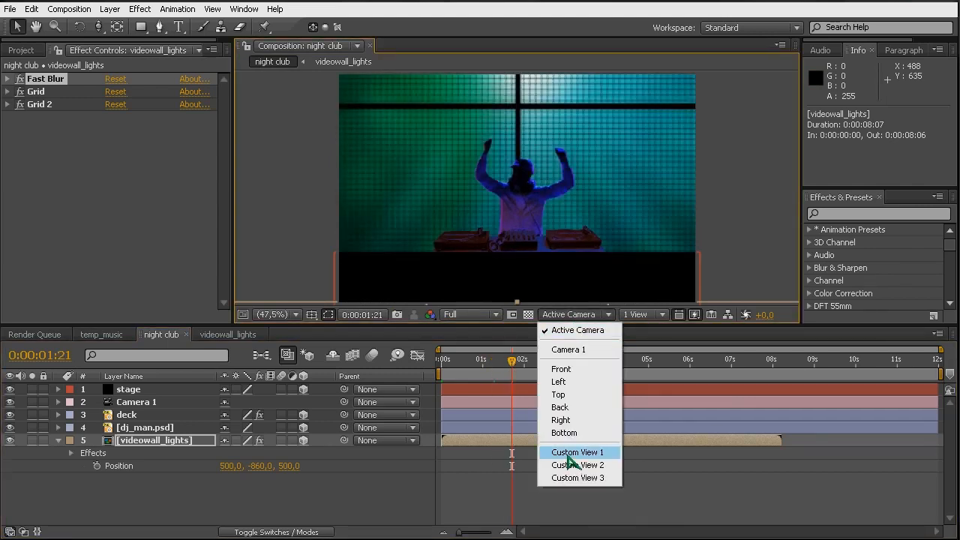
pyautogui.click(574, 453)
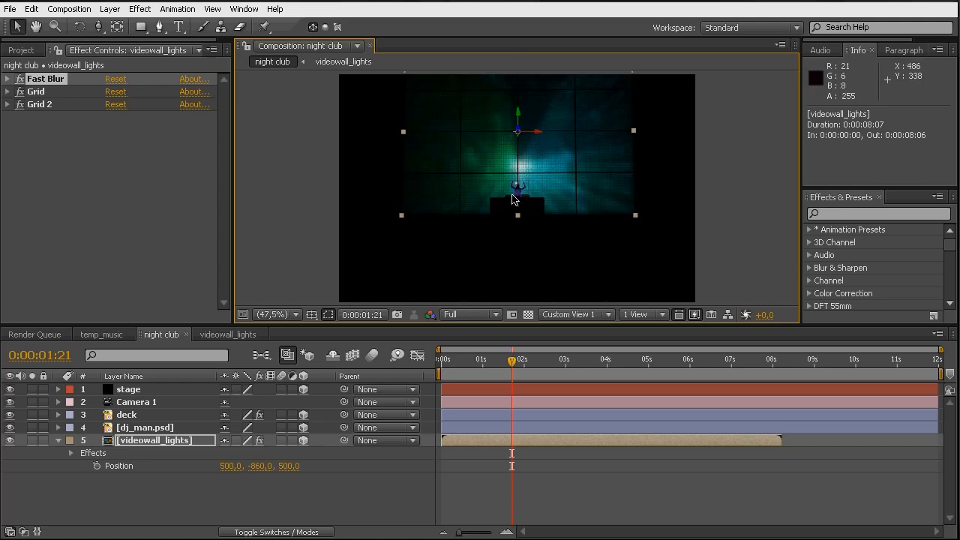
# Step: Set the Grid 2 effect's border on videowall_lights to 0.5 and return to the Active Camera view
pyautogui.click(8, 104)
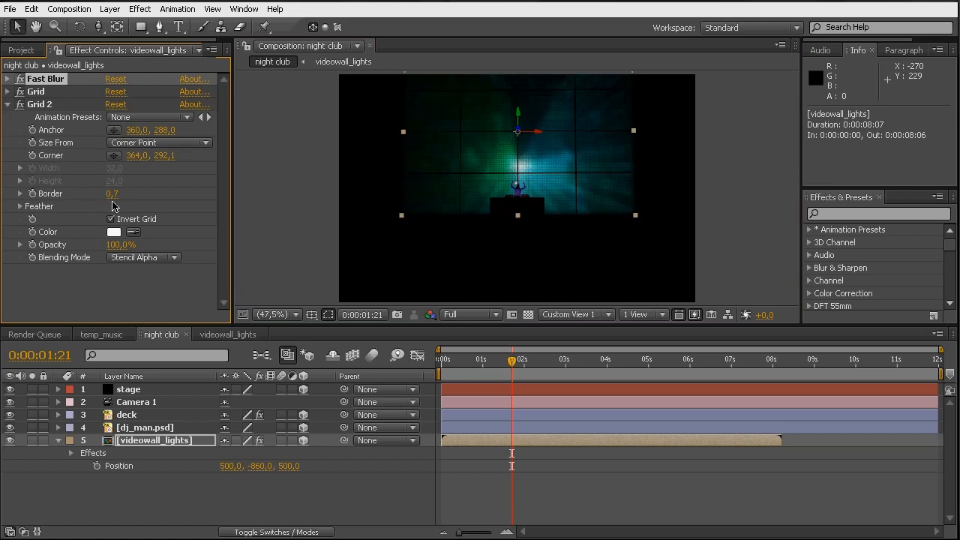
pyautogui.click(120, 199)
pyautogui.click(112, 195)
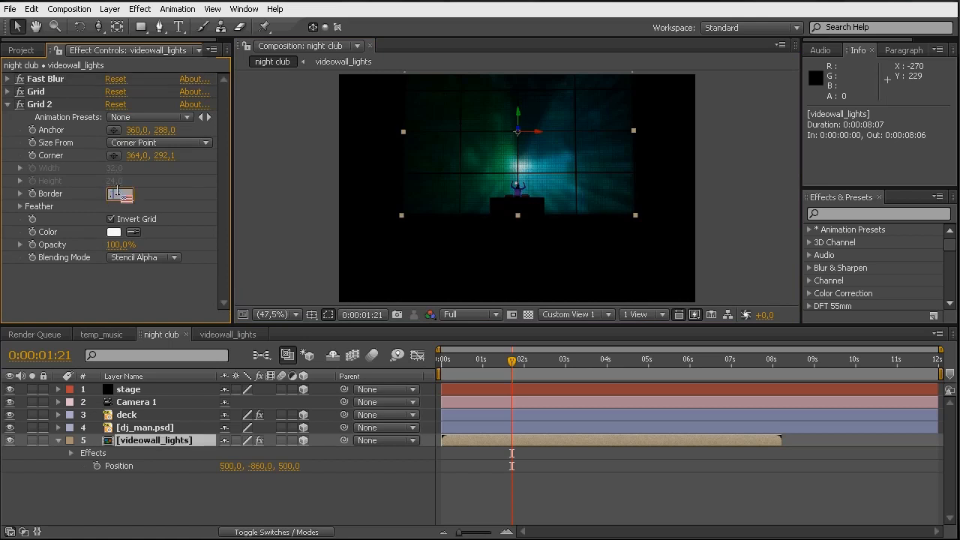
pyautogui.write('0')
pyautogui.press('Return')
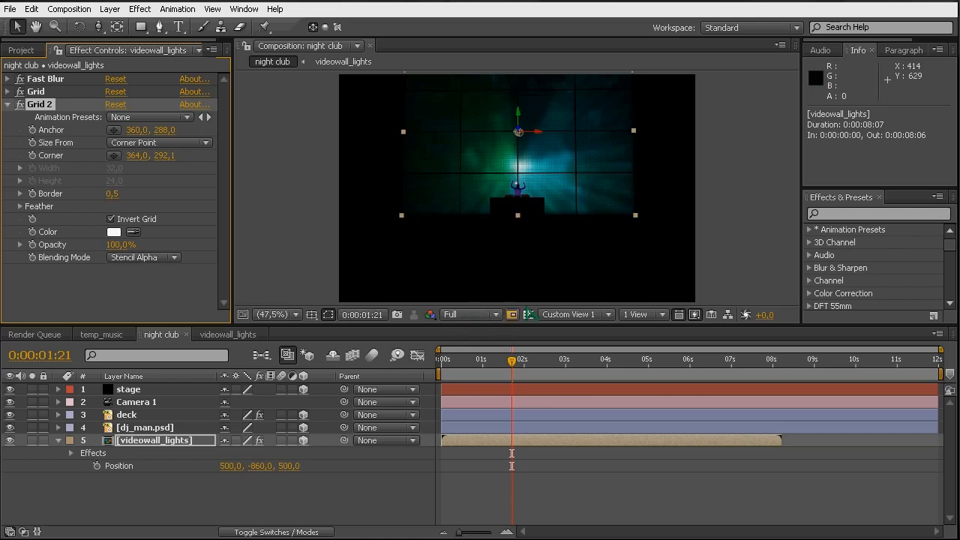
pyautogui.click(570, 314)
pyautogui.click(577, 330)
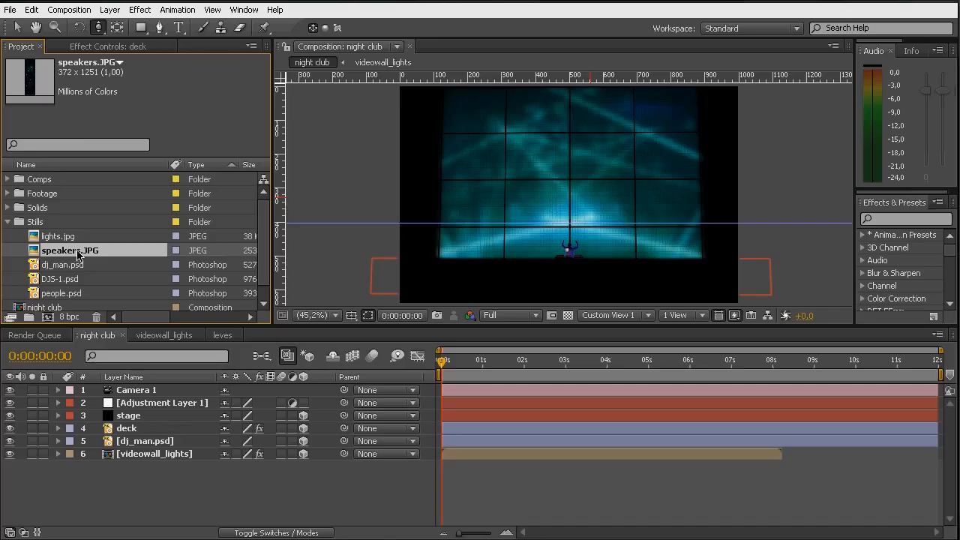
# Step: Add speakers.JPG to the night club composition between the stage and deck layers and make it a 3D layer
pyautogui.moveTo(77, 255); pyautogui.dragTo(137, 436)
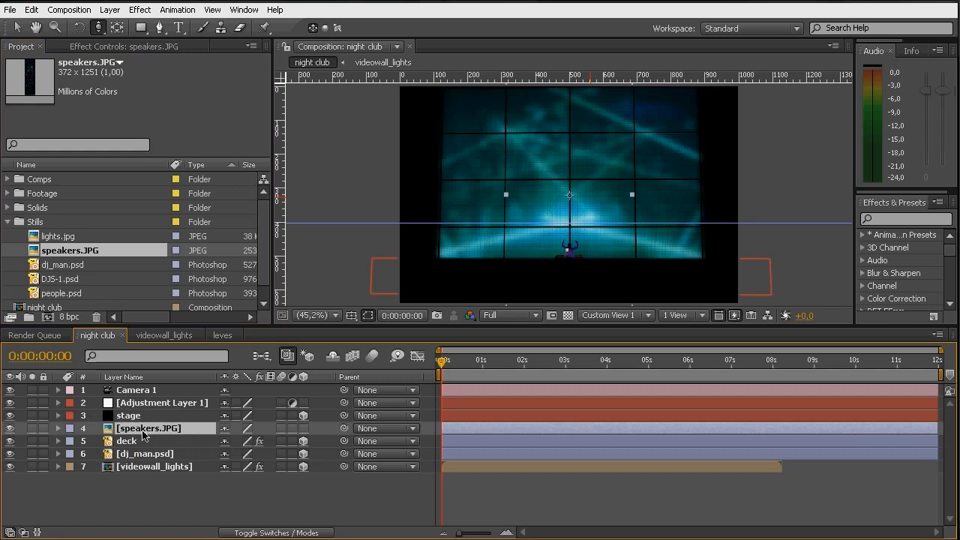
pyautogui.doubleClick(144, 433)
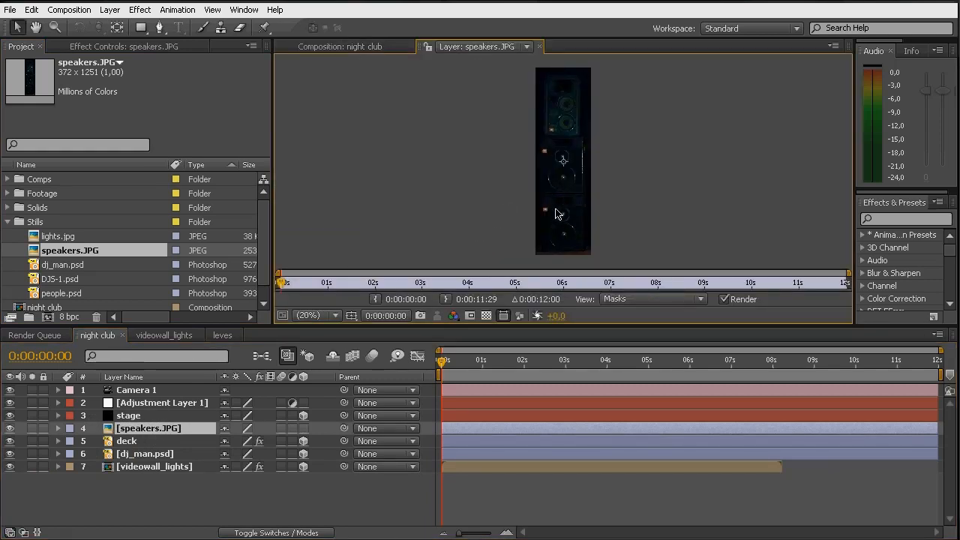
pyautogui.click(542, 47)
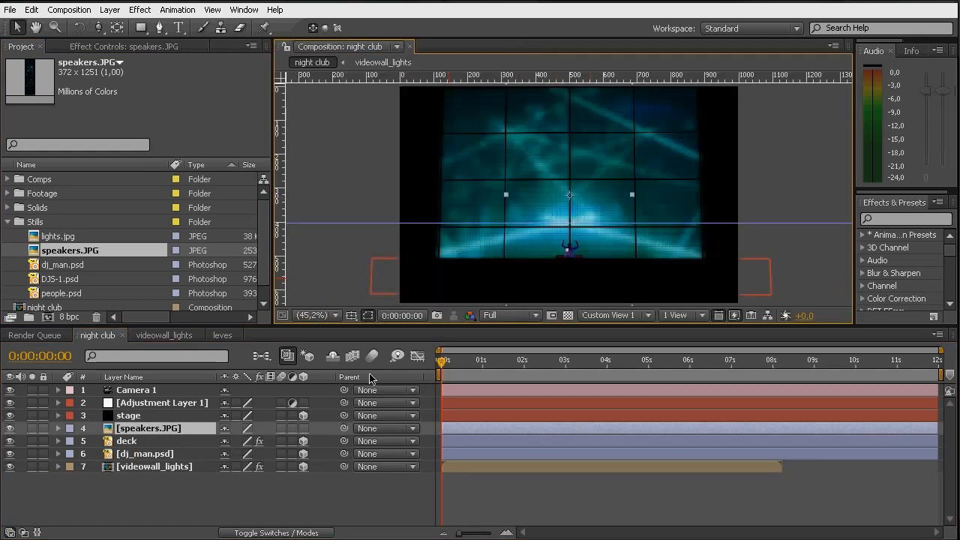
pyautogui.click(303, 428)
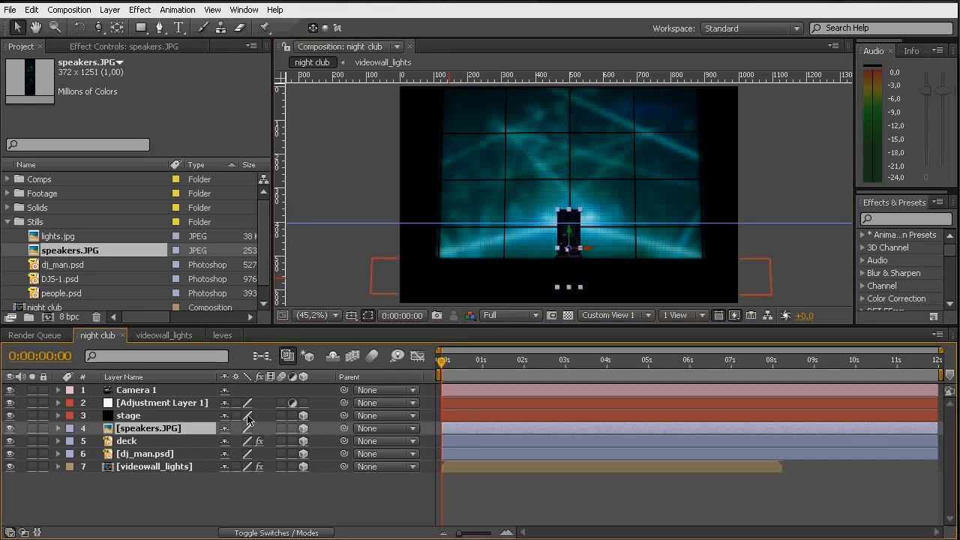
# Step: Set the speakers layer's Z position to 500 and move it left of the video wall, to about X -2046.7, Y -587.7
pyautogui.press('p')
pyautogui.click(284, 441)
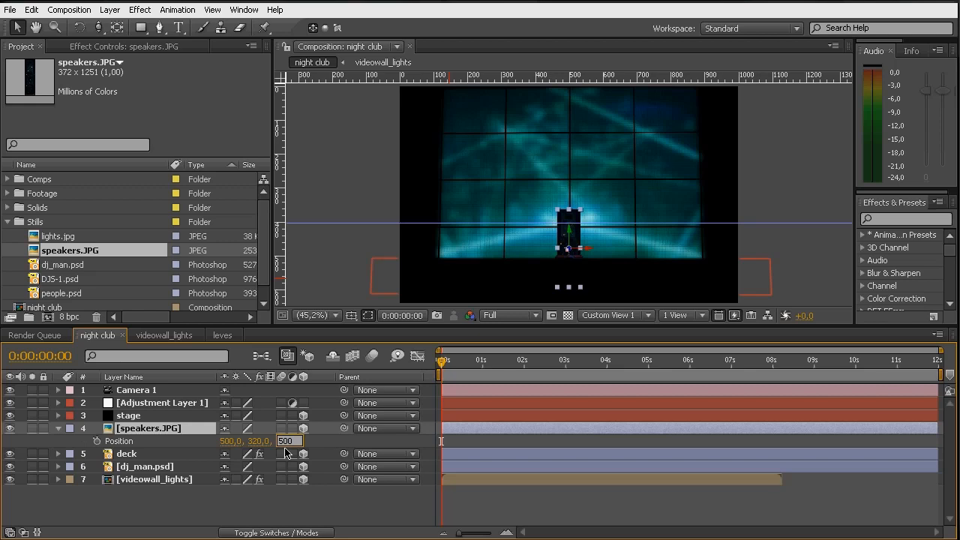
pyautogui.press('Return')
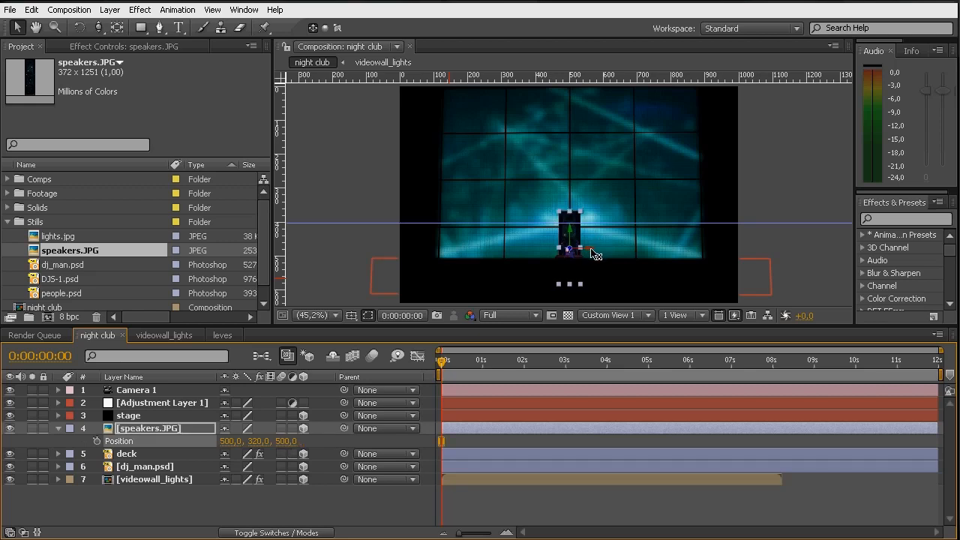
pyautogui.moveTo(592, 253); pyautogui.dragTo(499, 250)
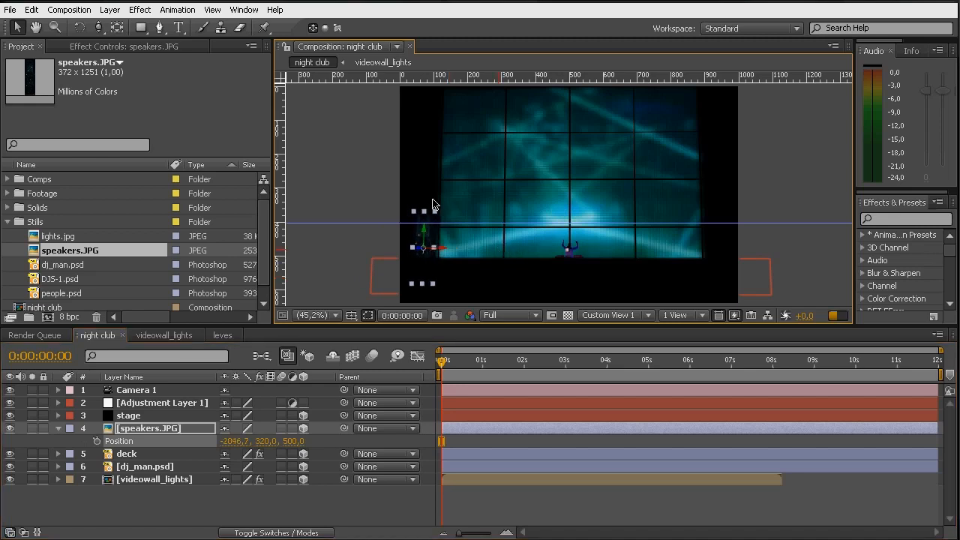
pyautogui.moveTo(425, 234); pyautogui.dragTo(467, 0)
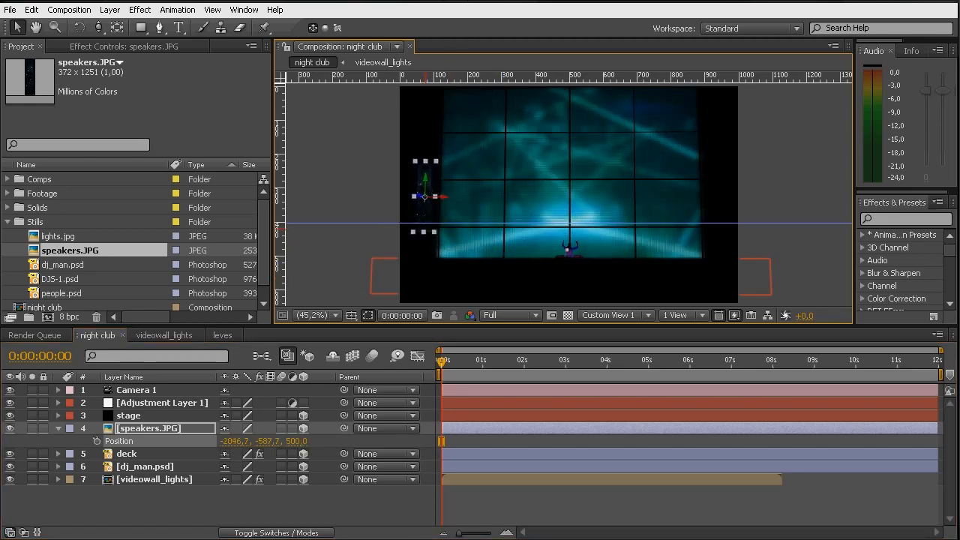
# Step: Scale the speakers layer up to 255%
pyautogui.click(171, 428)
pyautogui.press('s')
pyautogui.moveTo(244, 443); pyautogui.dragTo(366, 454)
pyautogui.click(364, 453)
pyautogui.click(365, 454)
# Step: Raise the speakers layer to a Y position of about -1044.7 so its base meets the stage, working in Custom View 1
pyautogui.click(606, 317)
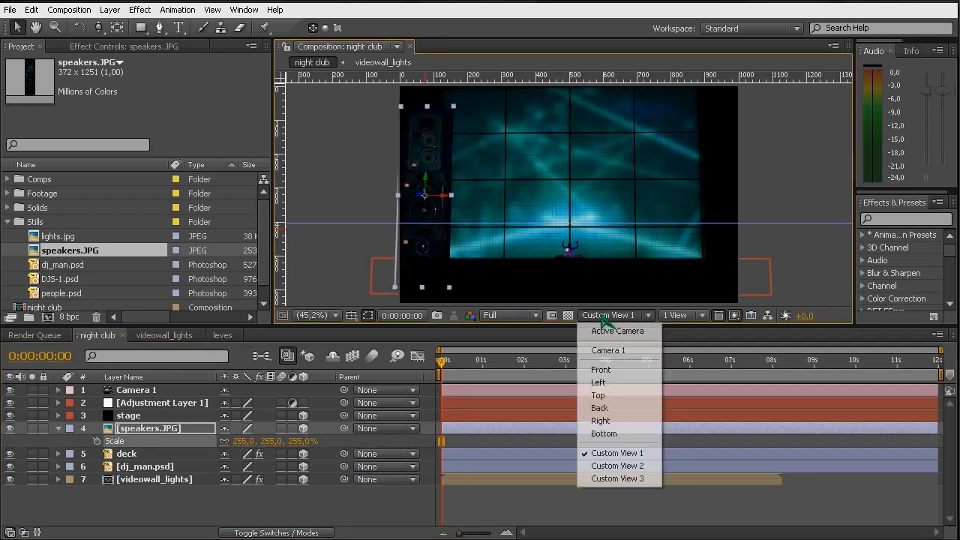
pyautogui.click(609, 453)
pyautogui.press('c')
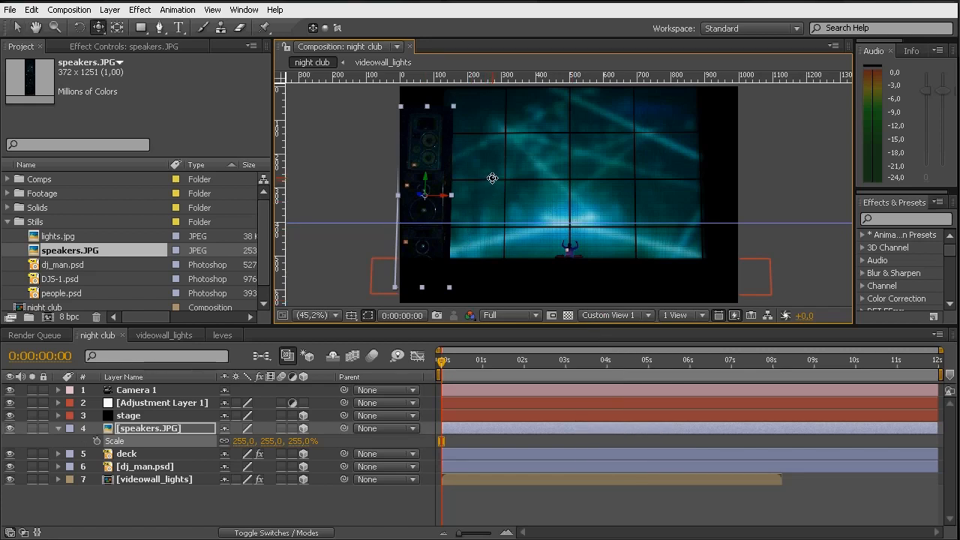
pyautogui.moveTo(512, 162); pyautogui.dragTo(474, 526)
pyautogui.press('p')
pyautogui.moveTo(268, 442); pyautogui.dragTo(163, 444)
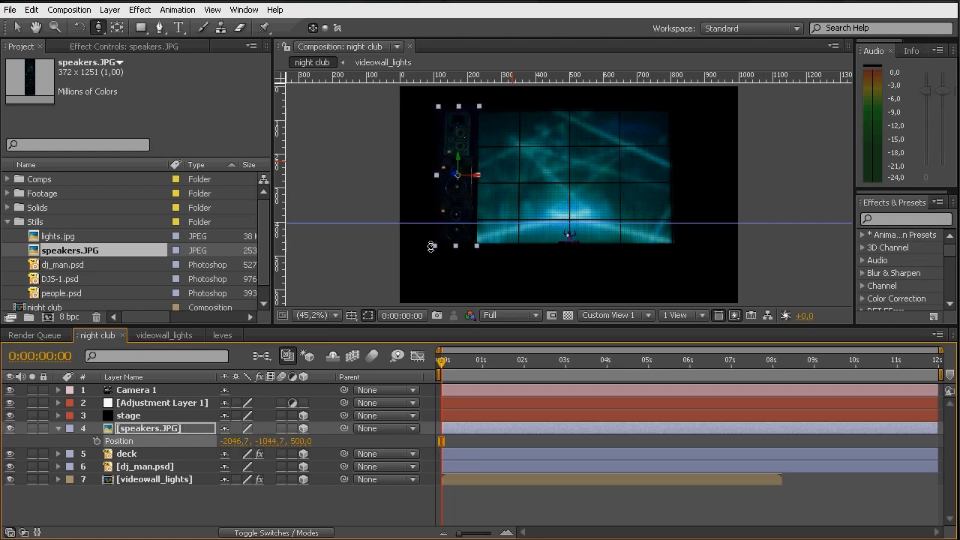
# Step: Shift the speakers layer toward the video wall, to an X position of about -1955.7
pyautogui.click(174, 430)
pyautogui.press('p')
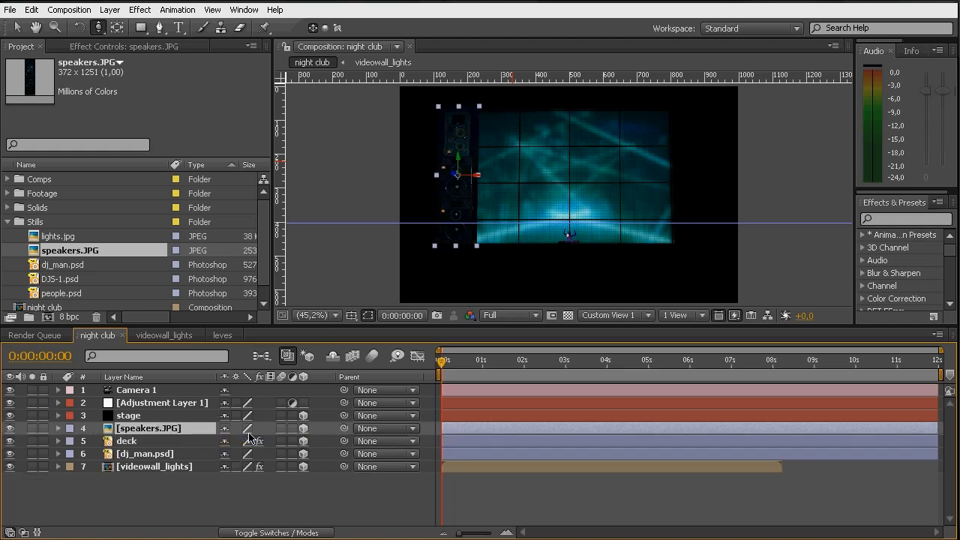
pyautogui.press('p')
pyautogui.moveTo(247, 446); pyautogui.dragTo(306, 449)
pyautogui.press('Return')
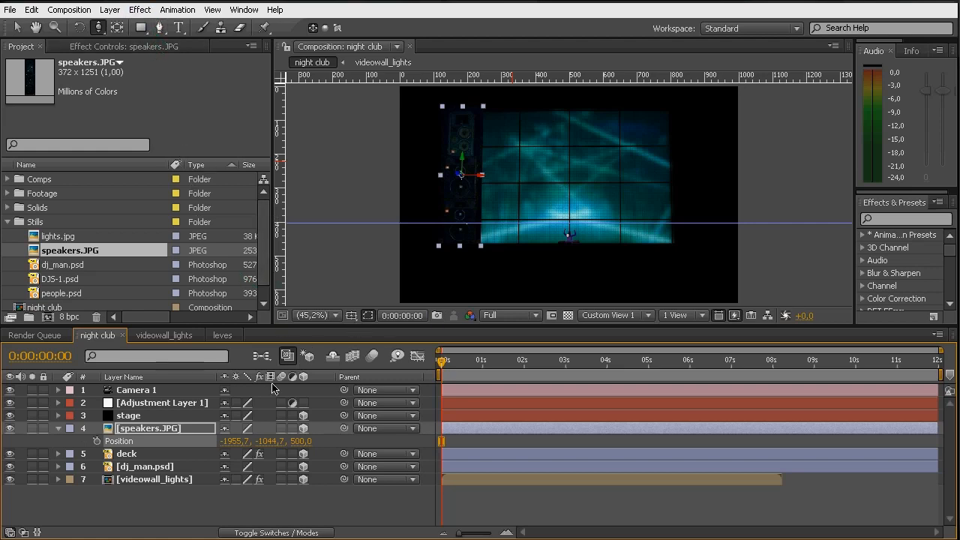
# Step: Add a full-layer mask to the speakers layer and show all of the mask's properties
pyautogui.click(155, 428)
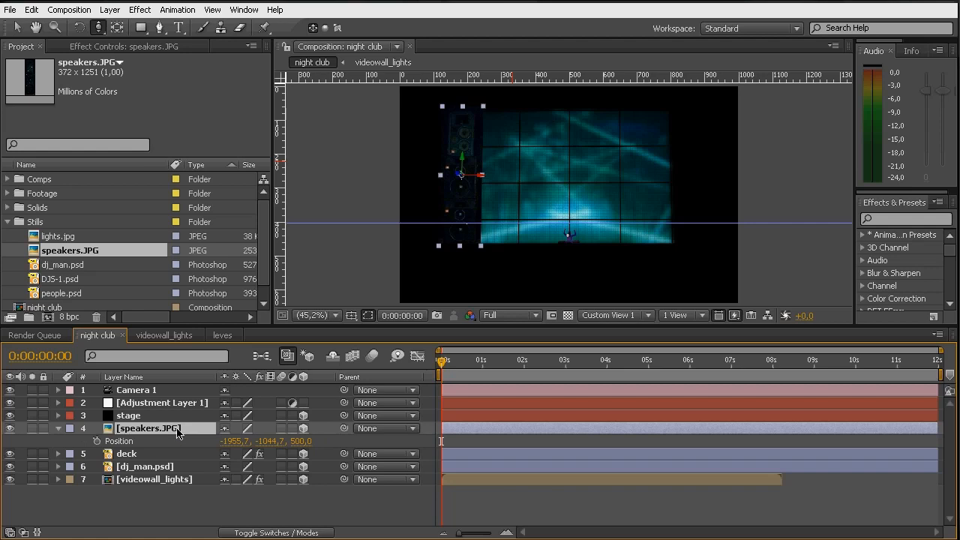
pyautogui.hotkey('ctrl', 'shift', 'n')
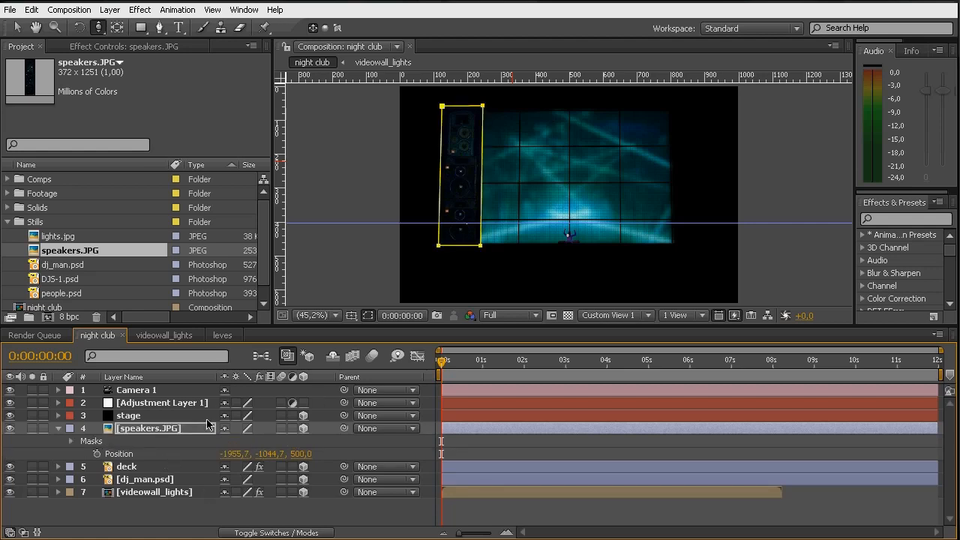
pyautogui.click(145, 430)
pyautogui.press('m')
pyautogui.press('m')
pyautogui.press('m')
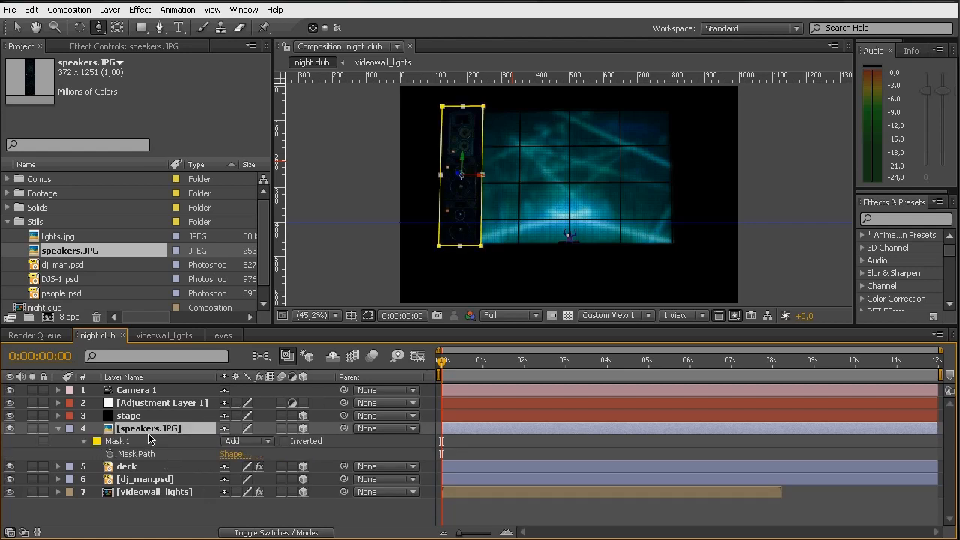
pyautogui.press('m')
pyautogui.press('m')
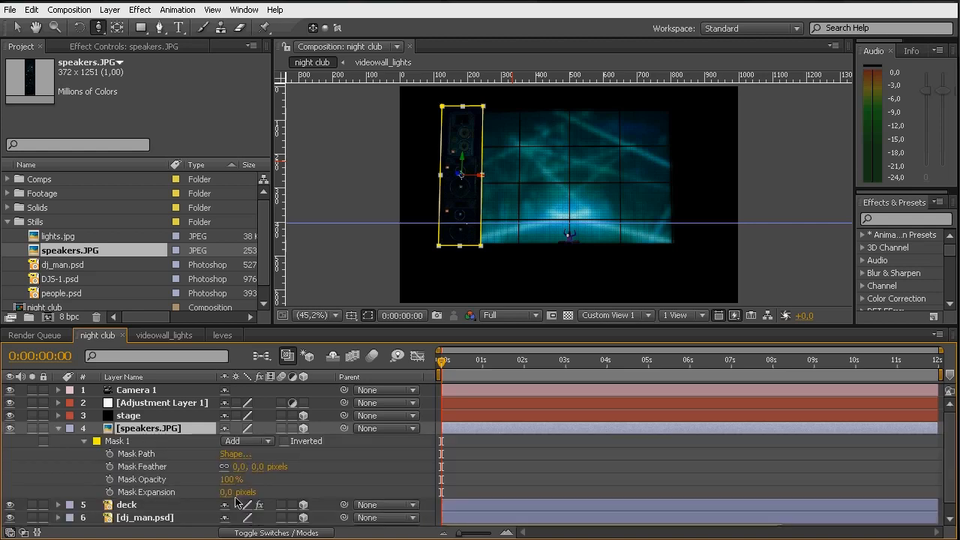
# Step: Unlink the speakers' mask feather, set its horizontal value to 25 pixels, turn on the transparency grid, and reduce mask expansion to -21 pixels
pyautogui.click(224, 467)
pyautogui.click(237, 467)
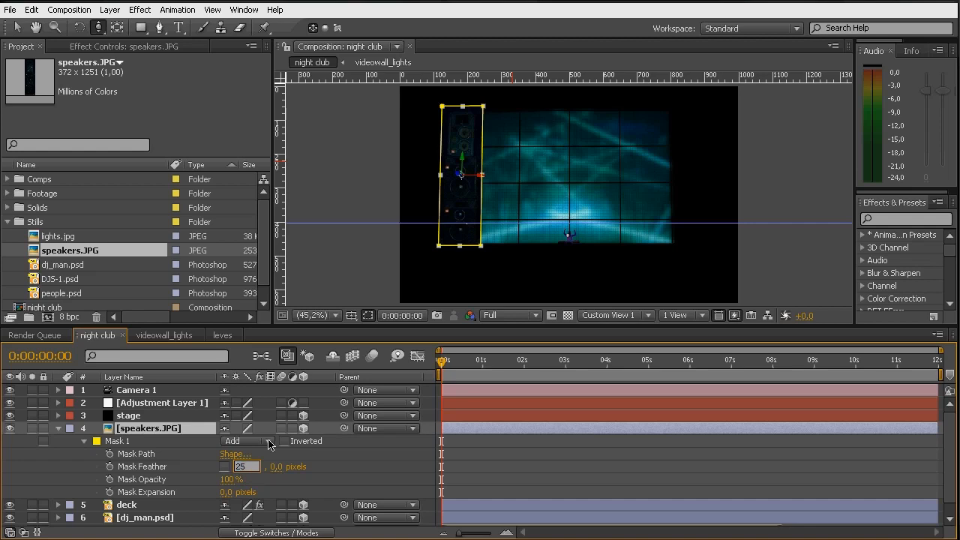
pyautogui.press('Return')
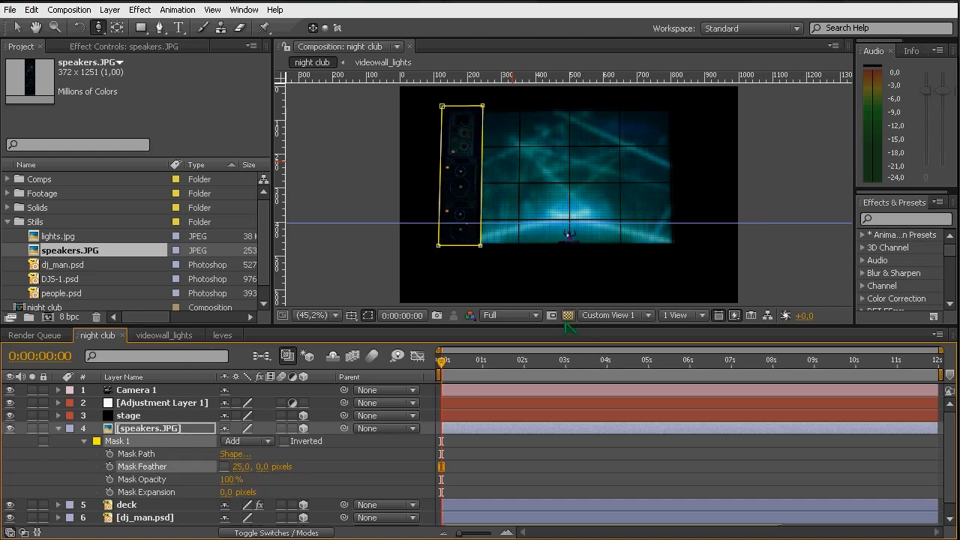
pyautogui.click(568, 315)
pyautogui.moveTo(222, 493)
pyautogui.mouseDown()
pyautogui.moveTo(196, 497)
pyautogui.moveTo(221, 501)
pyautogui.mouseUp()
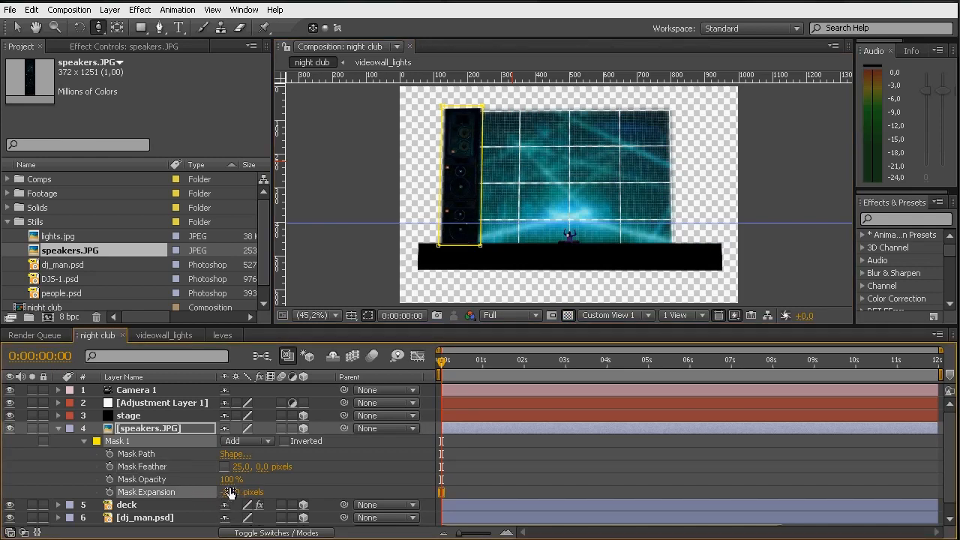
pyautogui.click(321, 469)
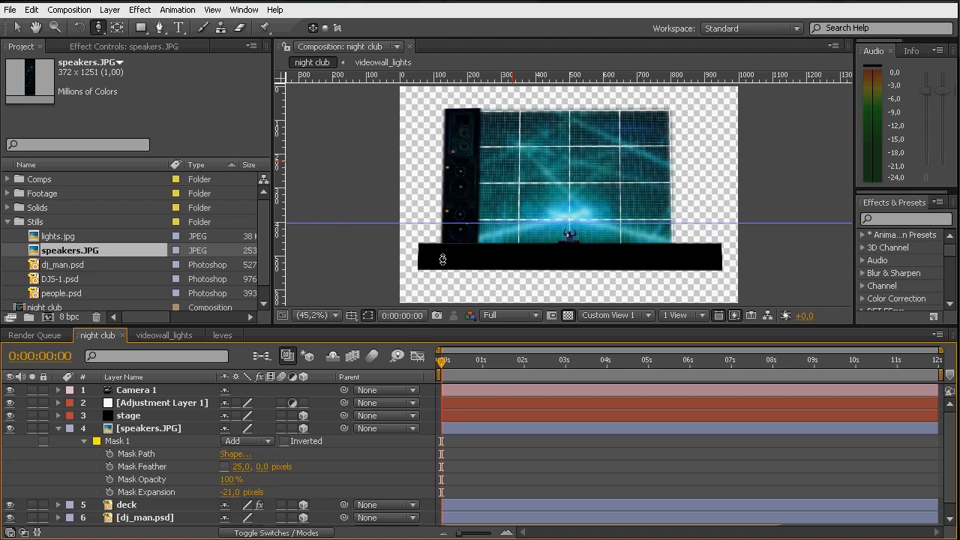
# Step: Duplicate the speakers layer and place the copy on the video wall's right side, at an X position of about 3165.3
pyautogui.click(57, 428)
pyautogui.click(148, 429)
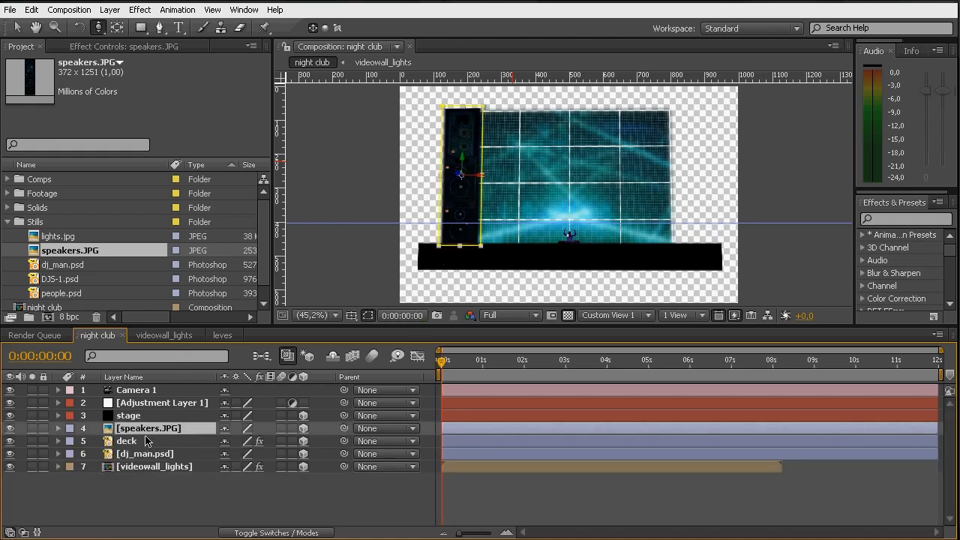
pyautogui.hotkey('ctrl', 'd')
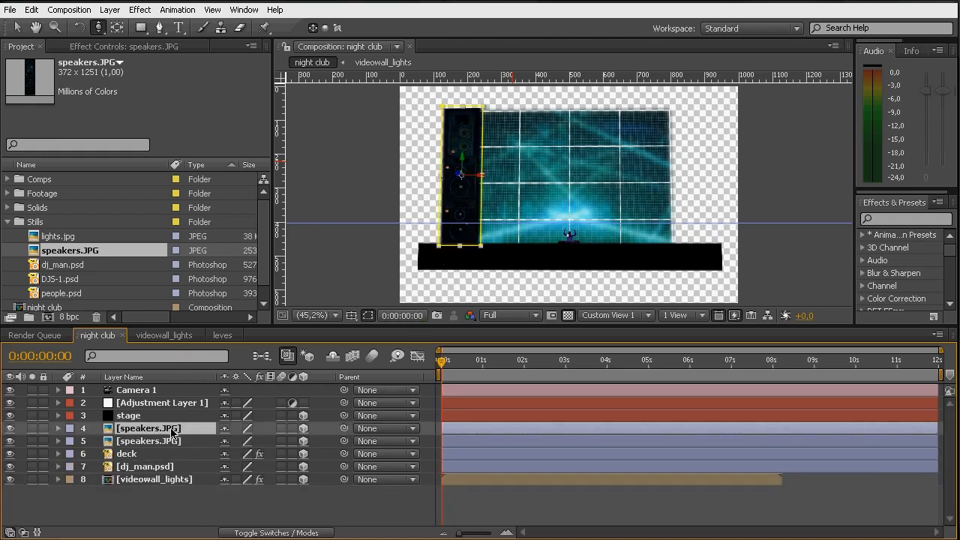
pyautogui.press('p')
pyautogui.moveTo(235, 444); pyautogui.dragTo(626, 418)
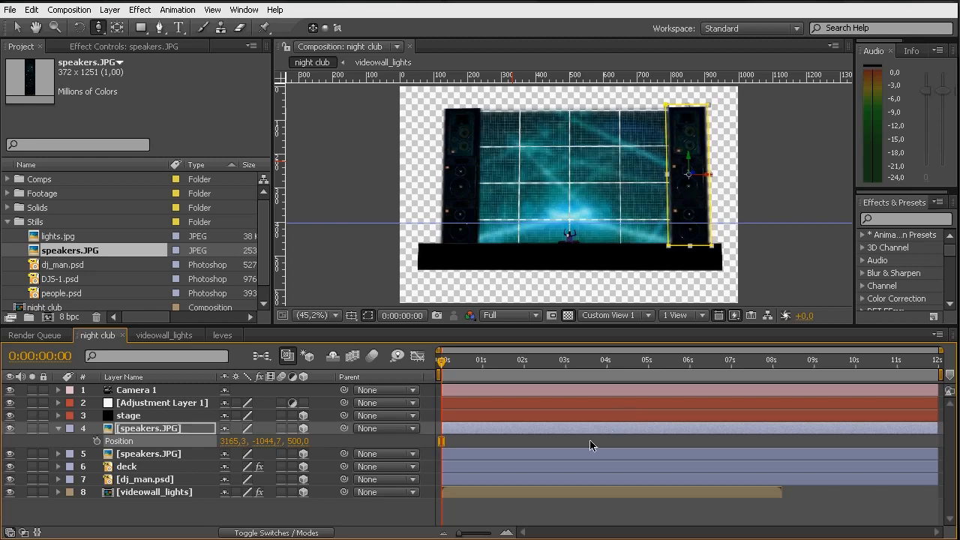
pyautogui.click(346, 510)
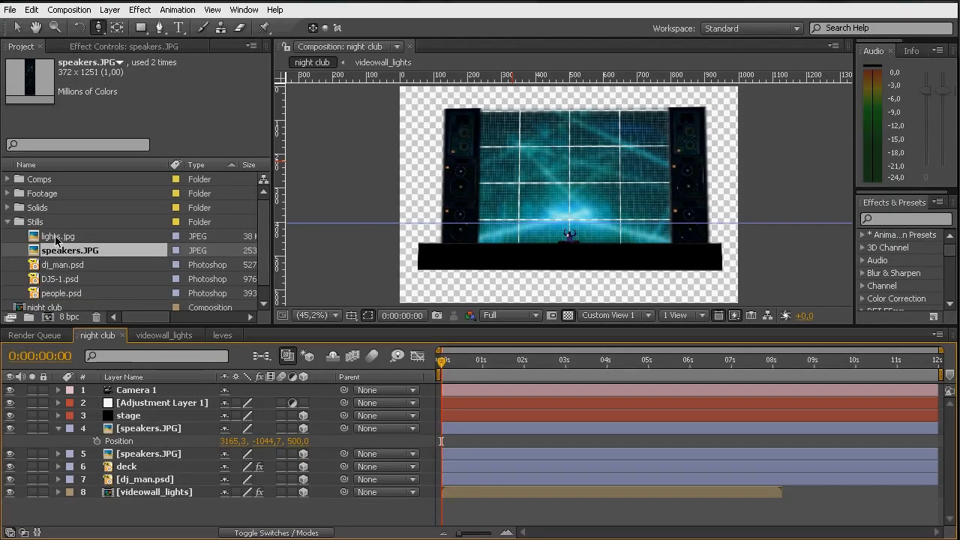
# Step: Add lights.jpg to the night club composition below the stage layer and make it a 3D layer
pyautogui.click(57, 237)
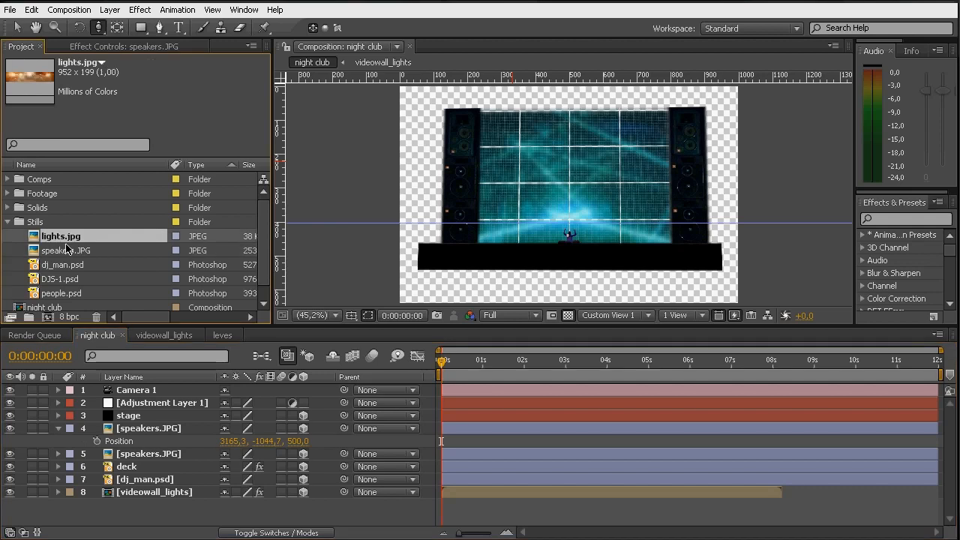
pyautogui.moveTo(57, 236); pyautogui.dragTo(125, 433)
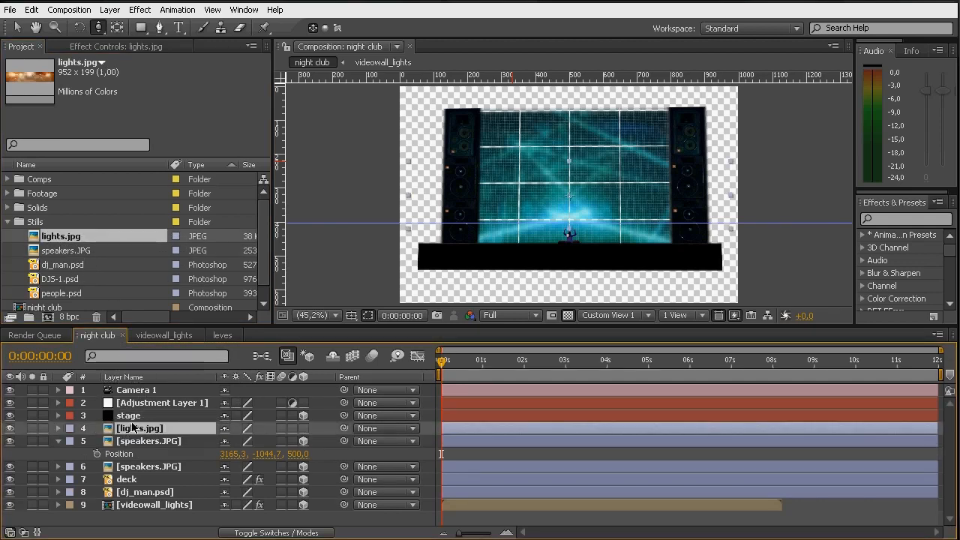
pyautogui.click(303, 428)
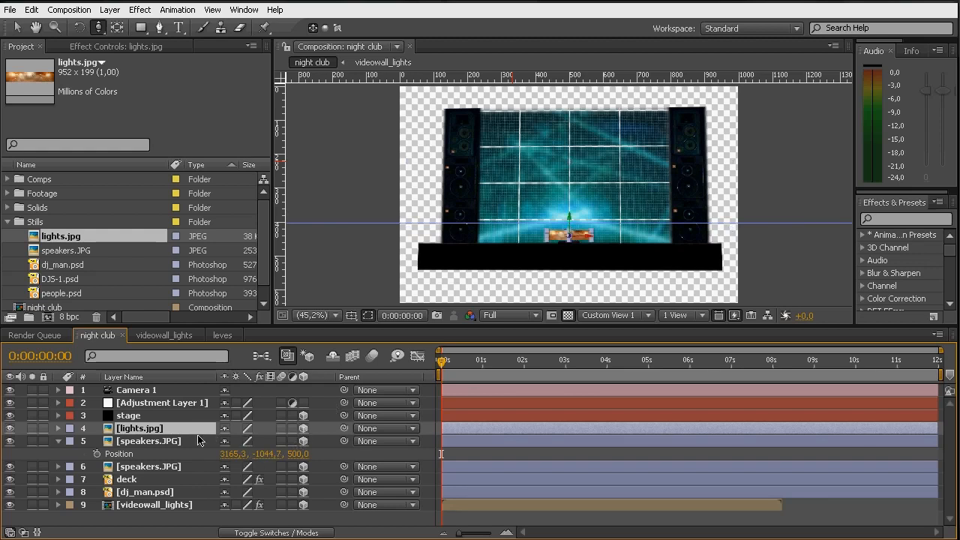
# Step: Set the lights layer's Z position to 500 and raise it above the video wall to a Y position of about -3109
pyautogui.press('p')
pyautogui.click(288, 441)
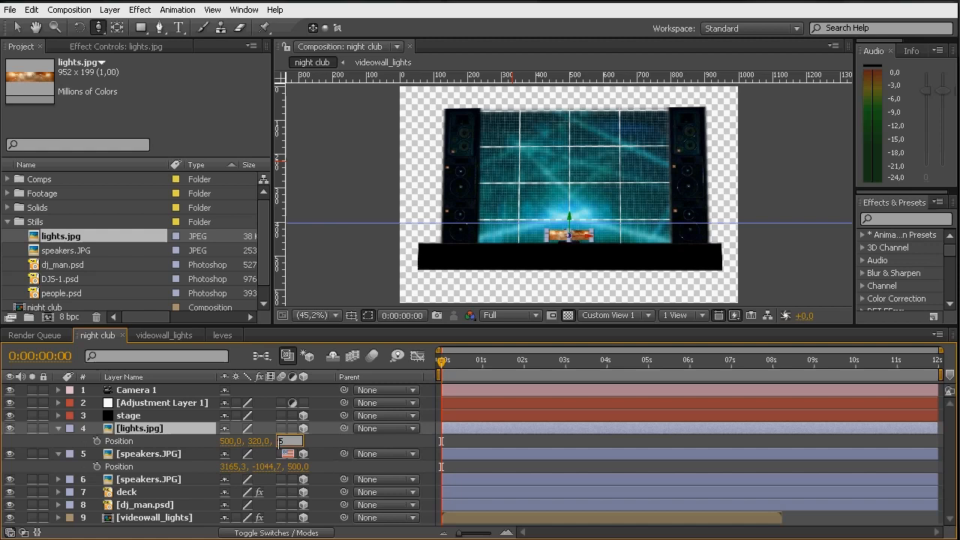
pyautogui.press('Return')
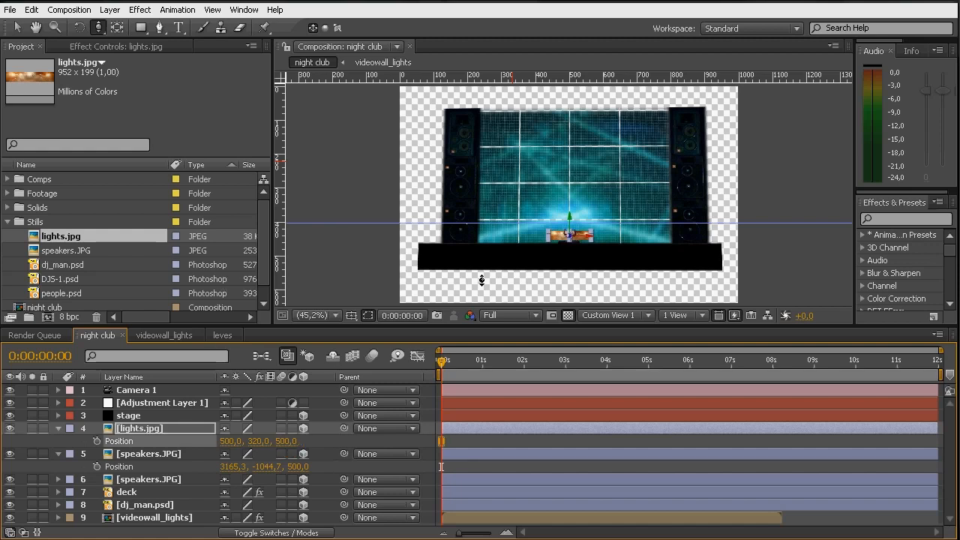
pyautogui.moveTo(270, 473); pyautogui.dragTo(233, 484)
pyautogui.hotkey('ctrl', 'z')
pyautogui.moveTo(259, 444); pyautogui.dragTo(26, 406)
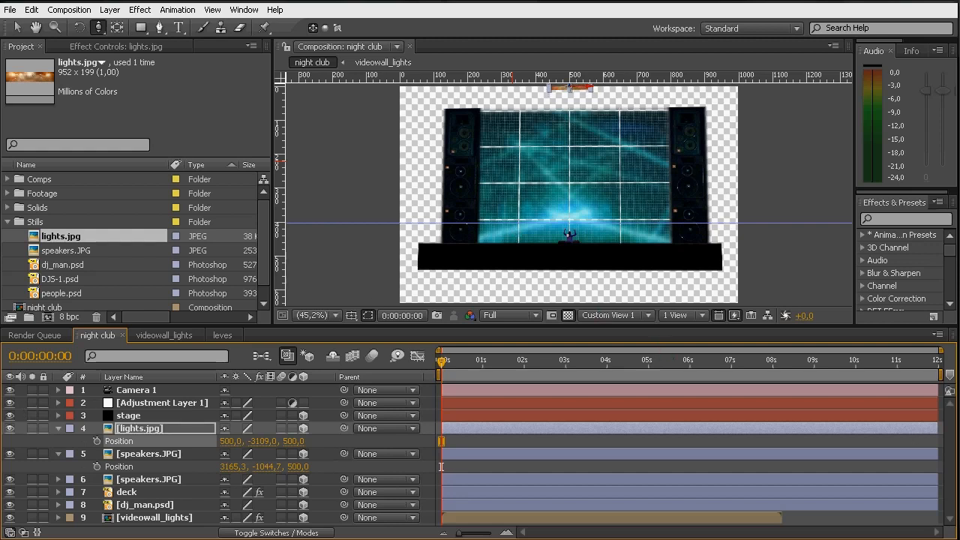
pyautogui.click(149, 442)
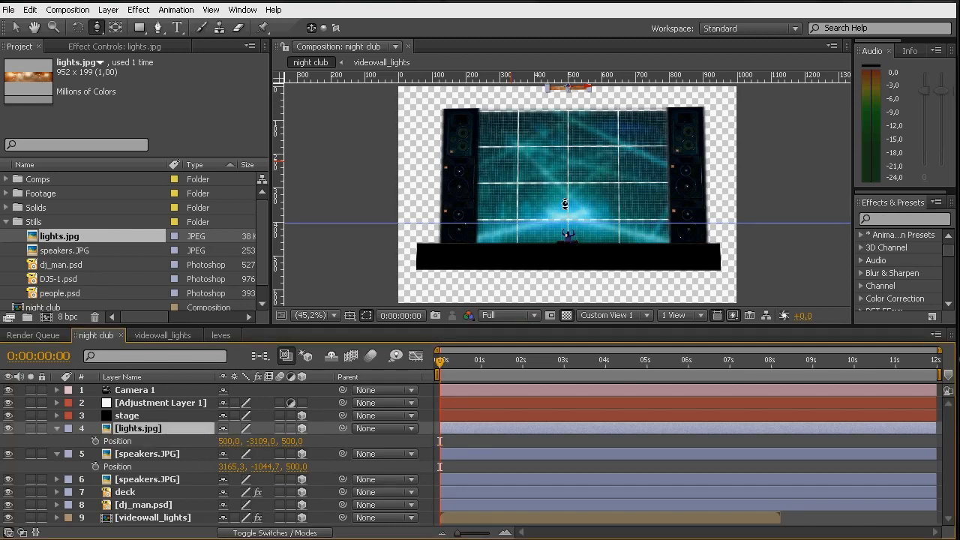
# Step: Scale the lights layer uniformly to about 692% and raise it to a Y position of about -3206
pyautogui.moveTo(580, 176); pyautogui.dragTo(580, 355)
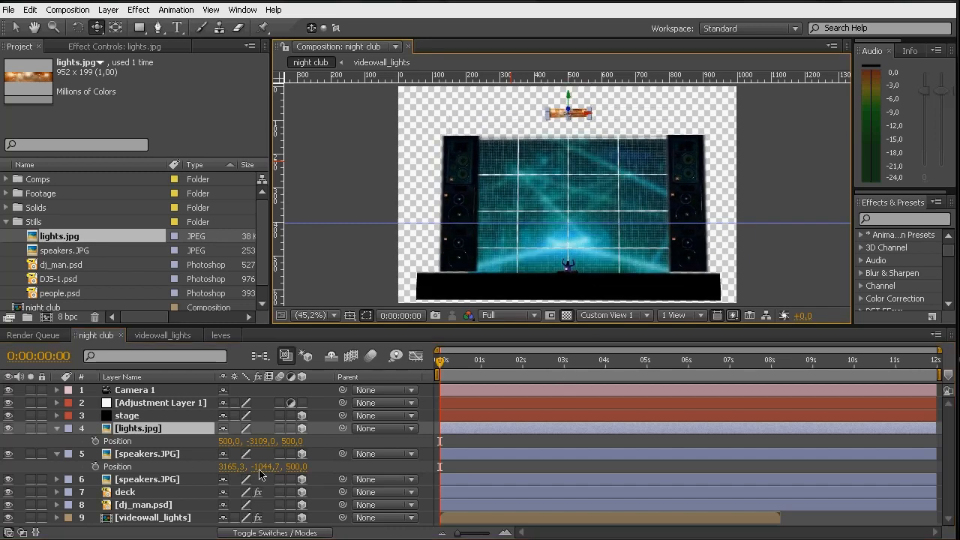
pyautogui.click(162, 434)
pyautogui.press('s')
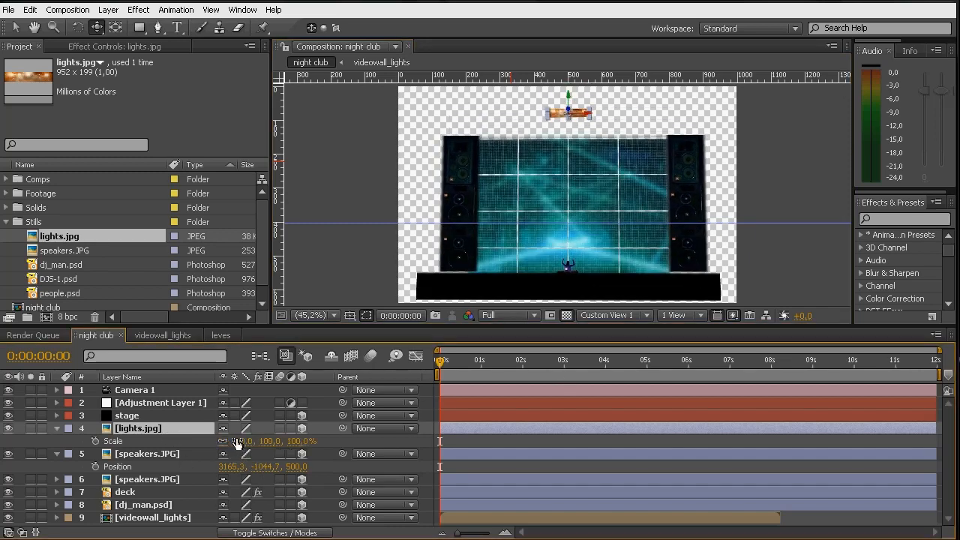
pyautogui.moveTo(237, 443); pyautogui.dragTo(677, 442)
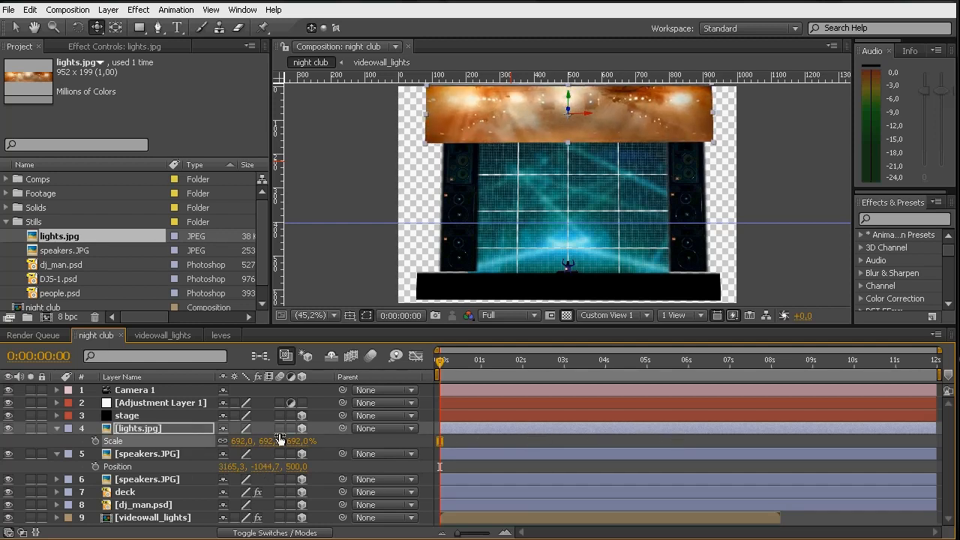
pyautogui.hotkey('shift', 'p')
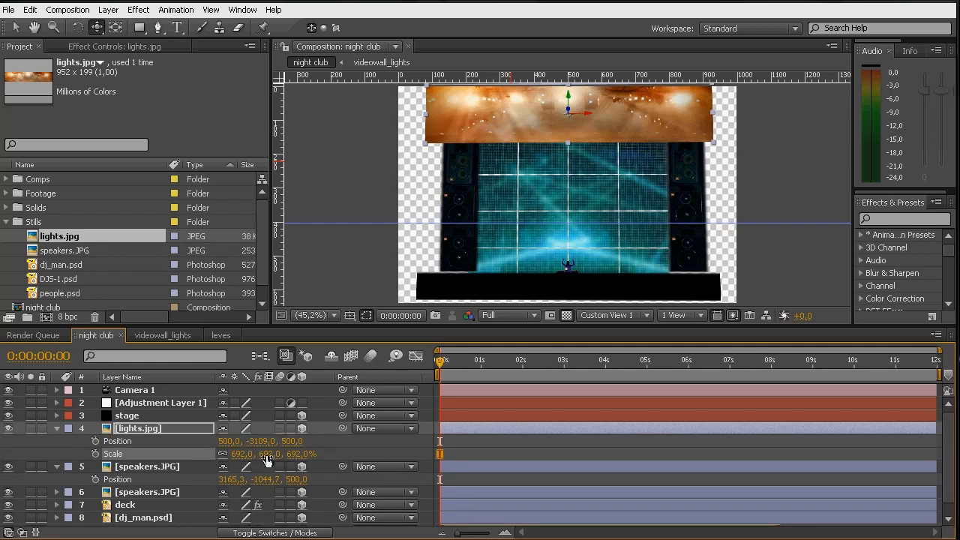
pyautogui.moveTo(256, 444); pyautogui.dragTo(201, 442)
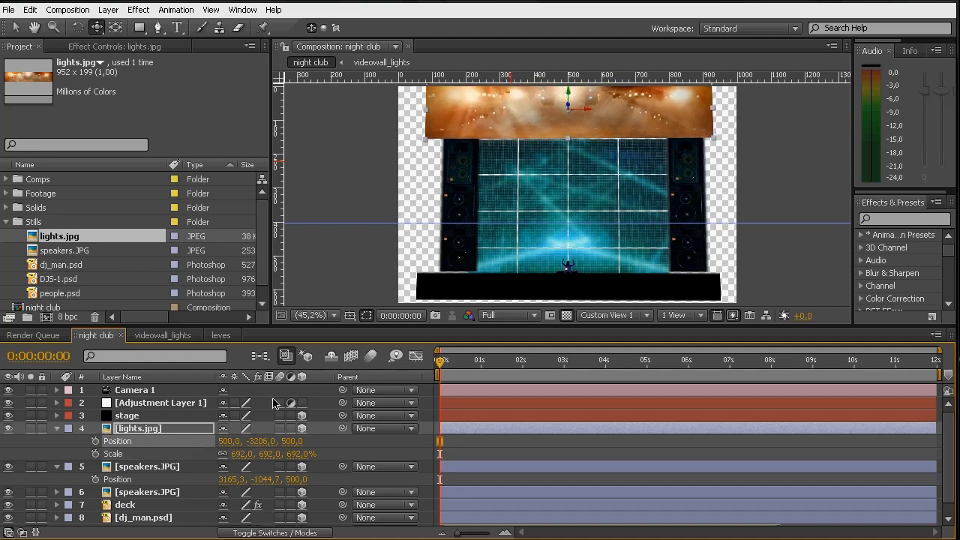
# Step: Add a full-layer mask to the lights layer and show all of the mask's properties
pyautogui.click(135, 430)
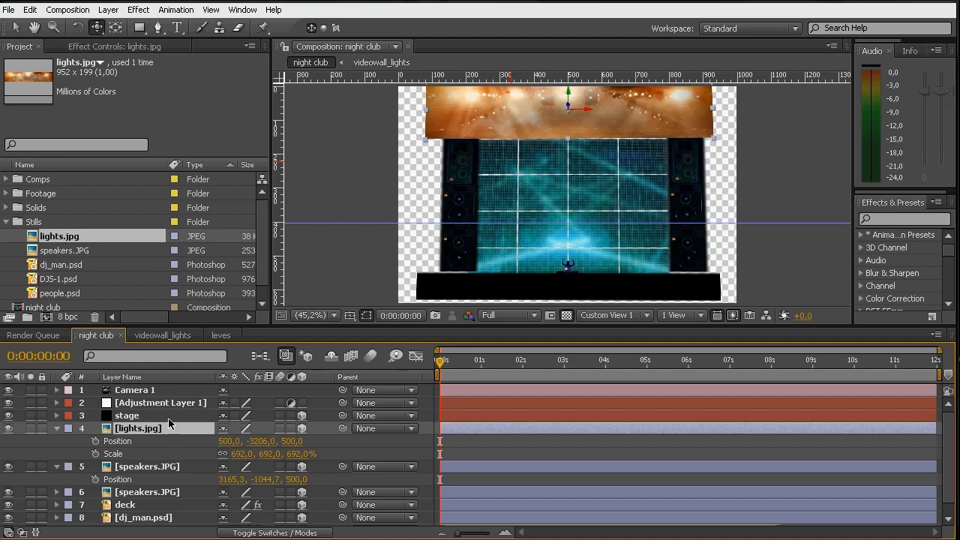
pyautogui.hotkey('ctrl', 'shift', 'n')
pyautogui.click(145, 432)
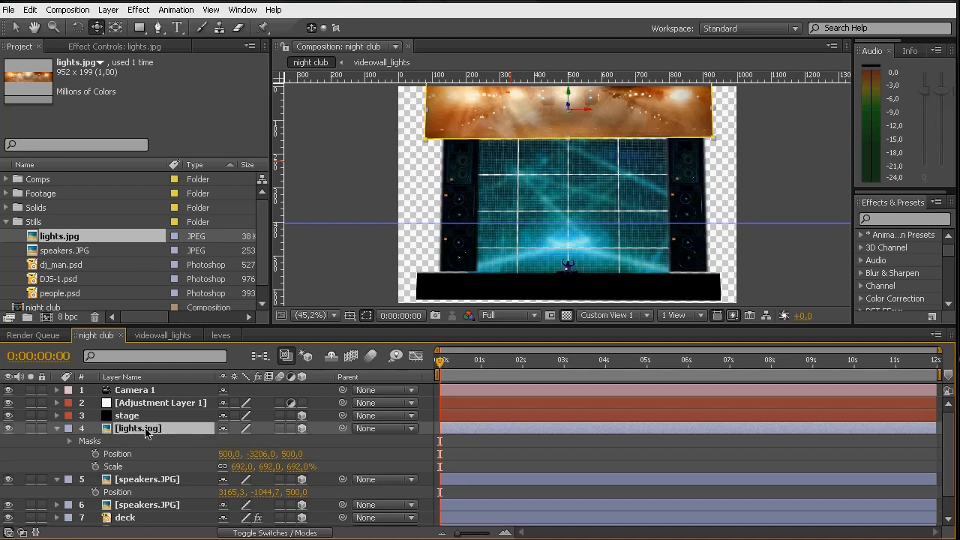
pyautogui.press('m')
pyautogui.press('m')
pyautogui.press('m')
pyautogui.press('m')
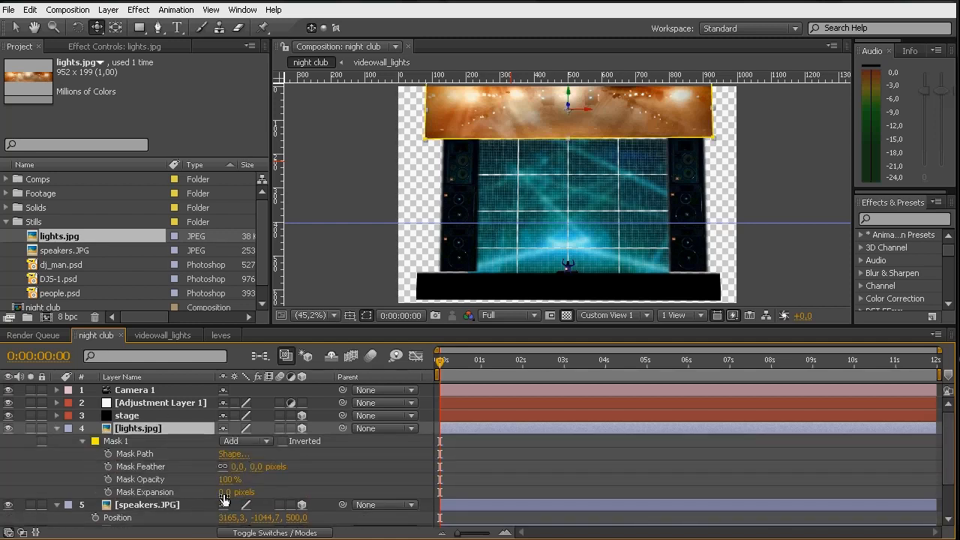
# Step: Reduce the lights' mask expansion to about -17 pixels and set its mask feather to 25 pixels
pyautogui.moveTo(225, 494); pyautogui.dragTo(213, 499)
pyautogui.click(261, 466)
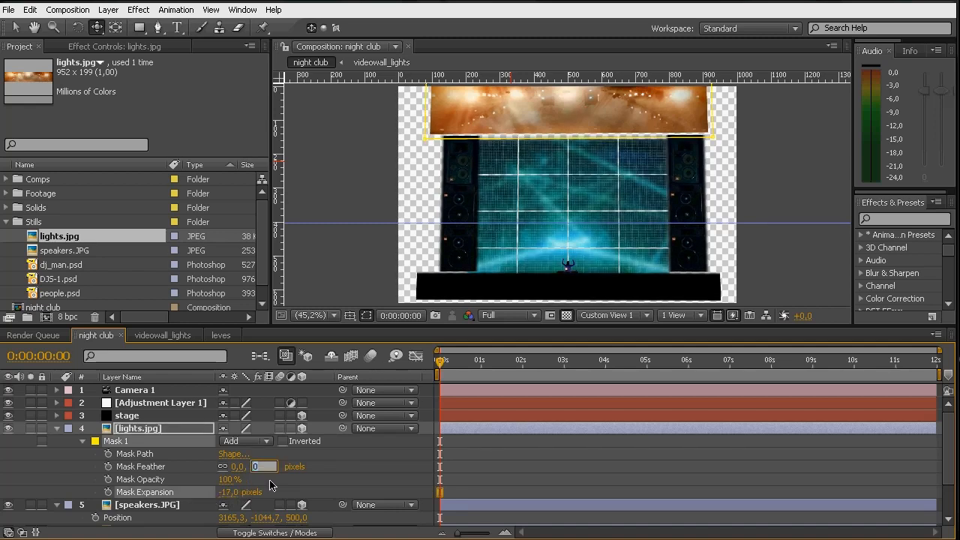
pyautogui.write('25')
pyautogui.press('Return')
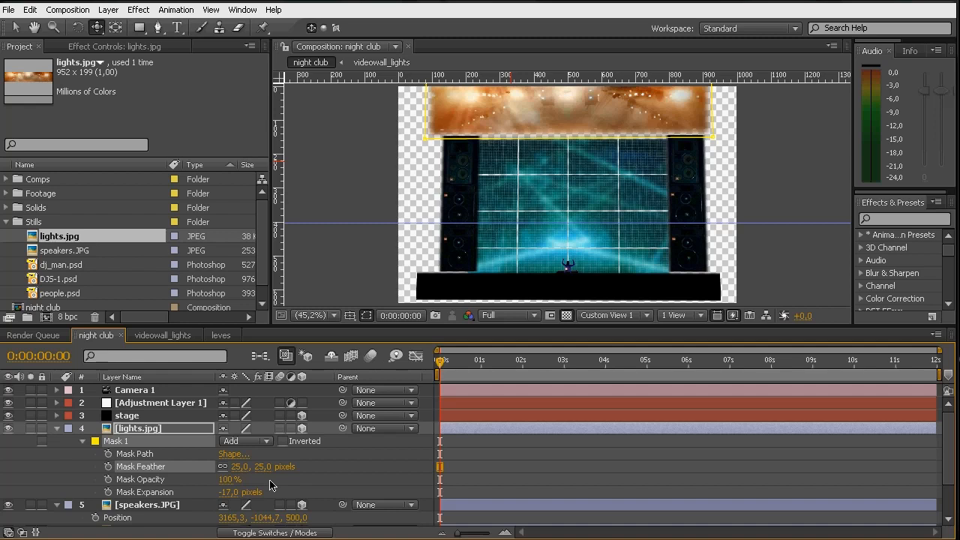
# Step: Turn off the transparency grid and increase the lights' mask feather to about 121 pixels
pyautogui.click(150, 430)
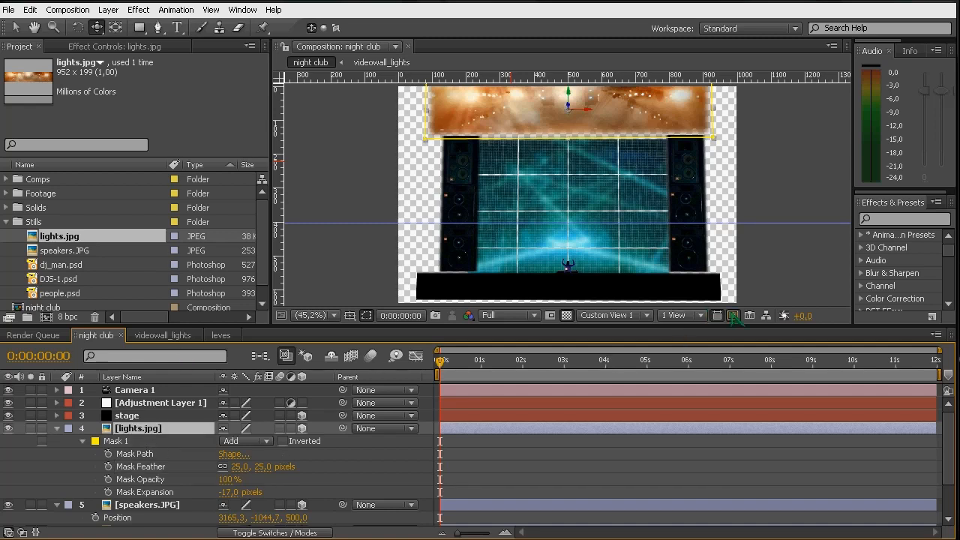
pyautogui.click(566, 315)
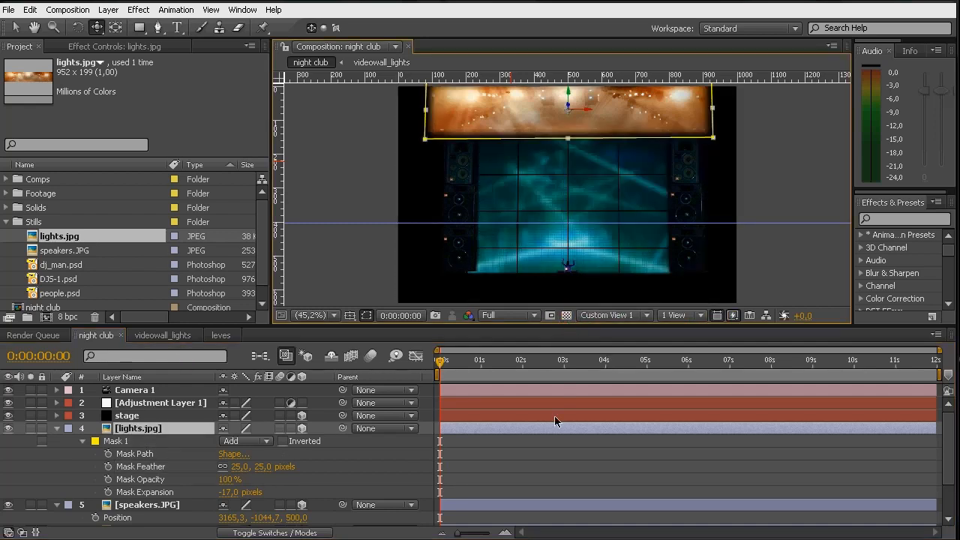
pyautogui.moveTo(261, 468); pyautogui.dragTo(332, 467)
# Step: Enlarge the lights layer to about 704% and lower it to a Y position of about -3188
pyautogui.click(180, 429)
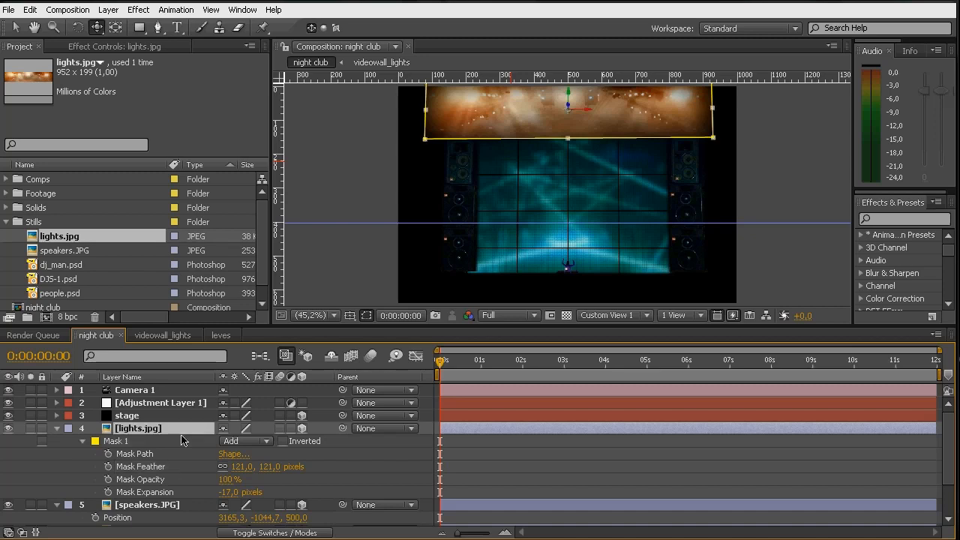
pyautogui.press('s')
pyautogui.moveTo(273, 444)
pyautogui.mouseDown()
pyautogui.moveTo(291, 448)
pyautogui.moveTo(281, 448)
pyautogui.mouseUp()
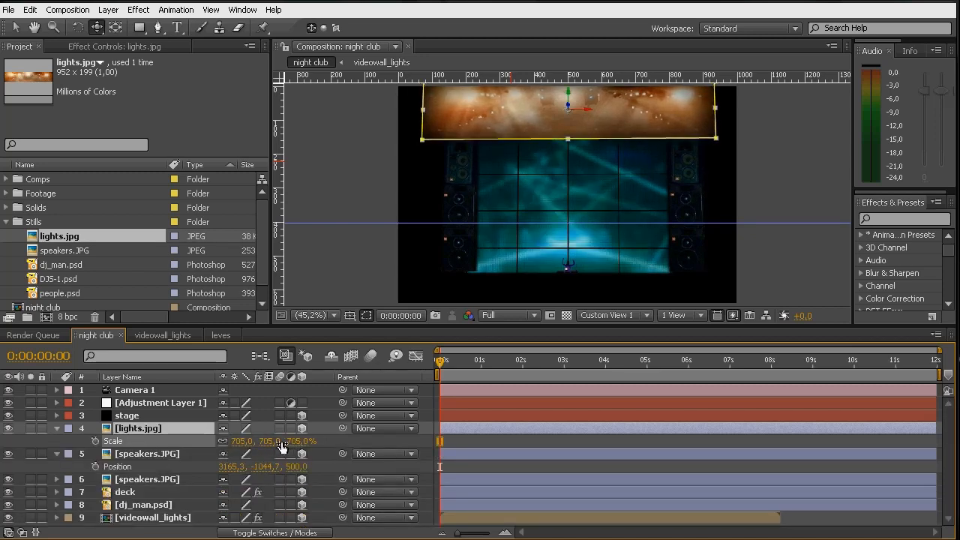
pyautogui.click(182, 429)
pyautogui.press('p')
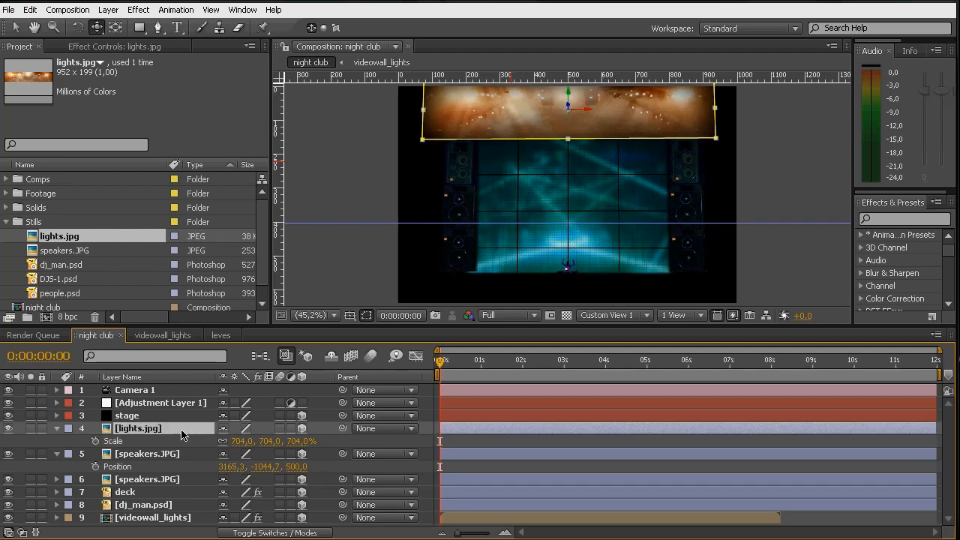
pyautogui.moveTo(266, 443)
pyautogui.mouseDown()
pyautogui.moveTo(225, 443)
pyautogui.moveTo(274, 446)
pyautogui.mouseUp()
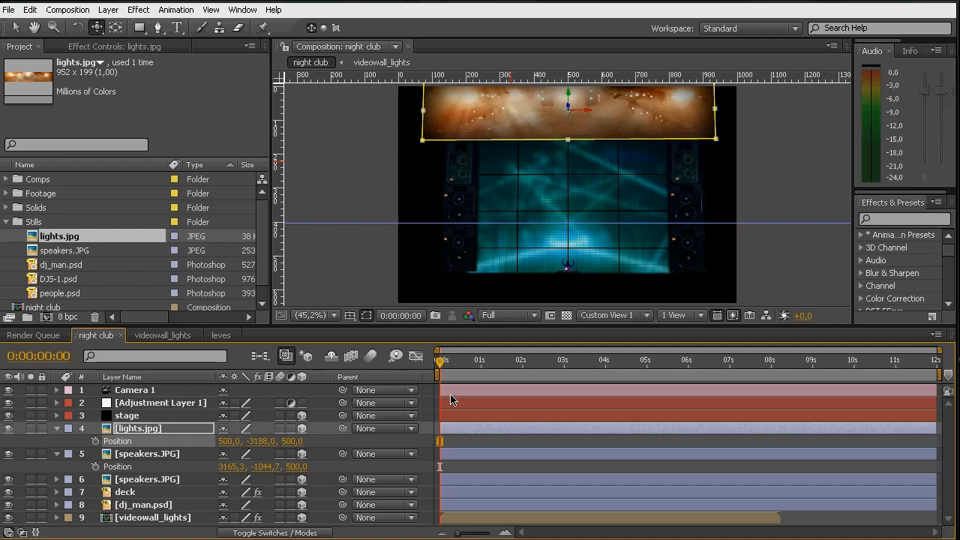
# Step: Collapse the shown properties of the lights layer and the upper speakers layer in the timeline
pyautogui.click(137, 430)
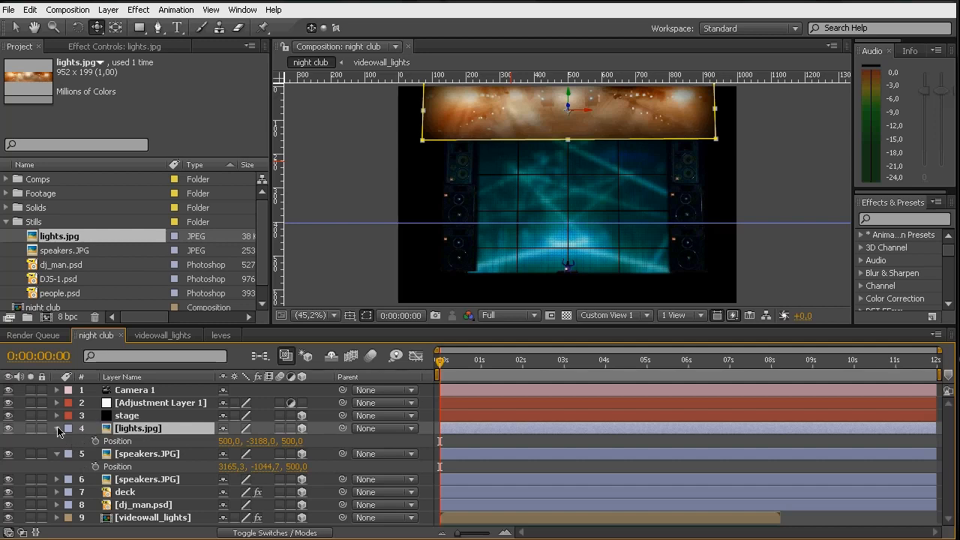
pyautogui.click(57, 428)
pyautogui.click(57, 441)
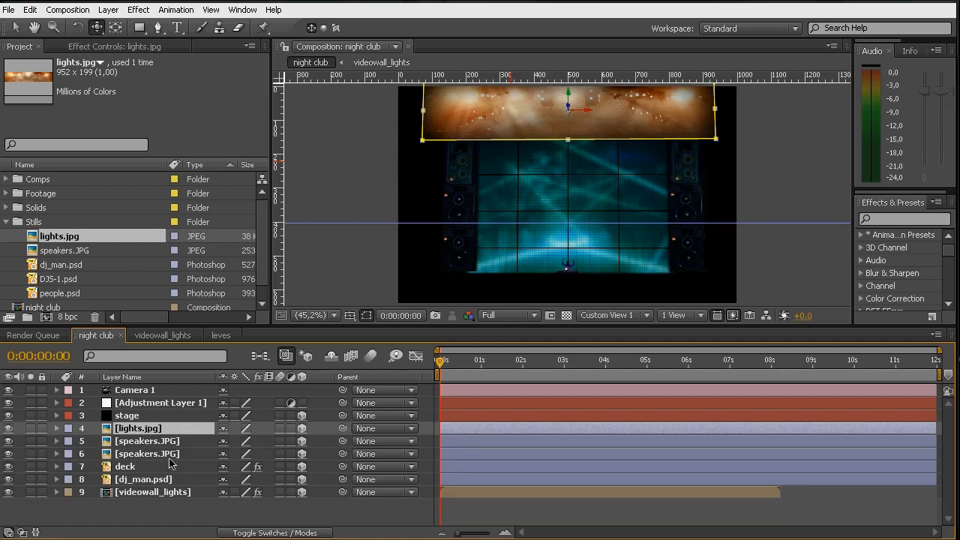
# Step: Parent the right speakers layer to the left one and lower the left stack to a Y position of about -949.7
pyautogui.click(147, 441)
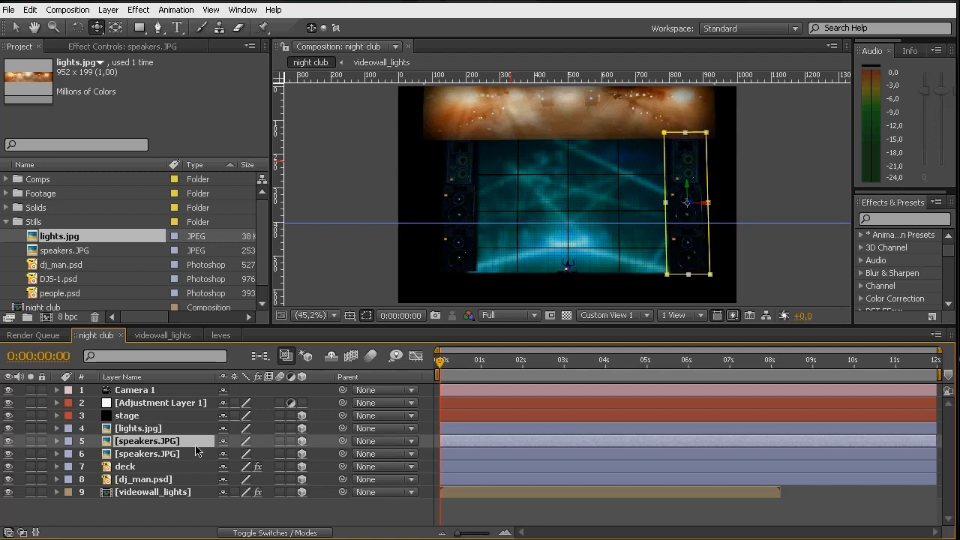
pyautogui.moveTo(343, 441); pyautogui.dragTo(162, 454)
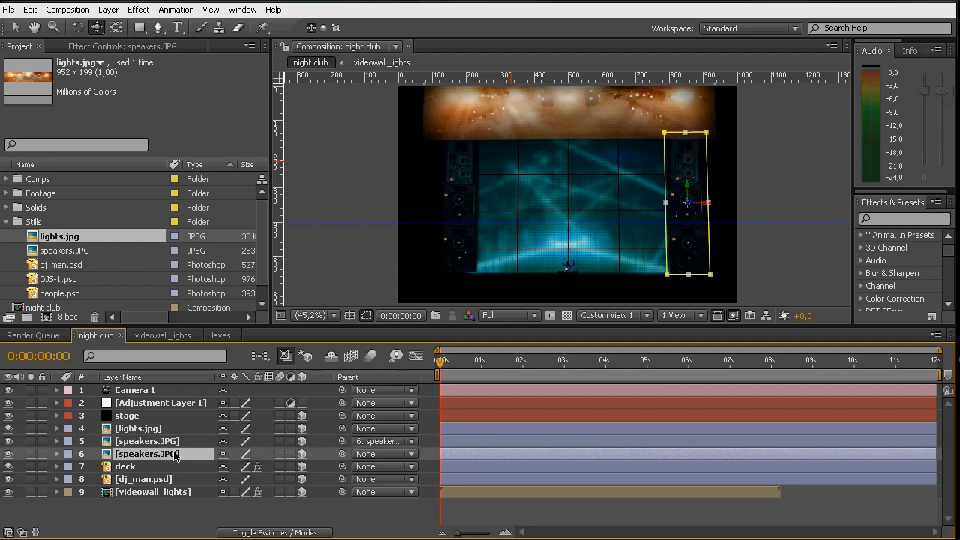
pyautogui.press('p')
pyautogui.moveTo(267, 473); pyautogui.dragTo(328, 476)
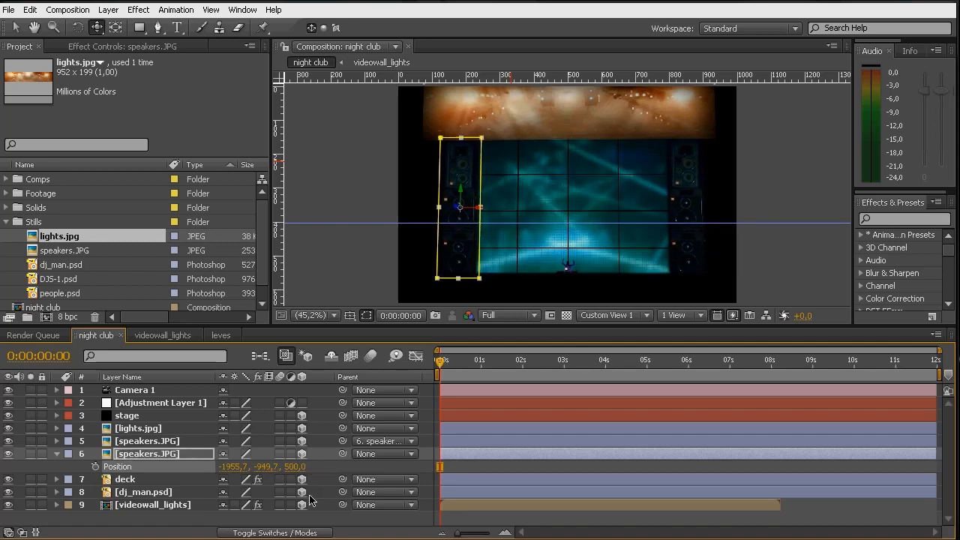
# Step: Push the lights layer back in depth to a Z position of 600, then deselect it
pyautogui.click(139, 429)
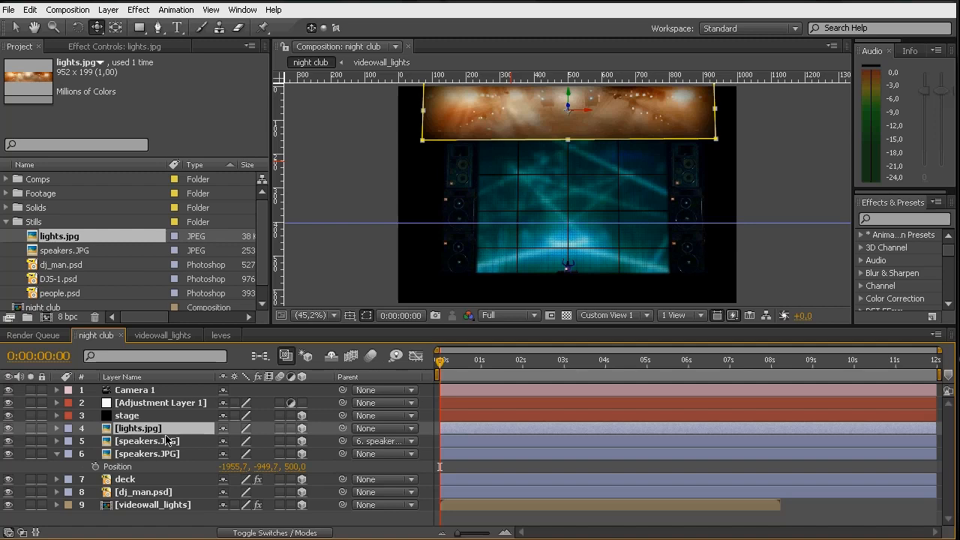
pyautogui.press('p')
pyautogui.moveTo(285, 441)
pyautogui.mouseDown()
pyautogui.moveTo(337, 454)
pyautogui.moveTo(439, 454)
pyautogui.moveTo(284, 450)
pyautogui.mouseUp()
pyautogui.click(286, 442)
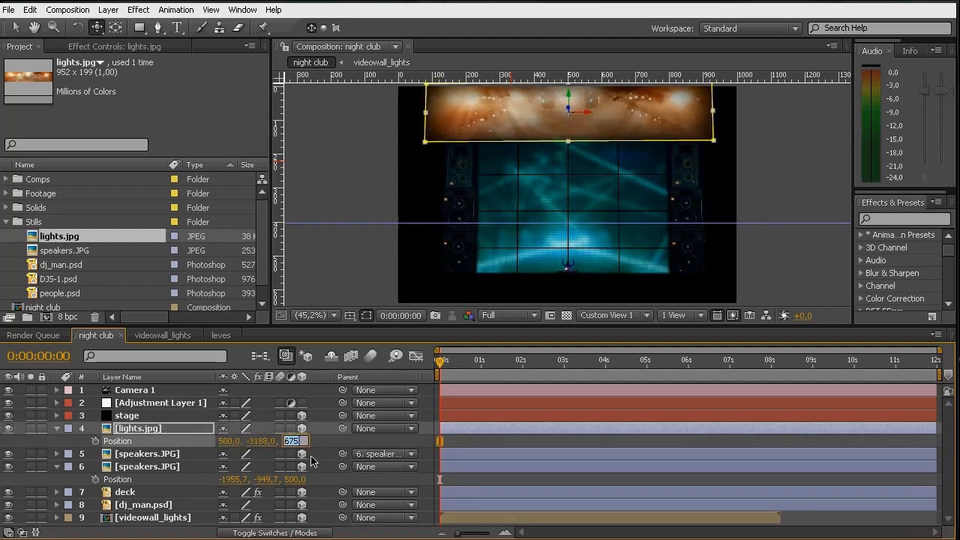
pyautogui.press('Return')
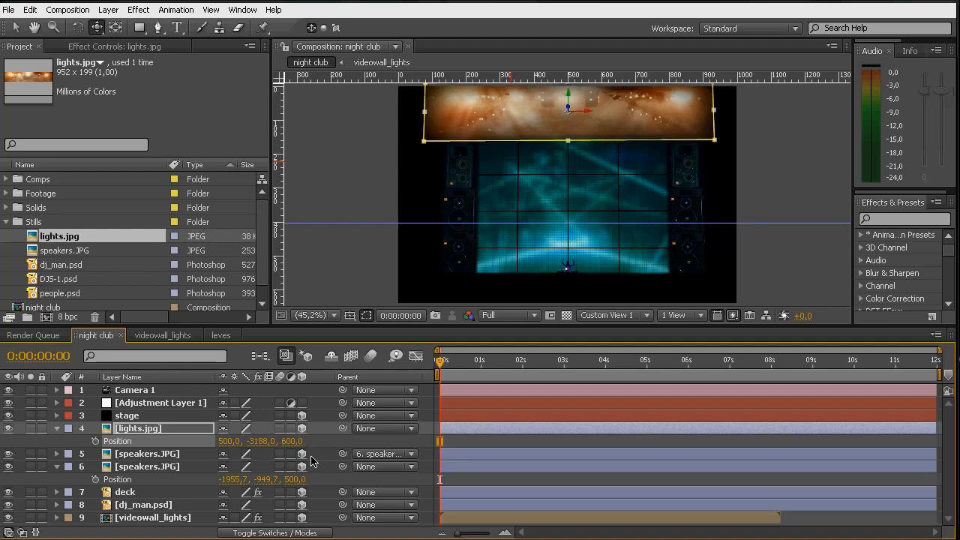
pyautogui.click(389, 444)
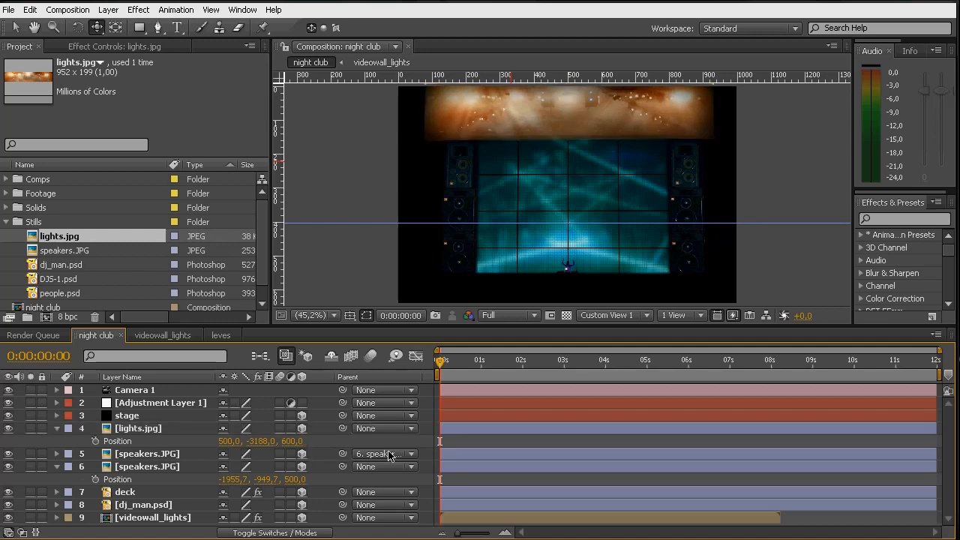
# Step: Reduce the lights' mask expansion to about -33 pixels and its mask feather to about 71 pixels
pyautogui.click(143, 429)
pyautogui.press('m')
pyautogui.press('m')
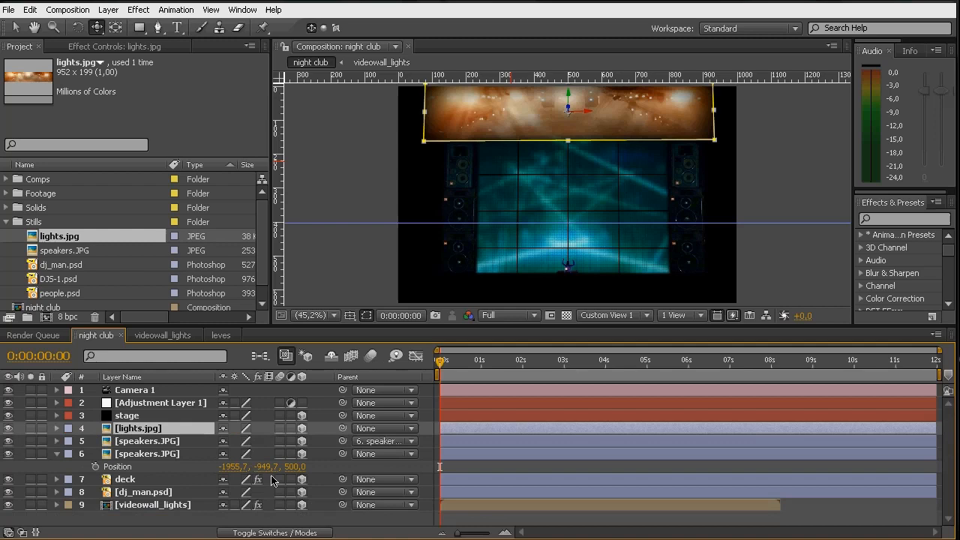
pyautogui.press('m')
pyautogui.press('m')
pyautogui.moveTo(272, 473); pyautogui.dragTo(212, 495)
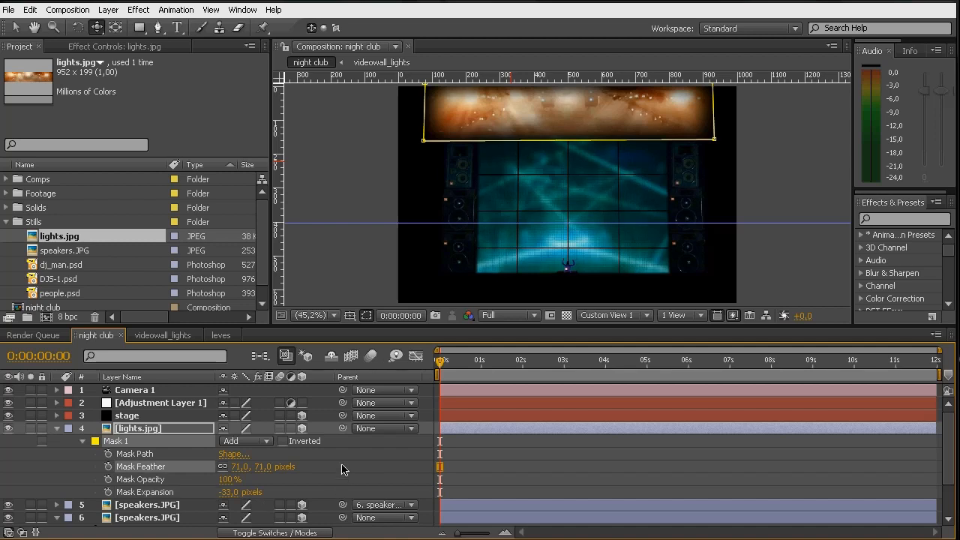
# Step: Hide the mask outlines in the composition view and save the project with the lights layer selected
pyautogui.click(366, 315)
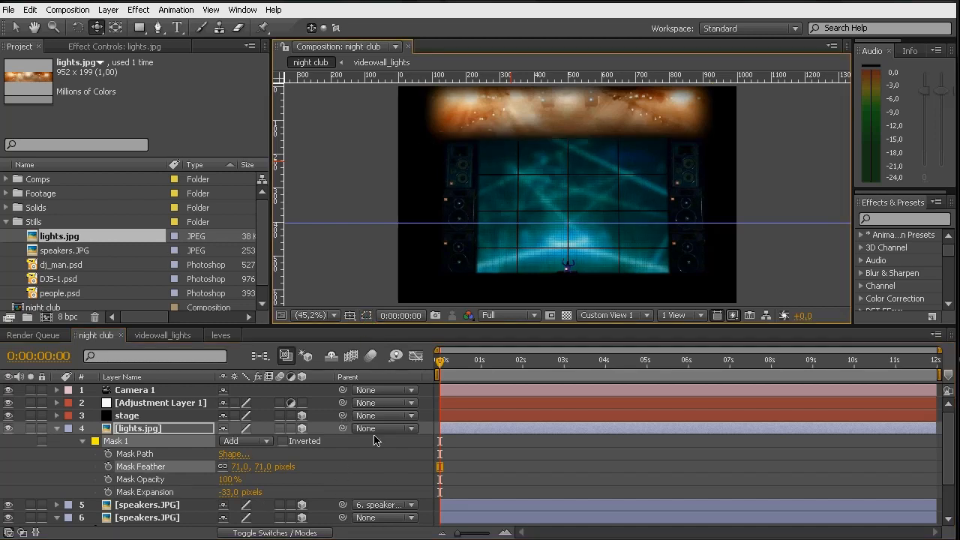
pyautogui.click(148, 431)
pyautogui.hotkey('ctrl', 's')
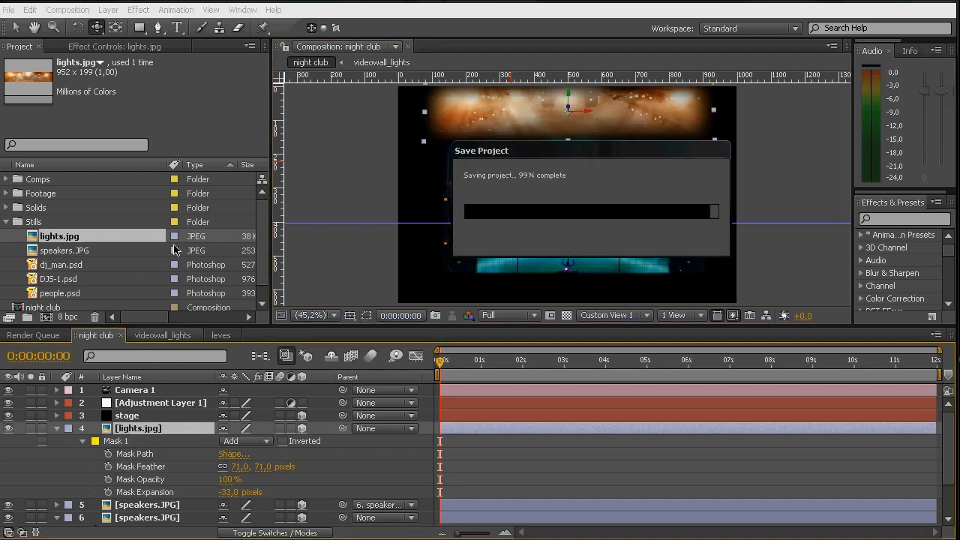
# Step: Apply a Levels effect to the lights layer and raise its Input Black to 86
pyautogui.click(141, 10)
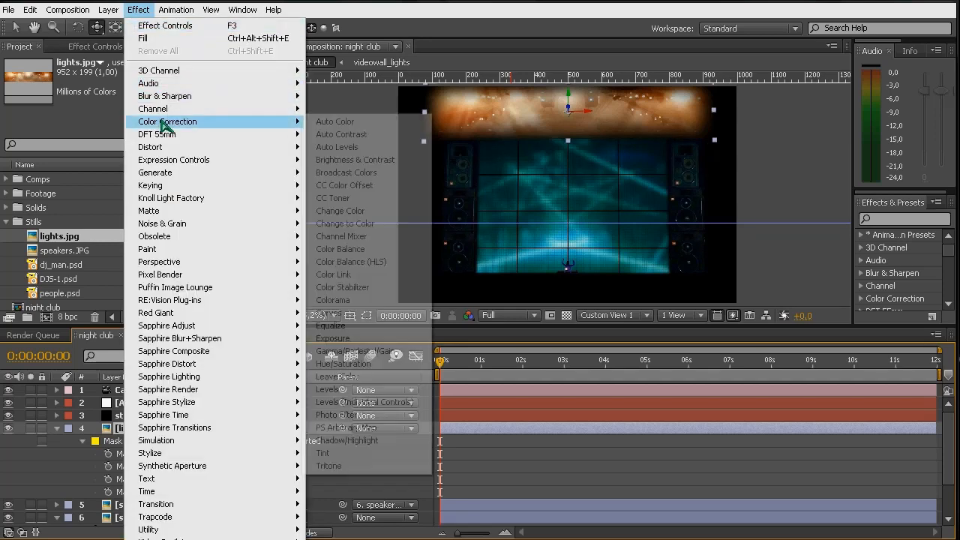
pyautogui.moveTo(170, 123)
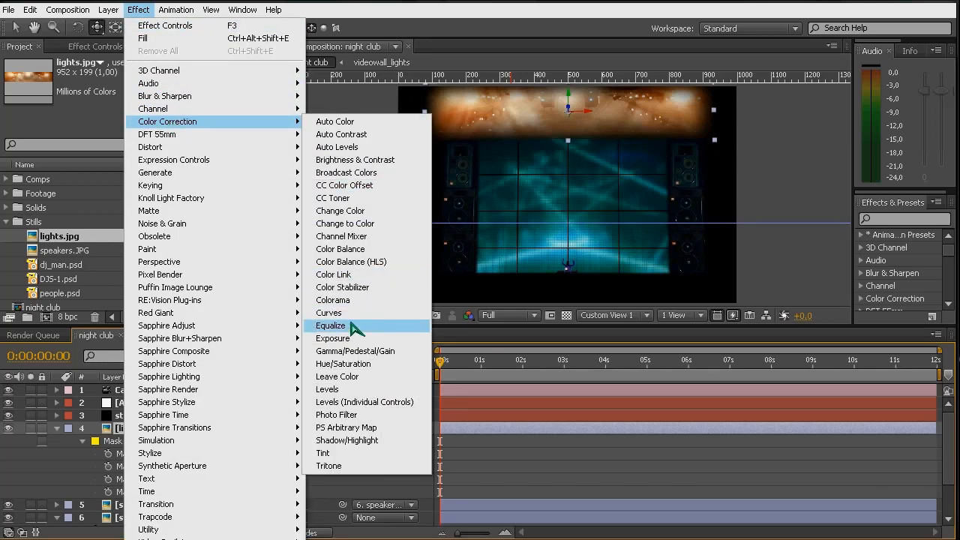
pyautogui.click(327, 389)
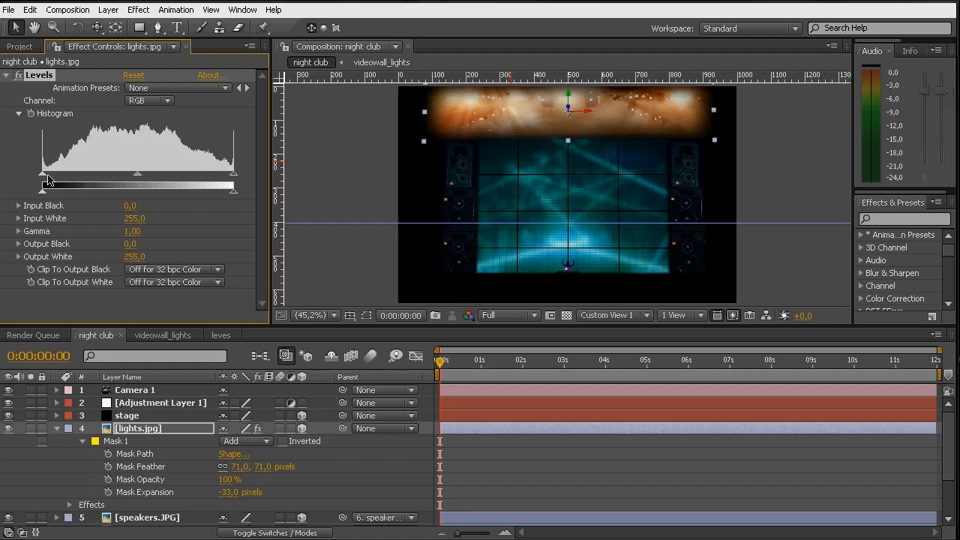
pyautogui.moveTo(43, 180); pyautogui.dragTo(106, 183)
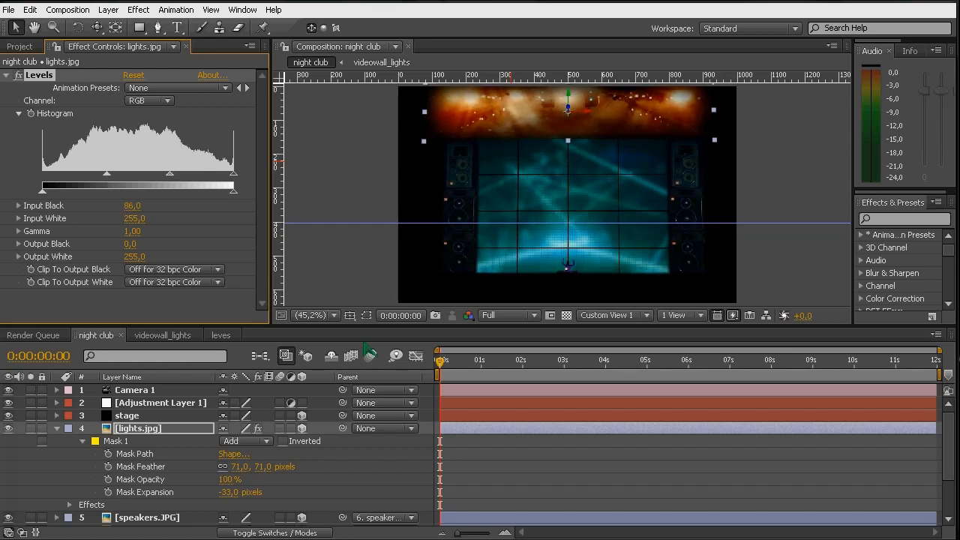
# Step: Switch the night club view to Active Camera, reset Camera 1's transform and collapse the expanded layer properties
pyautogui.click(622, 316)
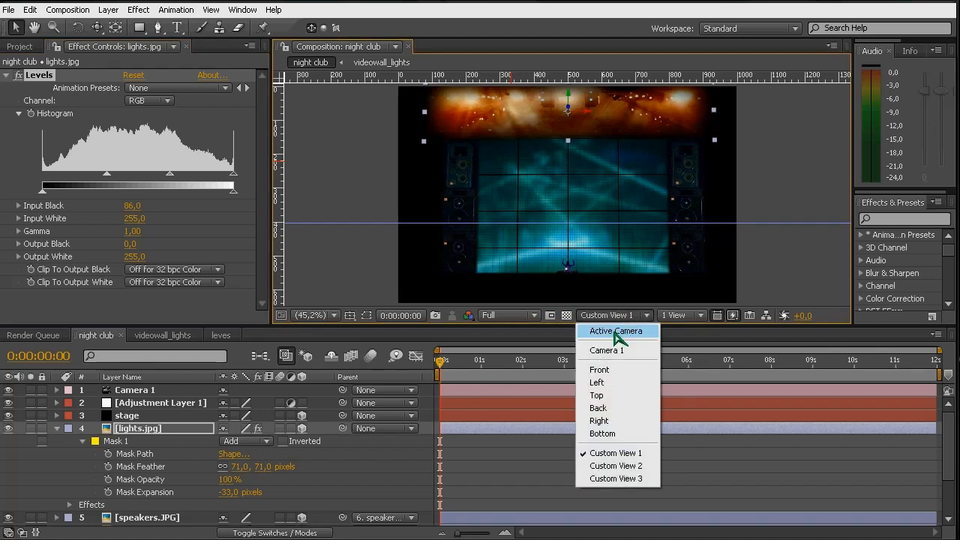
pyautogui.click(614, 332)
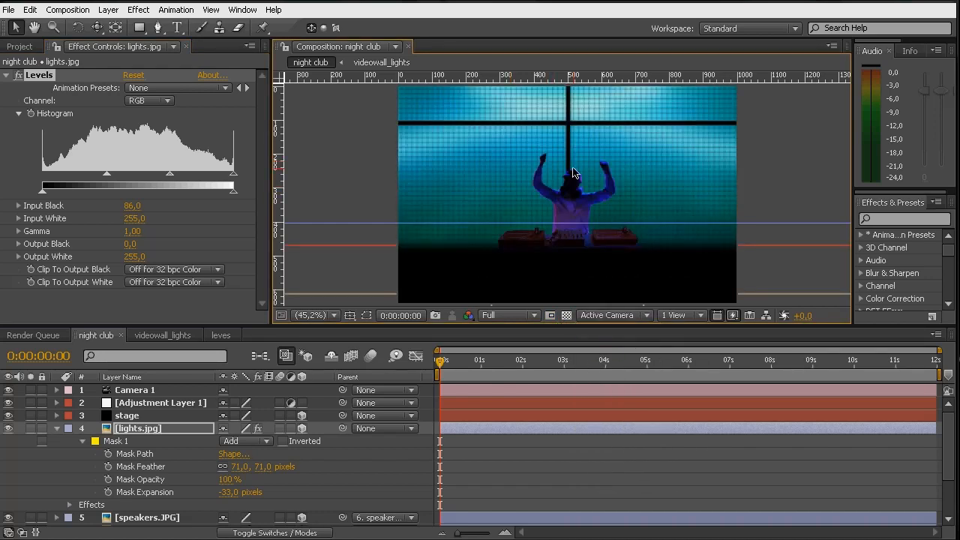
pyautogui.press('c')
pyautogui.moveTo(582, 155)
pyautogui.mouseDown()
pyautogui.moveTo(570, 192)
pyautogui.moveTo(579, 306)
pyautogui.moveTo(578, 150)
pyautogui.moveTo(587, 147)
pyautogui.mouseUp()
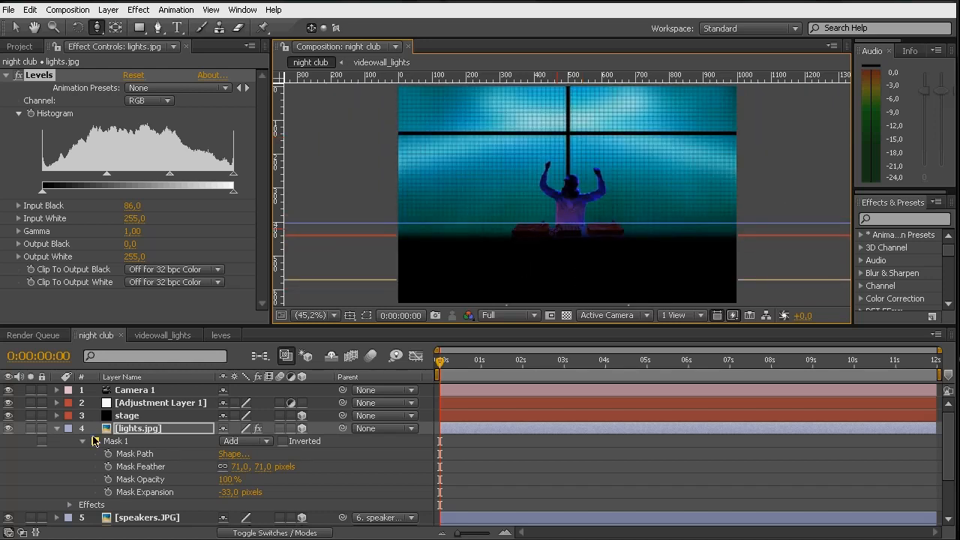
pyautogui.click(135, 391)
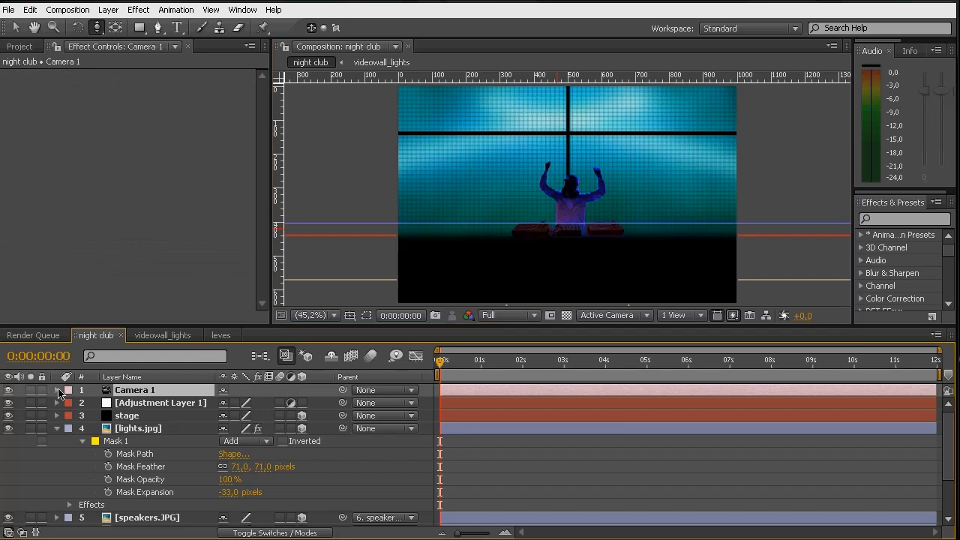
pyautogui.click(57, 390)
pyautogui.click(228, 404)
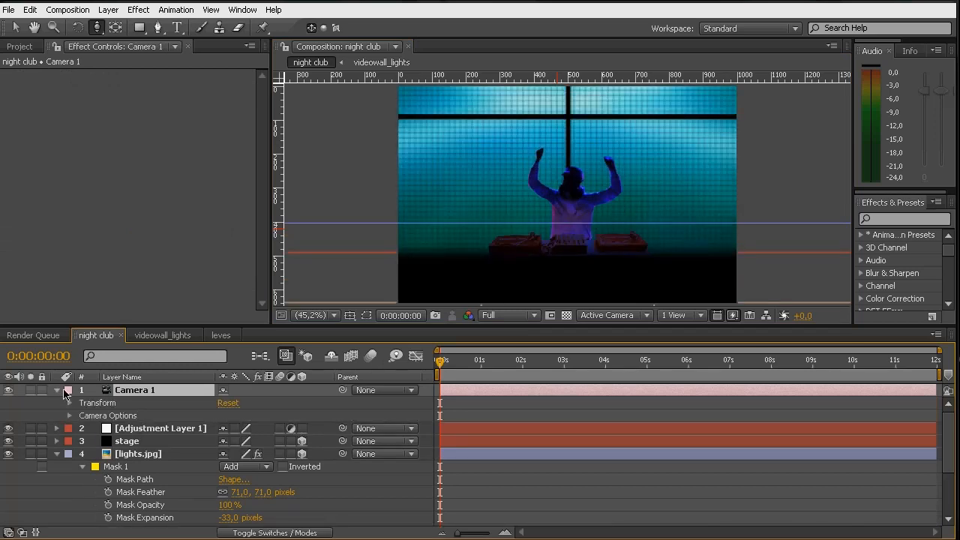
pyautogui.click(58, 390)
pyautogui.click(57, 428)
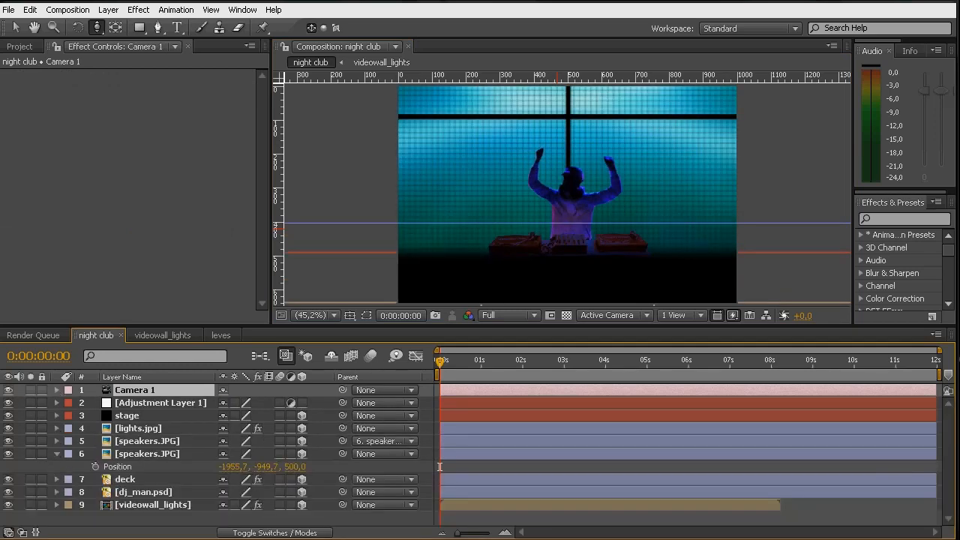
pyautogui.click(282, 536)
# Step: Create a new composition from temp_music.wav in the Footage folder
pyautogui.click(19, 46)
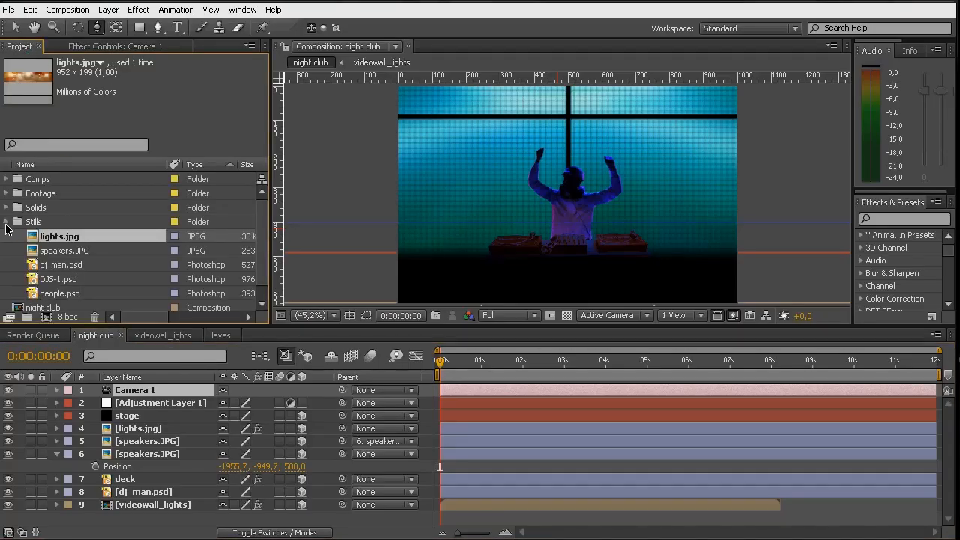
pyautogui.click(6, 222)
pyautogui.click(7, 193)
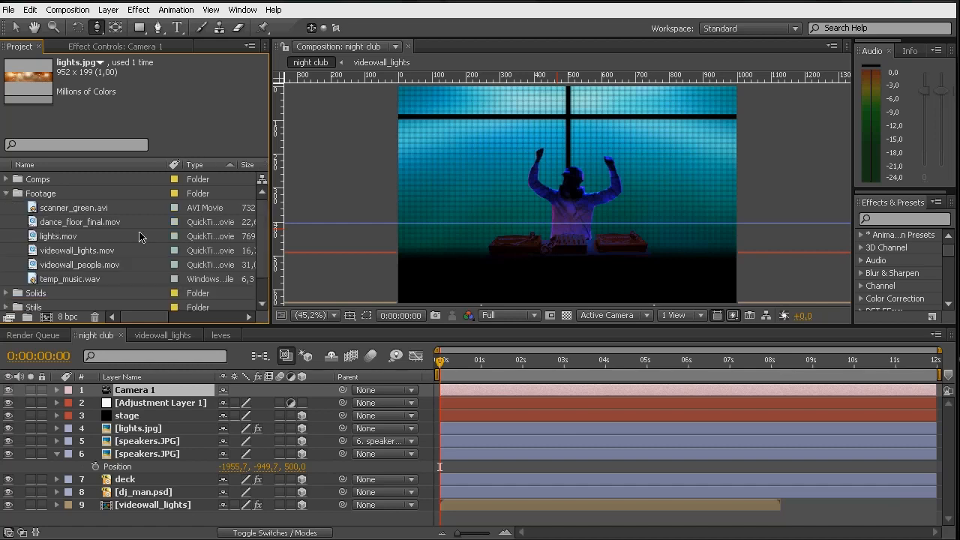
pyautogui.moveTo(66, 287); pyautogui.dragTo(46, 317)
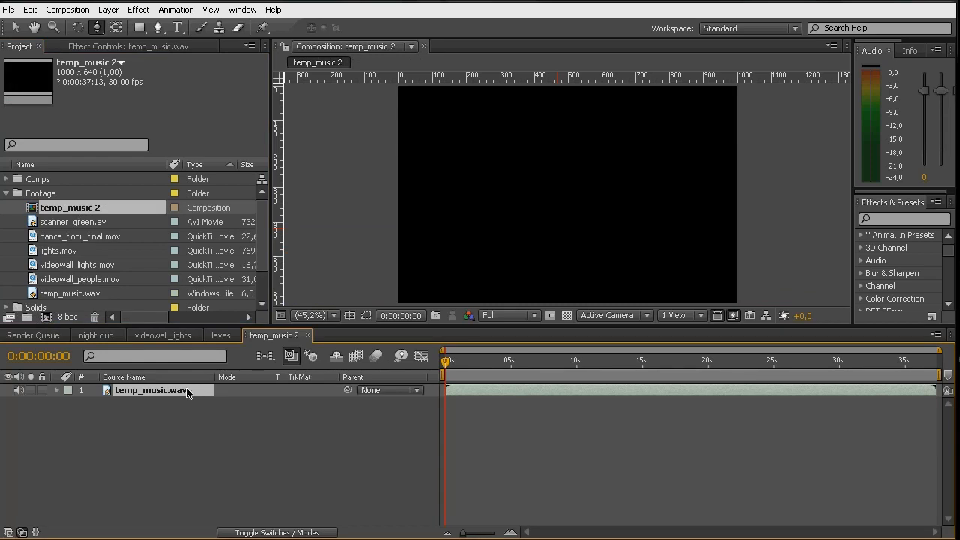
# Step: Lower the music layer's audio level to -35 dB and add a black 1000 x 640 px solid above it
pyautogui.press('l')
pyautogui.press('l')
pyautogui.hotkey('ctrl', 'y')
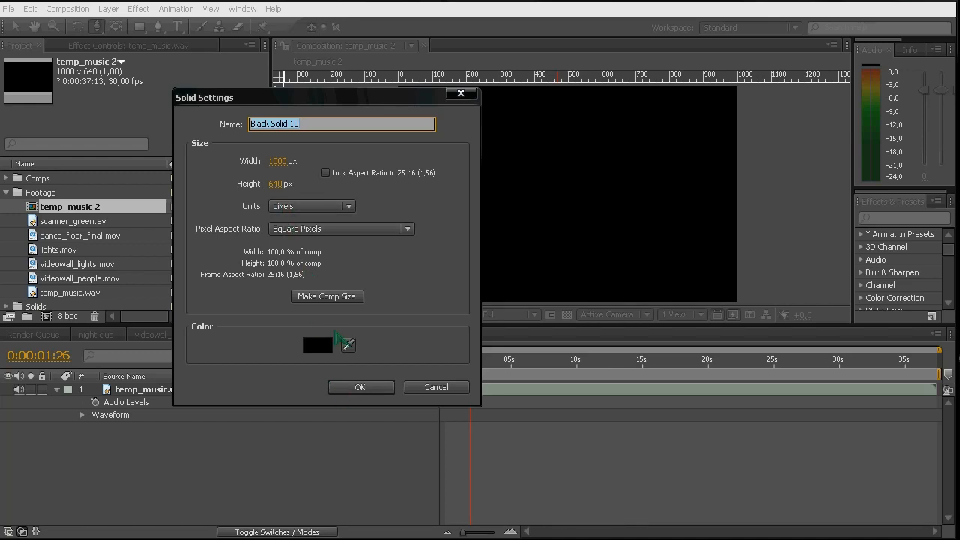
pyautogui.click(347, 388)
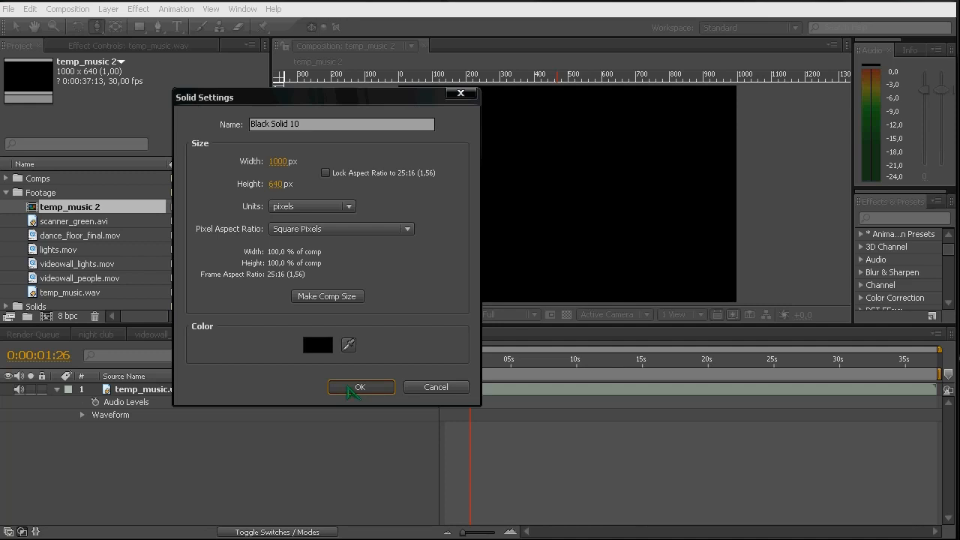
pyautogui.click(348, 387)
# Step: Apply the Audio Spectrum effect to the black solid with temp_music.wav as its audio layer, and scrub the timeline to preview it
pyautogui.click(138, 9)
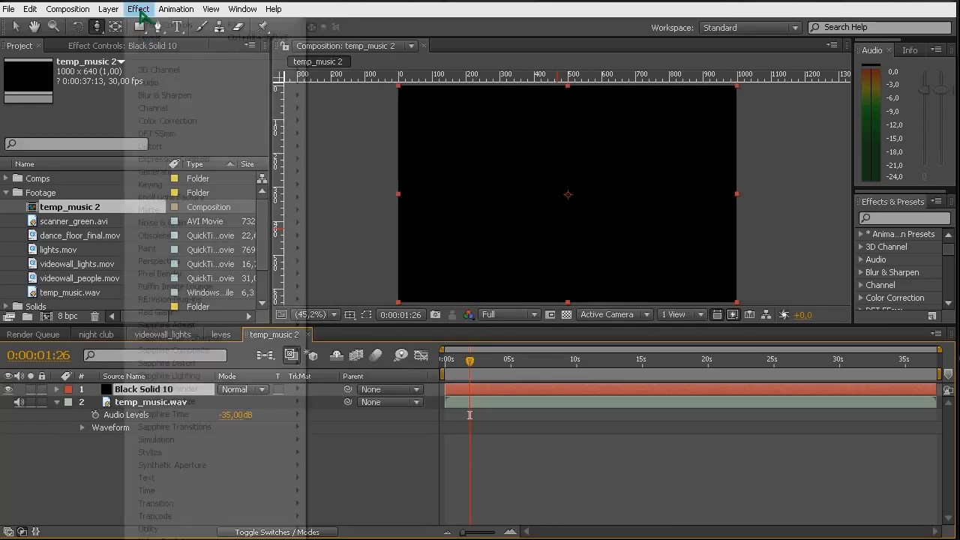
pyautogui.moveTo(172, 189)
pyautogui.moveTo(244, 174)
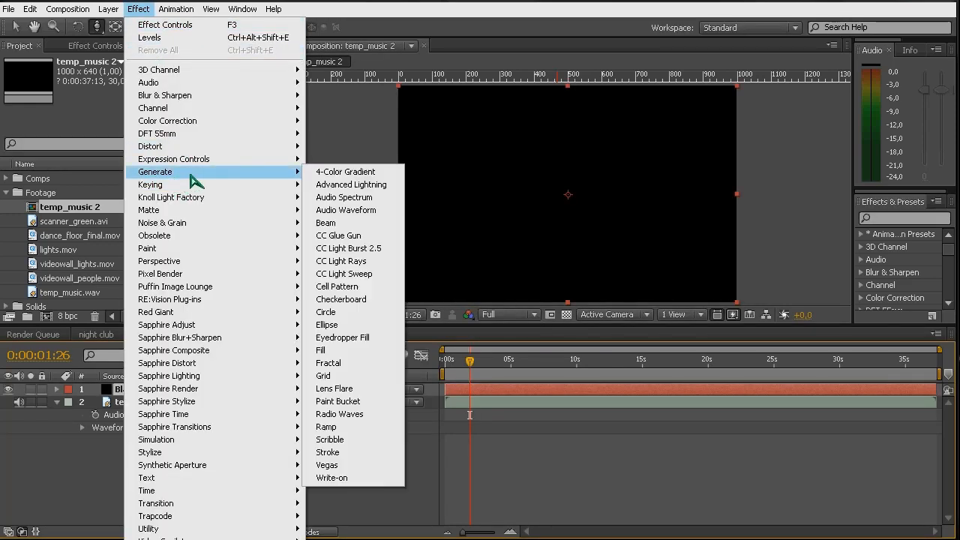
pyautogui.click(368, 199)
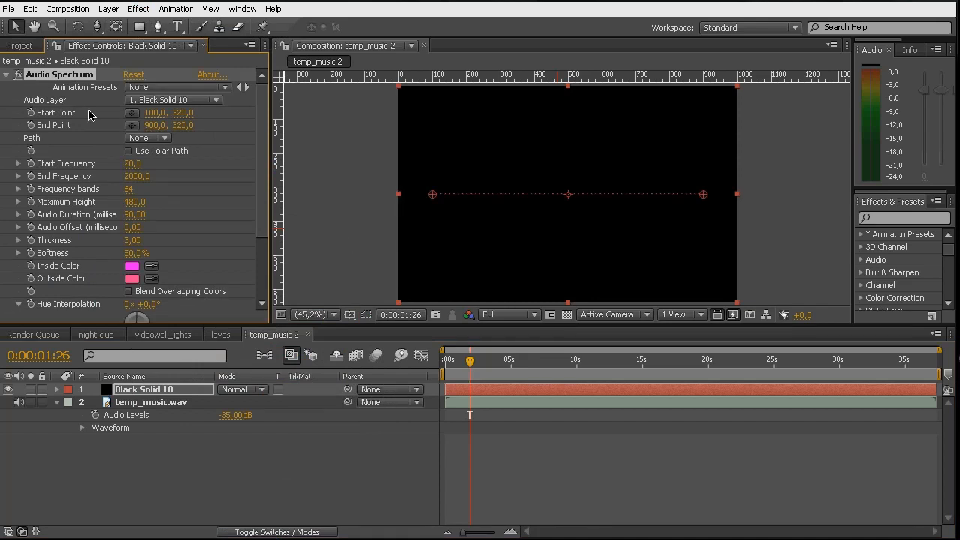
pyautogui.click(170, 101)
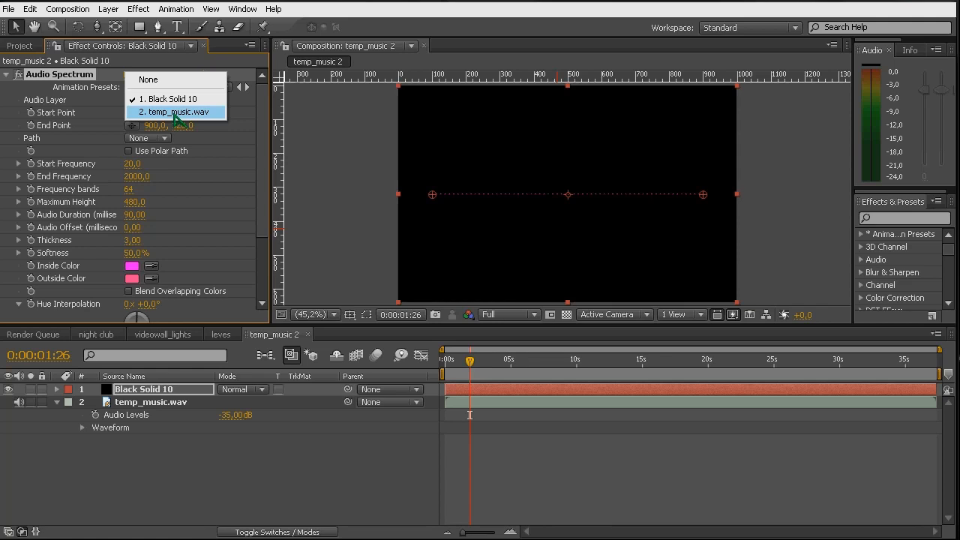
pyautogui.click(175, 113)
pyautogui.moveTo(475, 365); pyautogui.dragTo(593, 380)
pyautogui.click(137, 390)
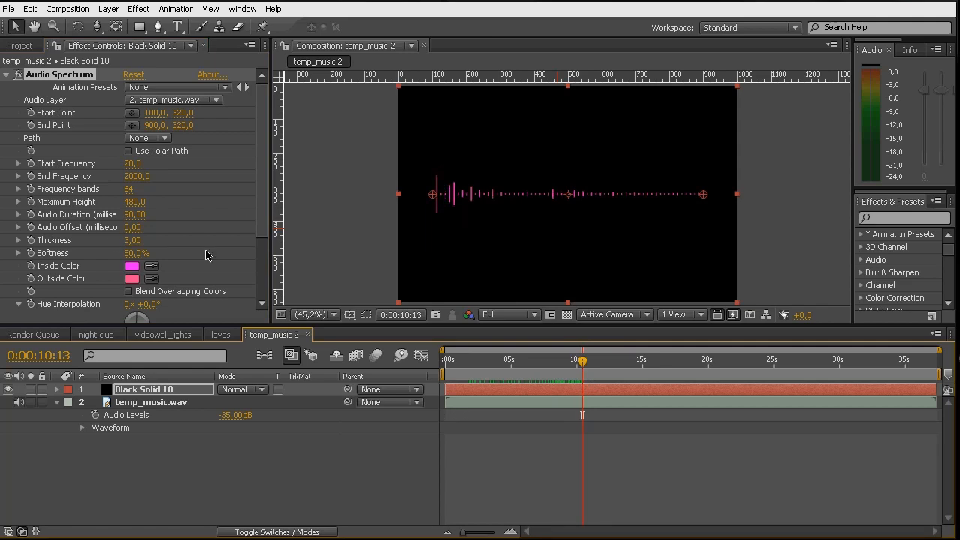
# Step: Set both the inside and outside colors of the audio spectrum to white
pyautogui.click(132, 265)
pyautogui.moveTo(529, 257); pyautogui.dragTo(489, 184)
pyautogui.press('Return')
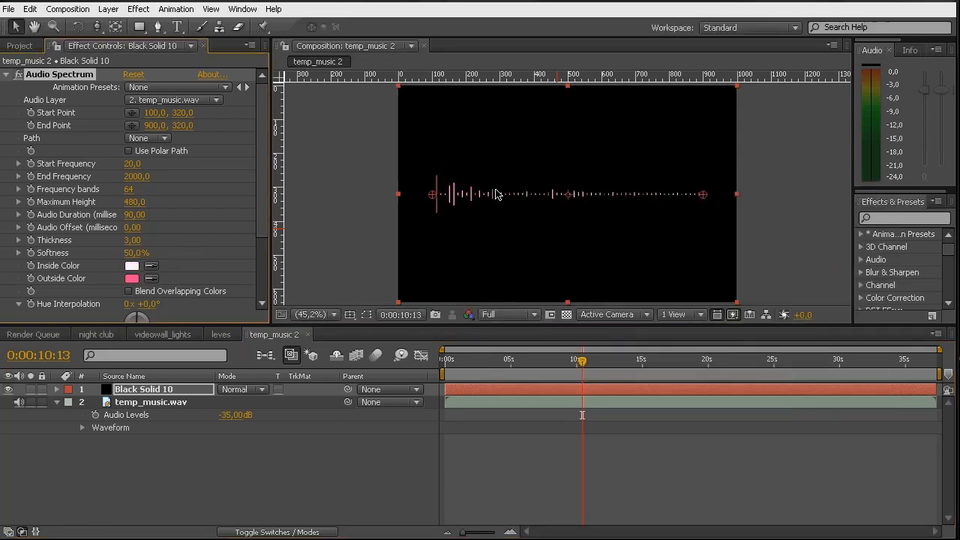
pyautogui.click(131, 278)
pyautogui.moveTo(513, 237); pyautogui.dragTo(491, 156)
pyautogui.press('Return')
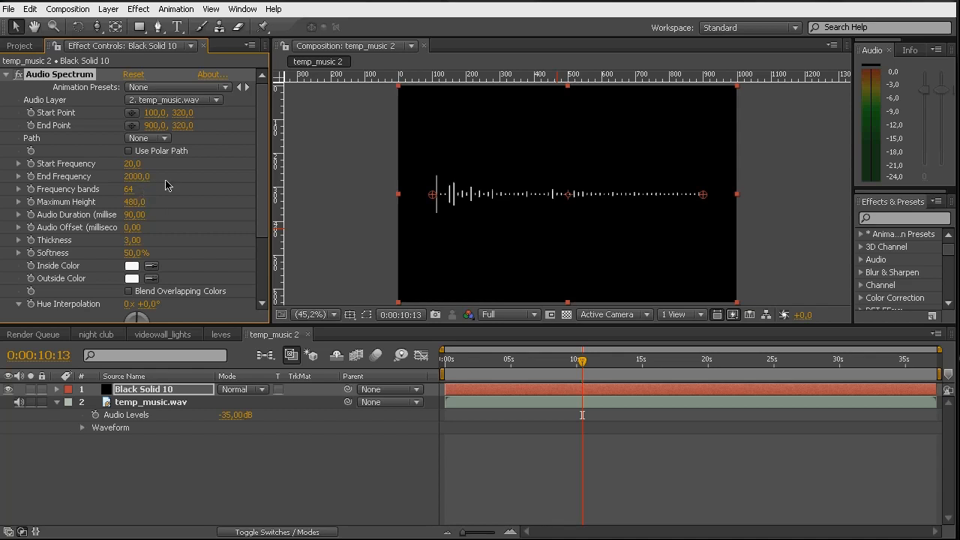
# Step: Widen the spectrum across the frame with the start point at about 13.6, 320 and the end point at about 977.5, 320
pyautogui.moveTo(265, 173)
pyautogui.mouseDown()
pyautogui.moveTo(266, 184)
pyautogui.moveTo(267, 167)
pyautogui.mouseUp()
pyautogui.moveTo(432, 195); pyautogui.dragTo(402, 196)
pyautogui.moveTo(703, 196); pyautogui.dragTo(730, 197)
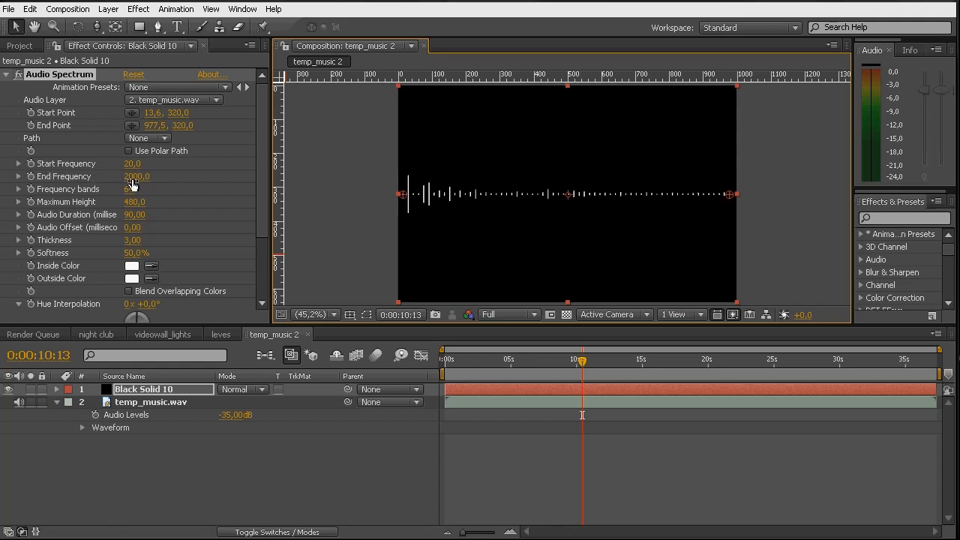
# Step: Reduce the spectrum's End Frequency to about 381 and scrub the timeline to check the bars
pyautogui.moveTo(137, 181); pyautogui.dragTo(98, 182)
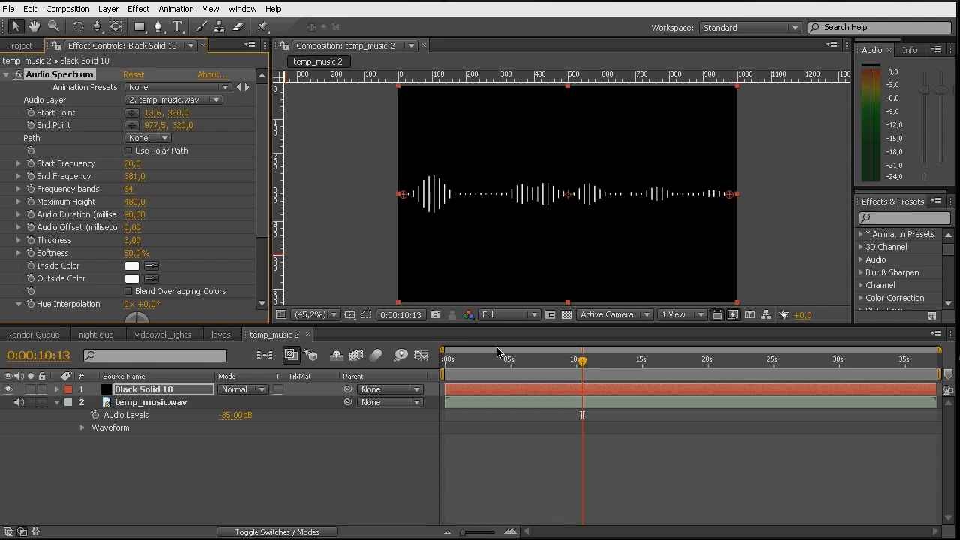
pyautogui.moveTo(479, 363); pyautogui.dragTo(527, 374)
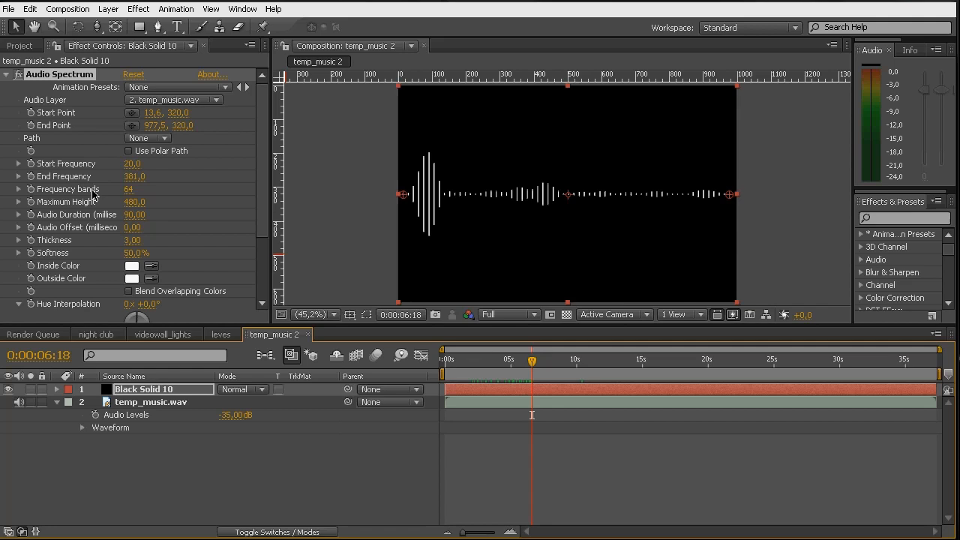
pyautogui.moveTo(529, 364); pyautogui.dragTo(594, 371)
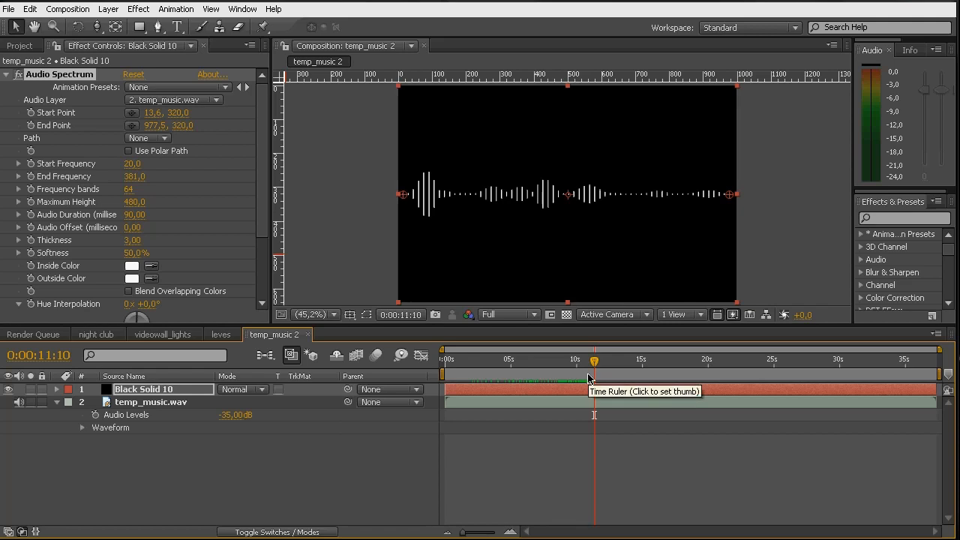
# Step: Set the spectrum's Thickness to 13 and its Softness to 0%
pyautogui.moveTo(133, 242); pyautogui.dragTo(293, 249)
pyautogui.click(139, 242)
pyautogui.write('13')
pyautogui.press('Return')
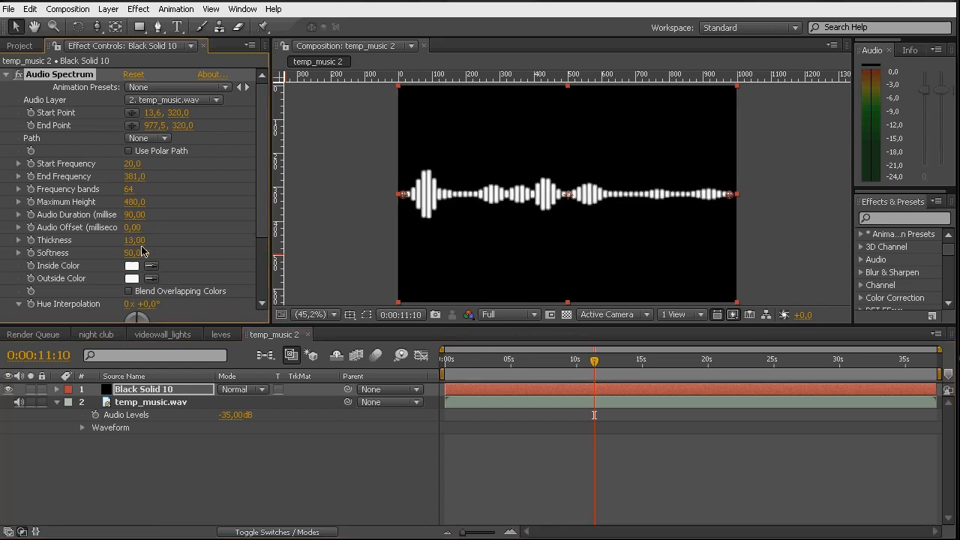
pyautogui.moveTo(134, 257); pyautogui.dragTo(86, 265)
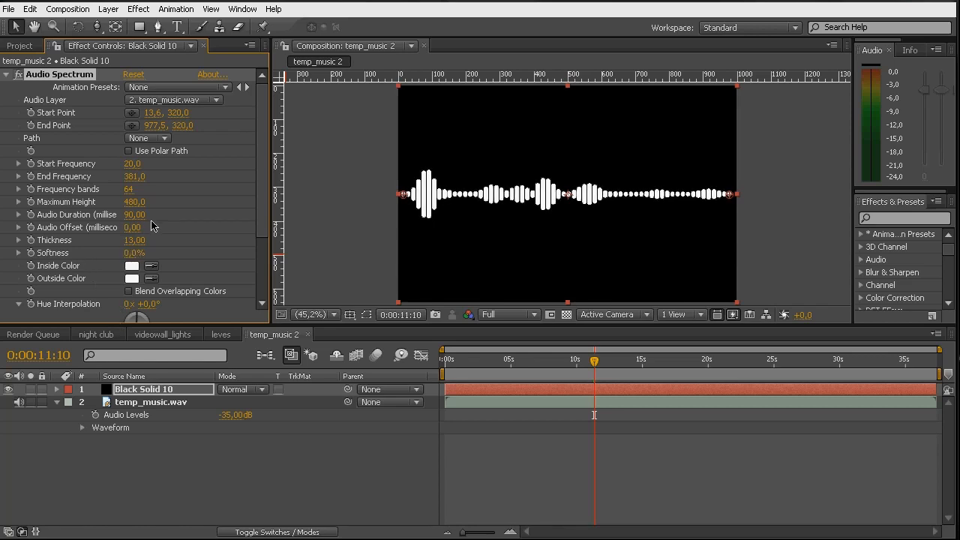
# Step: Set the spectrum's Frequency bands to 60, then deselect the solid and hide the composition rulers
pyautogui.click(128, 189)
pyautogui.write('60')
pyautogui.press('Return')
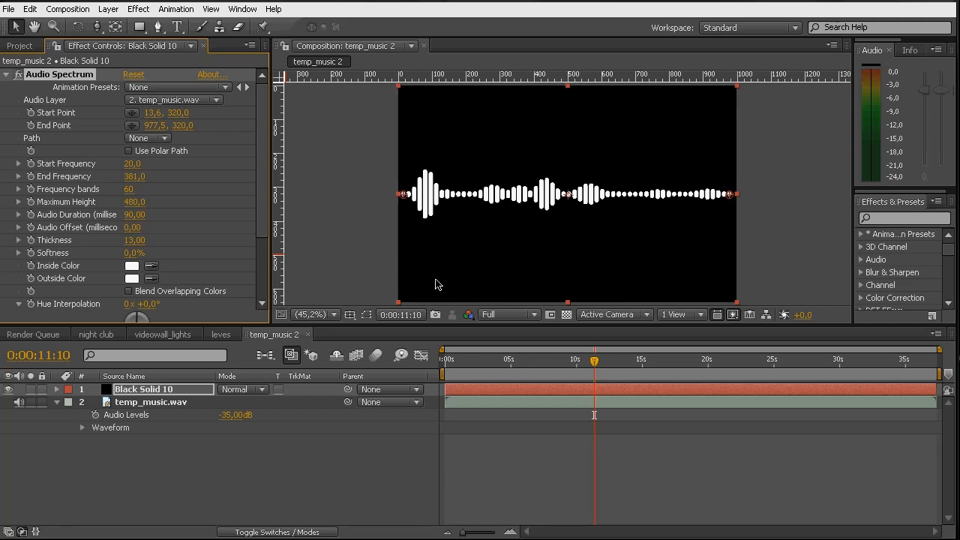
pyautogui.click(344, 188)
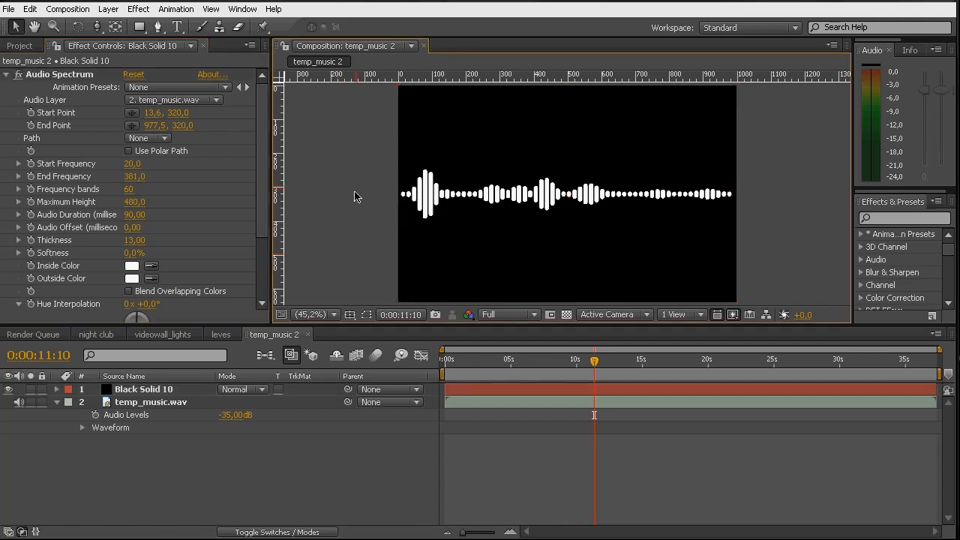
pyautogui.hotkey('ctrl', 'r')
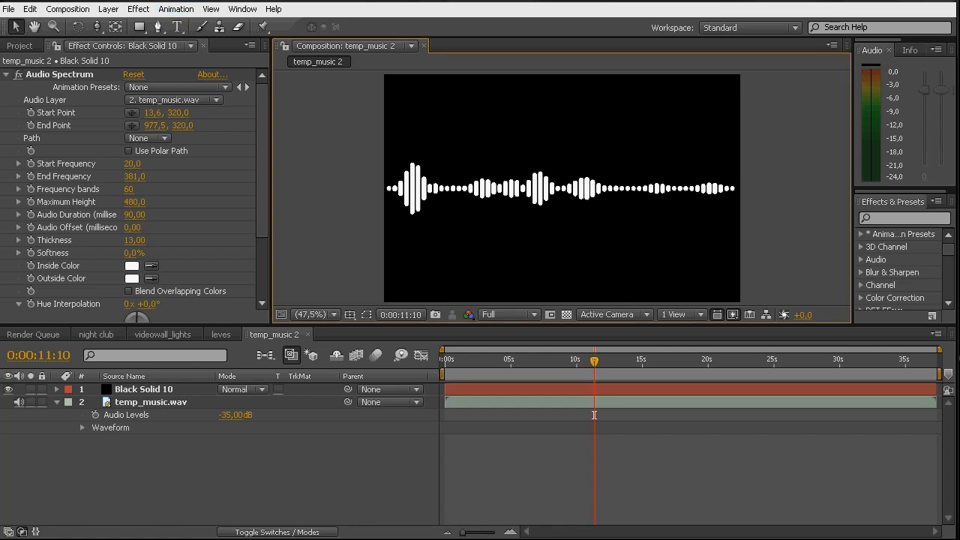
# Step: Duplicate the Audio Spectrum effect on the solid, save the project and enable Composite On Original for the copy
pyautogui.click(7, 75)
pyautogui.click(65, 76)
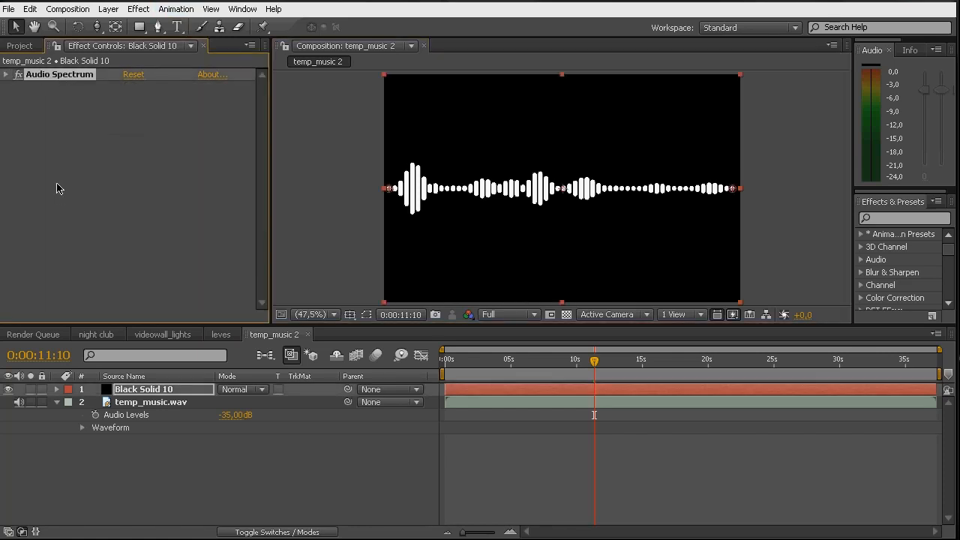
pyautogui.hotkey('ctrl', 'd')
pyautogui.hotkey('ctrl', 's')
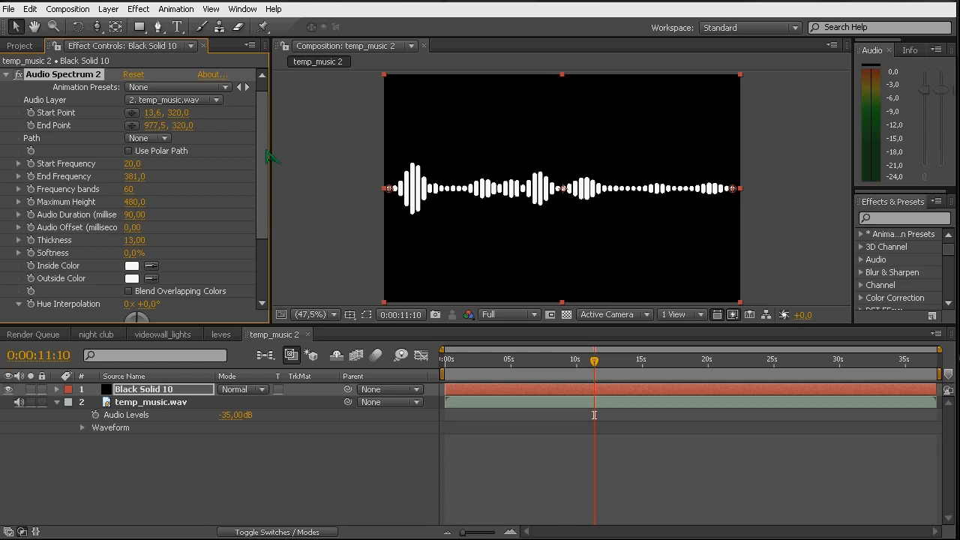
pyautogui.moveTo(266, 154); pyautogui.dragTo(268, 288)
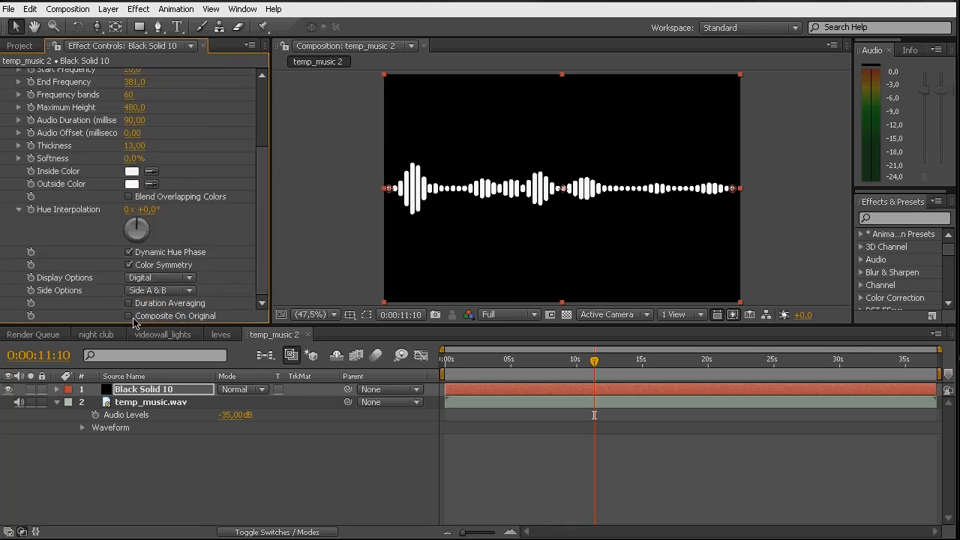
pyautogui.click(129, 316)
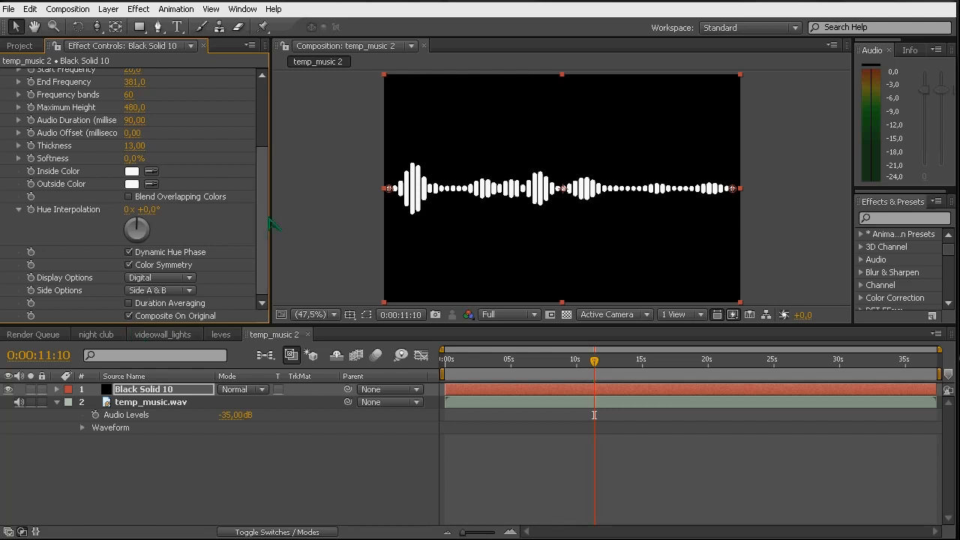
# Step: Set the duplicate spectrum's Display Options to Analog dots and Maximum Height to 689, check it along the timeline and save the project
pyautogui.click(154, 279)
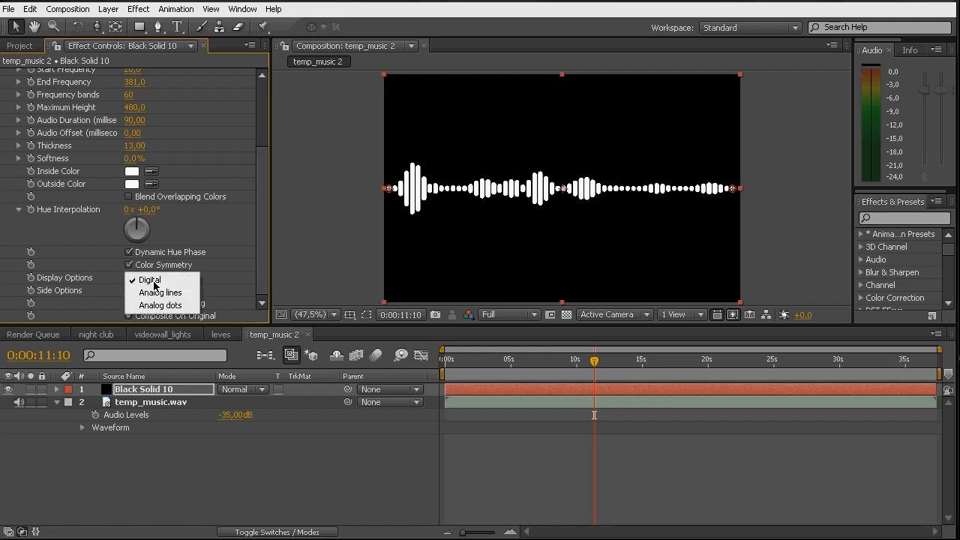
pyautogui.click(159, 306)
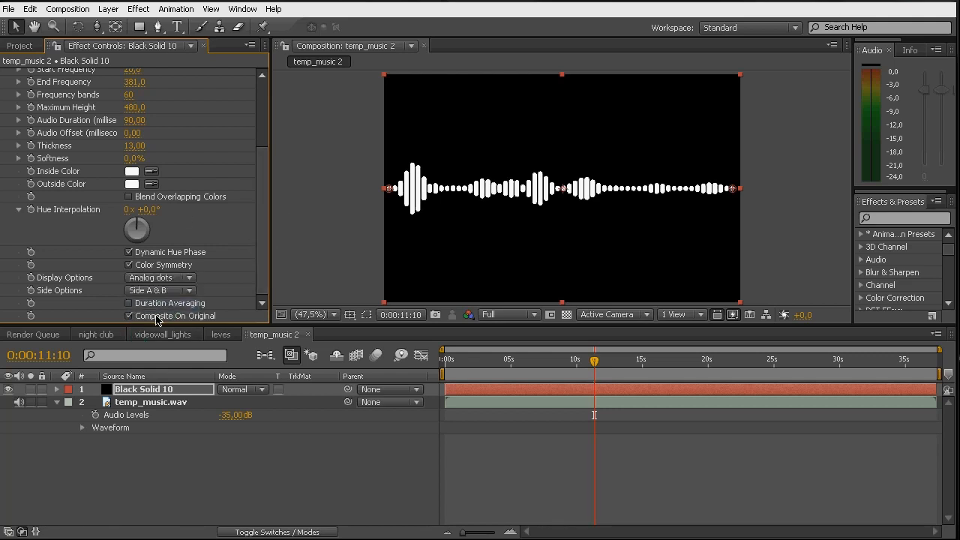
pyautogui.scroll(5, 262, 217)
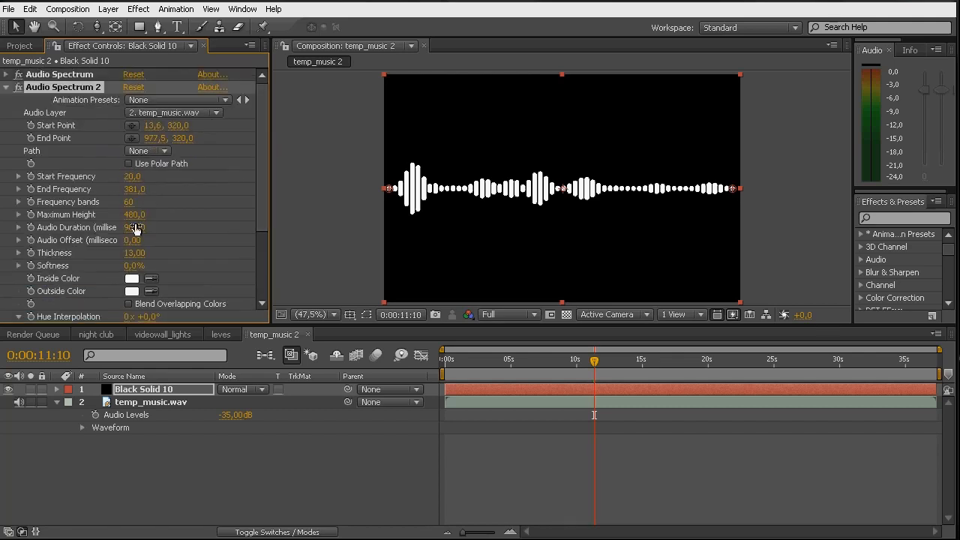
pyautogui.moveTo(132, 222); pyautogui.dragTo(279, 212)
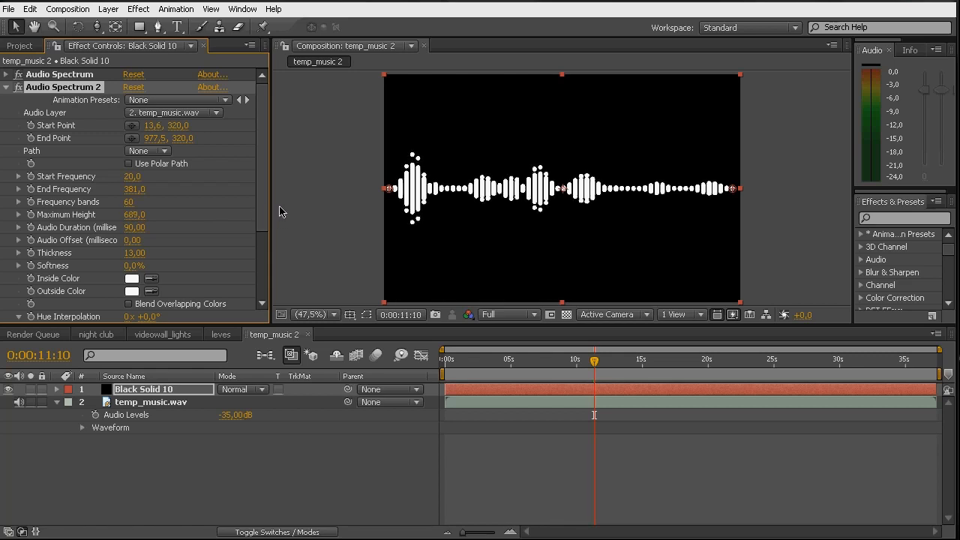
pyautogui.moveTo(513, 359); pyautogui.dragTo(563, 368)
pyautogui.hotkey('ctrl', 's')
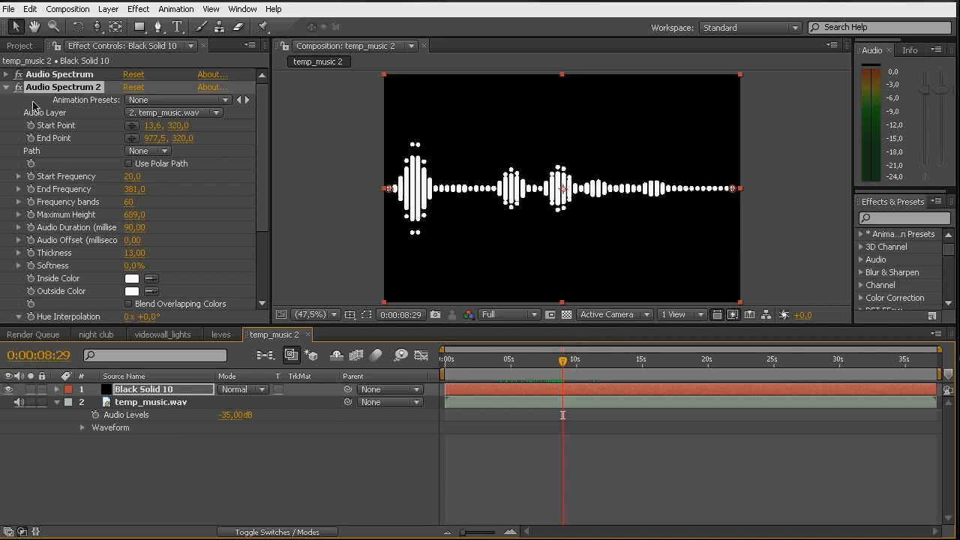
pyautogui.click(8, 88)
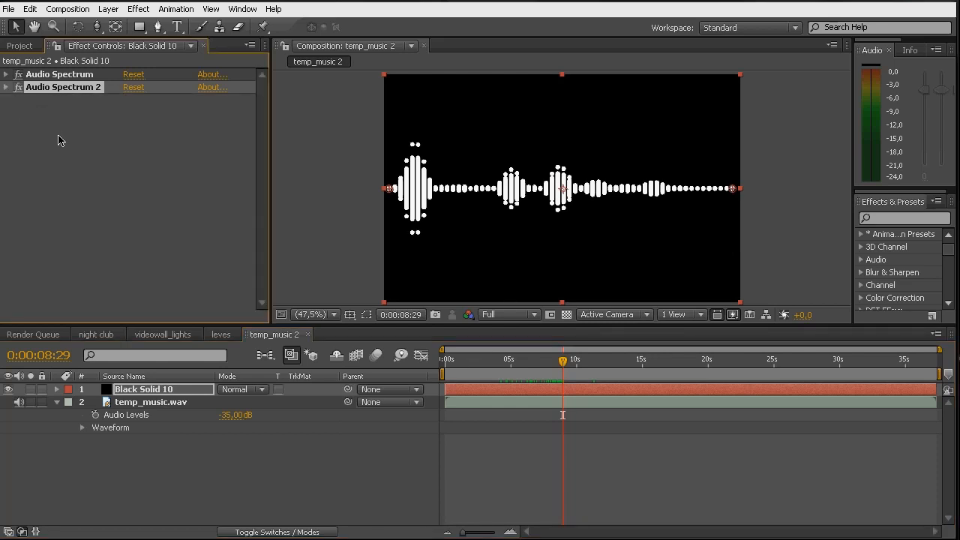
# Step: Add an adjustment layer above the spectrum solid and apply the Venetian Blinds effect to it
pyautogui.click(138, 9)
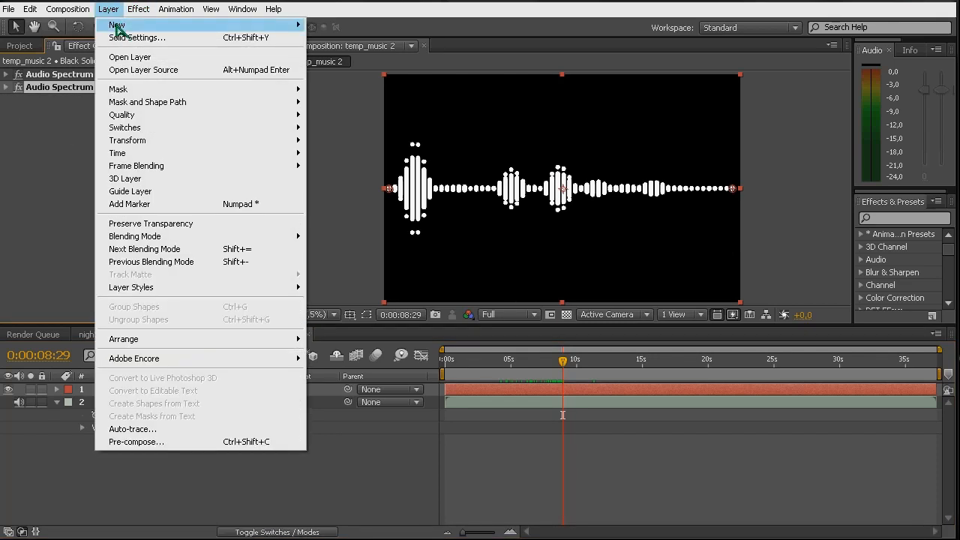
pyautogui.moveTo(119, 27)
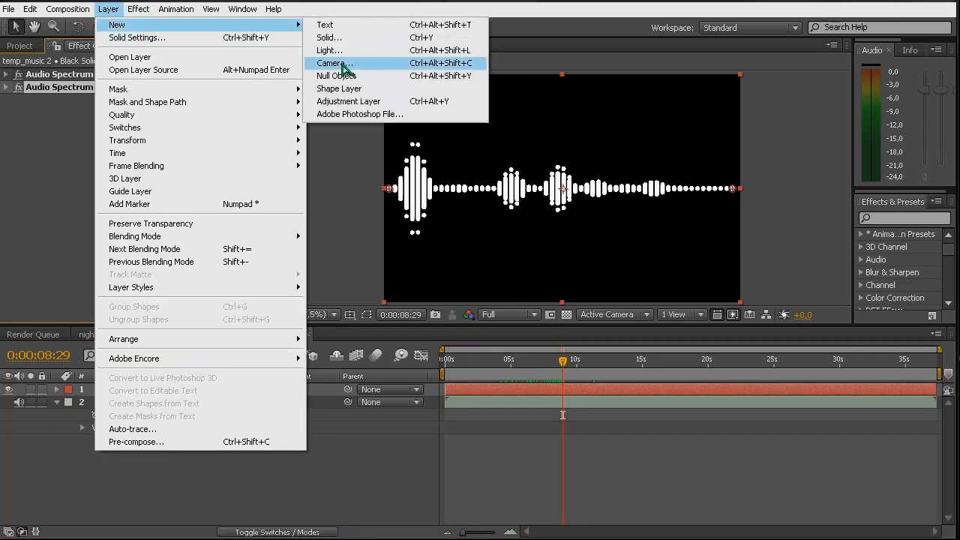
pyautogui.click(333, 104)
pyautogui.click(138, 9)
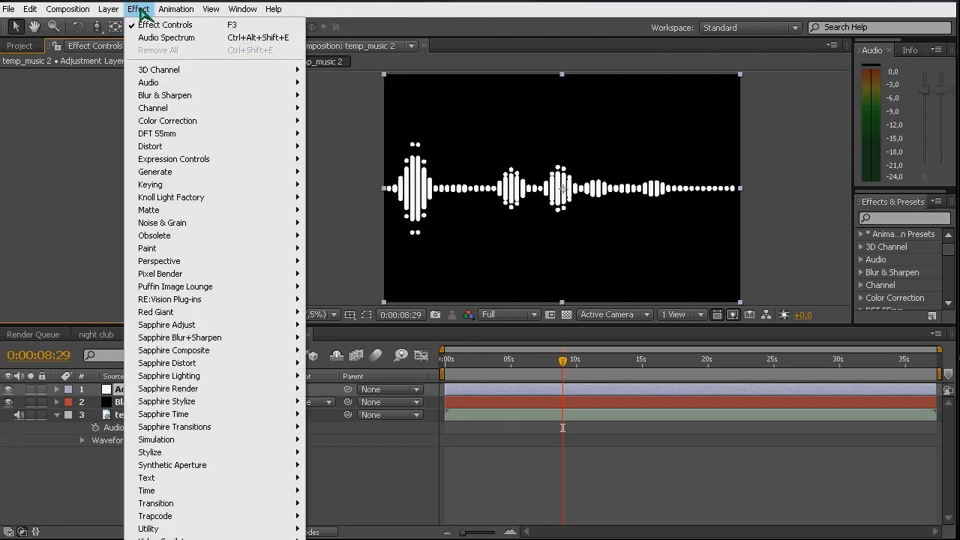
pyautogui.moveTo(188, 505)
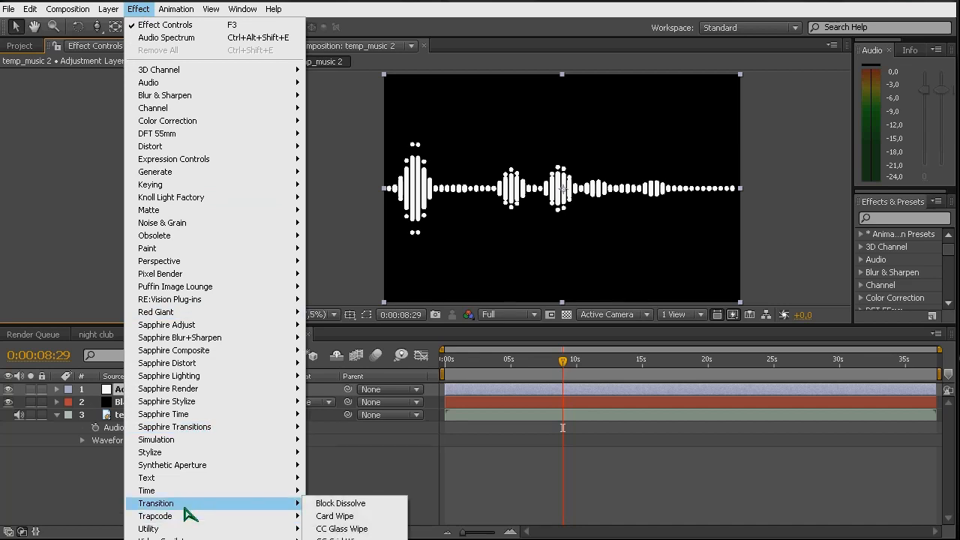
pyautogui.click(343, 538)
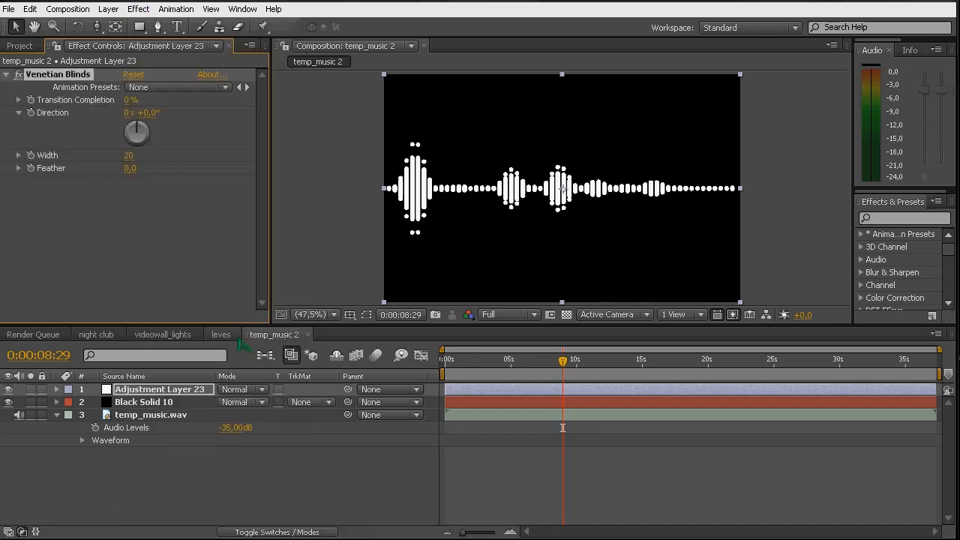
# Step: Set the Venetian Blinds Direction to 90°
pyautogui.moveTo(129, 99)
pyautogui.mouseDown()
pyautogui.moveTo(183, 106)
pyautogui.moveTo(112, 105)
pyautogui.mouseUp()
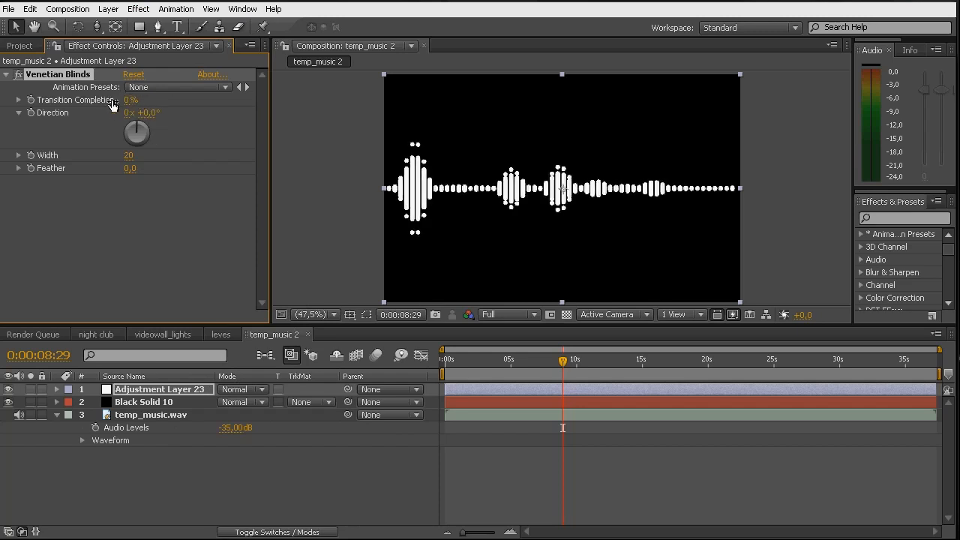
pyautogui.click(154, 113)
pyautogui.write('90')
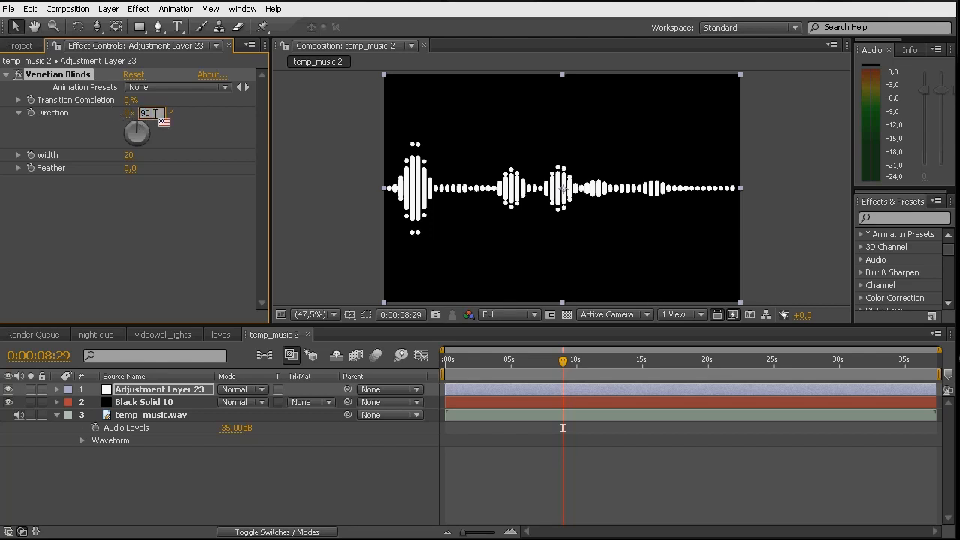
pyautogui.press('Return')
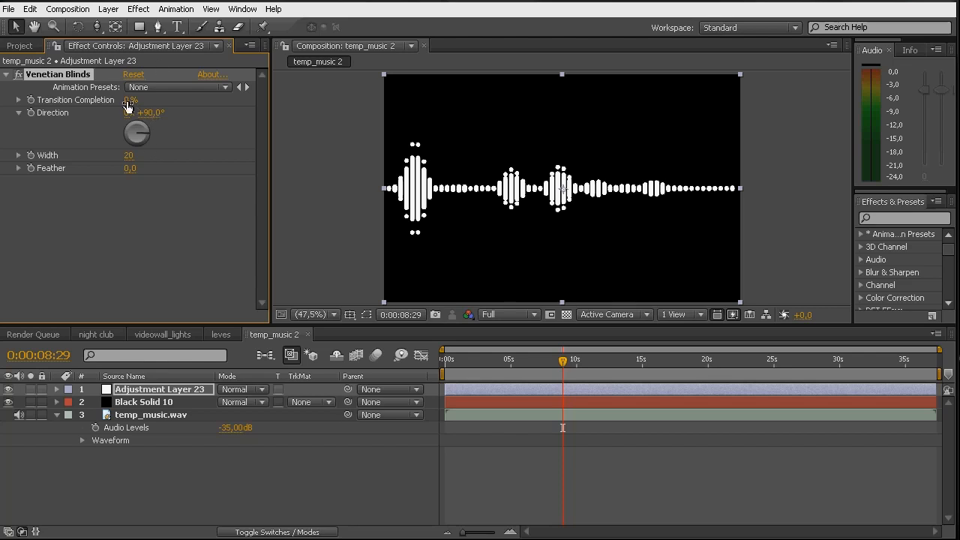
# Step: Set the Venetian Blinds Transition Completion to 30%
pyautogui.moveTo(132, 103); pyautogui.dragTo(166, 105)
pyautogui.click(133, 101)
pyautogui.write('50')
pyautogui.press('Return')
pyautogui.click(133, 101)
pyautogui.write('30')
pyautogui.press('Return')
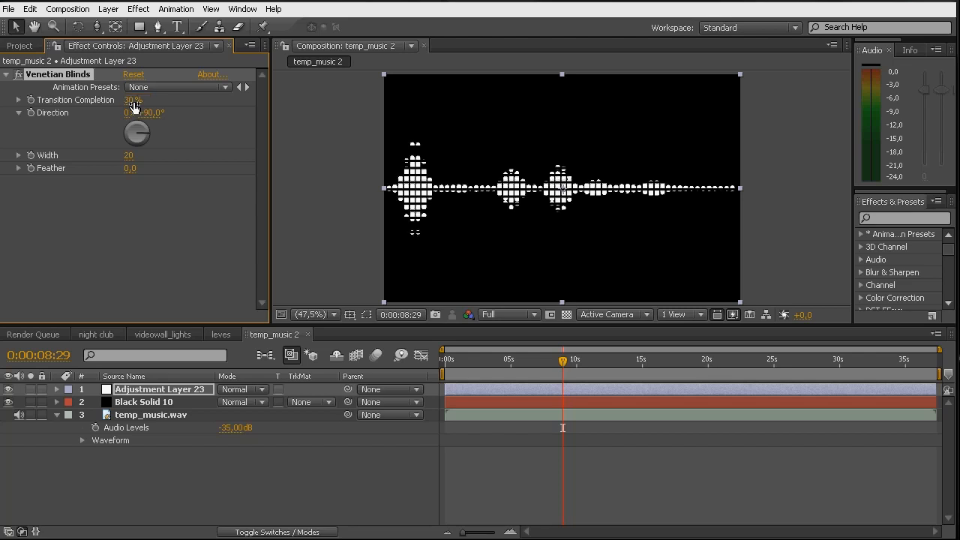
# Step: Set the Venetian Blinds Width to 10 and check the segmented bars at another time in the timeline
pyautogui.click(129, 155)
pyautogui.write('10')
pyautogui.press('Return')
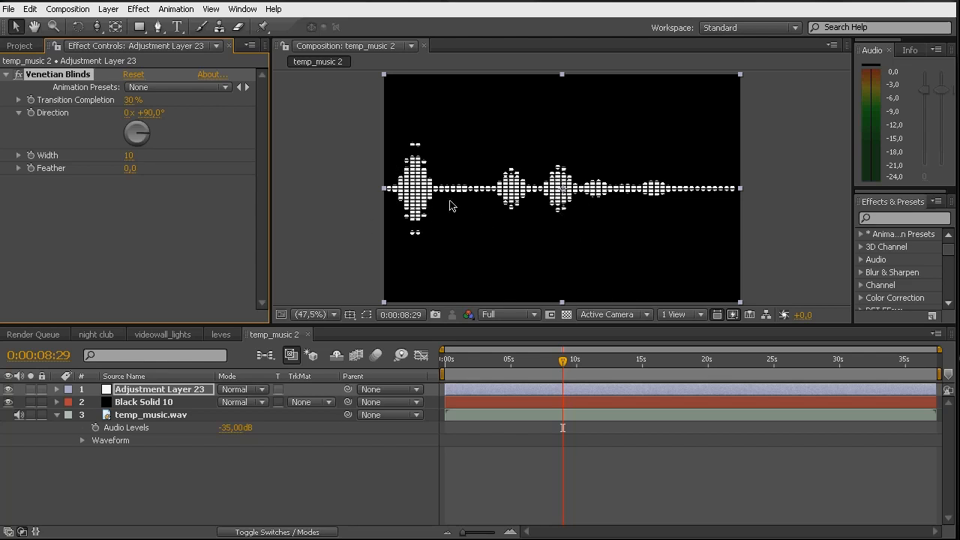
pyautogui.moveTo(579, 361); pyautogui.dragTo(645, 427)
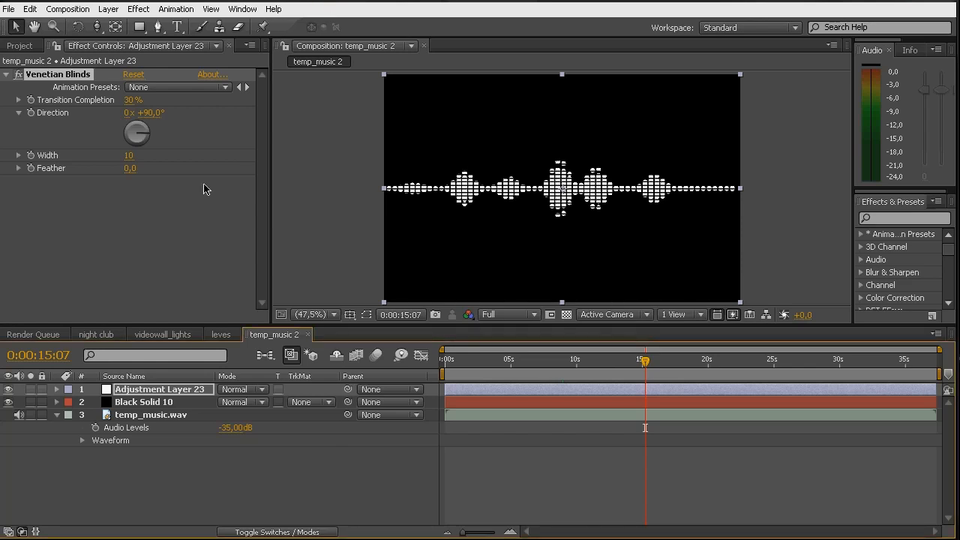
# Step: Add a second adjustment layer above the Venetian Blinds layer
pyautogui.hotkey('ctrl', 'alt', 'y')
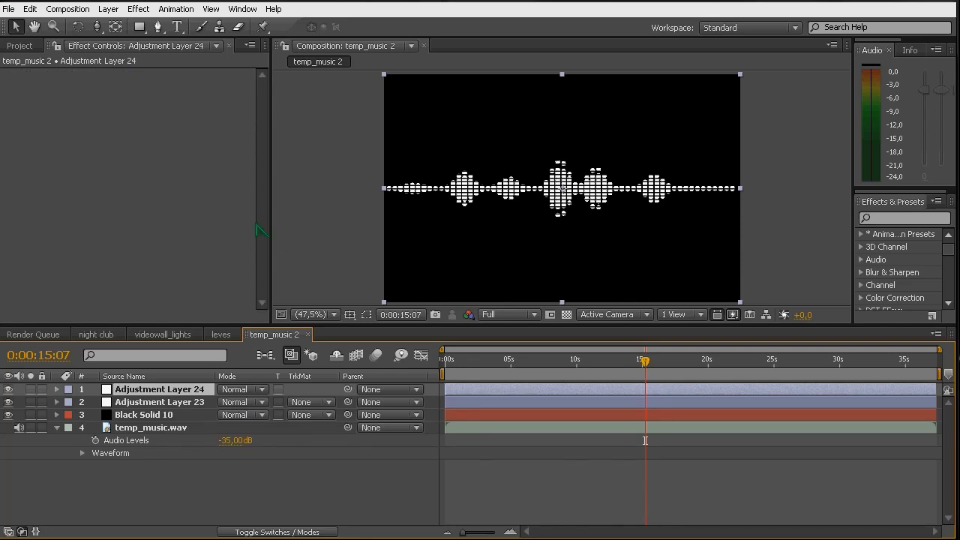
pyautogui.click(136, 9)
pyautogui.moveTo(188, 98)
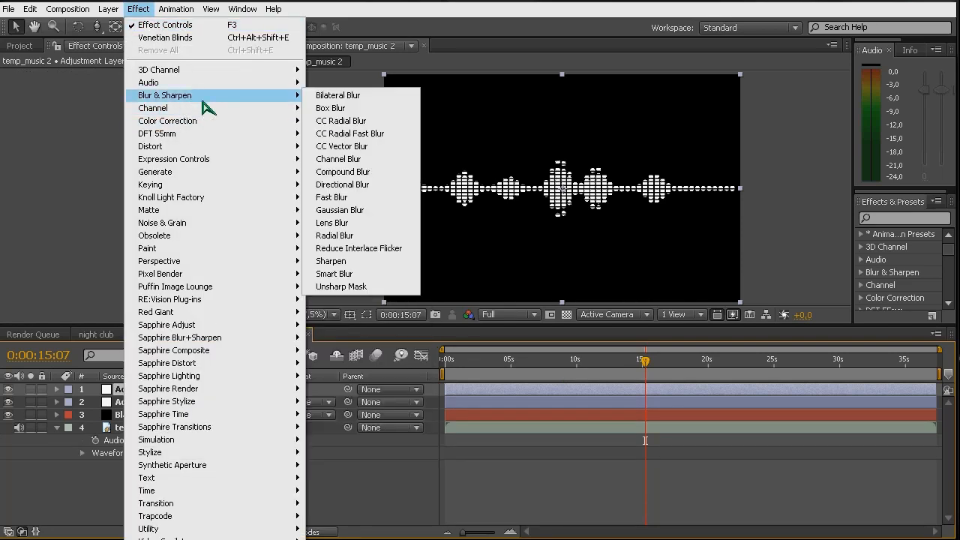
pyautogui.click(334, 223)
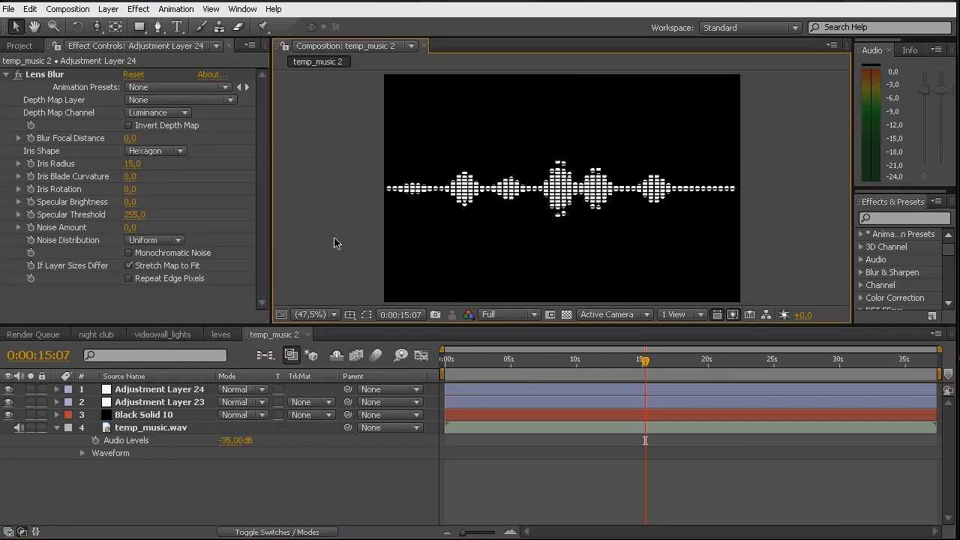
pyautogui.click(54, 75)
pyautogui.press('Delete')
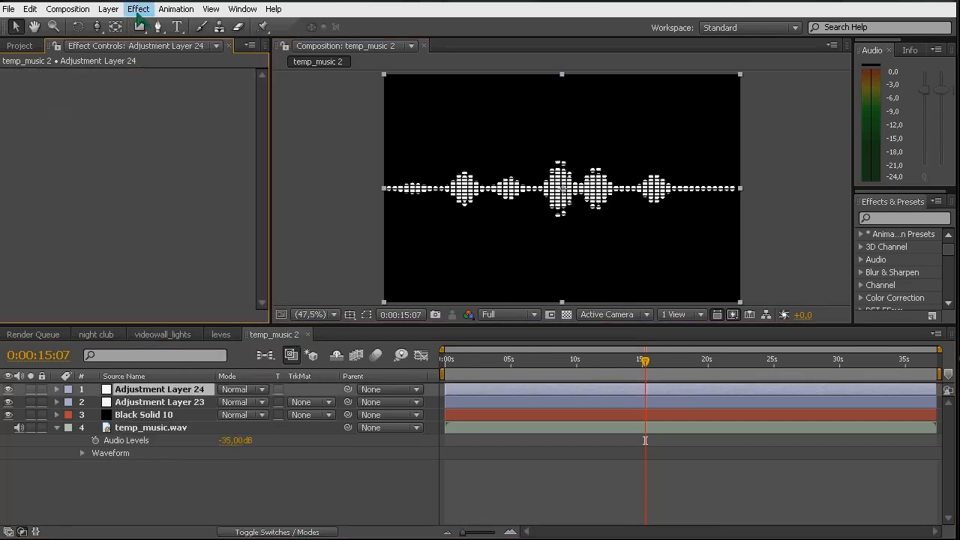
# Step: Apply Fast Blur to the second adjustment layer with Blurriness 15, Horizontal blur dimensions and Repeat Edge Pixels enabled
pyautogui.click(138, 9)
pyautogui.moveTo(202, 127)
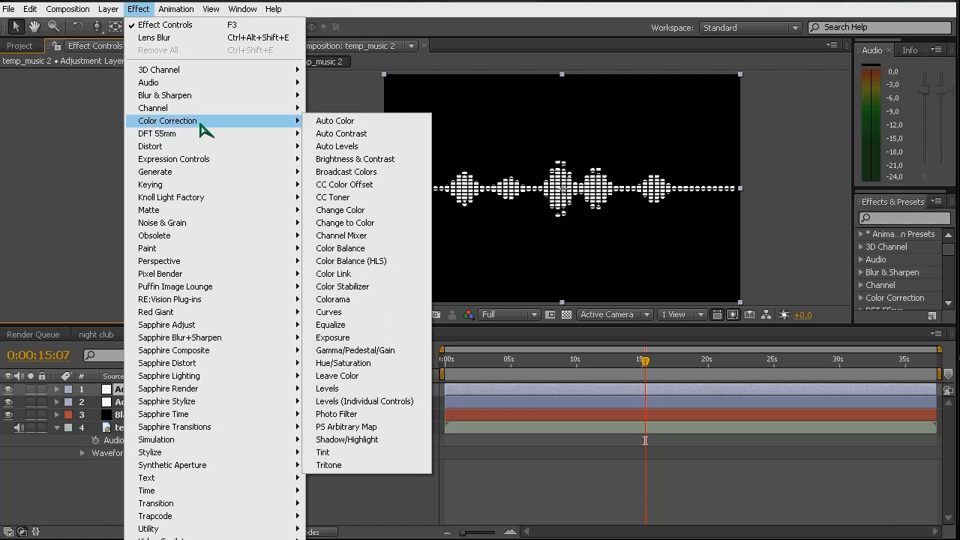
pyautogui.moveTo(207, 100)
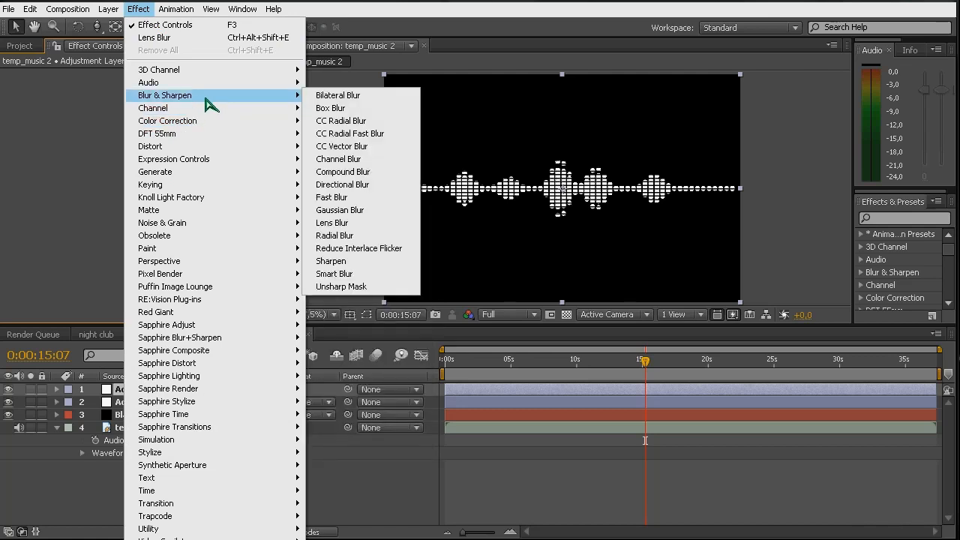
pyautogui.click(328, 199)
pyautogui.moveTo(131, 102); pyautogui.dragTo(145, 104)
pyautogui.click(143, 102)
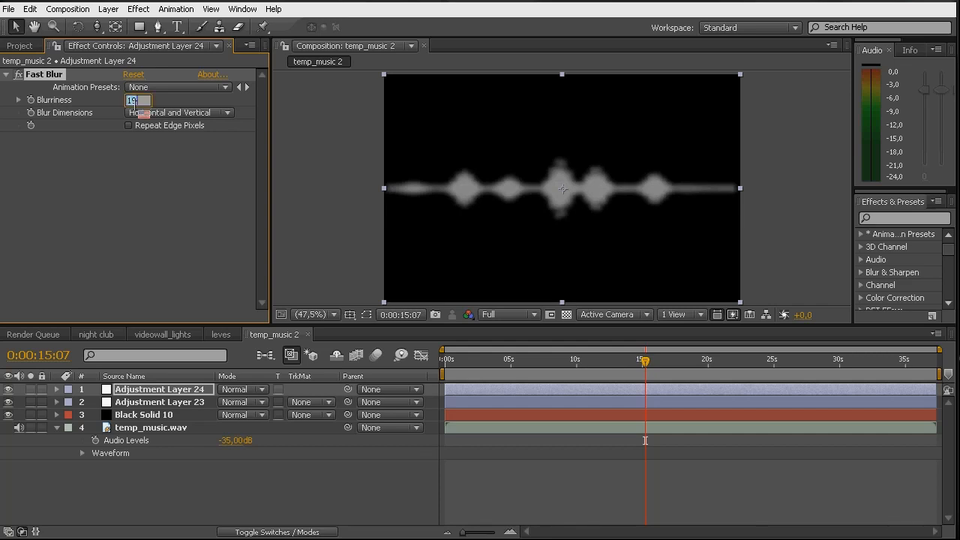
pyautogui.press('Return')
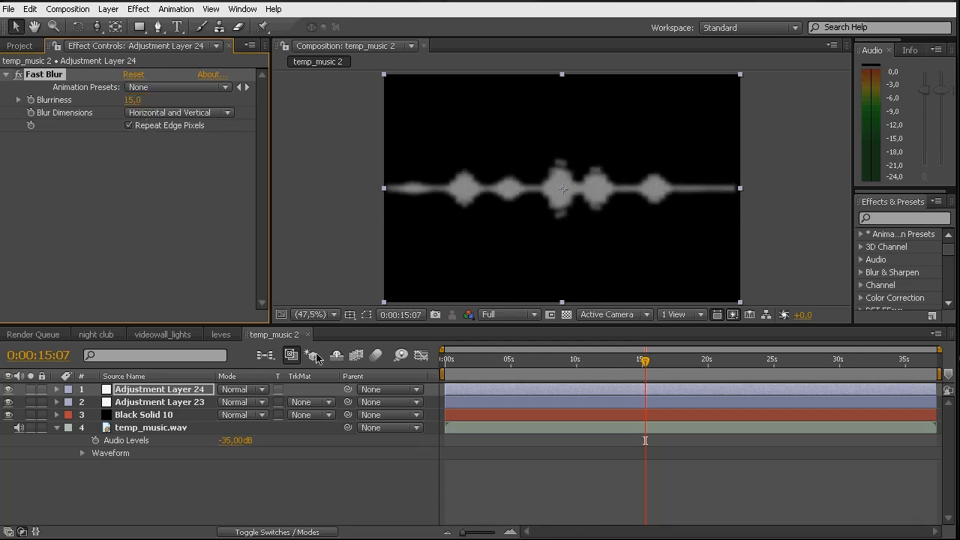
pyautogui.click(167, 114)
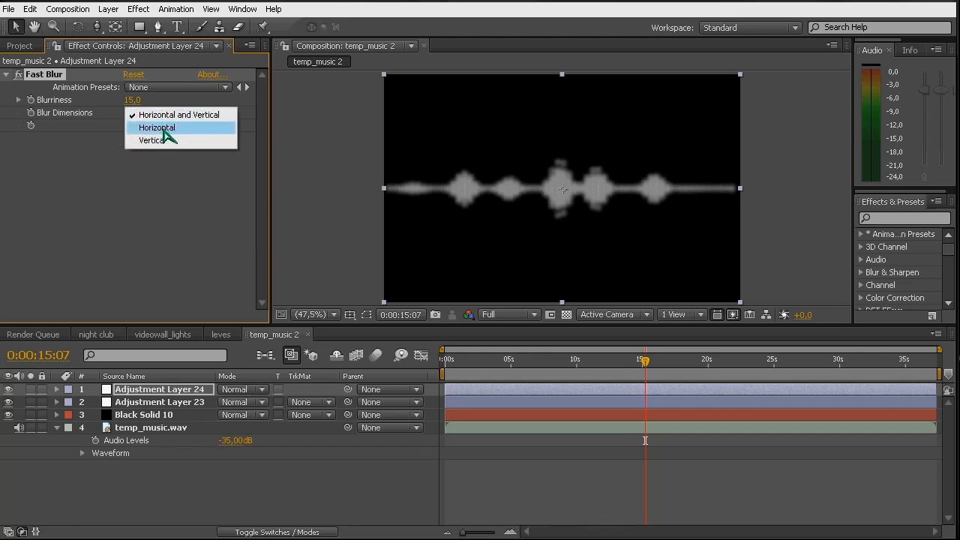
pyautogui.click(164, 130)
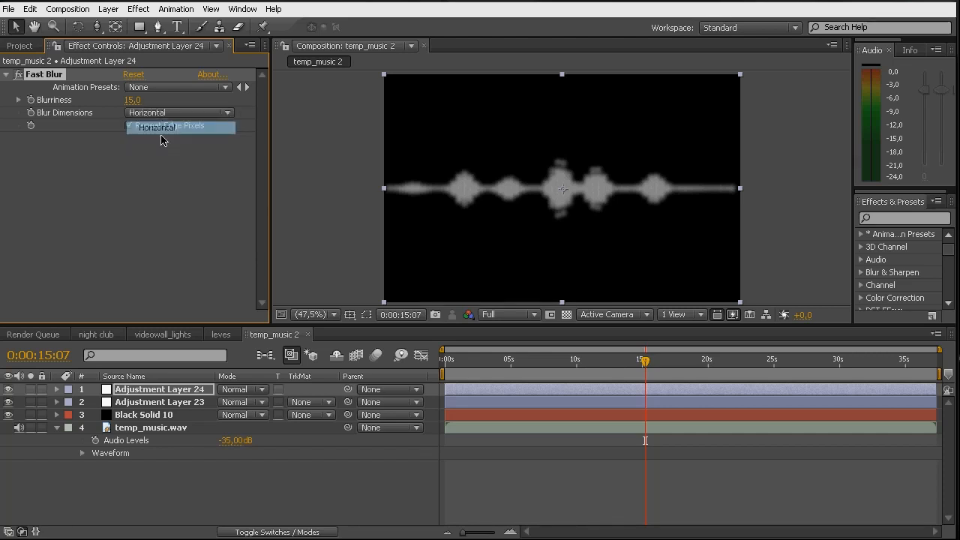
# Step: Give the blur adjustment layer a rectangular mask and lower its upper edge to about mid-height so it covers the lower half
pyautogui.click(138, 390)
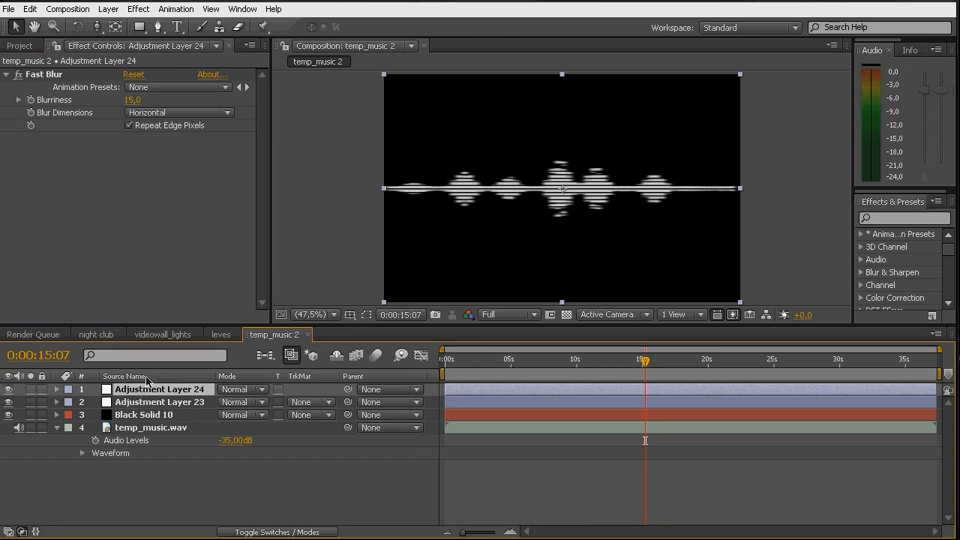
pyautogui.press('F2')
pyautogui.click(366, 316)
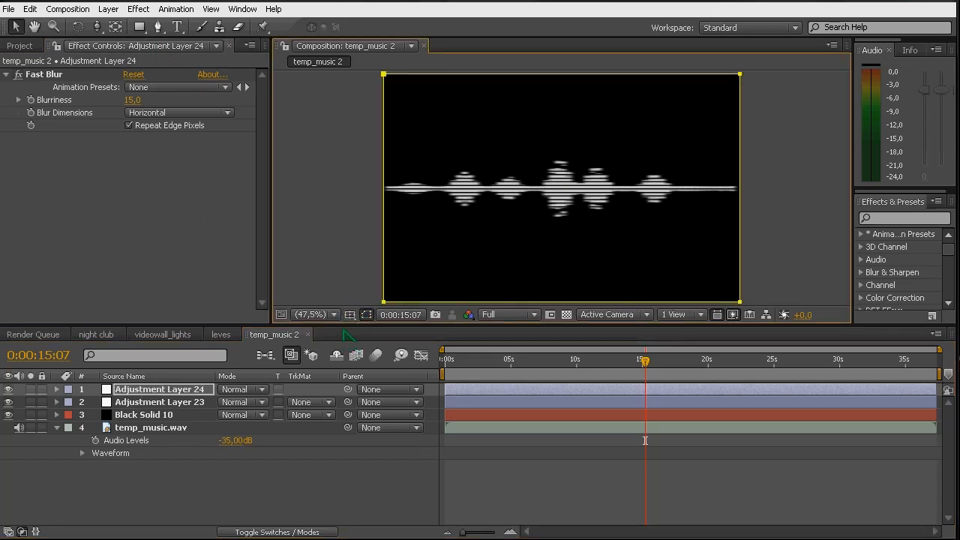
pyautogui.click(545, 90)
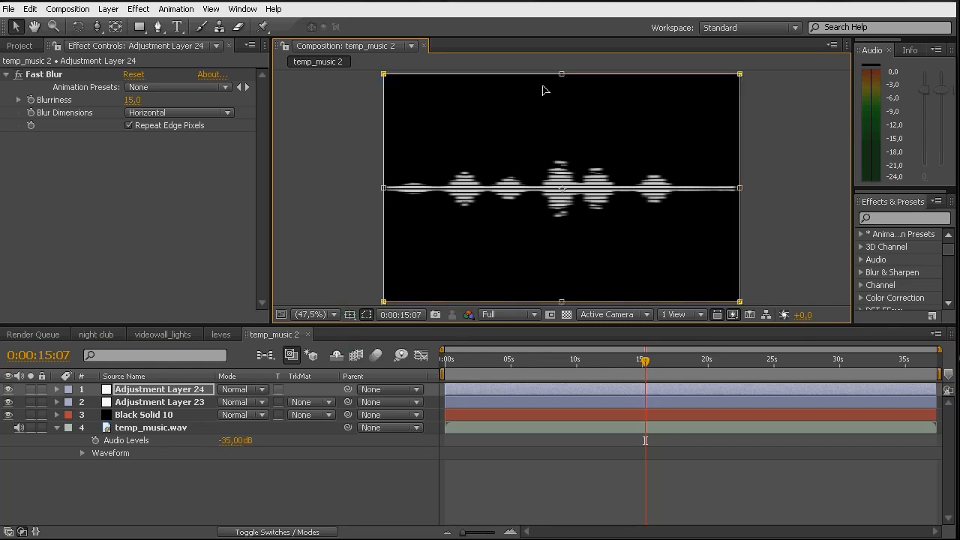
pyautogui.moveTo(561, 74); pyautogui.dragTo(562, 191)
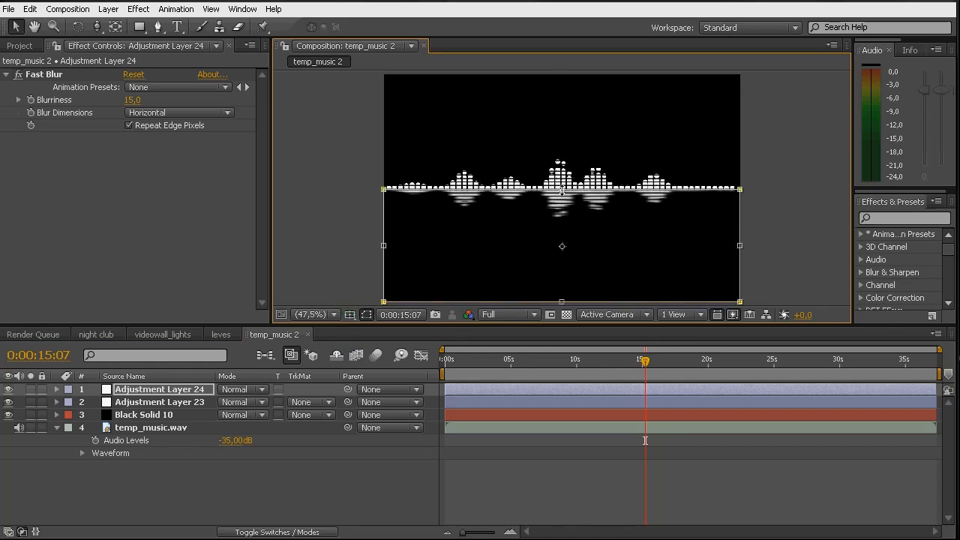
# Step: Show the title/action-safe guides and align the mask's upper edge precisely with the spectrum's horizontal centre line
pyautogui.click(350, 314)
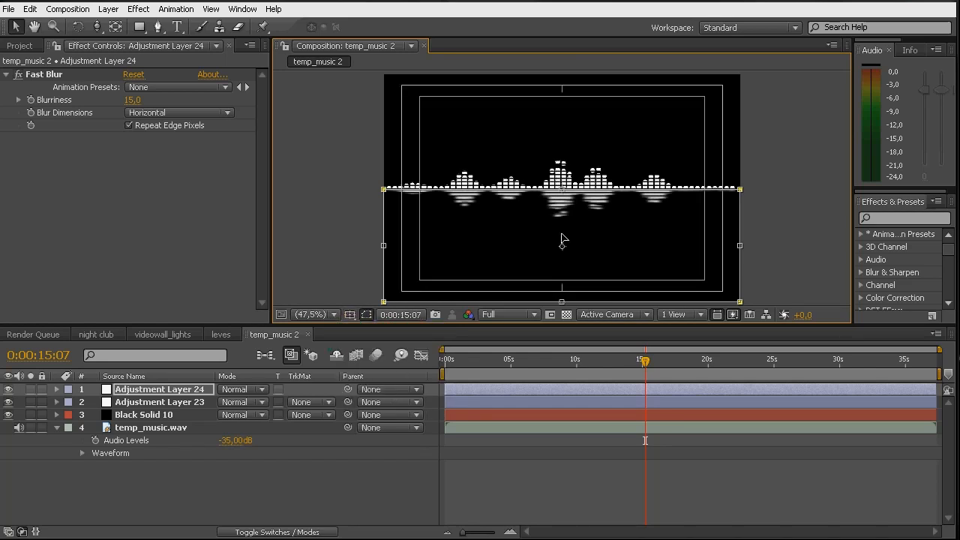
pyautogui.scroll(5, 563, 197)
pyautogui.moveTo(561, 200); pyautogui.dragTo(561, 189)
pyautogui.click(313, 315)
pyautogui.click(318, 400)
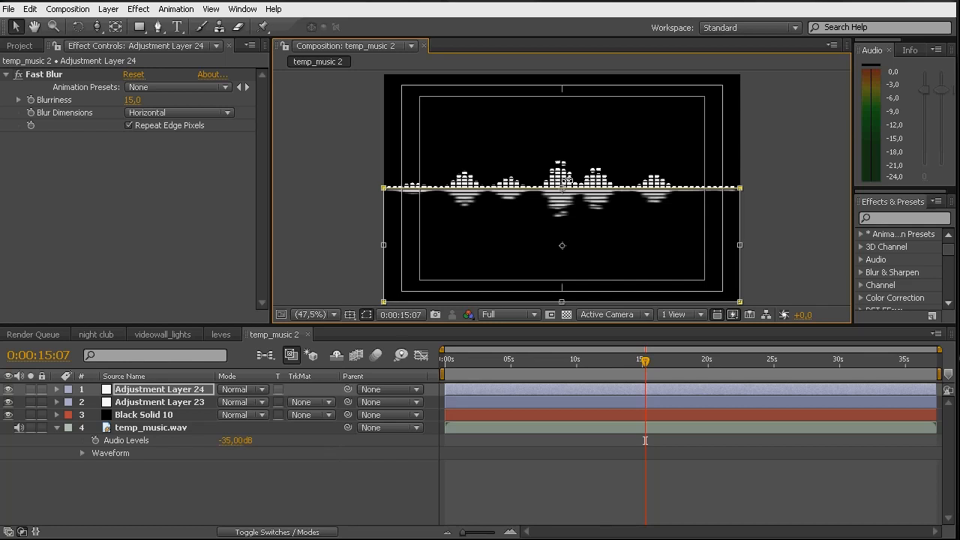
# Step: Feather the blur adjustment layer's mask by 10 pixels vertically only, with the horizontal and vertical feather values unlinked
pyautogui.click(166, 391)
pyautogui.press('f')
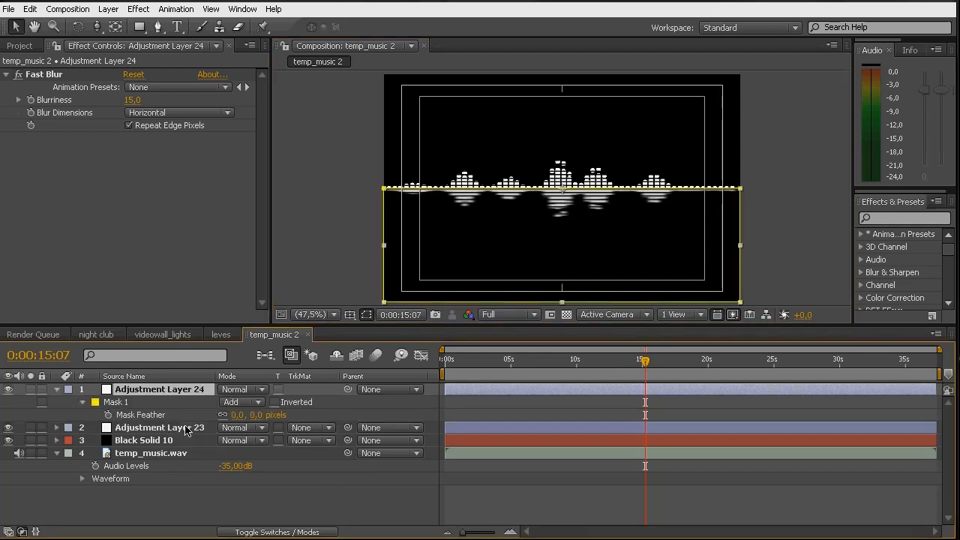
pyautogui.click(224, 415)
pyautogui.click(256, 416)
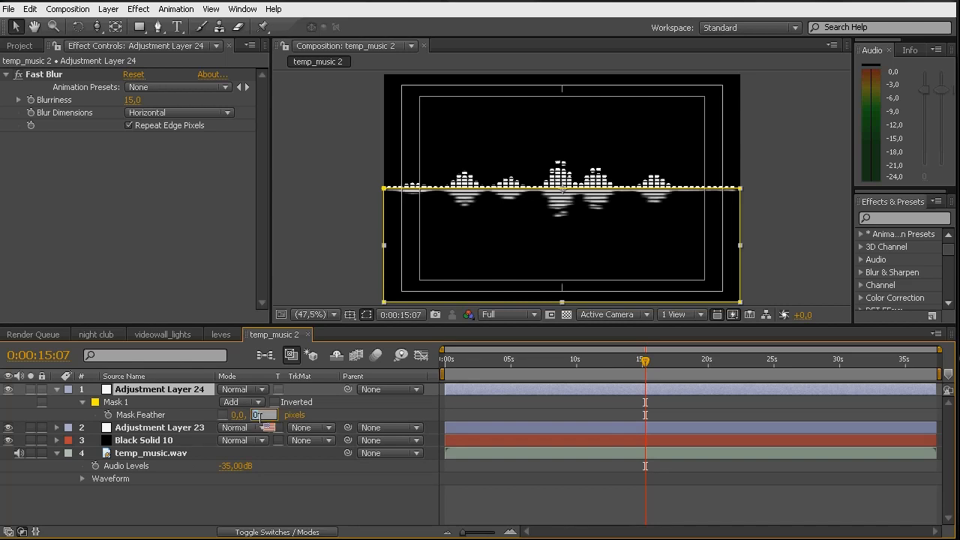
pyautogui.write('10')
pyautogui.press('Return')
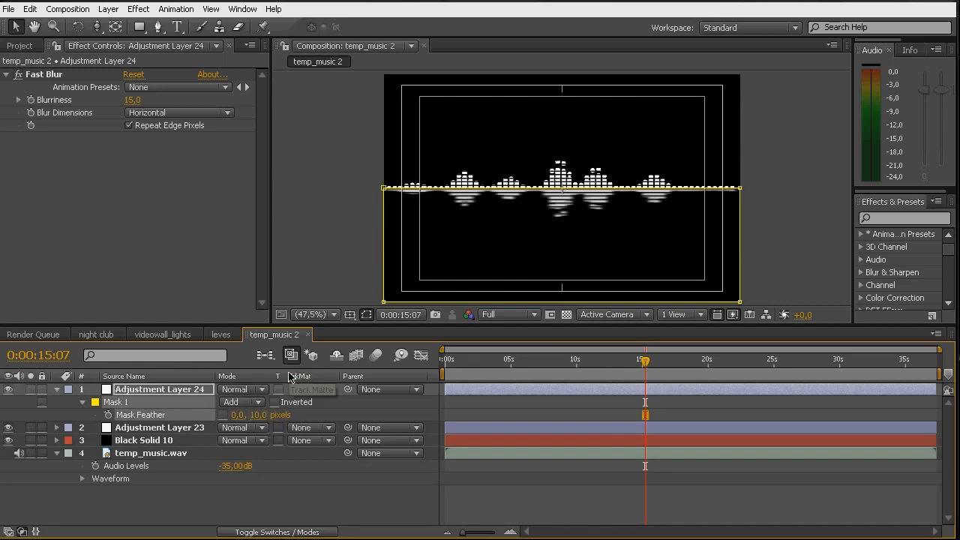
# Step: Rename the Fast Blur adjustment layer "blur" and the Venetian Blinds adjustment layer "blinds"
pyautogui.click(151, 391)
pyautogui.press('Return')
pyautogui.write('blur')
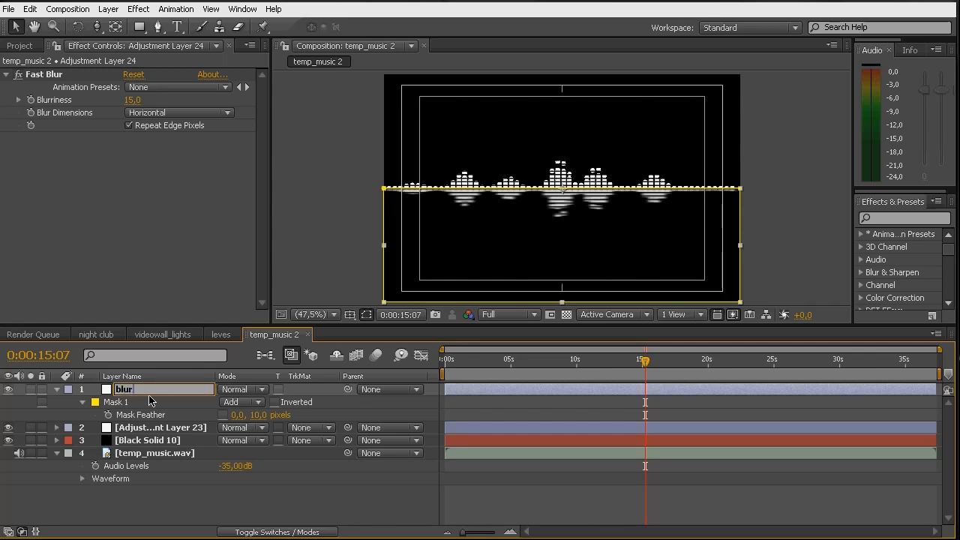
pyautogui.press('Return')
pyautogui.click(132, 429)
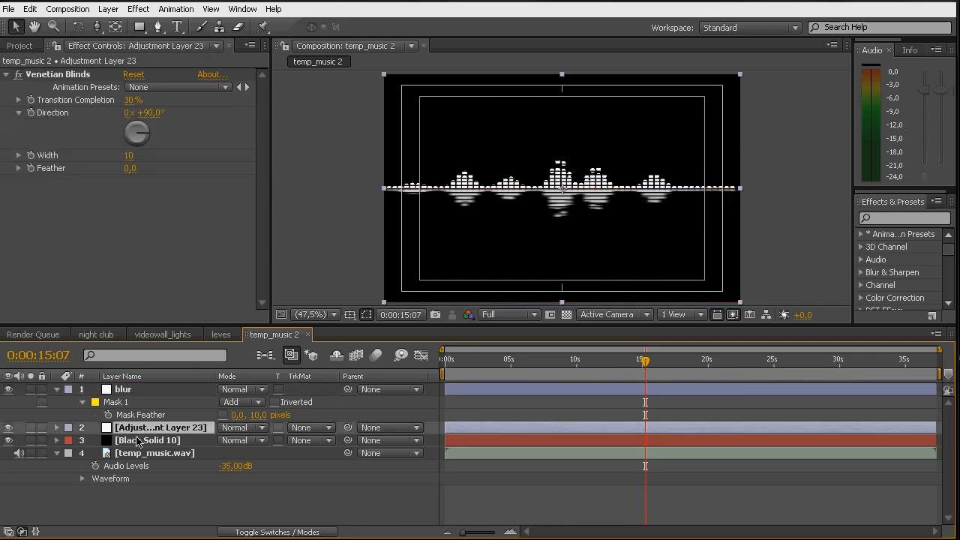
pyautogui.press('Return')
pyautogui.write('blin')
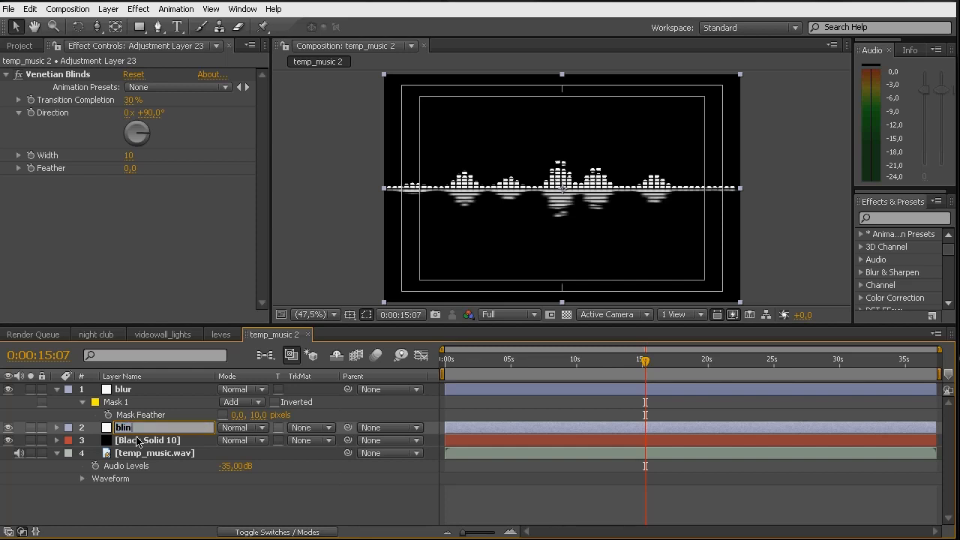
pyautogui.write('ds')
pyautogui.press('Return')
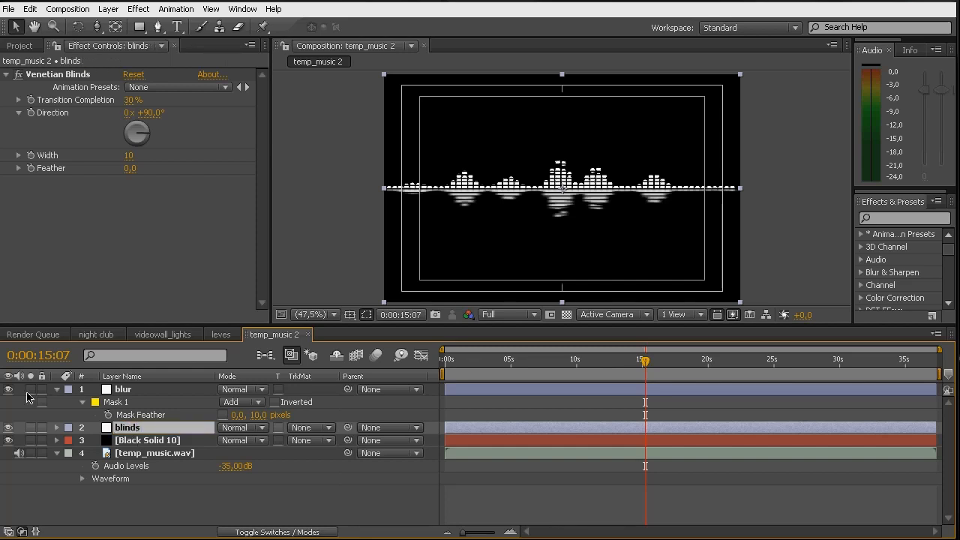
# Step: Collapse the blur layer's properties, deselect all layers and save the project
pyautogui.click(56, 390)
pyautogui.click(81, 462)
pyautogui.hotkey('ctrl', 's')
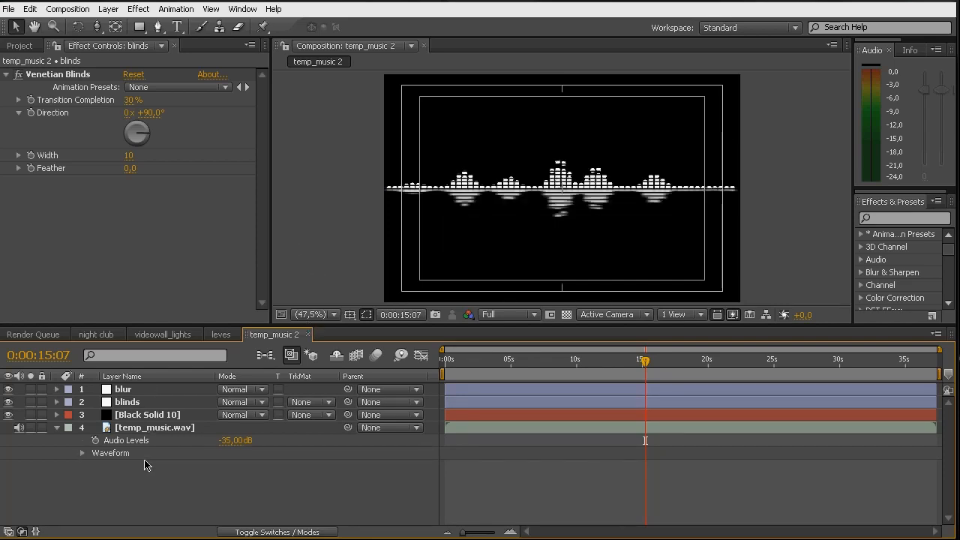
# Step: Add a third adjustment layer on top of the stack and name it "glow"
pyautogui.hotkey('ctrl', 'alt', 'y')
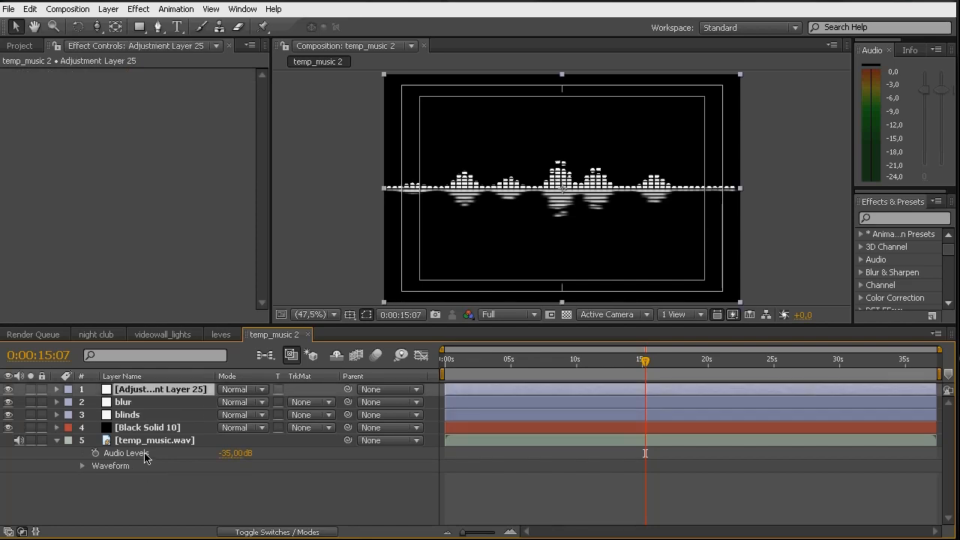
pyautogui.press('Return')
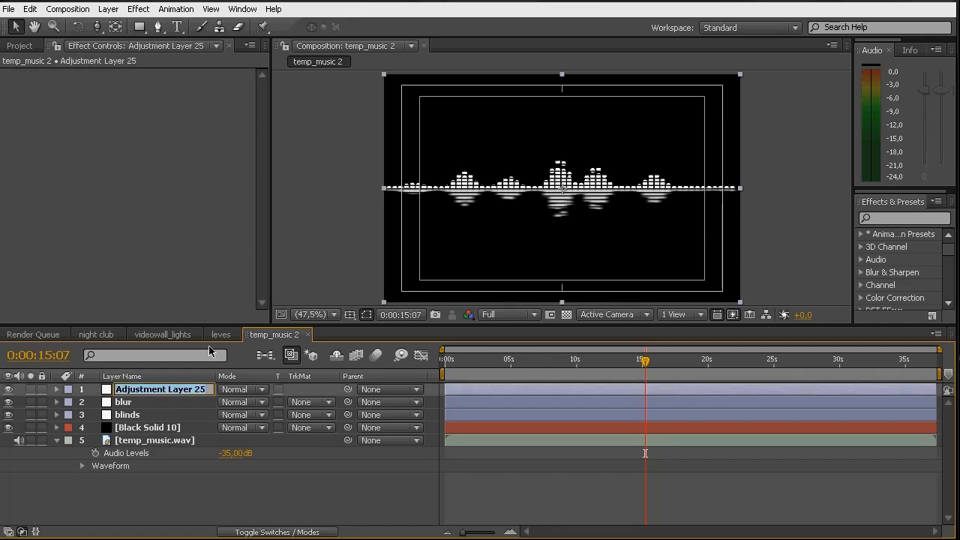
pyautogui.write('glow')
pyautogui.press('Return')
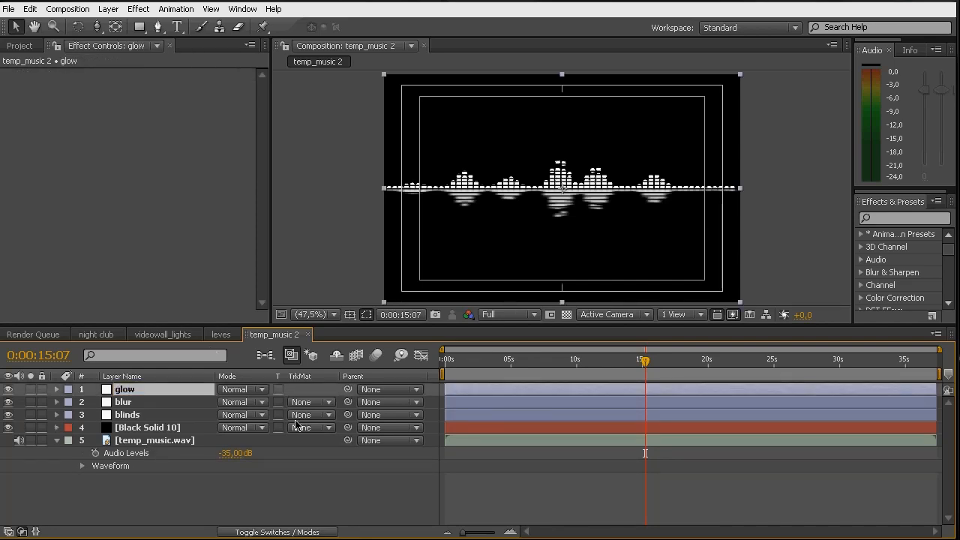
# Step: Apply the Stylize Glow effect to the glow layer and set its Glow Radius to 25
pyautogui.click(138, 8)
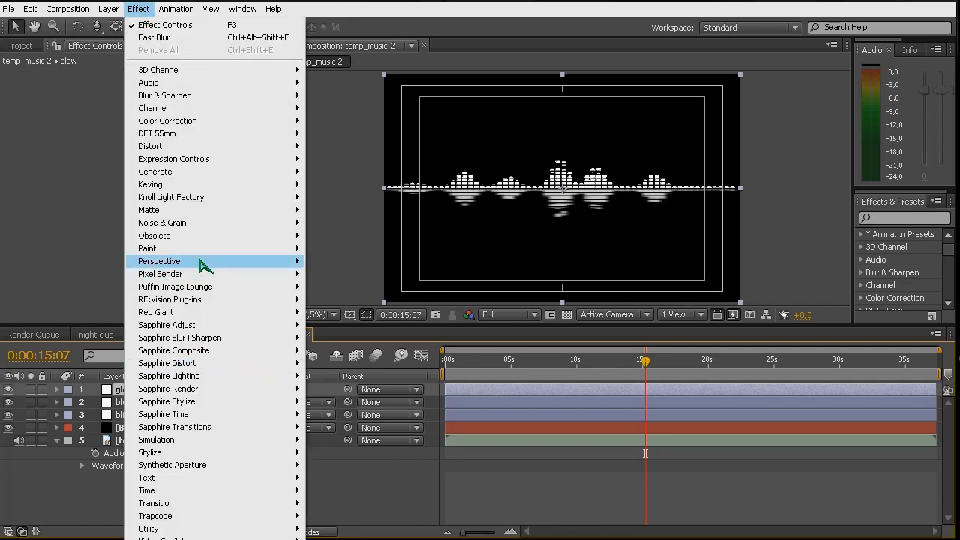
pyautogui.moveTo(186, 289)
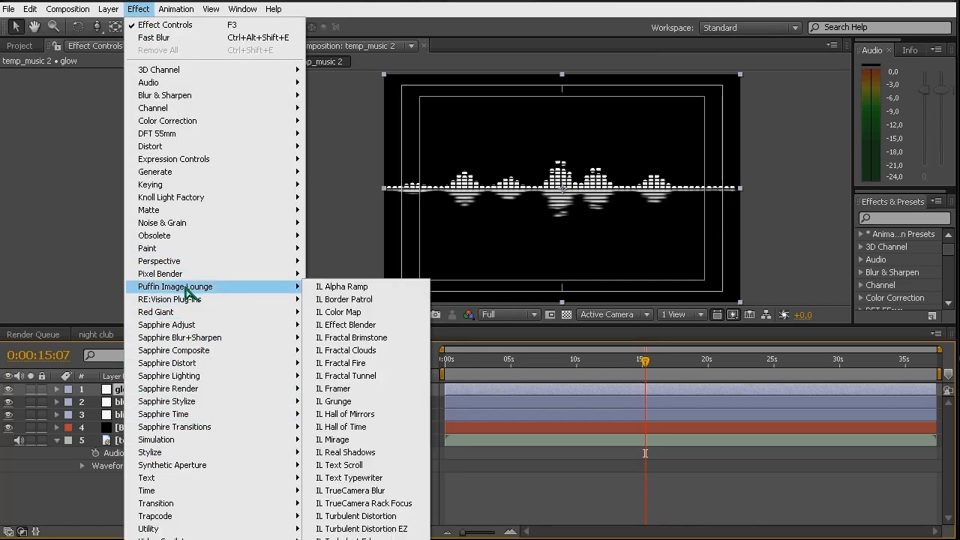
pyautogui.moveTo(201, 456)
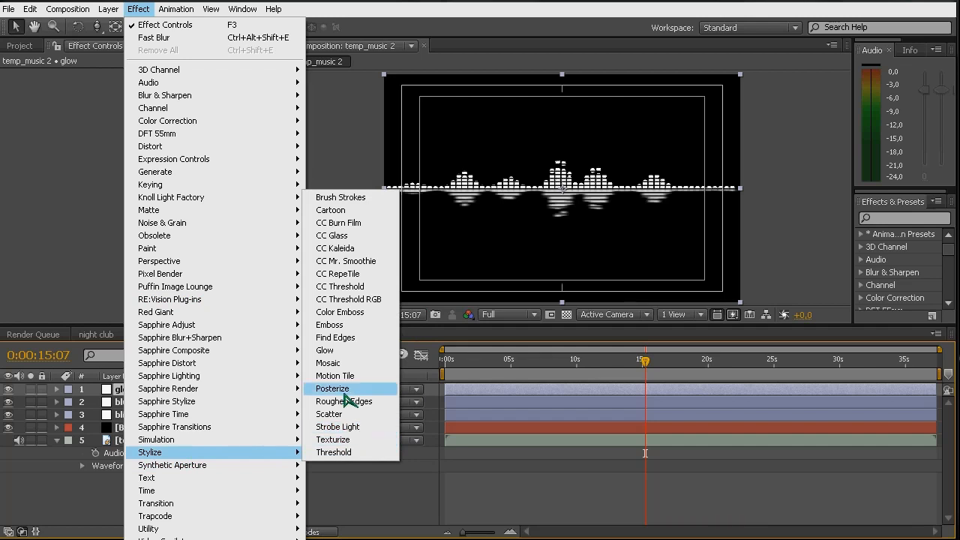
pyautogui.click(327, 350)
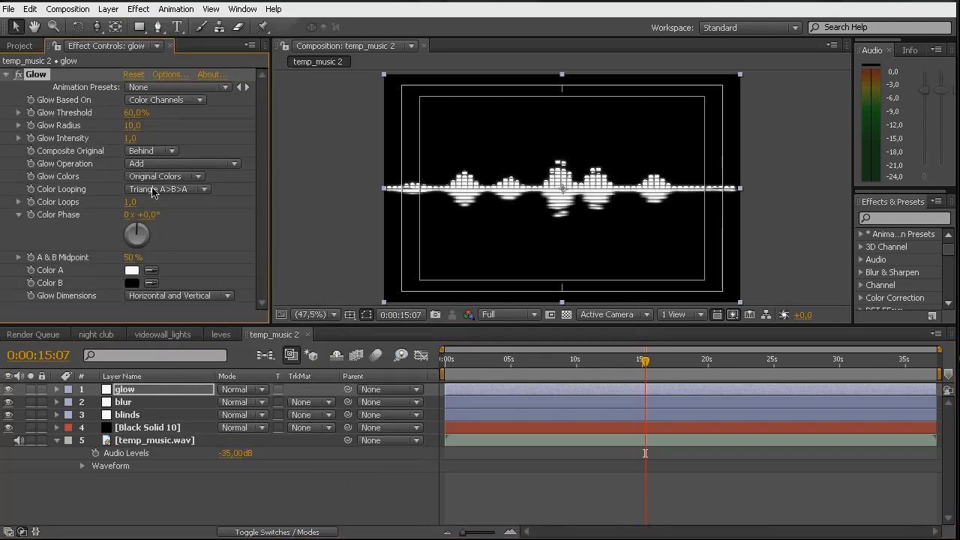
pyautogui.moveTo(132, 128); pyautogui.dragTo(141, 129)
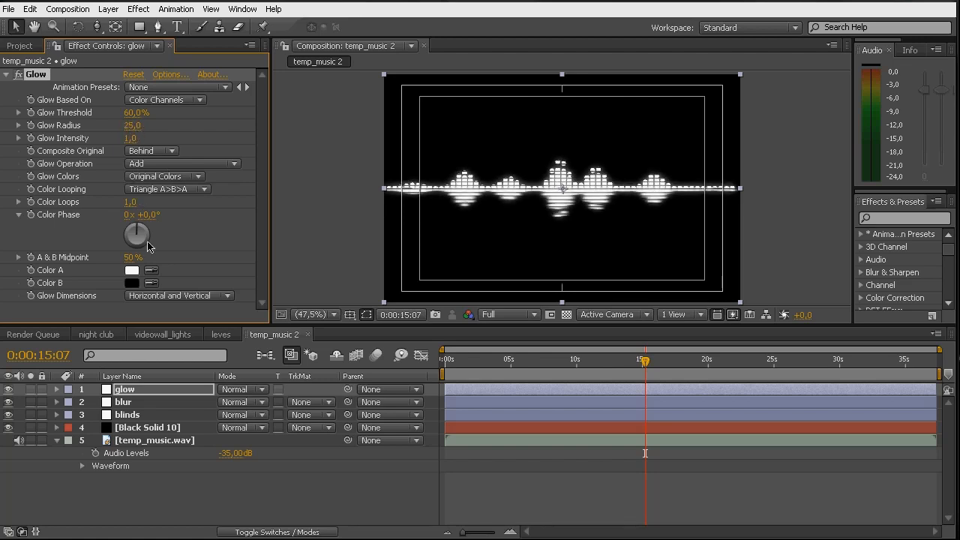
# Step: Rename the temp_music 2 composition "levels" in its composition settings
pyautogui.click(21, 46)
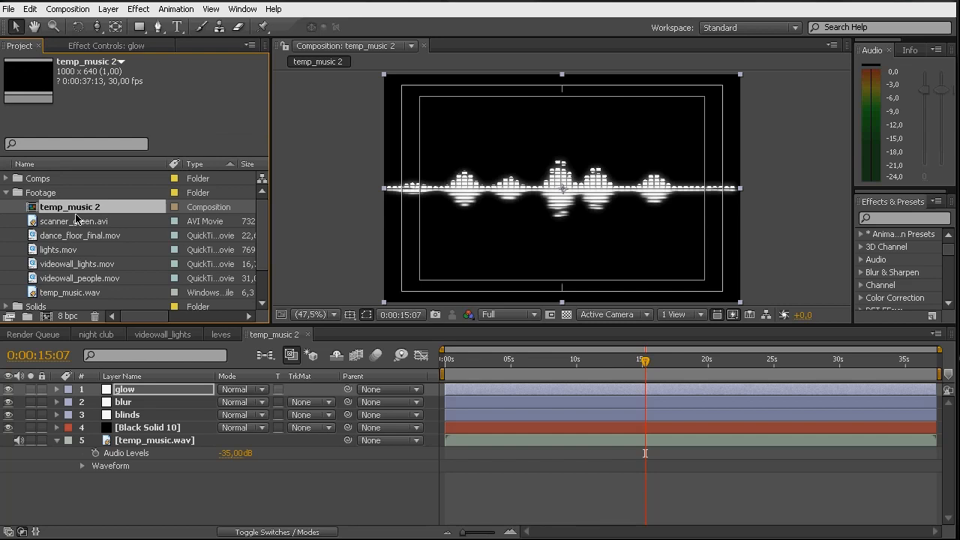
pyautogui.click(210, 507)
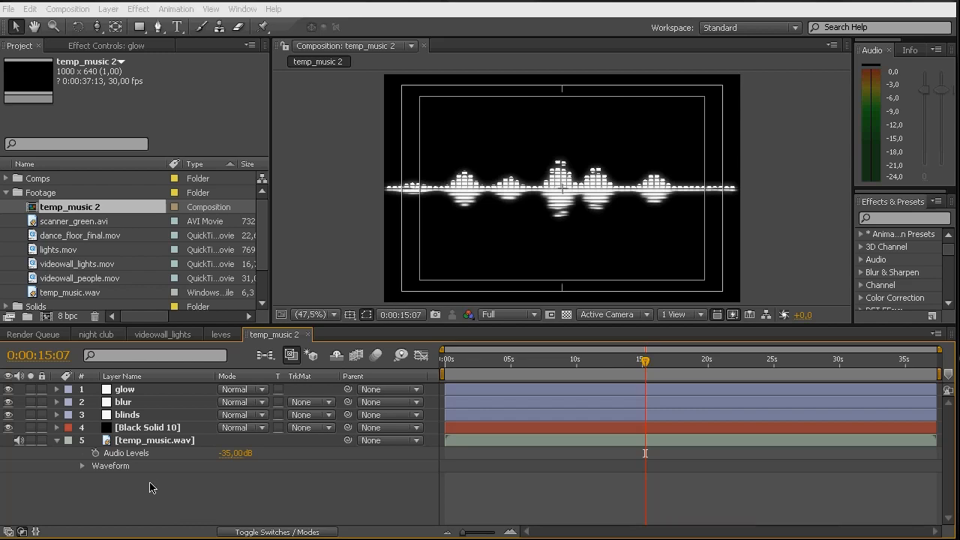
pyautogui.hotkey('ctrl', 'k')
pyautogui.write('levels')
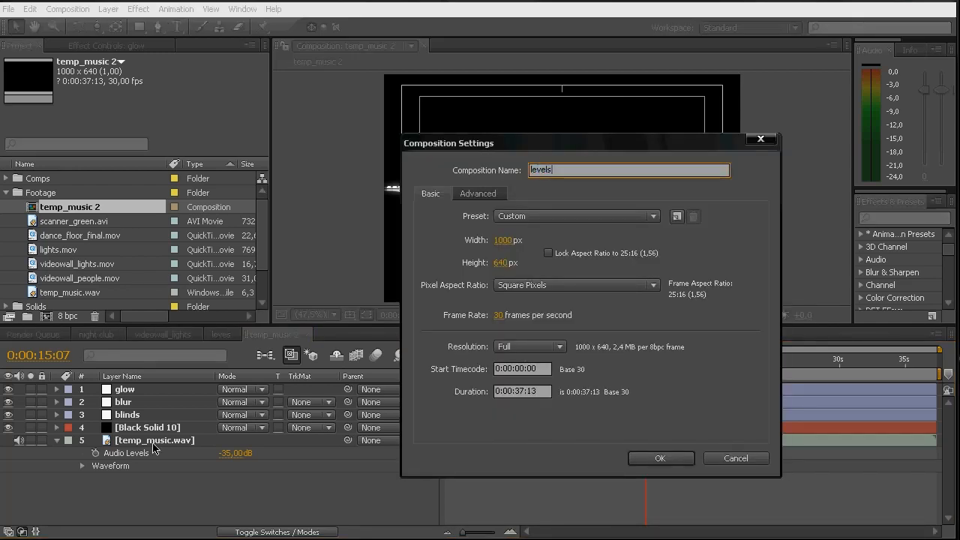
pyautogui.press('Return')
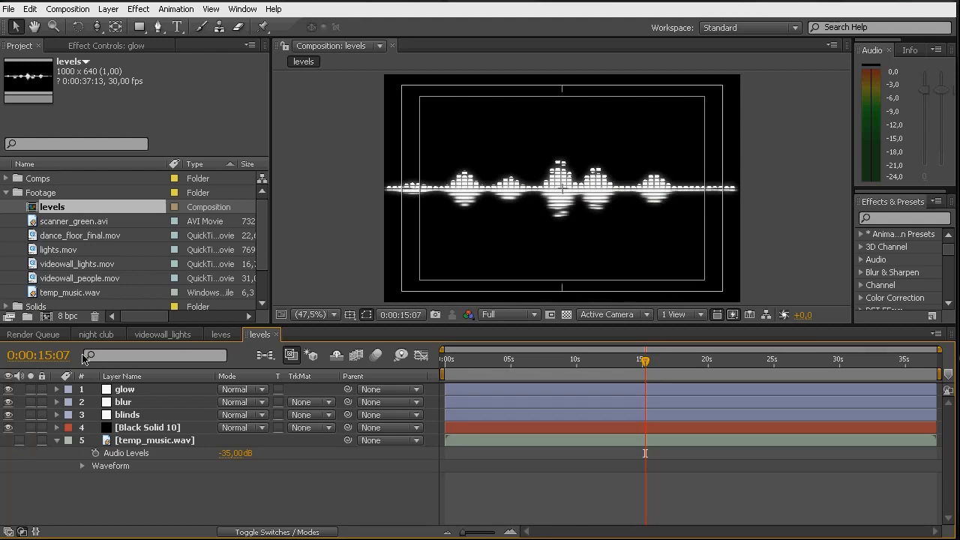
# Step: Place the levels composition in the night club composition below videowall_lights and make it a 3D layer
pyautogui.click(99, 334)
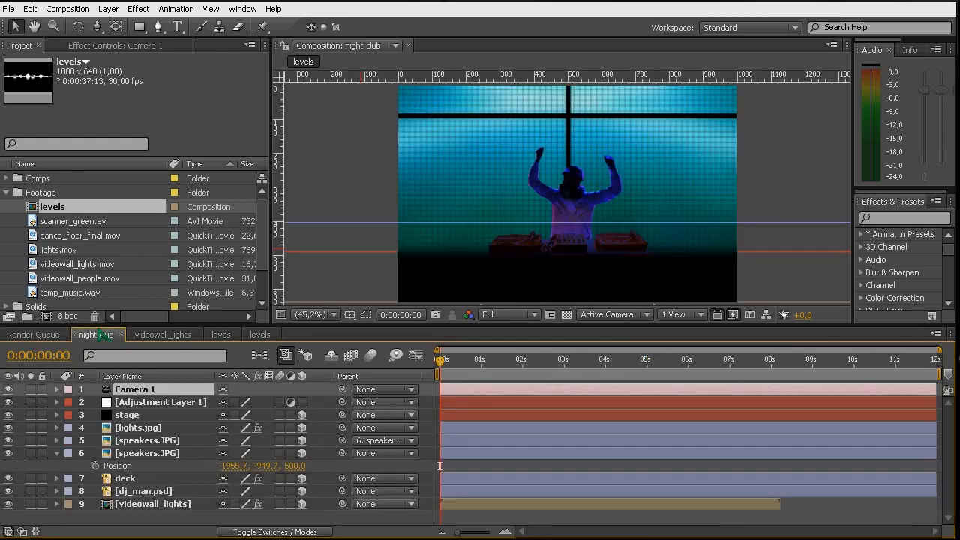
pyautogui.moveTo(49, 209)
pyautogui.mouseDown()
pyautogui.moveTo(89, 249)
pyautogui.moveTo(132, 516)
pyautogui.mouseUp()
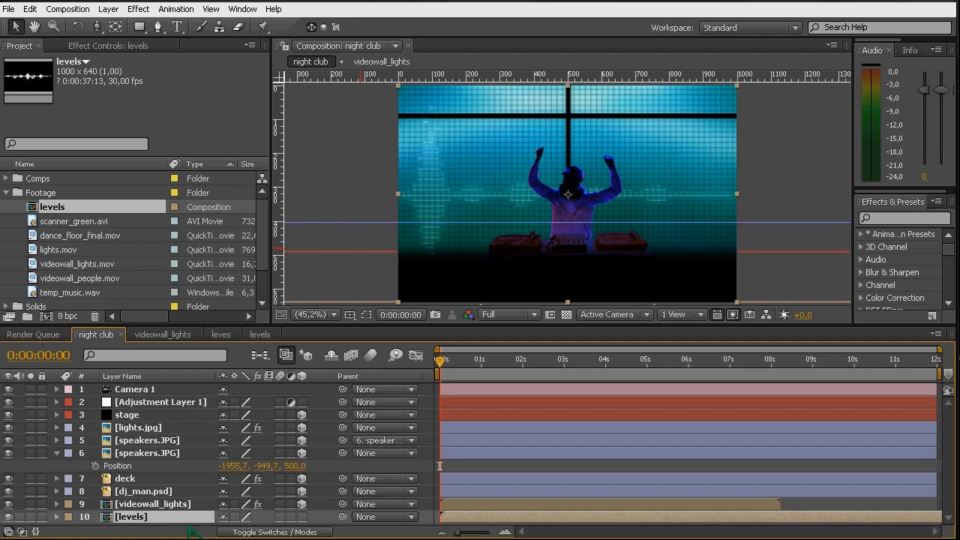
pyautogui.click(302, 517)
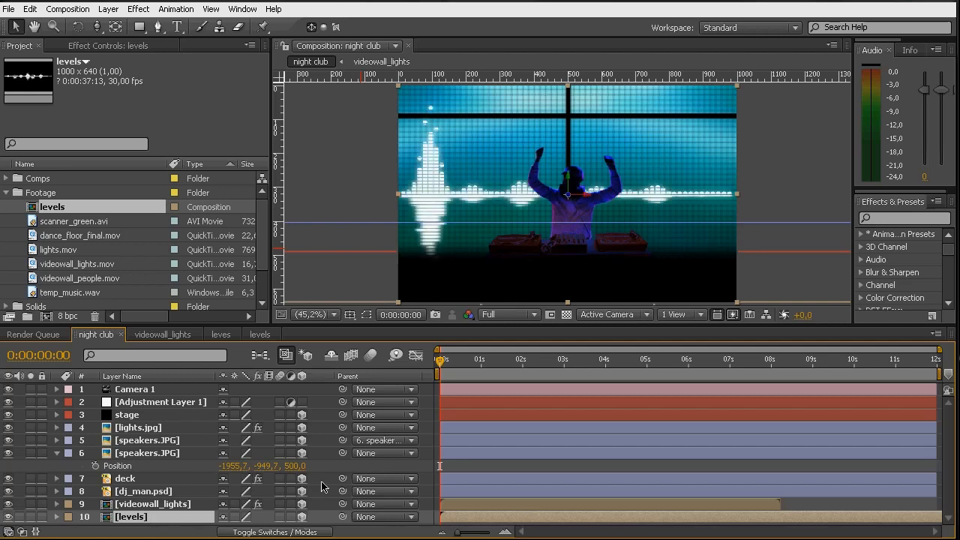
# Step: In Custom View 1, rotate the levels layer about its vertical axis until it stands perpendicular to the video wall
pyautogui.click(619, 317)
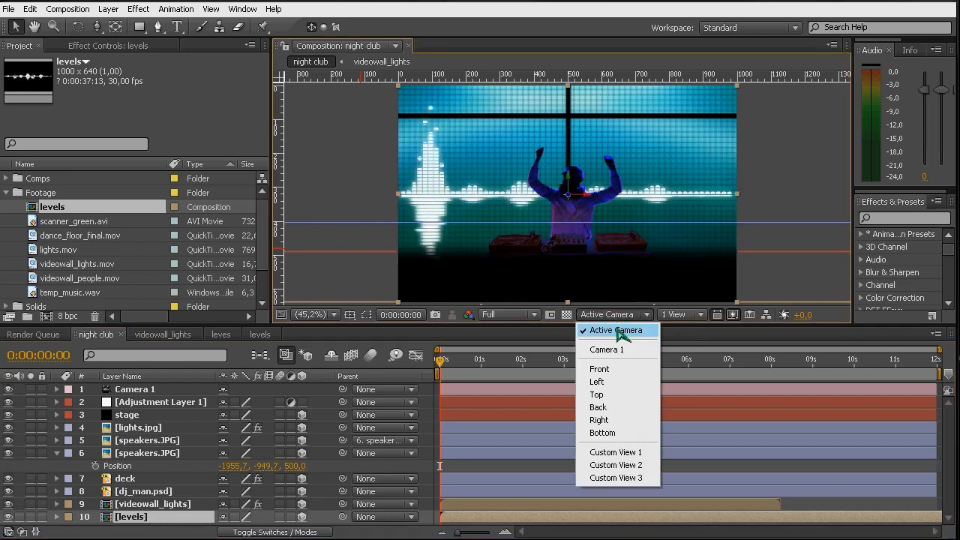
pyautogui.click(612, 452)
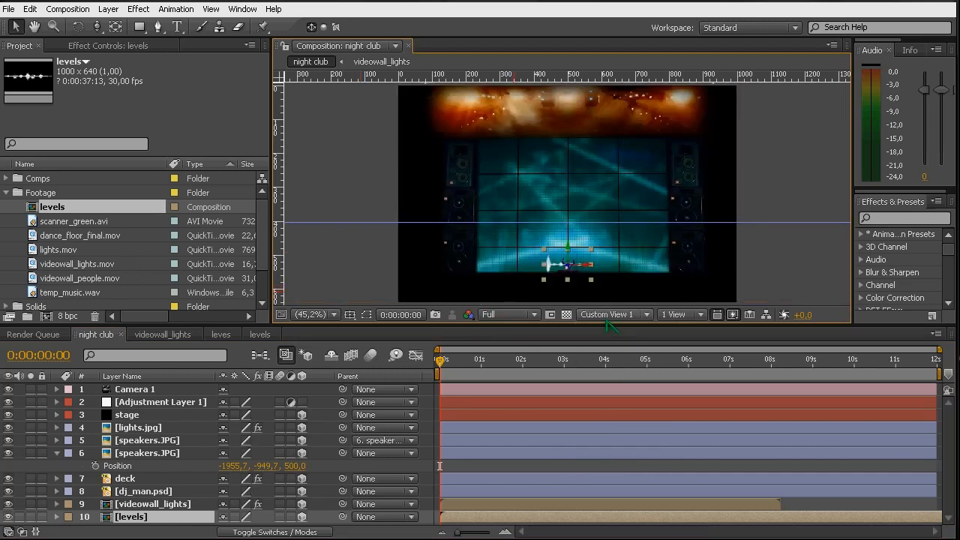
pyautogui.click(152, 533)
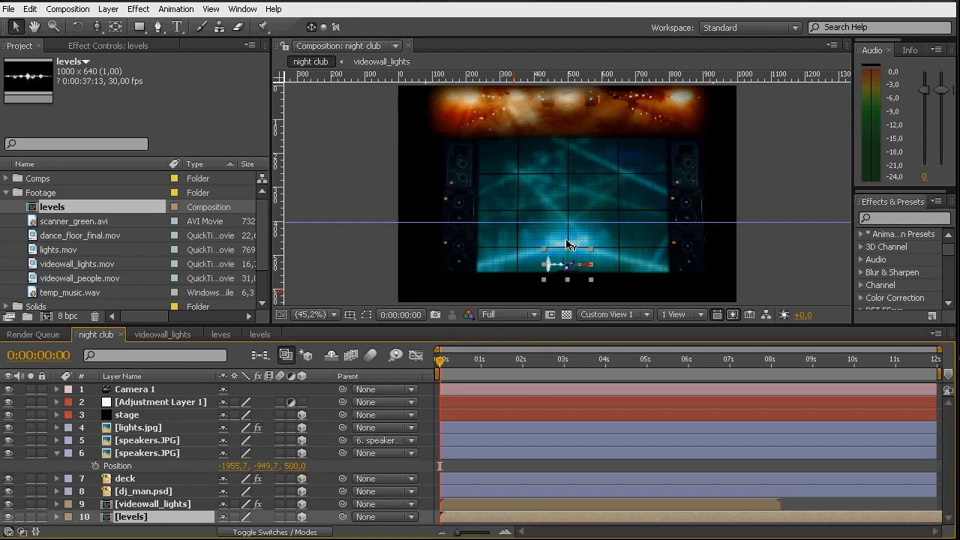
pyautogui.press('w')
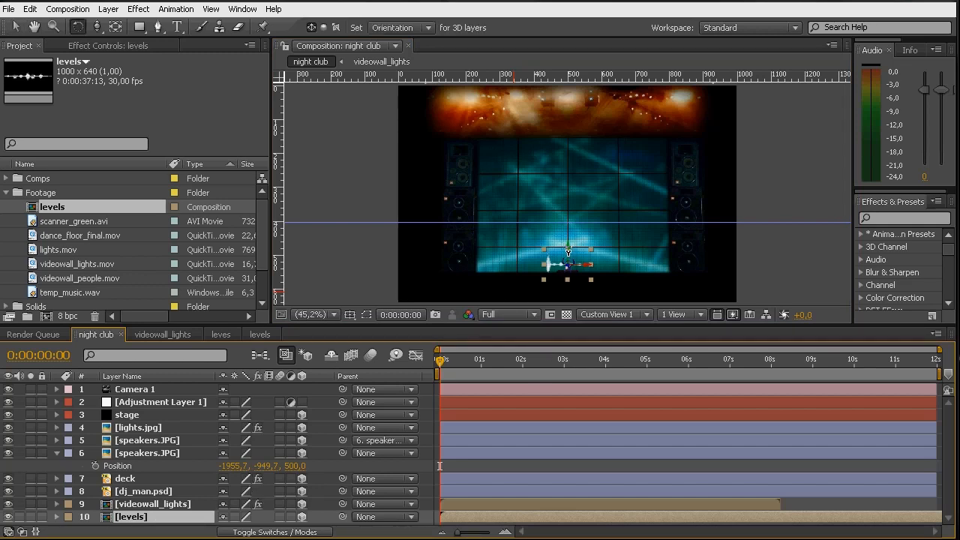
pyautogui.moveTo(570, 254); pyautogui.dragTo(569, 278)
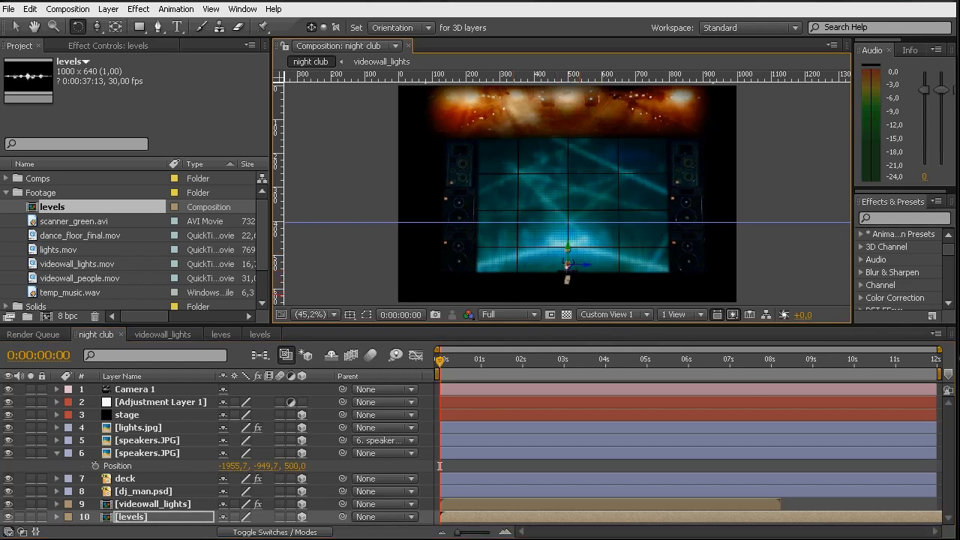
# Step: In the Top view, reveal the levels layer's Position and Scale and set its X position to -2904, at the video wall's left end
pyautogui.click(604, 318)
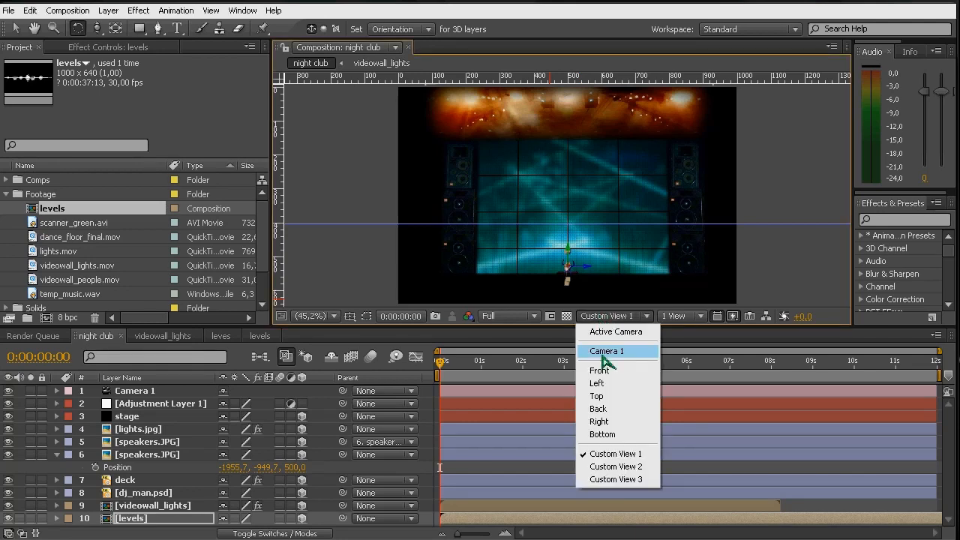
pyautogui.click(597, 396)
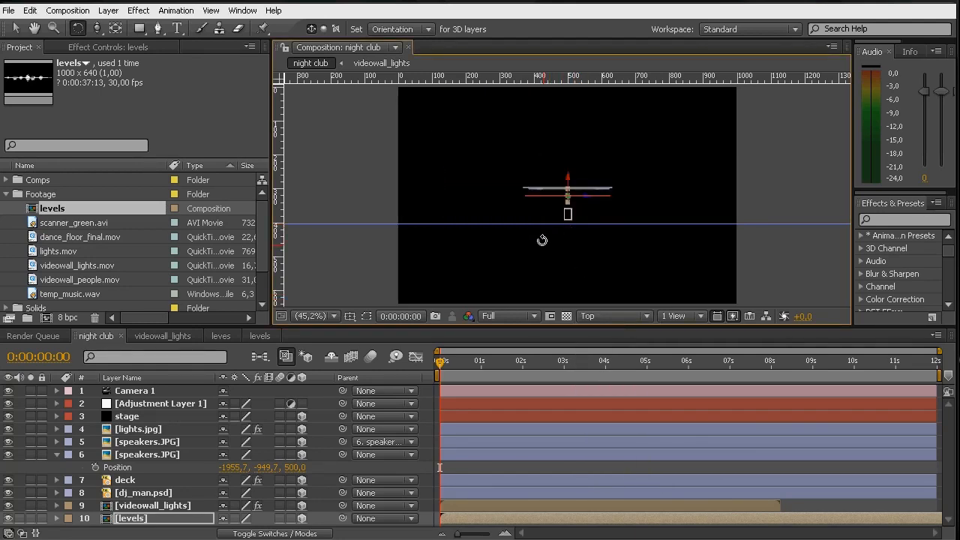
pyautogui.press('c')
pyautogui.moveTo(561, 226); pyautogui.dragTo(565, 171)
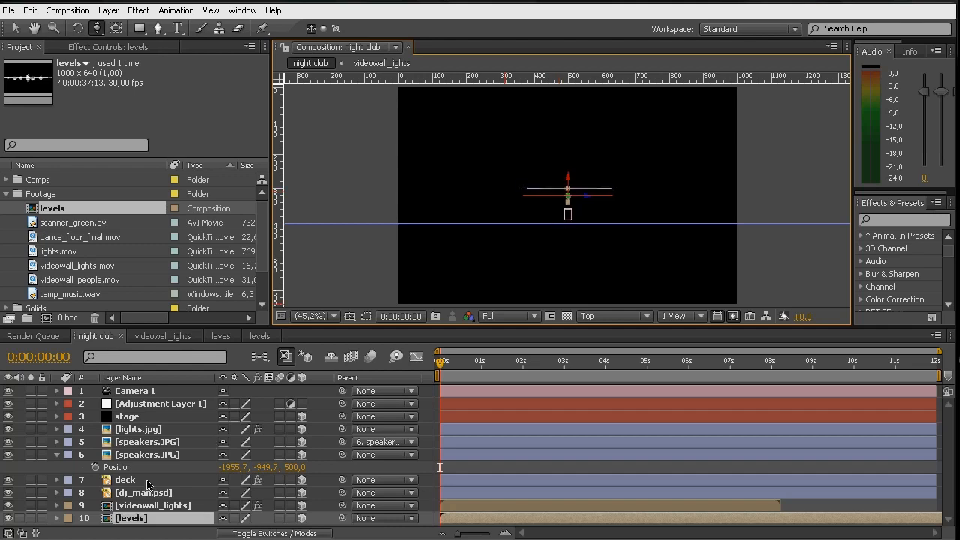
pyautogui.click(137, 520)
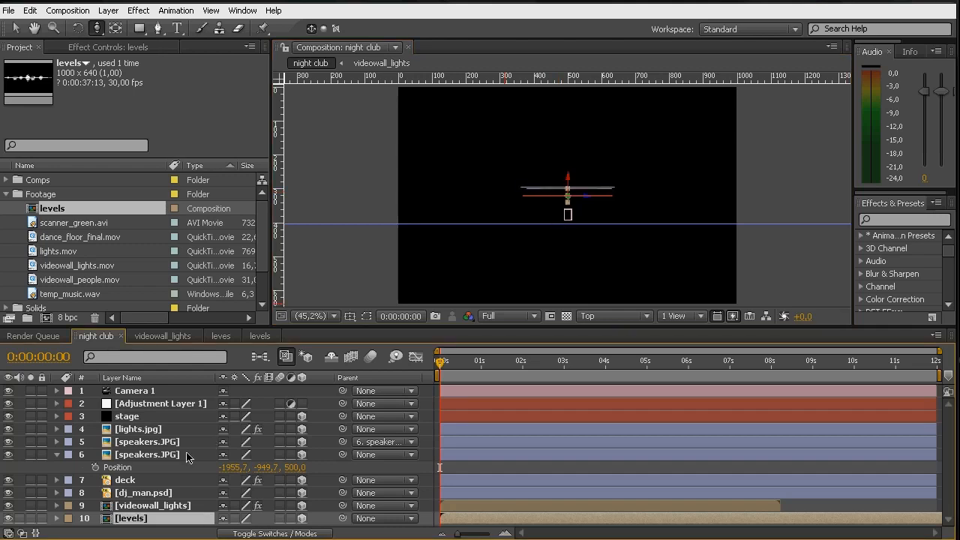
pyautogui.press('p')
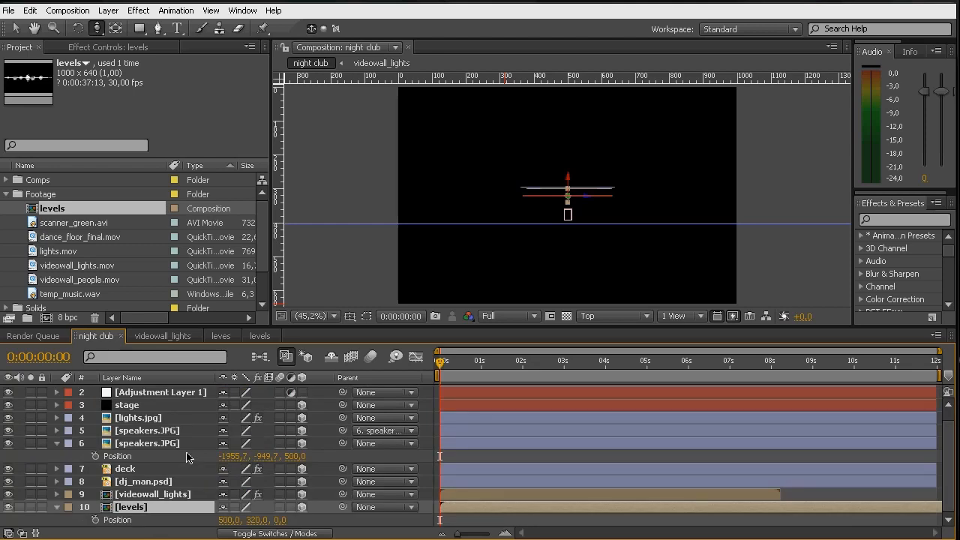
pyautogui.hotkey('shift', 's')
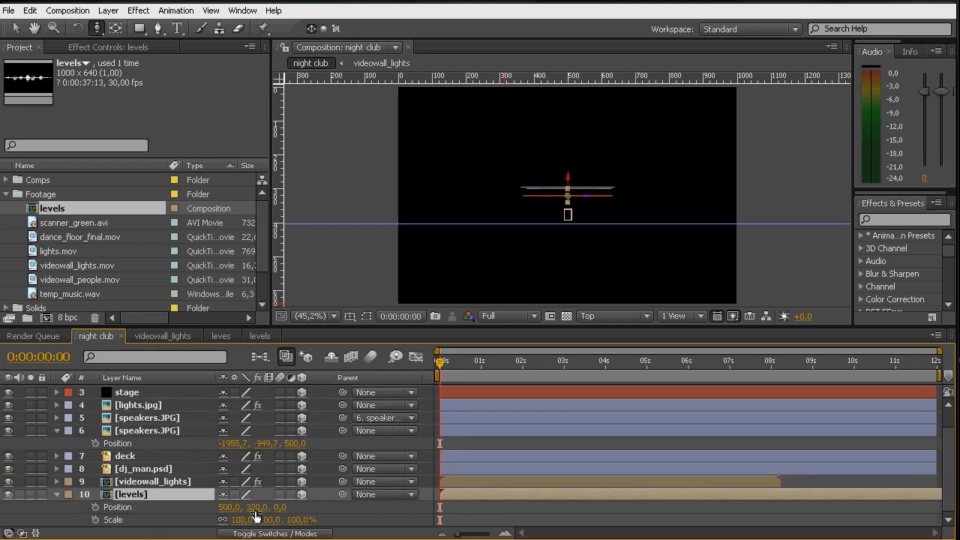
pyautogui.moveTo(256, 510); pyautogui.dragTo(79, 510)
pyautogui.hotkey('ctrl', 'z')
pyautogui.moveTo(226, 509); pyautogui.dragTo(138, 512)
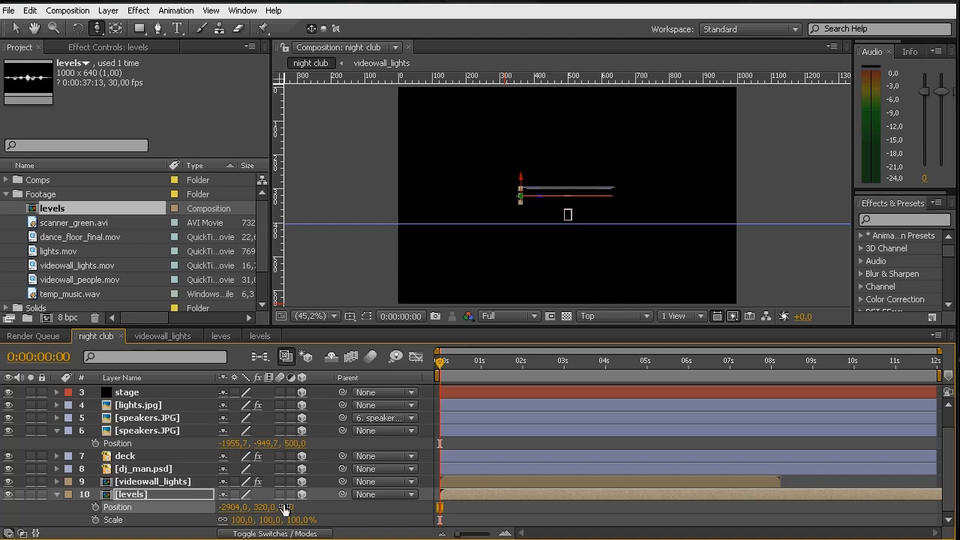
# Step: Scale the levels layer to 700% and set its Z position to -2858 so it extends forward from the video wall
pyautogui.moveTo(236, 520); pyautogui.dragTo(625, 506)
pyautogui.click(242, 520)
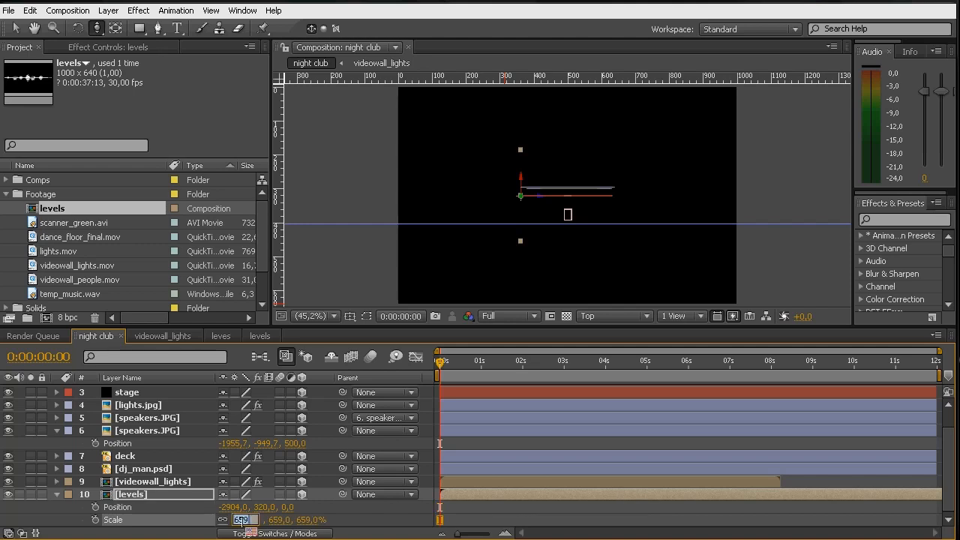
pyautogui.write('700')
pyautogui.press('Return')
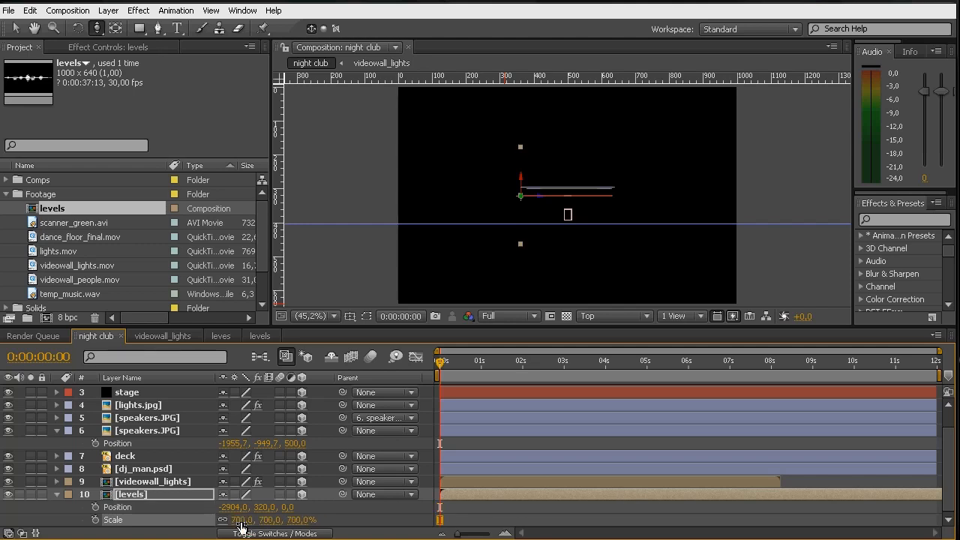
pyautogui.moveTo(288, 508); pyautogui.dragTo(92, 493)
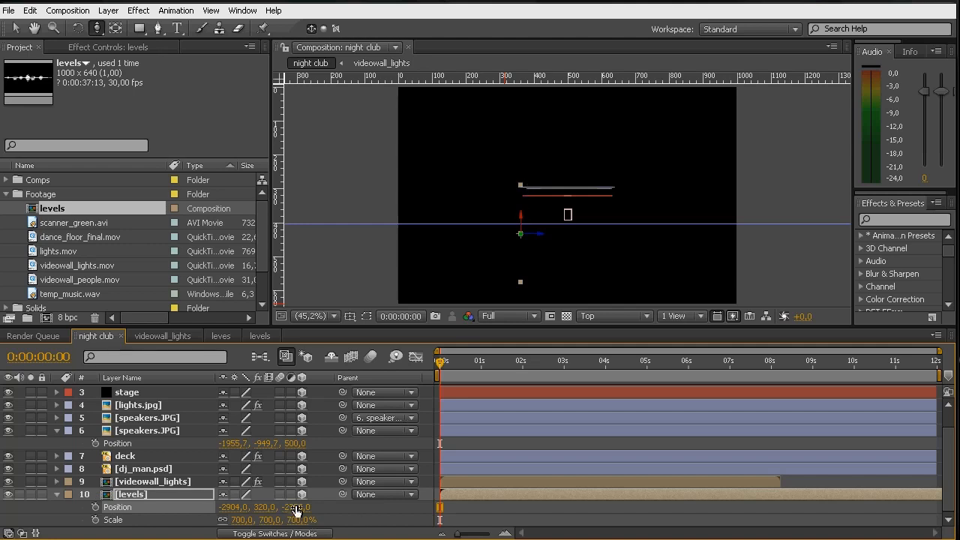
pyautogui.moveTo(291, 508); pyautogui.dragTo(216, 507)
# Step: In Custom View 1 at 0:00:01:03, lower the levels layer to a Y position of about 605.5
pyautogui.click(614, 317)
pyautogui.click(604, 353)
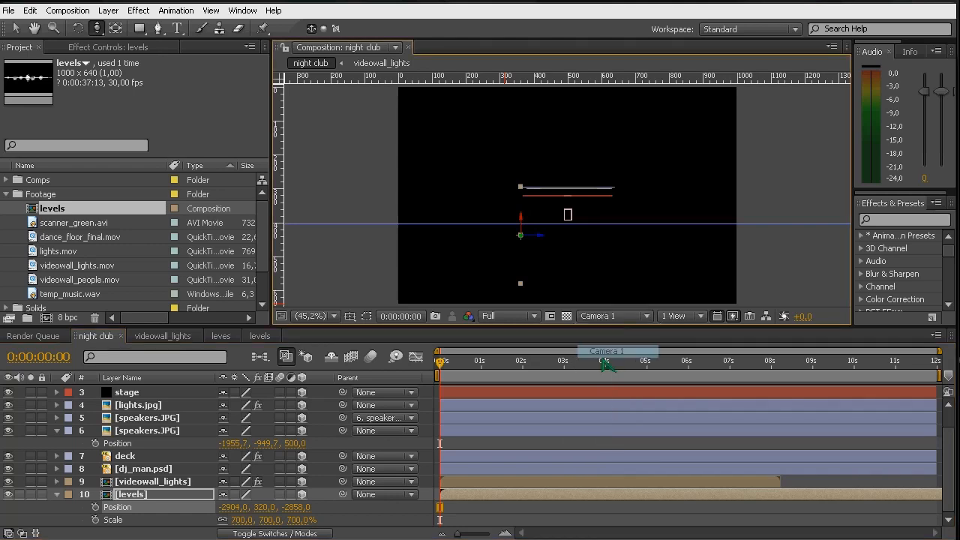
pyautogui.click(614, 316)
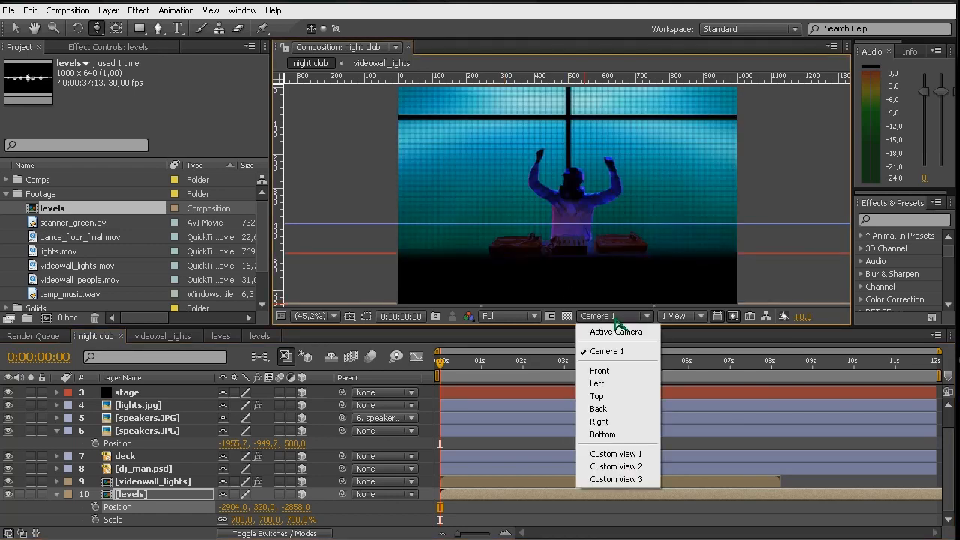
pyautogui.click(614, 454)
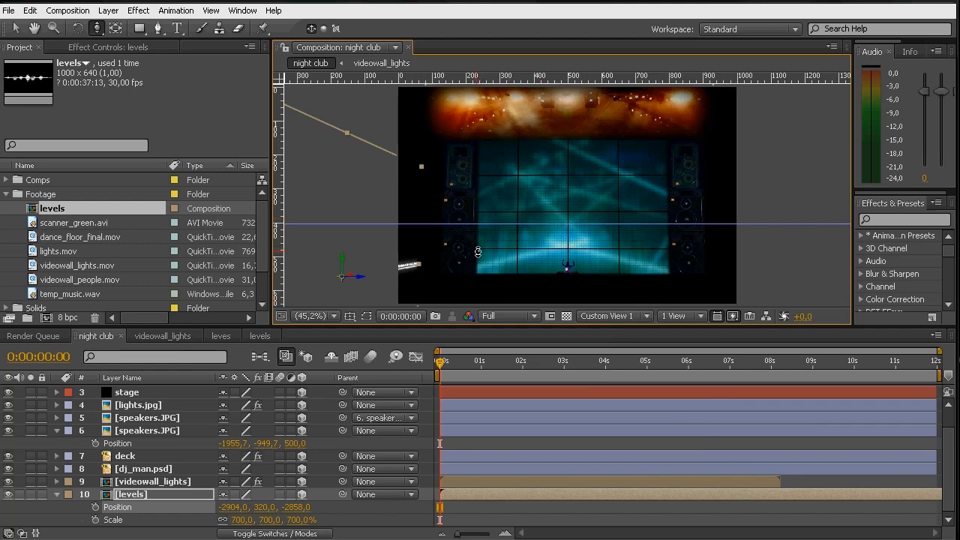
pyautogui.moveTo(460, 367); pyautogui.dragTo(485, 366)
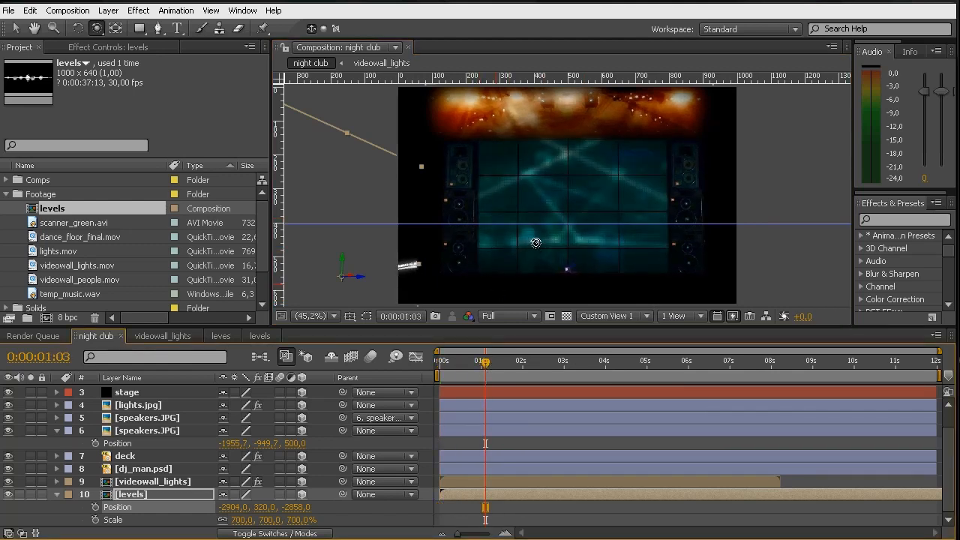
pyautogui.moveTo(534, 243); pyautogui.dragTo(570, 265)
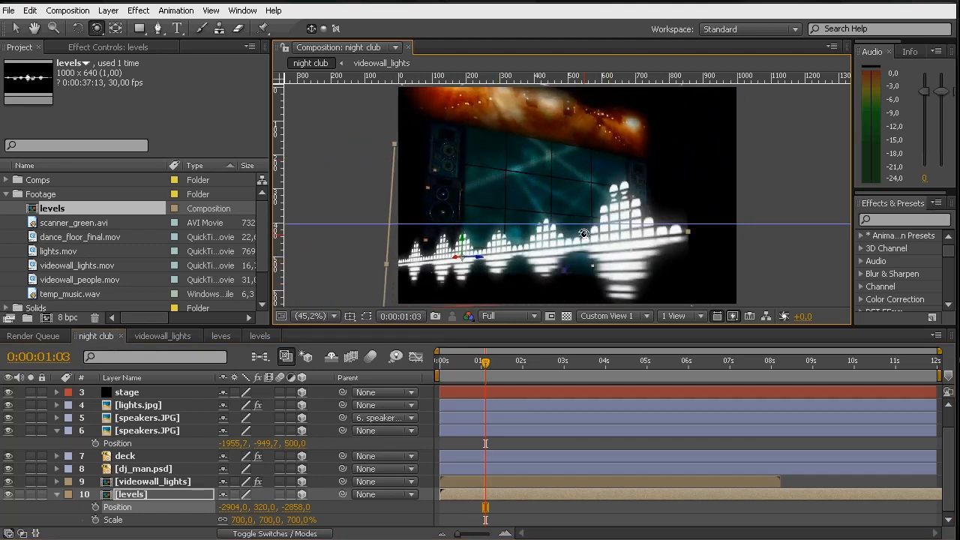
pyautogui.moveTo(548, 248); pyautogui.dragTo(460, 255)
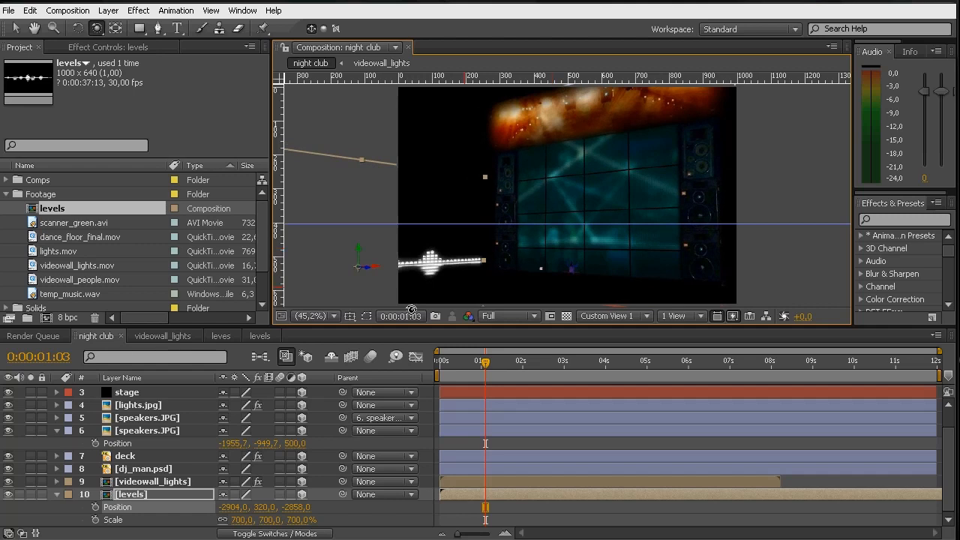
pyautogui.press('v')
pyautogui.moveTo(359, 260); pyautogui.dragTo(359, 347)
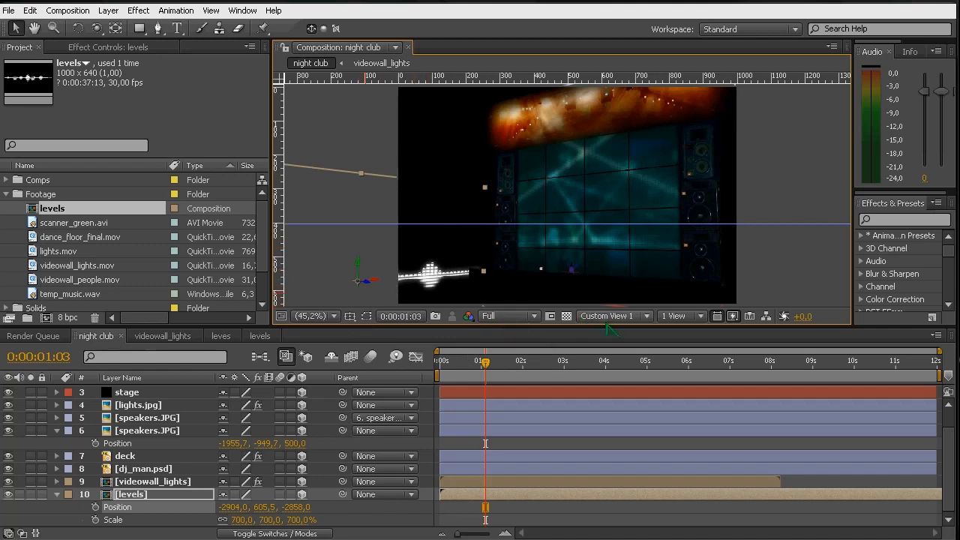
# Step: Duplicate the levels layer and move the copy to X position 3810, on the opposite side of the video wall
pyautogui.press('c')
pyautogui.moveTo(553, 253); pyautogui.dragTo(580, 277)
pyautogui.click(134, 494)
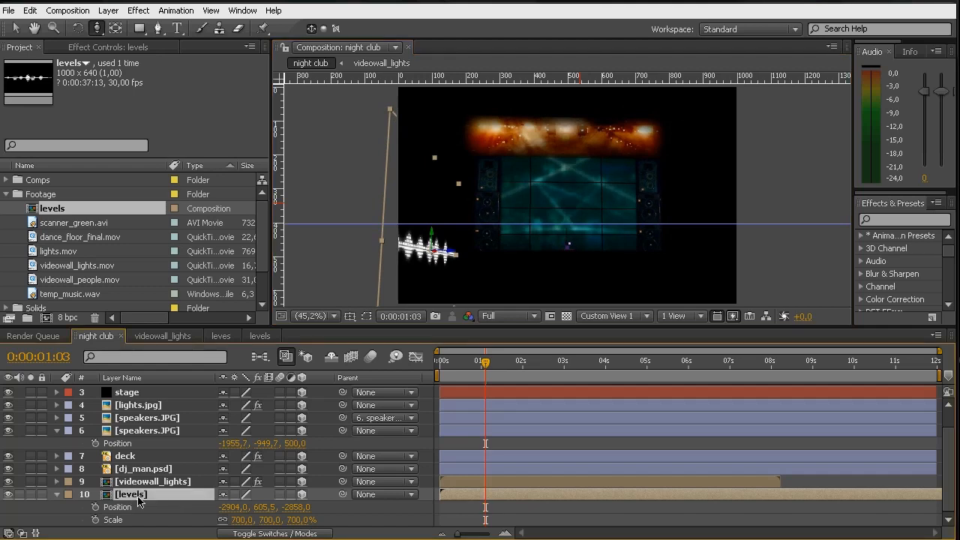
pyautogui.hotkey('ctrl', 'd')
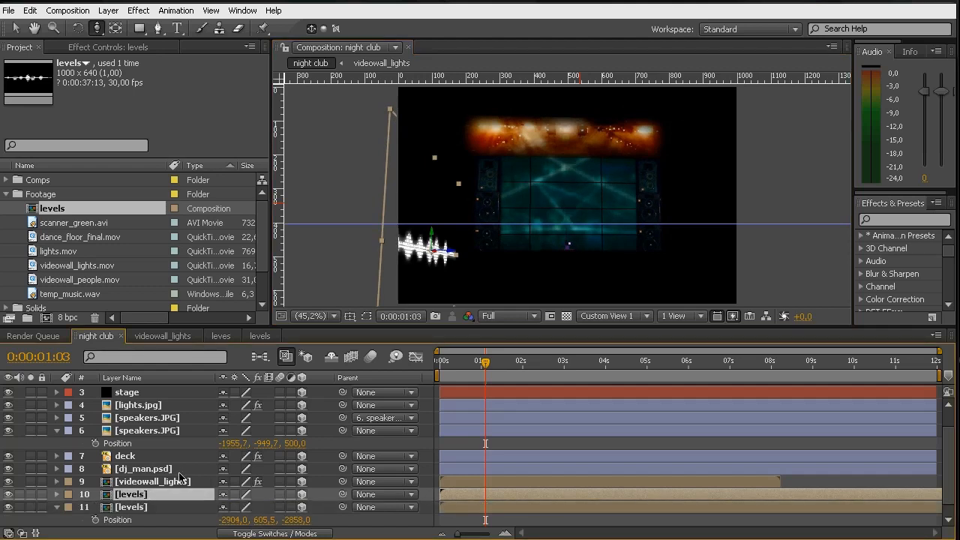
pyautogui.press('p')
pyautogui.moveTo(231, 510); pyautogui.dragTo(709, 458)
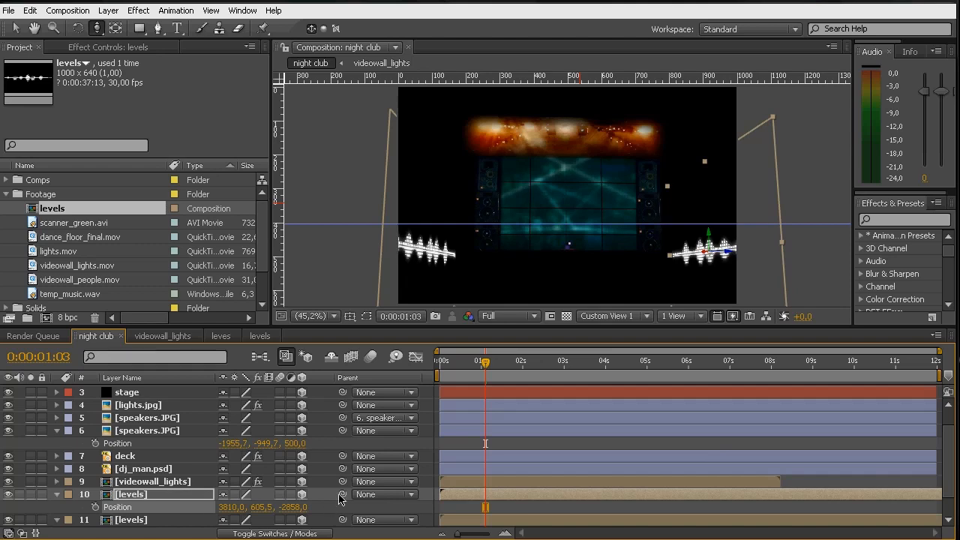
# Step: Parent the copied levels layer to the original levels layer, and test the link with a vertical move that is undone
pyautogui.moveTo(342, 496); pyautogui.dragTo(154, 518)
pyautogui.moveTo(139, 522); pyautogui.dragTo(135, 498)
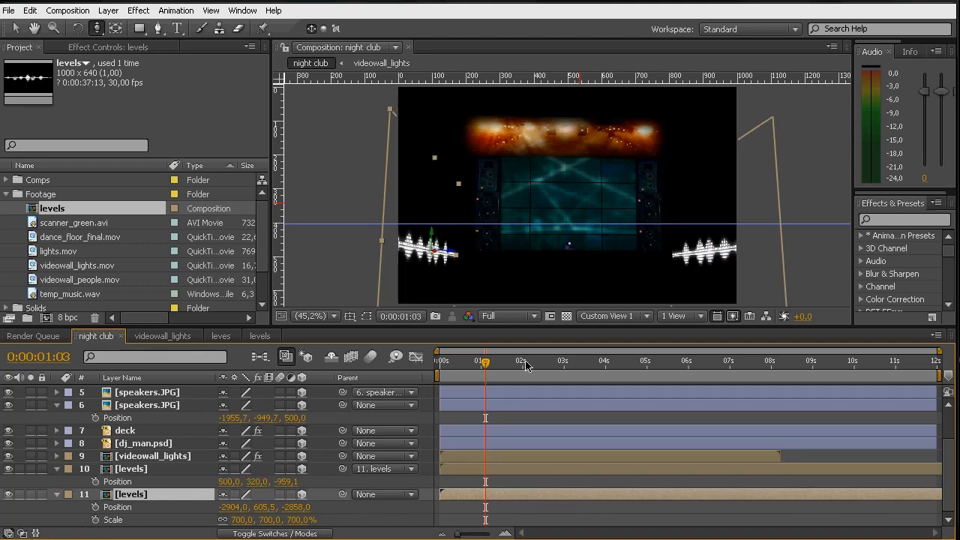
pyautogui.click(117, 508)
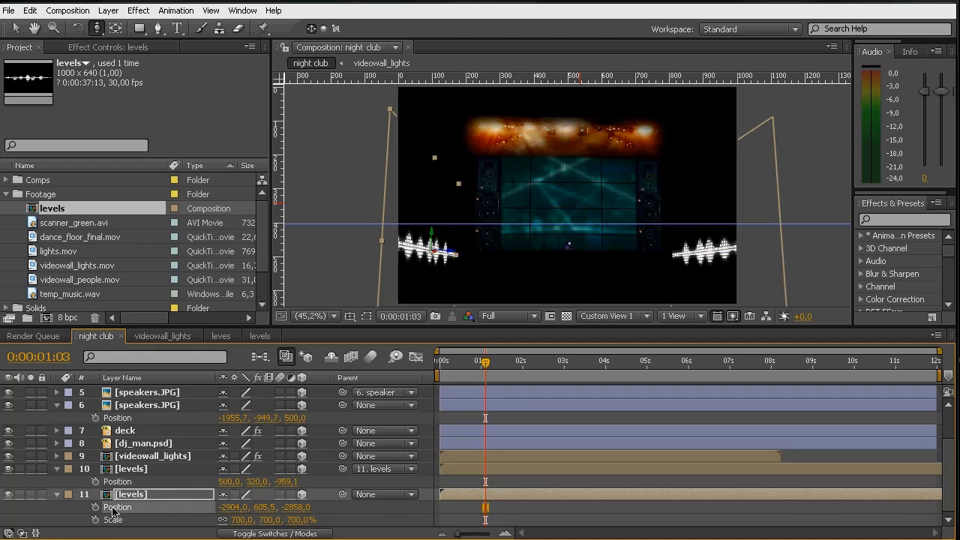
pyautogui.moveTo(261, 507); pyautogui.dragTo(144, 503)
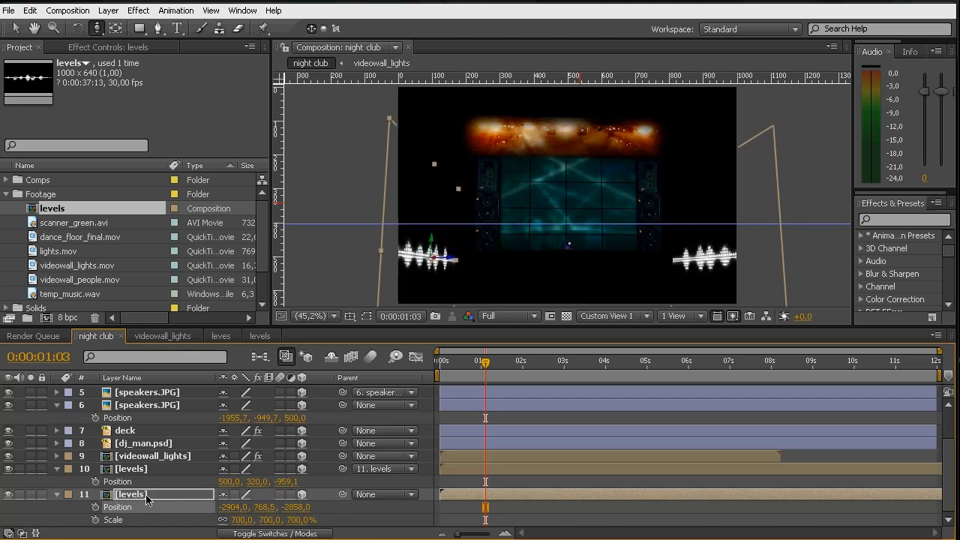
pyautogui.hotkey('ctrl', 'z')
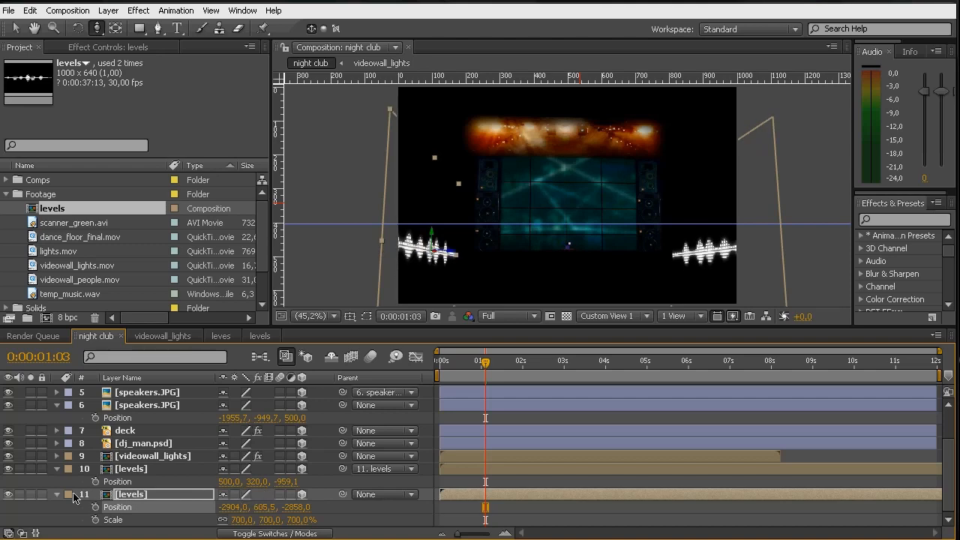
# Step: Collapse the expanded layer properties of the levels and speakers layers and add a new adjustment layer
pyautogui.click(57, 494)
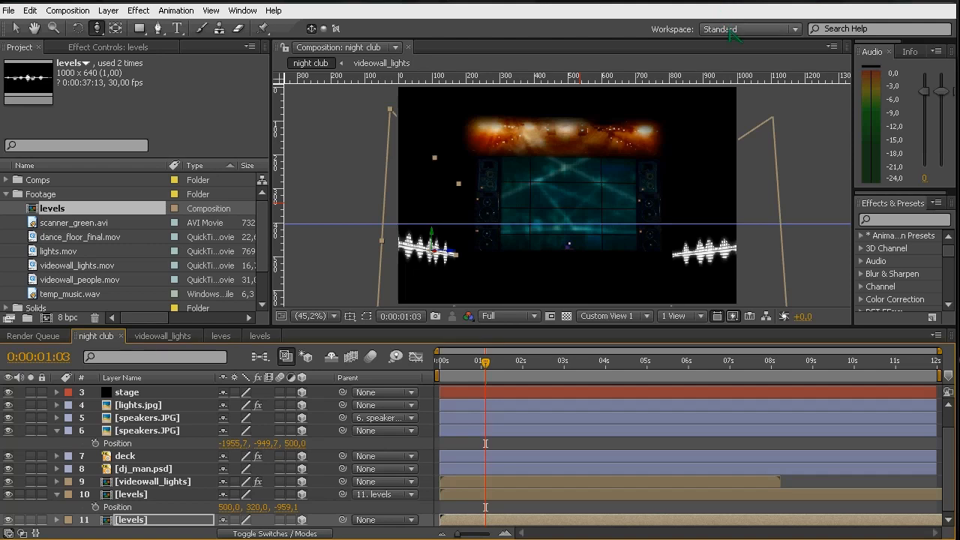
pyautogui.click(57, 494)
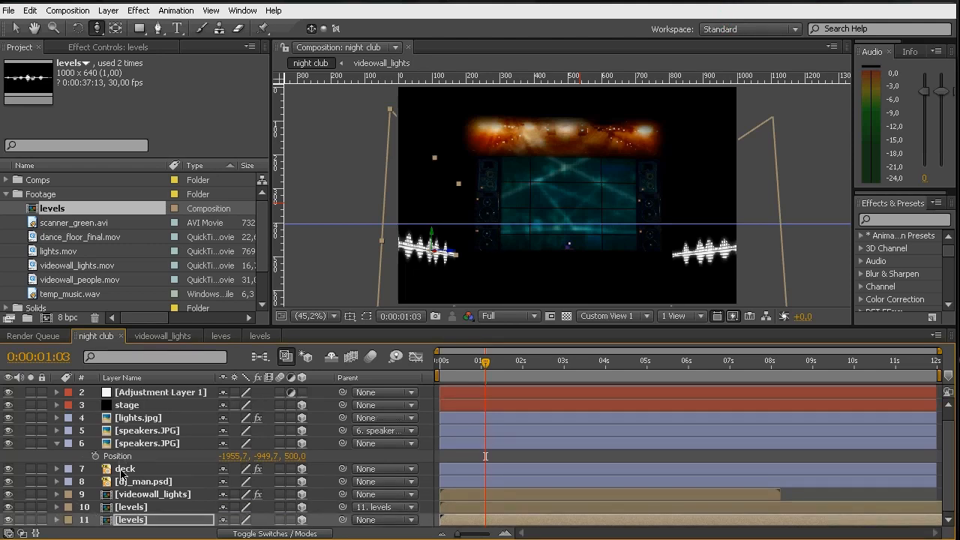
pyautogui.click(55, 444)
pyautogui.click(108, 11)
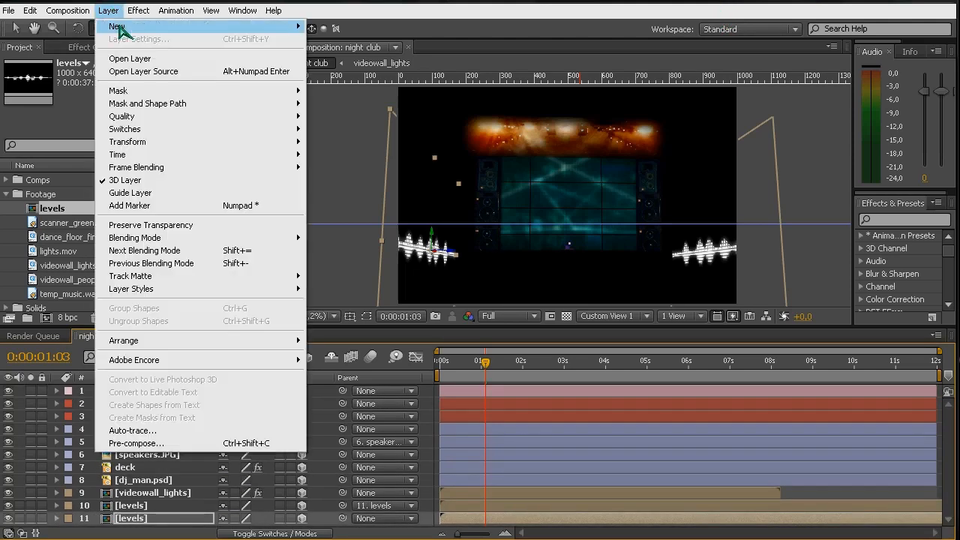
pyautogui.moveTo(187, 26)
pyautogui.click(337, 105)
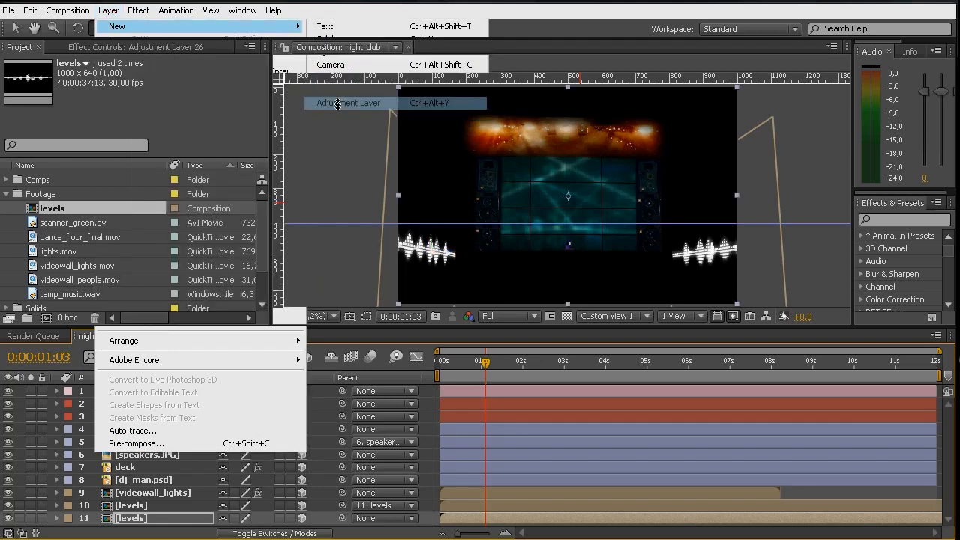
# Step: In the Camera 1 view, apply the Hue/Saturation effect to the new adjustment layer and enable Colorize
pyautogui.click(607, 316)
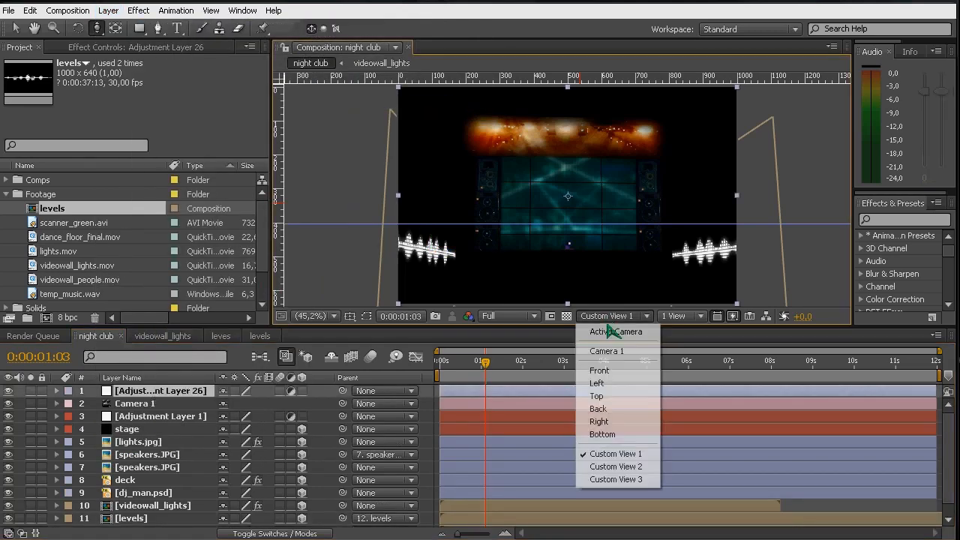
pyautogui.click(604, 292)
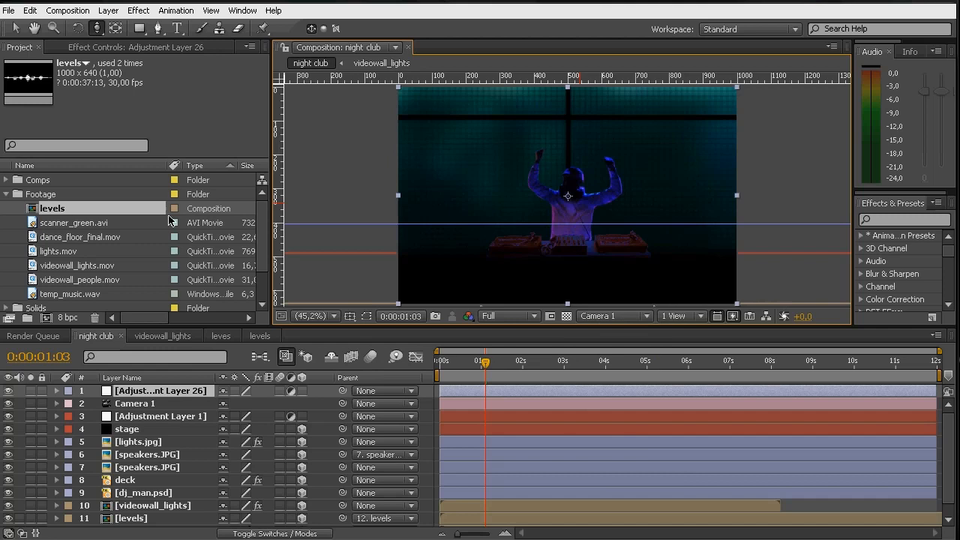
pyautogui.click(139, 10)
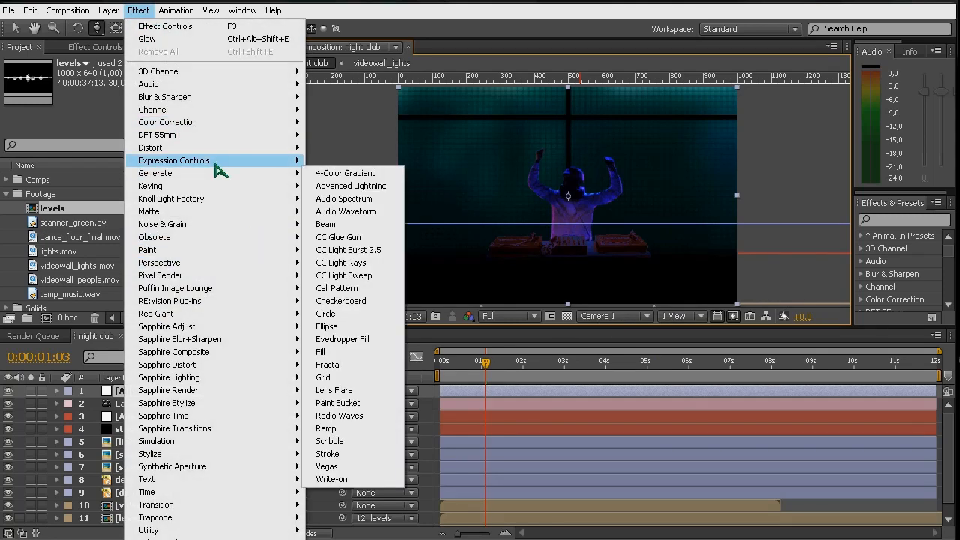
pyautogui.moveTo(255, 135)
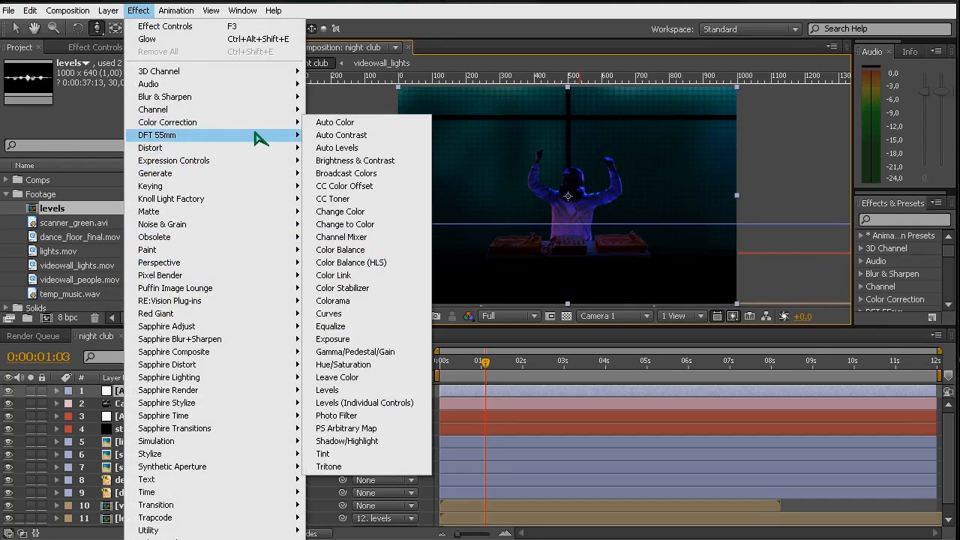
pyautogui.click(343, 366)
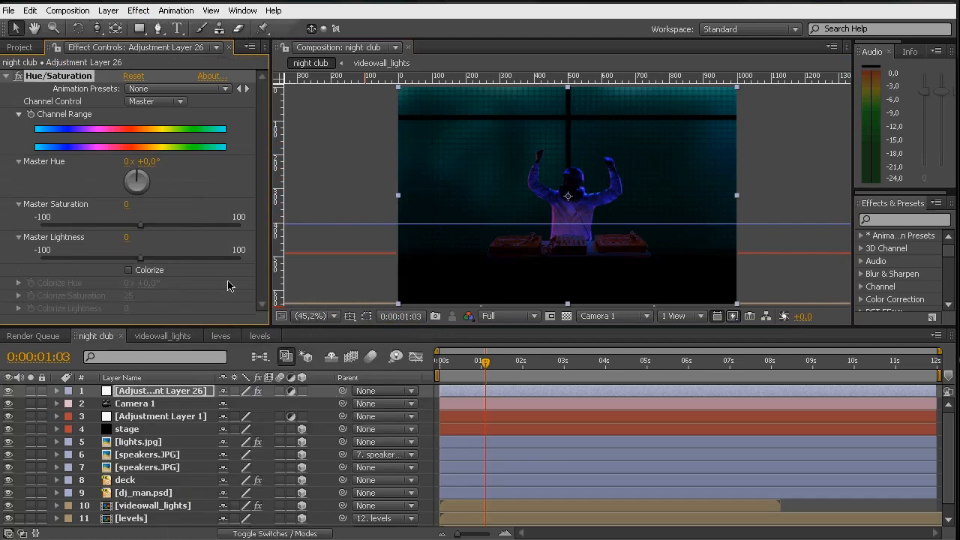
pyautogui.click(129, 271)
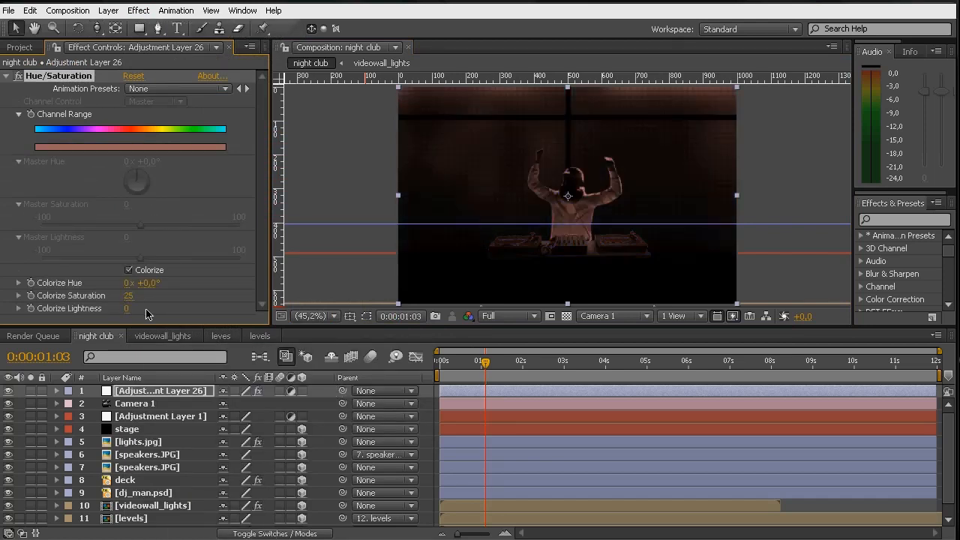
# Step: Set Colorize Saturation to 50 and Colorize Hue to -55° for a magenta tint
pyautogui.click(129, 295)
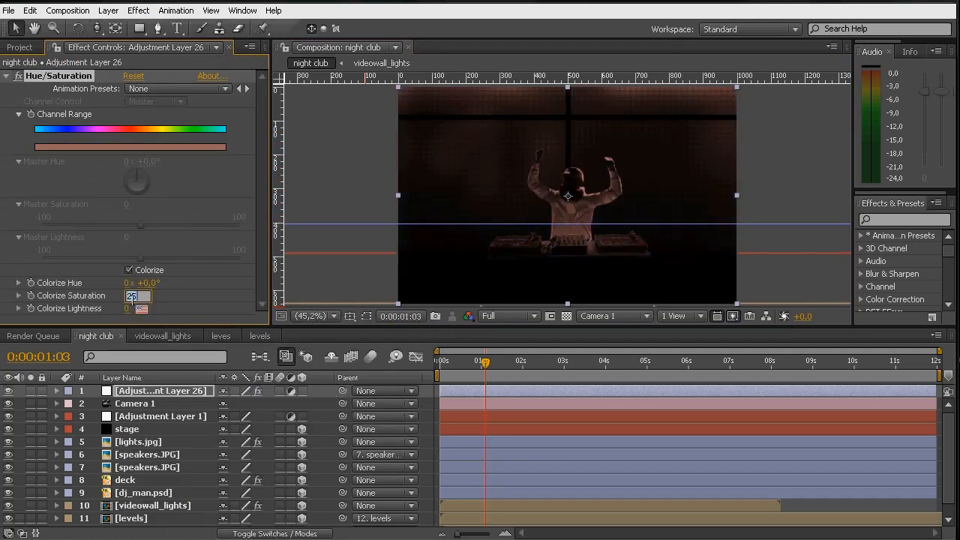
pyautogui.write('50')
pyautogui.press('Return')
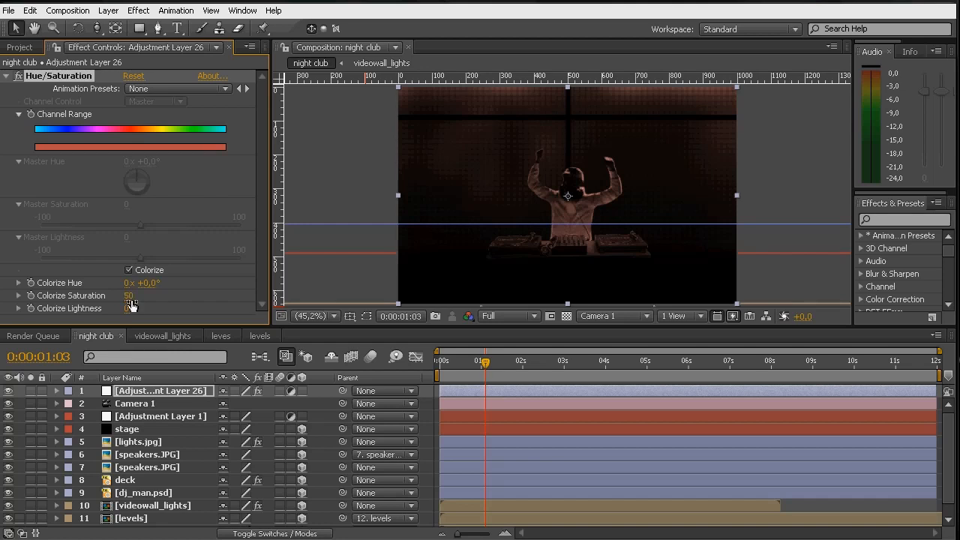
pyautogui.moveTo(148, 286); pyautogui.dragTo(98, 287)
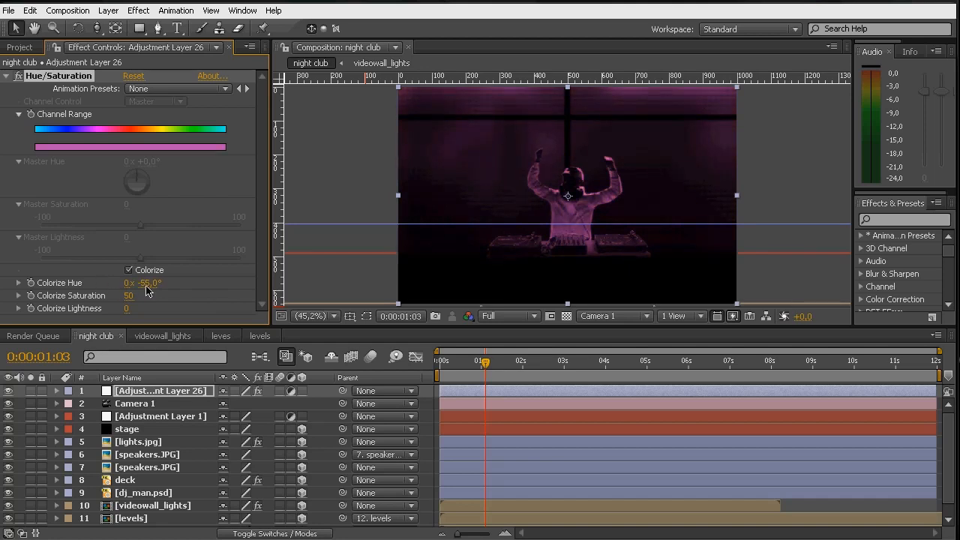
# Step: Delete the old Adjustment Layer 1 and place the Hue/Saturation adjustment layer between dj_man.psd and videowall_lights
pyautogui.click(139, 392)
pyautogui.click(140, 418)
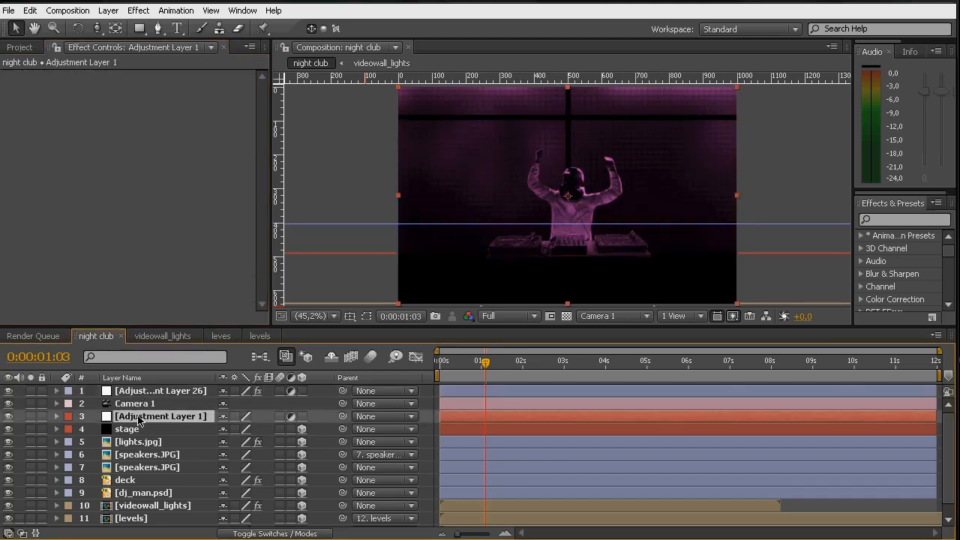
pyautogui.press('Delete')
pyautogui.moveTo(147, 395); pyautogui.dragTo(140, 486)
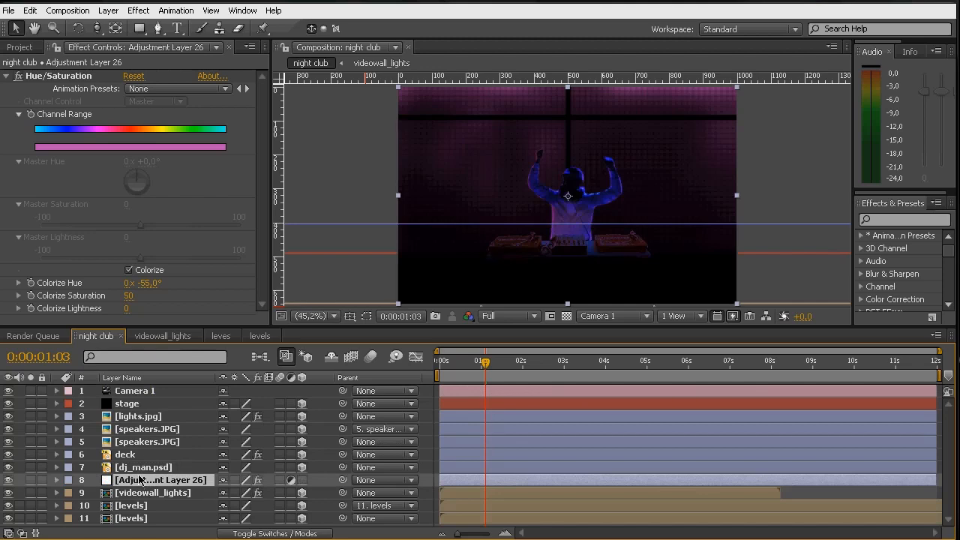
# Step: Move the lights.jpg layer and both speakers layers below the Hue/Saturation adjustment layer
pyautogui.click(139, 420)
pyautogui.keyDown('shift'); pyautogui.click(141, 441); pyautogui.keyUp('shift')
pyautogui.moveTo(137, 417); pyautogui.dragTo(135, 486)
# Step: Rename the Hue/Saturation adjustment layer "colorise"
pyautogui.click(143, 444)
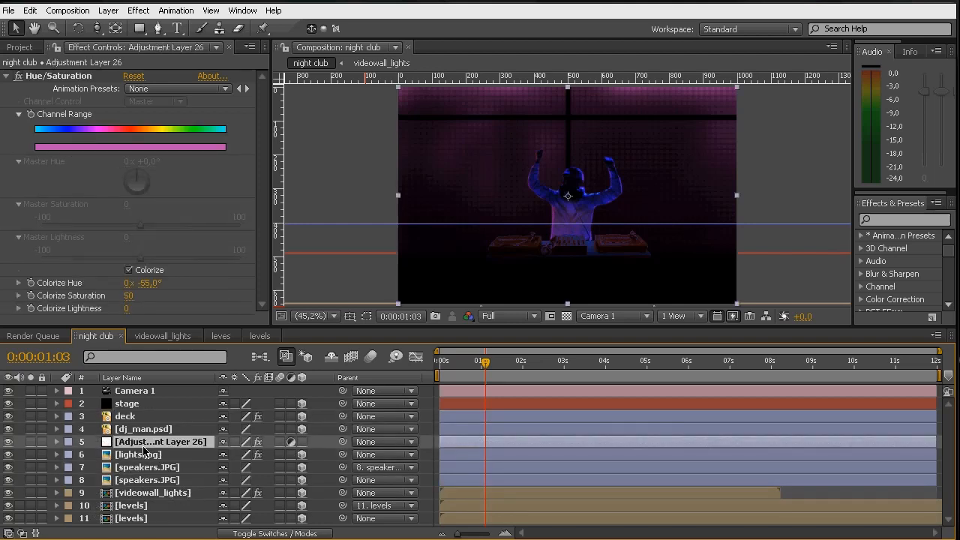
pyautogui.press('Return')
pyautogui.press('BackSpace')
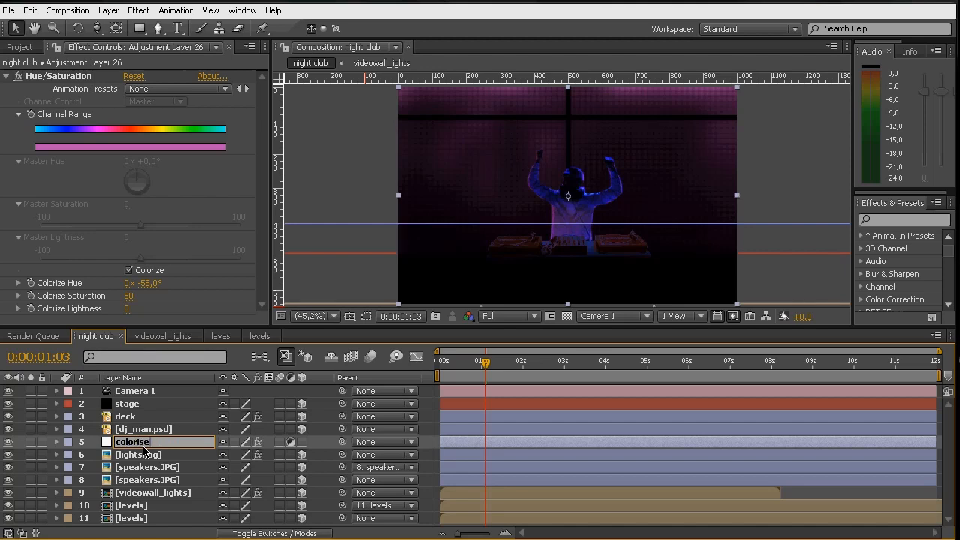
pyautogui.press('Return')
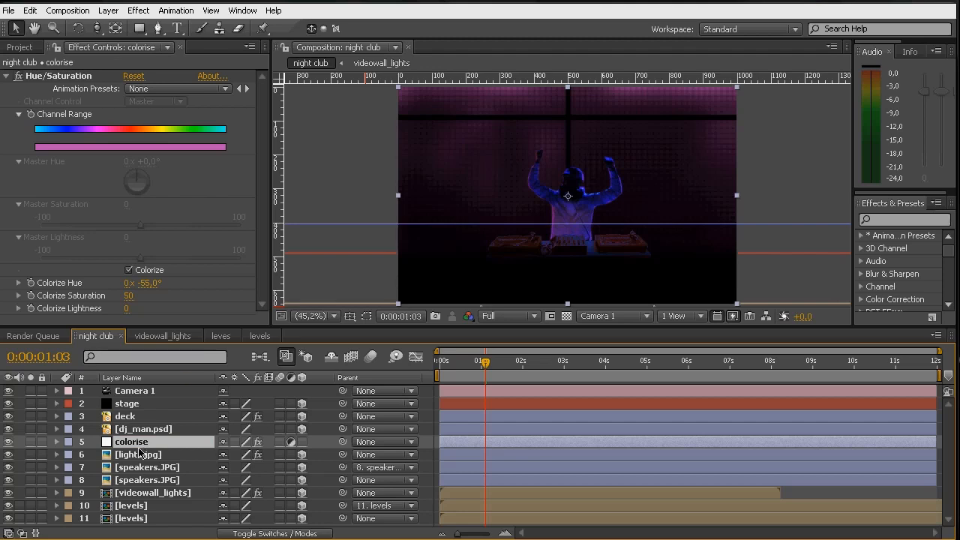
# Step: Rename the colorise adjustment layer "colorize", save the project and hide the composition's rulers
pyautogui.press('Return')
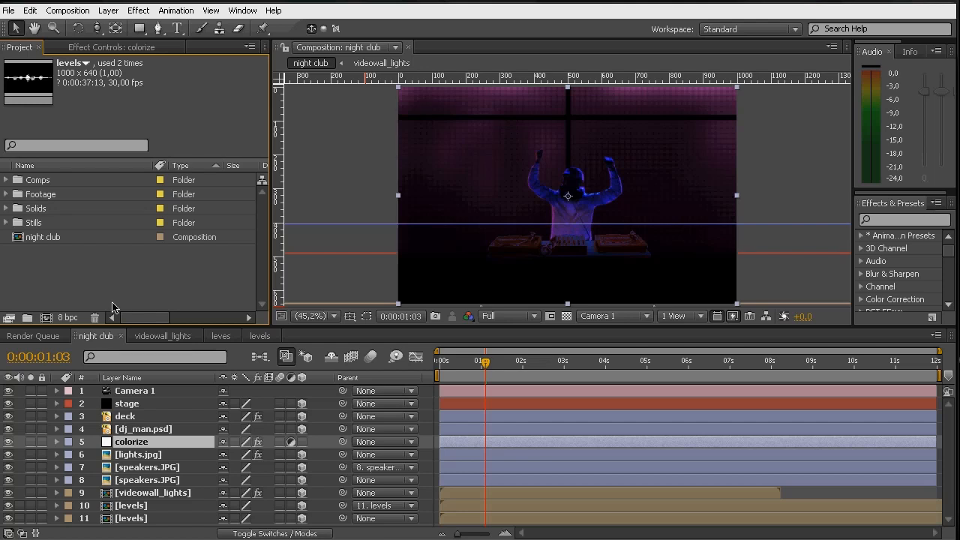
pyautogui.hotkey('ctrl', 's')
pyautogui.click(348, 133)
pyautogui.hotkey('ctrl', 'r')
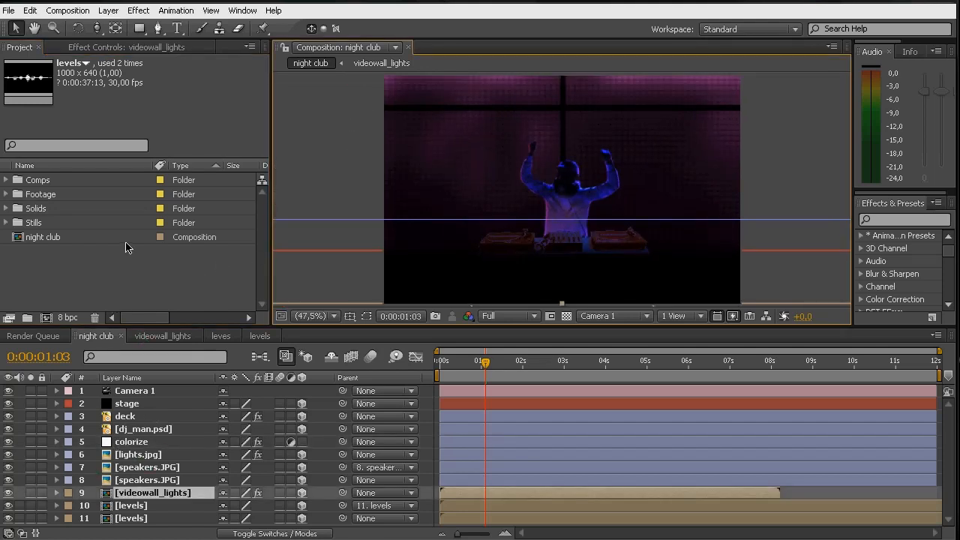
# Step: Create a black 1000 x 640 px solid in the night club composition, name it "crowd" and save the project
pyautogui.hotkey('ctrl', 'y')
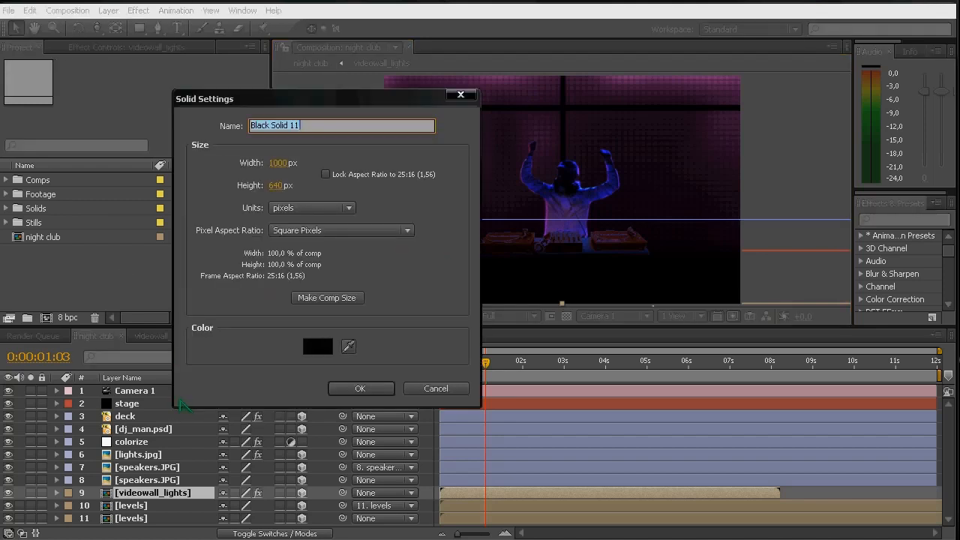
pyautogui.press('Return')
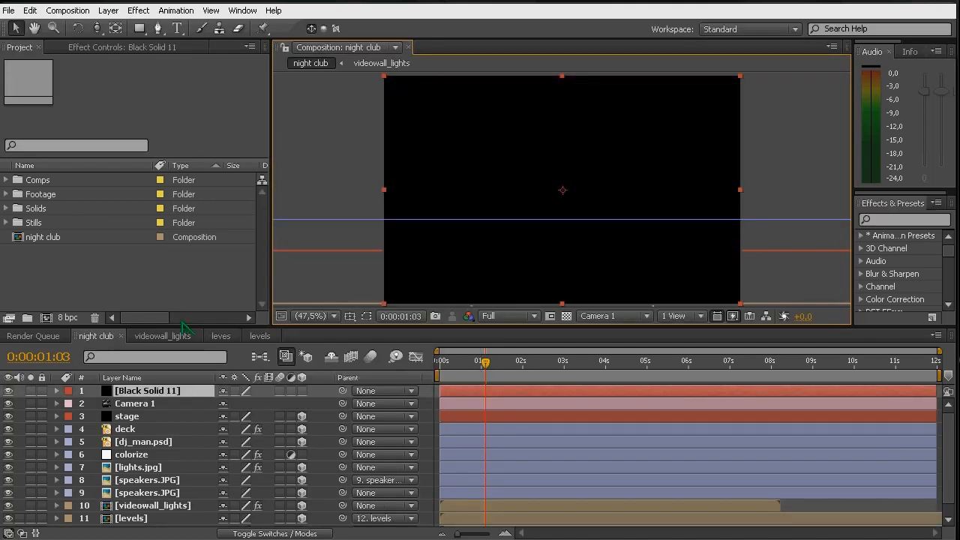
pyautogui.press('KP_Enter')
pyautogui.press('r')
pyautogui.press('End')
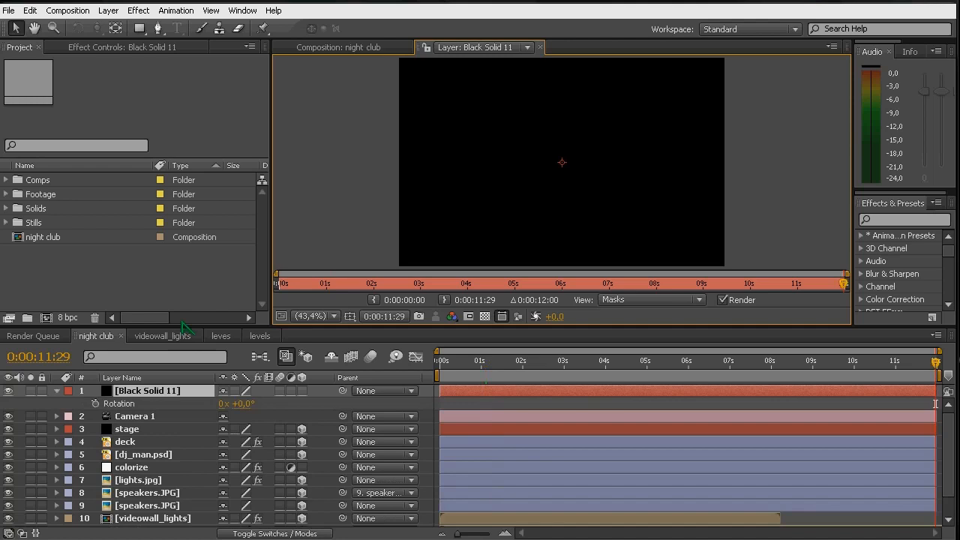
pyautogui.click(540, 48)
pyautogui.click(136, 401)
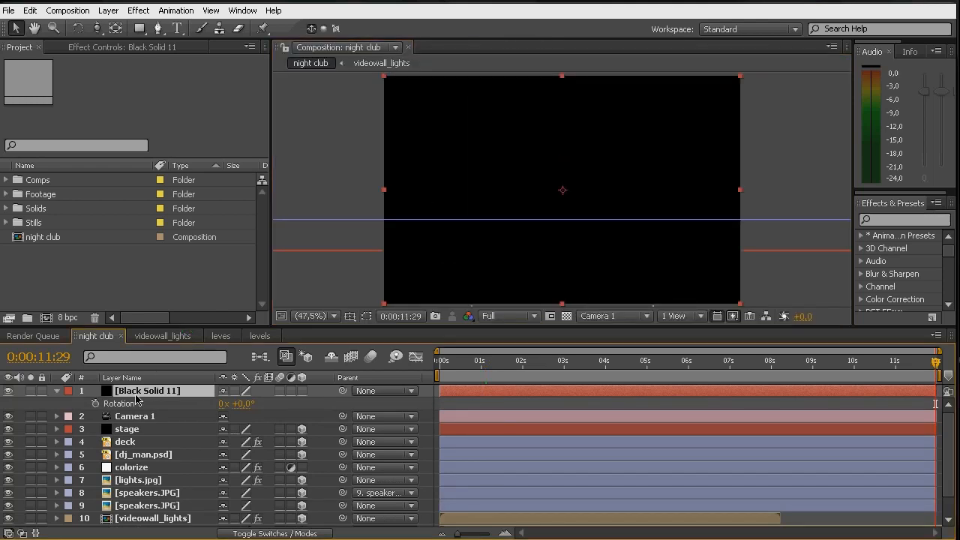
pyautogui.write('c')
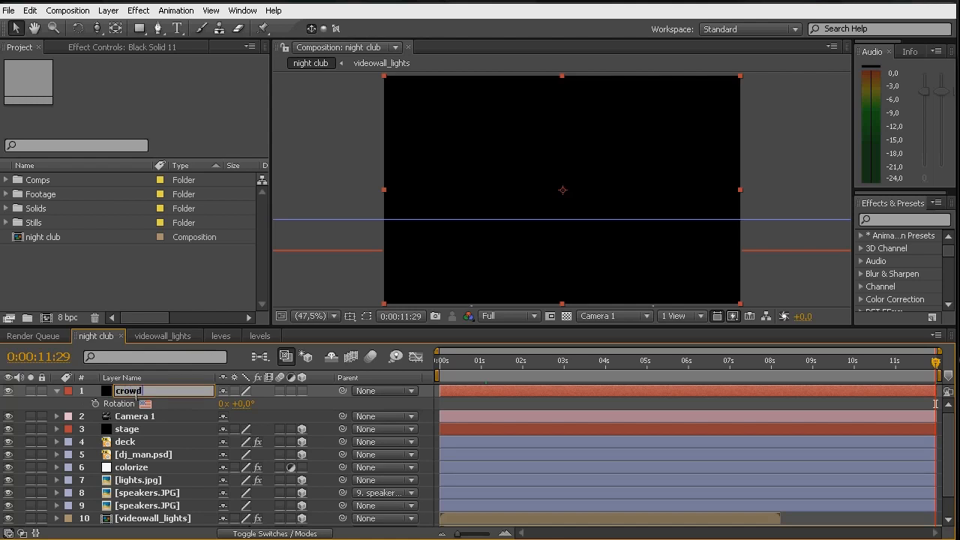
pyautogui.write('rowd')
pyautogui.press('Return')
pyautogui.hotkey('ctrl', 's')
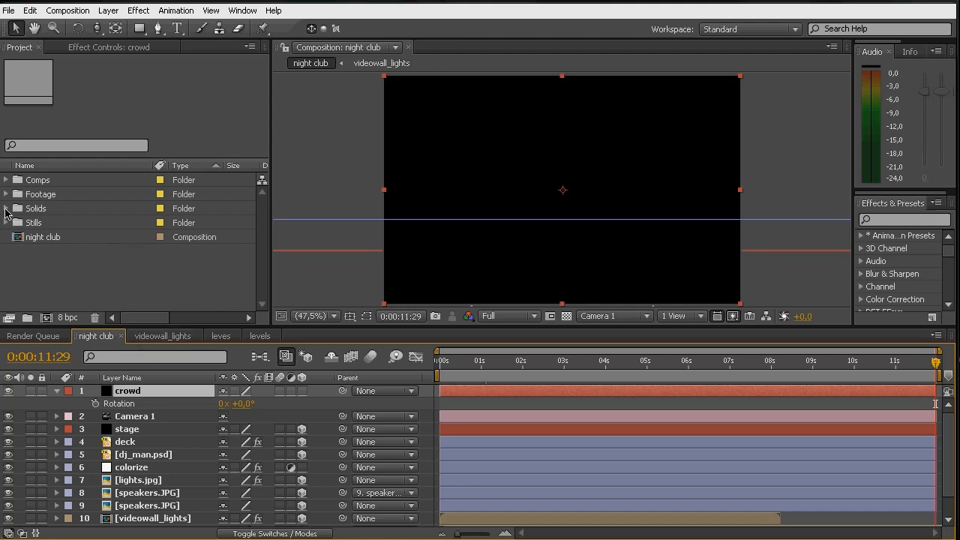
# Step: Create a new composition from people.psd in the Stills folder and save the project
pyautogui.click(6, 222)
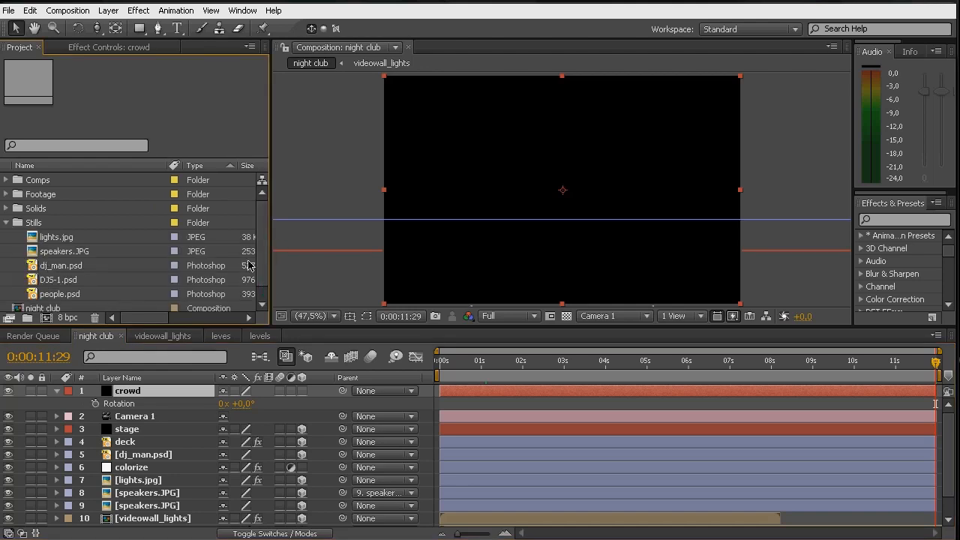
pyautogui.scroll(-1, 255, 248)
pyautogui.moveTo(67, 280); pyautogui.dragTo(45, 319)
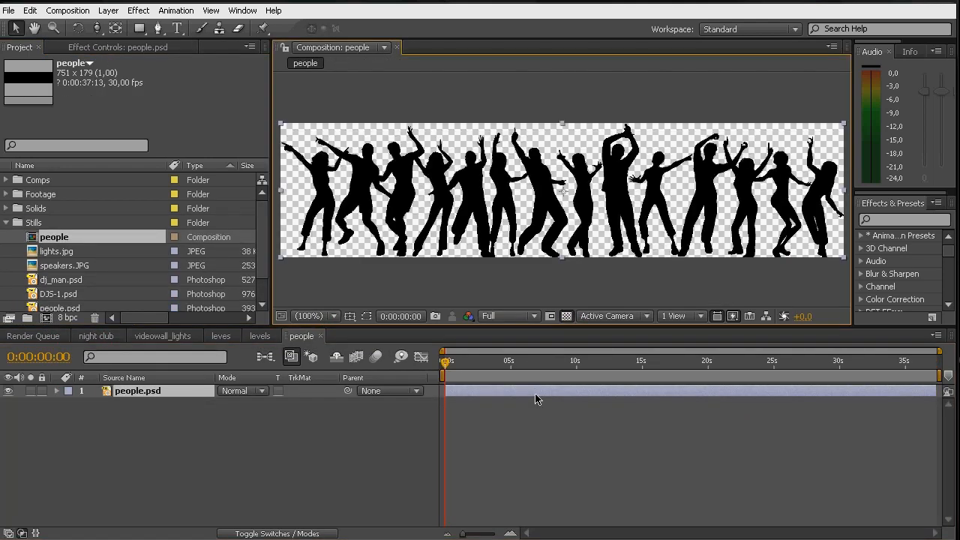
pyautogui.moveTo(449, 362)
pyautogui.mouseDown()
pyautogui.moveTo(644, 364)
pyautogui.moveTo(442, 365)
pyautogui.mouseUp()
pyautogui.hotkey('ctrl', 's')
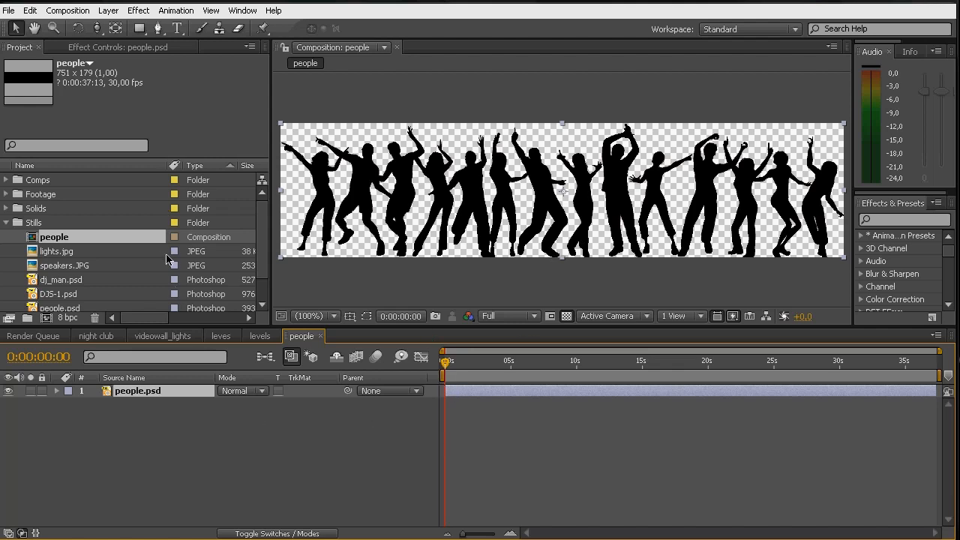
# Step: Add an adjustment layer above people.psd in the people composition and name it "displace"
pyautogui.hotkey('ctrl', 'alt', 'y')
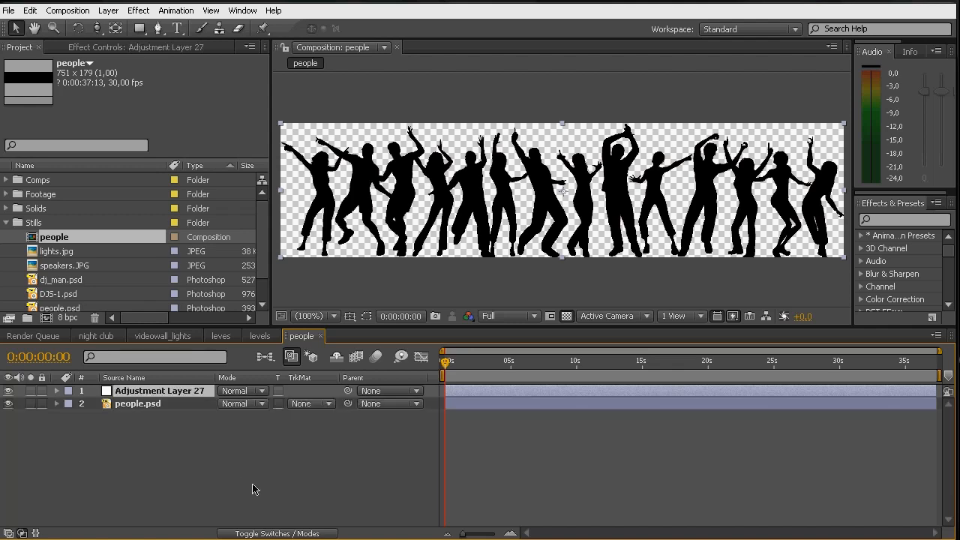
pyautogui.press('Return')
pyautogui.write('displace')
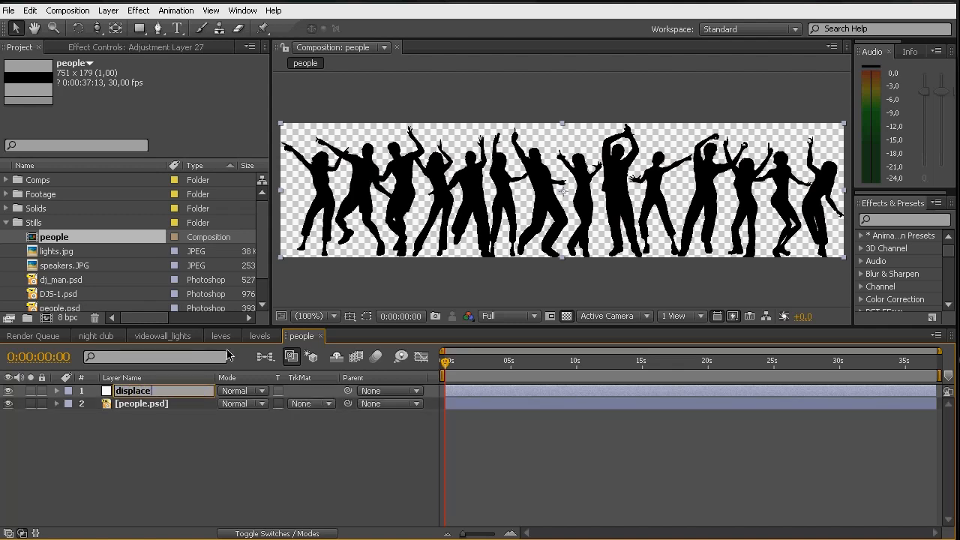
pyautogui.press('Return')
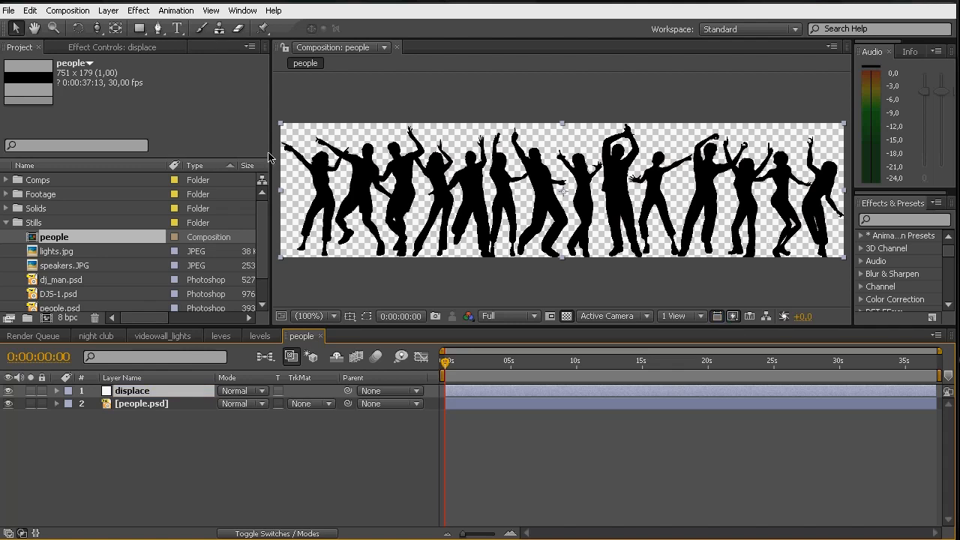
# Step: Apply the Turbulent Displace effect to the displace layer and set its Amount to 20
pyautogui.click(138, 10)
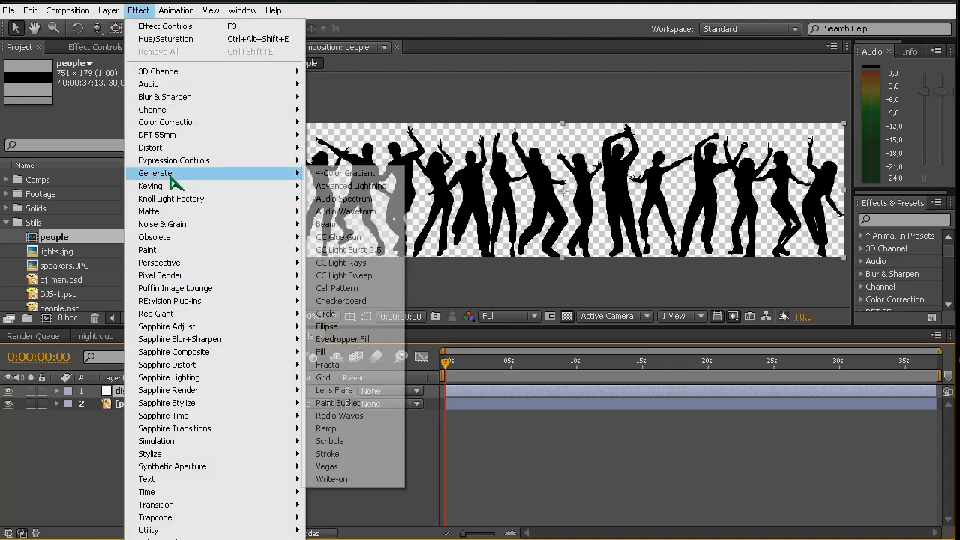
pyautogui.moveTo(187, 151)
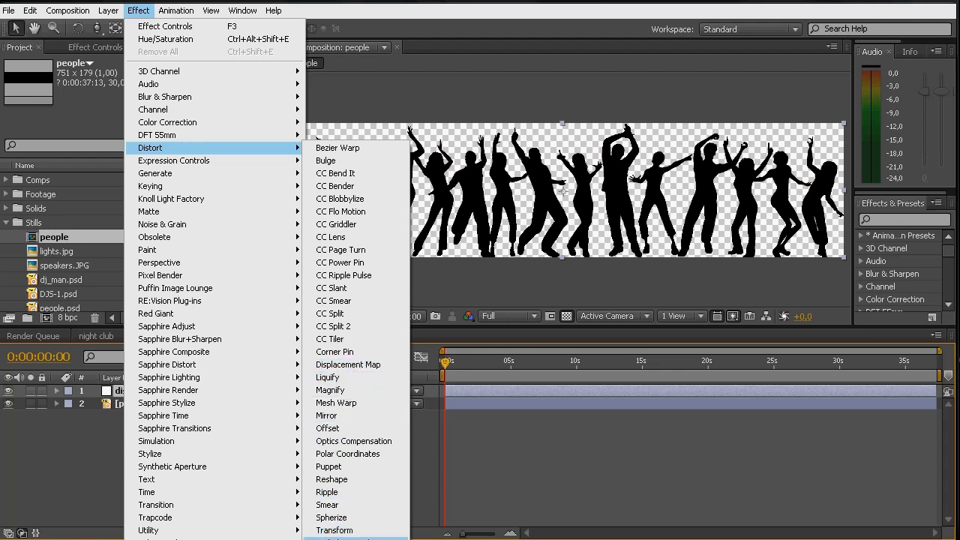
pyautogui.click(341, 535)
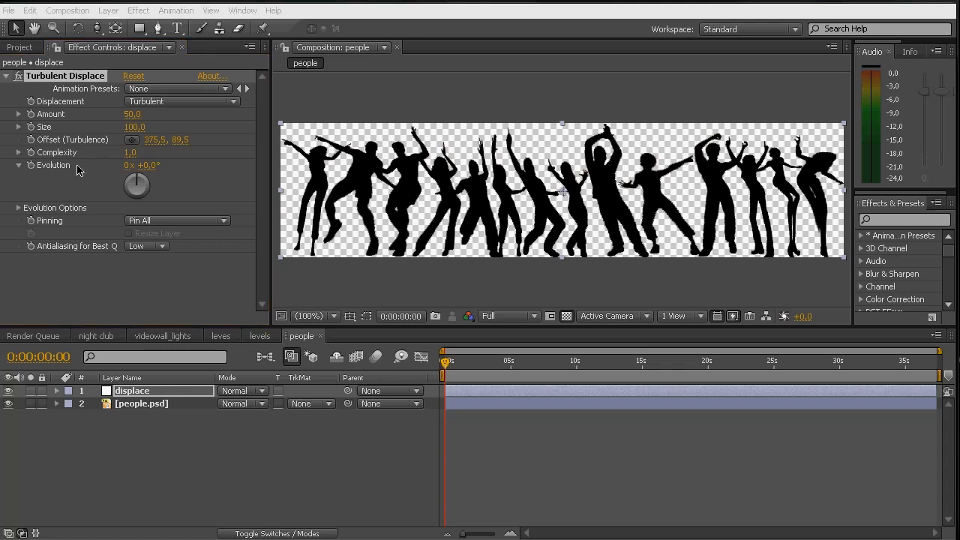
pyautogui.click(131, 117)
pyautogui.click(130, 115)
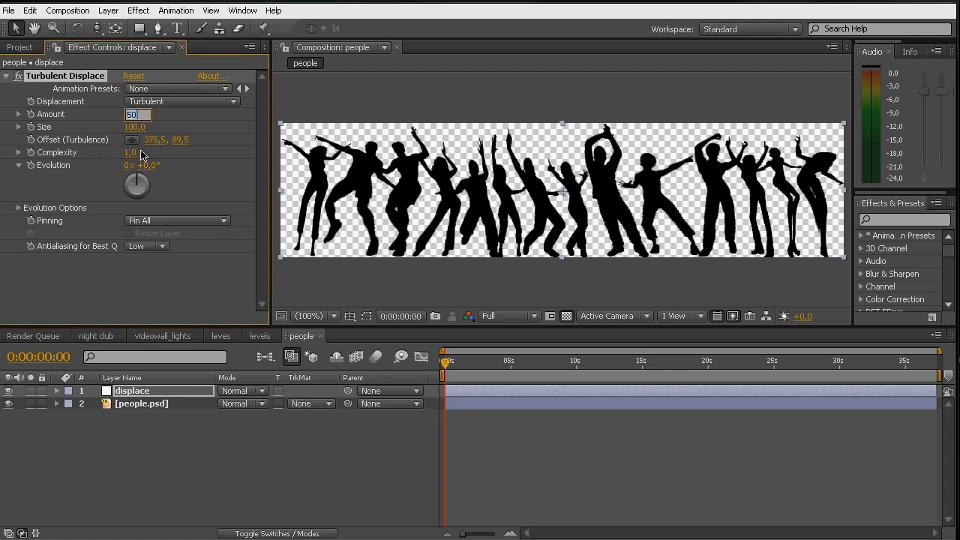
pyautogui.press('Return')
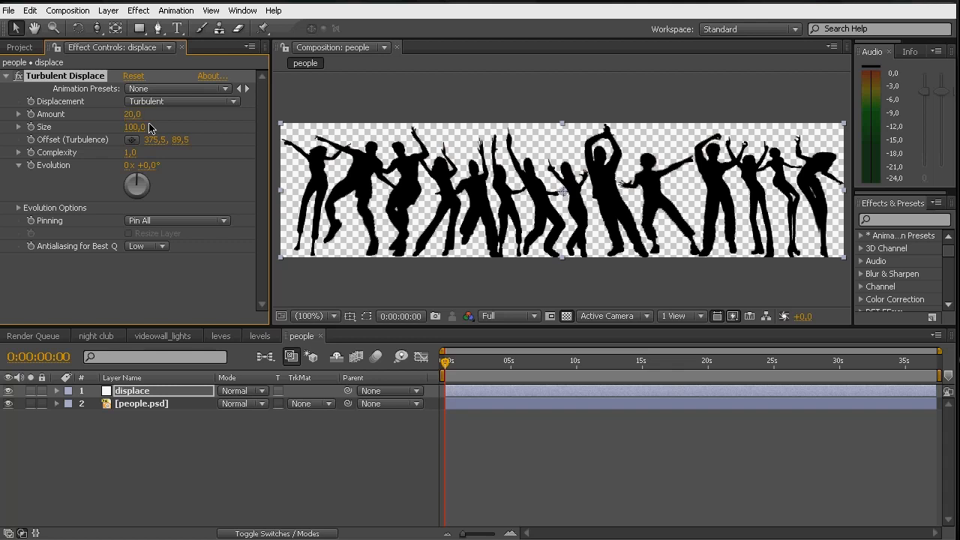
# Step: Try a Turbulent Displace Size of 8, test it by varying Evolution, and undo the Evolution change
pyautogui.click(133, 128)
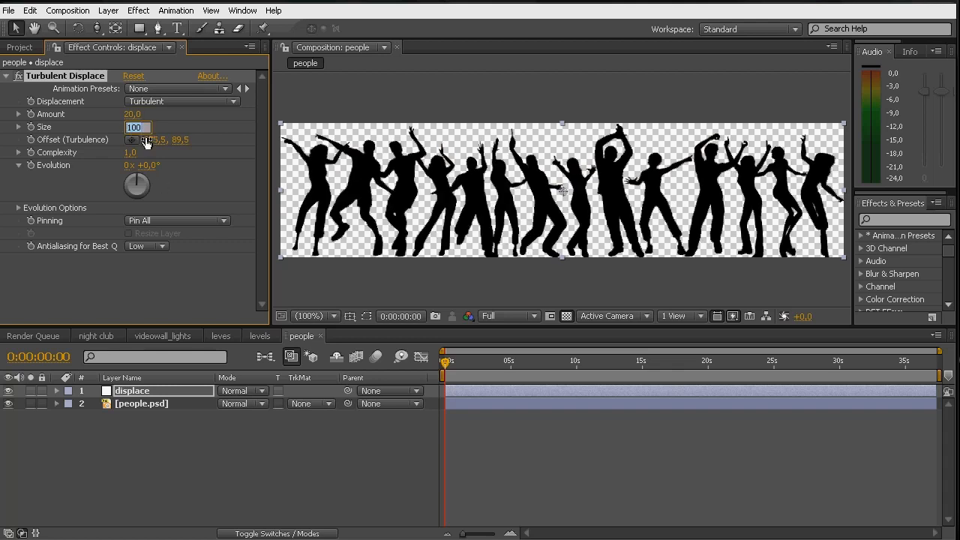
pyautogui.write('8')
pyautogui.press('Return')
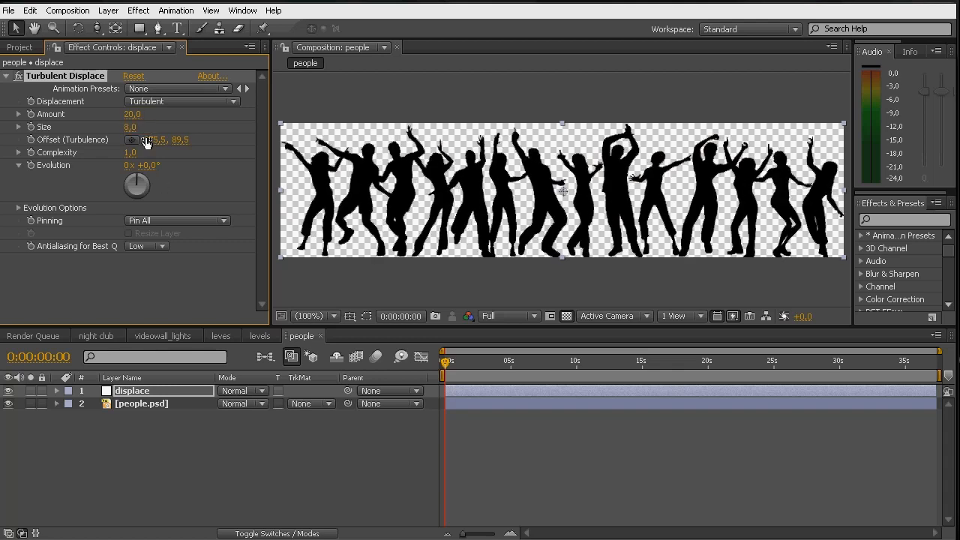
pyautogui.moveTo(151, 166); pyautogui.dragTo(226, 171)
pyautogui.hotkey('ctrl', 'z')
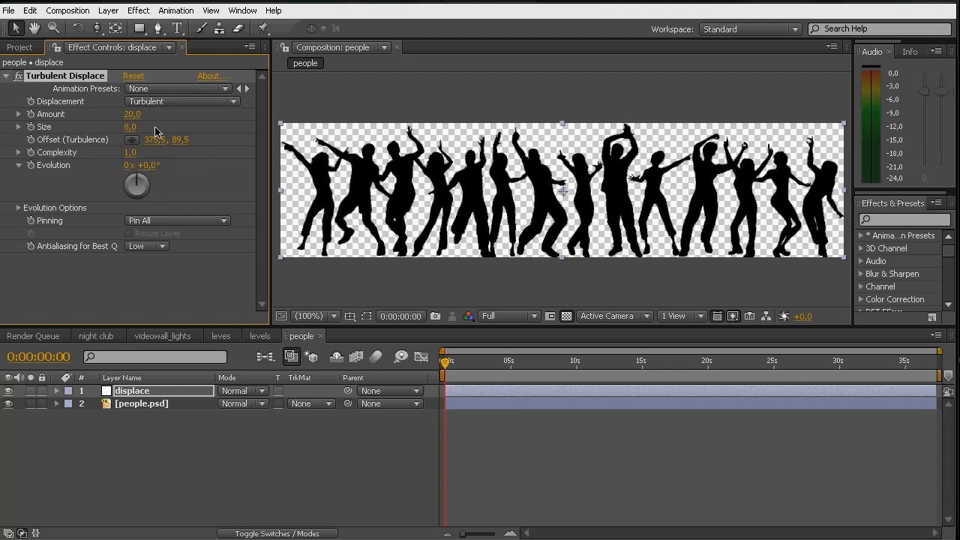
# Step: Set the Turbulent Displace Size to 15, test it by varying Evolution, and undo the Evolution change
pyautogui.moveTo(127, 132); pyautogui.dragTo(90, 128)
pyautogui.click(146, 129)
pyautogui.write('15')
pyautogui.press('Return')
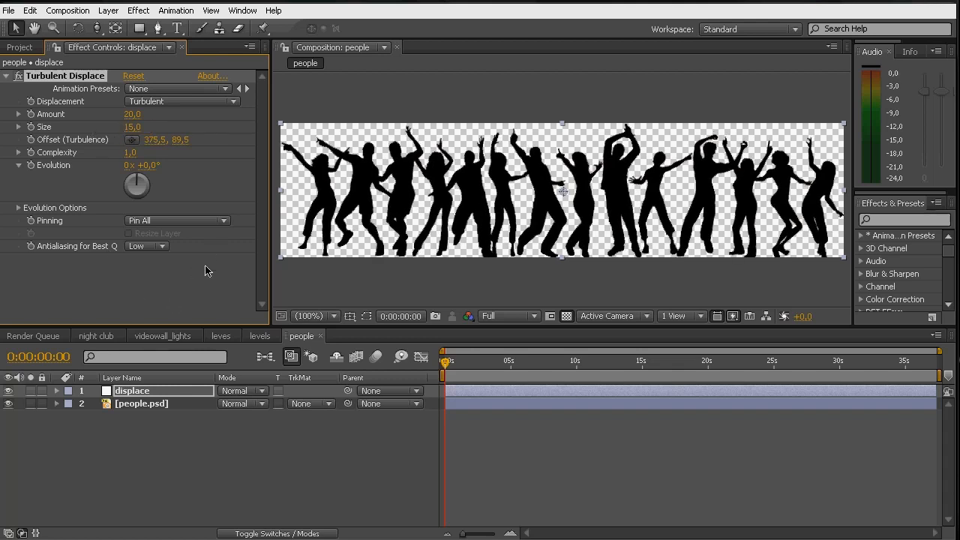
pyautogui.moveTo(149, 165); pyautogui.dragTo(273, 182)
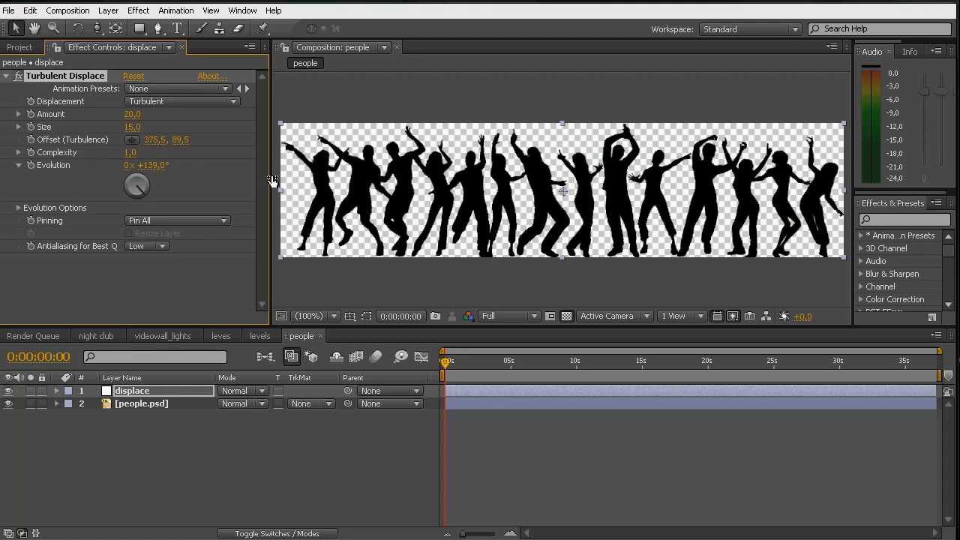
pyautogui.hotkey('ctrl', 'z')
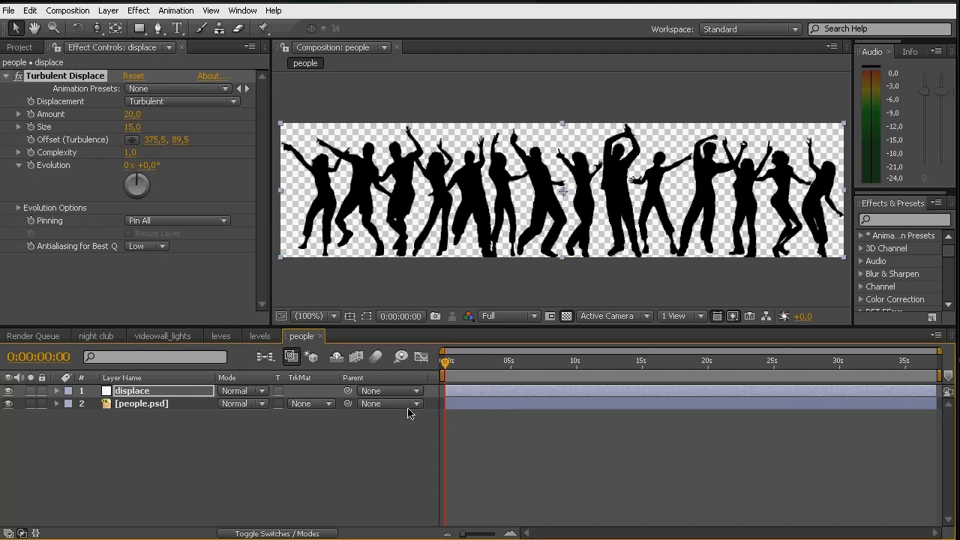
# Step: Keyframe Evolution from 0 revolutions at 0:00:00:00 to 2 revolutions at 0:00:01:00
pyautogui.click(31, 165)
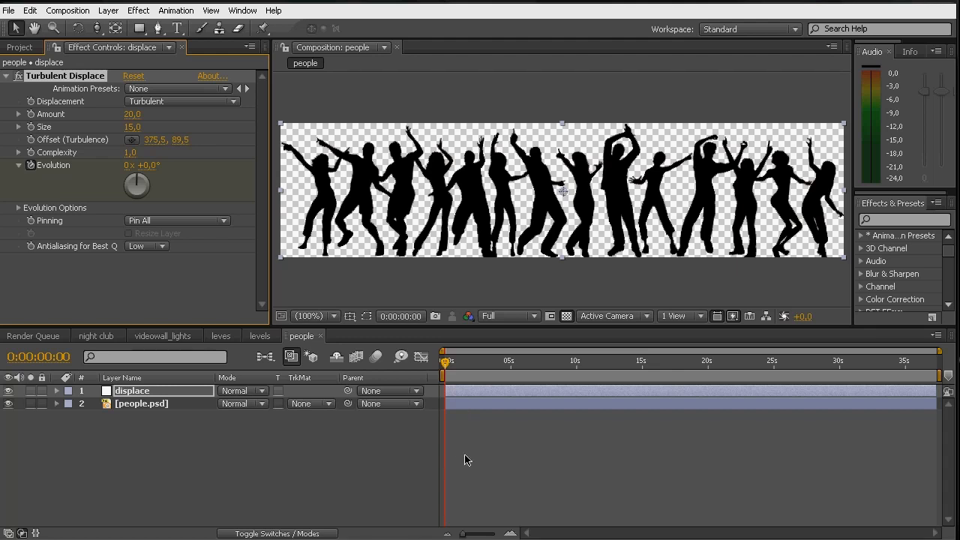
pyautogui.press('=')
pyautogui.press('=')
pyautogui.moveTo(548, 369); pyautogui.dragTo(496, 386)
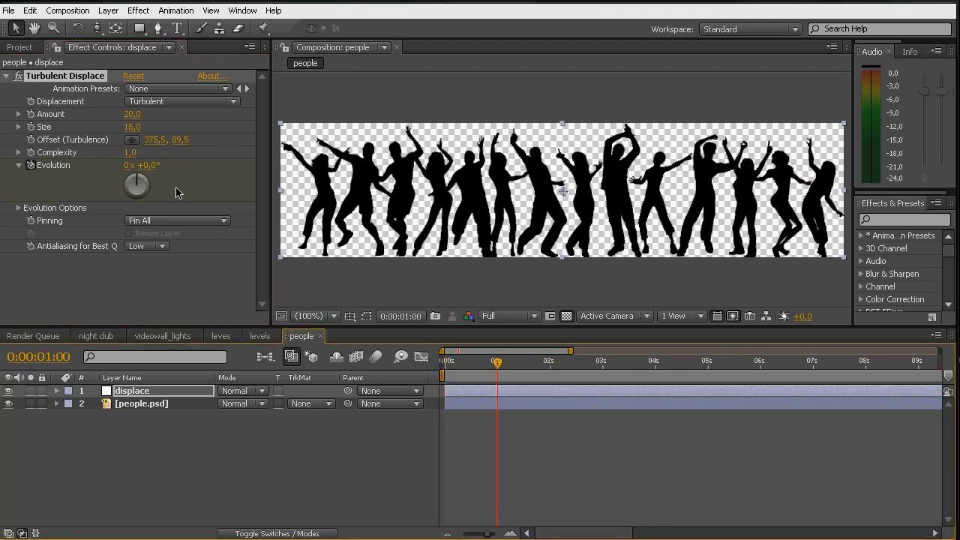
pyautogui.click(128, 166)
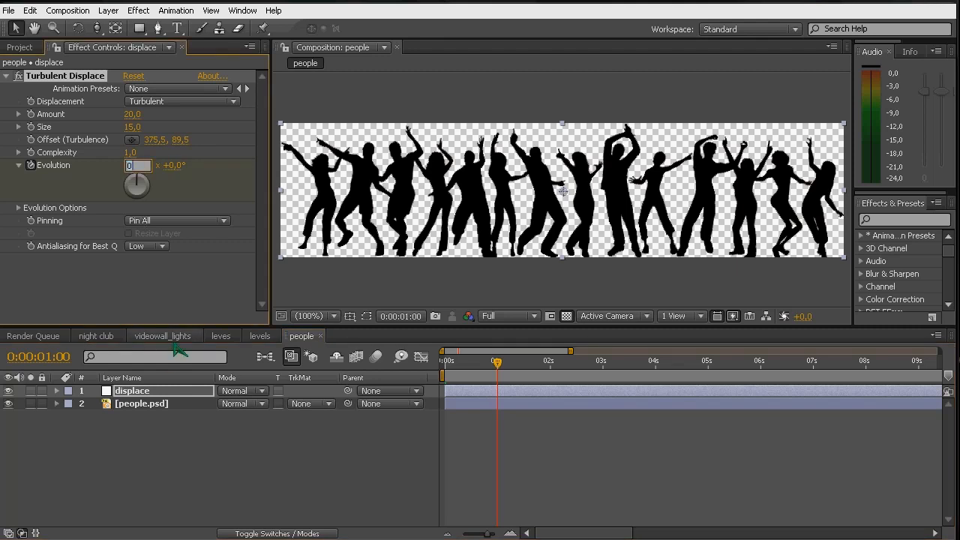
pyautogui.write('2')
pyautogui.press('Return')
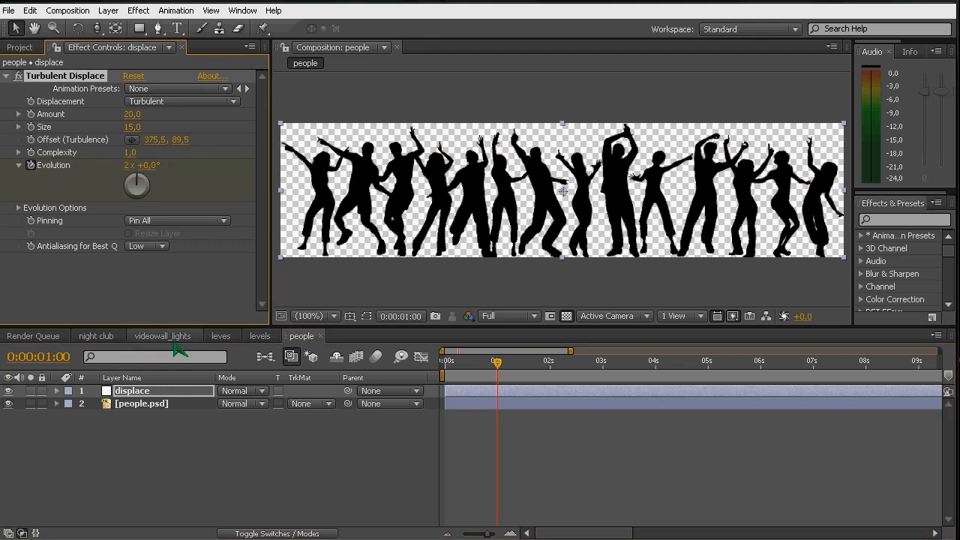
# Step: Enable Cycle Evolution in the Evolution Options and set the cycle to 2 revolutions
pyautogui.click(19, 209)
pyautogui.click(128, 221)
pyautogui.click(128, 234)
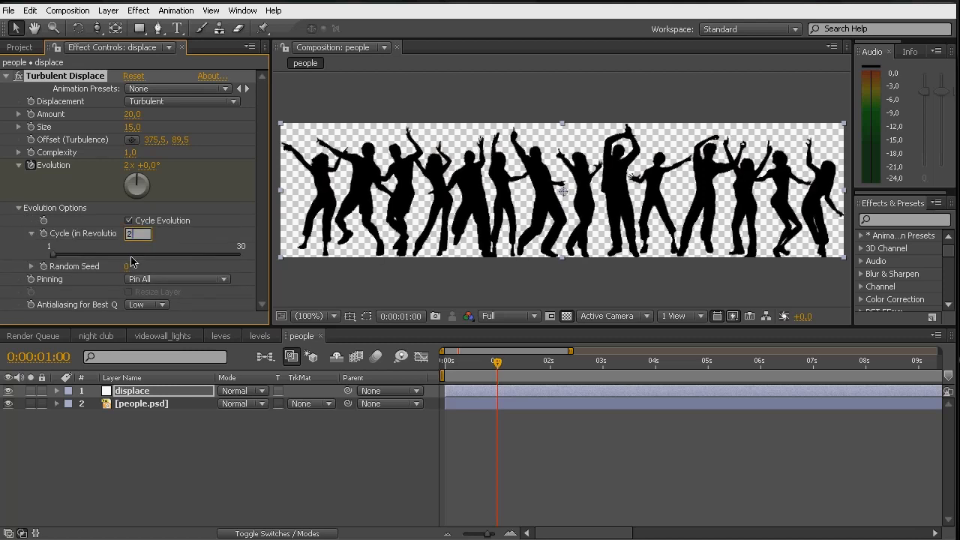
pyautogui.write('2')
pyautogui.press('Return')
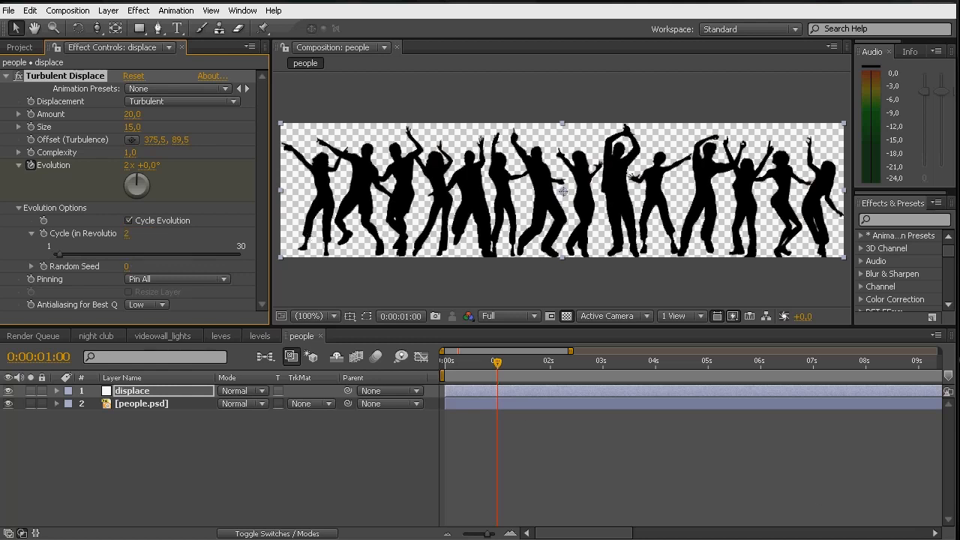
# Step: Preview the displaced crowd silhouettes over the first second and check how the Evolution animation loops
pyautogui.moveTo(450, 364); pyautogui.dragTo(496, 388)
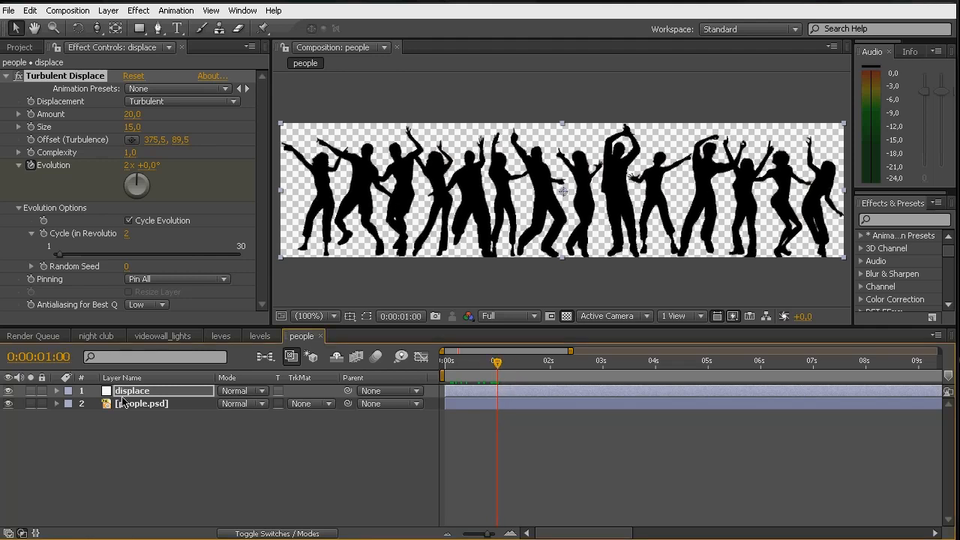
pyautogui.click(137, 422)
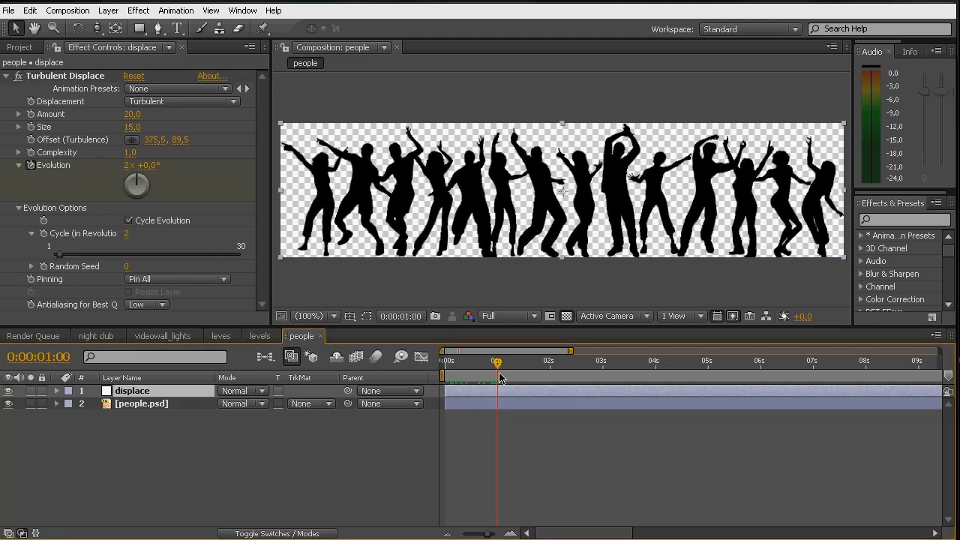
pyautogui.moveTo(496, 366); pyautogui.dragTo(423, 376)
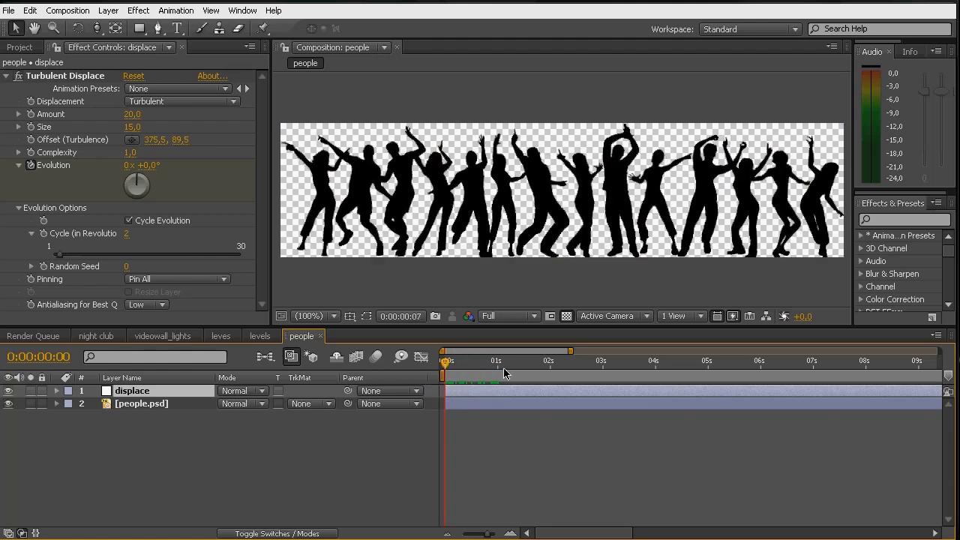
pyautogui.press('space')
pyautogui.moveTo(454, 365); pyautogui.dragTo(442, 366)
pyautogui.press('space')
pyautogui.press('space')
# Step: Set the Turbulent Displace Amount to 15 and preview the crowd silhouettes' motion over the first second
pyautogui.click(140, 117)
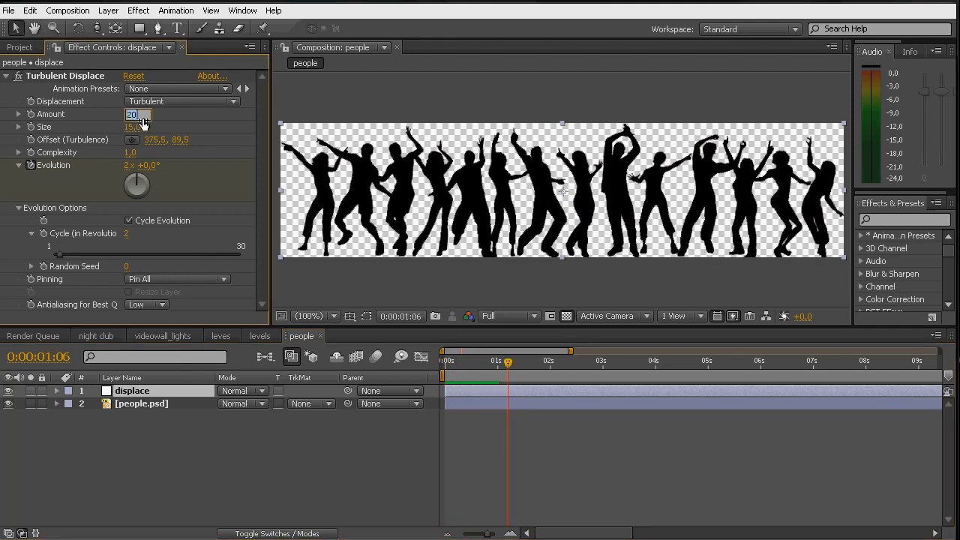
pyautogui.press('Return')
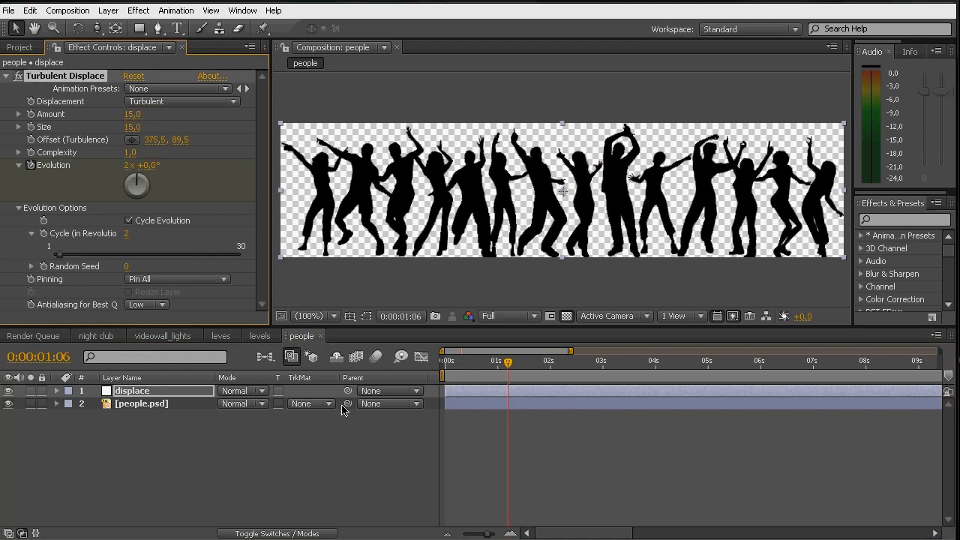
pyautogui.click(275, 481)
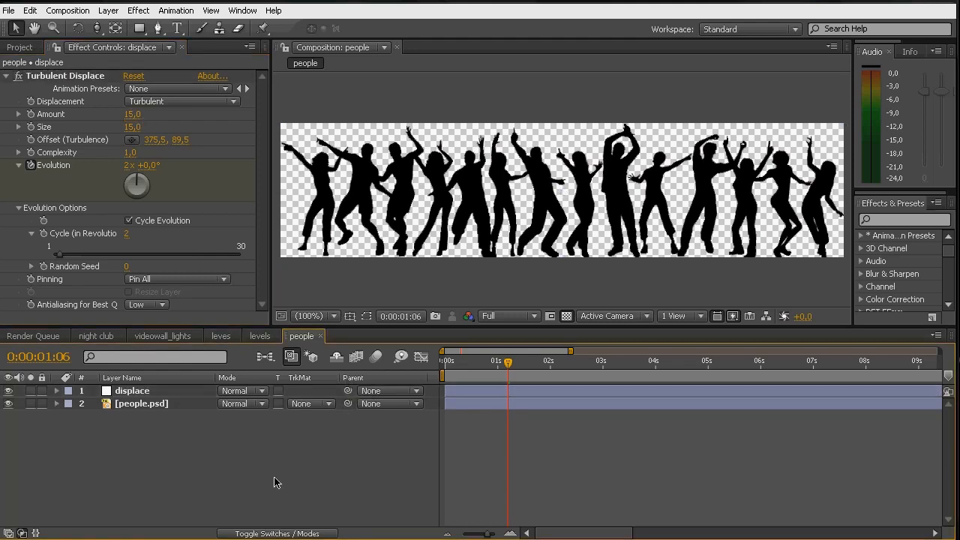
pyautogui.press('KP_0')
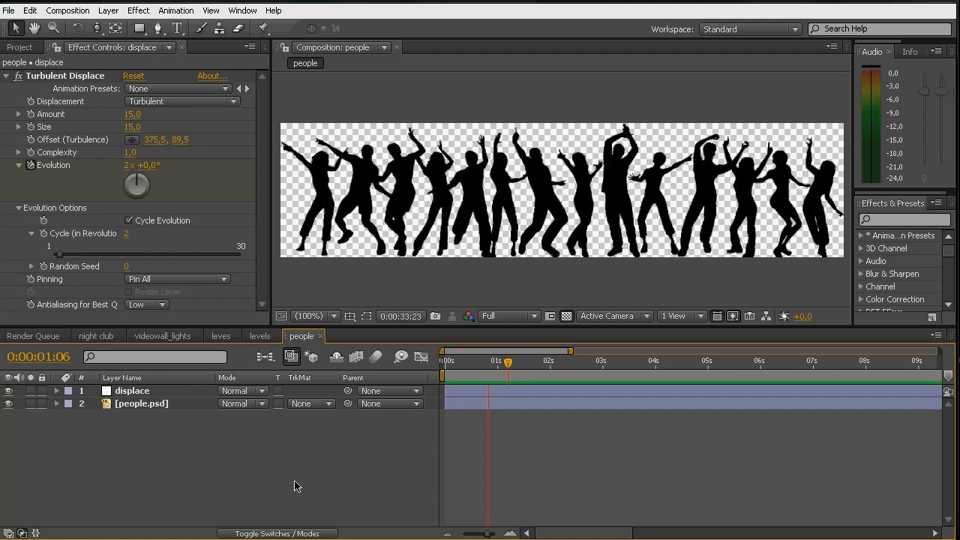
pyautogui.press('space')
pyautogui.press('space')
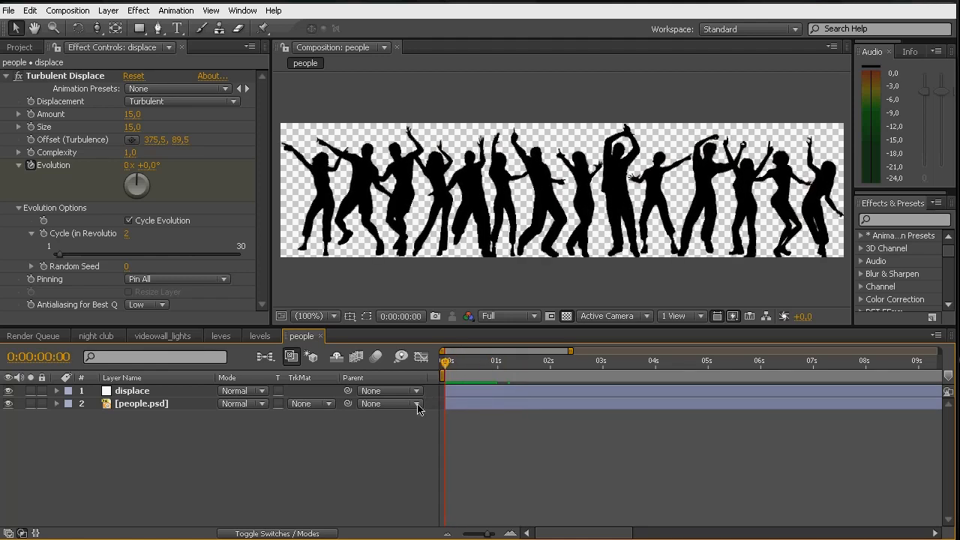
pyautogui.press('space')
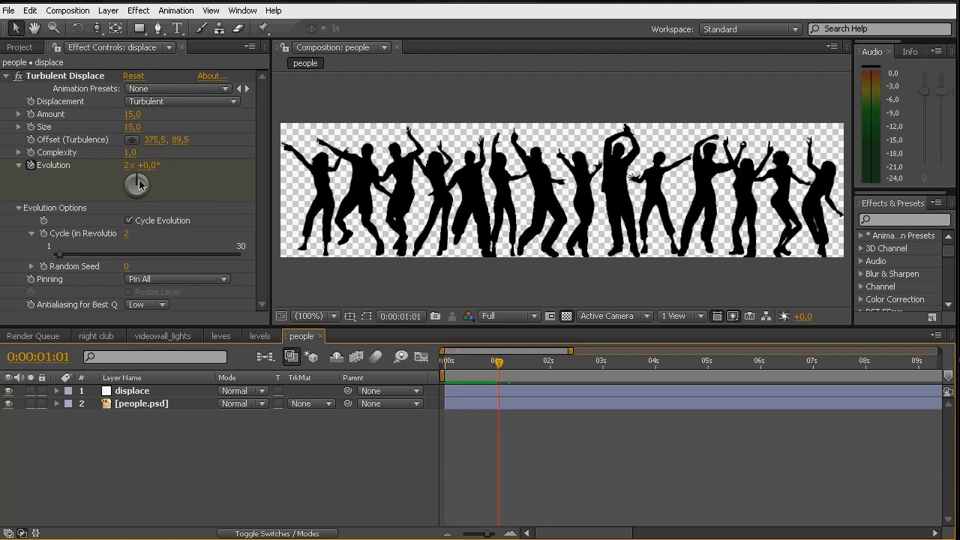
# Step: Reduce the Turbulent Displace Size to 10 and preview the crowd animation again from the start
pyautogui.click(134, 128)
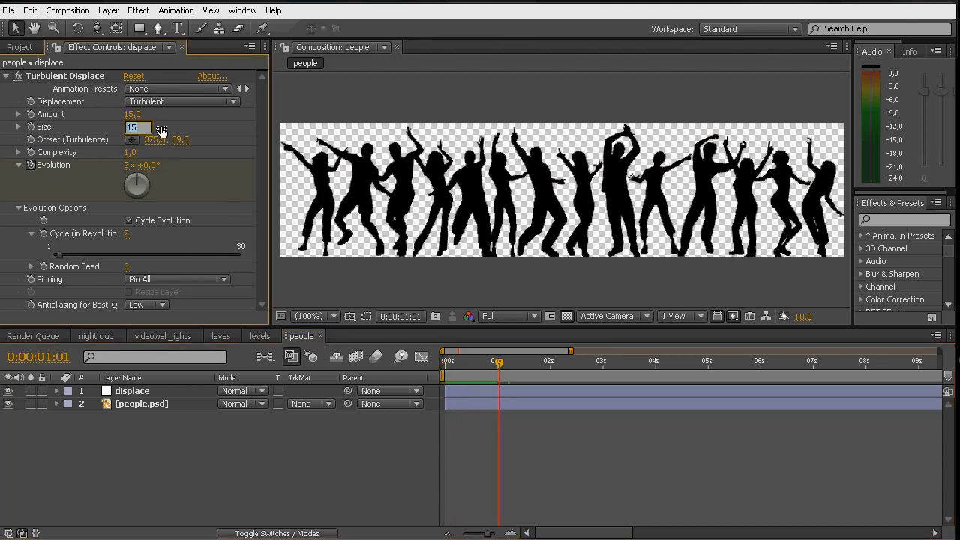
pyautogui.write('10')
pyautogui.press('Return')
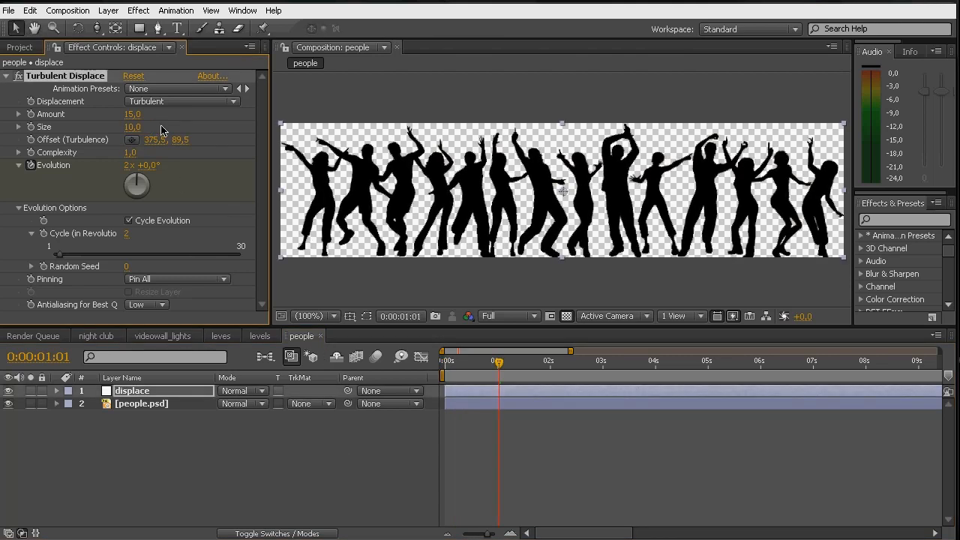
pyautogui.click(264, 488)
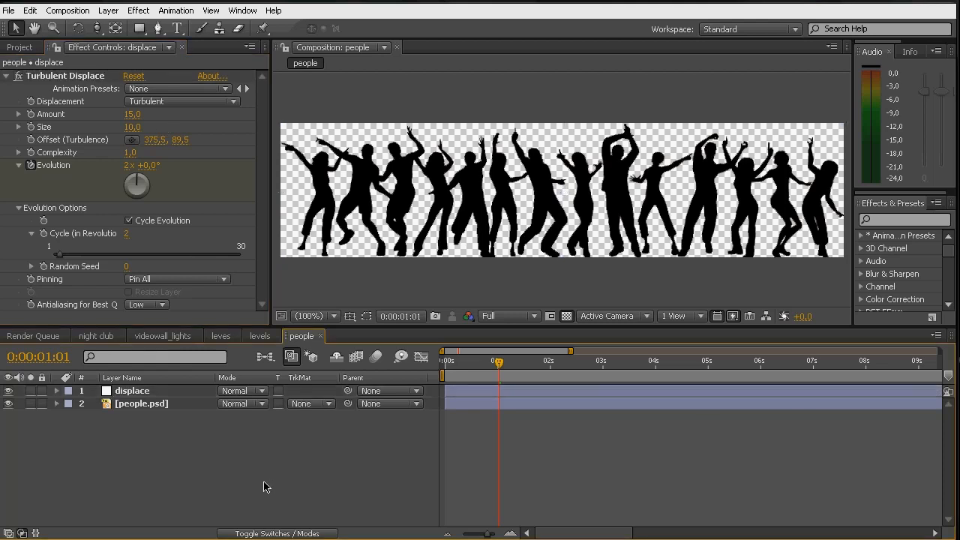
pyautogui.press('KP_0')
pyautogui.press('space')
pyautogui.click(443, 365)
pyautogui.press('space')
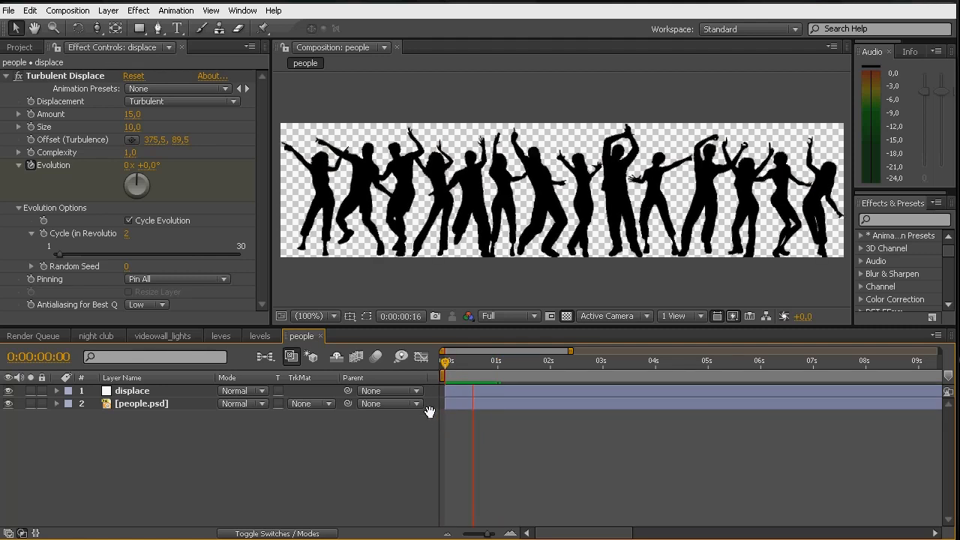
# Step: End the people composition's work area at 0:00:01:00
pyautogui.click(499, 373)
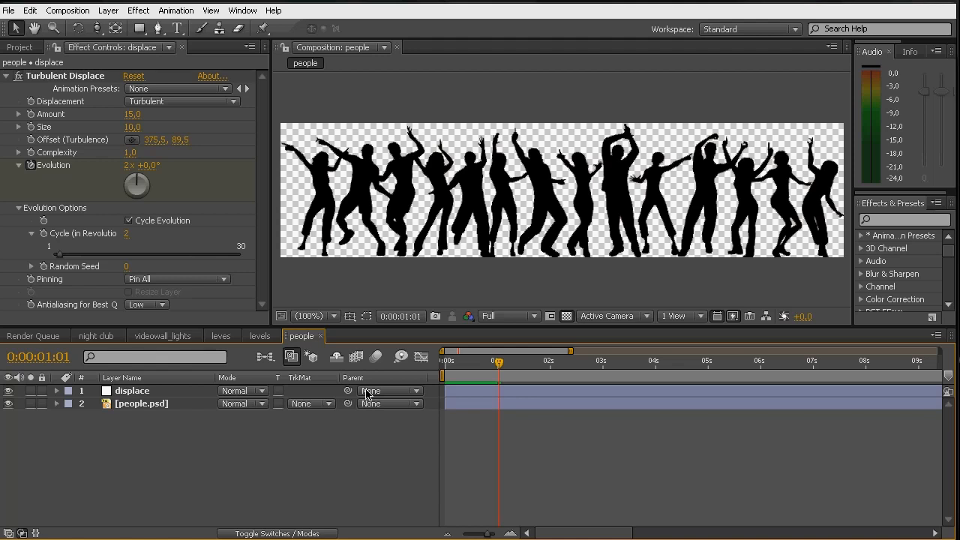
pyautogui.press('pageup')
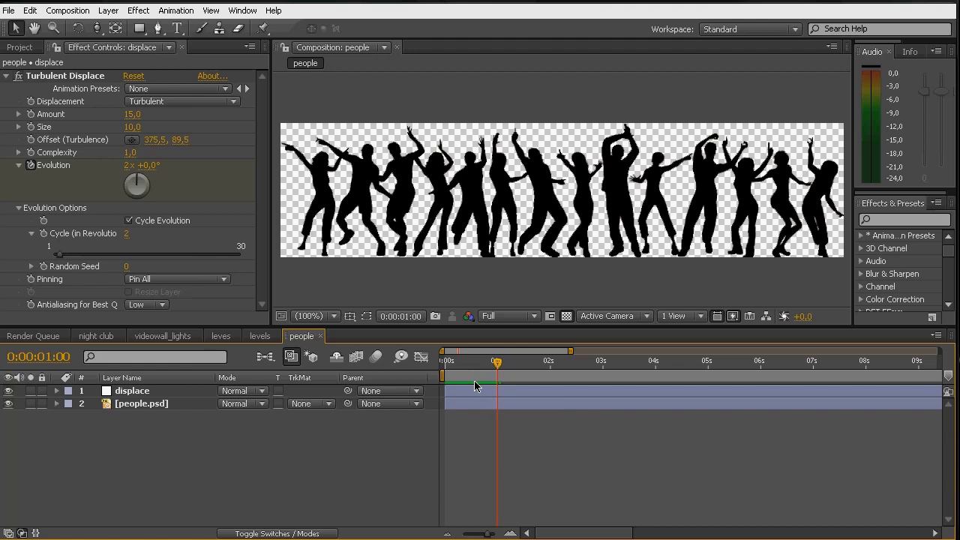
pyautogui.press('n')
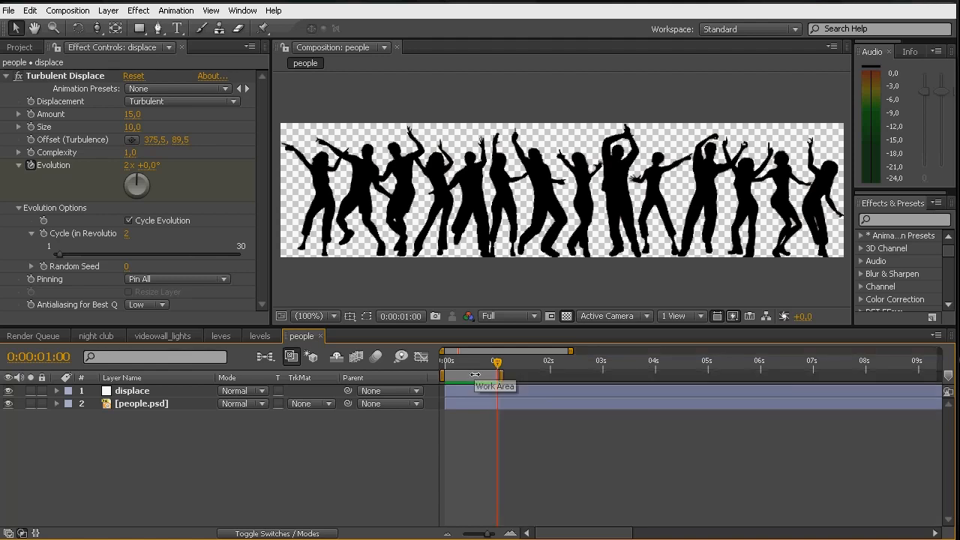
# Step: Trim the people composition to its work area and scrub through the shortened animation
pyautogui.rightClick(468, 374)
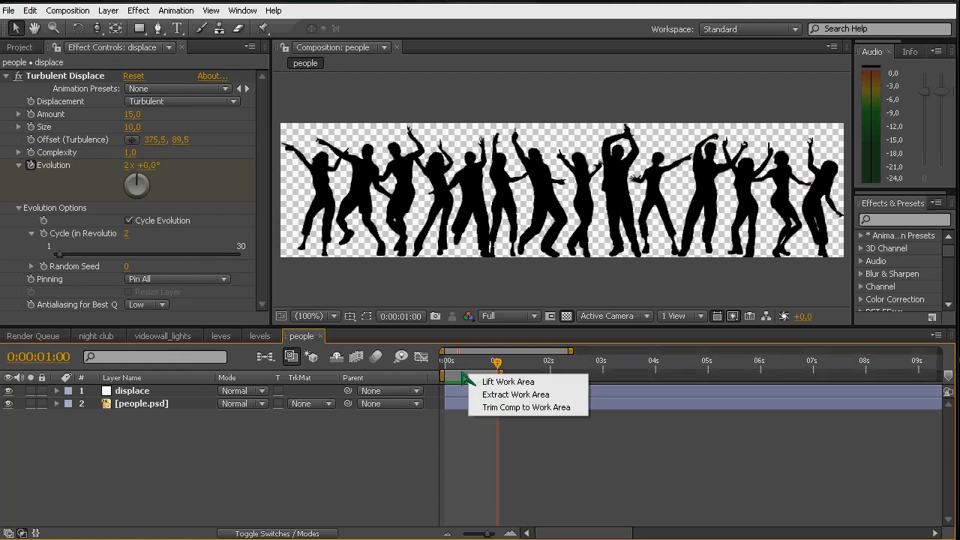
pyautogui.click(497, 409)
pyautogui.moveTo(453, 372); pyautogui.dragTo(572, 376)
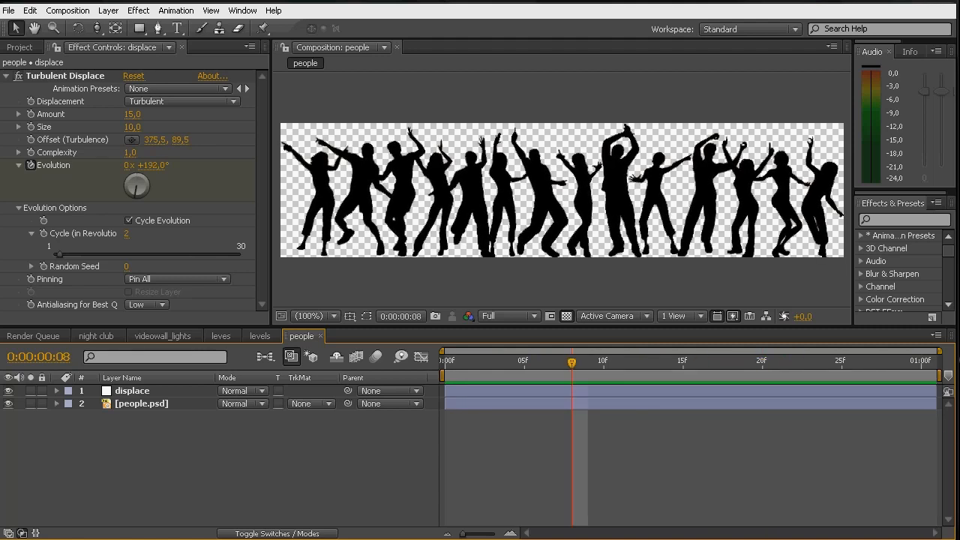
# Step: Add the people composition as a hidden bottom layer of the night club composition, and file it in the Comps project folder
pyautogui.click(20, 47)
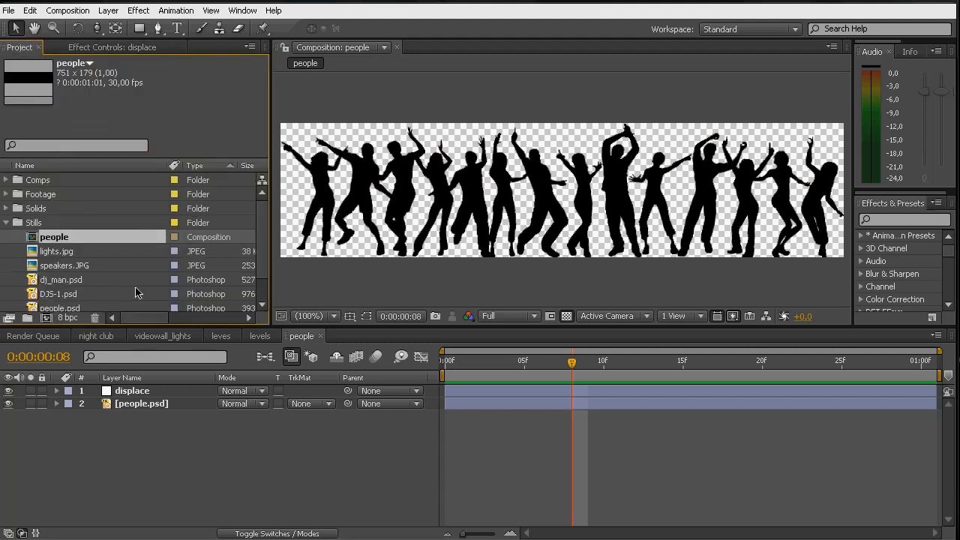
pyautogui.click(98, 336)
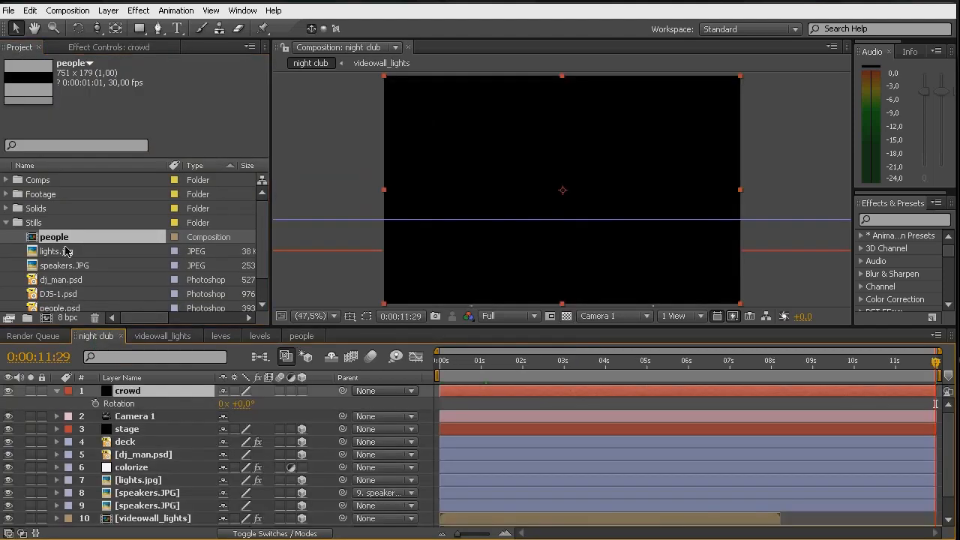
pyautogui.moveTo(271, 327); pyautogui.dragTo(272, 265)
pyautogui.moveTo(60, 238); pyautogui.dragTo(135, 506)
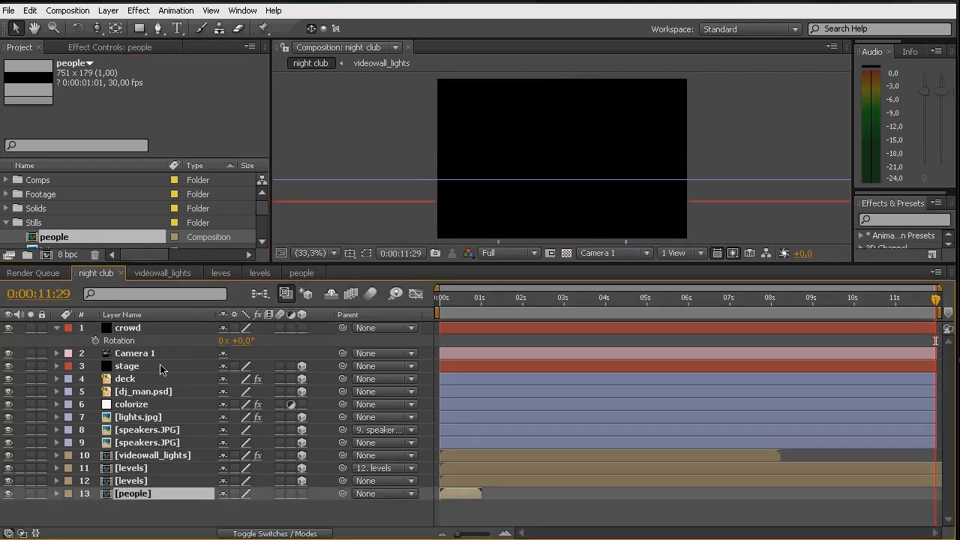
pyautogui.click(8, 493)
pyautogui.moveTo(53, 238); pyautogui.dragTo(36, 181)
# Step: Apply the Trapcode Particular effect to the crowd layer
pyautogui.click(135, 333)
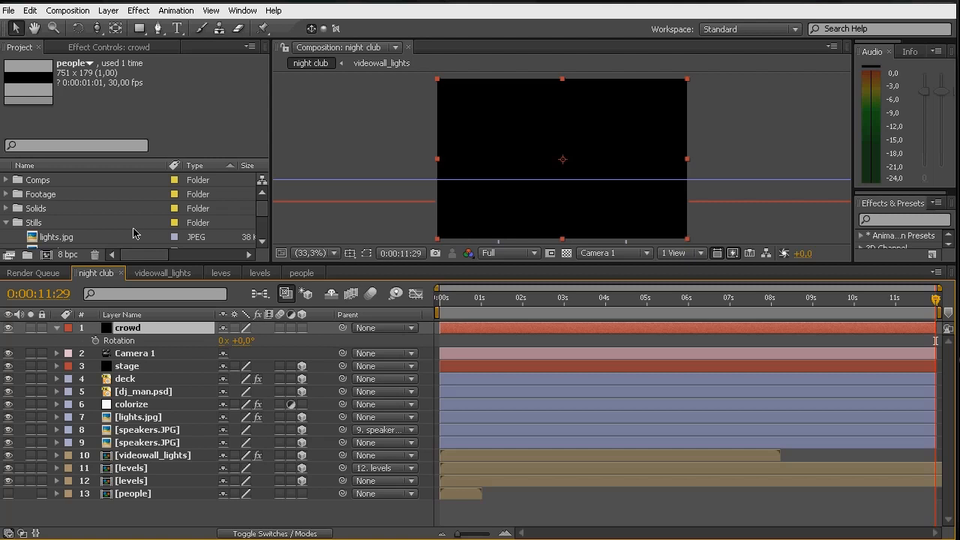
pyautogui.click(138, 11)
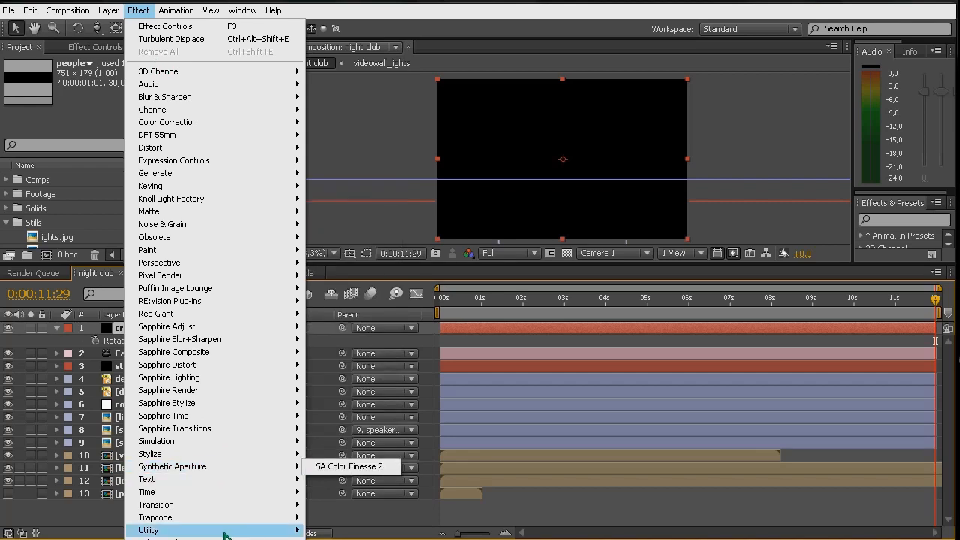
pyautogui.moveTo(256, 523)
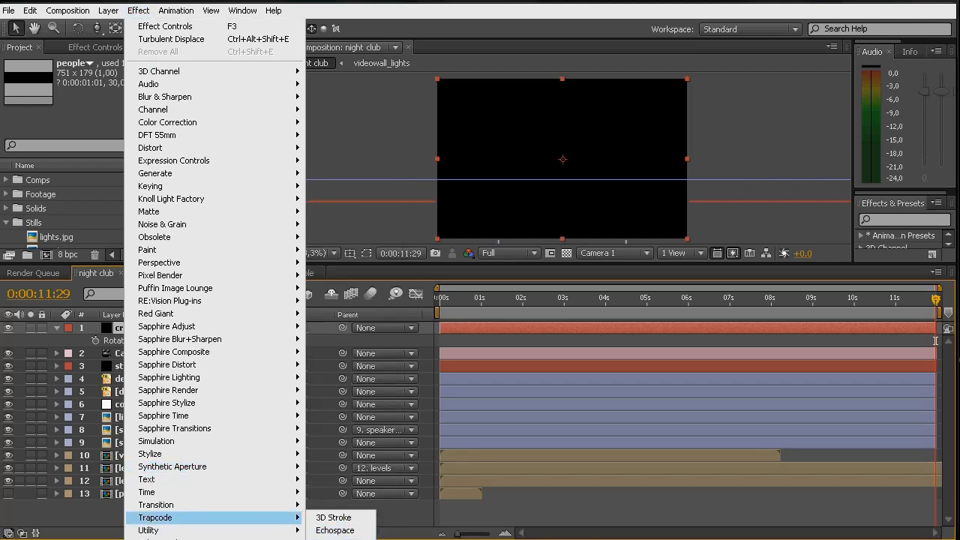
pyautogui.click(336, 538)
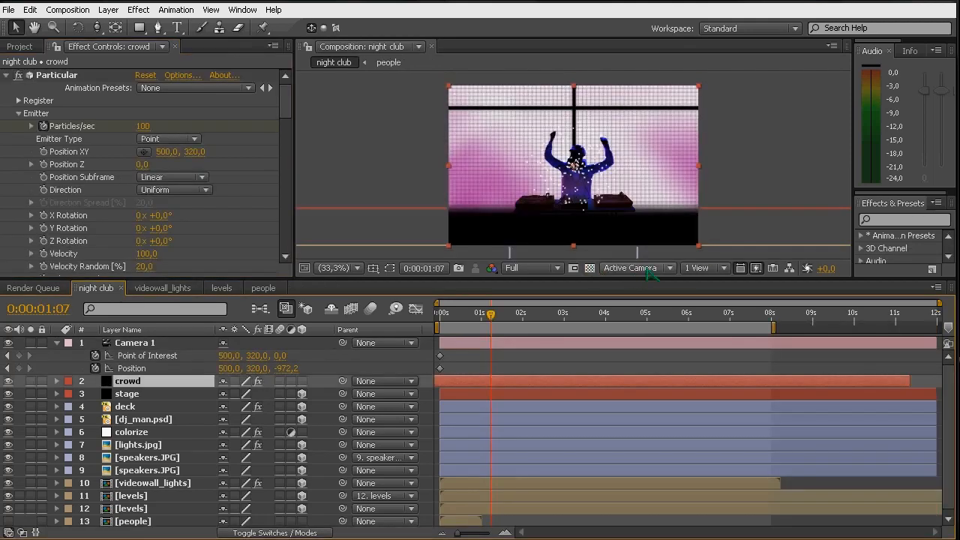
# Step: View the night club scene from Custom View 1 and Top, with the crowd layer selected
pyautogui.click(644, 268)
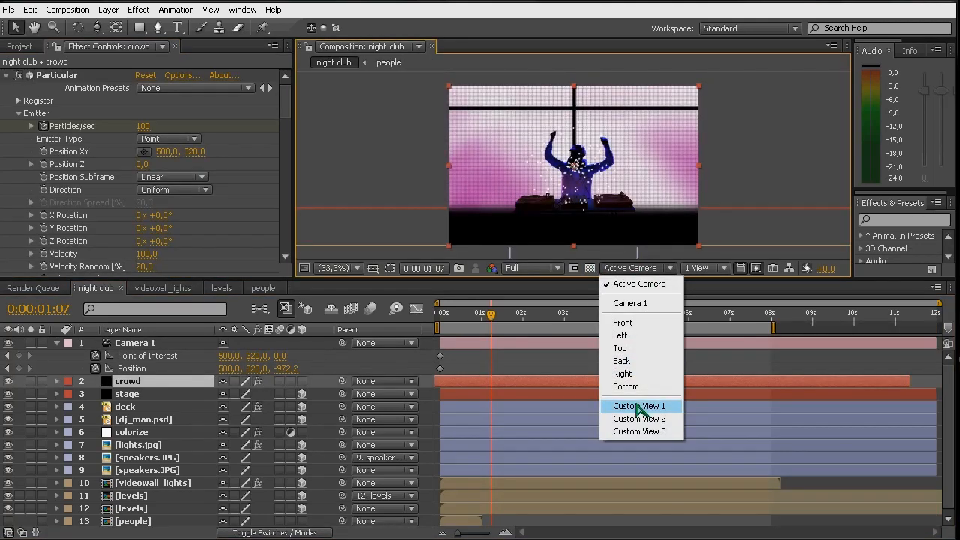
pyautogui.click(637, 406)
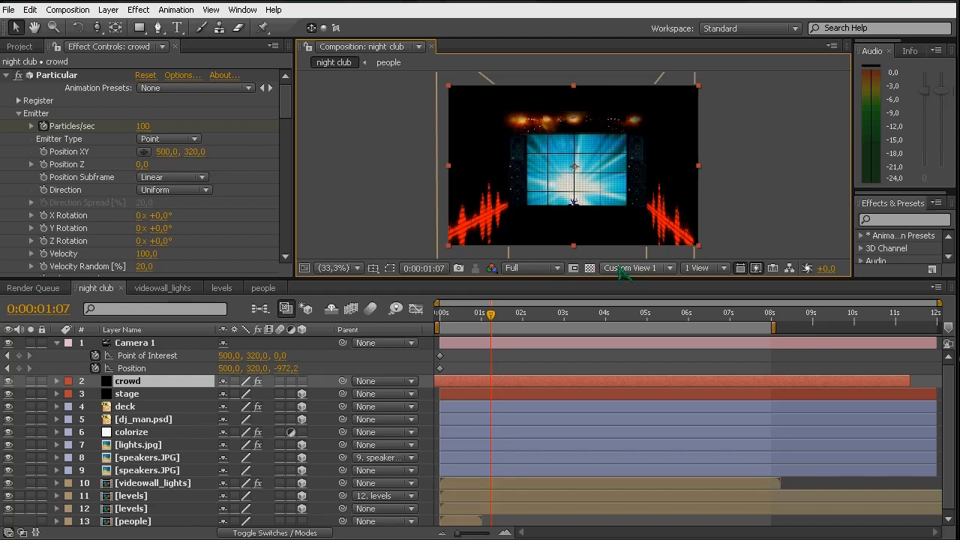
pyautogui.click(623, 274)
pyautogui.click(622, 351)
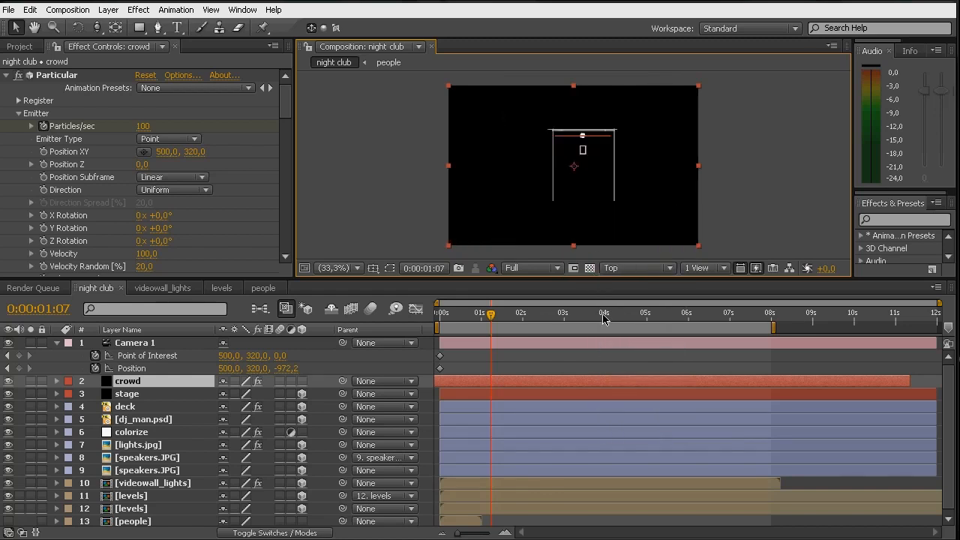
pyautogui.click(121, 393)
pyautogui.click(129, 382)
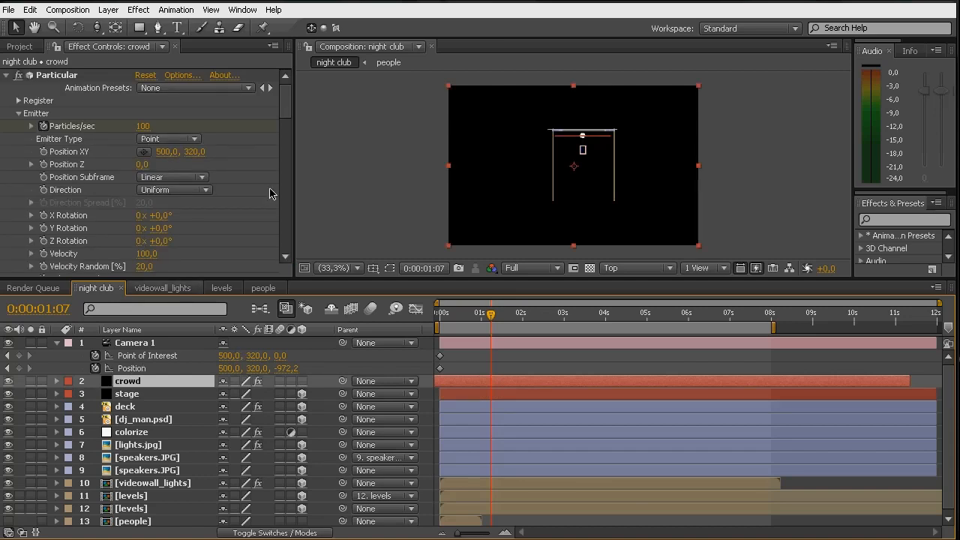
# Step: Set the emitter's Velocity, Velocity Random, Velocity Distribution and Velocity from Motion all to 0
pyautogui.moveTo(287, 114); pyautogui.dragTo(289, 139)
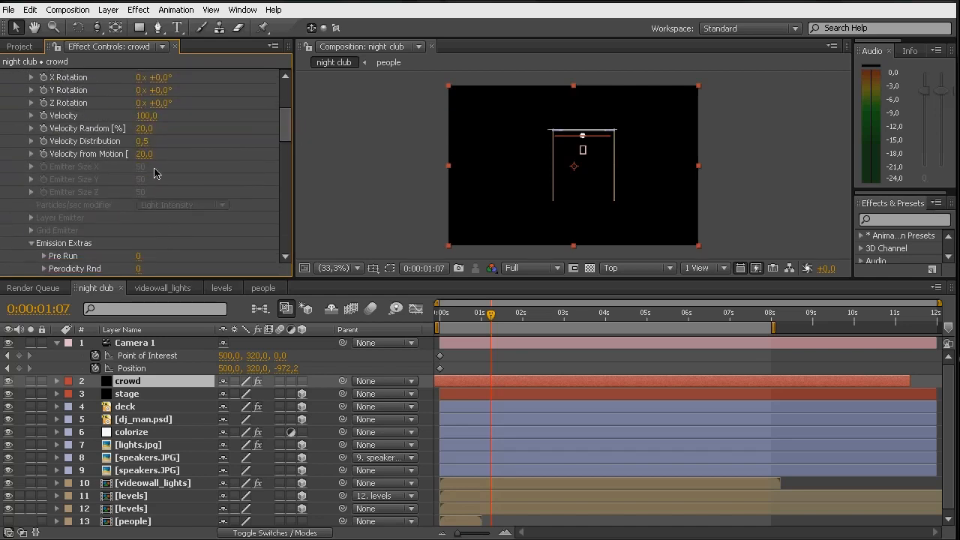
pyautogui.moveTo(152, 129); pyautogui.dragTo(165, 135)
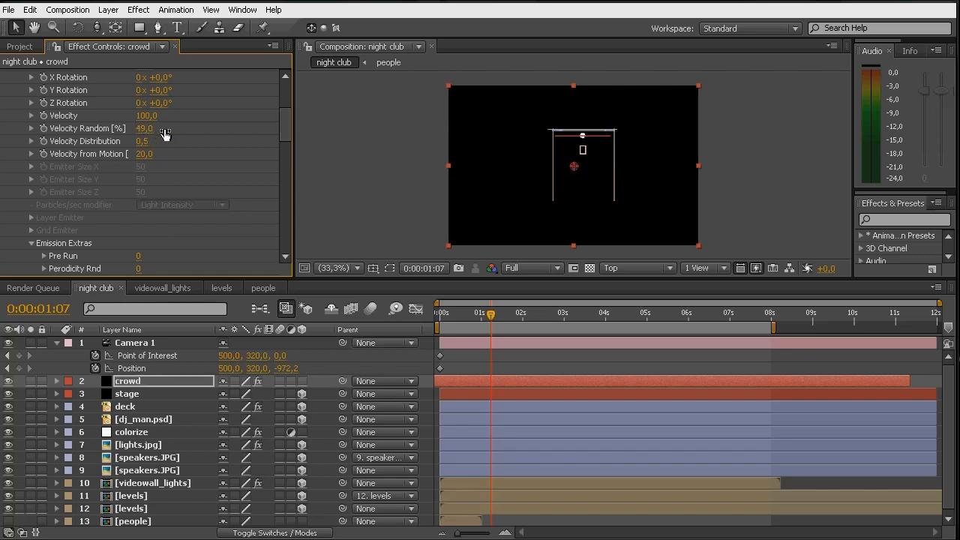
pyautogui.click(147, 120)
pyautogui.write('0')
pyautogui.click(147, 129)
pyautogui.write('0')
pyautogui.press('Tab')
pyautogui.write('0')
pyautogui.press('Tab')
pyautogui.press('Return')
pyautogui.click(144, 154)
# Step: Set the Particular emitter type to Box
pyautogui.moveTo(287, 130); pyautogui.dragTo(288, 101)
pyautogui.click(166, 140)
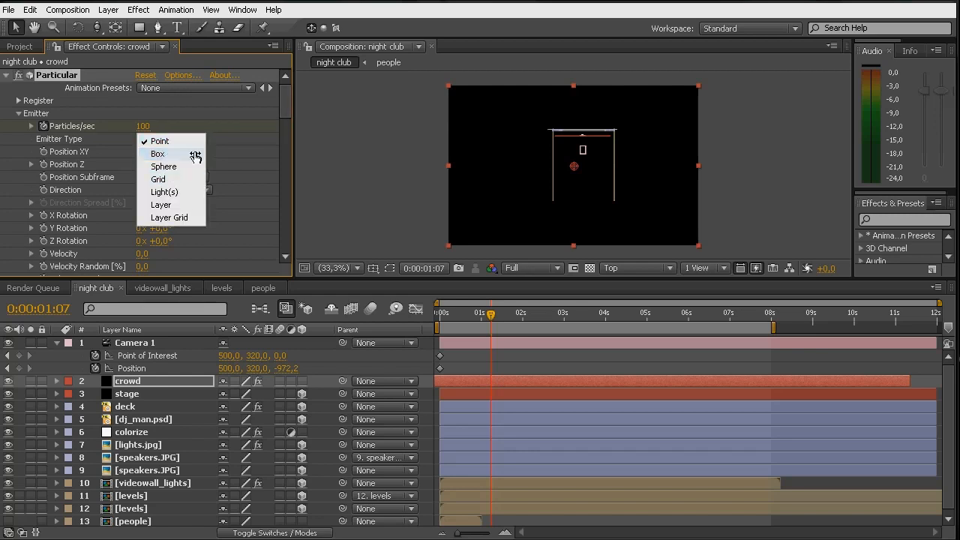
pyautogui.click(188, 154)
# Step: Set the box emitter's size to 3500 in X, 0 in Y and 7381 in Z
pyautogui.moveTo(287, 105); pyautogui.dragTo(290, 126)
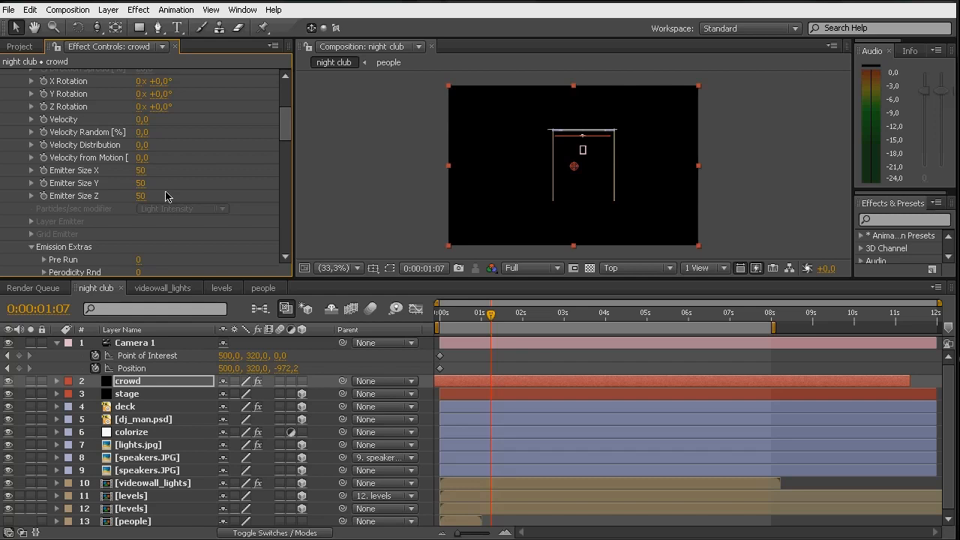
pyautogui.click(141, 183)
pyautogui.write('0')
pyautogui.press('Return')
pyautogui.moveTo(141, 171); pyautogui.dragTo(667, 181)
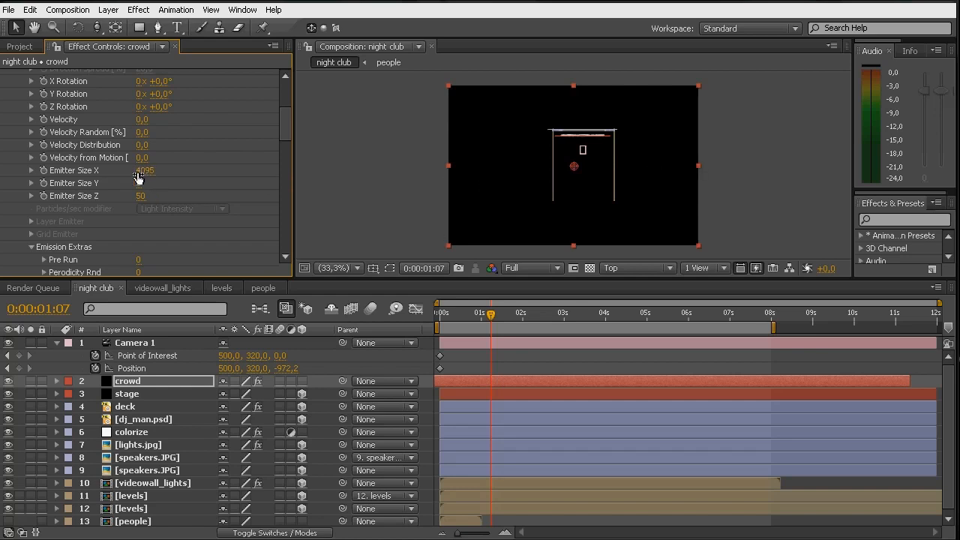
pyautogui.press('Return')
pyautogui.moveTo(136, 195); pyautogui.dragTo(787, 215)
# Step: Set the emitter's Position Z to -3700 and switch the composition view back to Active Camera
pyautogui.scroll(5, 171, 189)
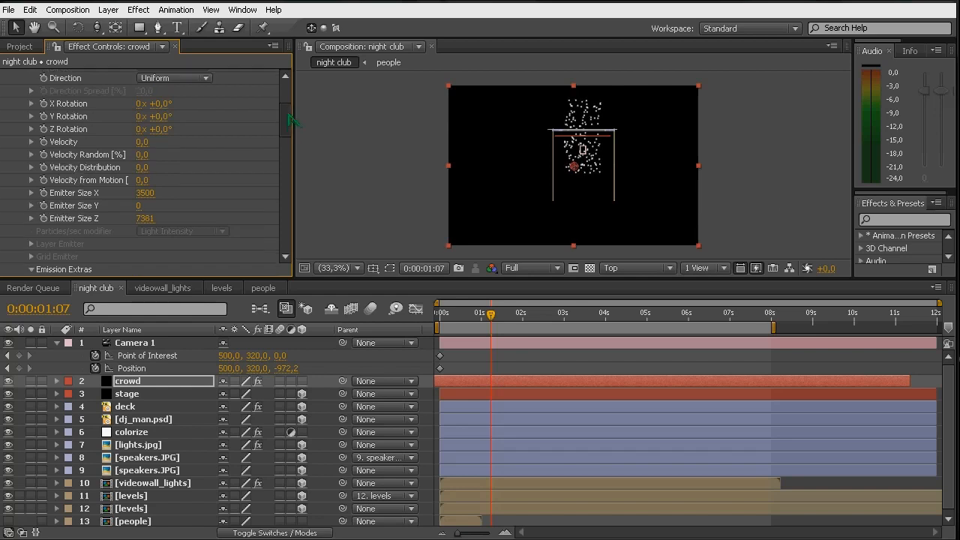
pyautogui.moveTo(142, 164); pyautogui.dragTo(75, 178)
pyautogui.click(139, 168)
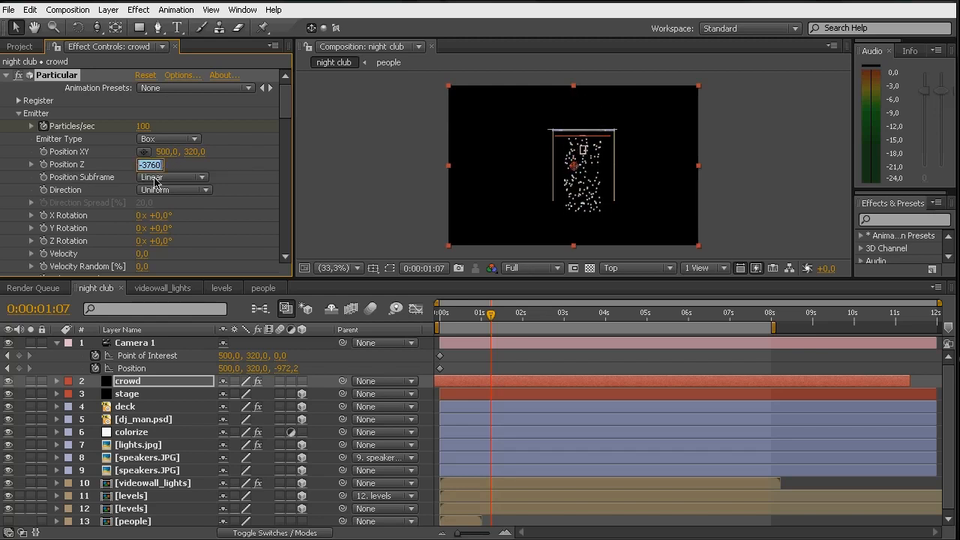
pyautogui.write('3700')
pyautogui.press('Return')
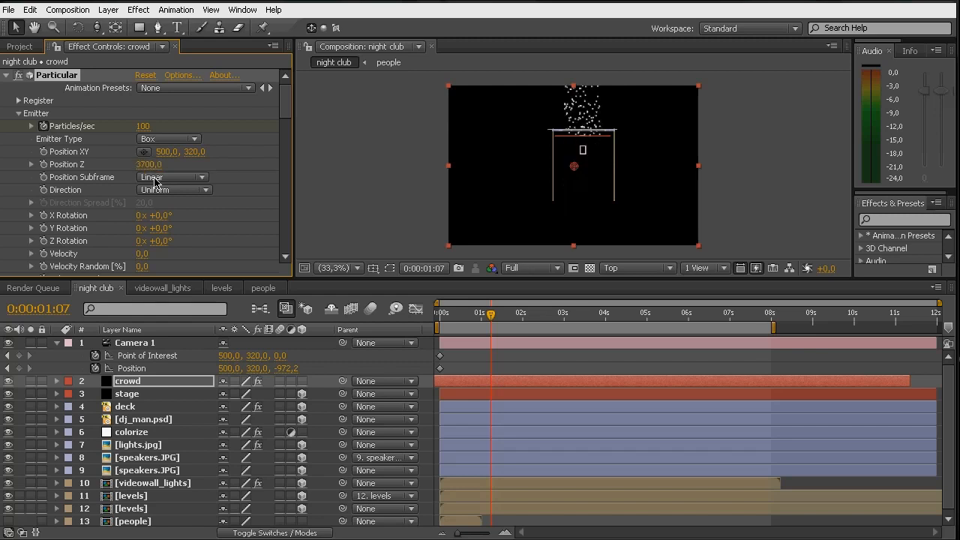
pyautogui.click(142, 166)
pyautogui.press('Left')
pyautogui.press('Return')
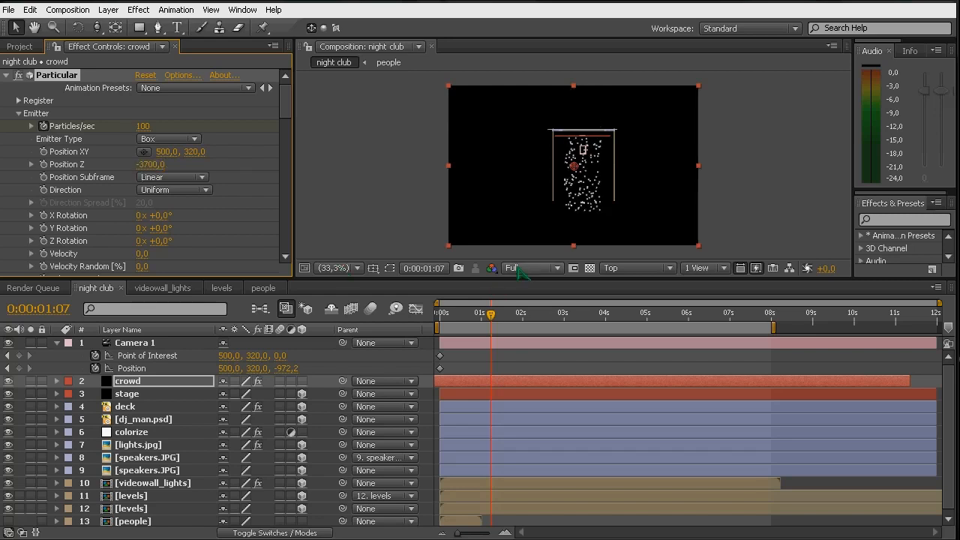
pyautogui.click(638, 268)
pyautogui.click(634, 281)
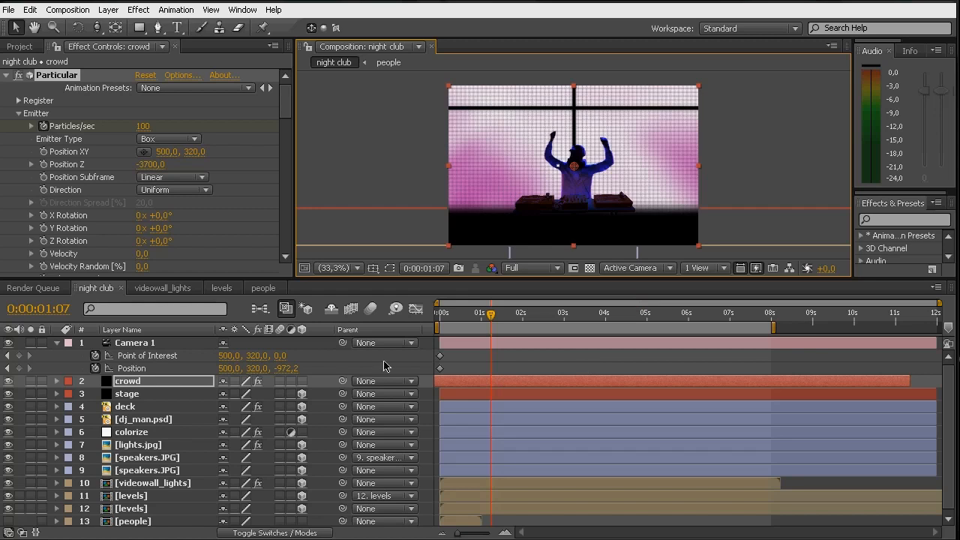
# Step: Set the crowd layer's particle life to 15 seconds
pyautogui.click(126, 383)
pyautogui.moveTo(287, 103); pyautogui.dragTo(290, 155)
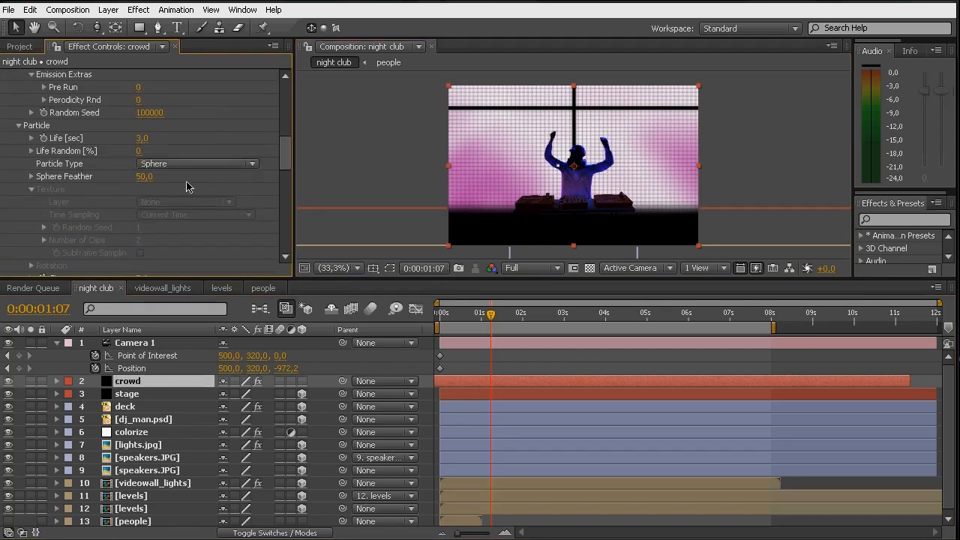
pyautogui.click(148, 139)
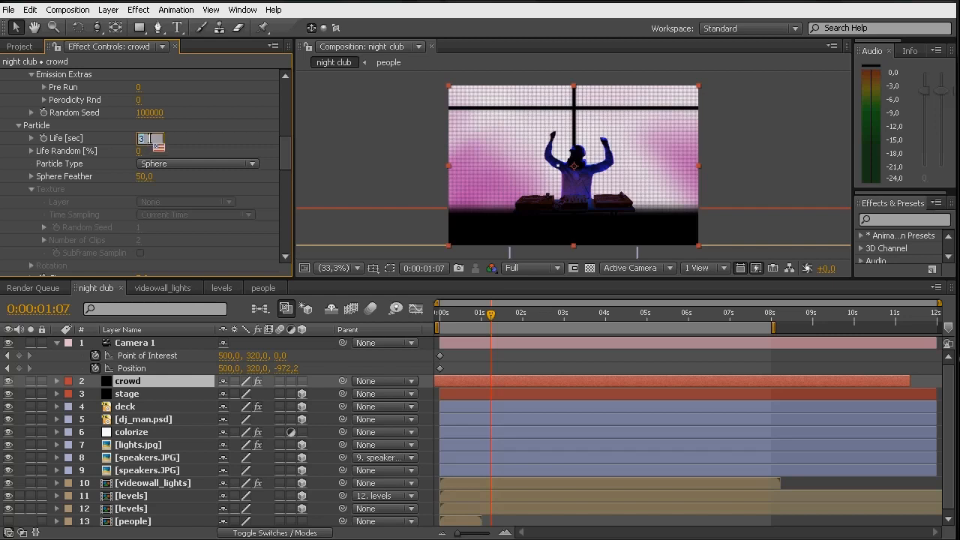
pyautogui.write('15')
pyautogui.press('Return')
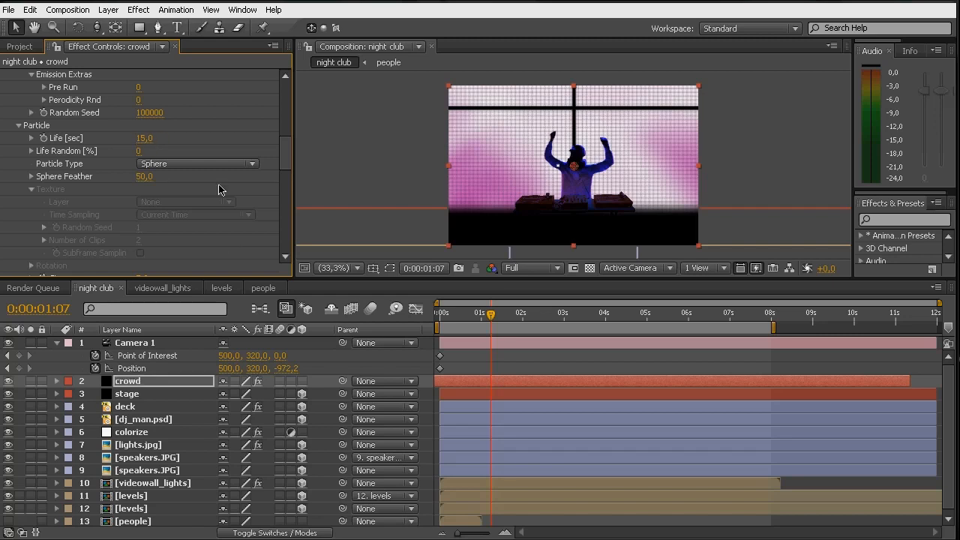
# Step: Set the particle type to Sprite Fill and use the people layer as its texture
pyautogui.click(185, 164)
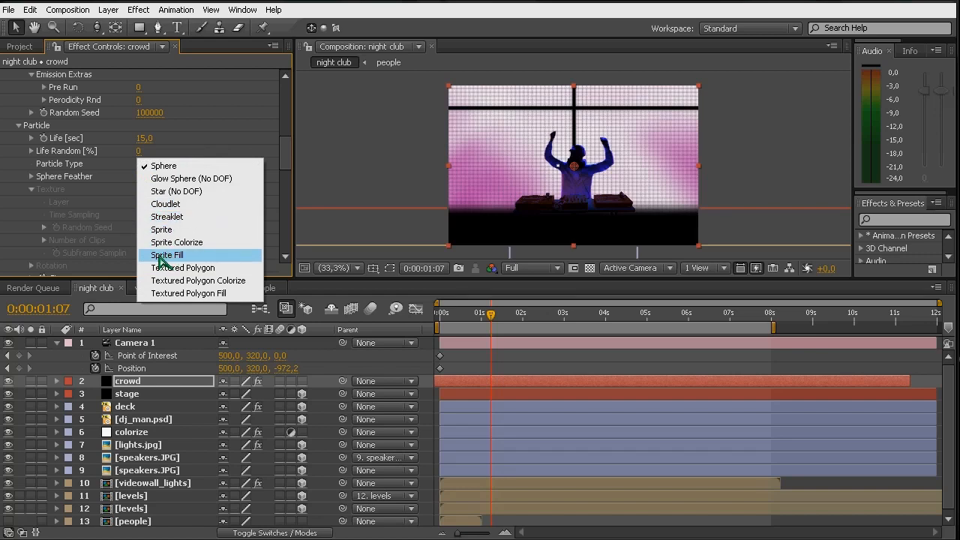
pyautogui.click(159, 256)
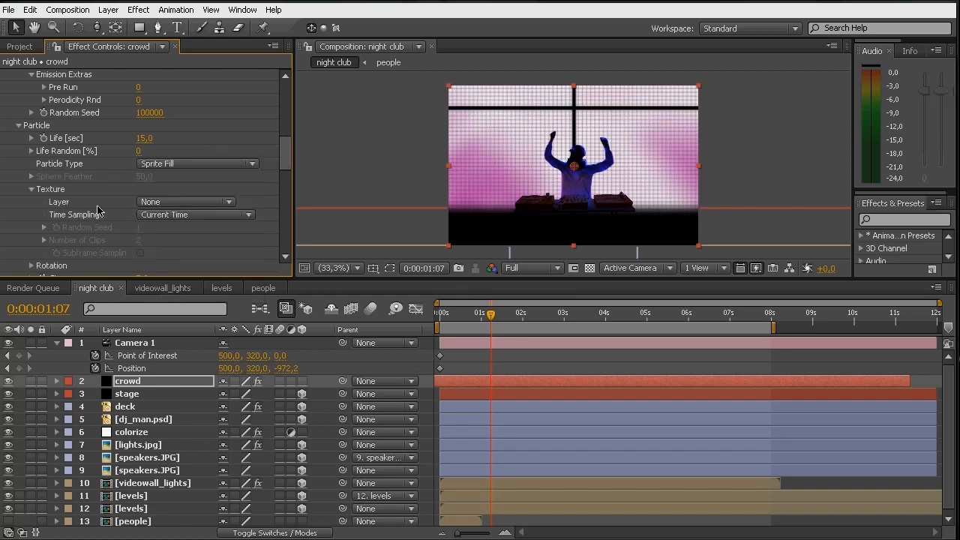
pyautogui.click(187, 204)
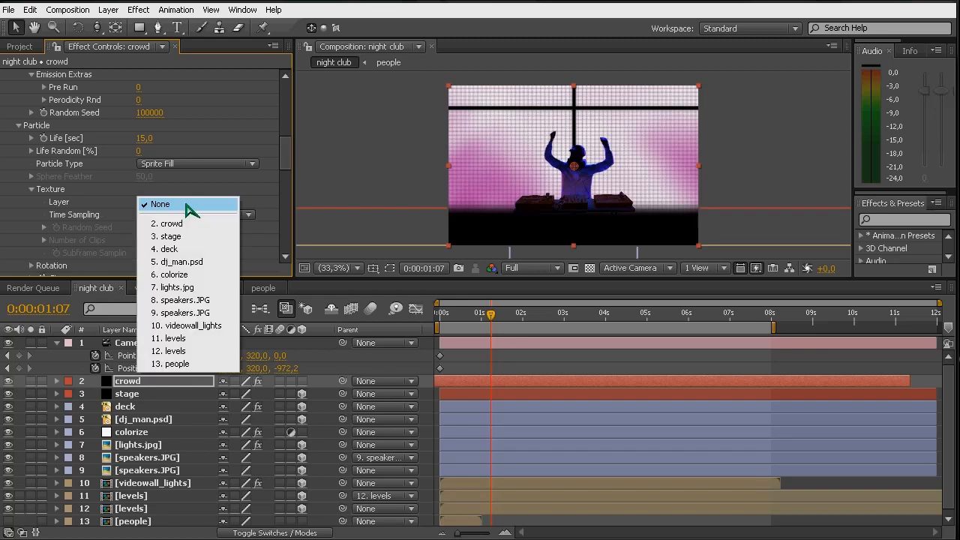
pyautogui.click(176, 363)
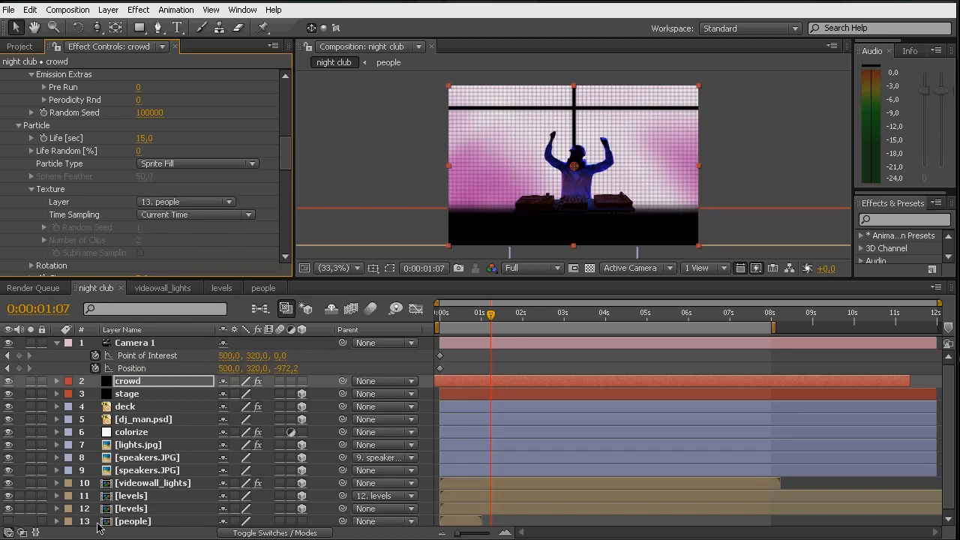
# Step: Set the particle size to 1000 and preview the scene at 0:00:02:00 in Custom View 1
pyautogui.click(639, 268)
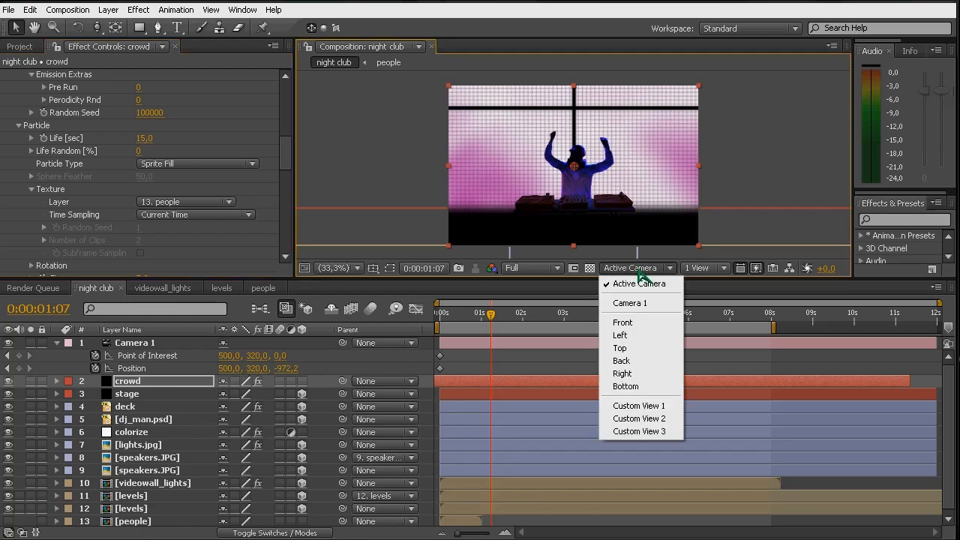
pyautogui.click(636, 409)
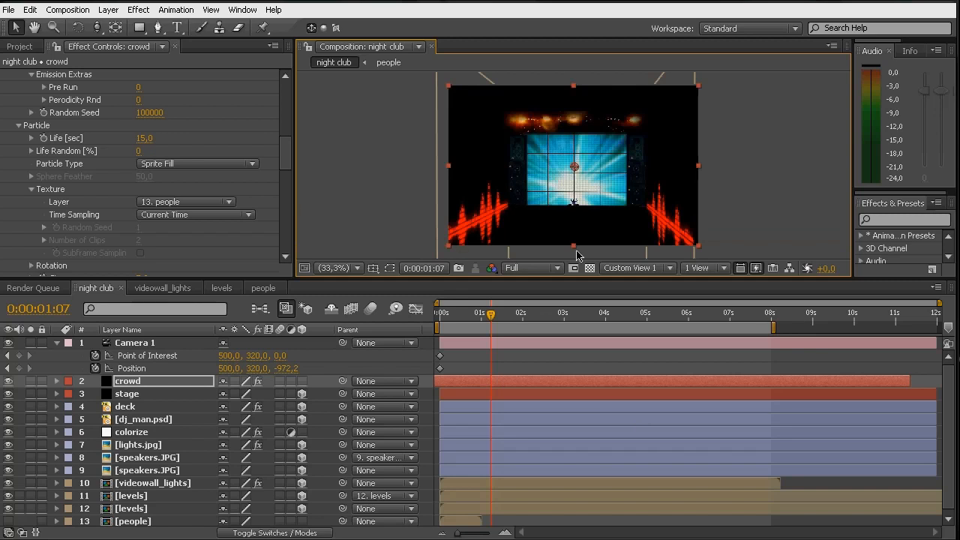
pyautogui.moveTo(286, 150); pyautogui.dragTo(290, 183)
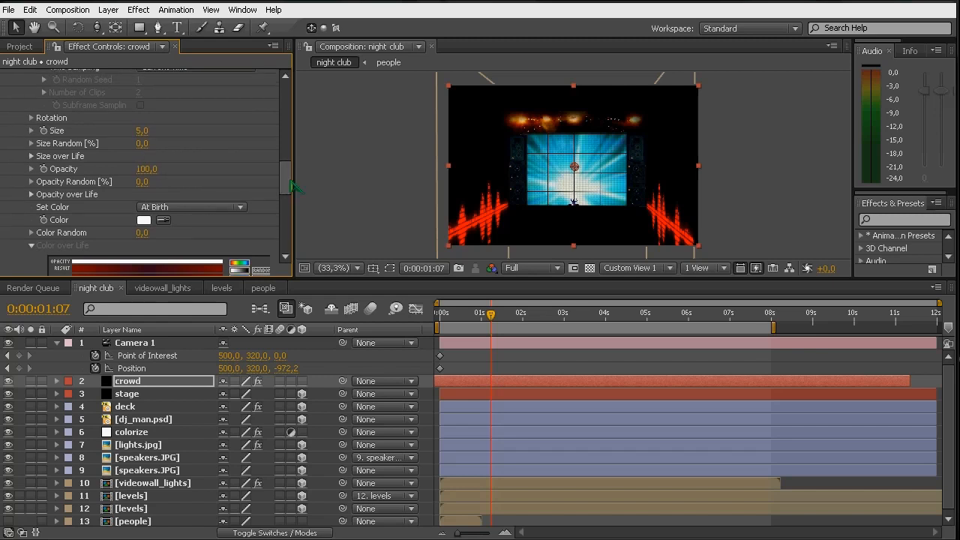
pyautogui.moveTo(142, 131); pyautogui.dragTo(277, 148)
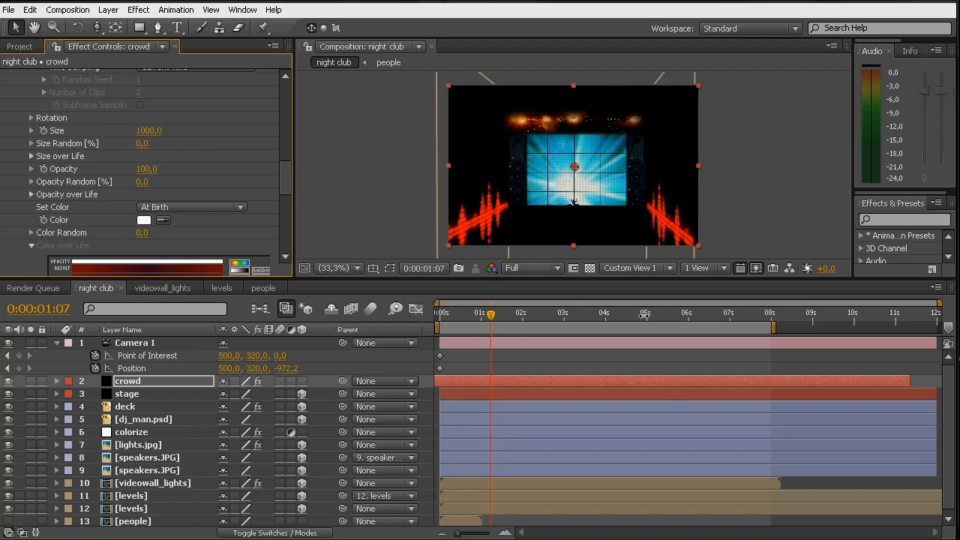
pyautogui.click(523, 314)
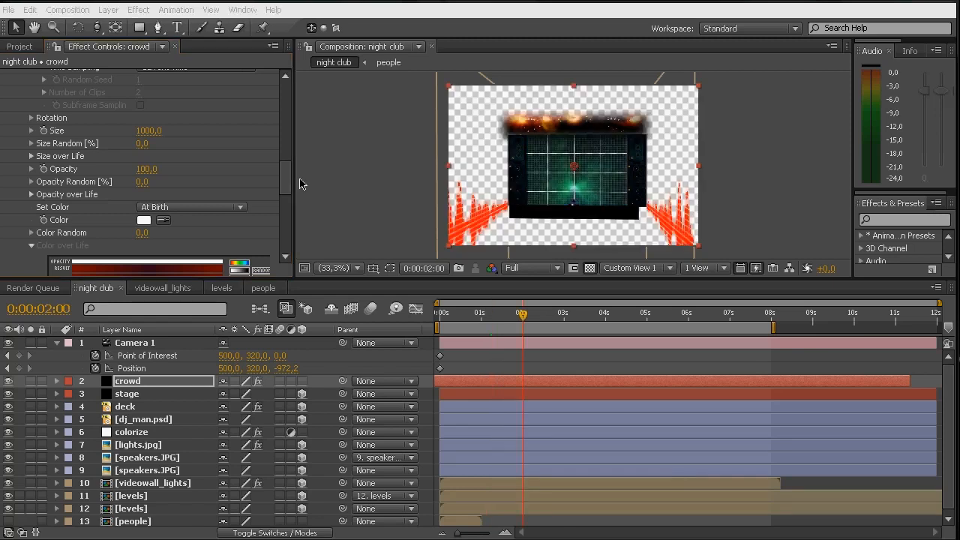
# Step: Set the people texture's Time Sampling to Random - Loop in the crowd layer's Particular effect
pyautogui.moveTo(285, 181); pyautogui.dragTo(286, 216)
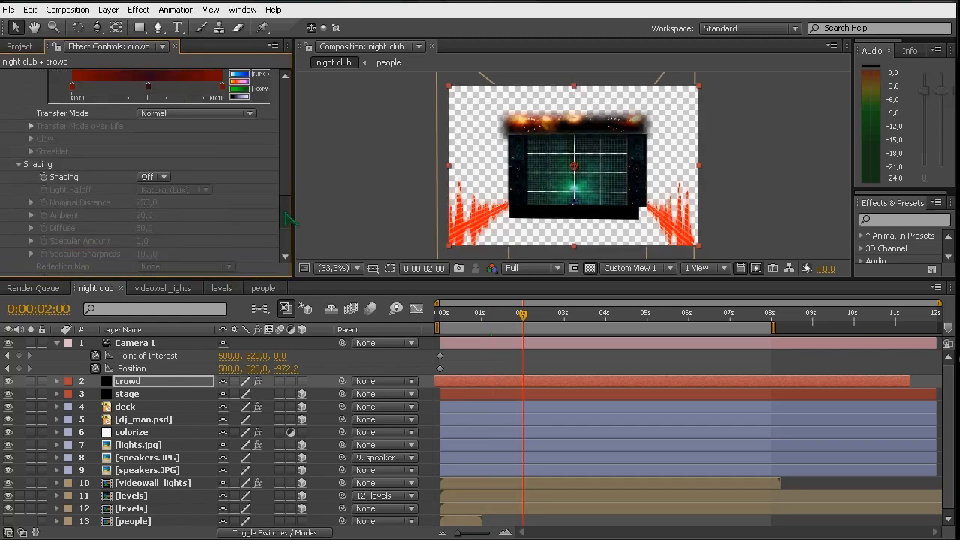
pyautogui.scroll(5, 286, 219)
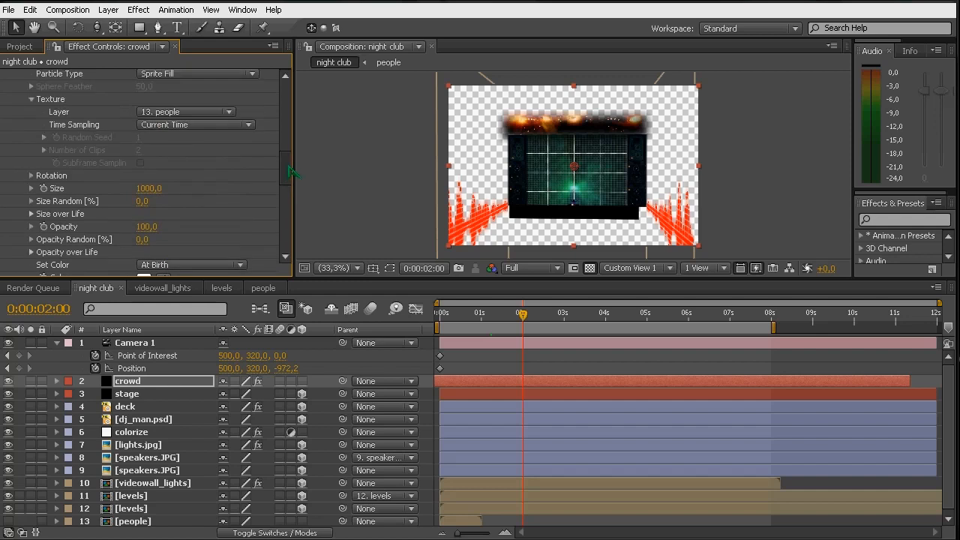
pyautogui.click(186, 174)
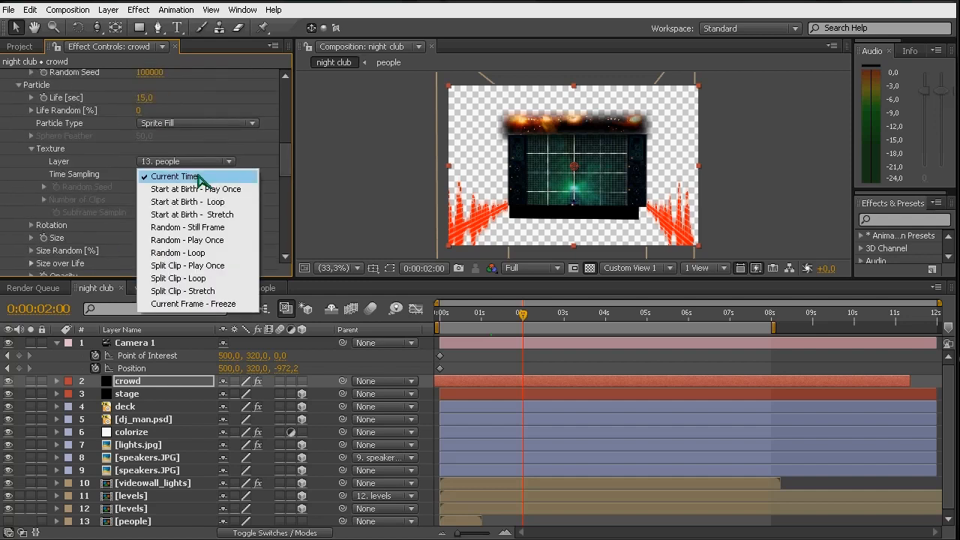
pyautogui.click(173, 254)
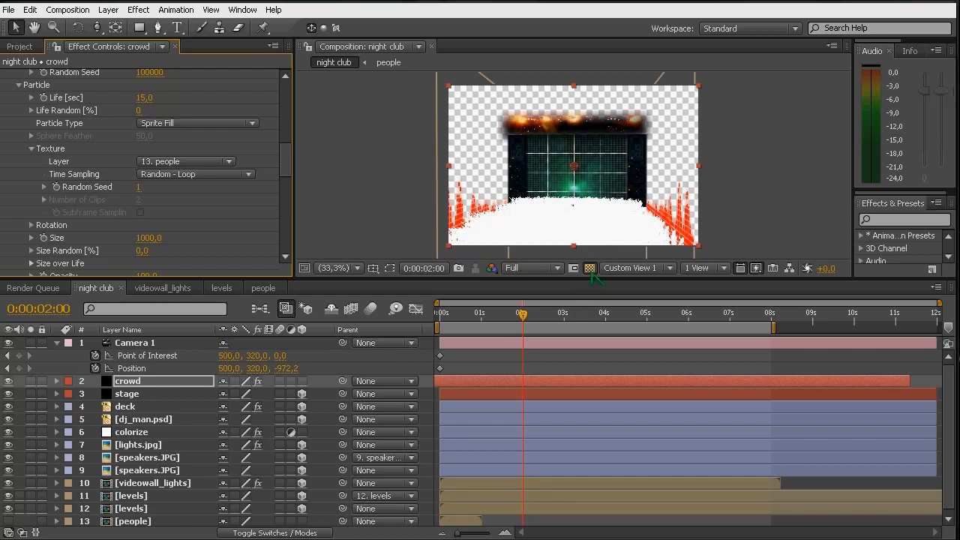
# Step: Check the crowd's spread from the Top view, and return the composition to Custom View 1
pyautogui.click(632, 268)
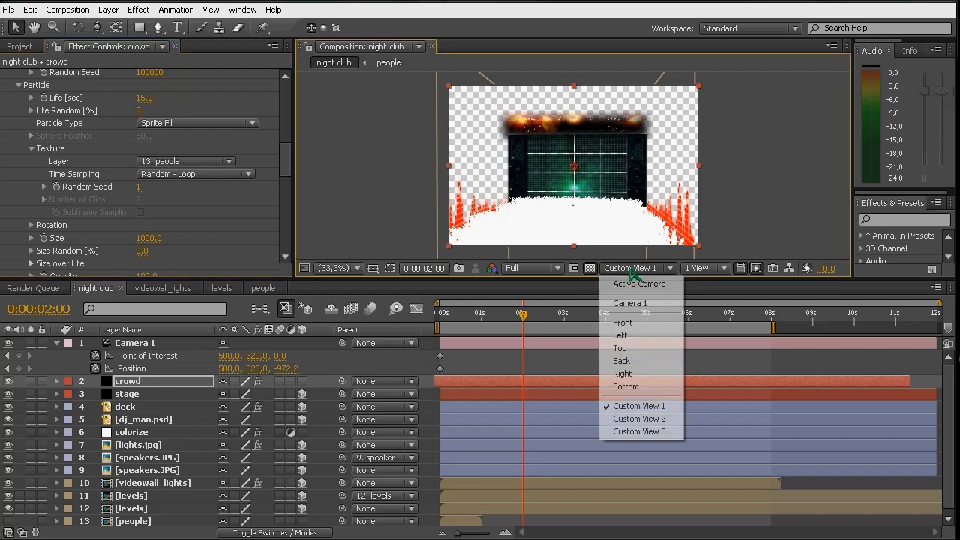
pyautogui.click(625, 349)
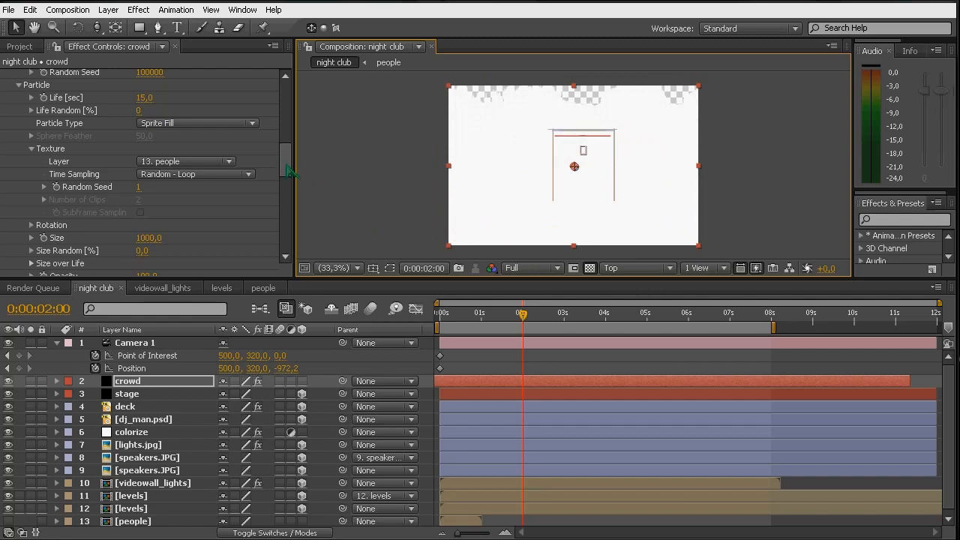
pyautogui.moveTo(289, 169); pyautogui.dragTo(289, 132)
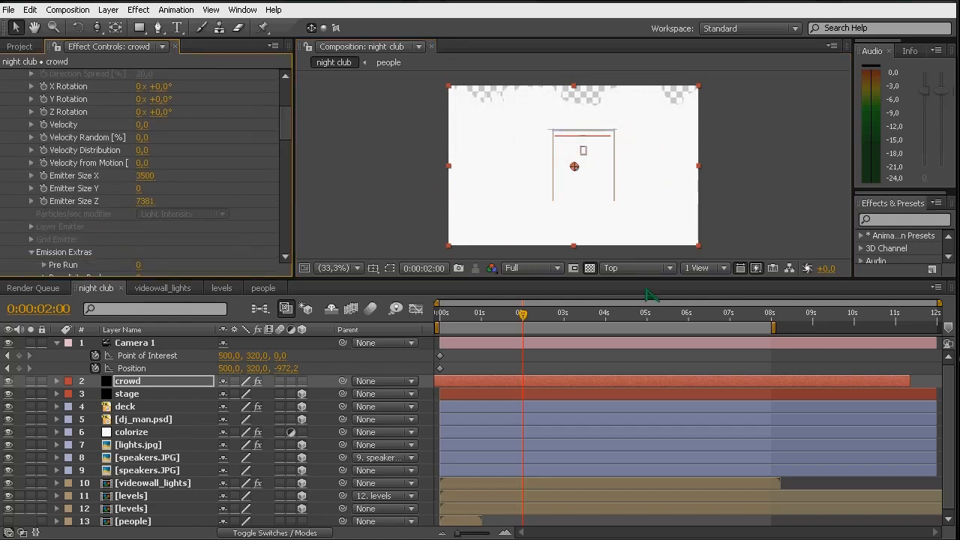
pyautogui.click(614, 270)
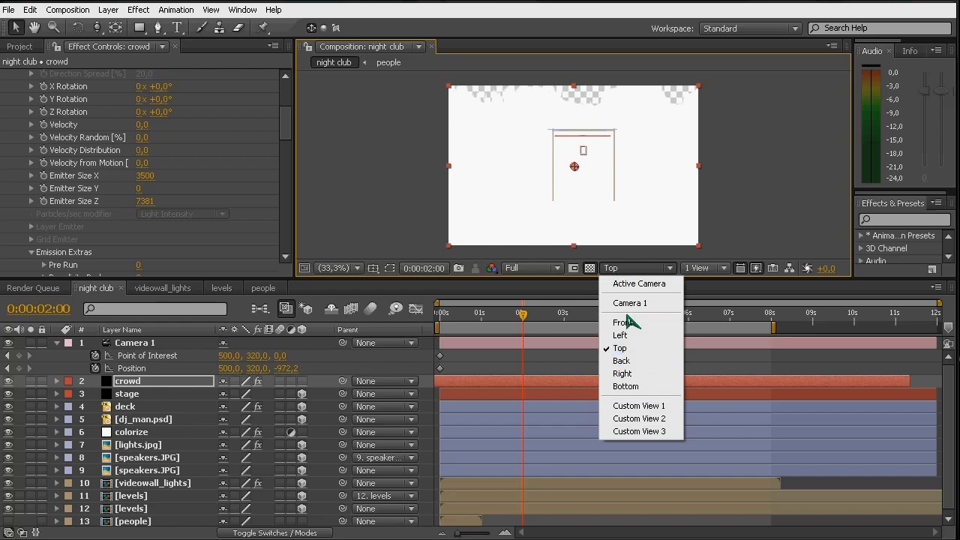
pyautogui.click(622, 405)
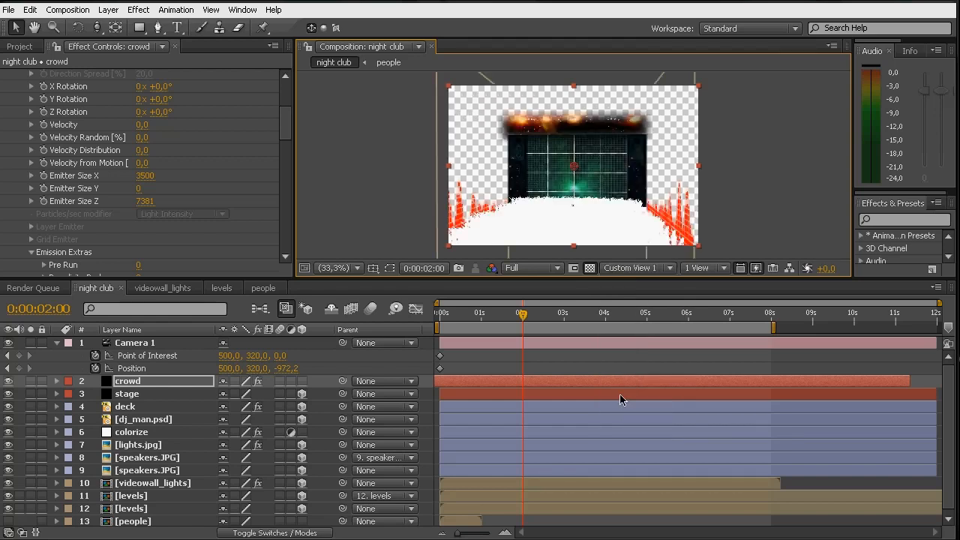
# Step: Reduce the crowd emitter's size to 2735 in X and 5000 in Z
pyautogui.moveTo(285, 124)
pyautogui.mouseDown()
pyautogui.moveTo(286, 100)
pyautogui.moveTo(289, 128)
pyautogui.mouseUp()
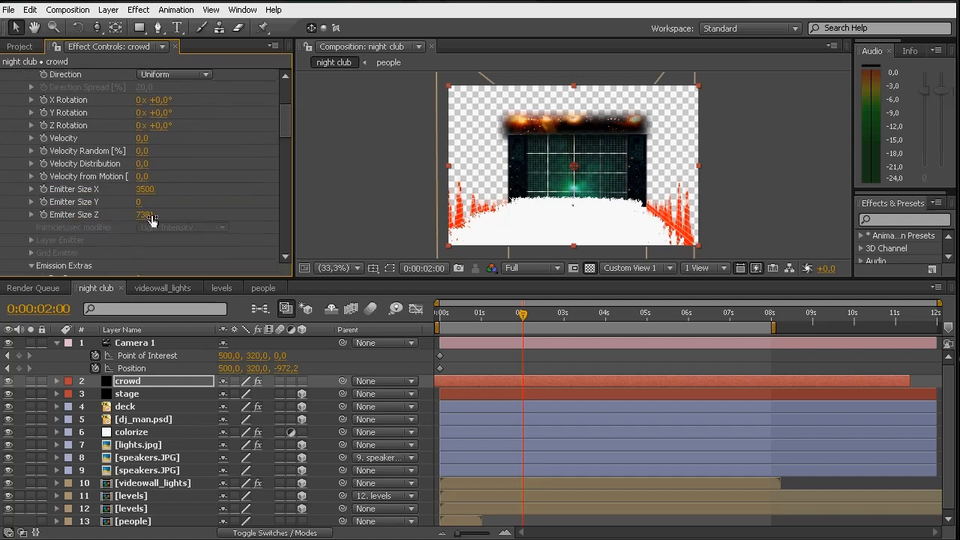
pyautogui.moveTo(150, 196); pyautogui.dragTo(47, 208)
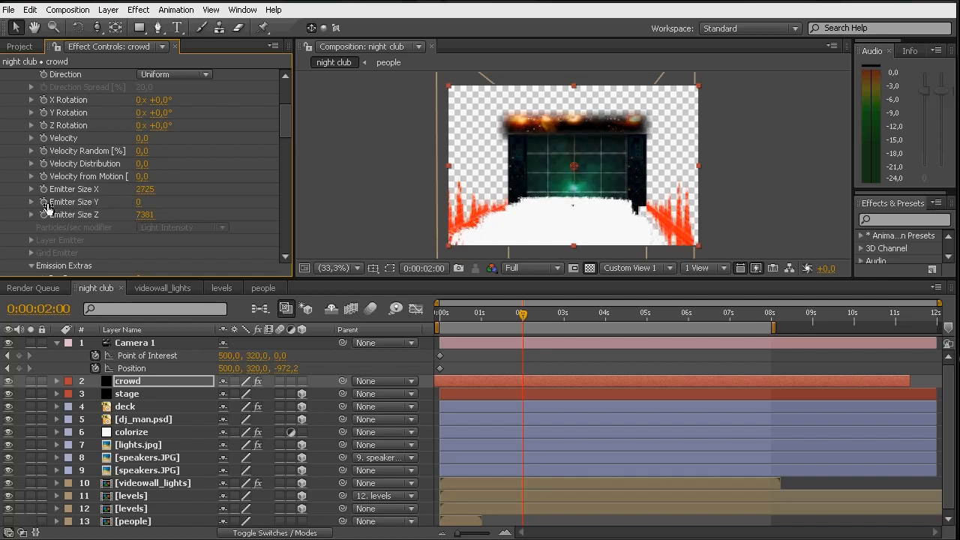
pyautogui.click(143, 217)
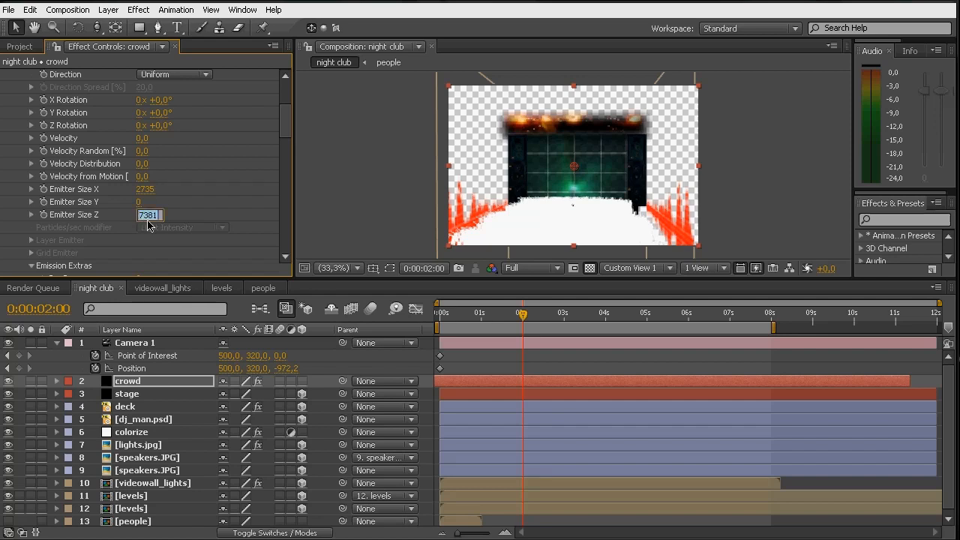
pyautogui.write('7000')
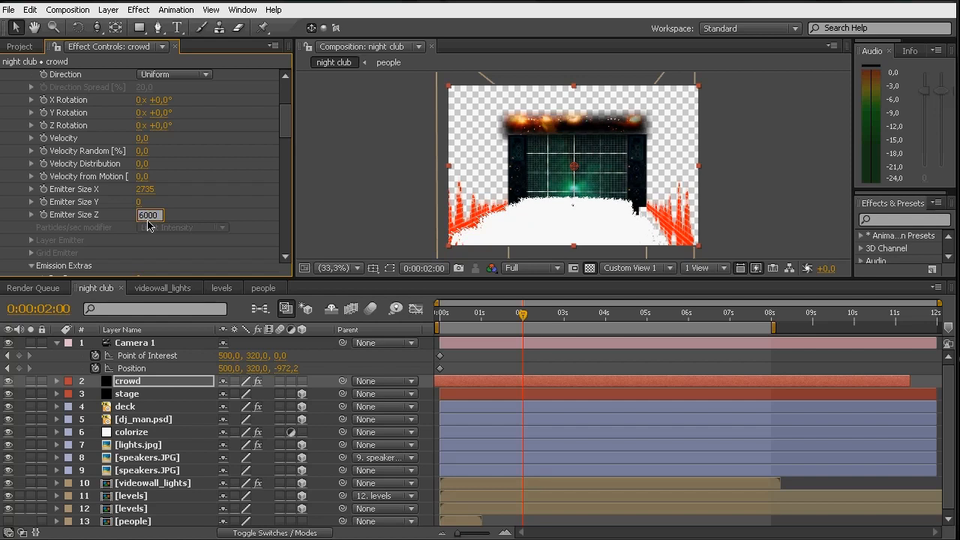
pyautogui.press('Return')
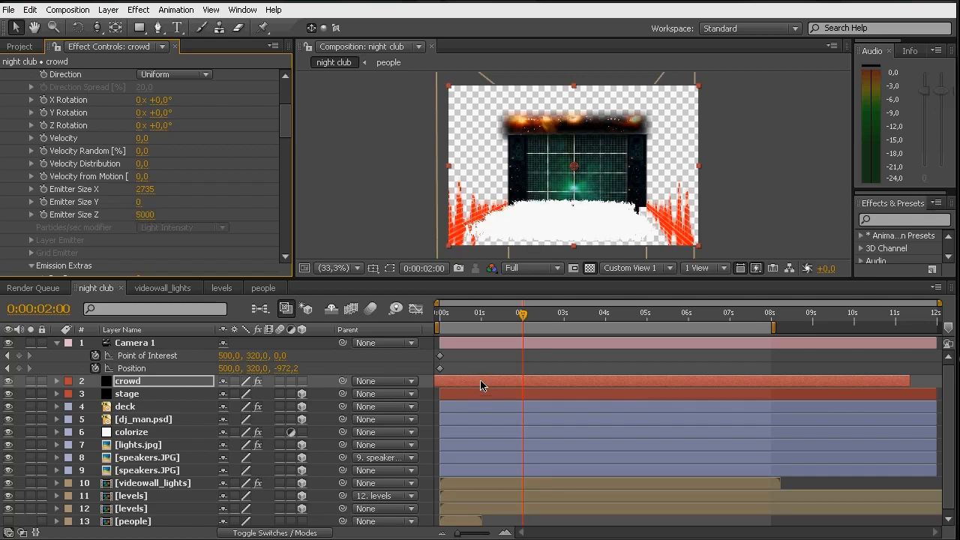
# Step: Switch the composition view to Camera 1 and try moving the crowd emitter's Y position to -583
pyautogui.click(645, 267)
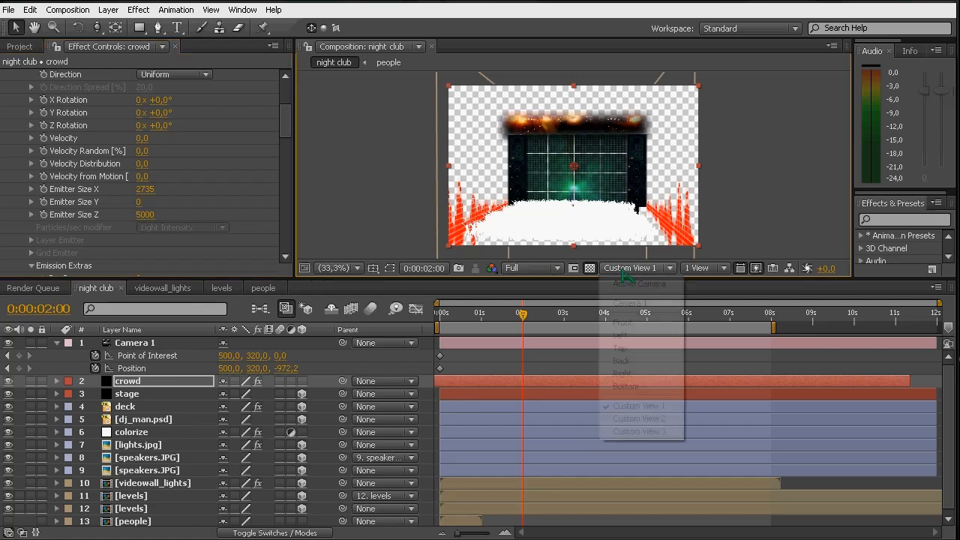
pyautogui.click(629, 304)
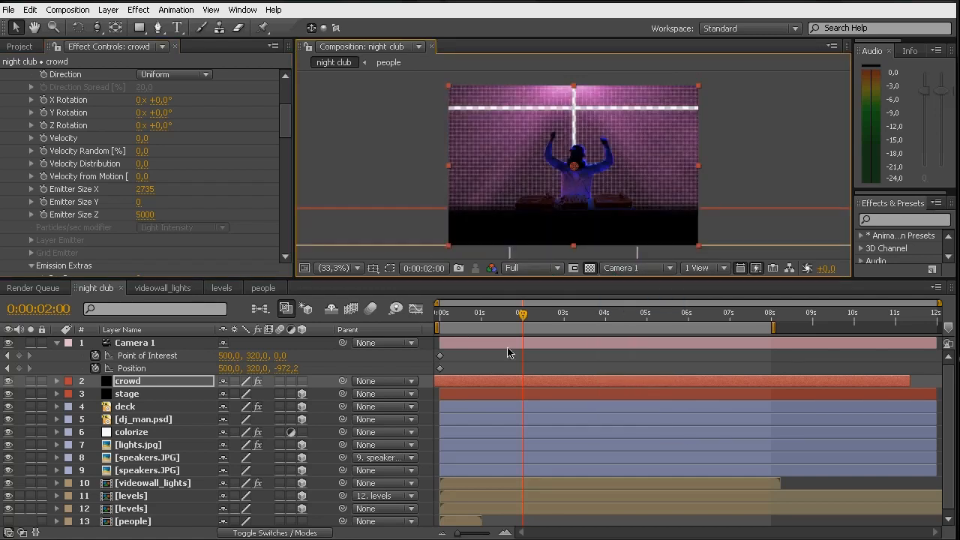
pyautogui.moveTo(525, 320)
pyautogui.mouseDown()
pyautogui.moveTo(484, 323)
pyautogui.moveTo(530, 323)
pyautogui.mouseUp()
pyautogui.click(589, 269)
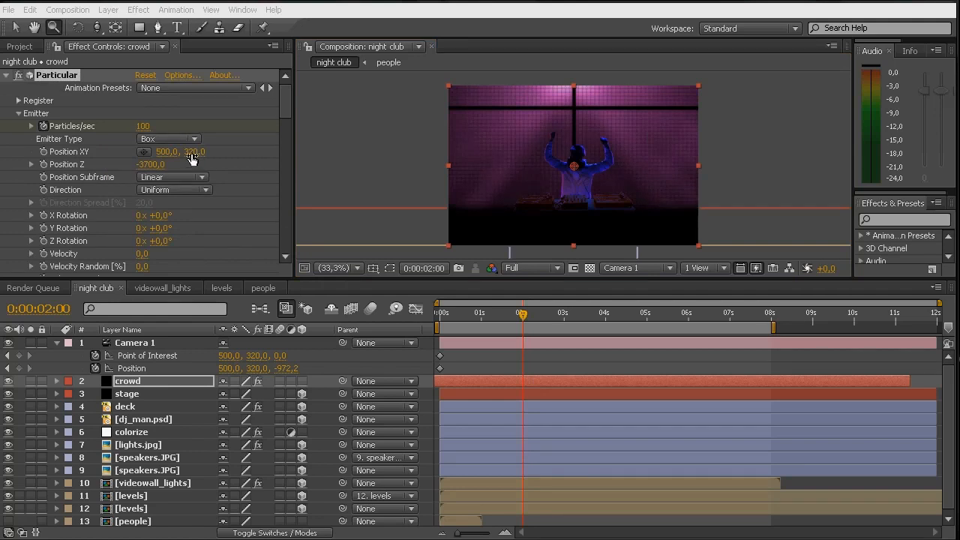
pyautogui.moveTo(194, 154); pyautogui.dragTo(159, 171)
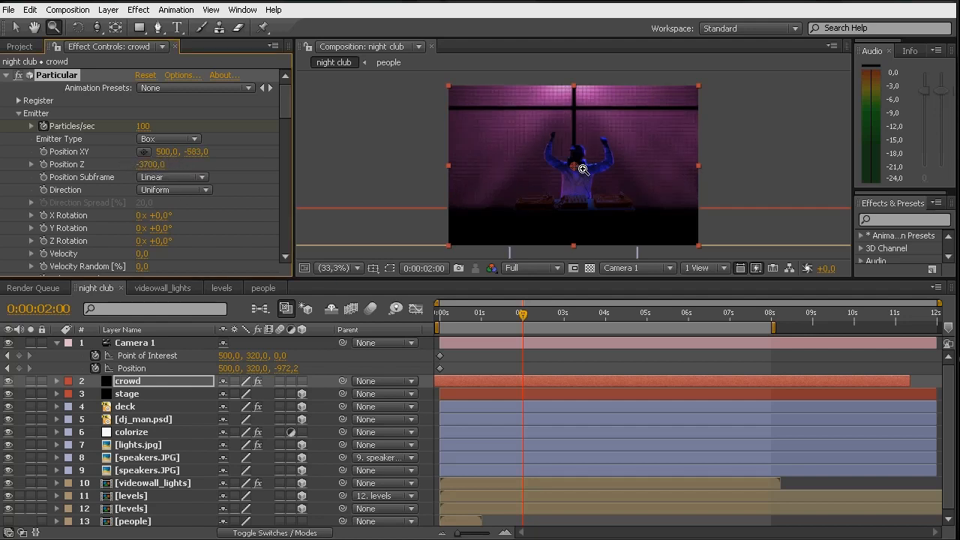
# Step: Pull Camera 1 back to about Z -3252 at 0:00:02:00 so its view takes in the crowd area
pyautogui.press('c')
pyautogui.press('c')
pyautogui.press('c')
pyautogui.press('c')
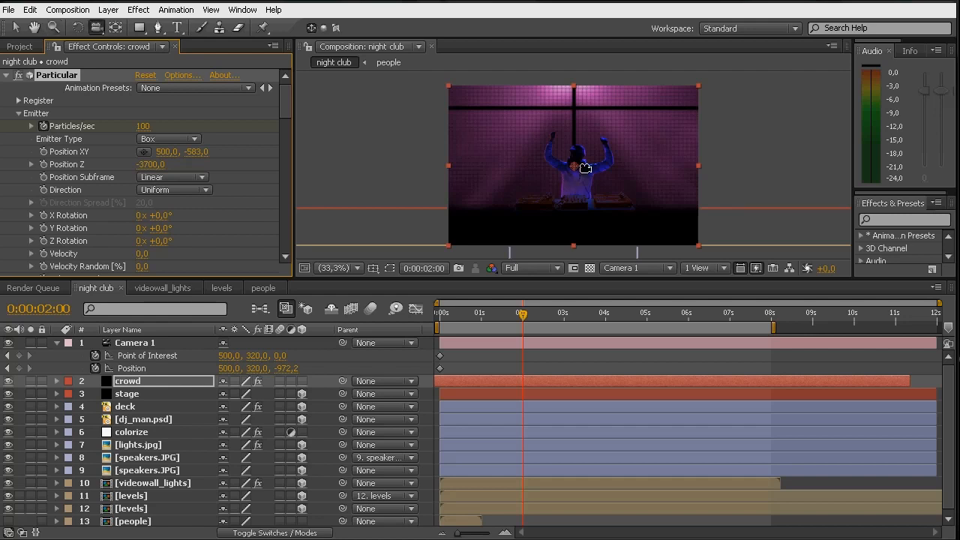
pyautogui.moveTo(580, 165); pyautogui.dragTo(578, 188)
# Step: Set the crowd emitter's Y position to 625 and save the project
pyautogui.moveTo(196, 153); pyautogui.dragTo(778, 180)
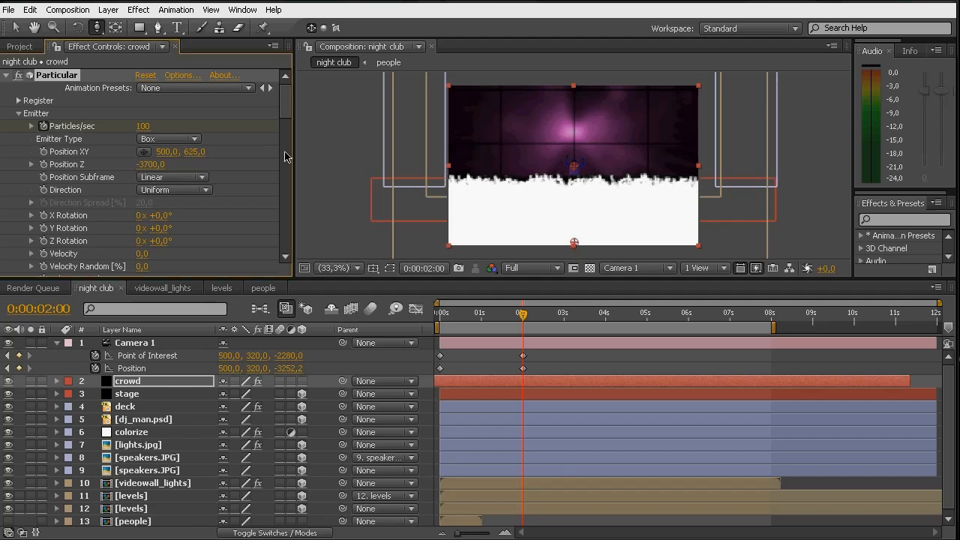
pyautogui.moveTo(291, 117)
pyautogui.mouseDown()
pyautogui.moveTo(293, 132)
pyautogui.moveTo(288, 115)
pyautogui.mouseUp()
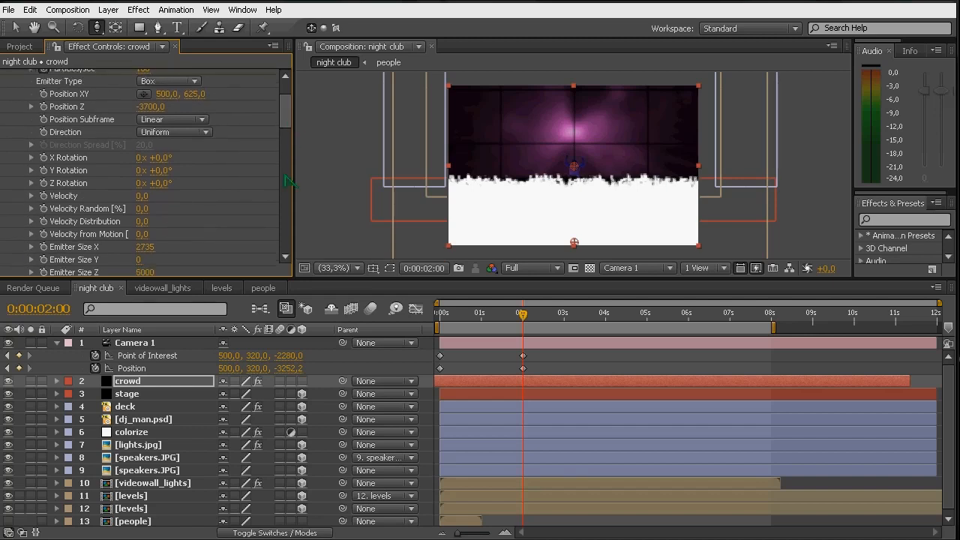
pyautogui.hotkey('ctrl', 's')
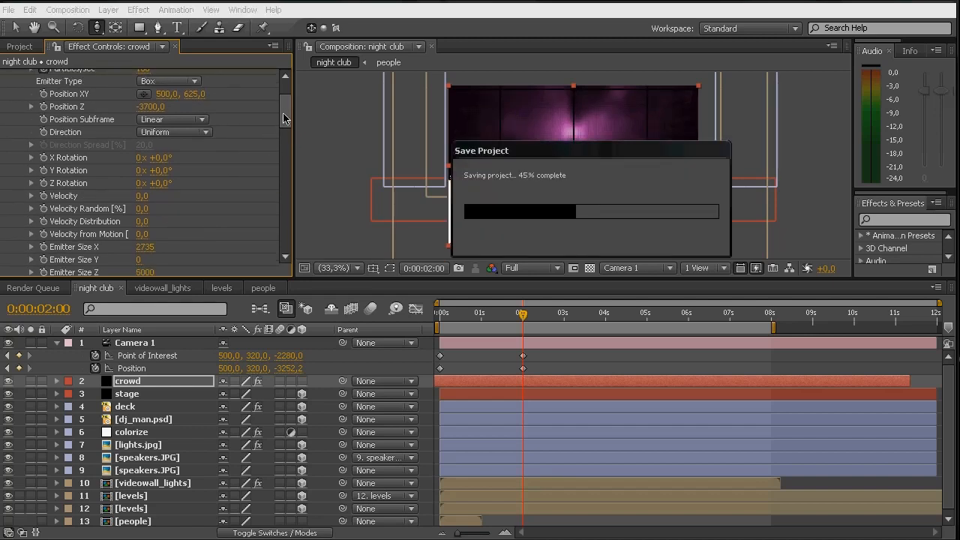
# Step: Set the crowd particles' Set Color option to Random from Gradient
pyautogui.moveTo(288, 117); pyautogui.dragTo(287, 167)
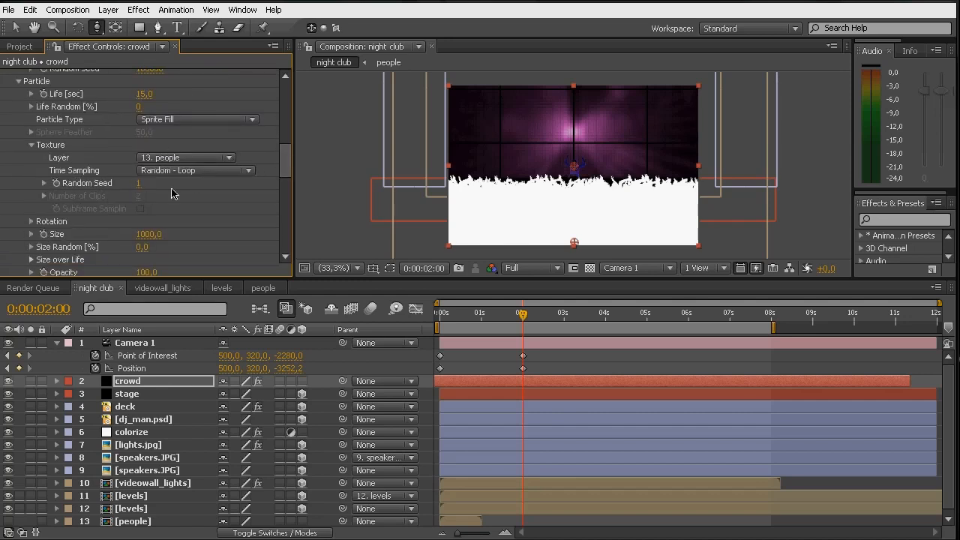
pyautogui.scroll(-5, 200, 206)
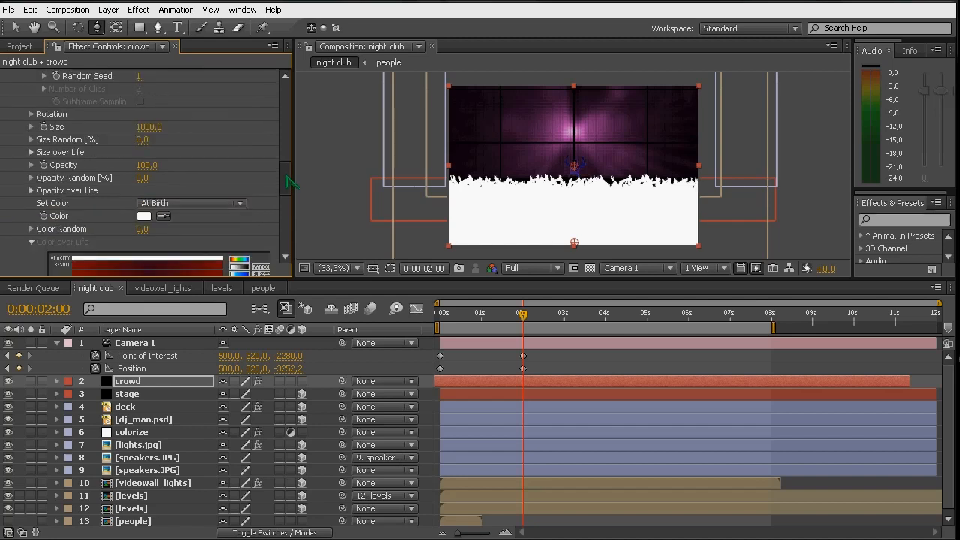
pyautogui.click(180, 185)
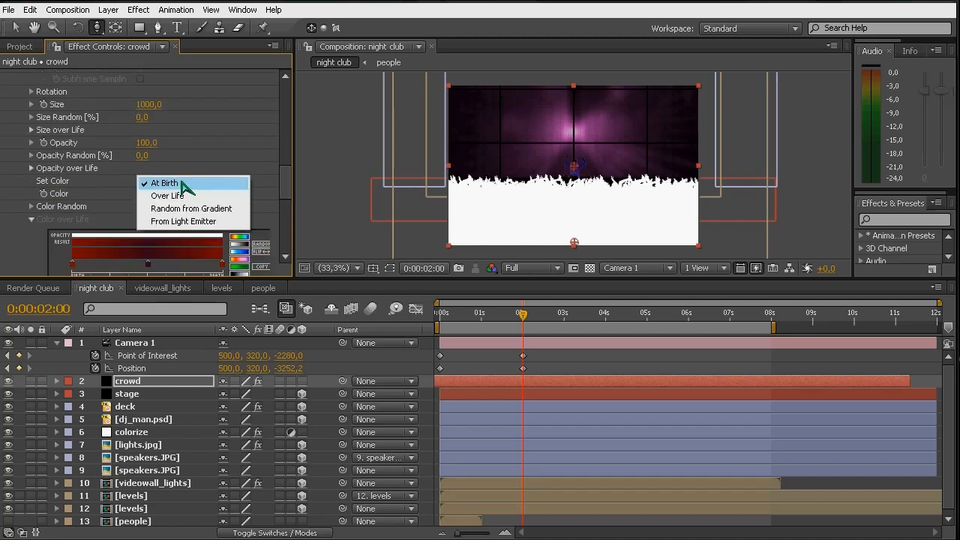
pyautogui.click(184, 208)
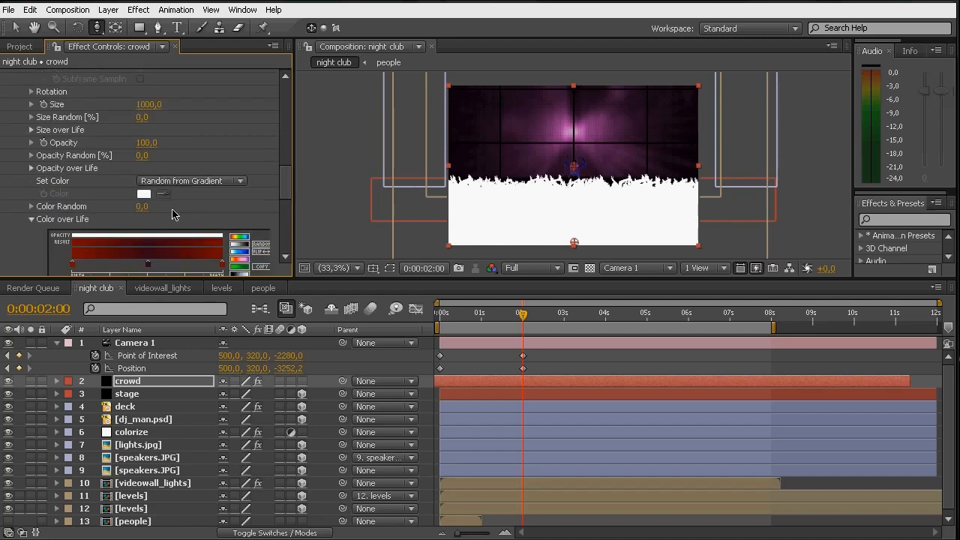
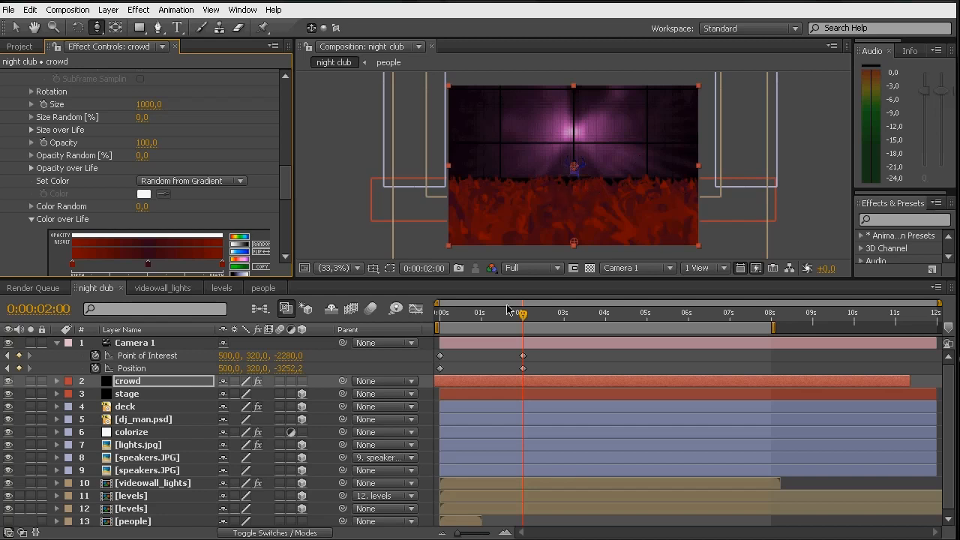
# Step: Return to 0:00:00:00 and set the crowd emitter's Position Z to -2240
pyautogui.moveTo(478, 316); pyautogui.dragTo(438, 321)
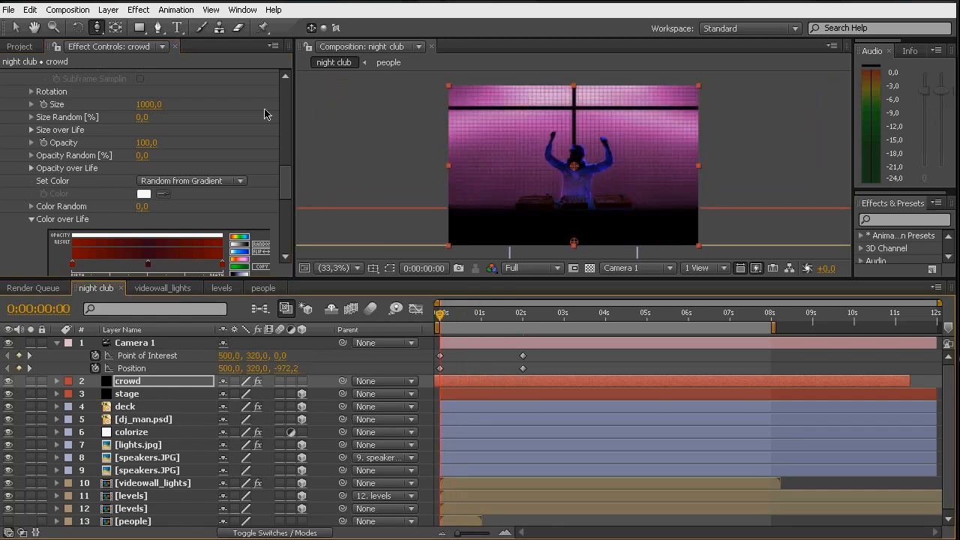
pyautogui.moveTo(288, 182); pyautogui.dragTo(291, 110)
pyautogui.moveTo(152, 109); pyautogui.dragTo(257, 116)
pyautogui.click(164, 107)
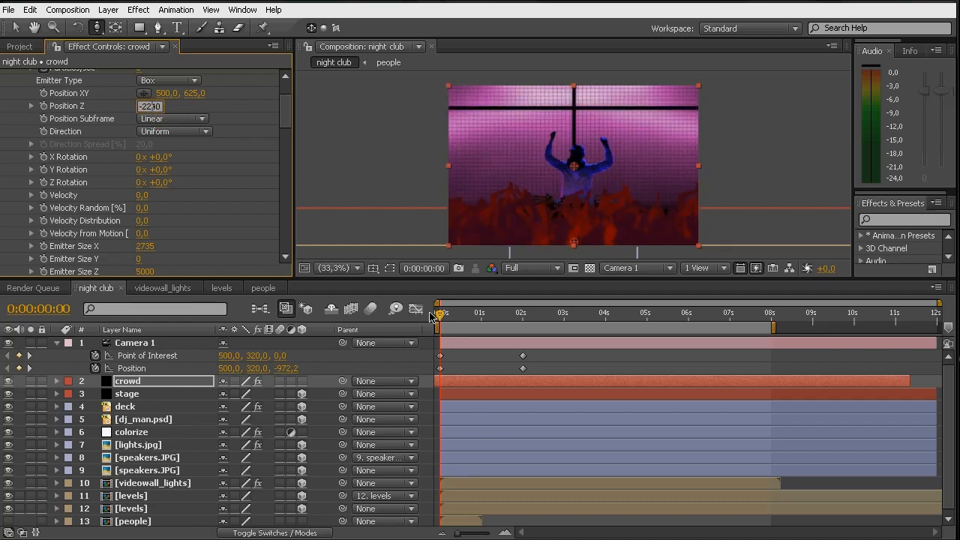
pyautogui.moveTo(440, 318); pyautogui.dragTo(438, 316)
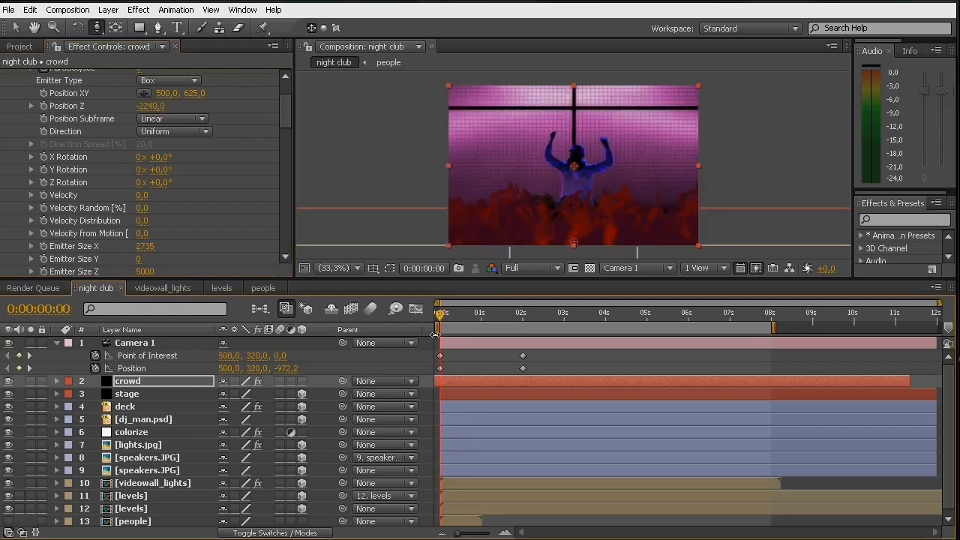
# Step: Slide the crowd layer later in the timeline and delete all its Particles/sec keyframes
pyautogui.click(452, 384)
pyautogui.moveTo(460, 386)
pyautogui.mouseDown()
pyautogui.moveTo(484, 385)
pyautogui.moveTo(472, 386)
pyautogui.mouseUp()
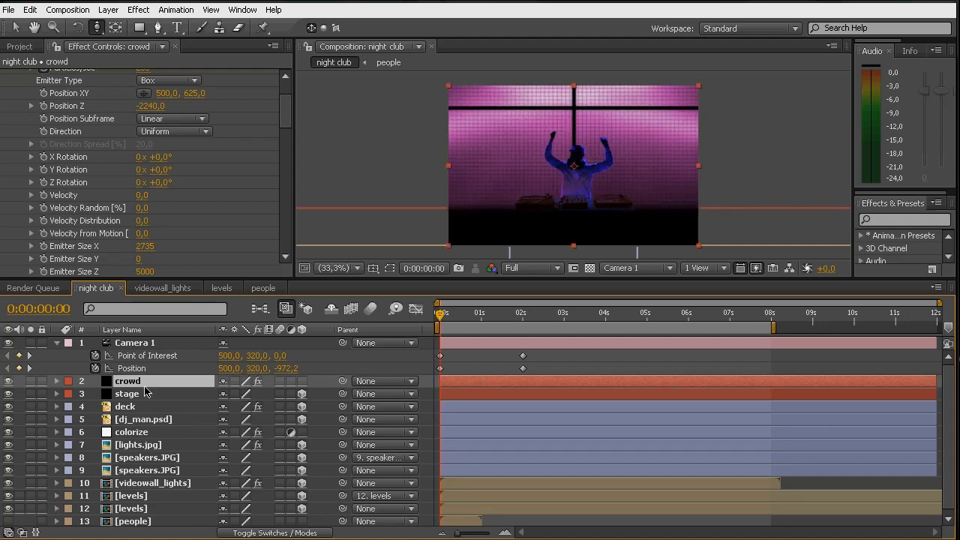
pyautogui.press('u')
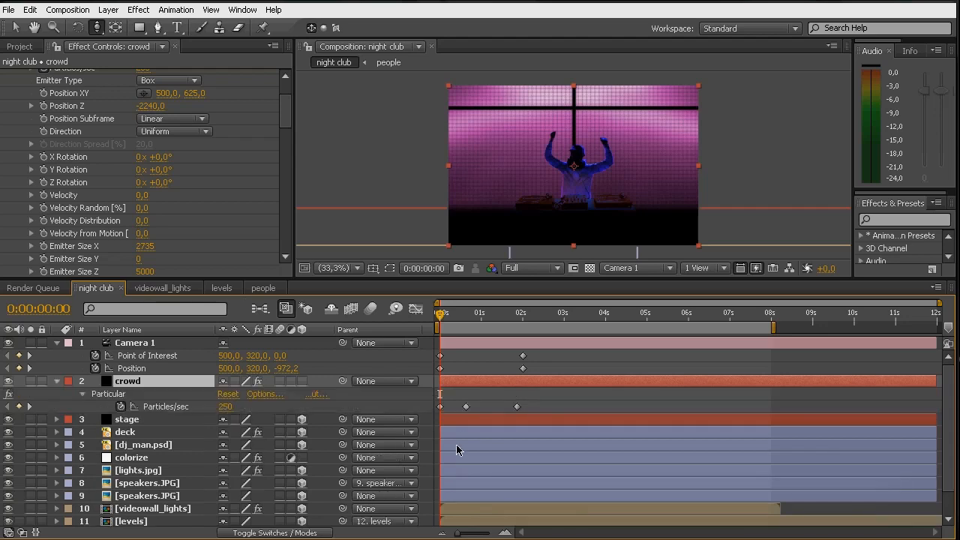
pyautogui.moveTo(538, 403); pyautogui.dragTo(434, 417)
pyautogui.press('Delete')
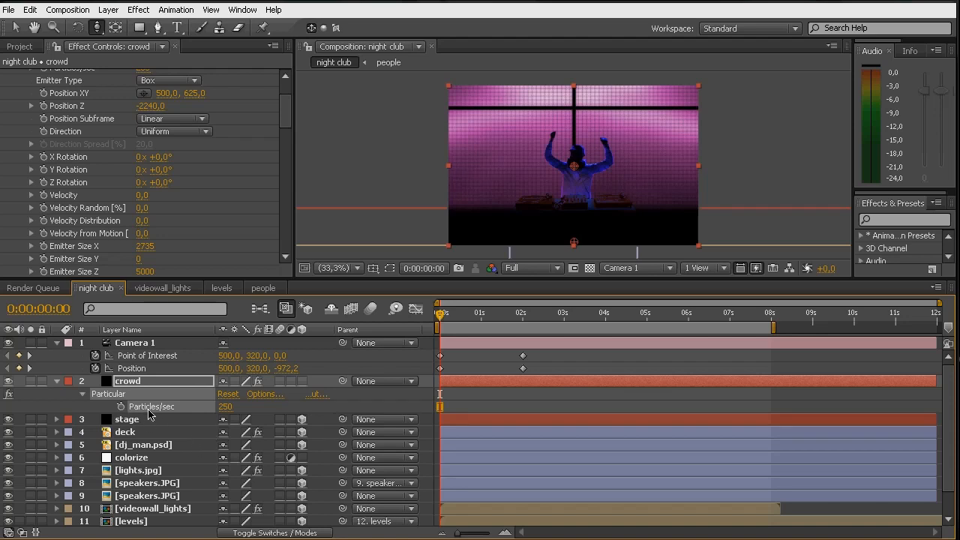
# Step: Keyframe the crowd's Particles/sec at 250 at the start and 0 at about 0:00:00:16
pyautogui.scroll(3, 284, 119)
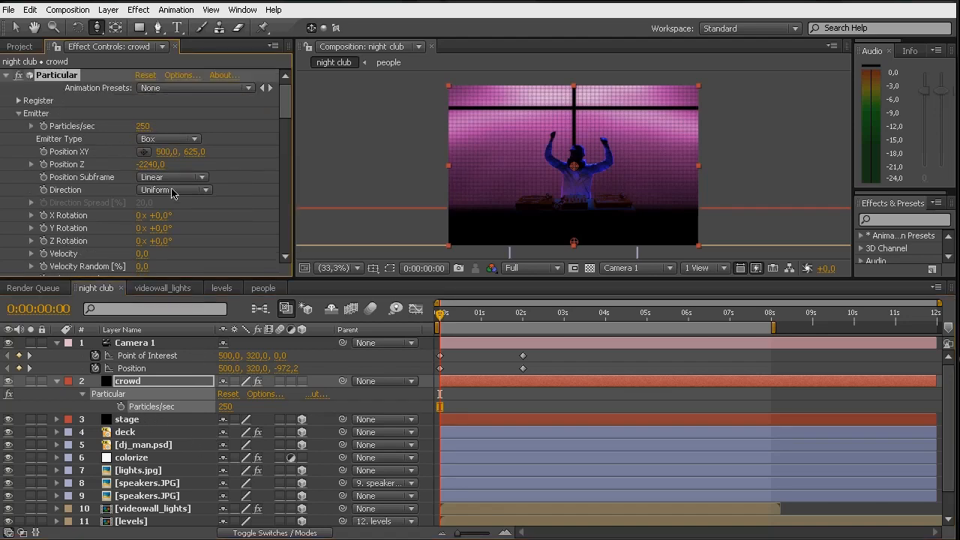
pyautogui.click(121, 407)
pyautogui.click(460, 317)
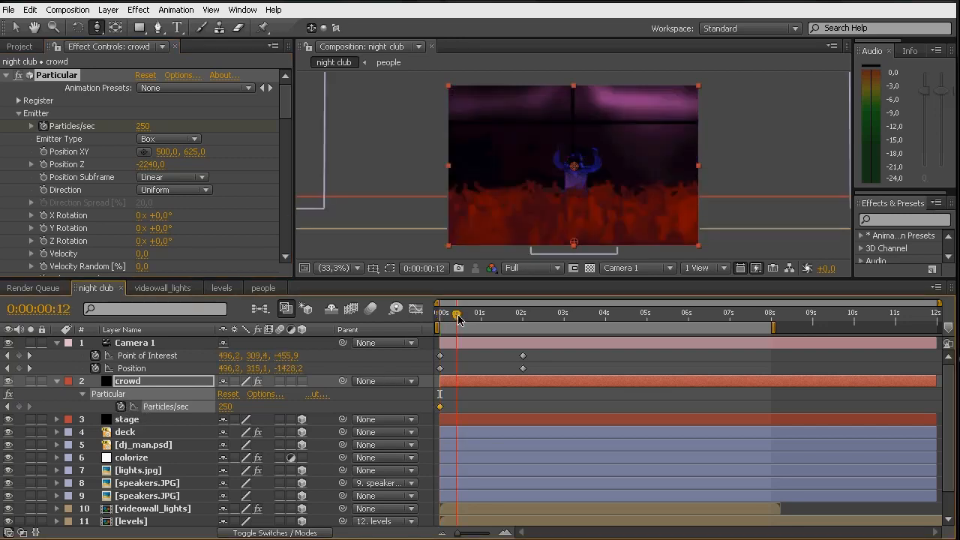
pyautogui.moveTo(461, 318); pyautogui.dragTo(455, 326)
pyautogui.click(144, 127)
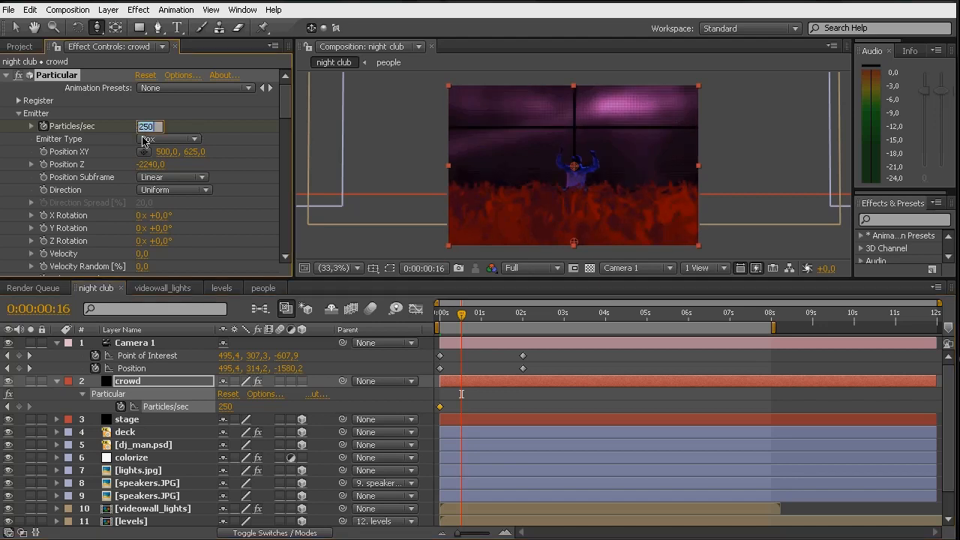
pyautogui.write('0')
pyautogui.press('Return')
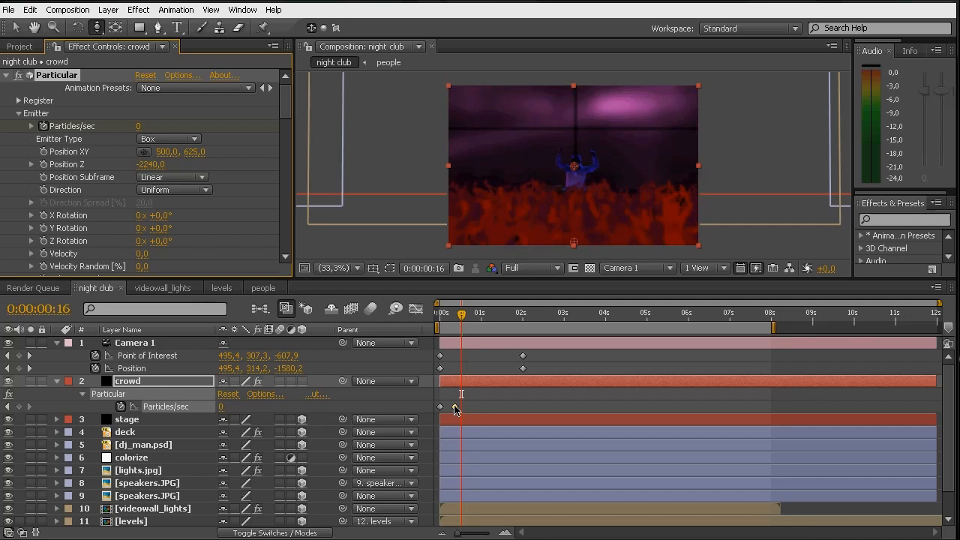
# Step: Align the second Particles/sec keyframe with the current time and convert both keyframes to hold keyframes
pyautogui.click(455, 407)
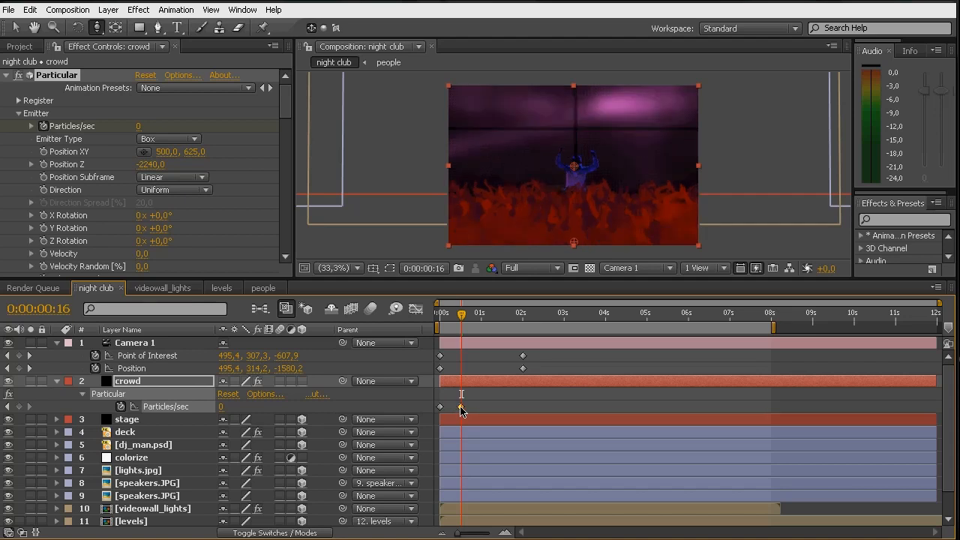
pyautogui.moveTo(478, 400); pyautogui.dragTo(436, 410)
pyautogui.rightClick(462, 407)
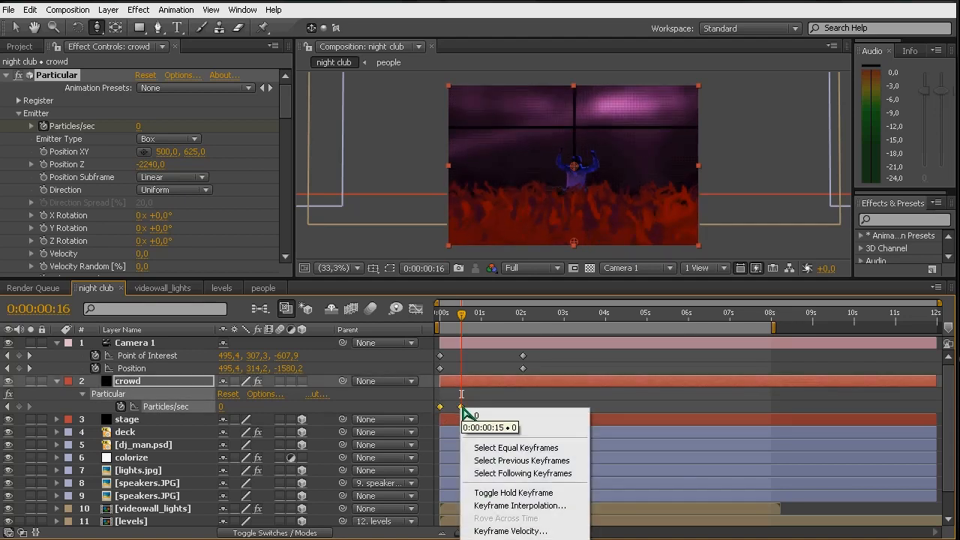
pyautogui.click(499, 493)
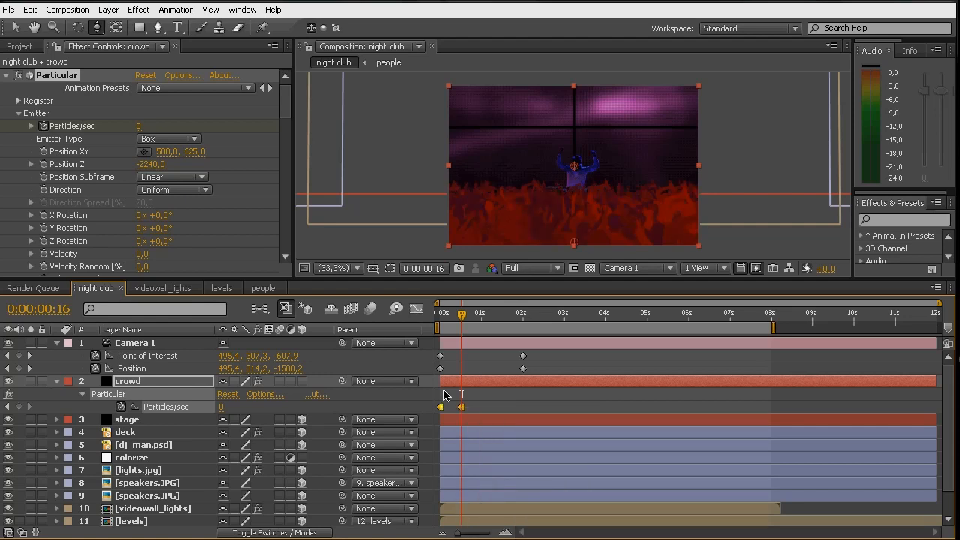
# Step: Shift the crowd layer earlier so its emission ends around the composition start, scrub through to 0:00:02:14, and save the project
pyautogui.moveTo(474, 386); pyautogui.dragTo(457, 387)
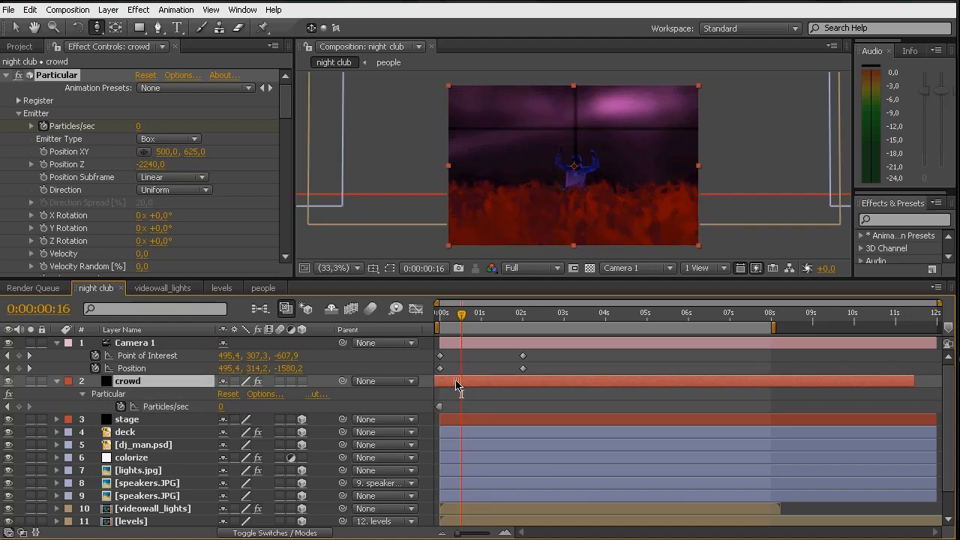
pyautogui.click(440, 313)
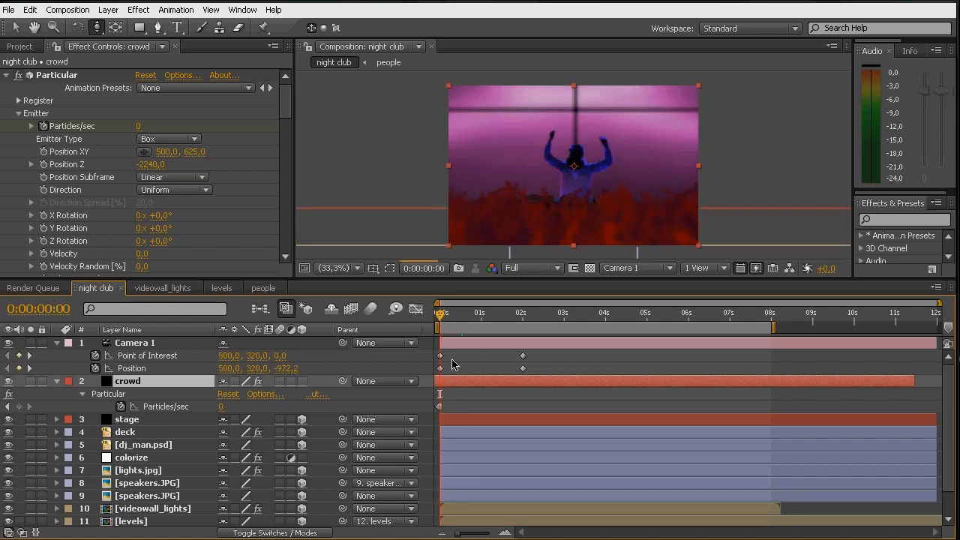
pyautogui.moveTo(440, 313); pyautogui.dragTo(545, 325)
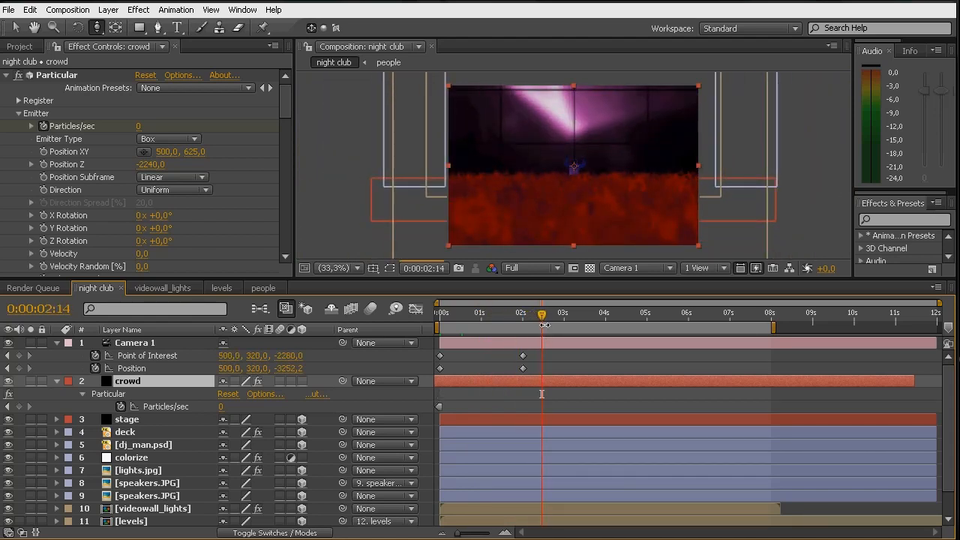
pyautogui.hotkey('ctrl', 's')
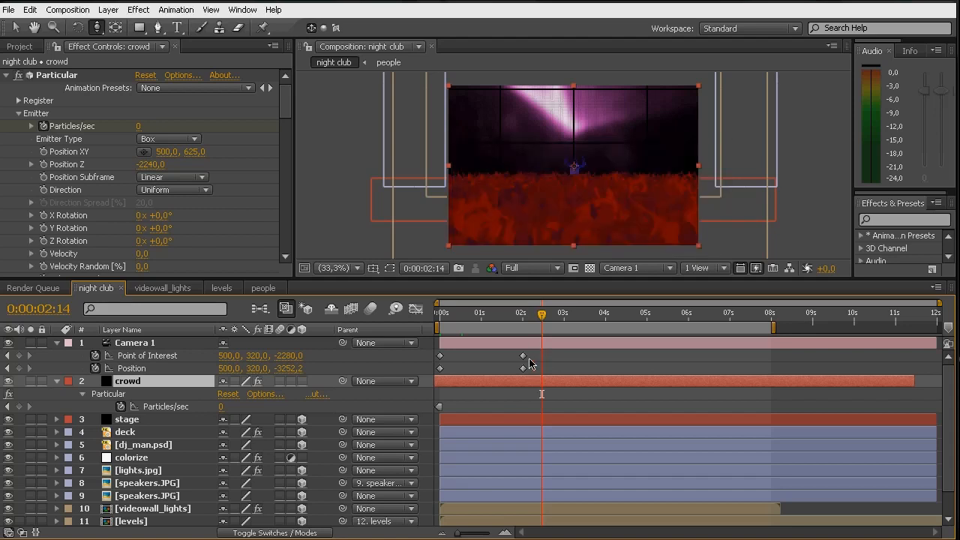
# Step: Replace Camera 1's 2-second keyframes with ones at 0:00:07:29, moving its position to 500, 284, -5532.2 and its point of interest to 500, 284, -4560
pyautogui.moveTo(531, 353); pyautogui.dragTo(513, 374)
pyautogui.press('Delete')
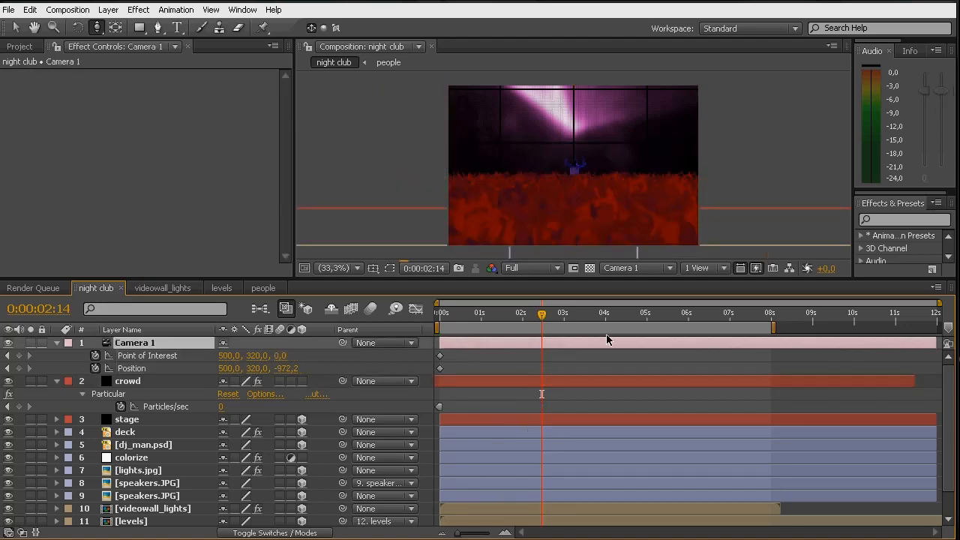
pyautogui.click(766, 314)
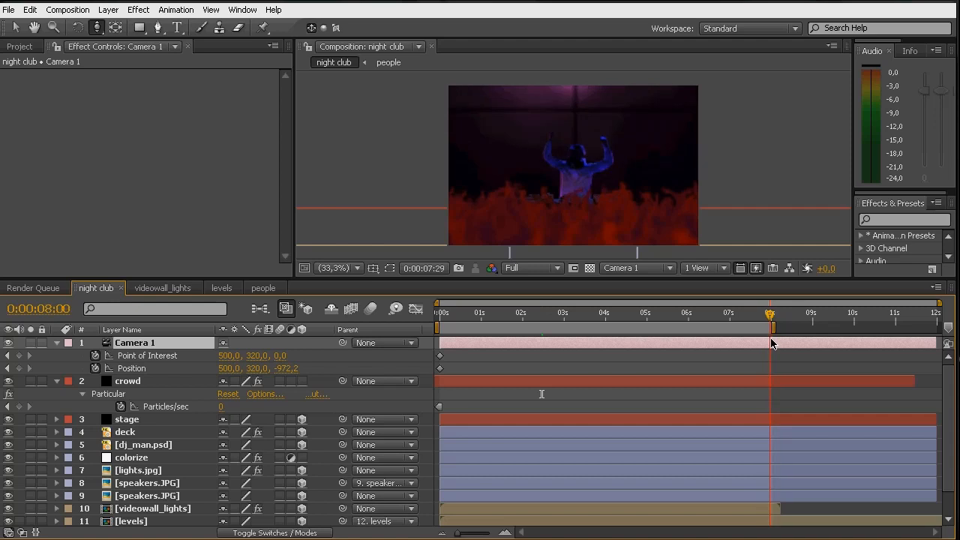
pyautogui.press('pageup')
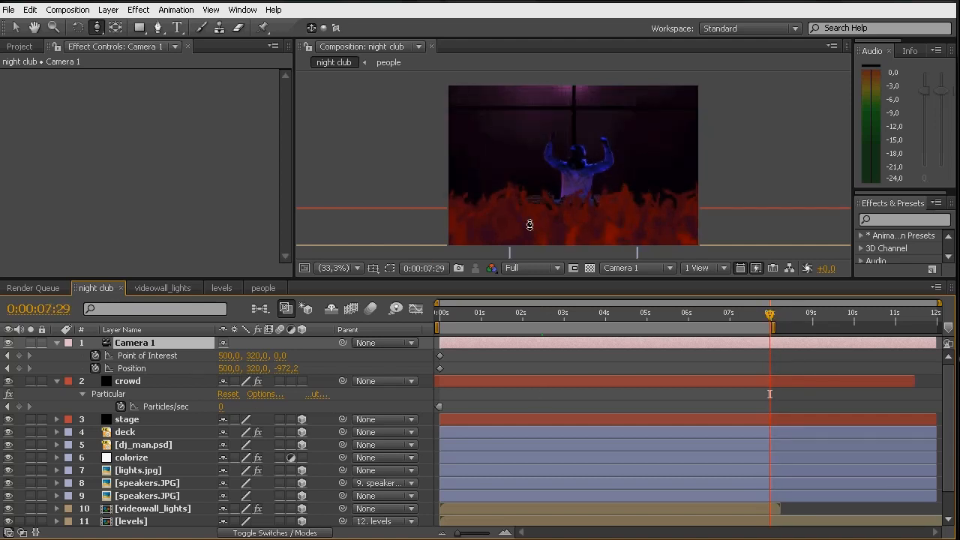
pyautogui.moveTo(576, 152); pyautogui.dragTo(580, 206)
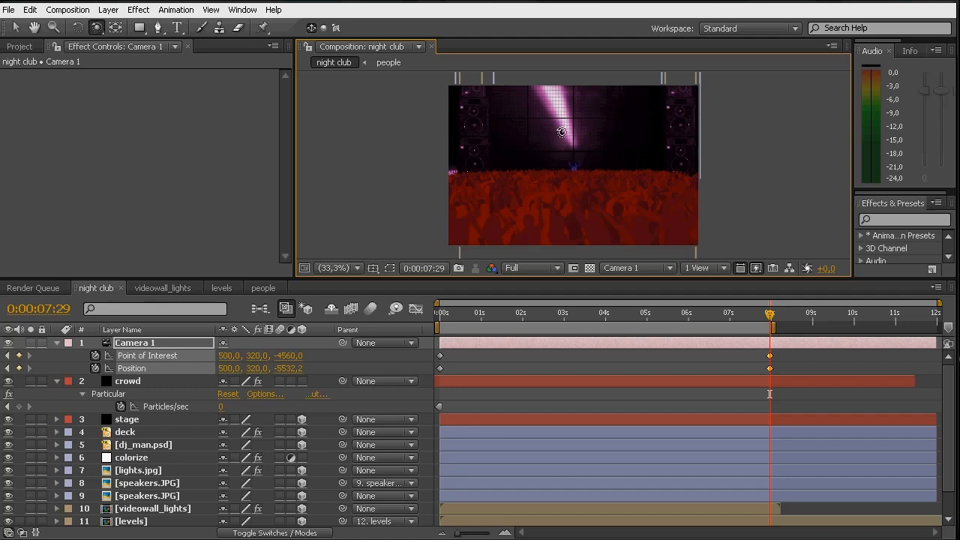
pyautogui.moveTo(570, 135); pyautogui.dragTo(571, 139)
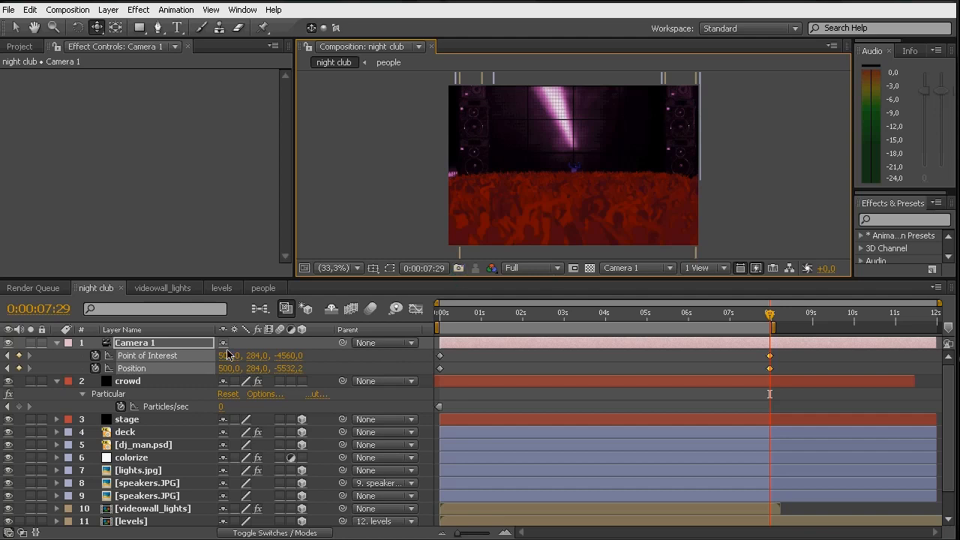
# Step: Collapse the Camera 1 and crowd layer properties and save the project
pyautogui.click(57, 342)
pyautogui.click(57, 355)
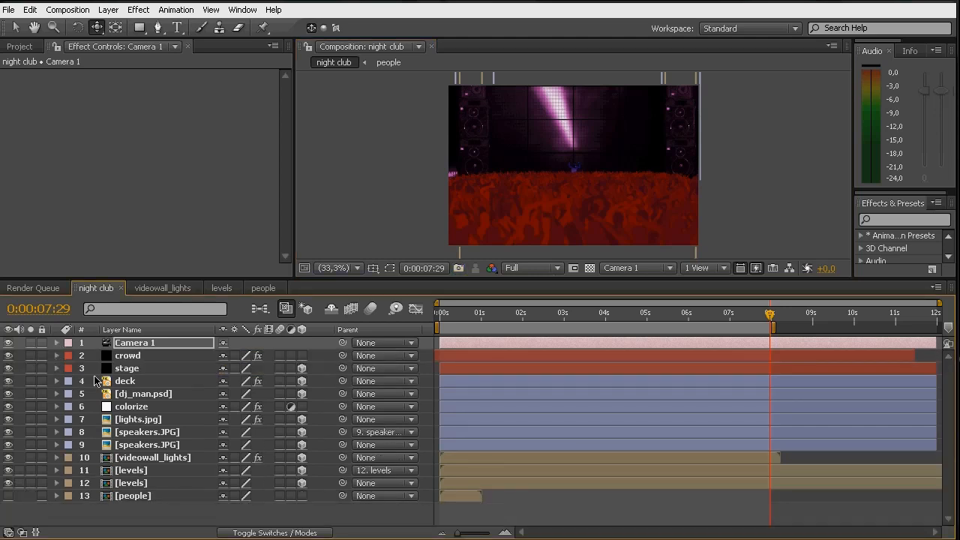
pyautogui.hotkey('ctrl', 's')
# Step: Create a null object, make it 3D, and place it directly above the lights.jpg layer
pyautogui.click(137, 421)
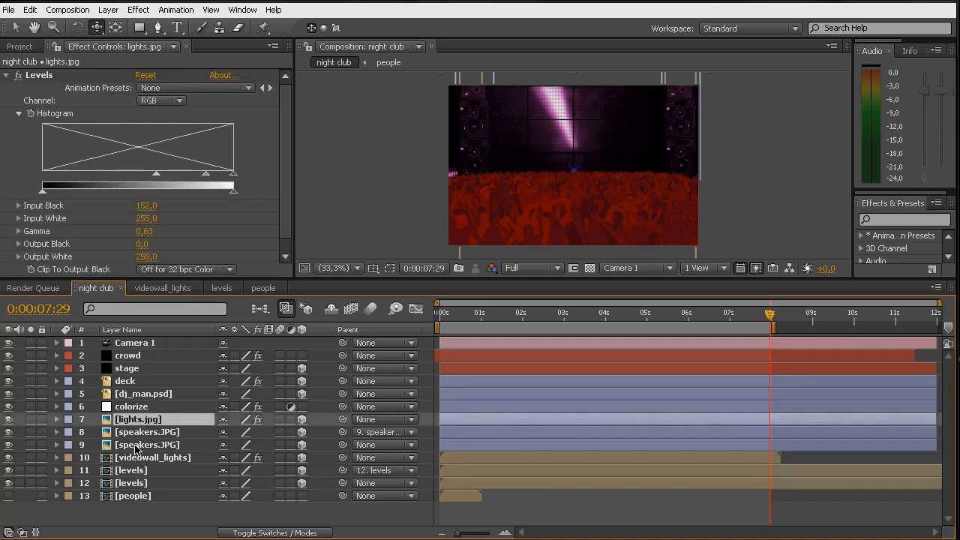
pyautogui.keyDown('shift'); pyautogui.click(138, 445); pyautogui.keyUp('shift')
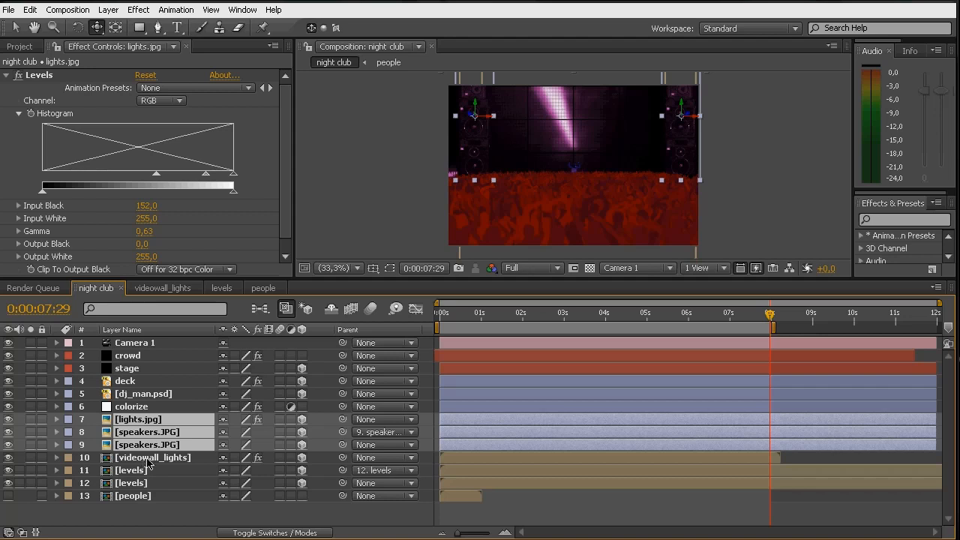
pyautogui.keyDown('shift'); pyautogui.click(150, 459); pyautogui.keyUp('shift')
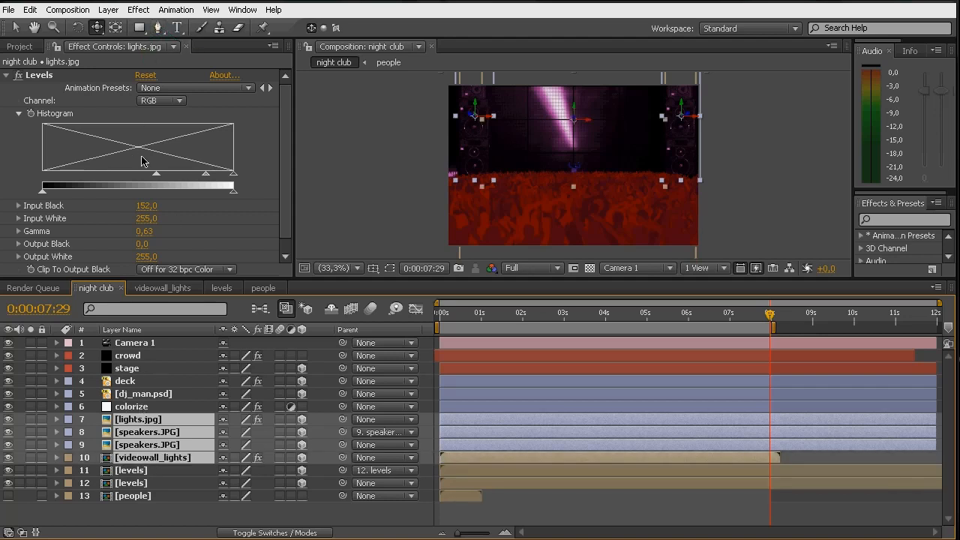
pyautogui.click(108, 9)
pyautogui.moveTo(247, 26)
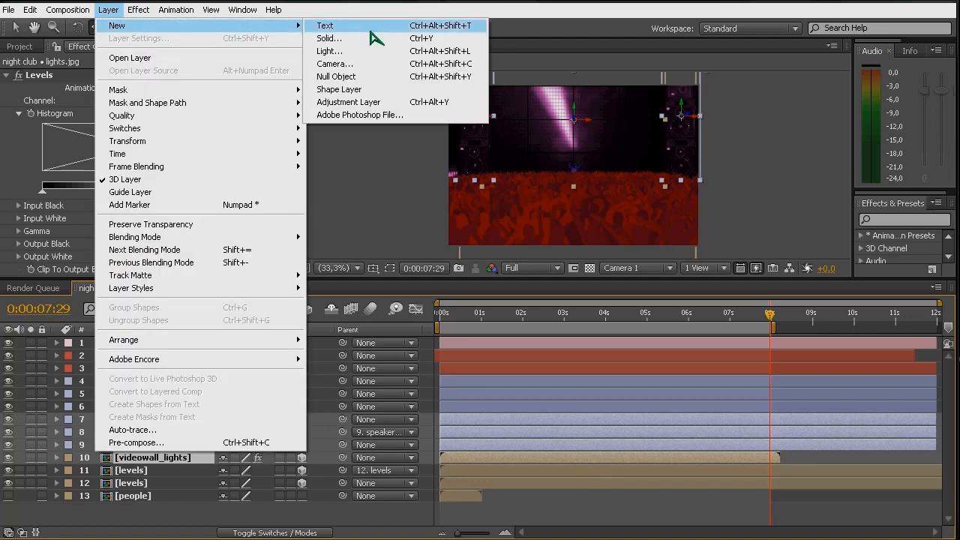
pyautogui.click(343, 78)
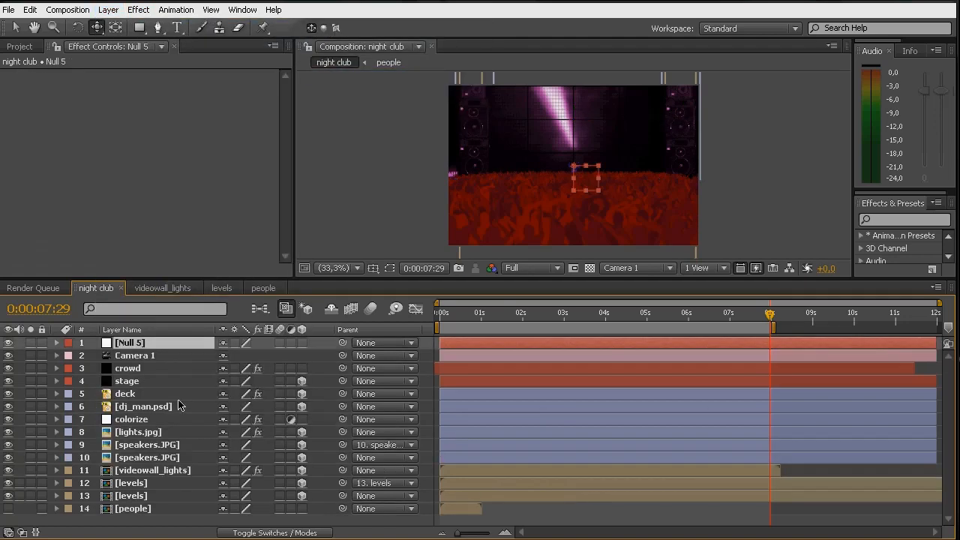
pyautogui.moveTo(136, 346); pyautogui.dragTo(144, 425)
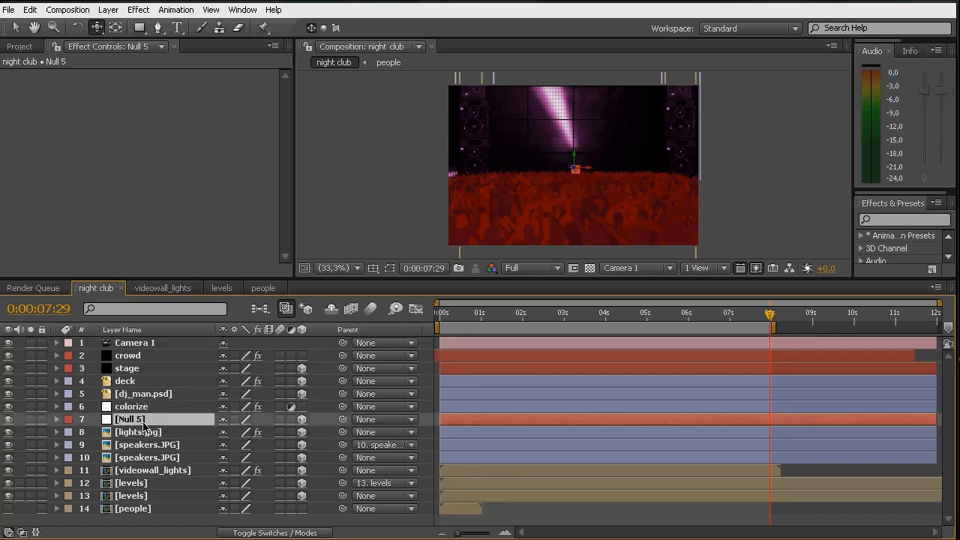
# Step: Hide the crowd layer and set the Z position of Null 5 to 500
pyautogui.doubleClick(141, 427)
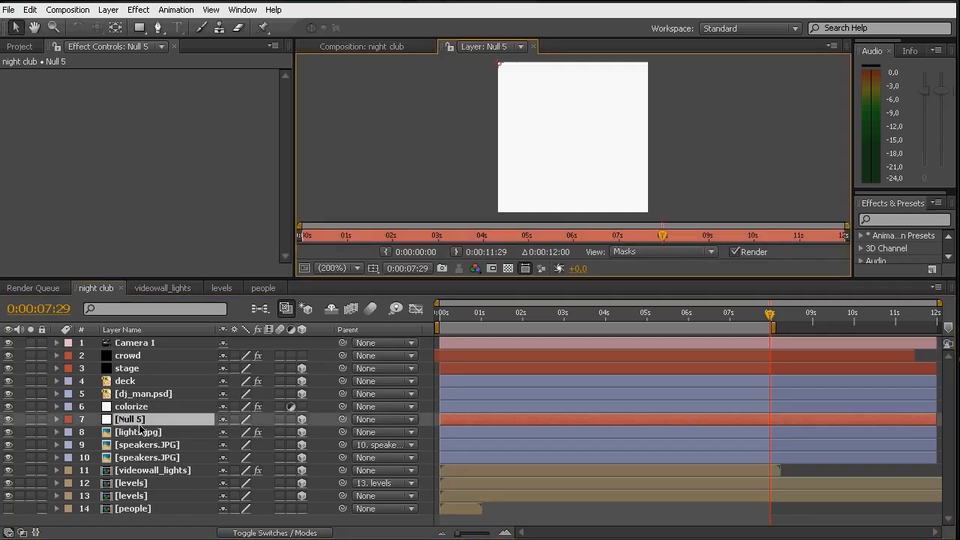
pyautogui.click(533, 47)
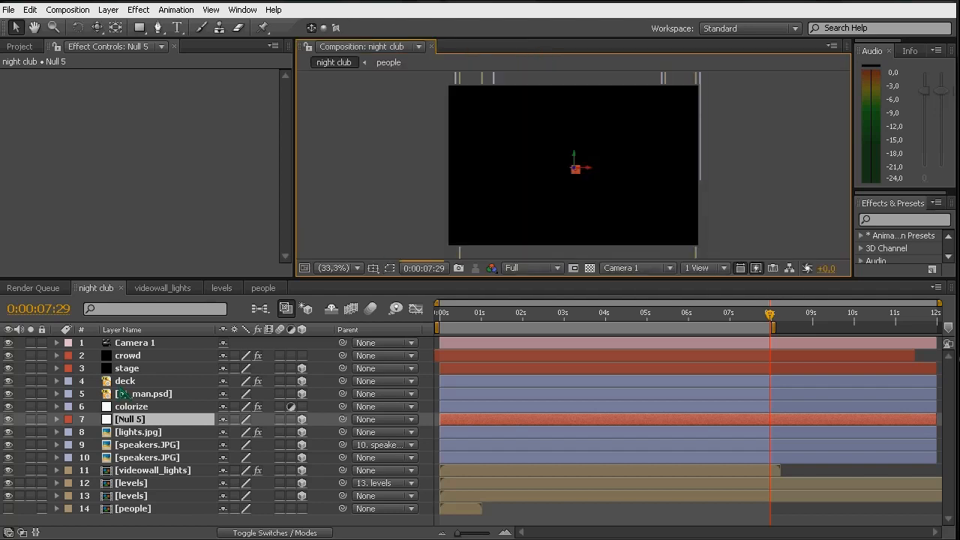
pyautogui.click(133, 421)
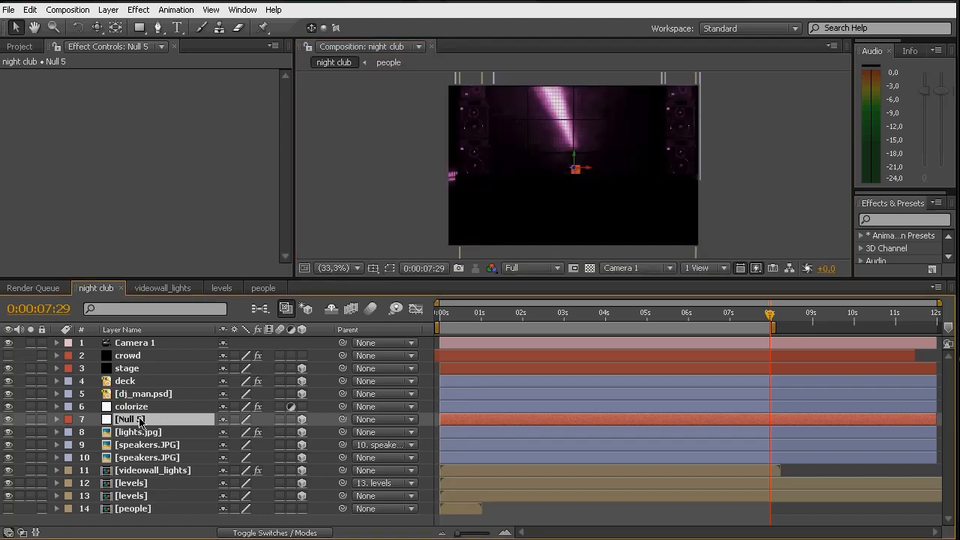
pyautogui.press('p')
pyautogui.click(287, 432)
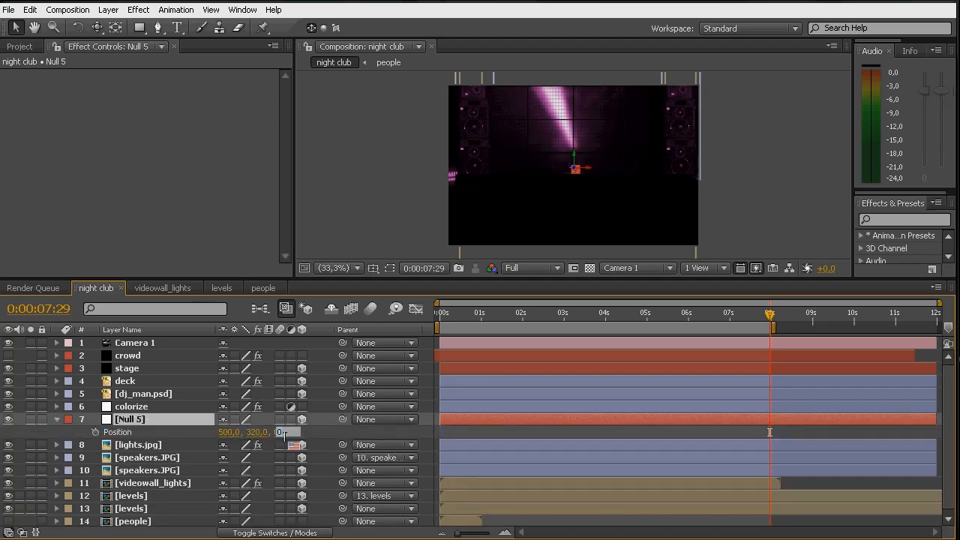
pyautogui.press('Return')
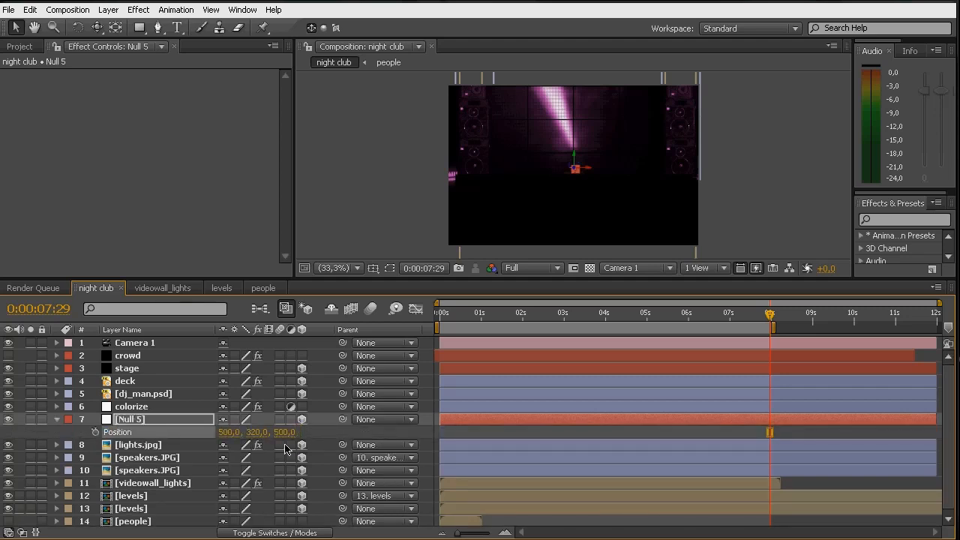
# Step: Parent lights.jpg, both speakers.JPG layers and videowall_lights to Null 5
pyautogui.click(138, 444)
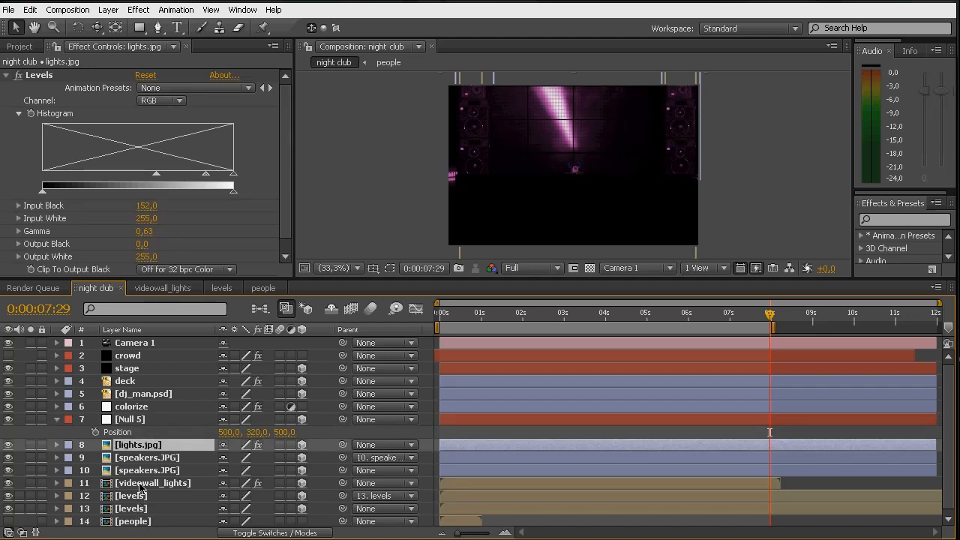
pyautogui.keyDown('shift'); pyautogui.click(143, 483); pyautogui.keyUp('shift')
pyautogui.moveTo(342, 444); pyautogui.dragTo(138, 422)
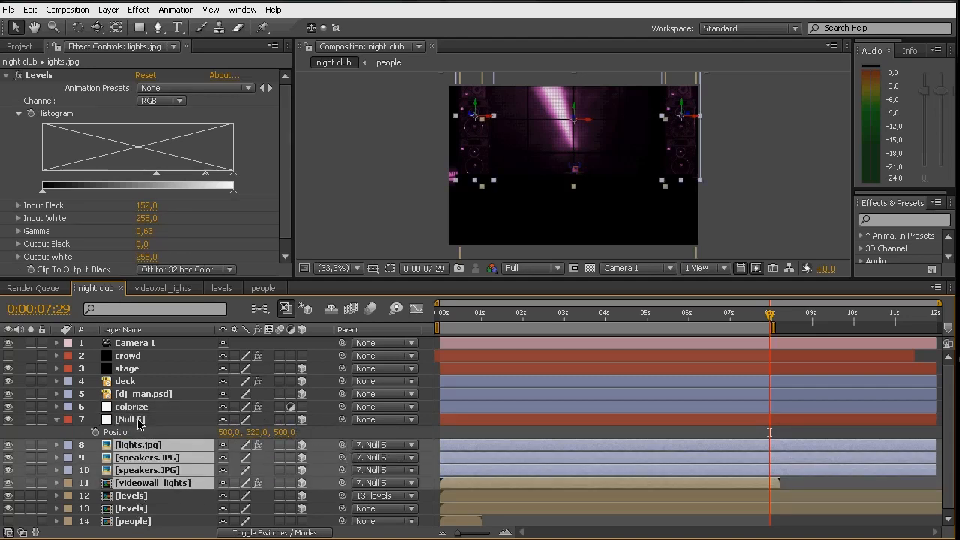
# Step: Scale Null 5 down to 60.7% and scrub from the start to 0:00:07:19 to check the backdrop
pyautogui.click(140, 420)
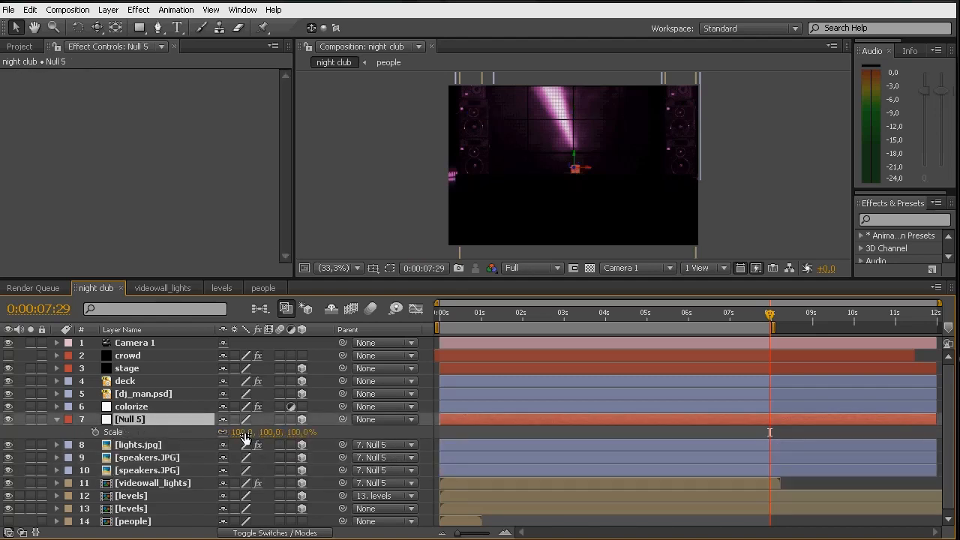
pyautogui.press('s')
pyautogui.moveTo(270, 433); pyautogui.dragTo(221, 433)
pyautogui.click(441, 318)
pyautogui.moveTo(441, 318); pyautogui.dragTo(684, 336)
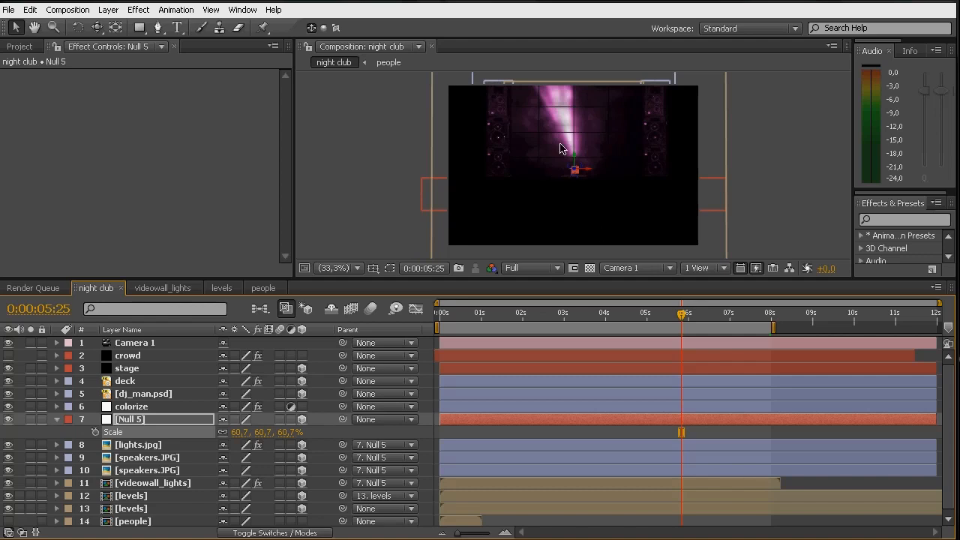
pyautogui.moveTo(690, 321); pyautogui.dragTo(757, 330)
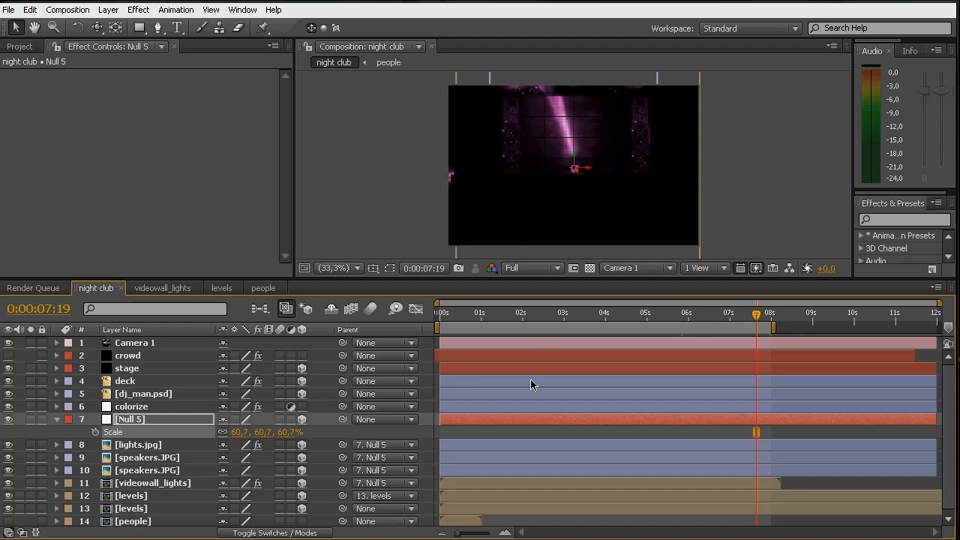
# Step: Set the X position of the lower, unparented levels layer to -1472.8 to bring it into frame
pyautogui.click(56, 419)
pyautogui.click(146, 483)
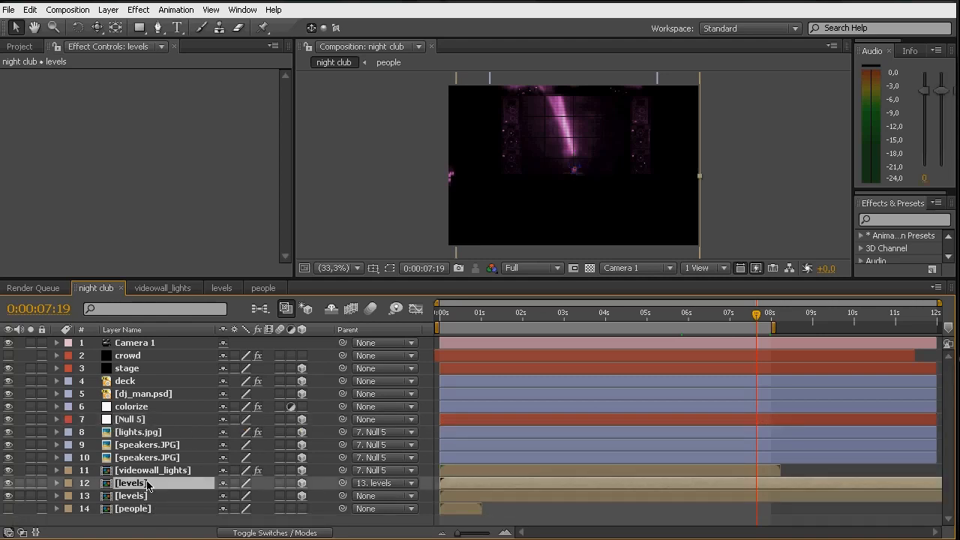
pyautogui.click(129, 496)
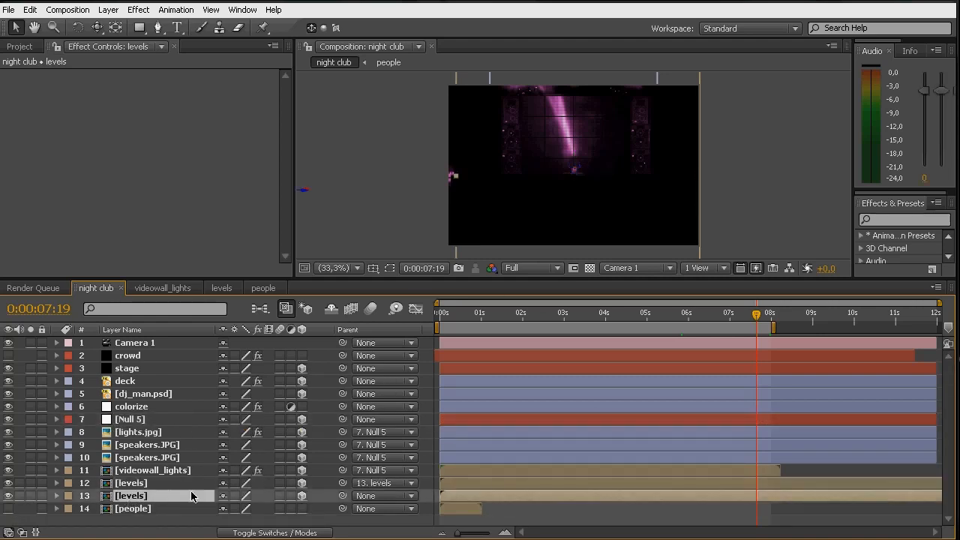
pyautogui.press('p')
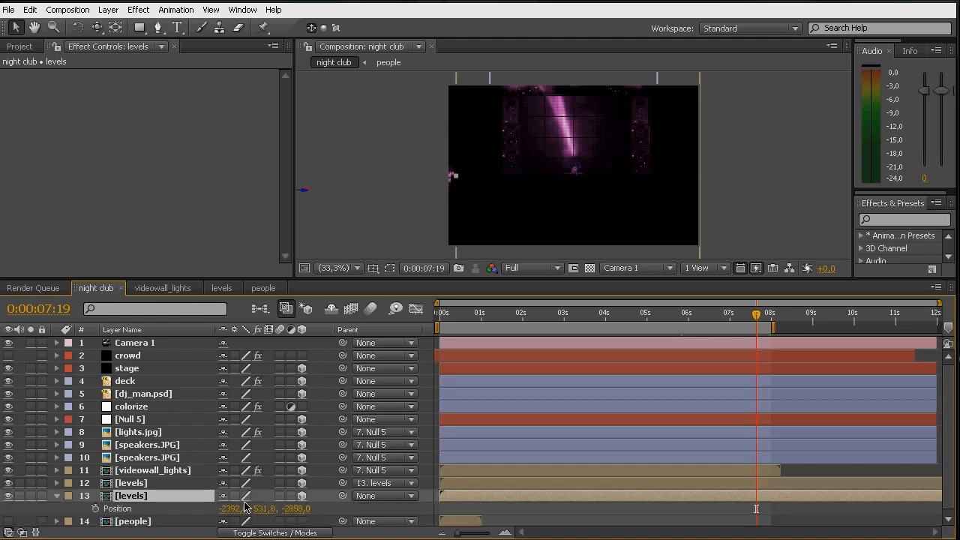
pyautogui.click(243, 510)
pyautogui.moveTo(243, 510); pyautogui.dragTo(332, 504)
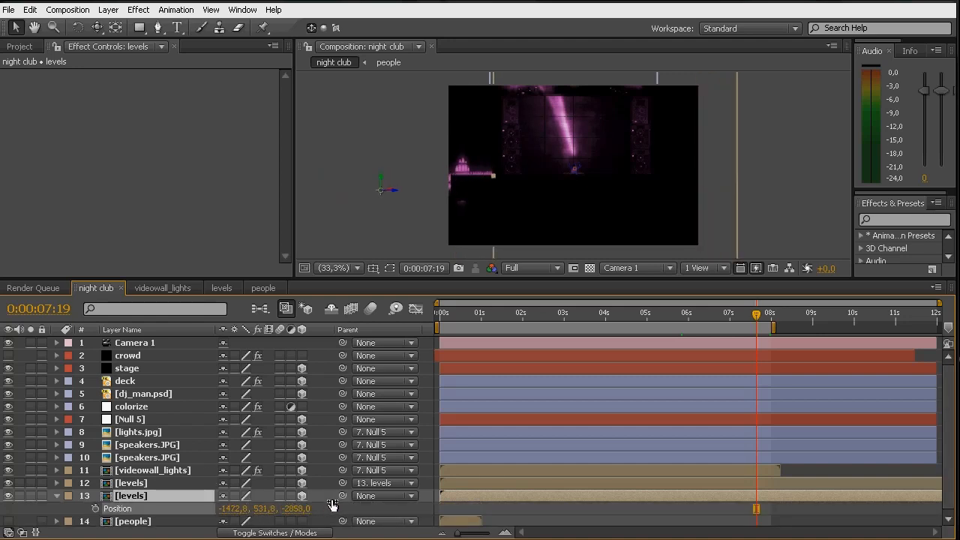
# Step: Show the Position property of the upper levels layer that is parented to the other levels layer
pyautogui.click(147, 485)
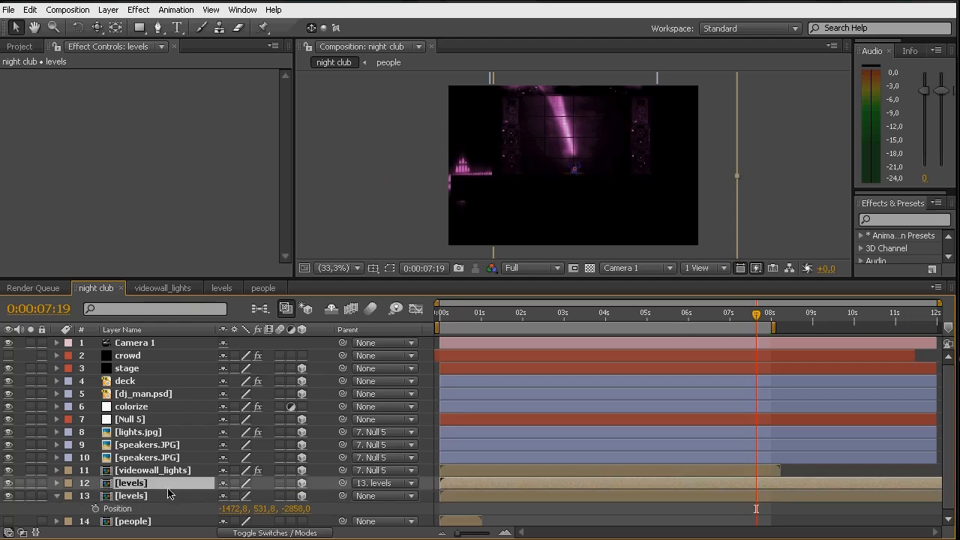
pyautogui.press('p')
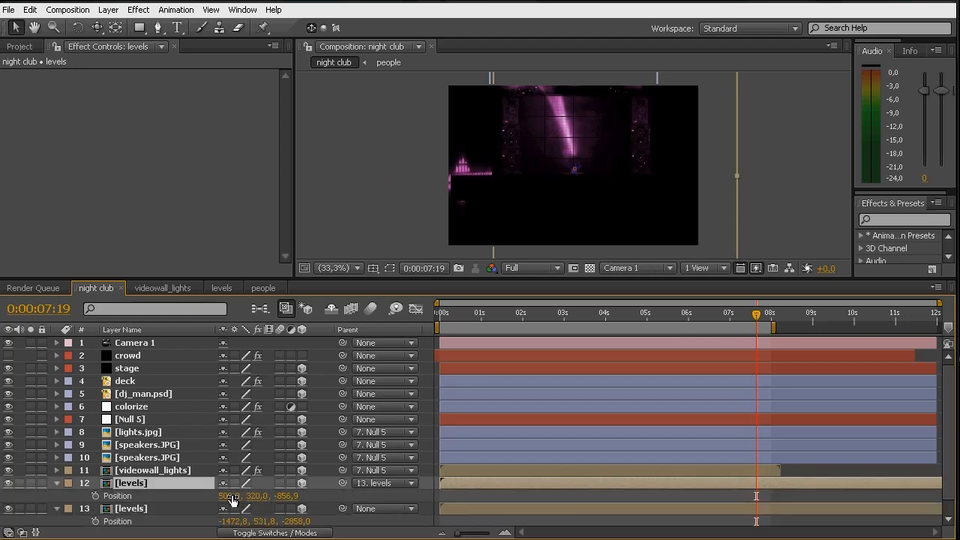
pyautogui.moveTo(235, 499); pyautogui.dragTo(315, 499)
pyautogui.hotkey('ctrl', 'z')
pyautogui.hotkey('ctrl', 'z')
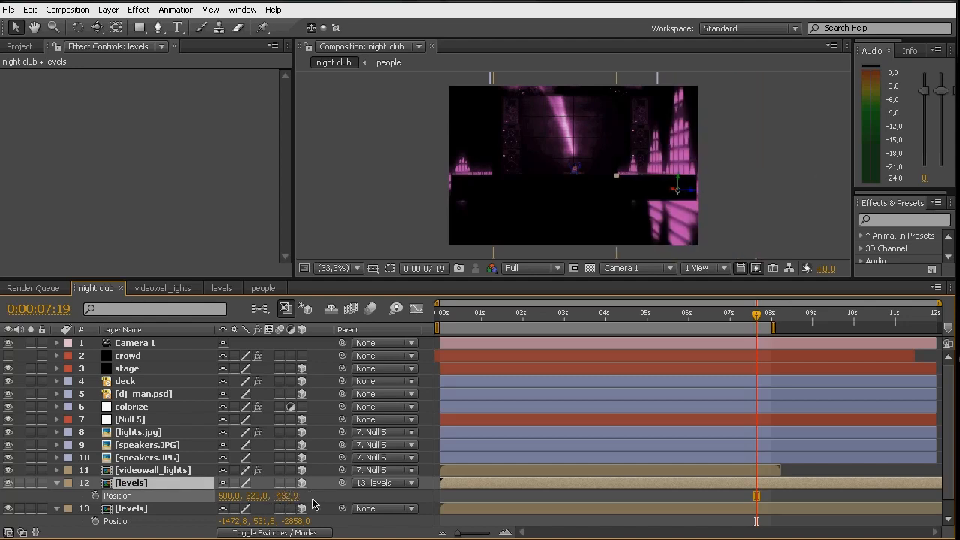
pyautogui.hotkey('ctrl', 'z')
pyautogui.press('h')
pyautogui.moveTo(805, 188); pyautogui.dragTo(672, 165)
pyautogui.press('v')
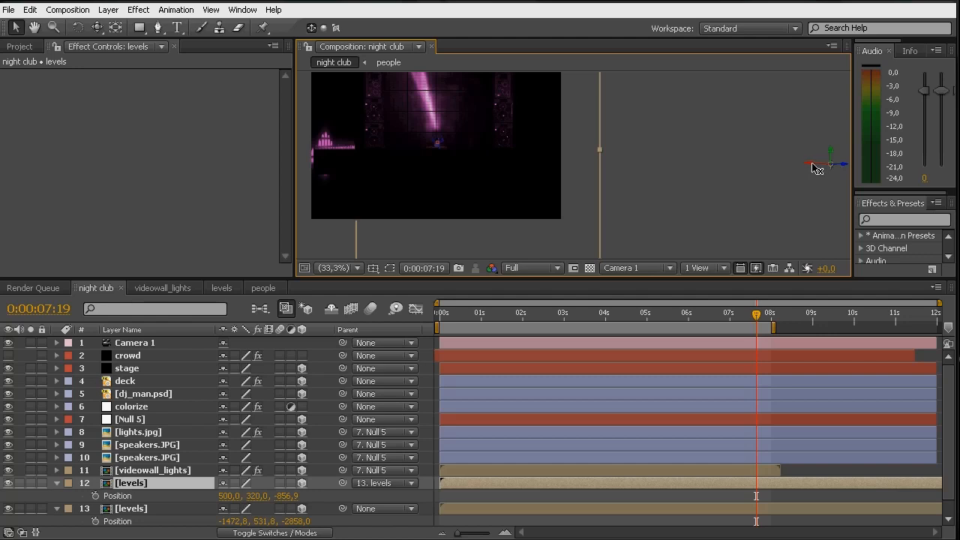
pyautogui.moveTo(811, 166); pyautogui.dragTo(781, 187)
pyautogui.hotkey('ctrl', 'z')
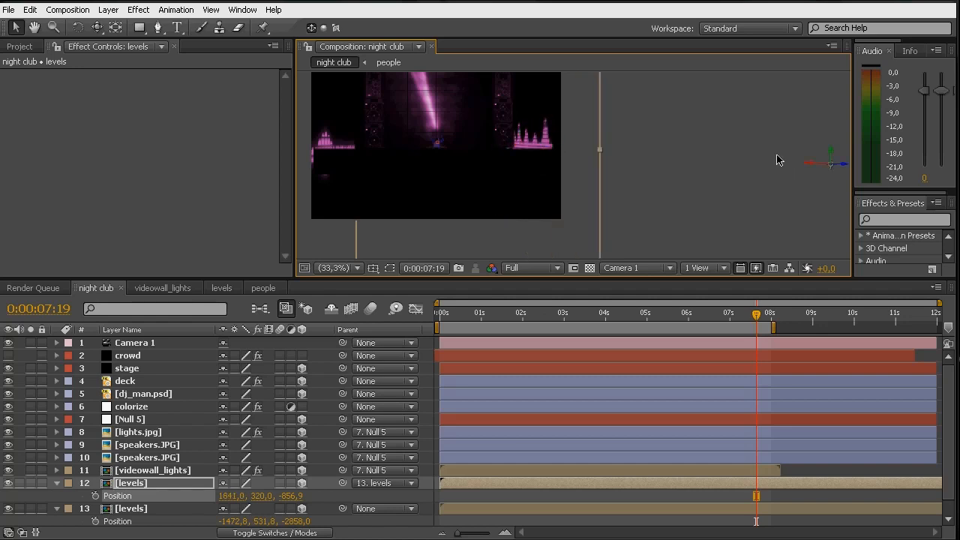
# Step: Set the Z position of the upper levels layer to -560.6 so it mirrors the levels on the opposite side
pyautogui.moveTo(844, 165); pyautogui.dragTo(797, 215)
pyautogui.moveTo(289, 500); pyautogui.dragTo(465, 484)
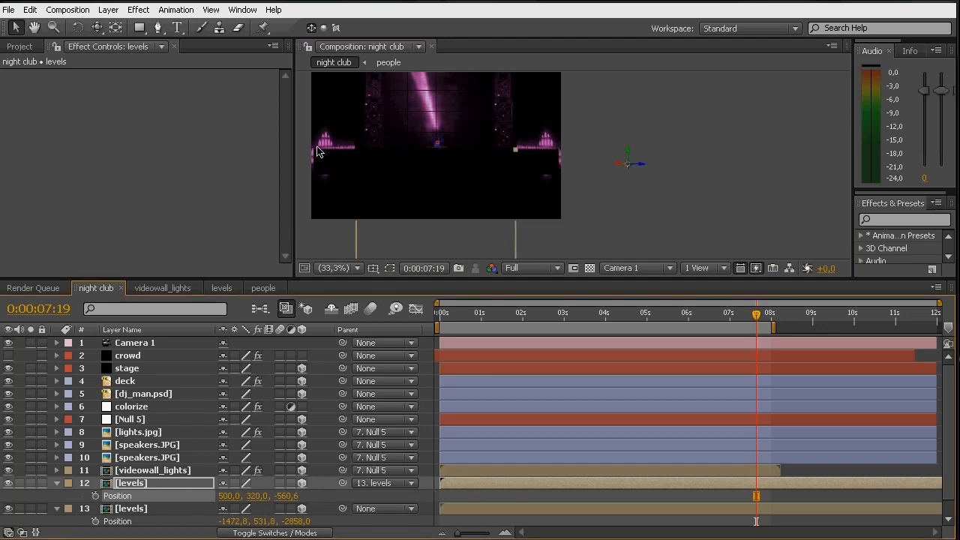
# Step: Narrow the stage layer so that its sides fit between the two levels layers
pyautogui.click(132, 367)
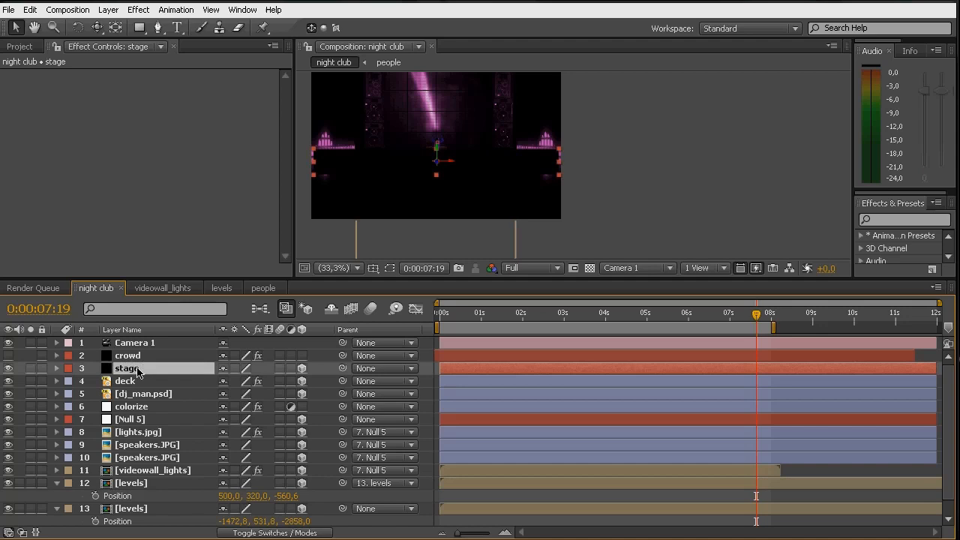
pyautogui.moveTo(330, 166); pyautogui.dragTo(355, 171)
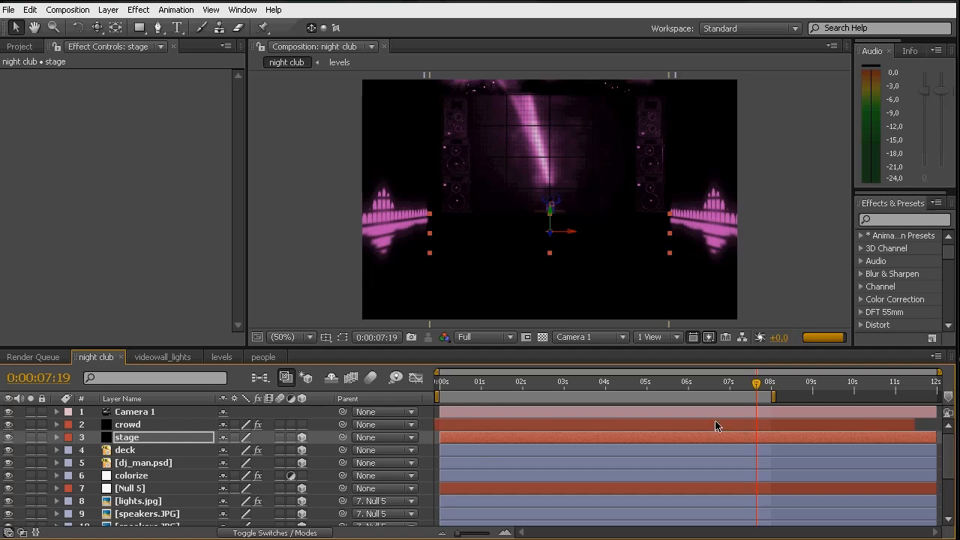
# Step: At 0:00:08:01, pull the camera back from the stage to show the overhead lights and both levels
pyautogui.click(771, 385)
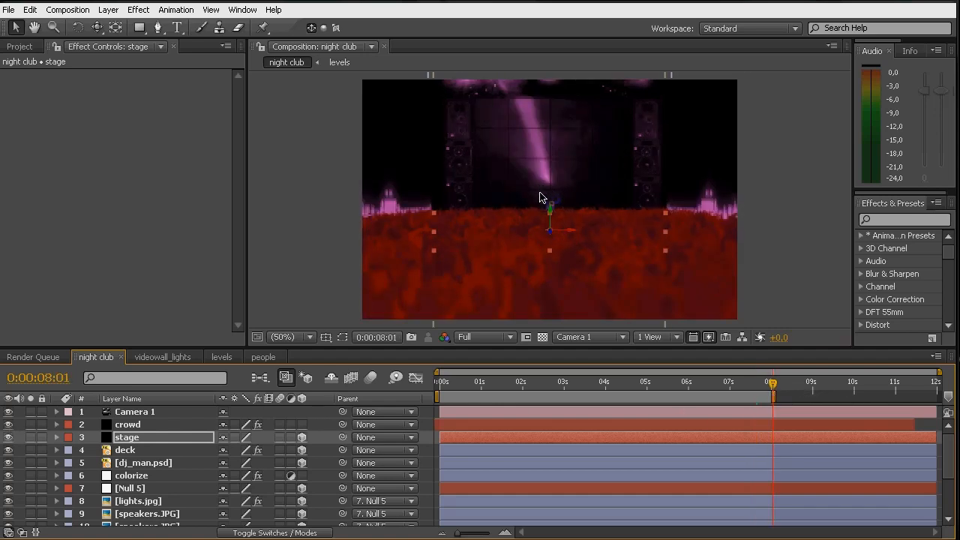
pyautogui.press('c')
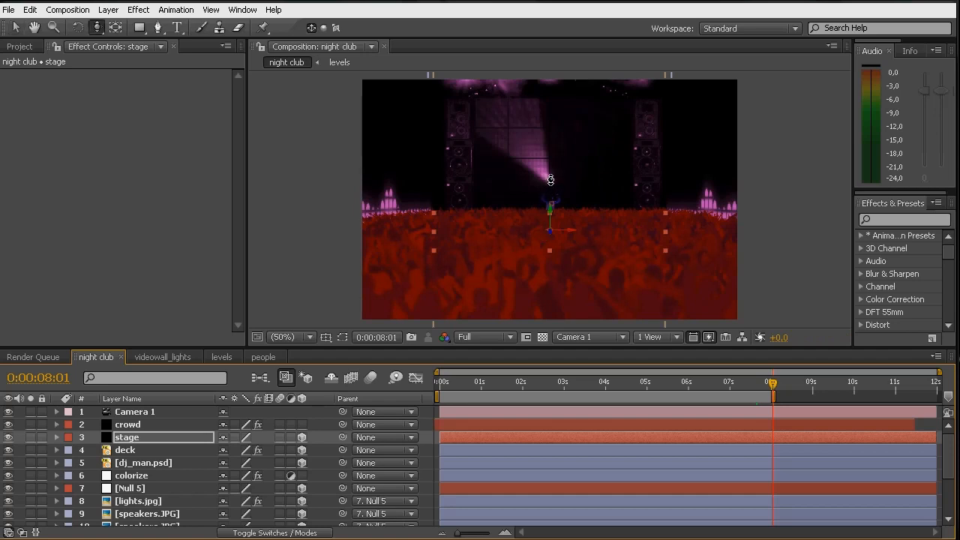
pyautogui.moveTo(551, 182); pyautogui.dragTo(551, 203)
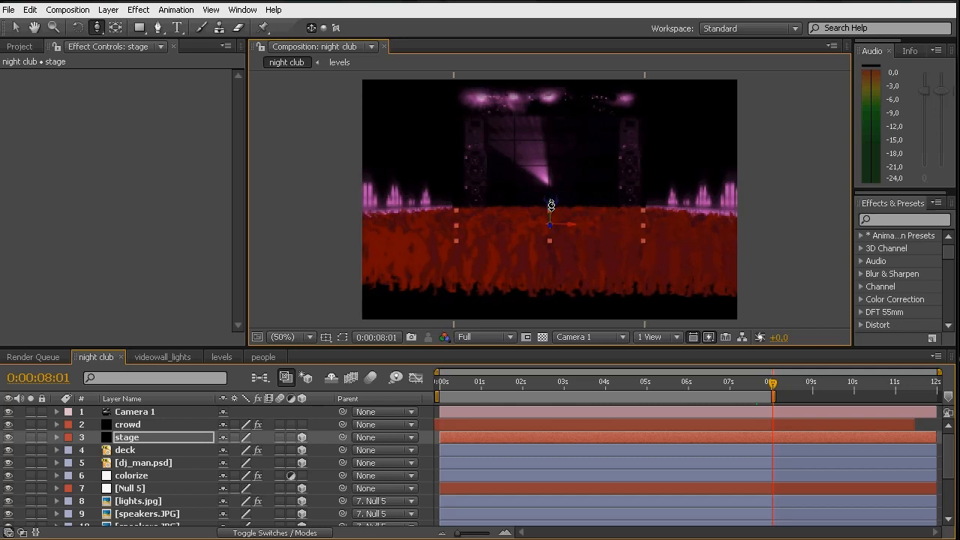
pyautogui.moveTo(552, 207); pyautogui.dragTo(550, 210)
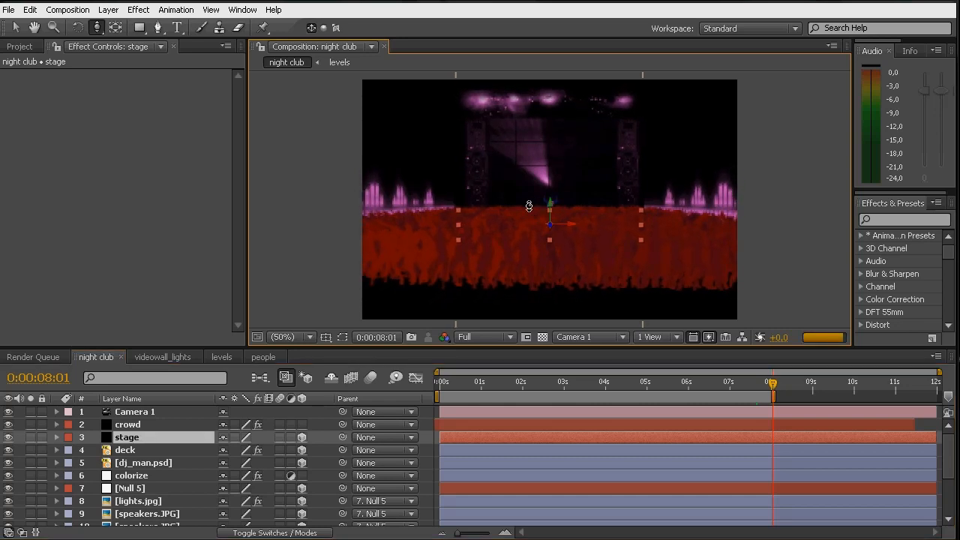
# Step: Shift the camera vertically and push it slightly in until the crowd fills the lower frame, and save the project
pyautogui.press('c')
pyautogui.press('c')
pyautogui.press('c')
pyautogui.moveTo(545, 190); pyautogui.dragTo(549, 235)
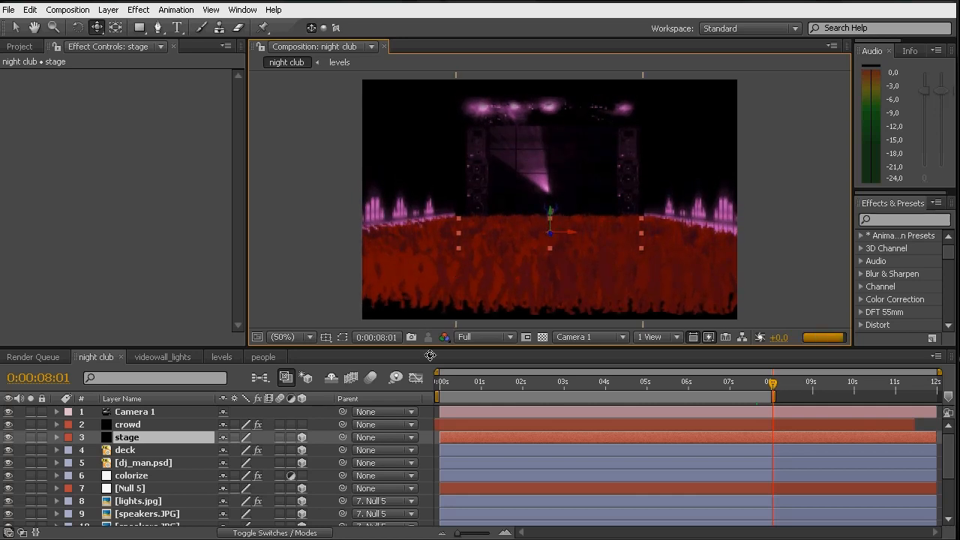
pyautogui.press('c')
pyautogui.moveTo(557, 203); pyautogui.dragTo(559, 192)
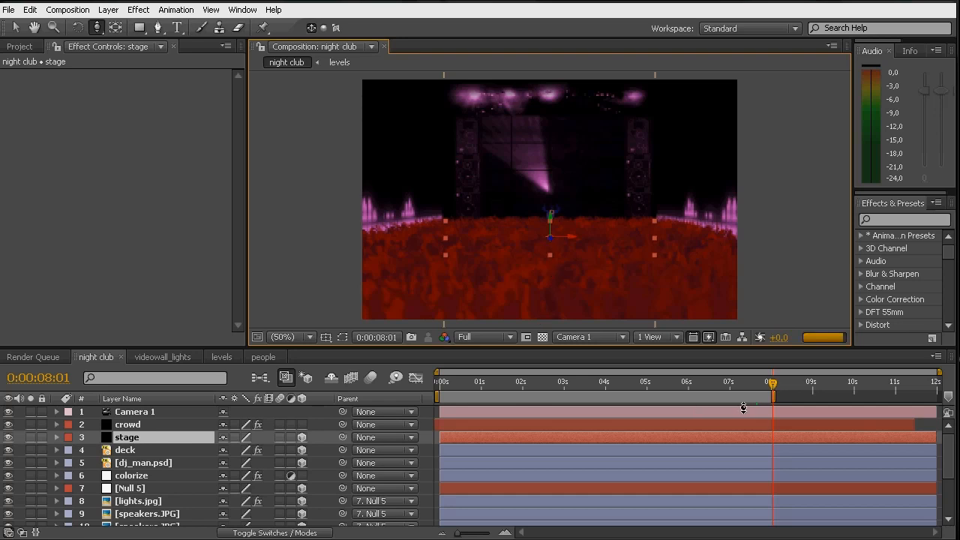
pyautogui.hotkey('ctrl', 's')
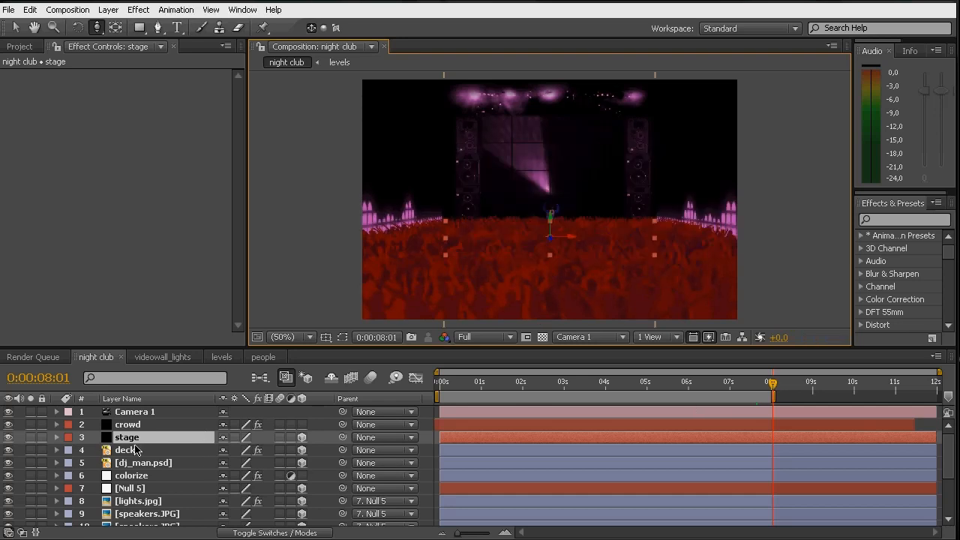
# Step: Go to 0:00:00:29 and add a light layer with the offered settings
pyautogui.moveTo(454, 388); pyautogui.dragTo(479, 395)
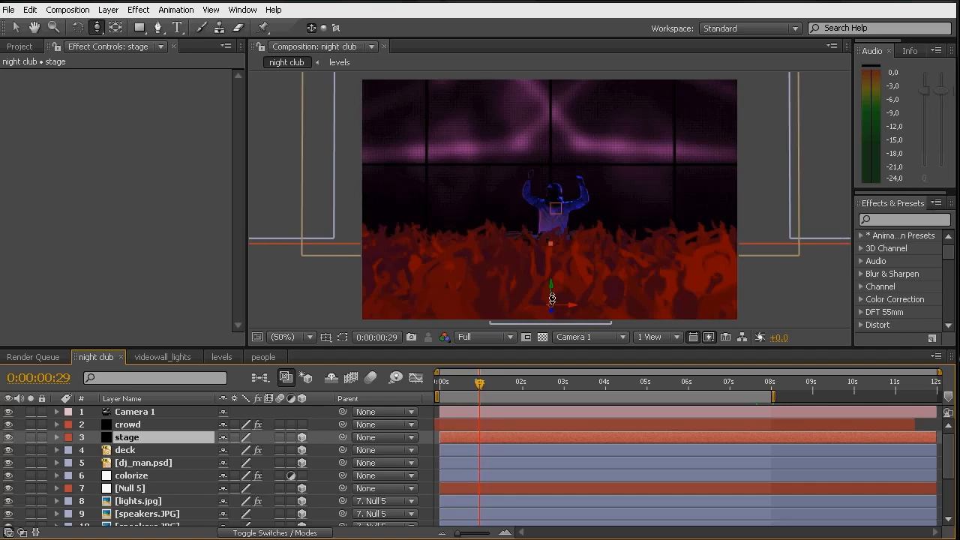
pyautogui.click(108, 10)
pyautogui.moveTo(123, 25)
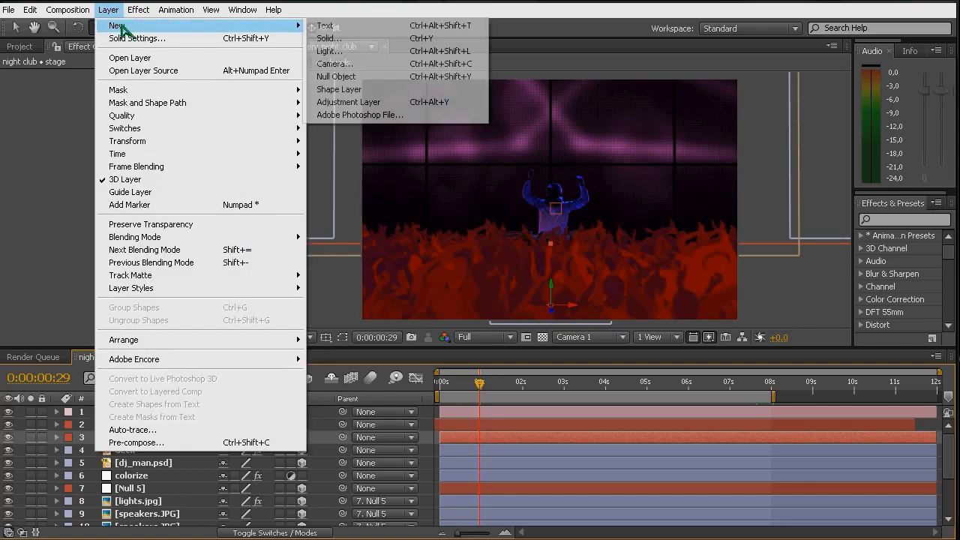
pyautogui.click(343, 52)
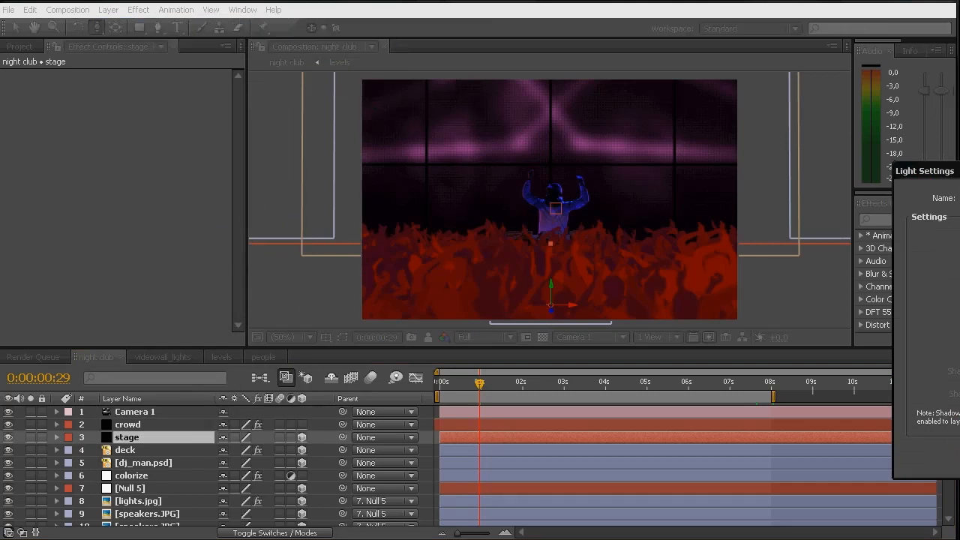
pyautogui.press('Return')
pyautogui.moveTo(246, 348); pyautogui.dragTo(244, 280)
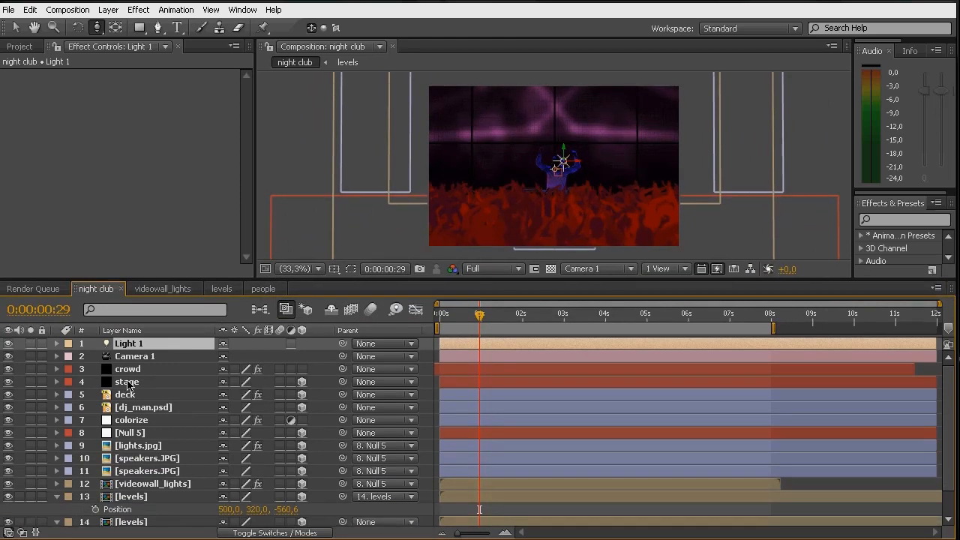
# Step: Set Accepts Lights to Off for all layers from stage down to people, leaving out colorize and Null 5
pyautogui.click(130, 382)
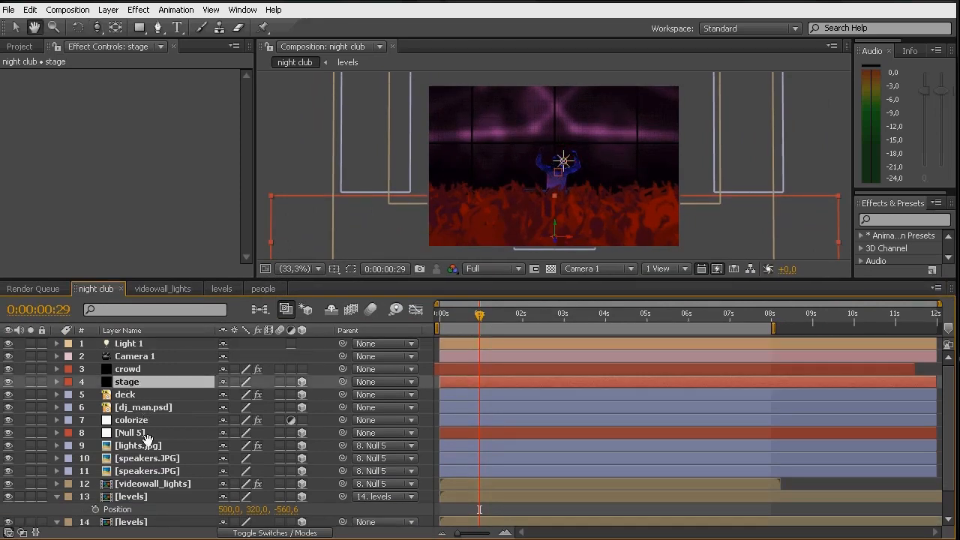
pyautogui.scroll(-2, 150, 405)
pyautogui.keyDown('shift'); pyautogui.click(126, 524); pyautogui.keyUp('shift')
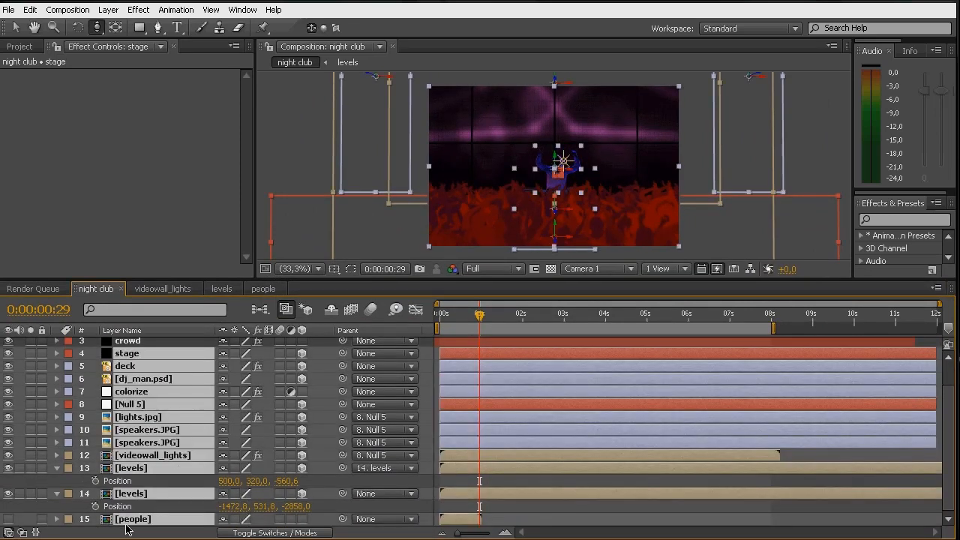
pyautogui.keyDown('ctrl'); pyautogui.click(139, 393); pyautogui.keyUp('ctrl')
pyautogui.keyDown('ctrl'); pyautogui.click(137, 404); pyautogui.keyUp('ctrl')
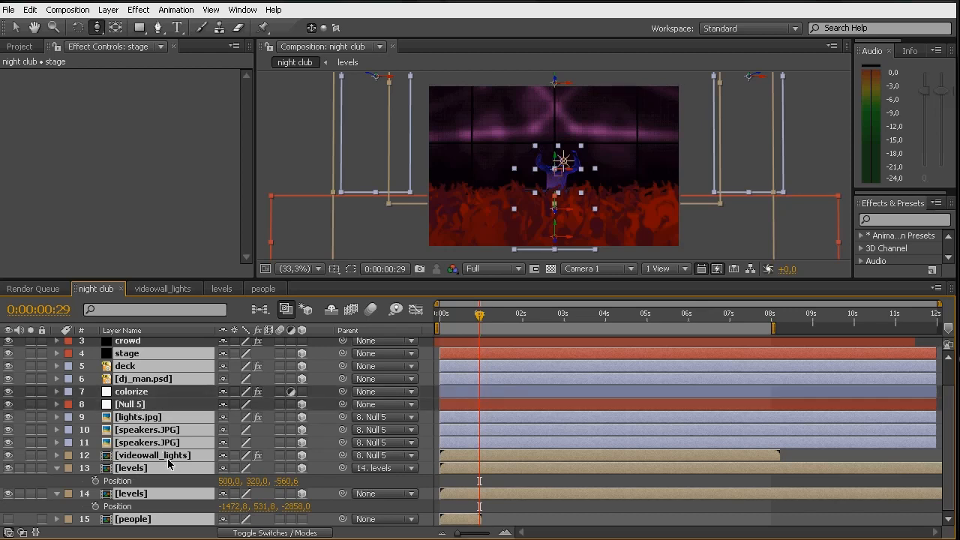
pyautogui.press('a')
pyautogui.press('a')
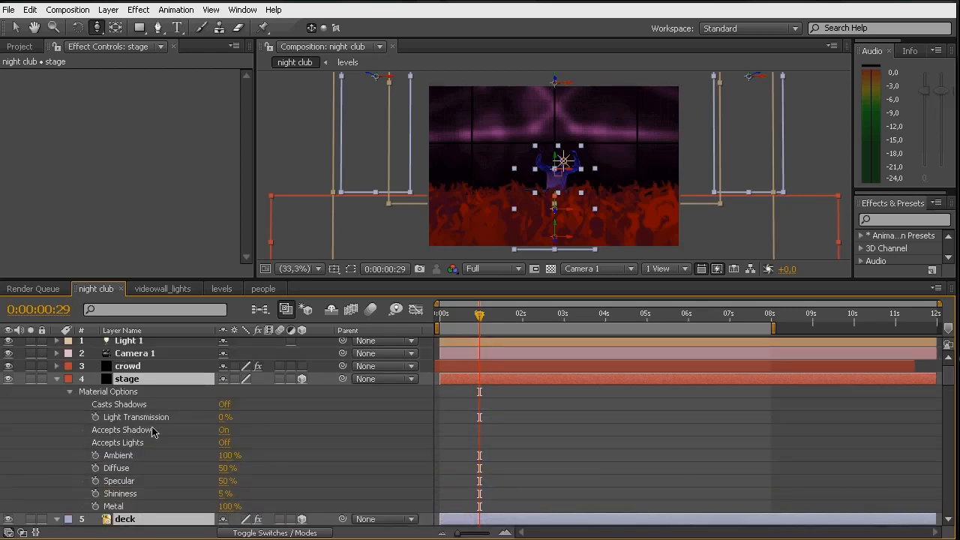
pyautogui.click(224, 442)
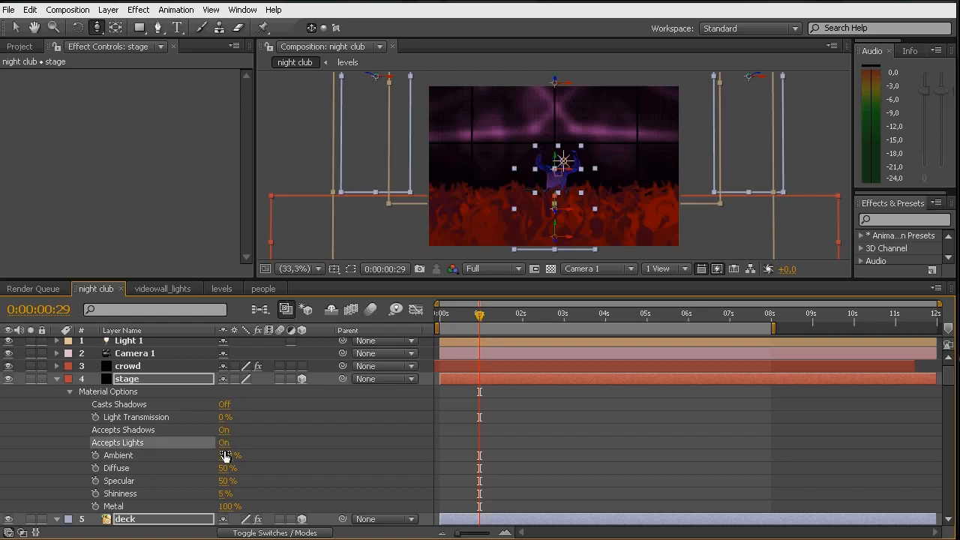
pyautogui.click(225, 444)
pyautogui.click(57, 379)
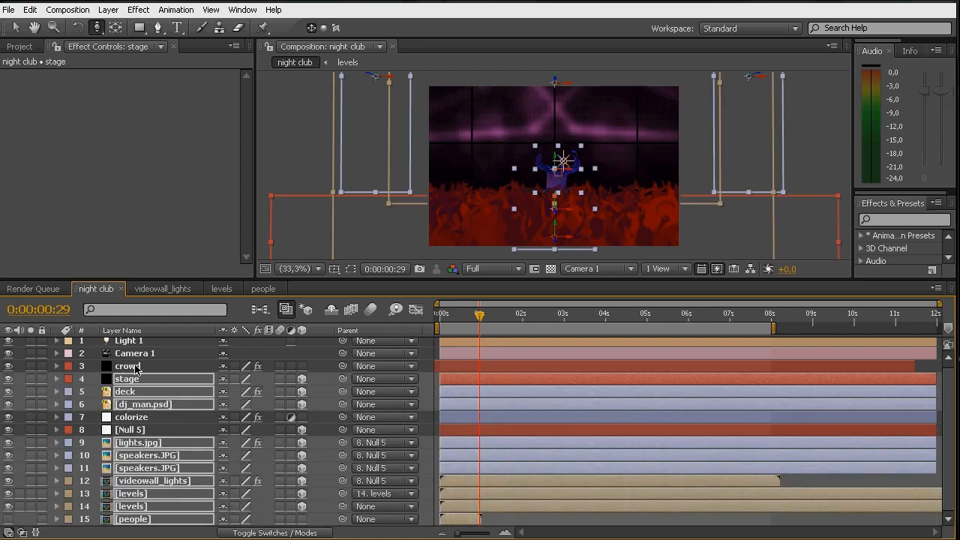
# Step: Turn on Shading for the crowd layer's particles with Light Falloff set to None (AE), and save the project
pyautogui.click(127, 366)
pyautogui.scroll(-1, 247, 120)
pyautogui.moveTo(249, 122); pyautogui.dragTo(250, 228)
pyautogui.click(135, 182)
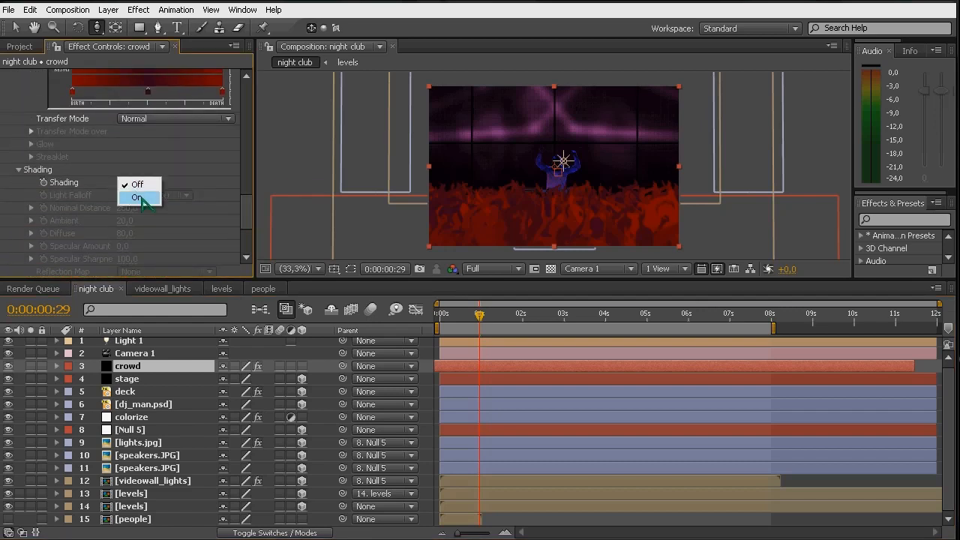
pyautogui.click(138, 198)
pyautogui.click(176, 196)
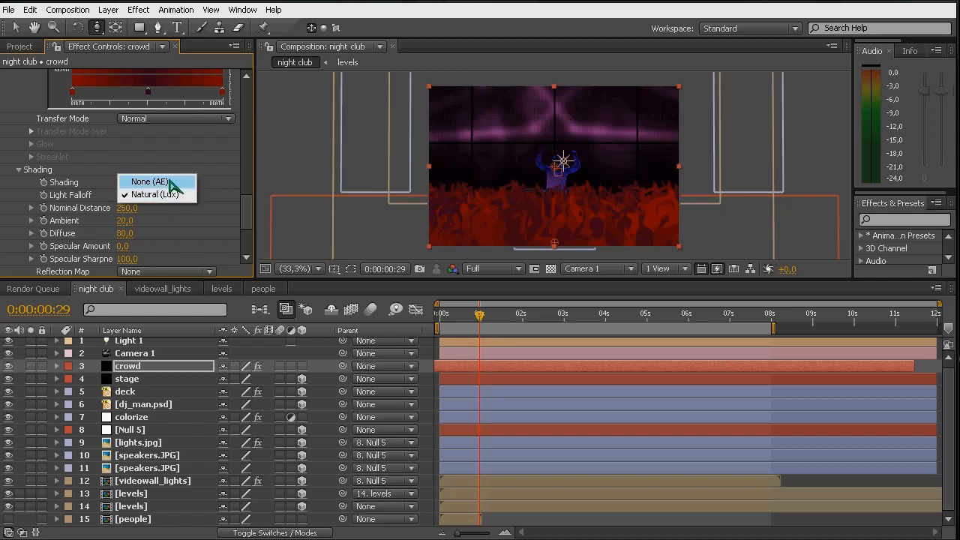
pyautogui.click(170, 183)
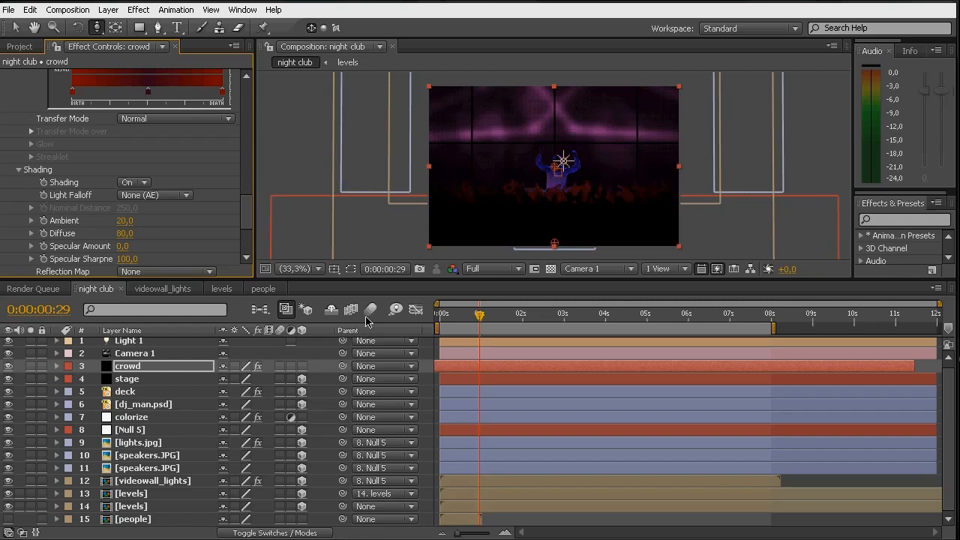
pyautogui.hotkey('ctrl', 's')
# Step: At 0:00:00:00, move Light 1 deeper along Z until the crowd becomes a silhouette, and parent it to Camera 1
pyautogui.click(439, 316)
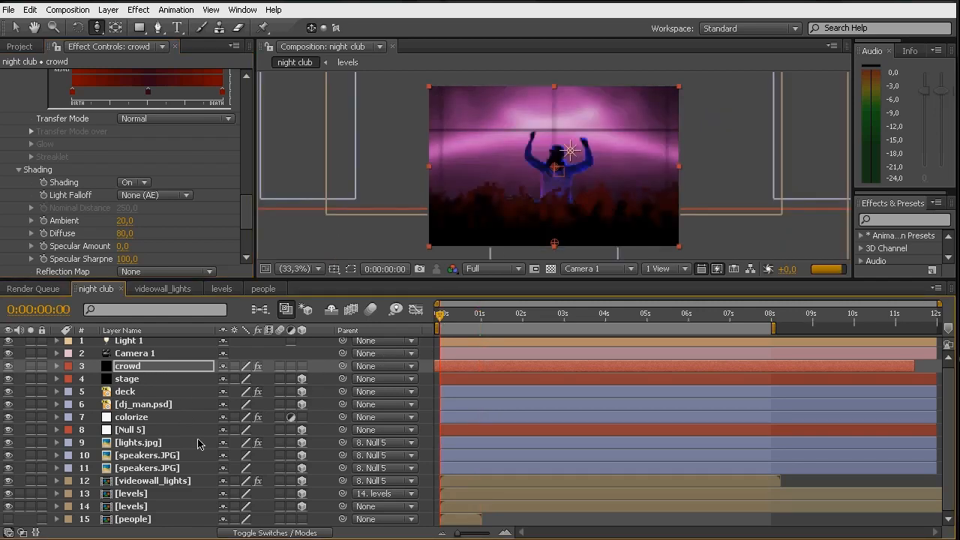
pyautogui.click(143, 343)
pyautogui.press('p')
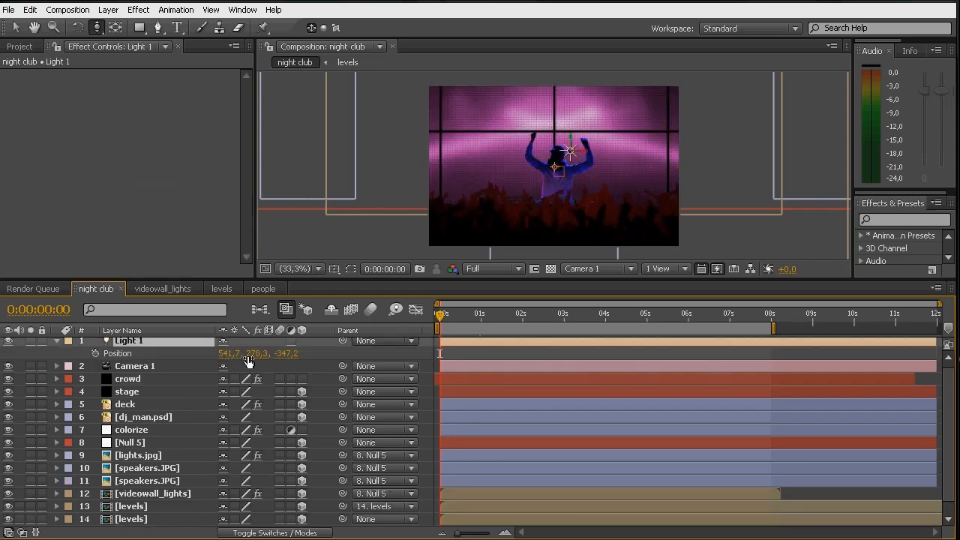
pyautogui.moveTo(288, 358)
pyautogui.mouseDown()
pyautogui.moveTo(258, 358)
pyautogui.moveTo(573, 360)
pyautogui.moveTo(558, 360)
pyautogui.mouseUp()
pyautogui.moveTo(343, 343); pyautogui.dragTo(161, 368)
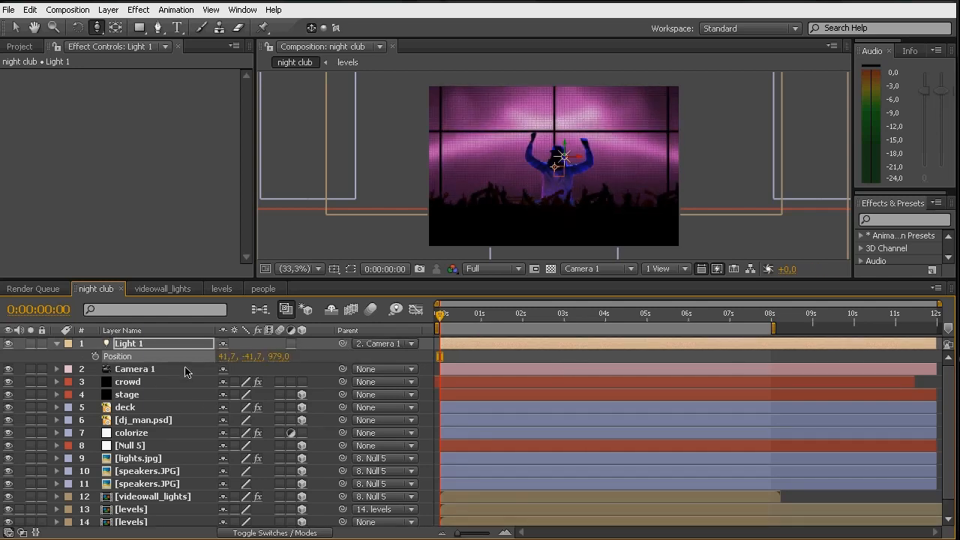
# Step: Save the project and preview the crowd shading along the camera pull-back up to about 0:00:06:16, then collapse Light 1's properties
pyautogui.click(419, 365)
pyautogui.hotkey('ctrl', 's')
pyautogui.click(455, 321)
pyautogui.moveTo(456, 321); pyautogui.dragTo(556, 333)
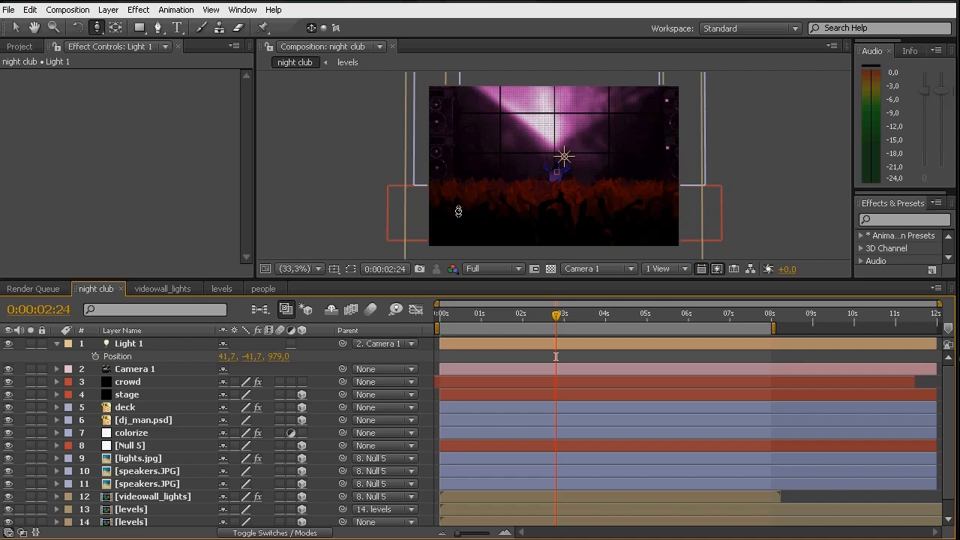
pyautogui.moveTo(561, 327); pyautogui.dragTo(706, 326)
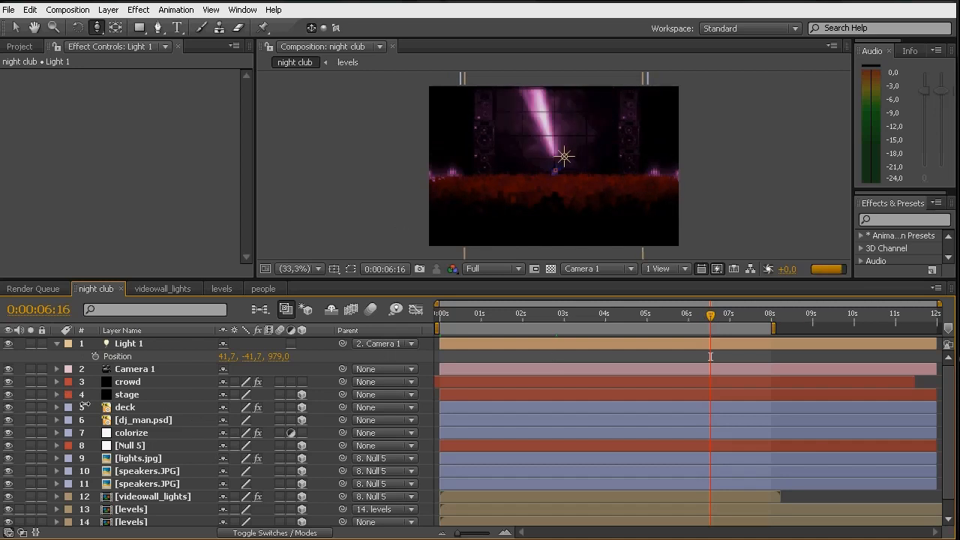
pyautogui.click(57, 344)
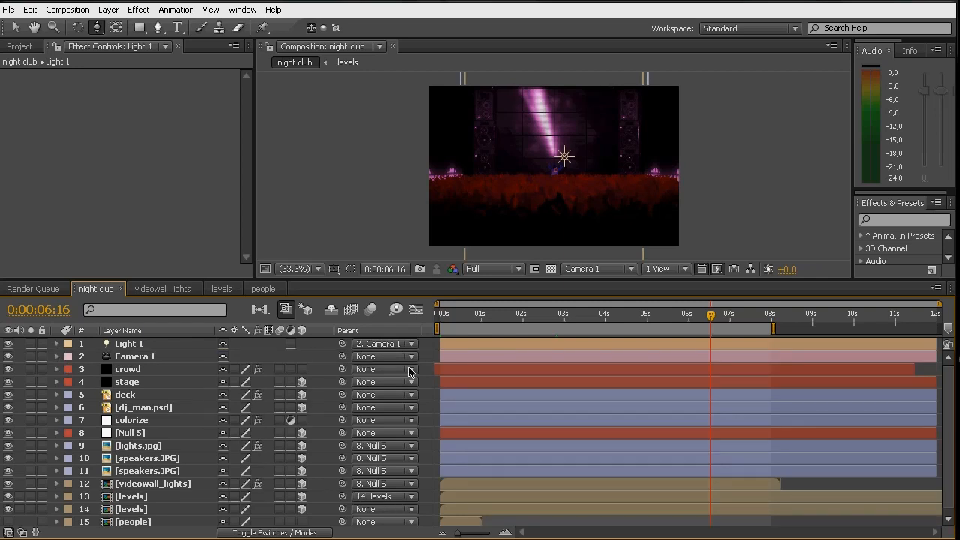
# Step: Hide the crowd layer, go to 0:00:02:00 and show Camera 1's keyframed properties
pyautogui.click(147, 357)
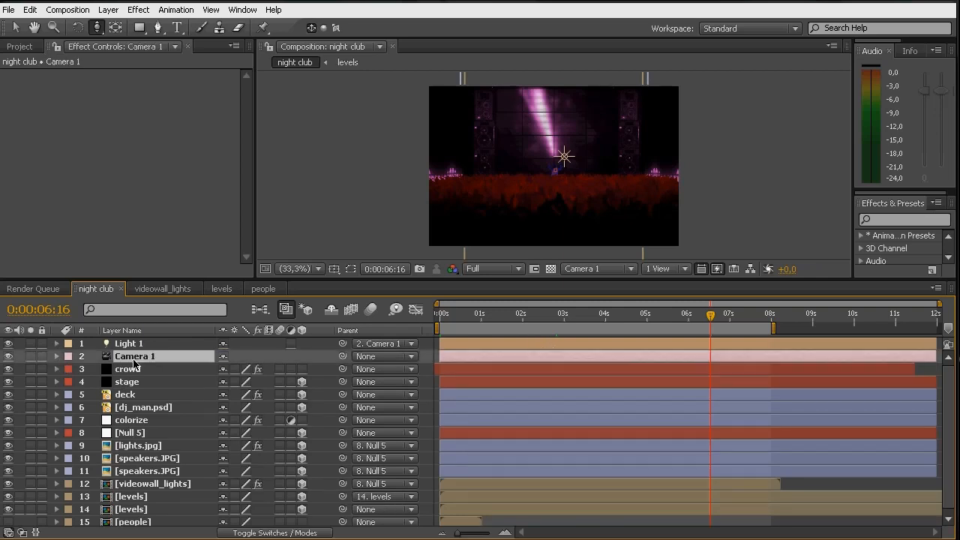
pyautogui.click(9, 369)
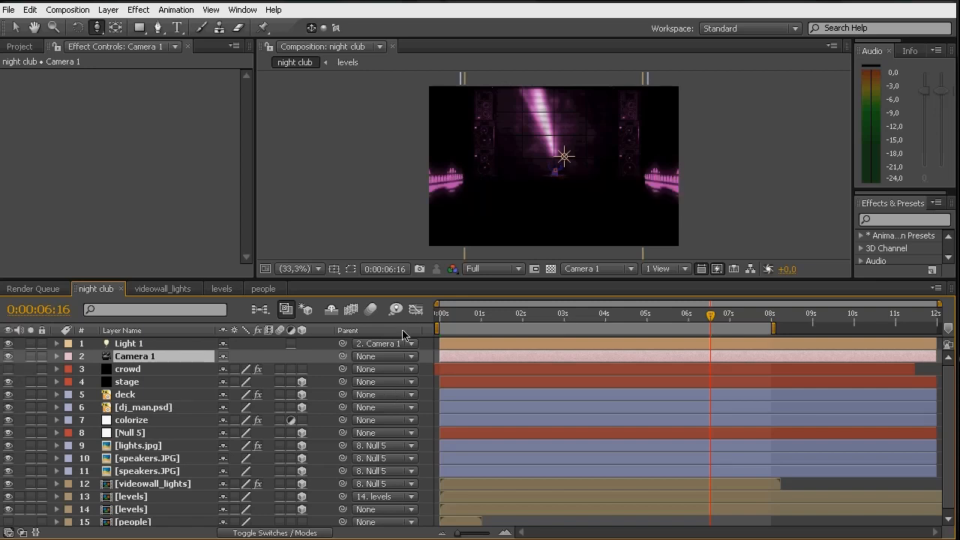
pyautogui.click(522, 315)
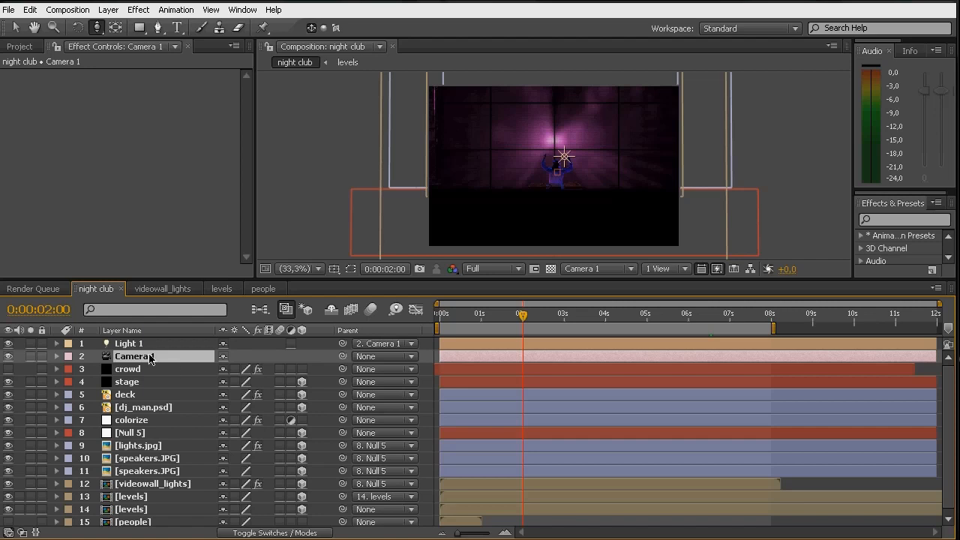
pyautogui.press('u')
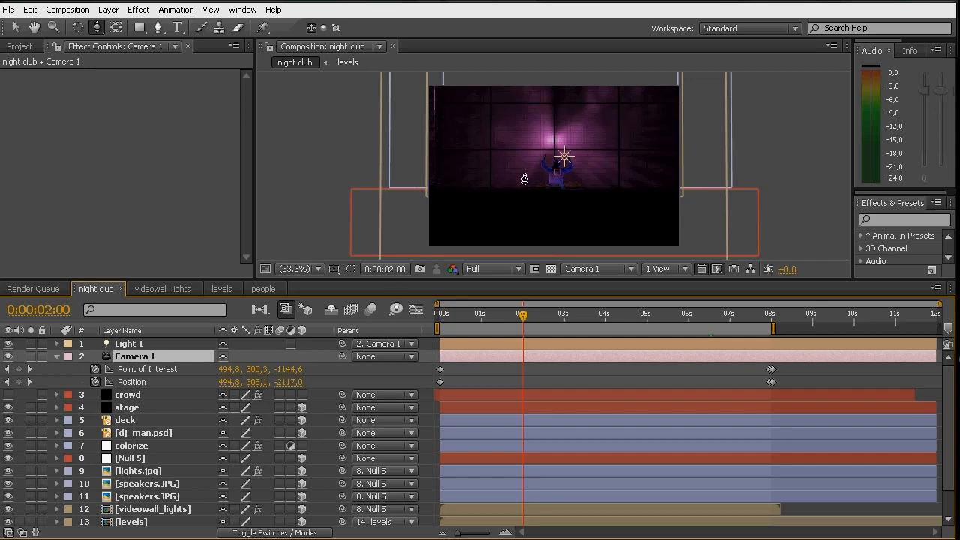
pyautogui.press('c')
pyautogui.press('c')
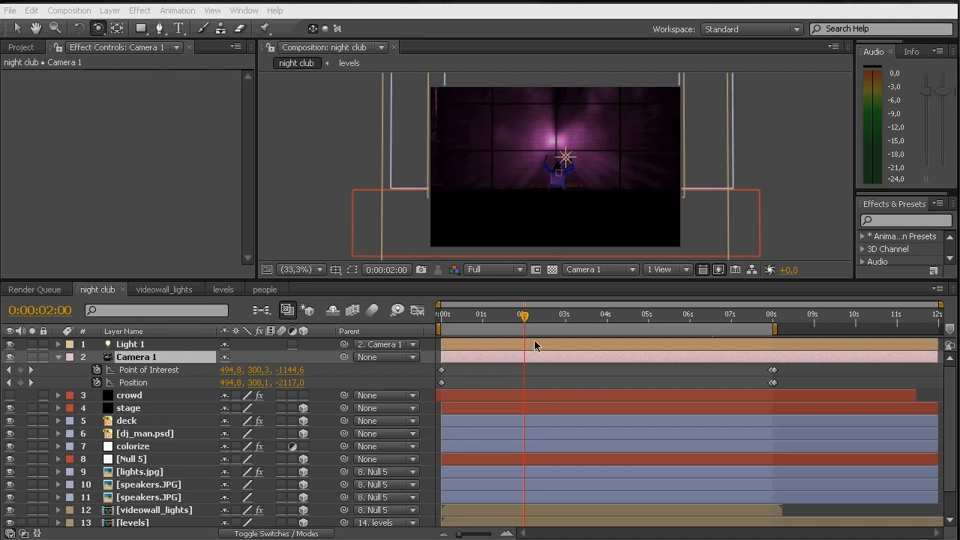
# Step: Delete the extra Point of Interest and Position keyframes of Camera 1 just after 0:00:07:29
pyautogui.moveTo(783, 366); pyautogui.dragTo(775, 385)
pyautogui.click(775, 370)
pyautogui.click(773, 383)
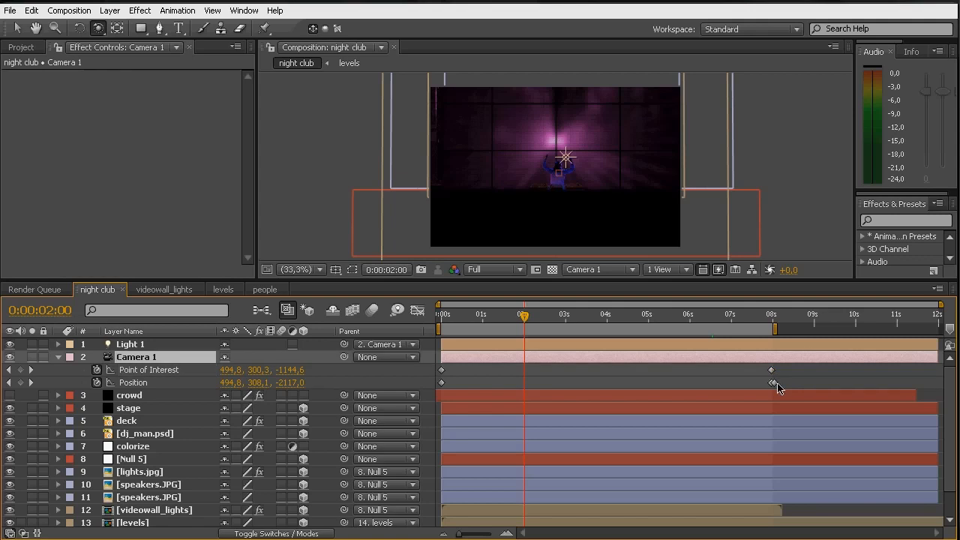
# Step: At 0:00:07:29, pull Camera 1 back and raise it to Position 506,0, 47,0, -6072,2 with Point of Interest 506,0, 47,0, -5100,0
pyautogui.click(772, 316)
pyautogui.press('pagedown')
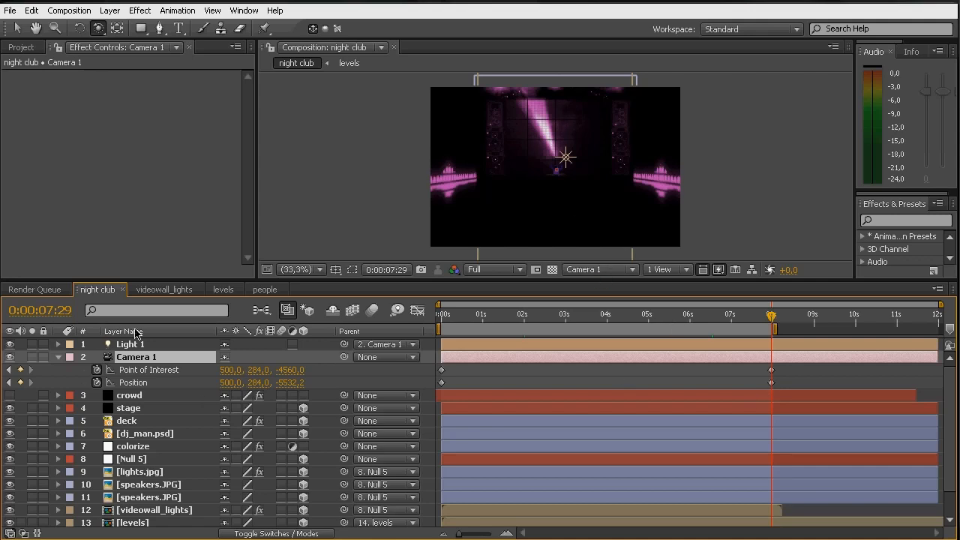
pyautogui.press('c')
pyautogui.moveTo(563, 141); pyautogui.dragTo(559, 134)
pyautogui.press('c')
pyautogui.press('c')
pyautogui.press('c')
pyautogui.moveTo(563, 121); pyautogui.dragTo(561, 175)
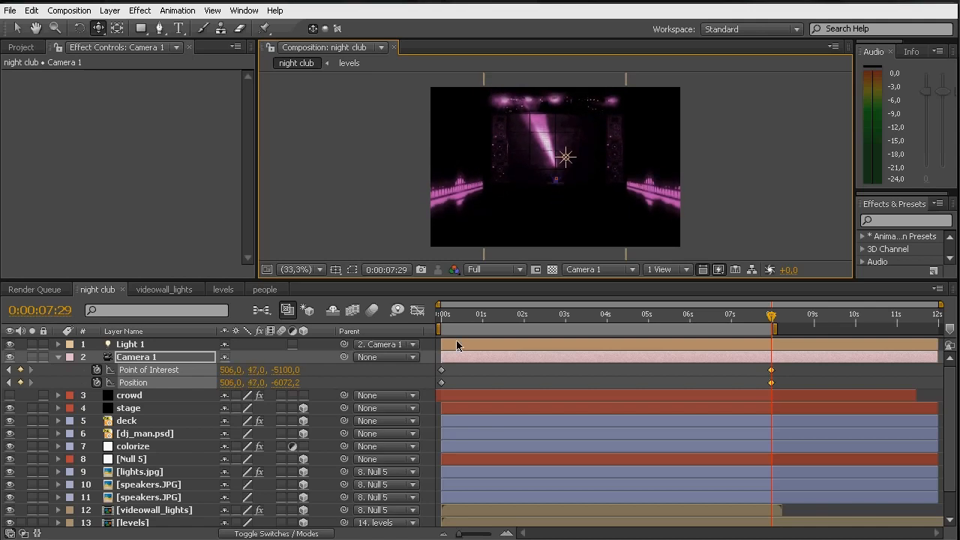
# Step: Apply Easy Ease to Camera 1's first and last Point of Interest and Position keyframes, and check the resulting speed curve
pyautogui.moveTo(435, 364); pyautogui.dragTo(471, 398)
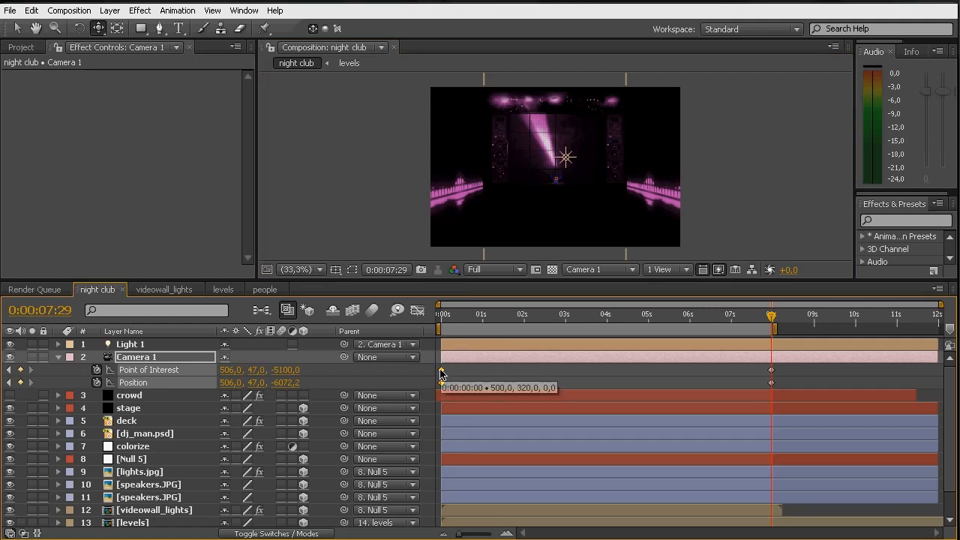
pyautogui.rightClick(442, 375)
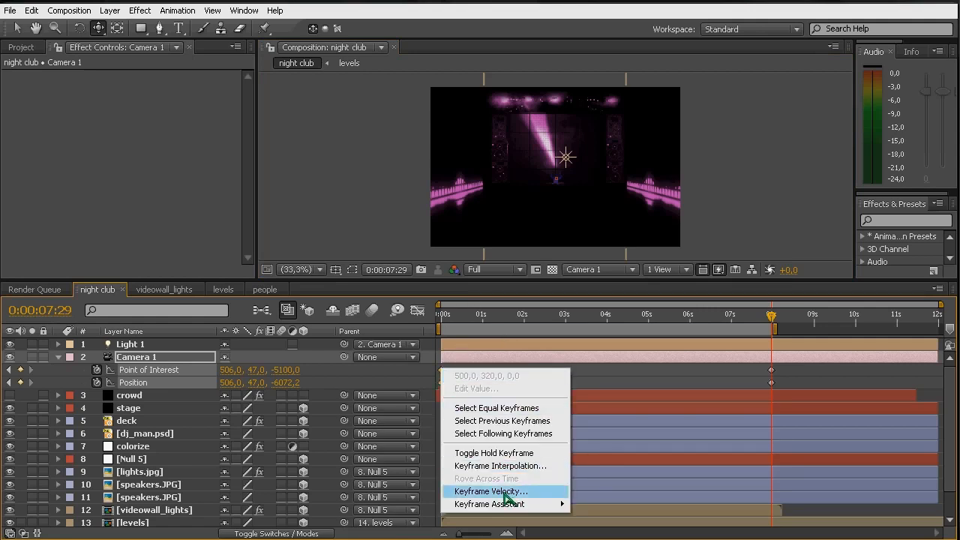
pyautogui.moveTo(501, 510)
pyautogui.click(599, 530)
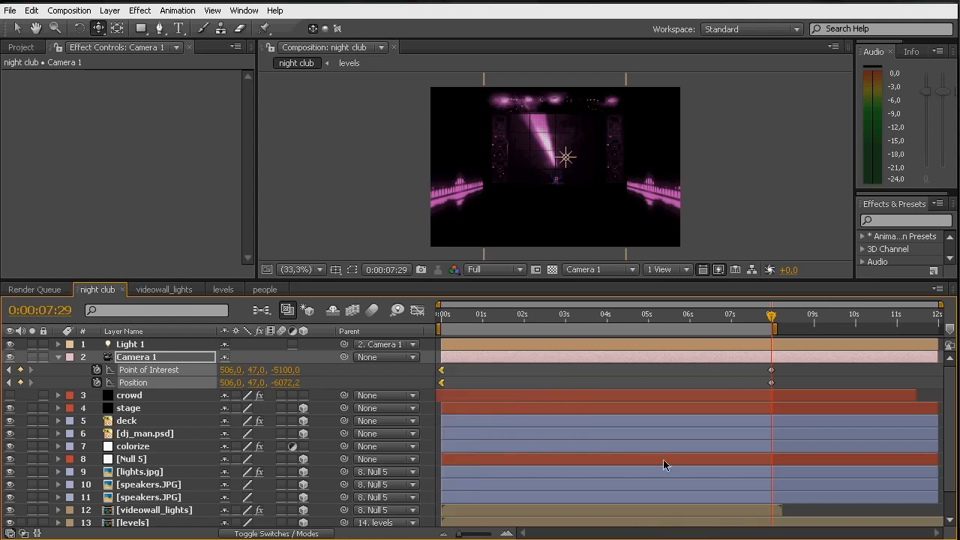
pyautogui.click(771, 383)
pyautogui.rightClick(770, 370)
pyautogui.moveTo(862, 505)
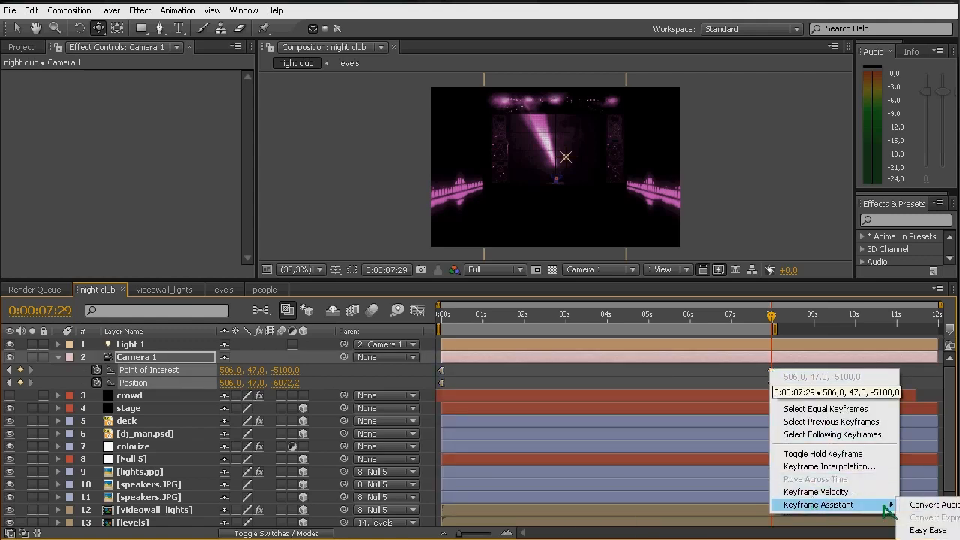
pyautogui.click(928, 531)
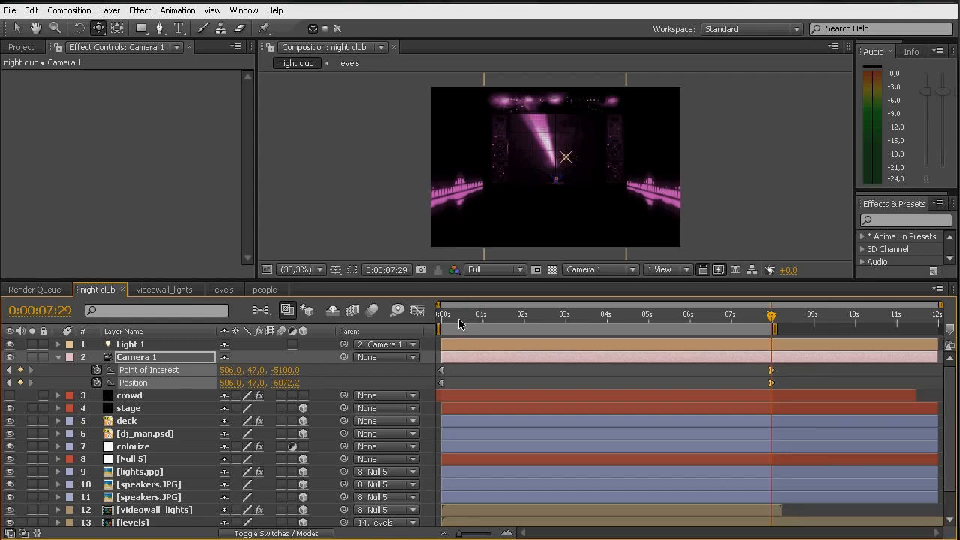
pyautogui.click(417, 313)
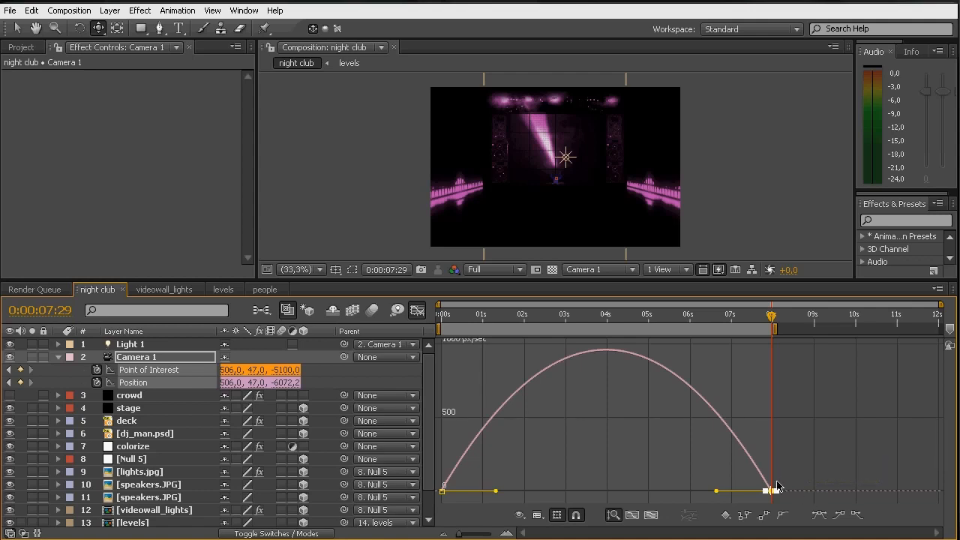
pyautogui.click(417, 311)
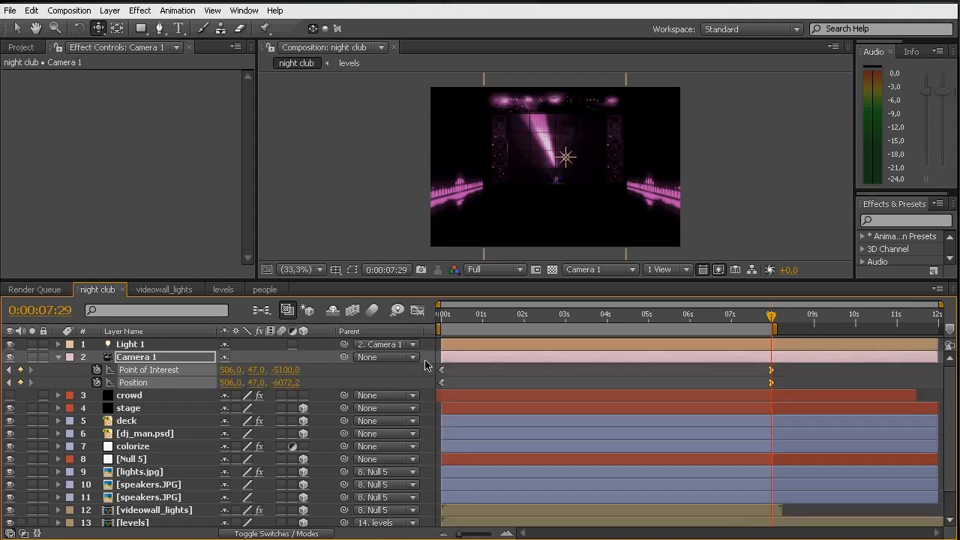
# Step: At 0:00:02:00, enlarge the composition view and orbit Camera 1 sideways to about Position 335,7, 326,7, -1761,7
pyautogui.moveTo(530, 315); pyautogui.dragTo(524, 331)
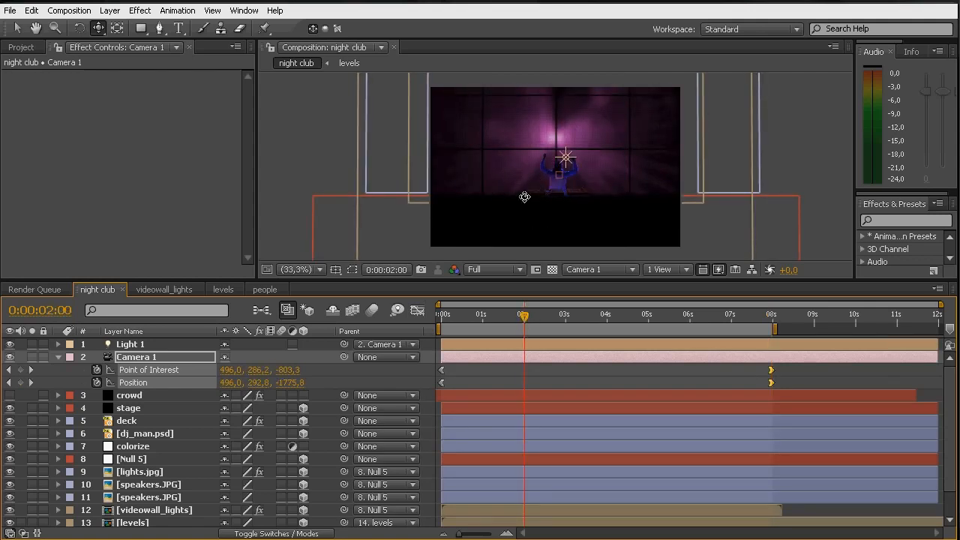
pyautogui.moveTo(257, 279); pyautogui.dragTo(249, 357)
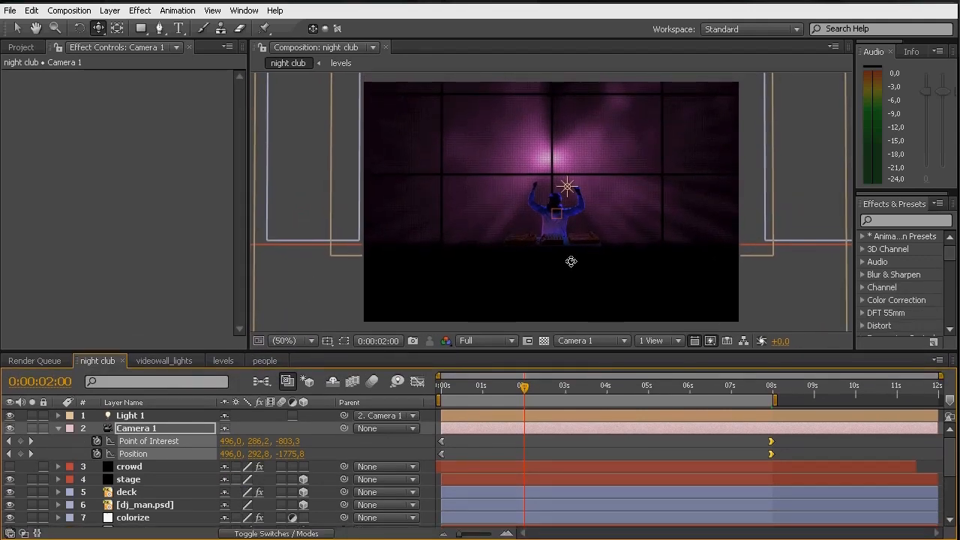
pyautogui.moveTo(545, 222); pyautogui.dragTo(517, 254)
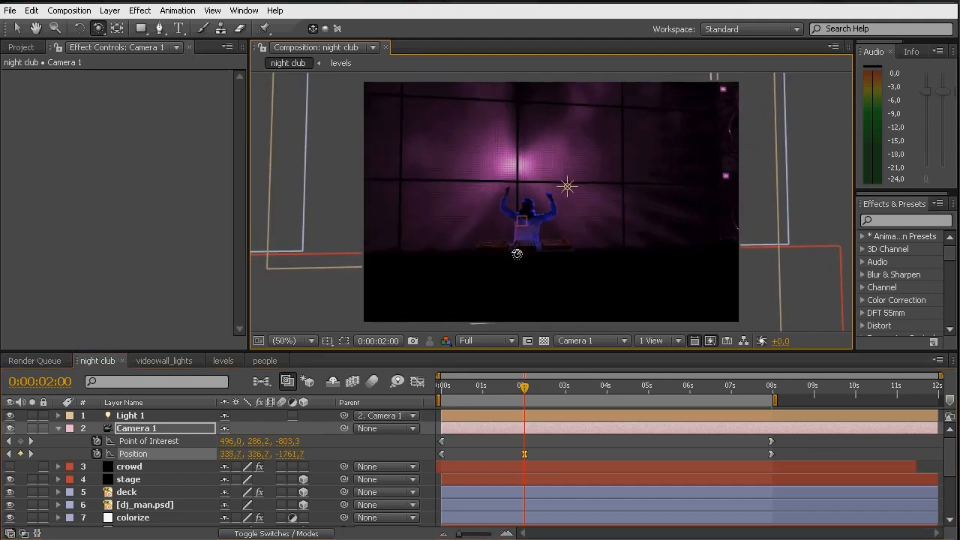
pyautogui.press('c')
pyautogui.press('c')
pyautogui.moveTo(521, 237); pyautogui.dragTo(529, 262)
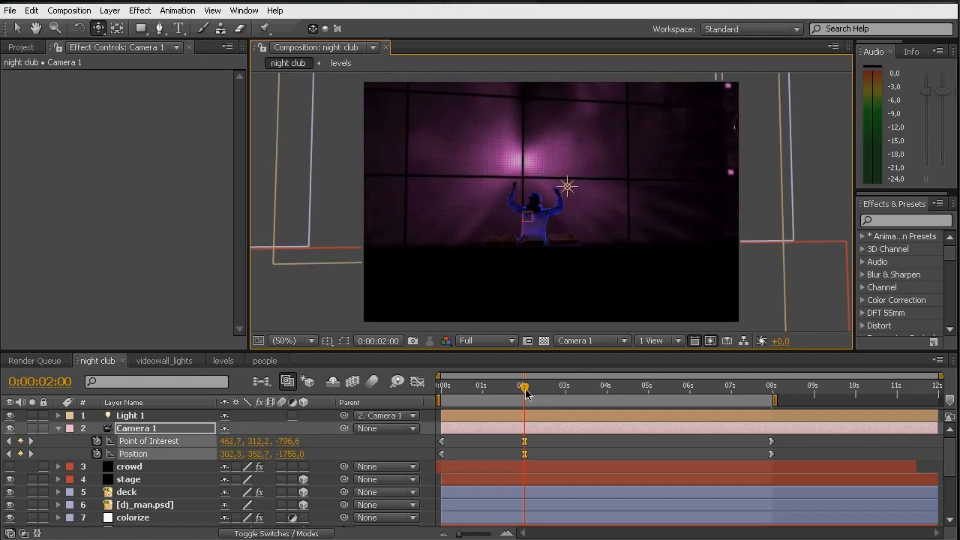
pyautogui.moveTo(525, 394)
pyautogui.mouseDown()
pyautogui.moveTo(547, 399)
pyautogui.moveTo(524, 399)
pyautogui.mouseUp()
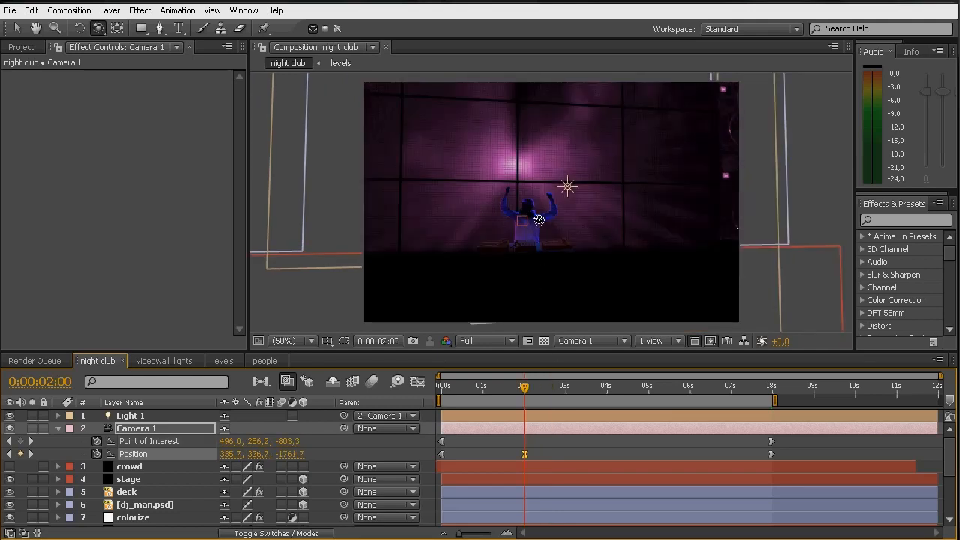
# Step: Orbit Camera 1 slightly more at 0:00:02:00, and at 0:00:05:05 orbit it to the opposite side to Position 569,8, 228,2, -4614,3
pyautogui.moveTo(538, 220); pyautogui.dragTo(529, 226)
pyautogui.moveTo(544, 396); pyautogui.dragTo(655, 399)
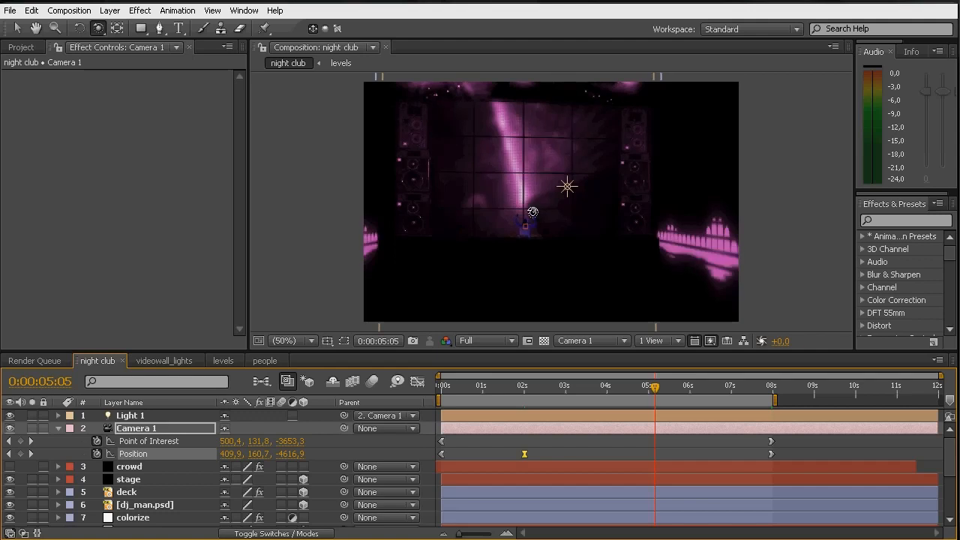
pyautogui.moveTo(525, 215); pyautogui.dragTo(521, 211)
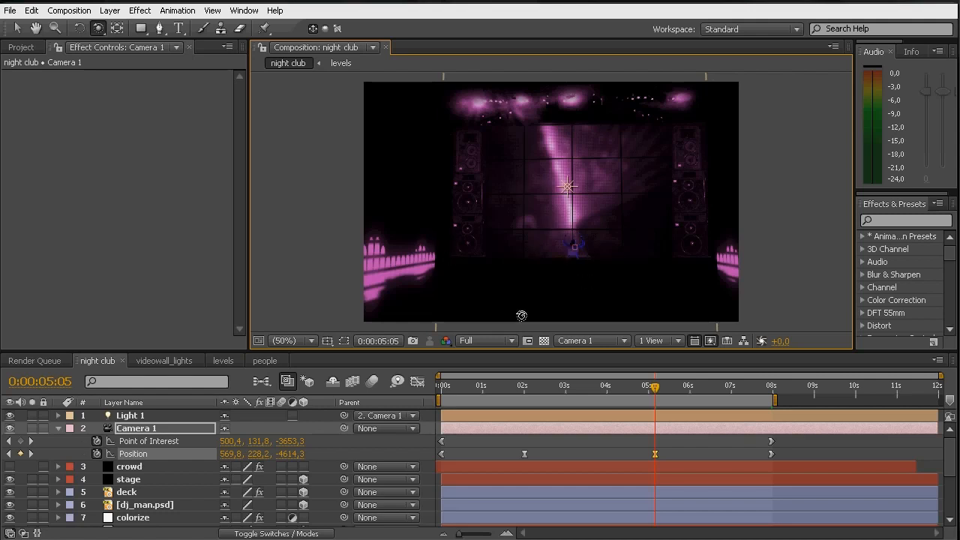
# Step: At 0:00:02:07, switch to the Top view, collapse Camera 1's keyframes and frame its motion path closely
pyautogui.moveTo(658, 389); pyautogui.dragTo(533, 389)
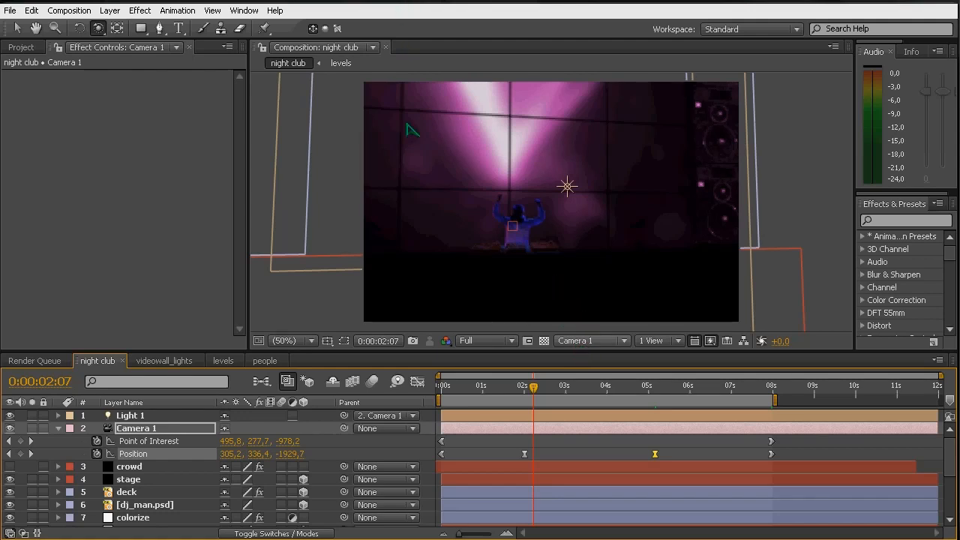
pyautogui.click(591, 340)
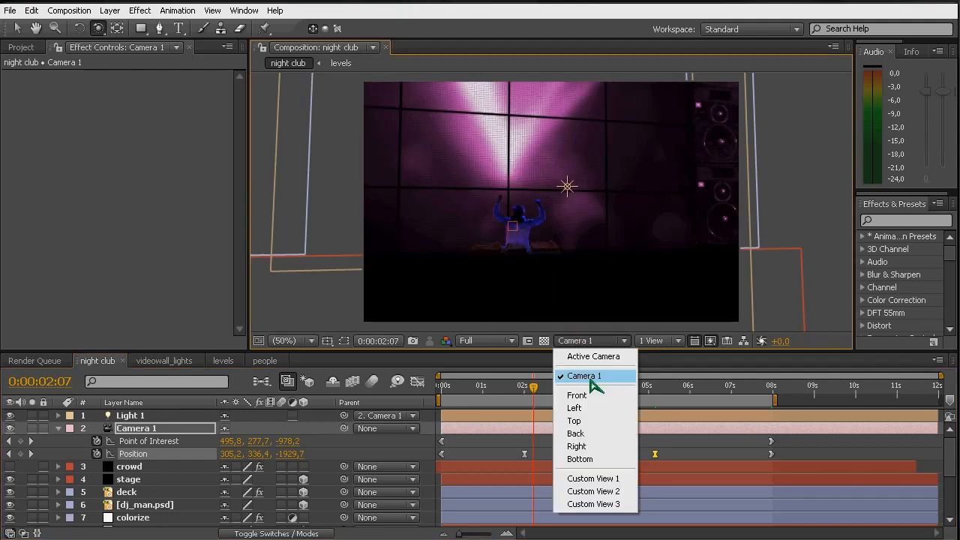
pyautogui.click(587, 422)
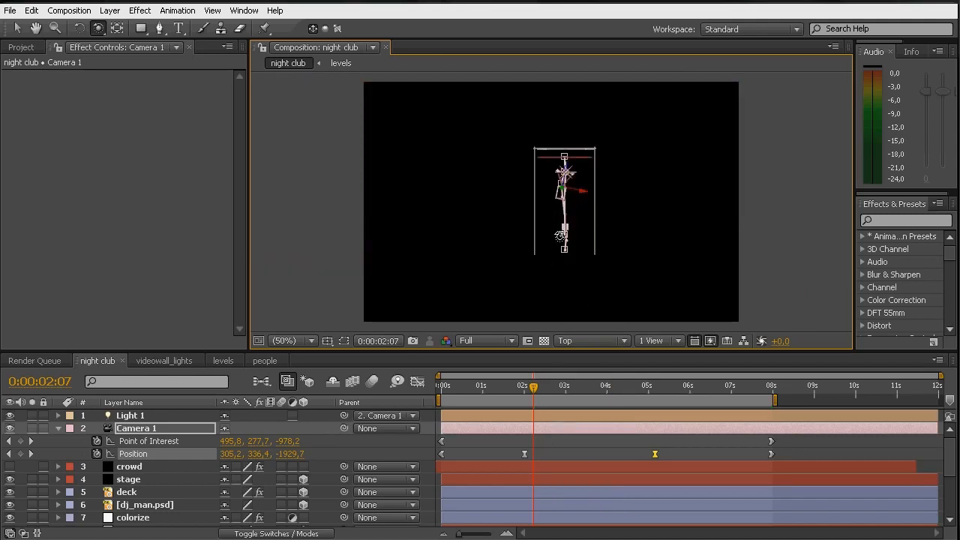
pyautogui.press('u')
pyautogui.press('c')
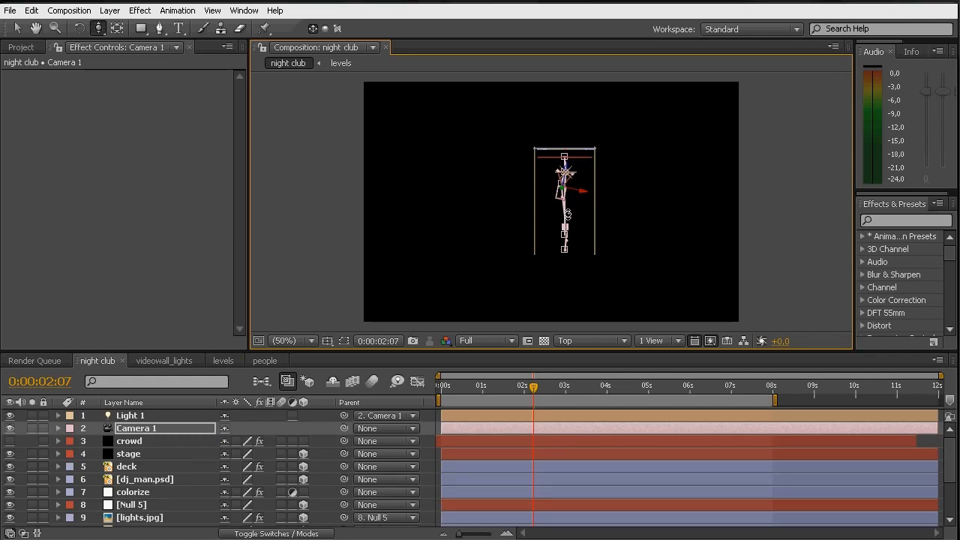
pyautogui.moveTo(567, 220); pyautogui.dragTo(642, 189)
pyautogui.press('c')
pyautogui.press('c')
pyautogui.press('c')
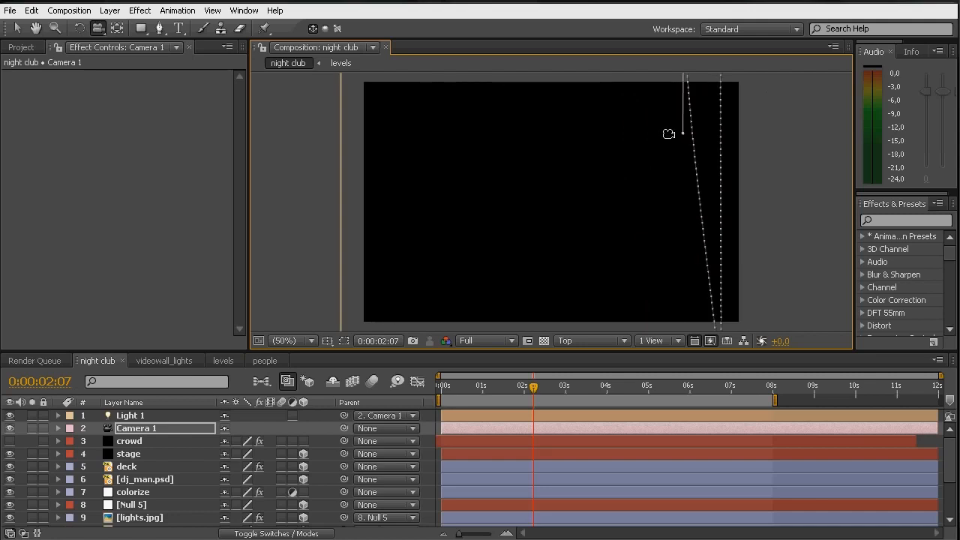
pyautogui.moveTo(690, 100); pyautogui.dragTo(599, 246)
pyautogui.moveTo(657, 81); pyautogui.dragTo(594, 196)
pyautogui.moveTo(611, 158); pyautogui.dragTo(594, 240)
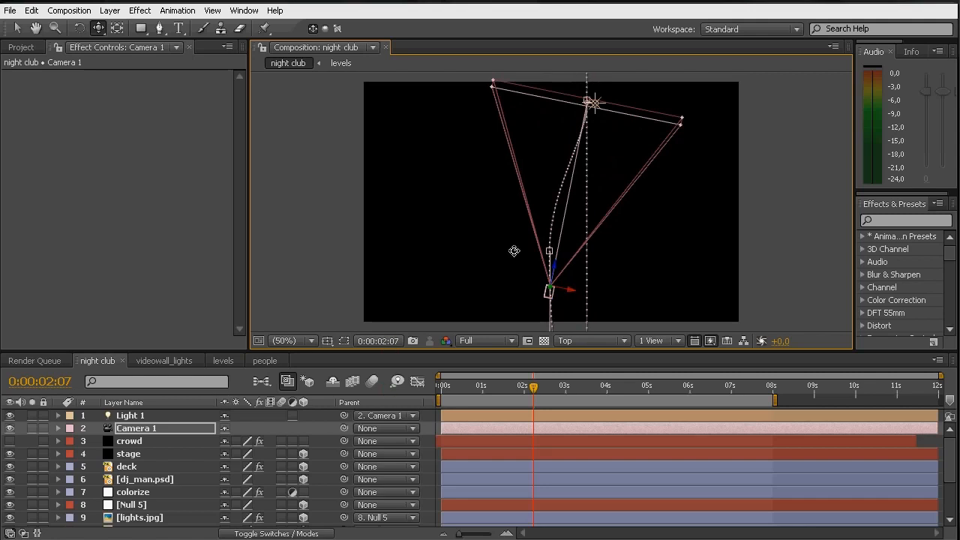
pyautogui.moveTo(596, 146)
pyautogui.mouseDown()
pyautogui.moveTo(593, 180)
pyautogui.moveTo(605, 142)
pyautogui.mouseUp()
# Step: Solo Camera 1 and bend its motion path in the Top view by pulling the starting Position keyframe's handle sideways, then select the farthest keyframe
pyautogui.press('v')
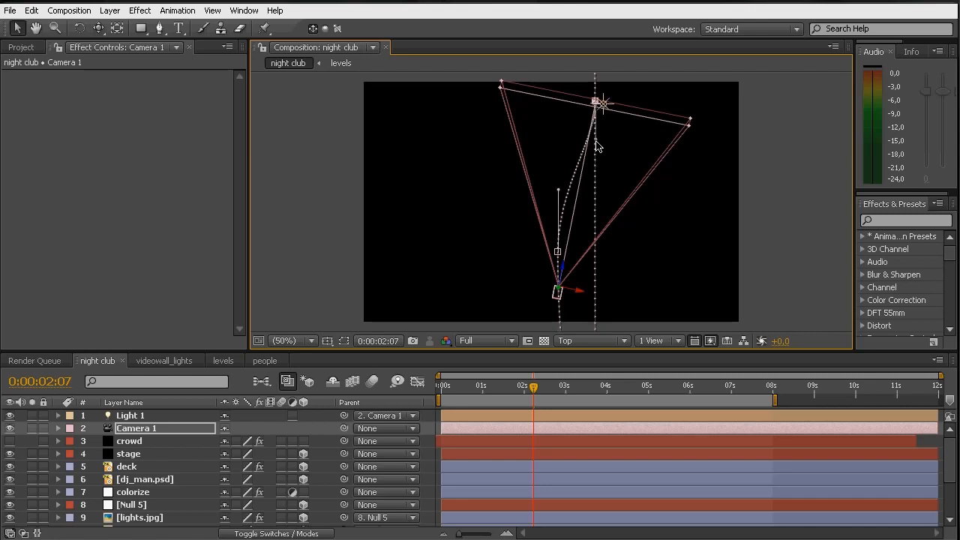
pyautogui.click(595, 145)
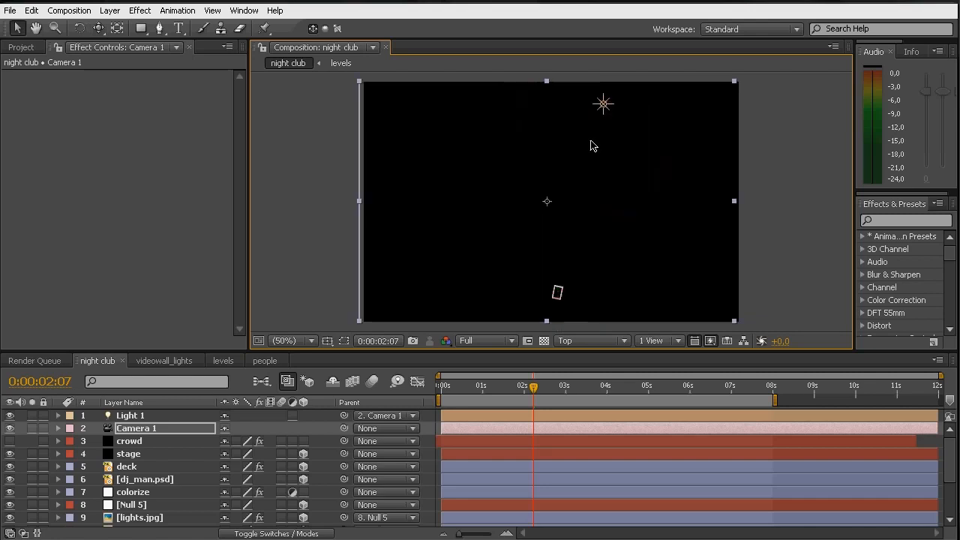
pyautogui.click(133, 429)
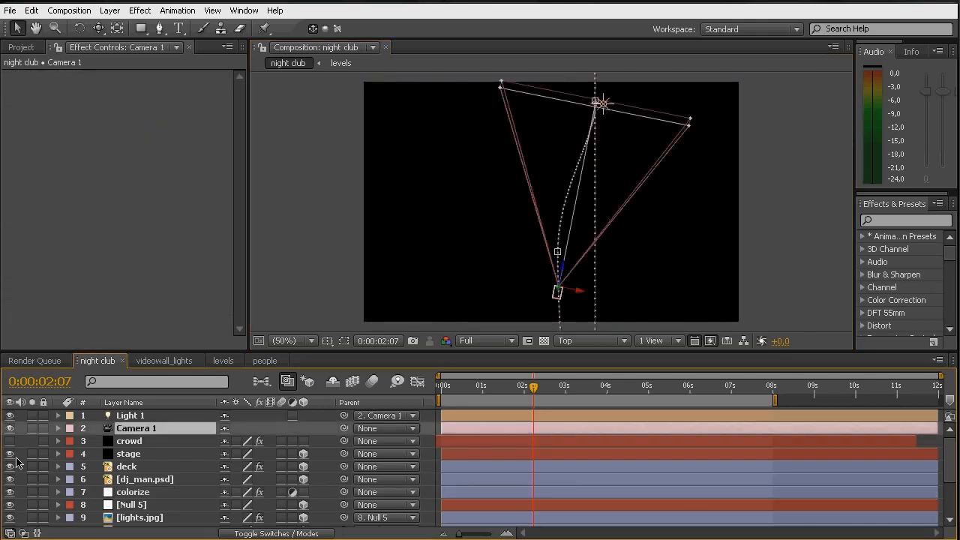
pyautogui.click(594, 124)
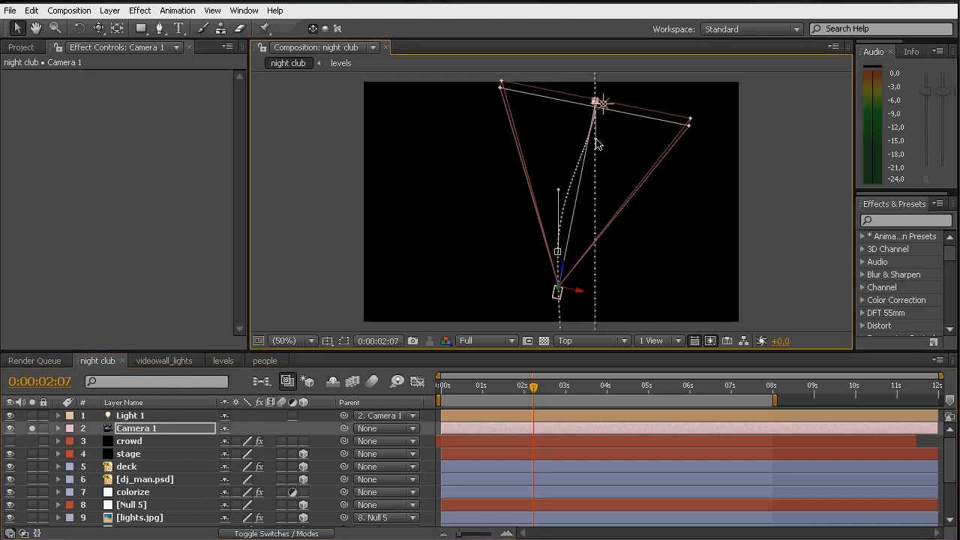
pyautogui.moveTo(592, 144); pyautogui.dragTo(571, 143)
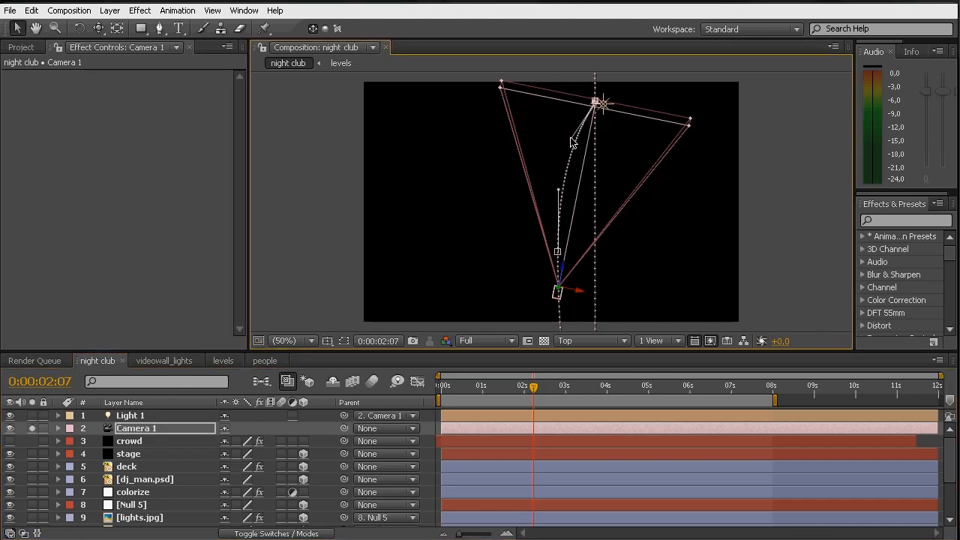
pyautogui.moveTo(609, 256); pyautogui.dragTo(598, 124)
pyautogui.moveTo(605, 279); pyautogui.dragTo(609, 112)
pyautogui.moveTo(604, 247); pyautogui.dragTo(608, 179)
pyautogui.click(591, 216)
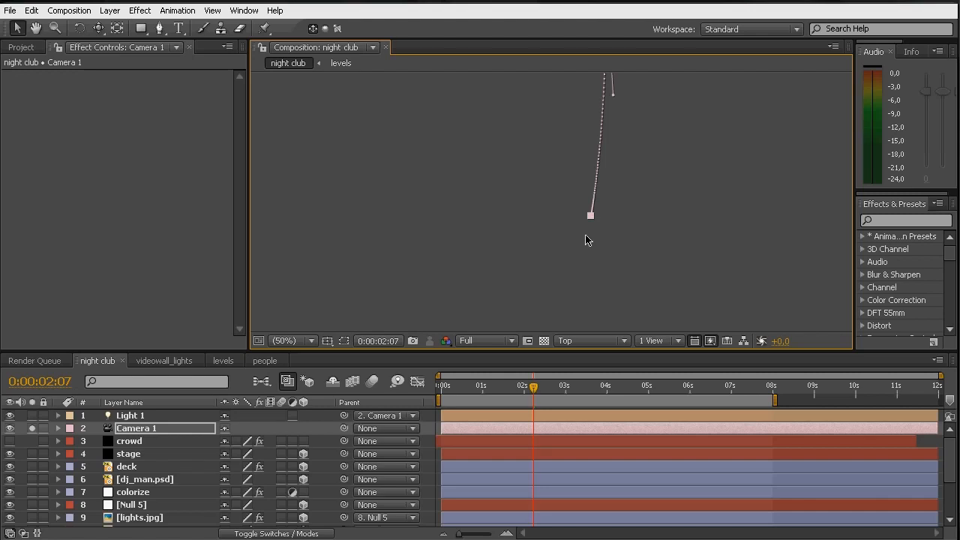
# Step: Return to a fitted Active Camera view, turn off Camera 1's solo and save the project
pyautogui.click(578, 341)
pyautogui.click(573, 359)
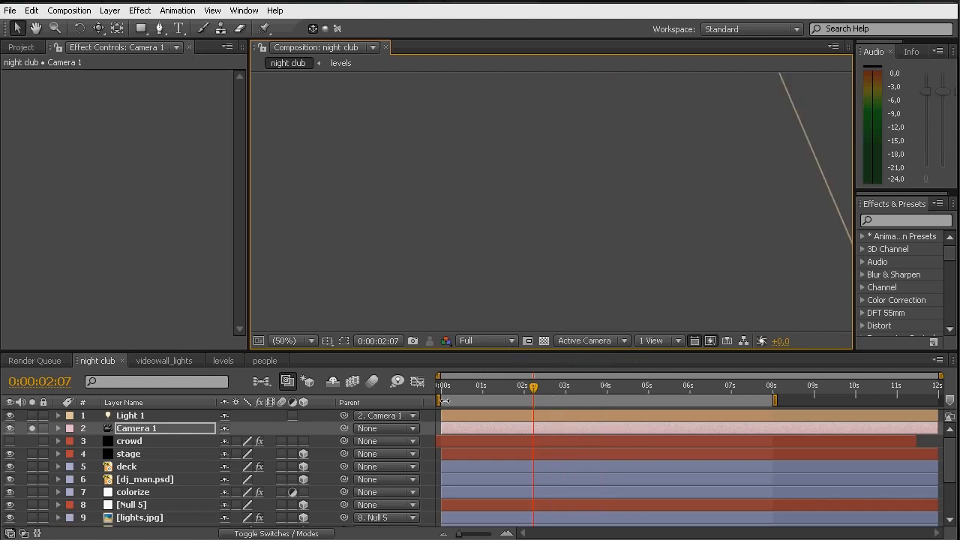
pyautogui.click(289, 341)
pyautogui.click(291, 357)
pyautogui.moveTo(249, 351); pyautogui.dragTo(244, 357)
pyautogui.click(33, 428)
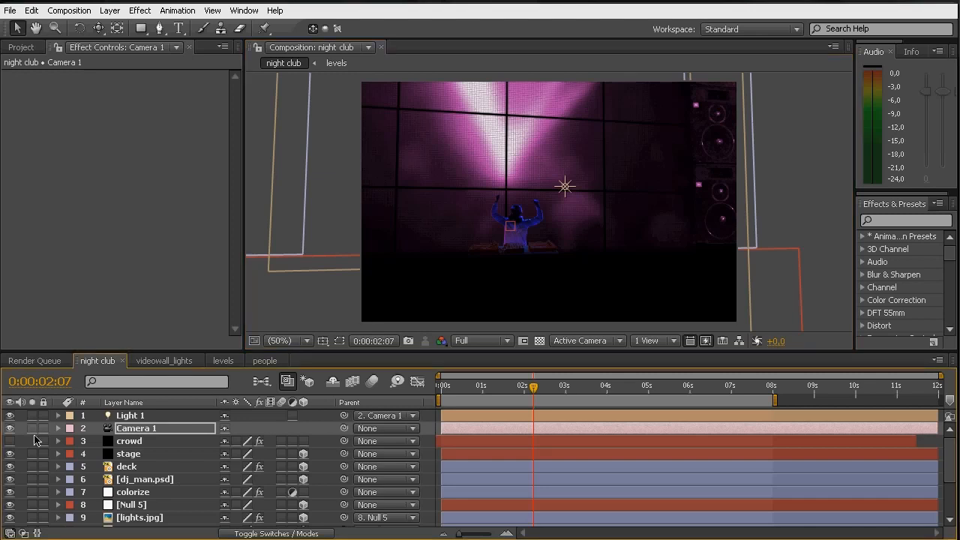
pyautogui.hotkey('ctrl', 's')
# Step: Add a new adjustment layer named "shine" to the night club composition and save the project
pyautogui.click(110, 10)
pyautogui.moveTo(120, 26)
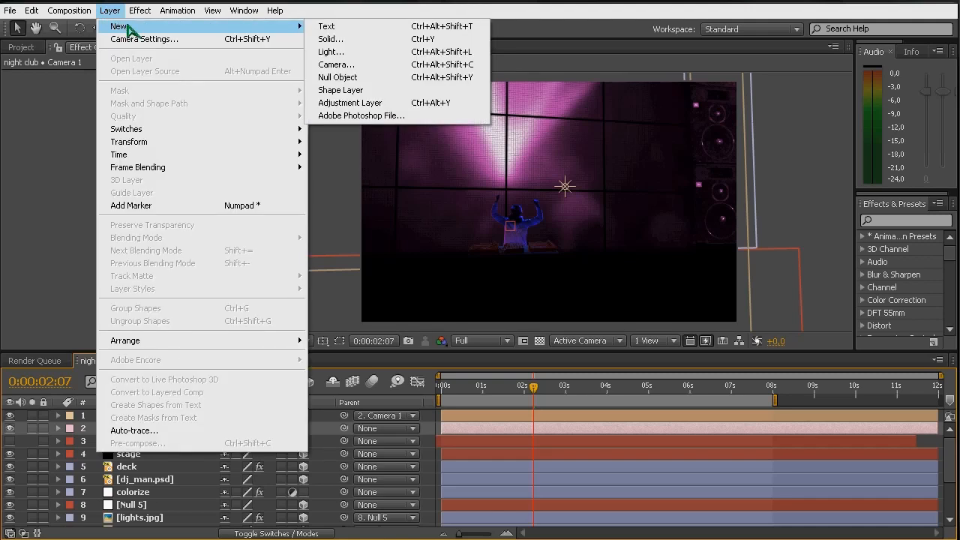
pyautogui.click(349, 104)
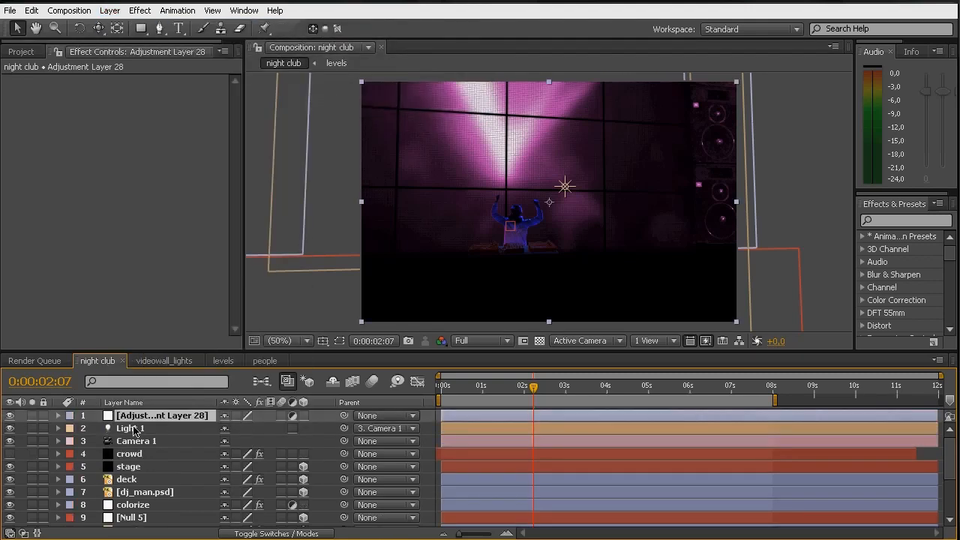
pyautogui.press('Return')
pyautogui.write('shine')
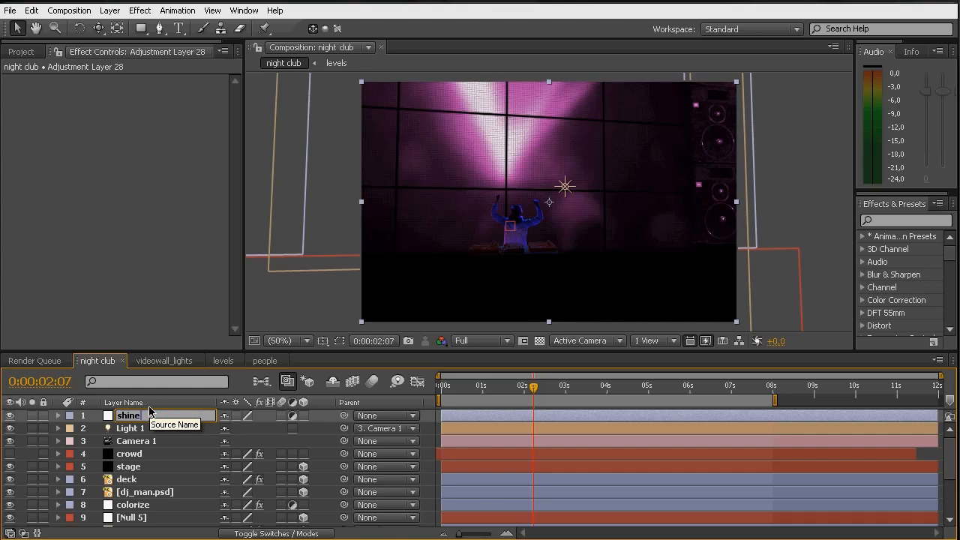
pyautogui.press('Return')
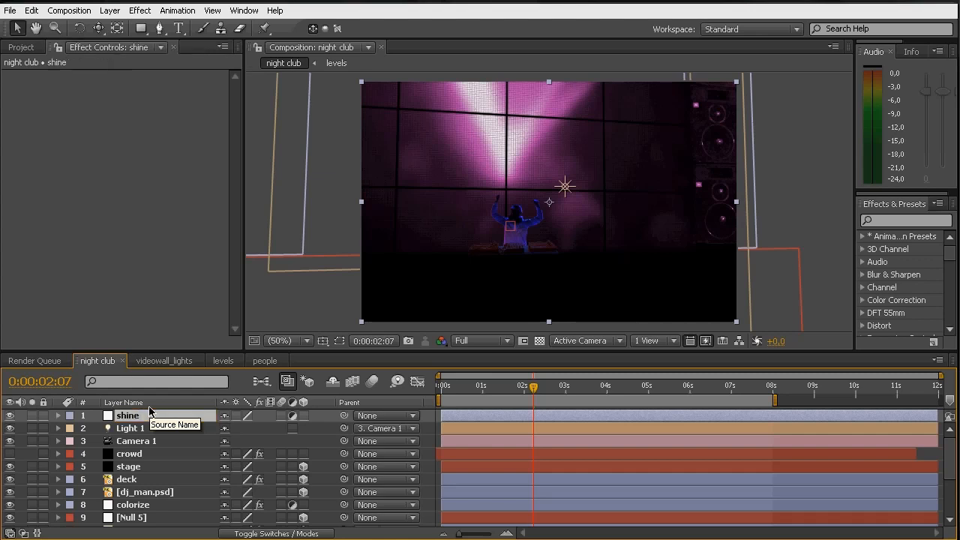
pyautogui.hotkey('ctrl', 's')
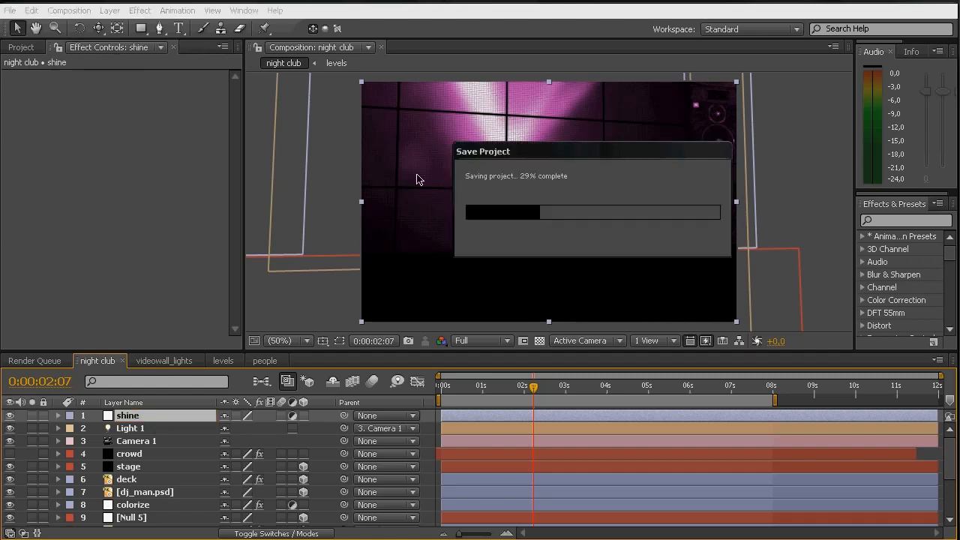
# Step: Apply the Trapcode Shine effect to the shine layer and place the layer directly below Camera 1
pyautogui.click(138, 10)
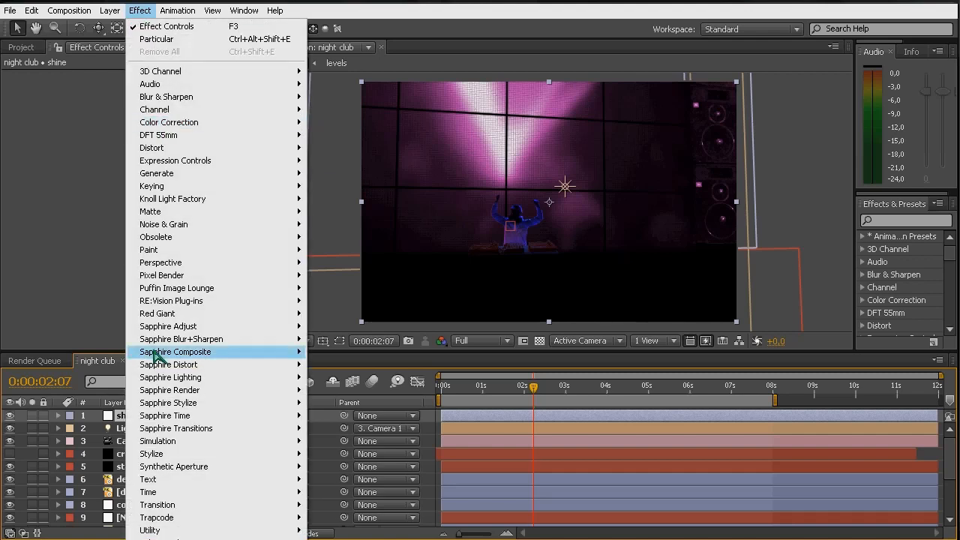
pyautogui.moveTo(277, 518)
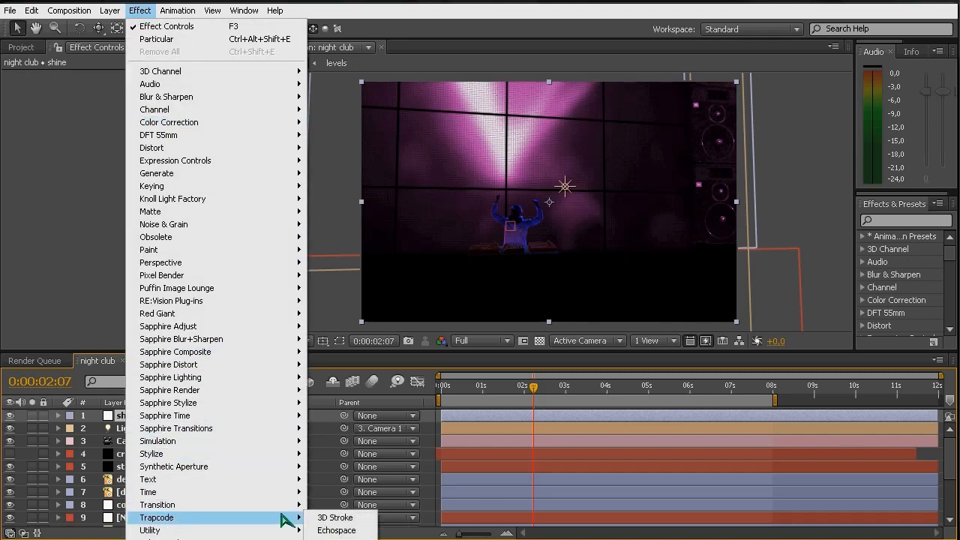
pyautogui.click(330, 539)
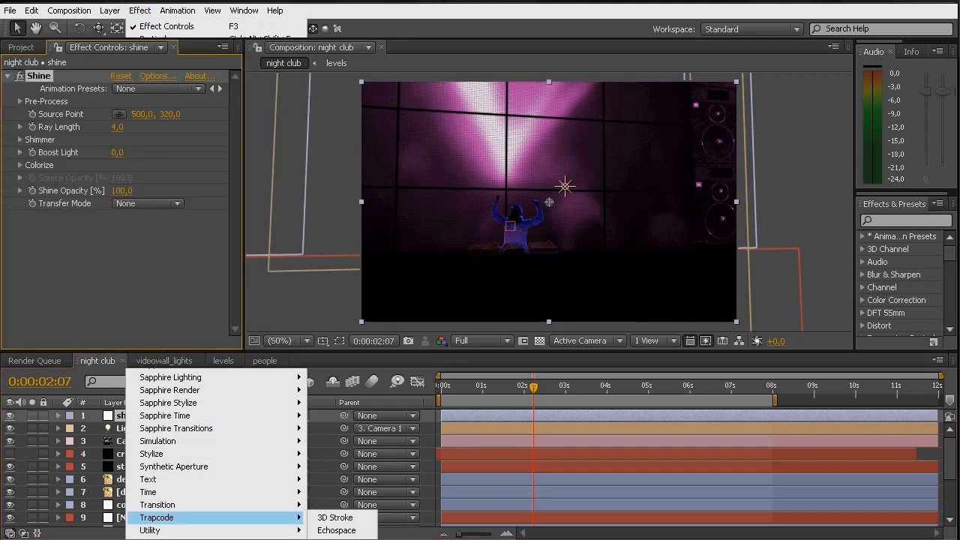
pyautogui.moveTo(131, 418); pyautogui.dragTo(134, 446)
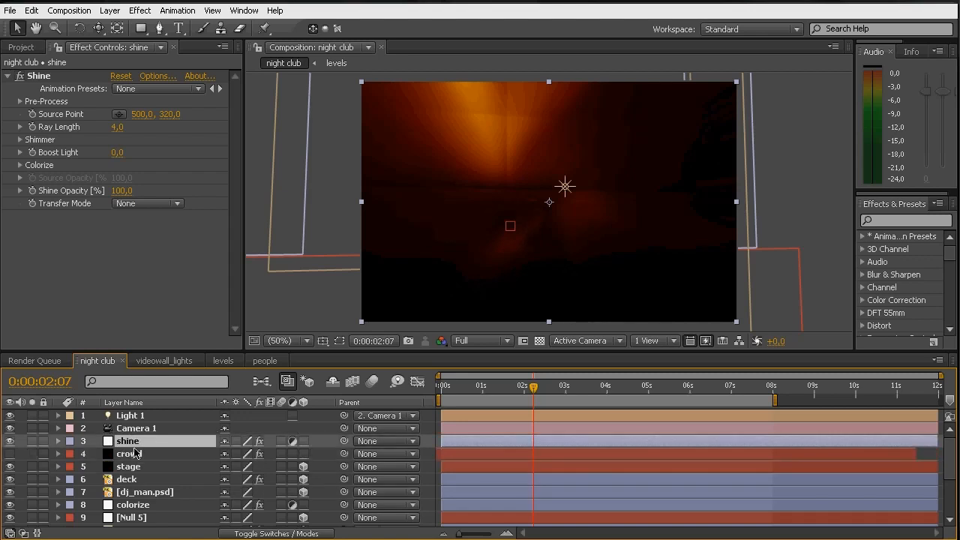
# Step: Set Shine's Transfer Mode to Add, its Ray Length to 6 and its Boost Light to 1
pyautogui.click(136, 205)
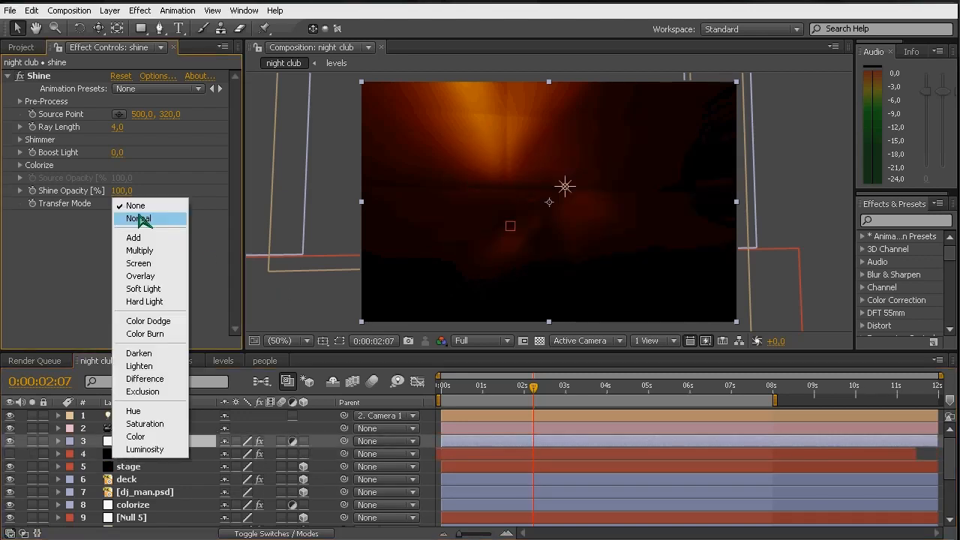
pyautogui.click(143, 239)
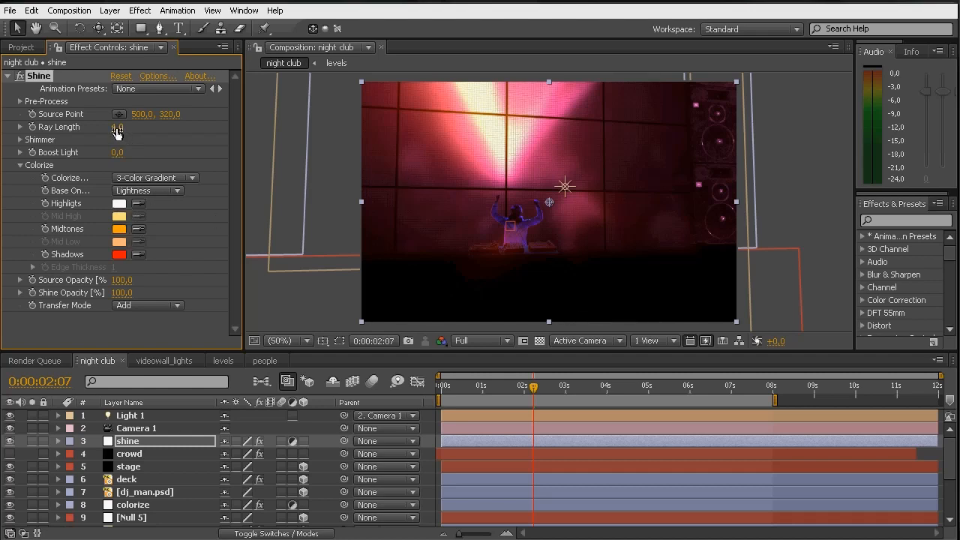
pyautogui.moveTo(124, 133); pyautogui.dragTo(134, 133)
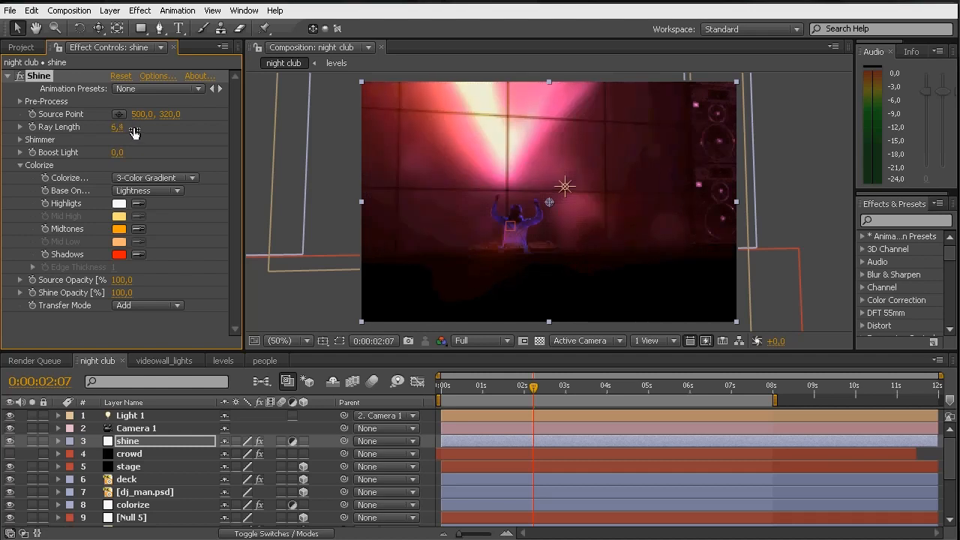
pyautogui.click(120, 128)
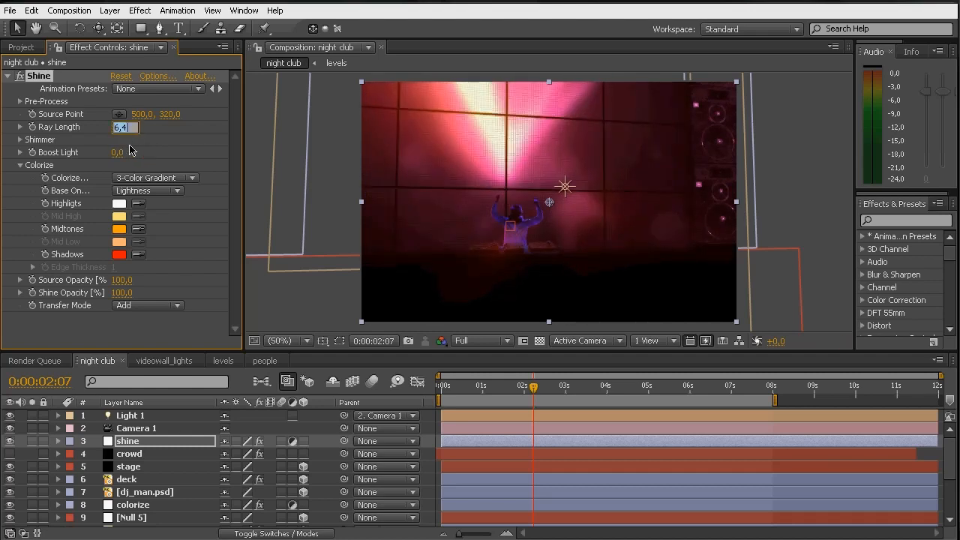
pyautogui.write('6')
pyautogui.press('Return')
pyautogui.click(118, 152)
pyautogui.press('Return')
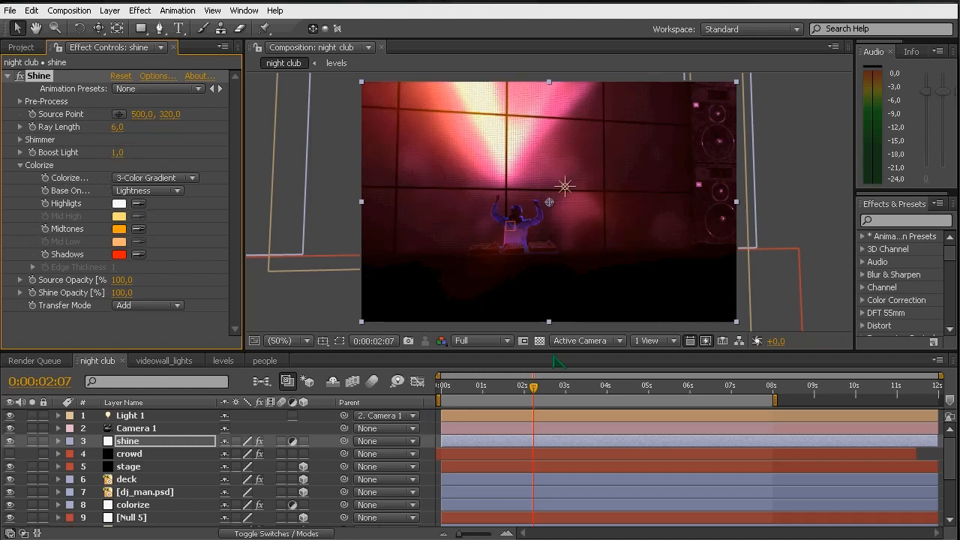
# Step: Make the crowd layer visible, check the Shine look at 0:00:07:22 and 0:00:01:02, and save the project
pyautogui.moveTo(537, 389); pyautogui.dragTo(764, 408)
pyautogui.click(10, 454)
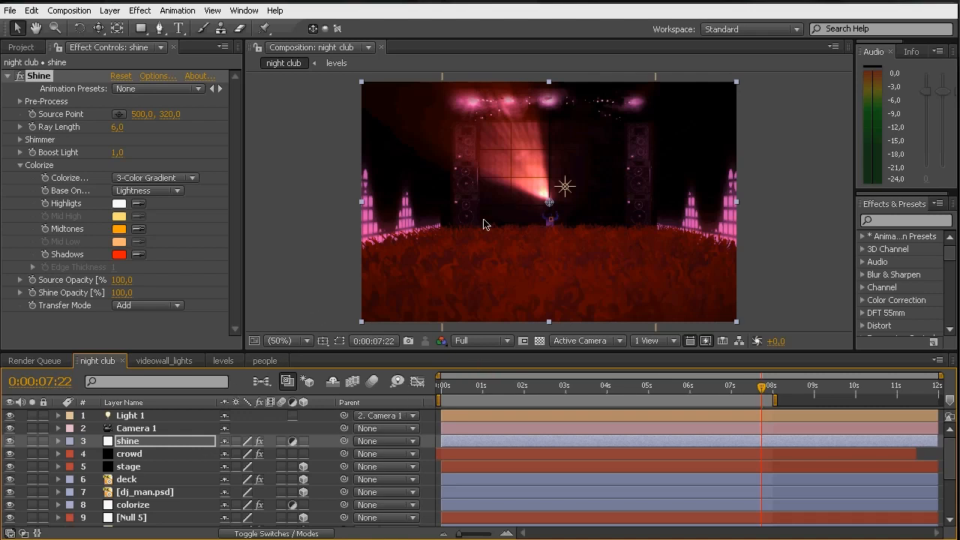
pyautogui.click(487, 388)
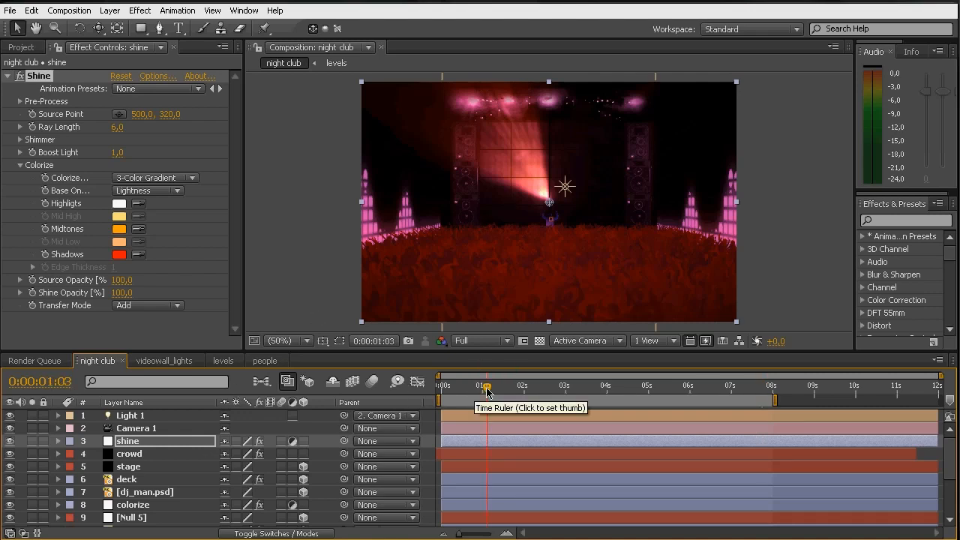
pyautogui.moveTo(487, 389); pyautogui.dragTo(485, 390)
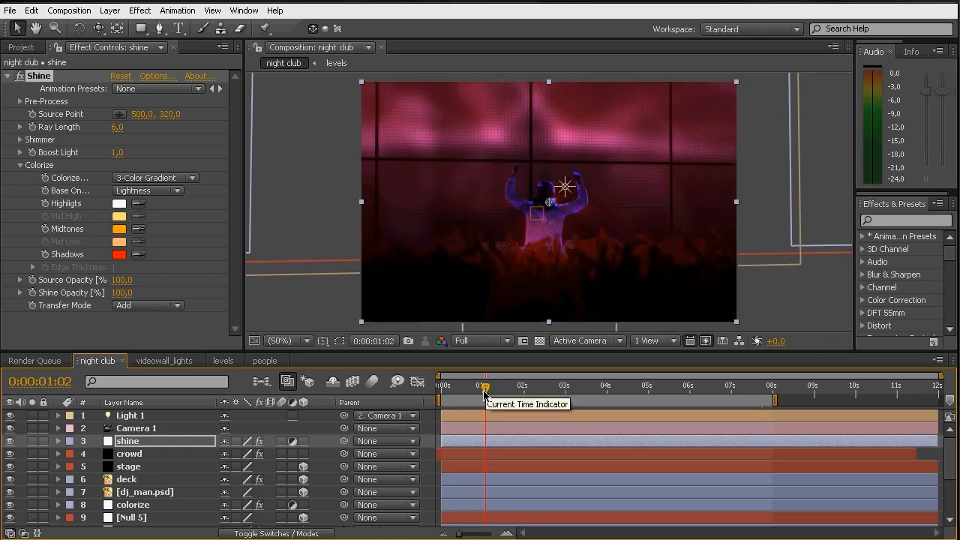
pyautogui.hotkey('ctrl', 's')
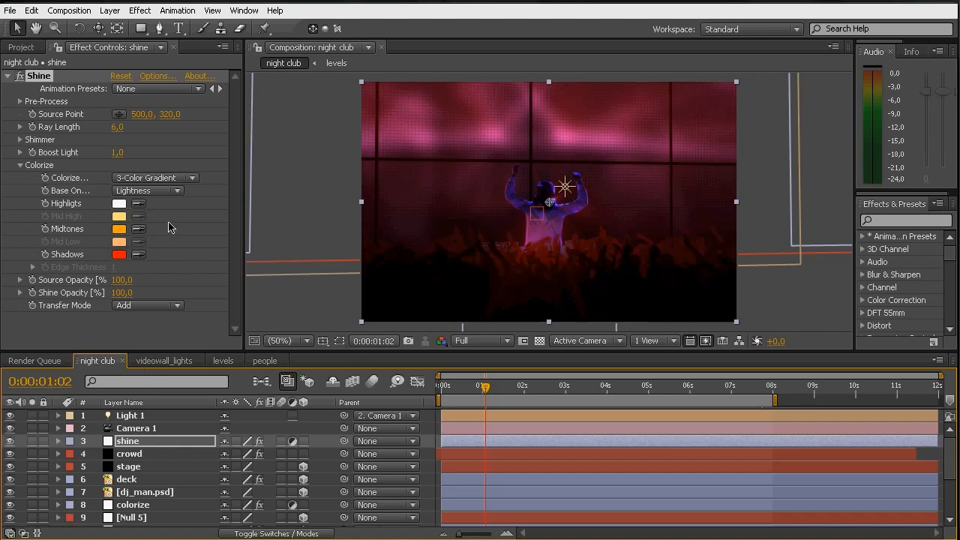
# Step: Create a black 1000 x 640 px solid on top of the layer stack and name it "lens"
pyautogui.hotkey('ctrl', 'y')
pyautogui.click(320, 348)
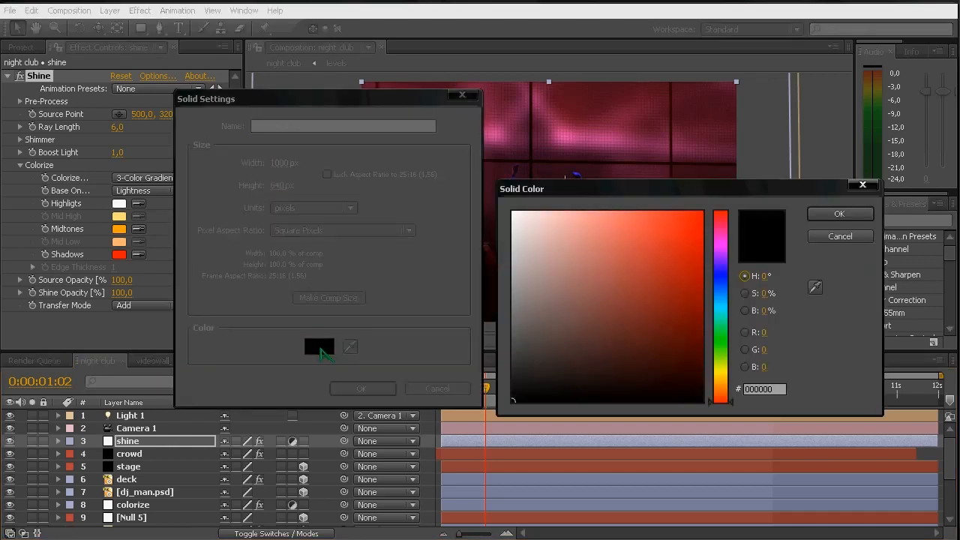
pyautogui.click(834, 216)
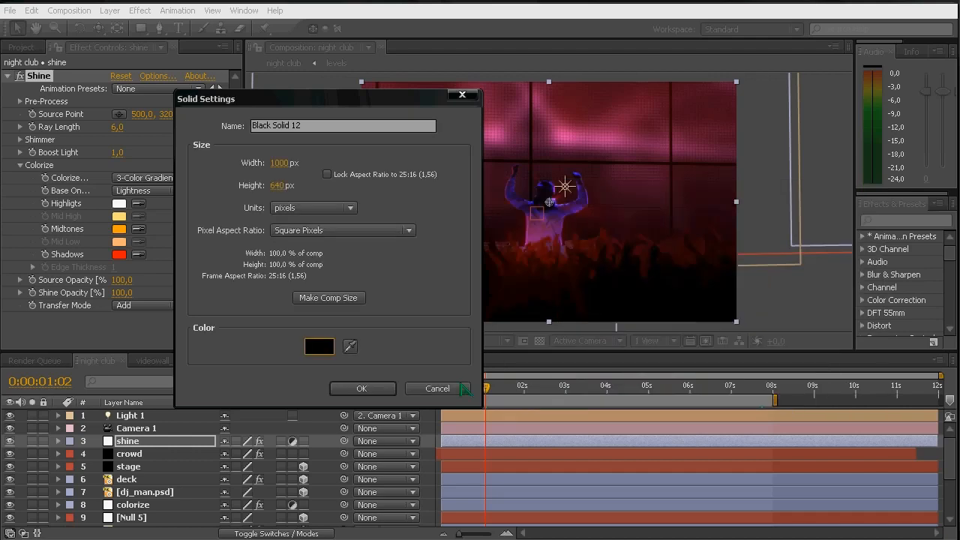
pyautogui.click(362, 388)
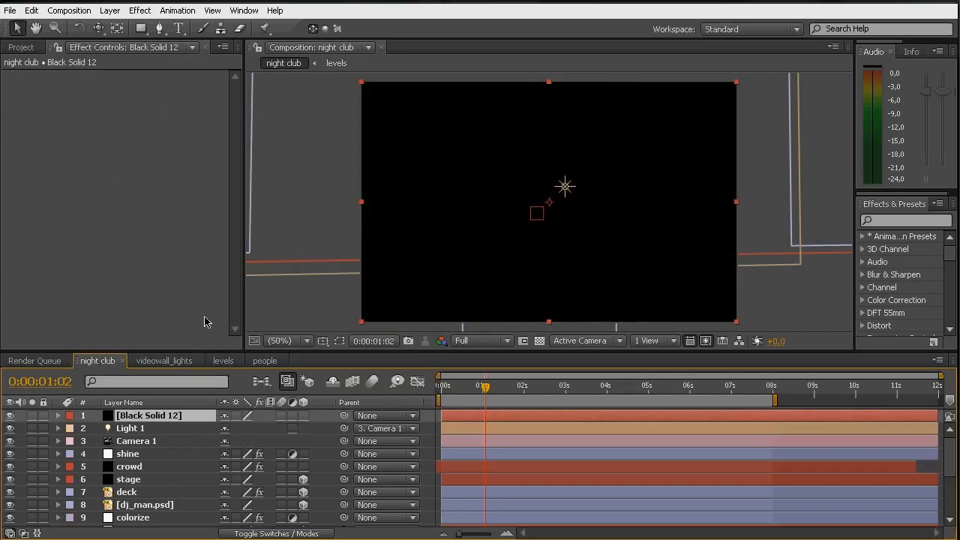
pyautogui.press('Return')
pyautogui.press('BackSpace')
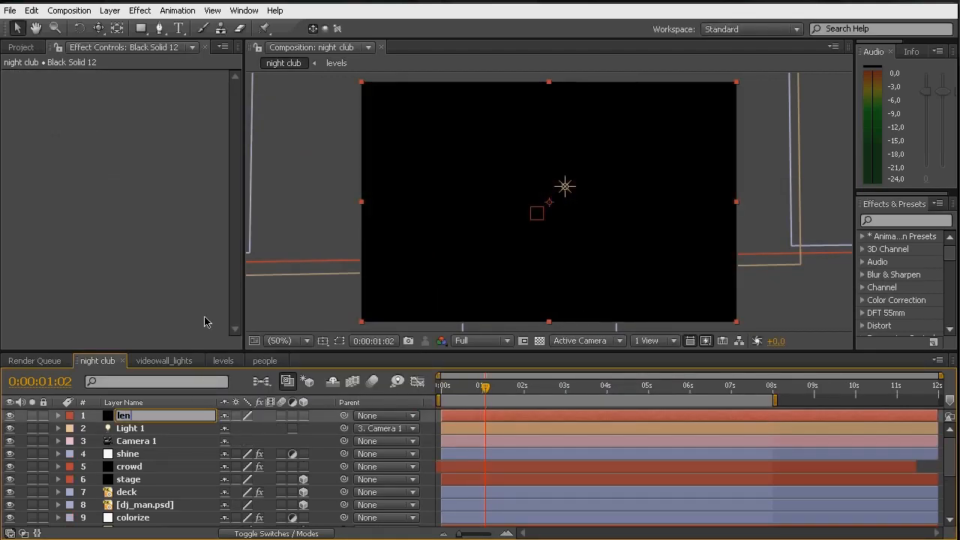
pyautogui.press('Return')
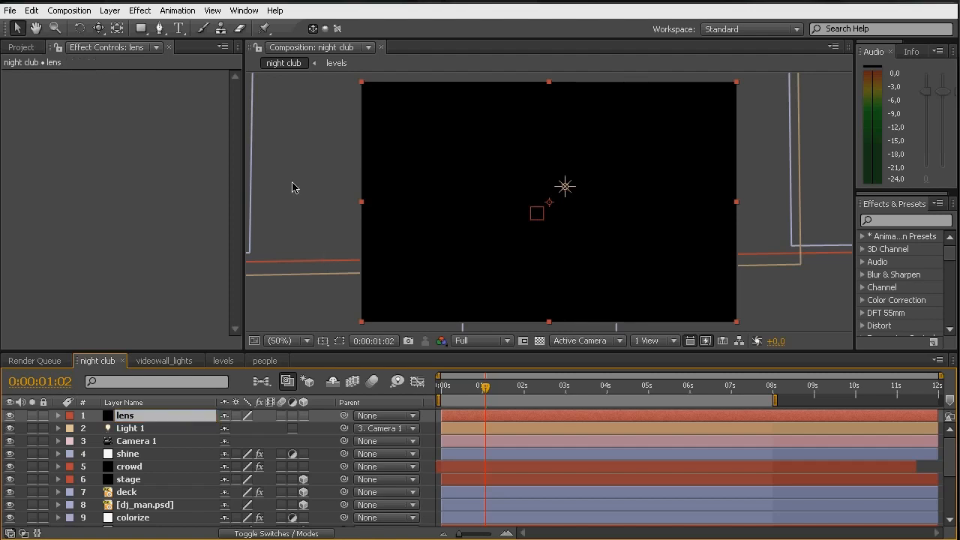
# Step: Apply Knoll Light Factory EZ to the lens layer and hide the crowd layer
pyautogui.click(139, 10)
pyautogui.moveTo(178, 317)
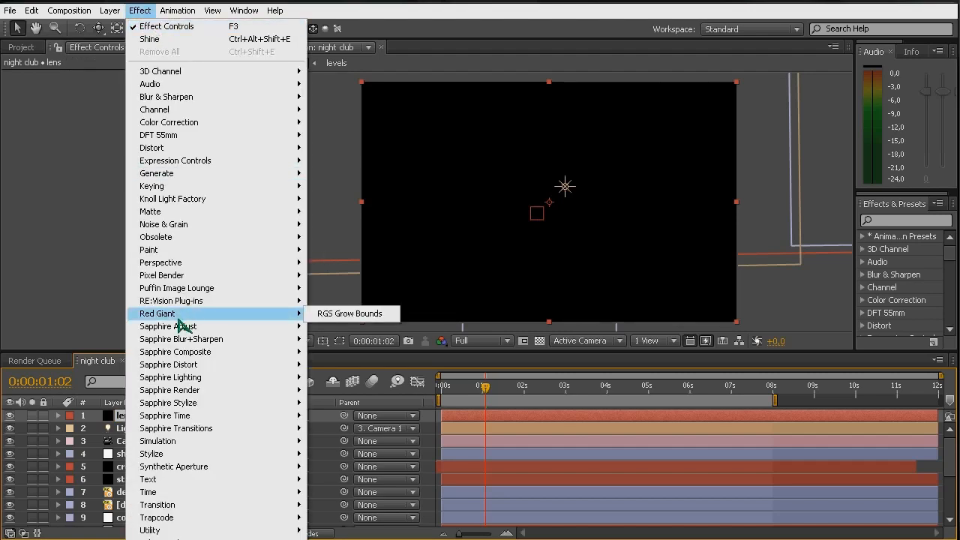
pyautogui.moveTo(201, 207)
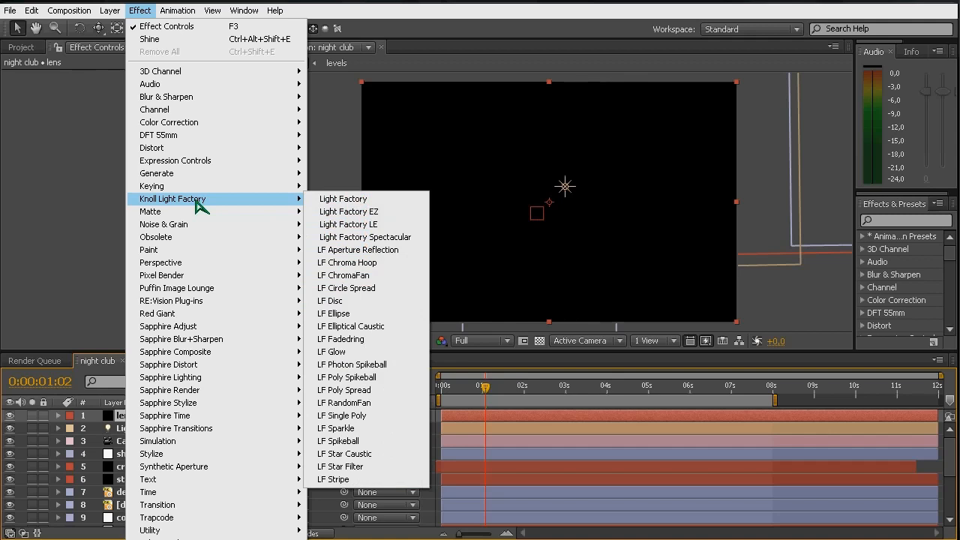
pyautogui.click(350, 212)
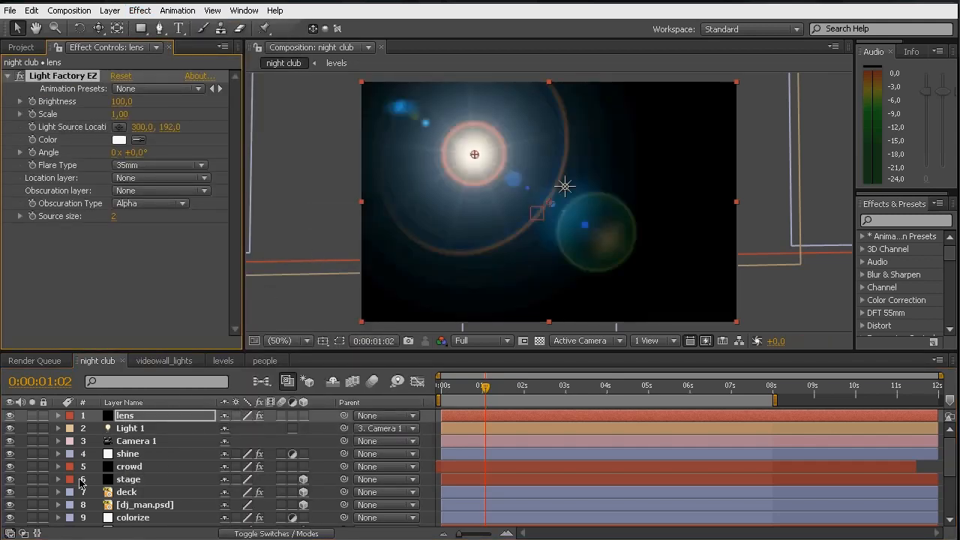
pyautogui.click(11, 467)
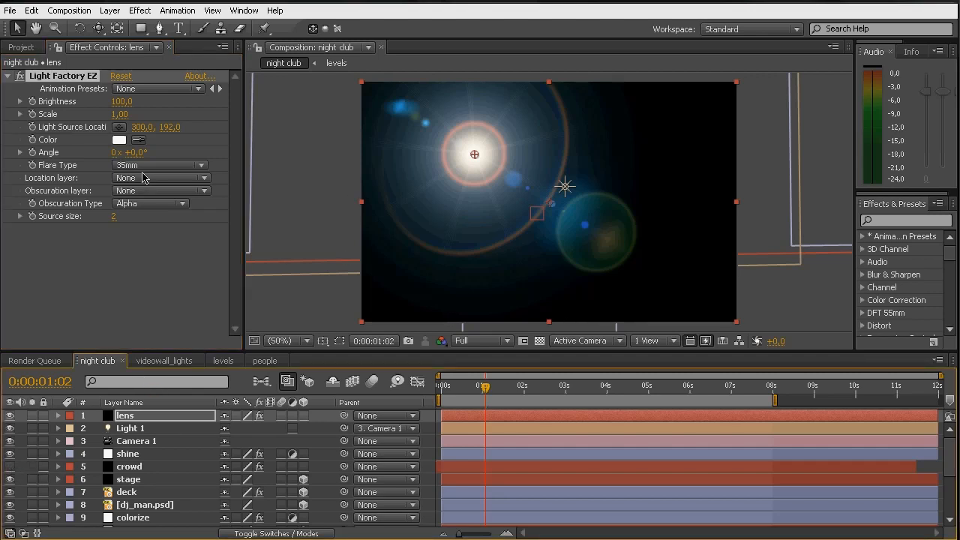
# Step: Set the blending mode of the lens layer to Add
pyautogui.click(187, 416)
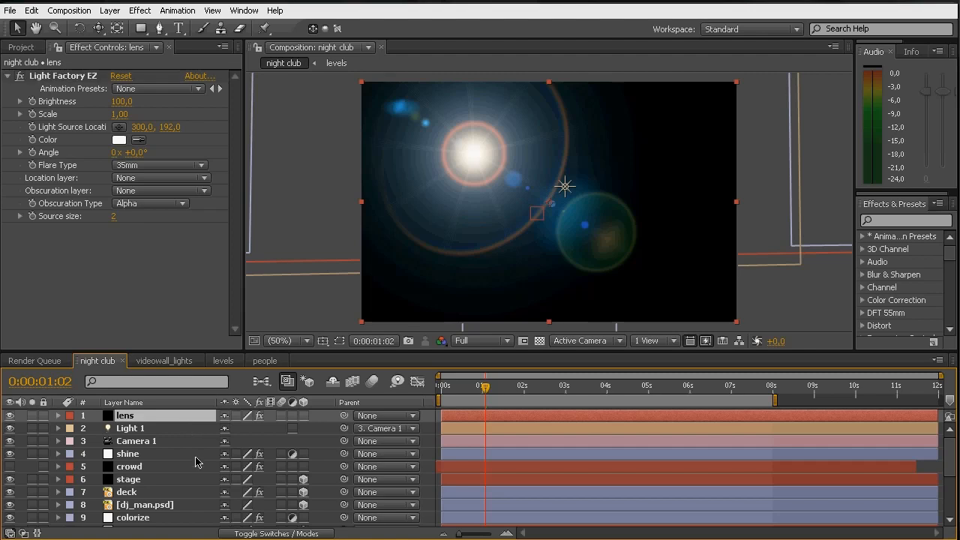
pyautogui.press('F4')
pyautogui.click(240, 416)
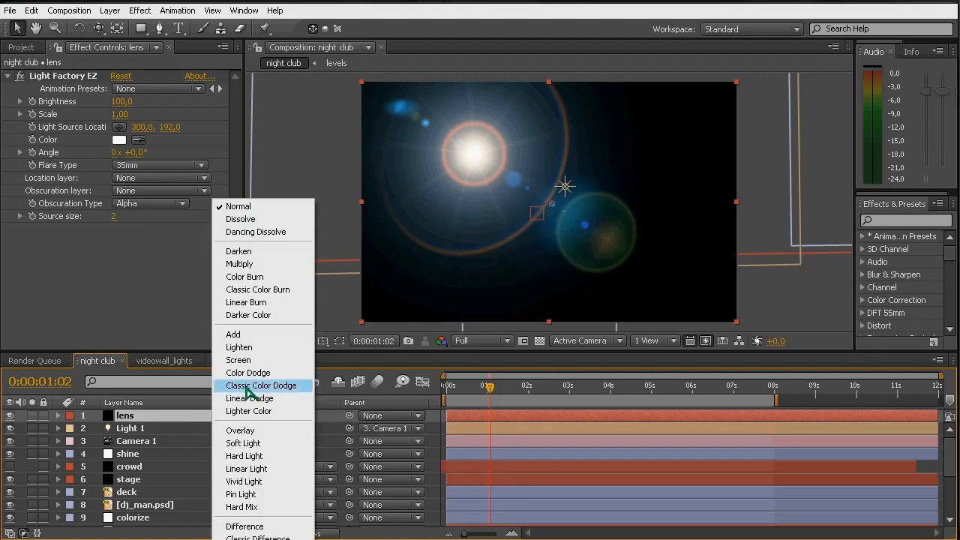
pyautogui.click(238, 334)
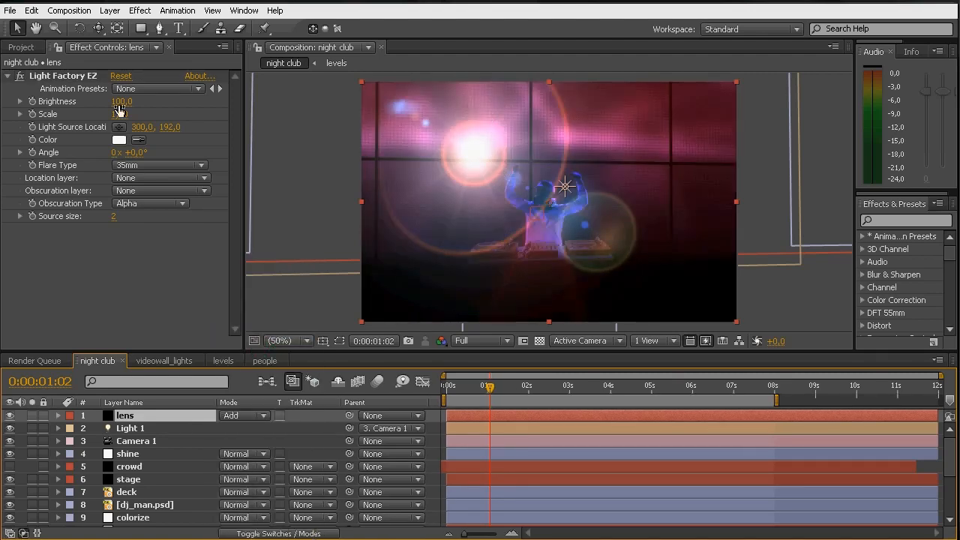
# Step: Move the flare's light source to about 402, 182 above the DJ, save the project and check the look at 0:00:01:17
pyautogui.click(85, 77)
pyautogui.moveTo(474, 155); pyautogui.dragTo(521, 155)
pyautogui.moveTo(488, 397); pyautogui.dragTo(499, 393)
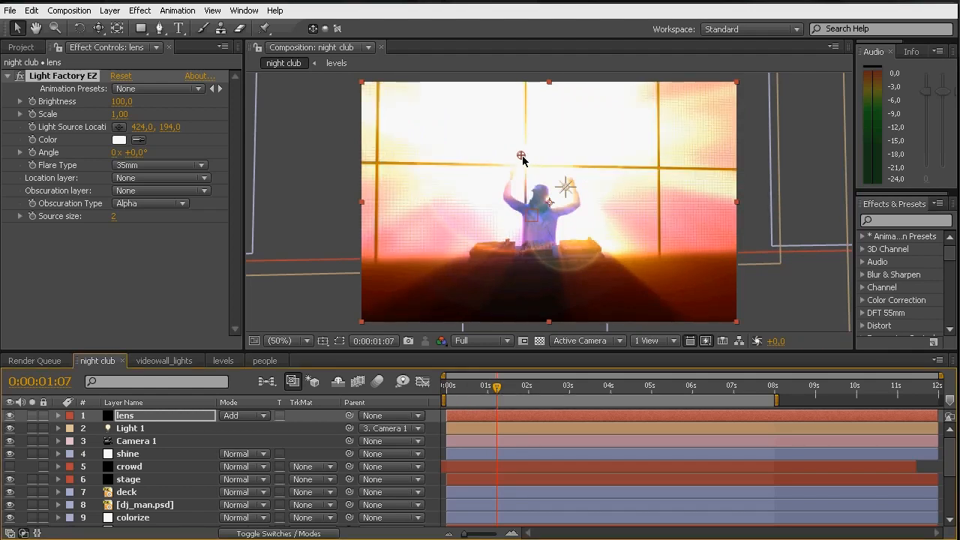
pyautogui.moveTo(513, 149); pyautogui.dragTo(504, 146)
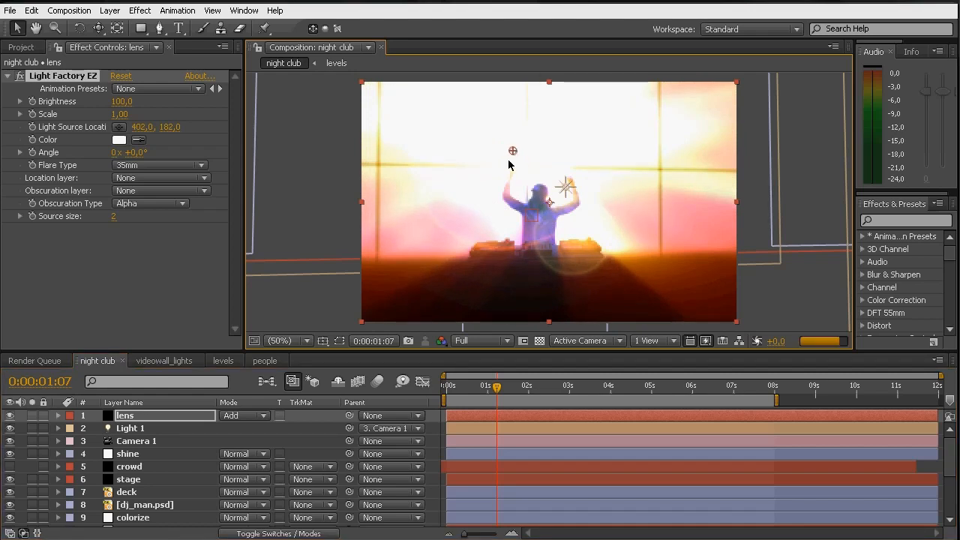
pyautogui.hotkey('ctrl', 's')
pyautogui.moveTo(497, 389); pyautogui.dragTo(511, 397)
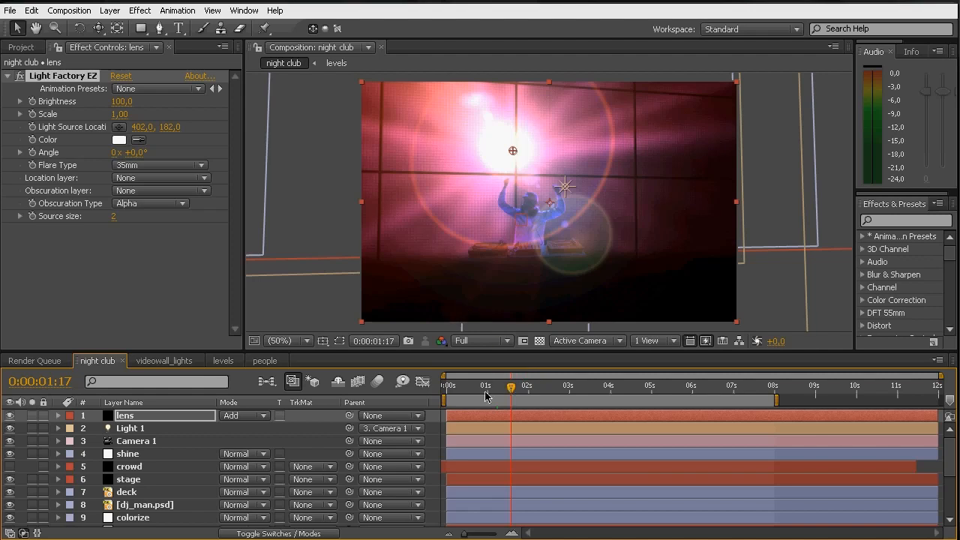
# Step: At 0:00:00:00, create a null object, make it a 3D layer and name it "lens pos"
pyautogui.moveTo(514, 390); pyautogui.dragTo(445, 393)
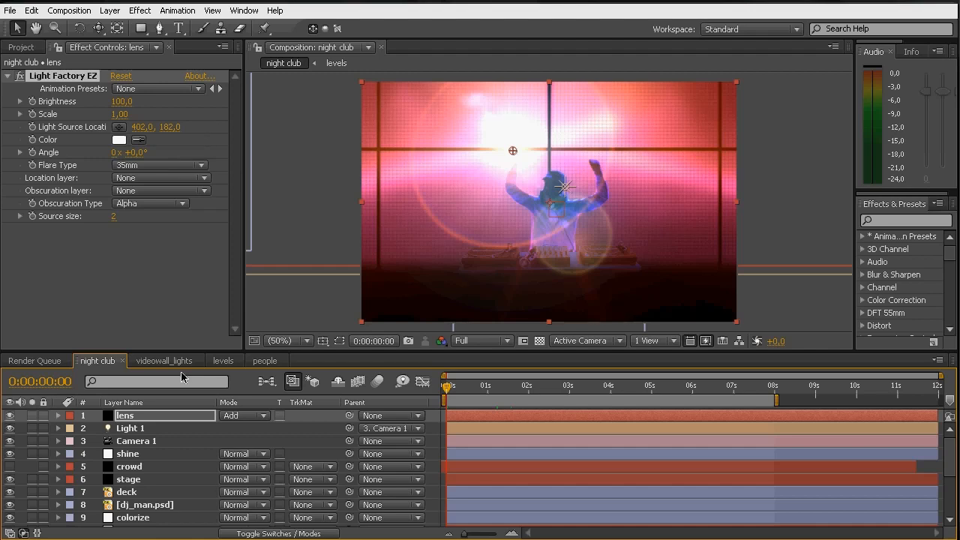
pyautogui.click(110, 10)
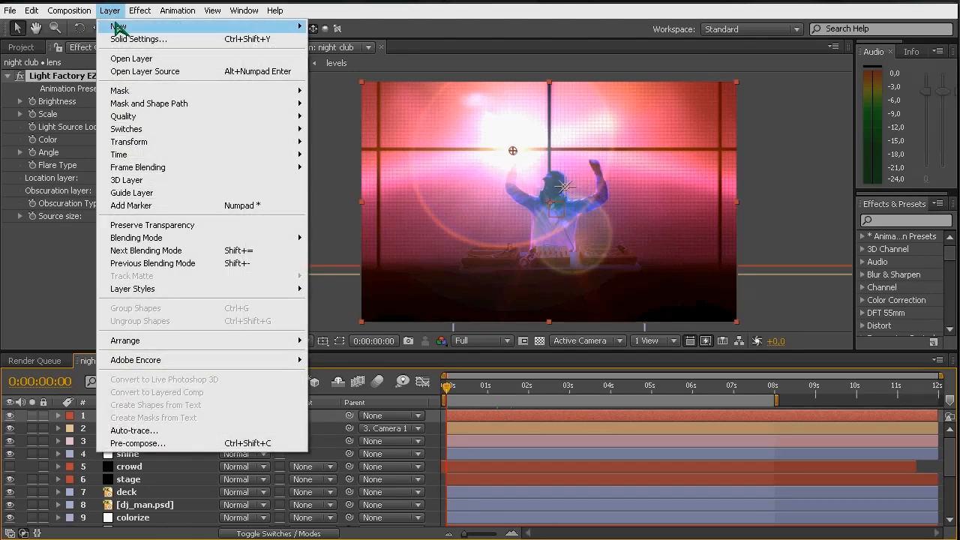
pyautogui.moveTo(120, 29)
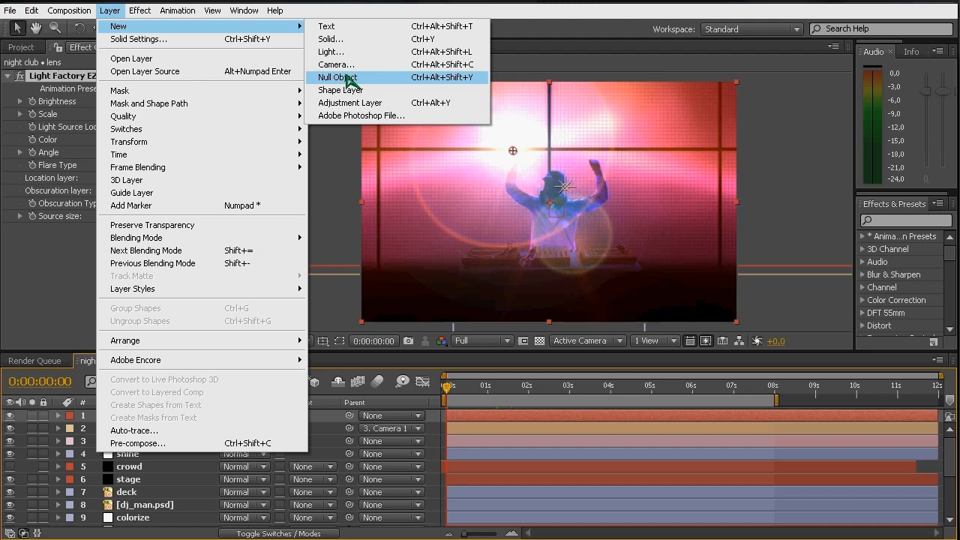
pyautogui.click(349, 80)
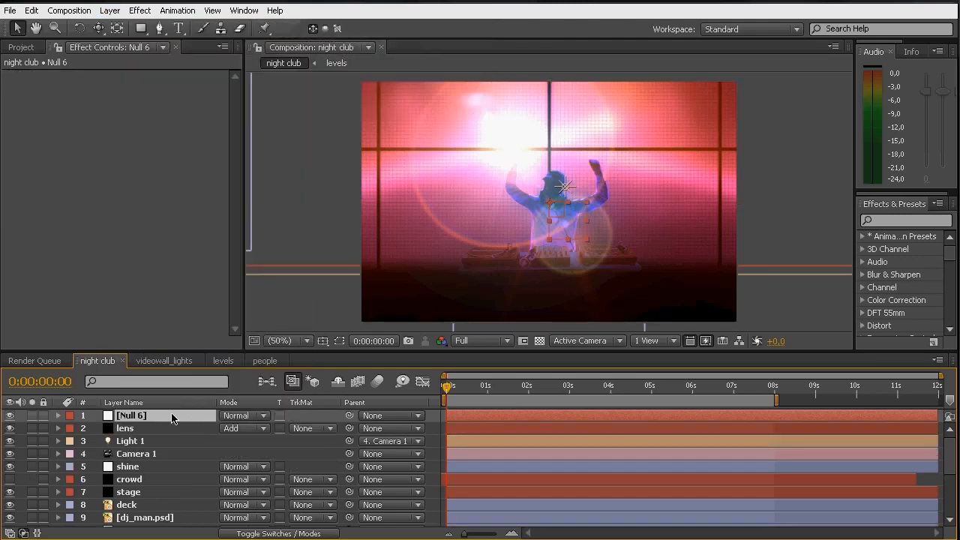
pyautogui.press('F4')
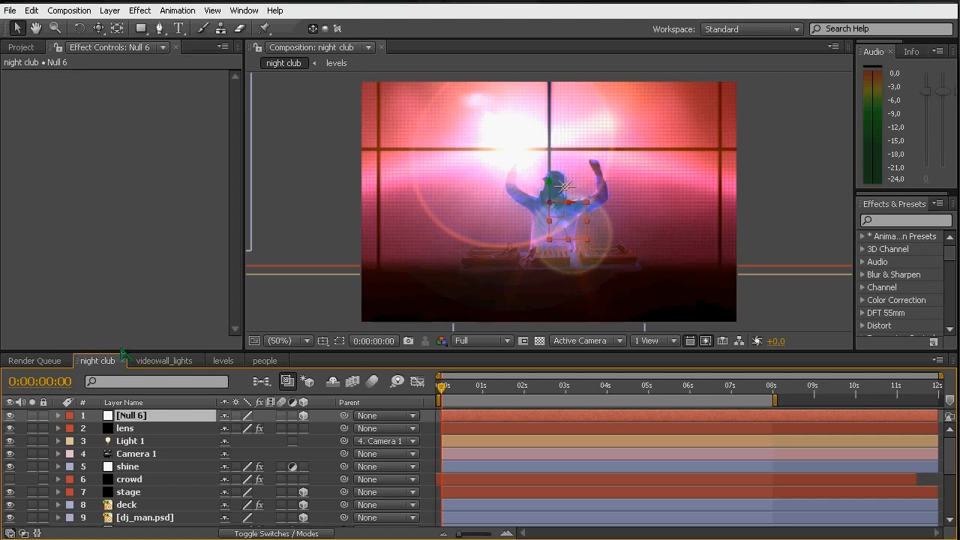
pyautogui.press('Return')
pyautogui.press('BackSpace')
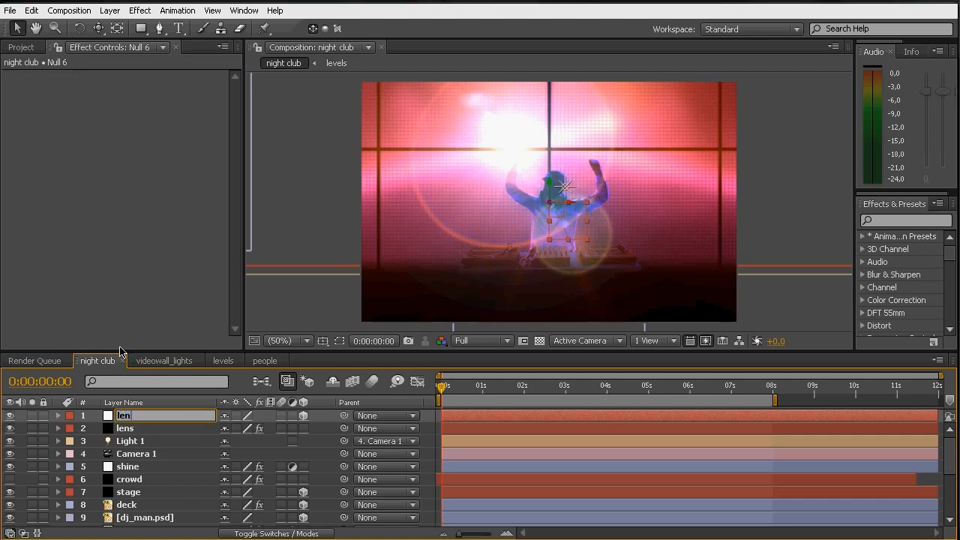
pyautogui.write('lens pos')
pyautogui.press('Return')
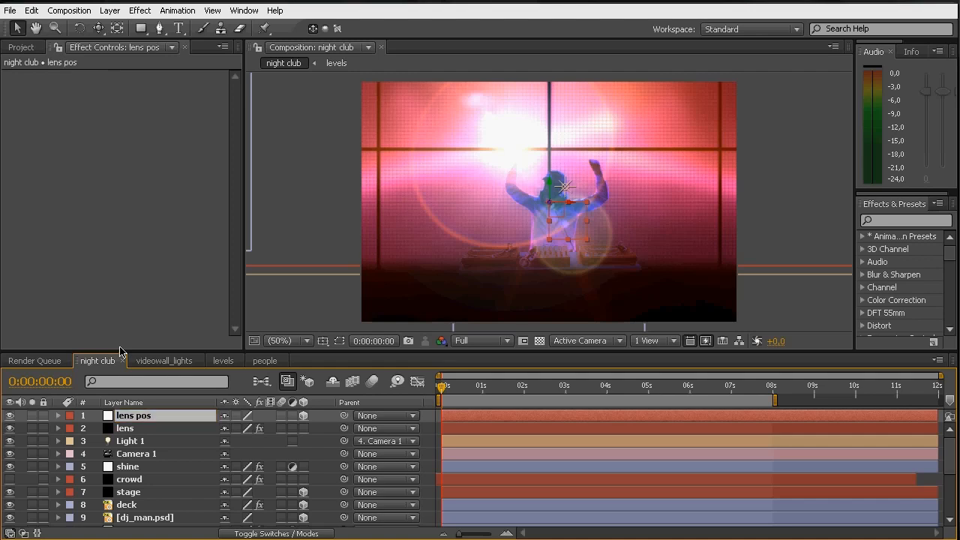
# Step: Give the lens layer's Light Source Location the expression src=thisComp.layer("lens pos"); src.toComp(anchorPoint)
pyautogui.click(127, 428)
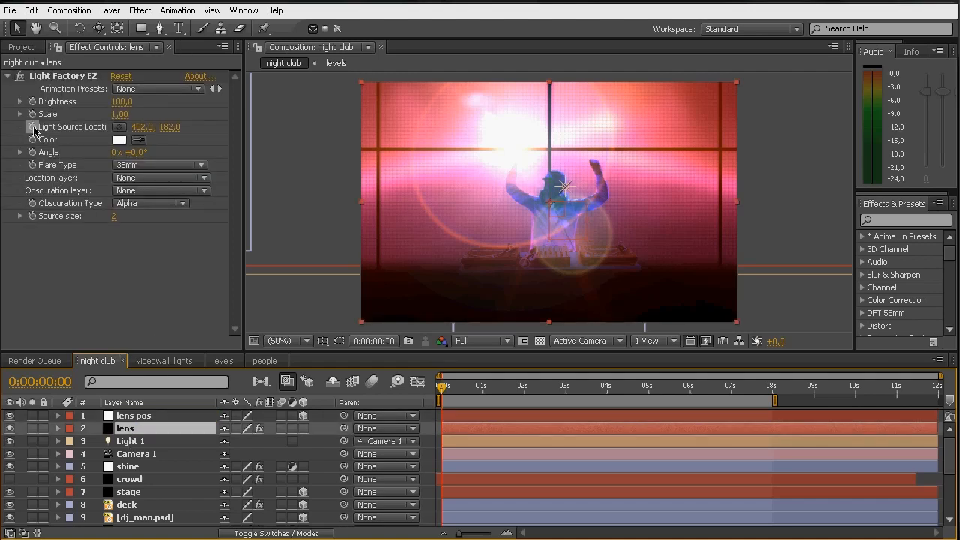
pyautogui.keyDown('alt'); pyautogui.click(33, 130); pyautogui.keyUp('alt')
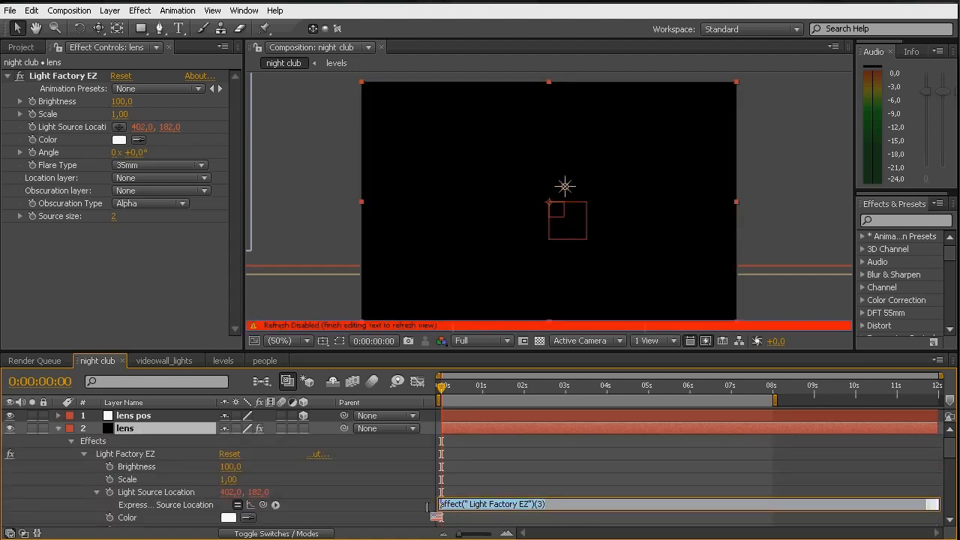
pyautogui.write('src')
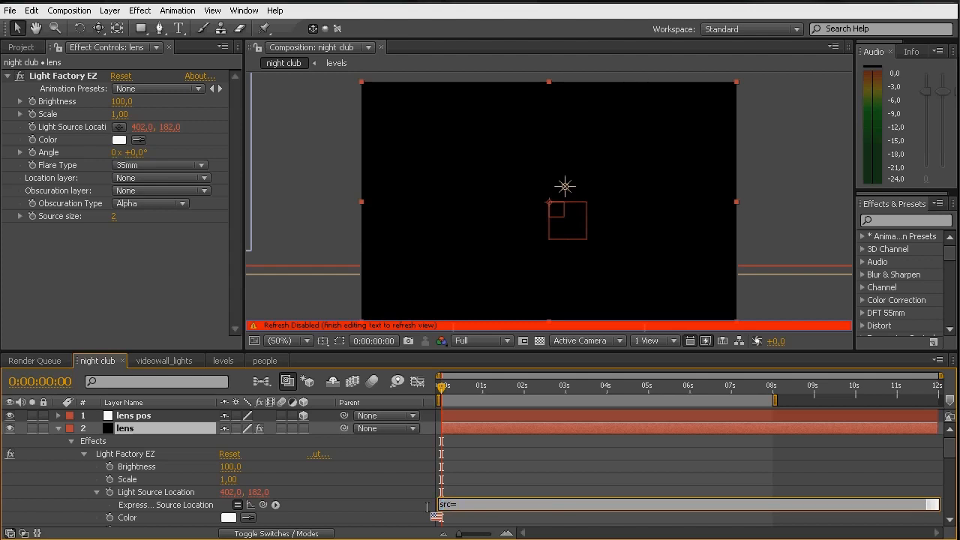
pyautogui.write('=')
pyautogui.moveTo(263, 505); pyautogui.dragTo(160, 422)
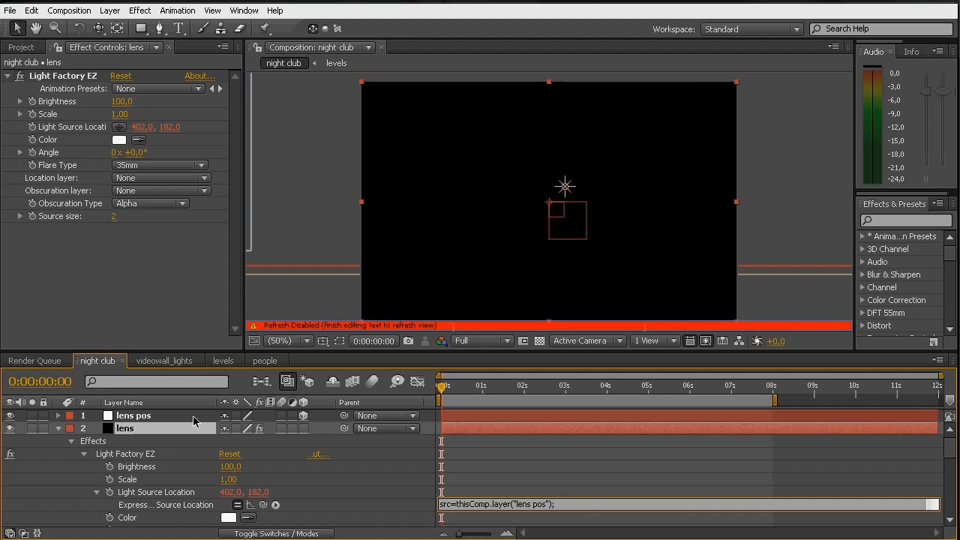
pyautogui.press('Return')
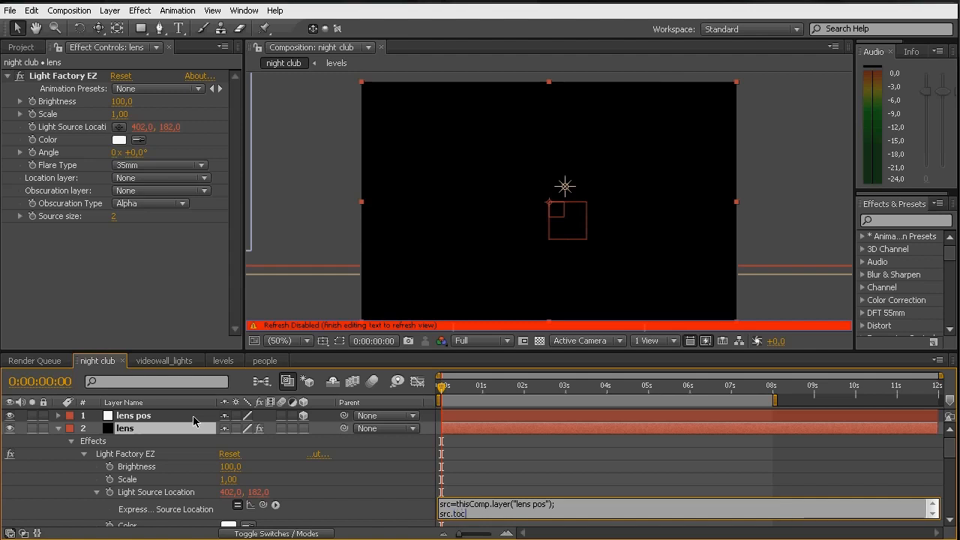
pyautogui.write('src.toComp')
pyautogui.write('(anchorPoint')
pyautogui.click(409, 489)
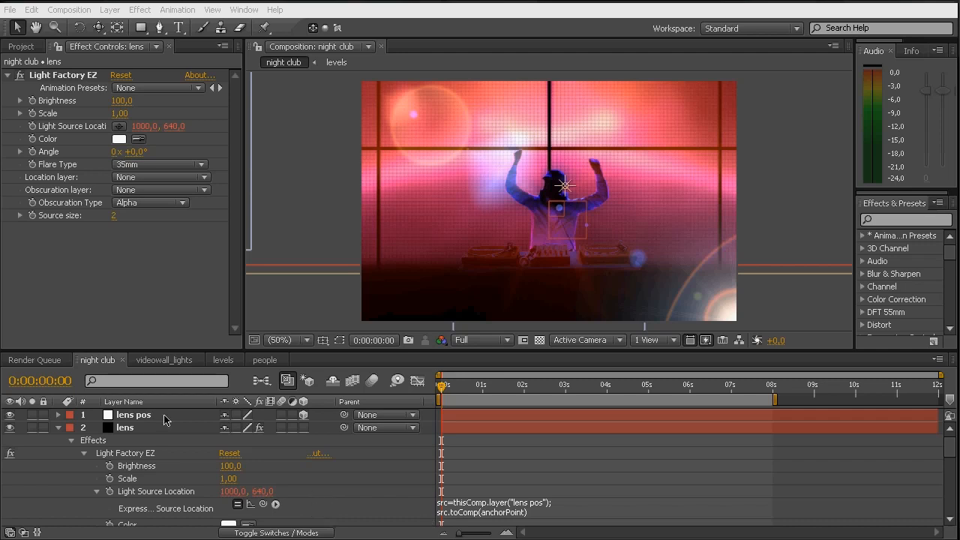
# Step: Set the lens pos null's Z position to 500 and shift its X and Y to about -68 and -166
pyautogui.click(141, 416)
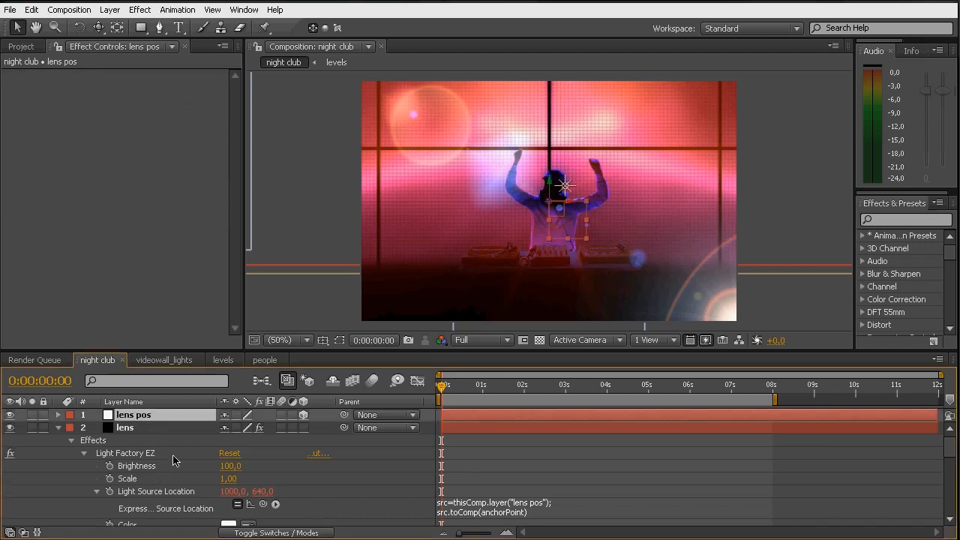
pyautogui.press('p')
pyautogui.press('a')
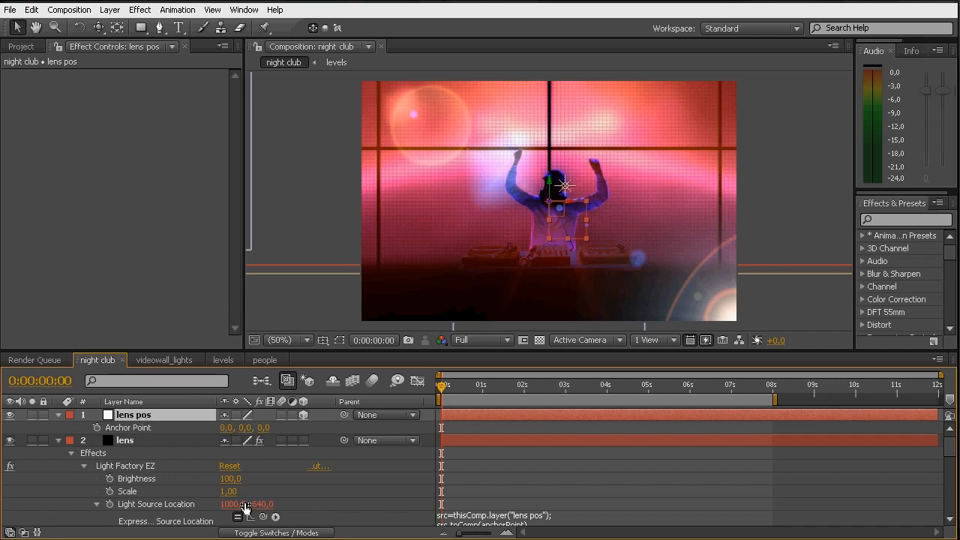
pyautogui.scroll(-2, 468, 491)
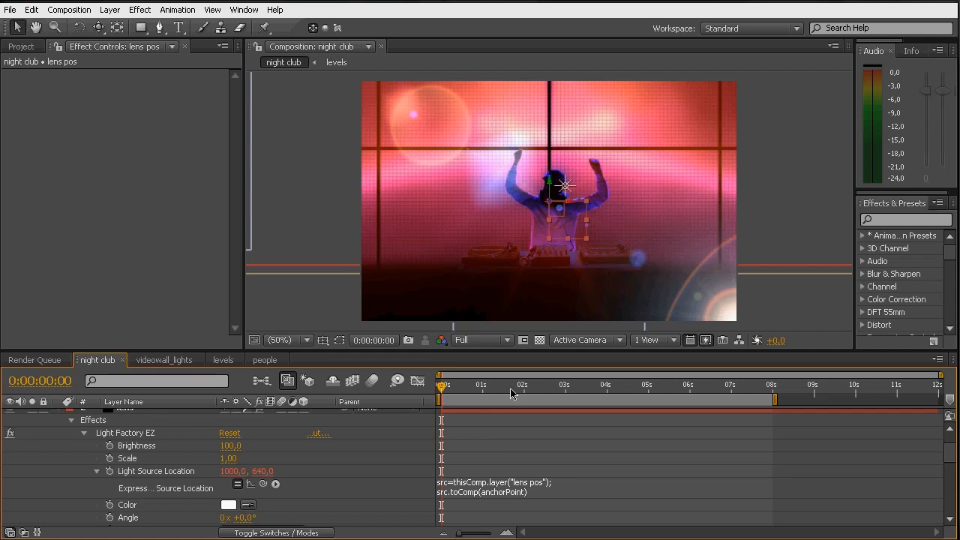
pyautogui.scroll(2, 132, 432)
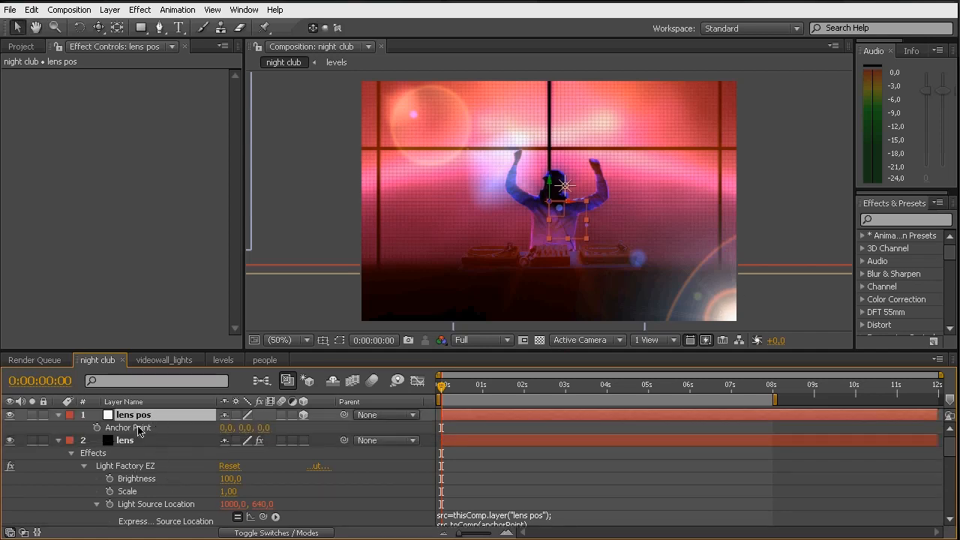
pyautogui.press('p')
pyautogui.click(281, 427)
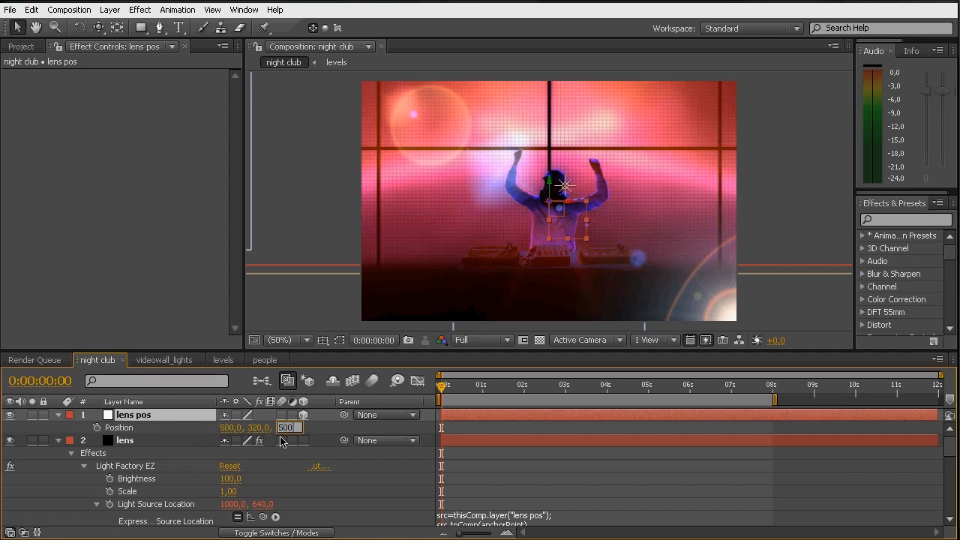
pyautogui.press('Return')
pyautogui.press('p')
pyautogui.press('p')
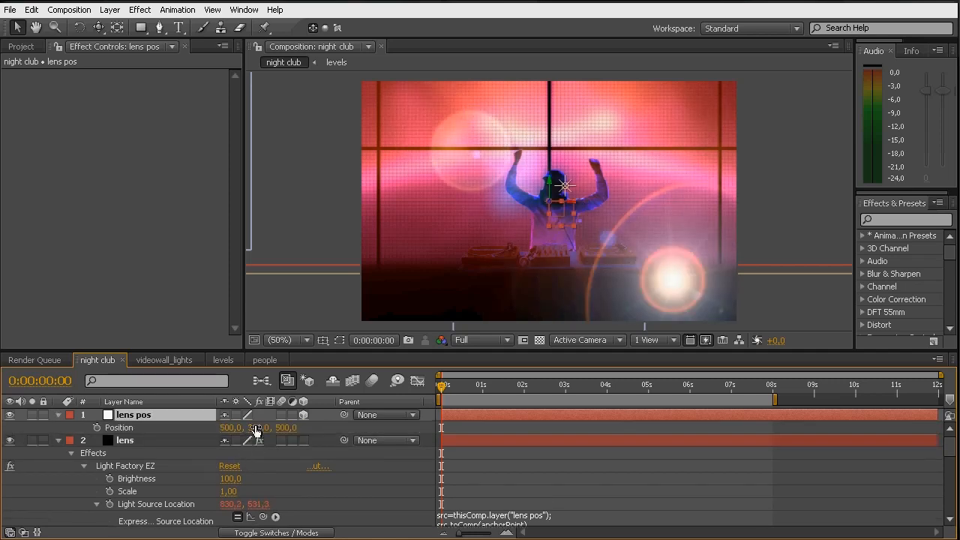
pyautogui.moveTo(255, 427); pyautogui.dragTo(189, 441)
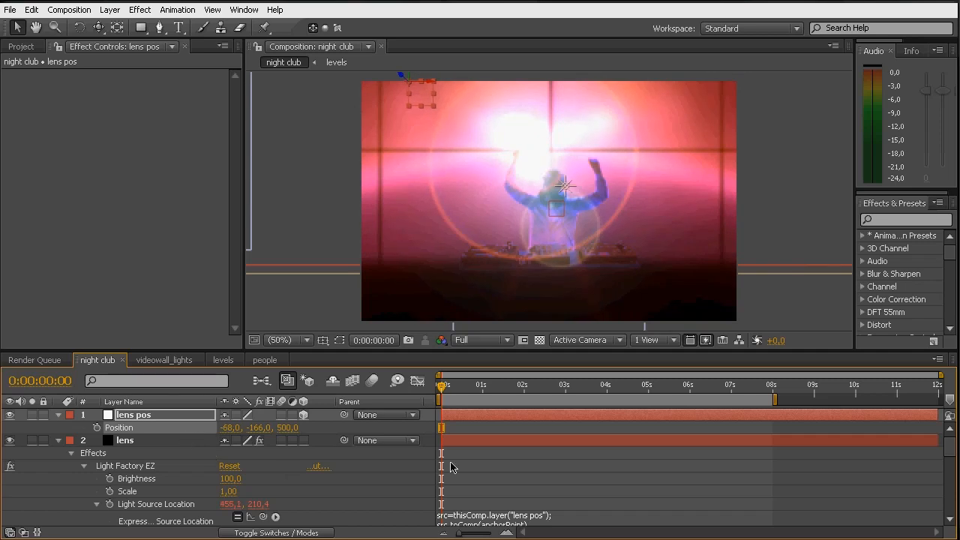
# Step: Check how the flare follows the scene up to 0:00:01:07, collapse the lens layer's properties and hide the shine layer
pyautogui.click(449, 386)
pyautogui.moveTo(451, 388); pyautogui.dragTo(493, 396)
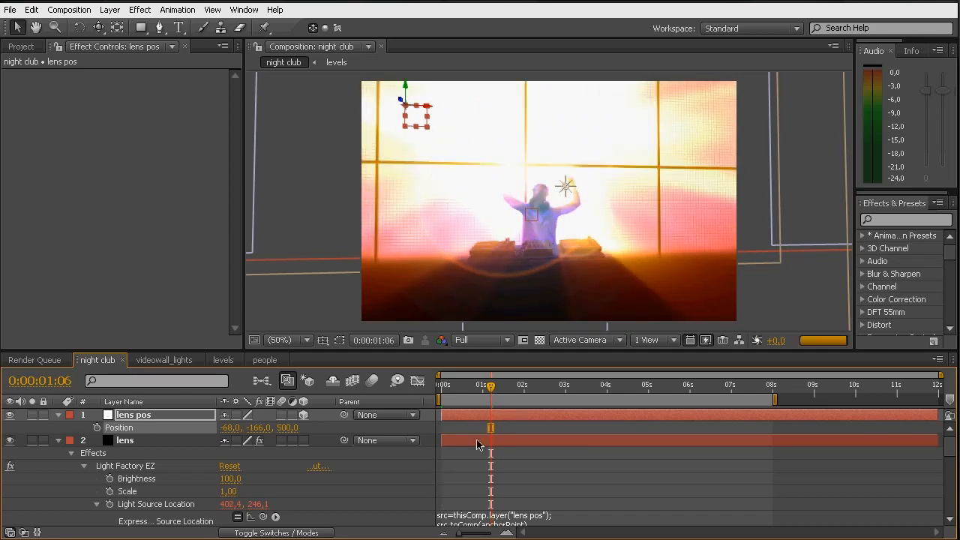
pyautogui.press('pageup')
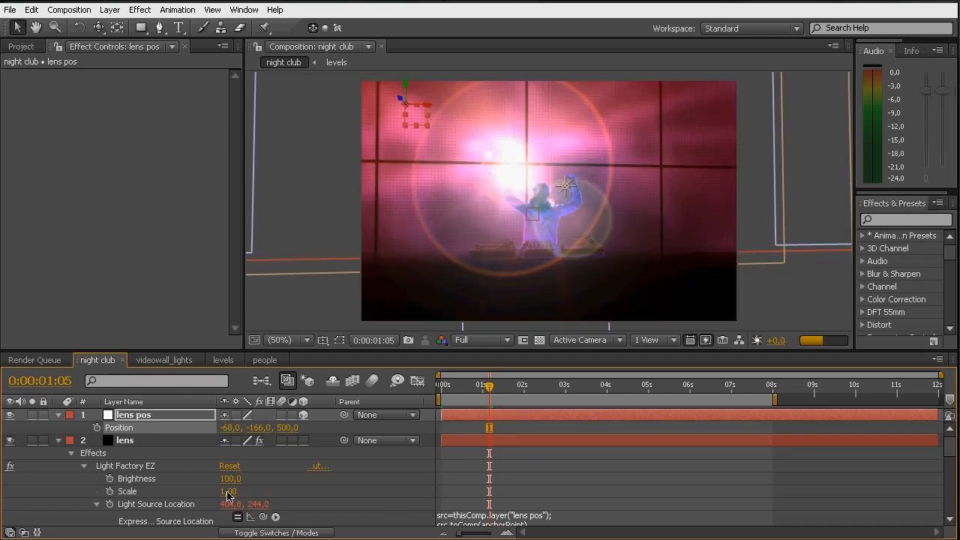
pyautogui.click(58, 441)
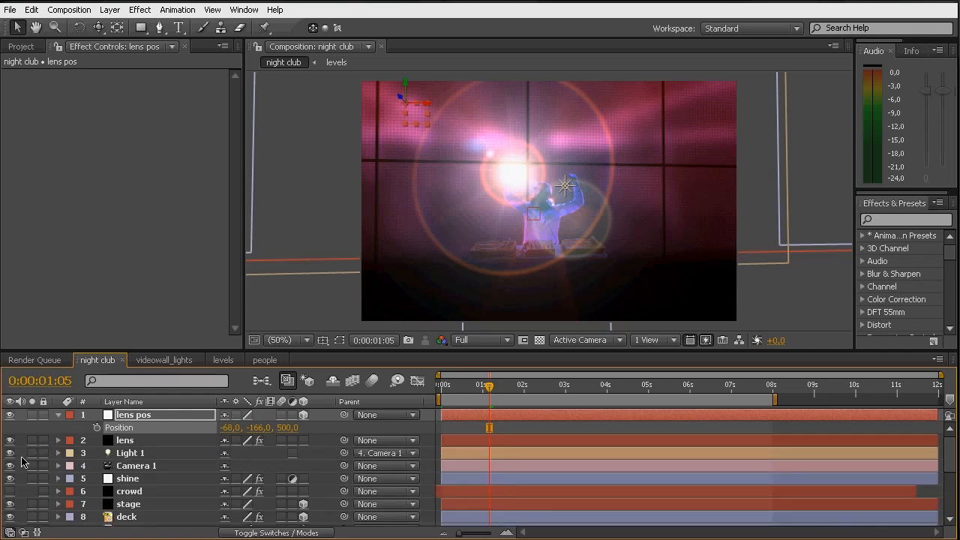
pyautogui.moveTo(491, 397); pyautogui.dragTo(494, 397)
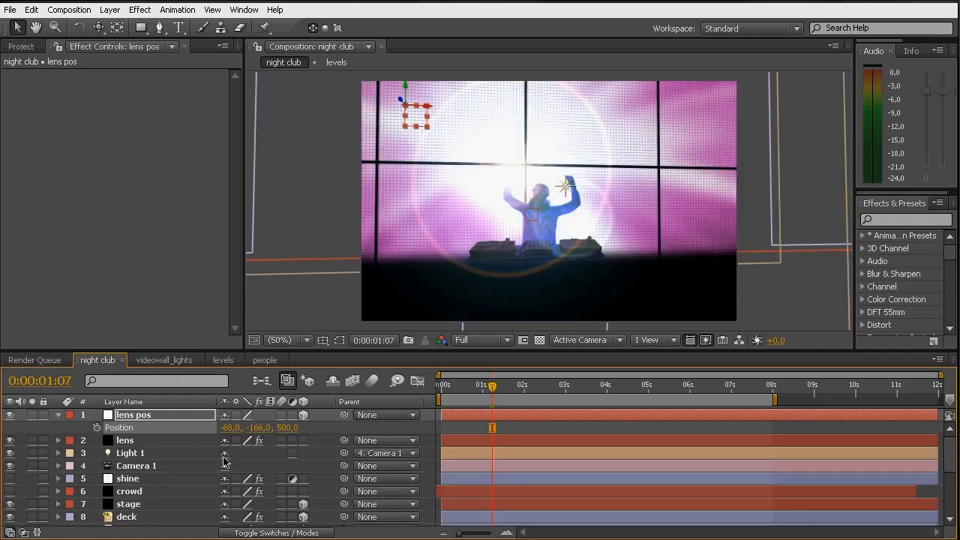
# Step: Keyframe the flare's Brightness at 100 at 0:00:01:07 and at 0 at 0:00:01:06, and save the project
pyautogui.click(125, 440)
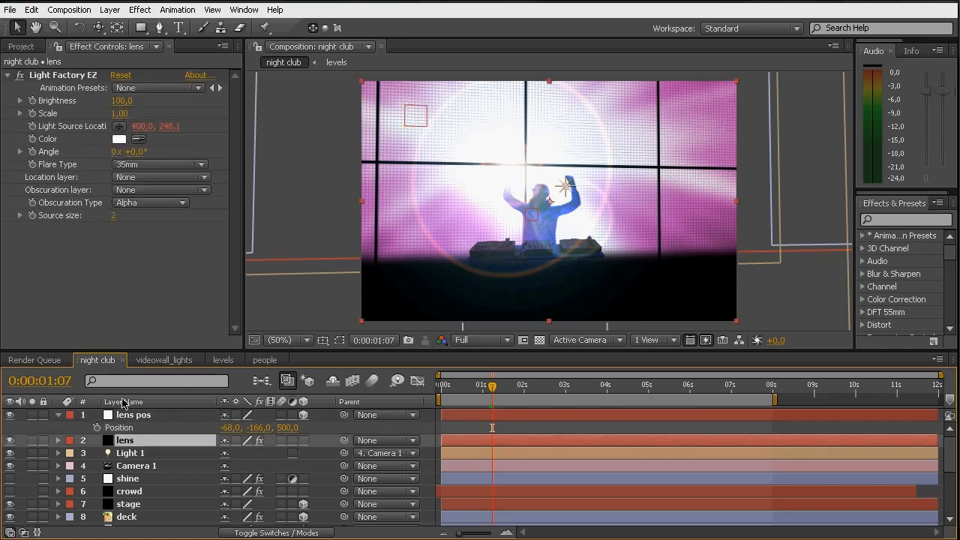
pyautogui.click(32, 101)
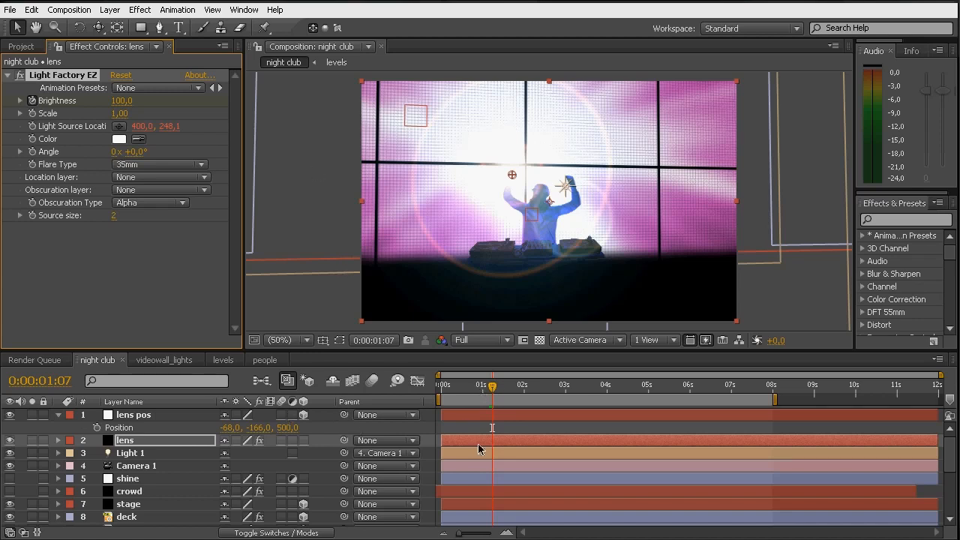
pyautogui.press('=')
pyautogui.press('=')
pyautogui.press('=')
pyautogui.moveTo(515, 432); pyautogui.dragTo(638, 432)
pyautogui.moveTo(619, 386); pyautogui.dragTo(607, 387)
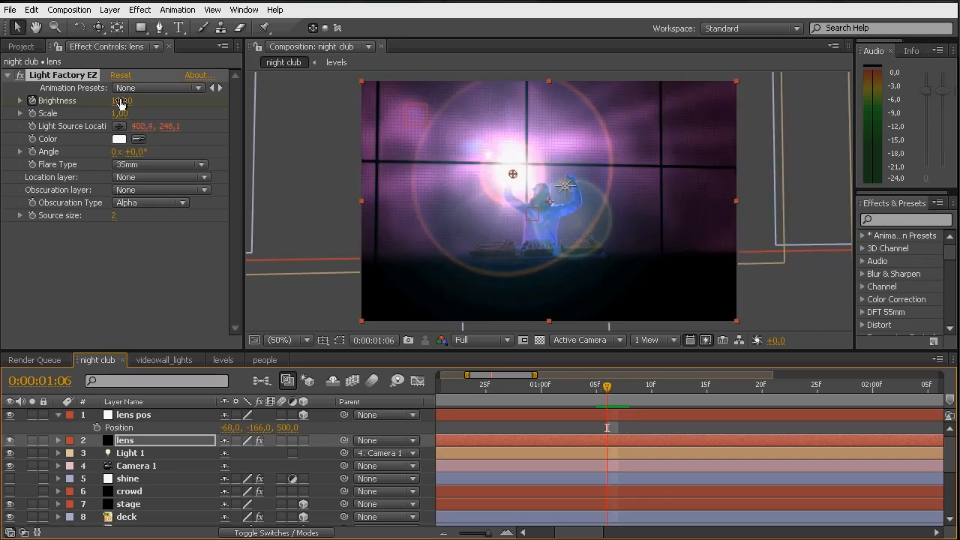
pyautogui.moveTo(114, 104); pyautogui.dragTo(105, 142)
pyautogui.hotkey('ctrl', 's')
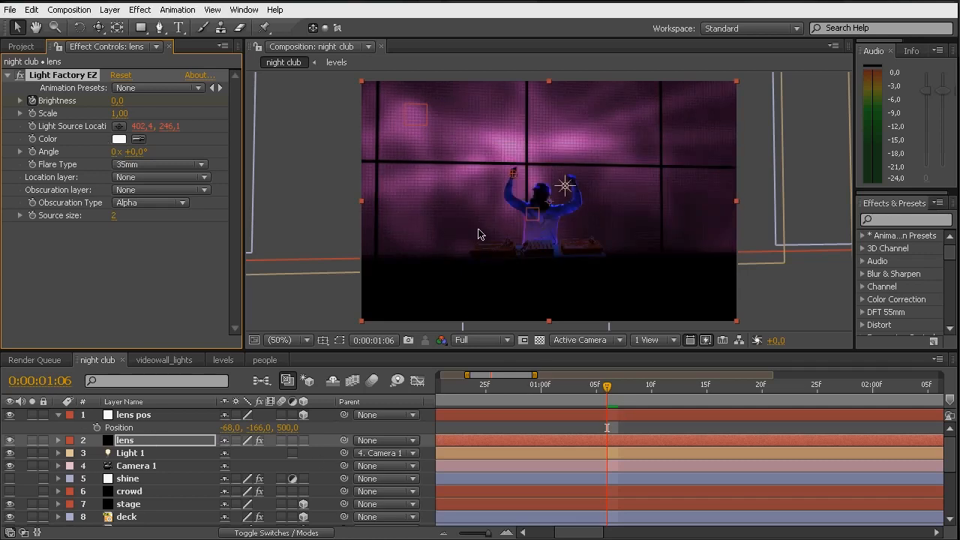
# Step: Keyframe the flare's Brightness on the lens layer at 100 at 0:00:01:17 and at 0 at 0:00:01:18
pyautogui.click(617, 387)
pyautogui.moveTo(625, 393); pyautogui.dragTo(730, 411)
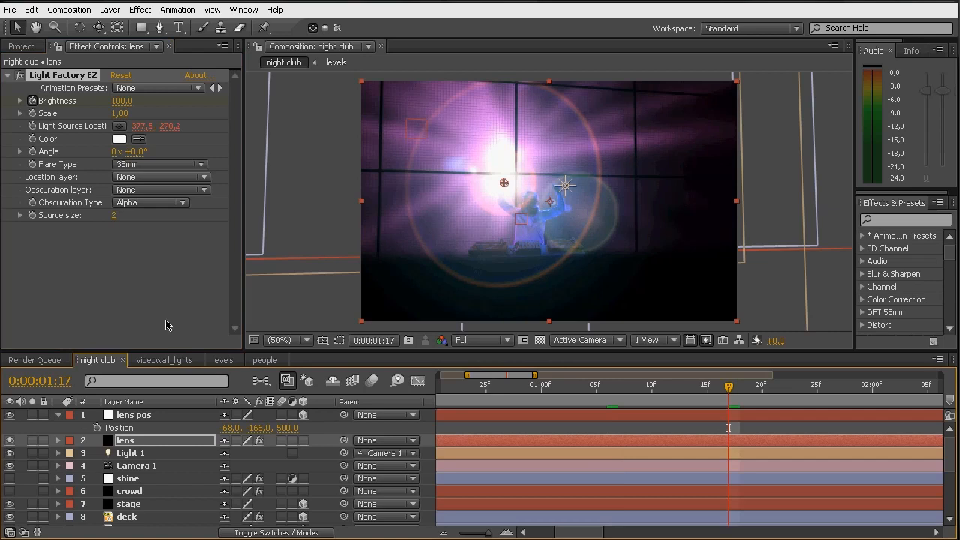
pyautogui.click(136, 442)
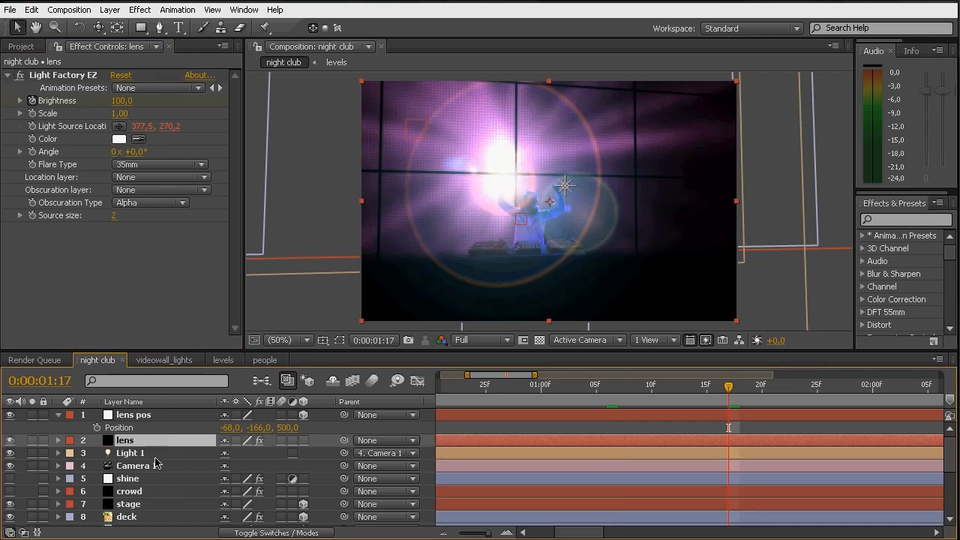
pyautogui.press('u')
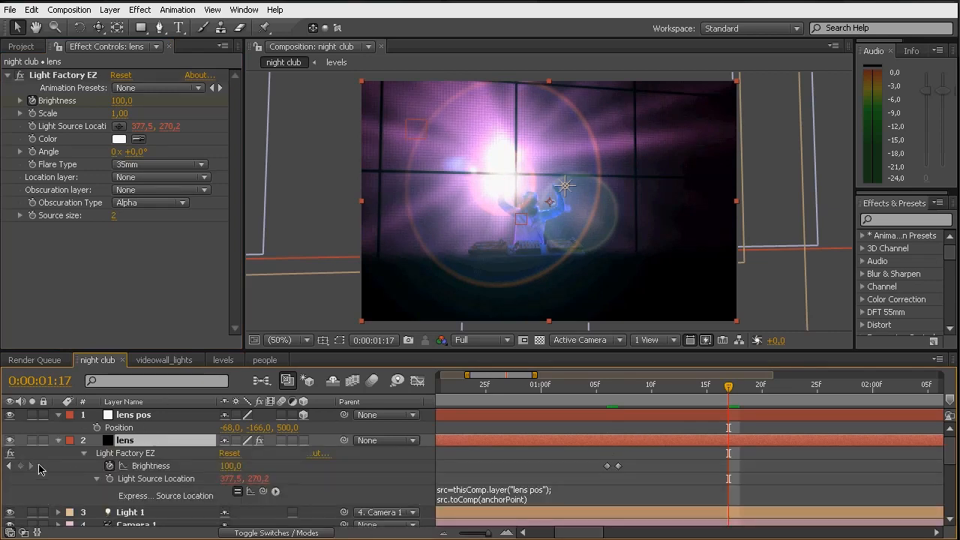
pyautogui.moveTo(731, 390); pyautogui.dragTo(740, 390)
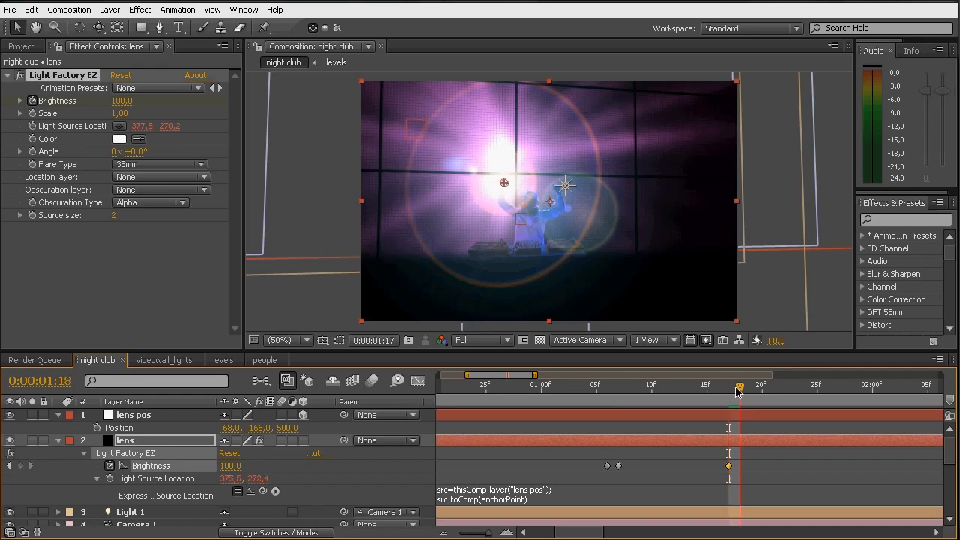
pyautogui.click(120, 101)
pyautogui.write('0')
pyautogui.press('Return')
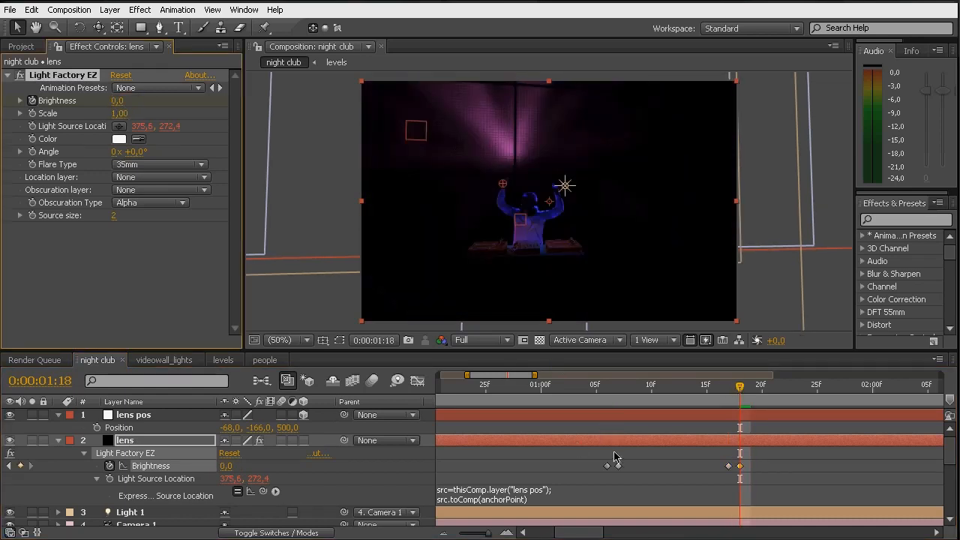
# Step: Set the flare's two bright keyframes, at 0:00:01:07 and 0:00:01:17, to a Brightness of 75
pyautogui.doubleClick(619, 466)
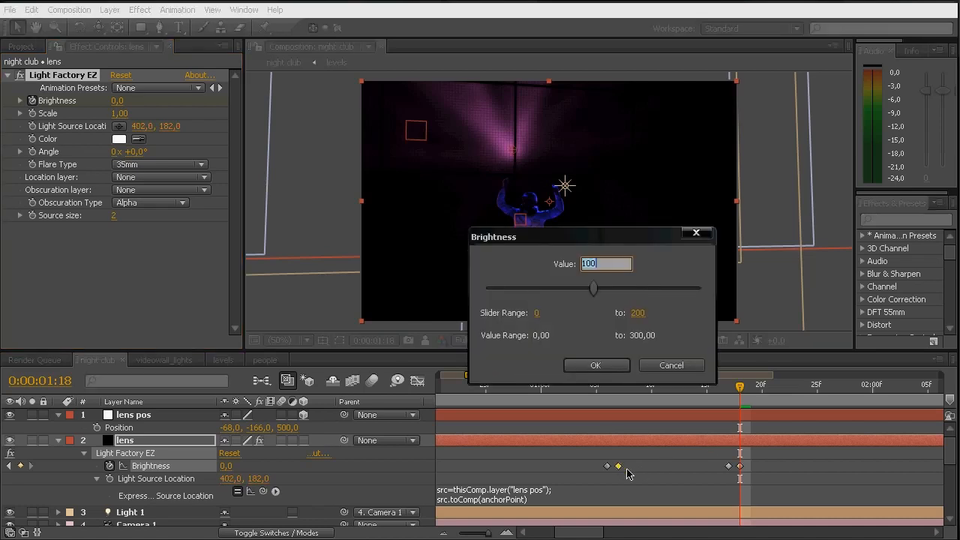
pyautogui.write('75')
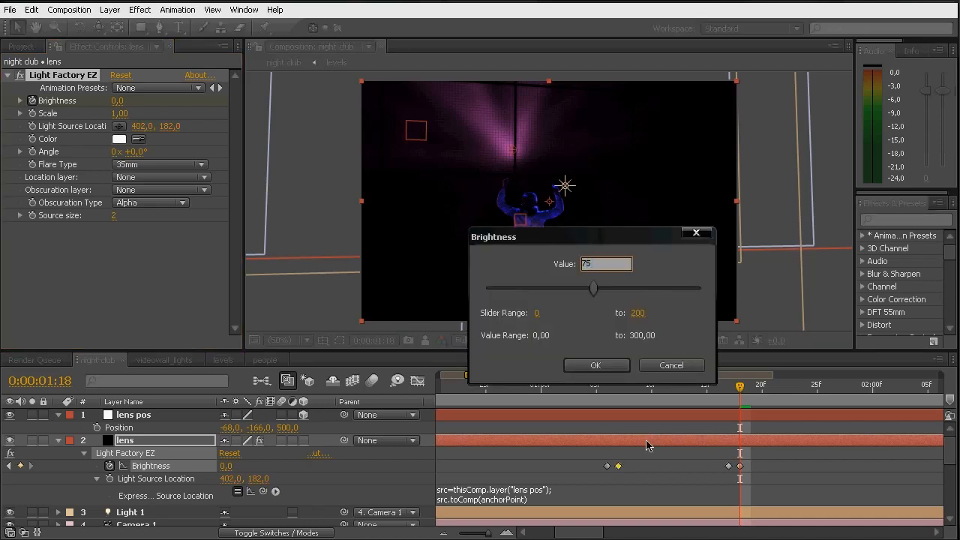
pyautogui.press('Return')
pyautogui.doubleClick(728, 466)
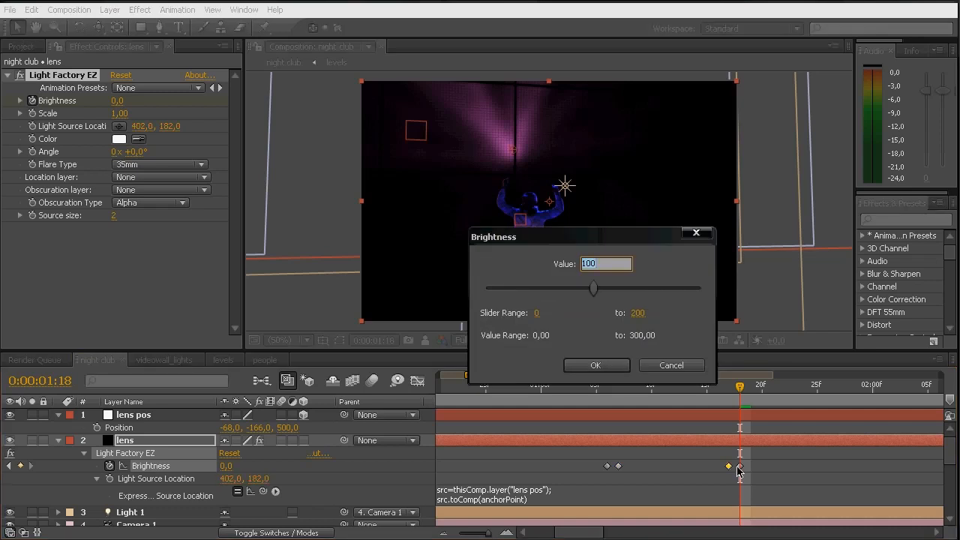
pyautogui.write('75')
pyautogui.press('Return')
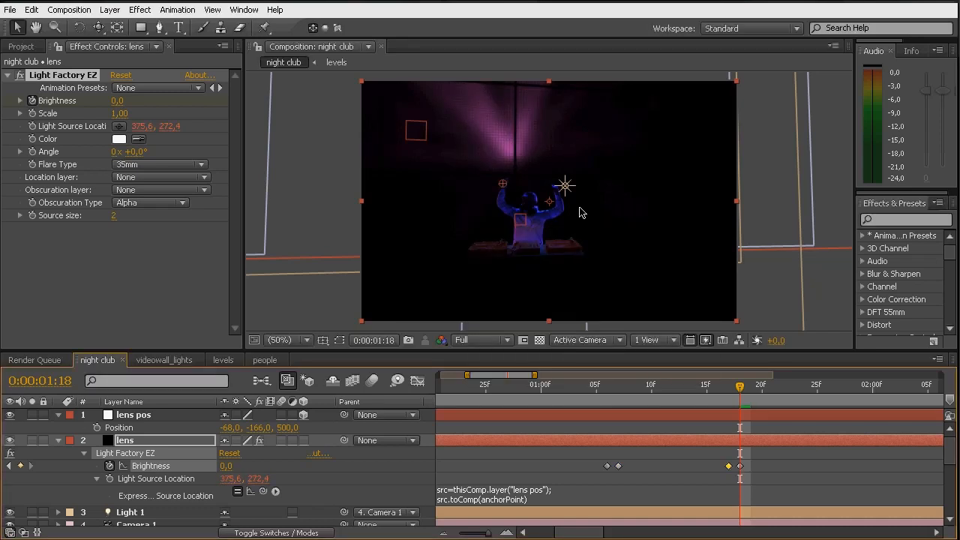
# Step: Check the flash up to 0:00:01:20, then copy the four Brightness keyframes and paste them at 0:00:02:22
pyautogui.click(607, 386)
pyautogui.moveTo(610, 389); pyautogui.dragTo(759, 397)
pyautogui.press('-')
pyautogui.press('-')
pyautogui.press('-')
pyautogui.press('-')
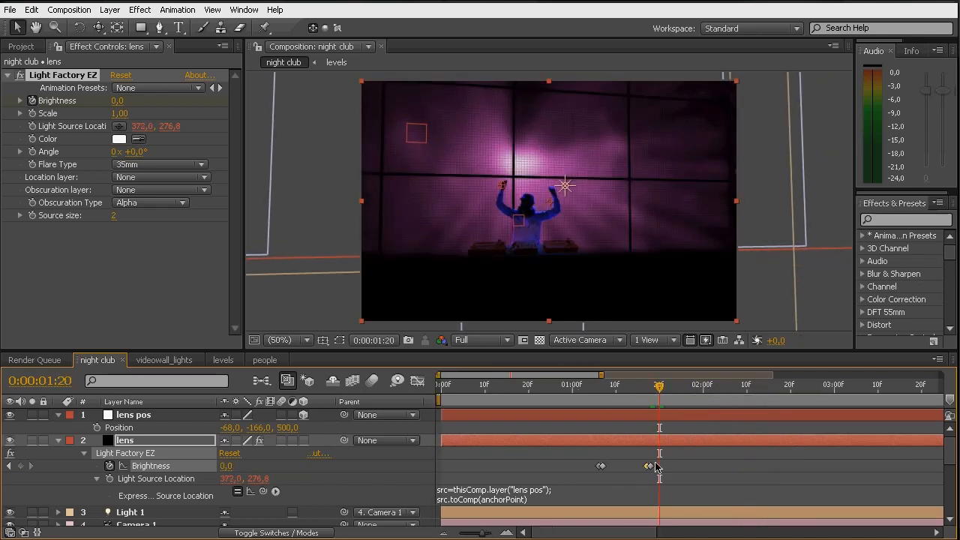
pyautogui.click(560, 390)
pyautogui.moveTo(560, 389)
pyautogui.mouseDown()
pyautogui.moveTo(585, 391)
pyautogui.moveTo(575, 390)
pyautogui.mouseUp()
pyautogui.moveTo(491, 455); pyautogui.dragTo(541, 474)
pyautogui.hotkey('ctrl', 'v')
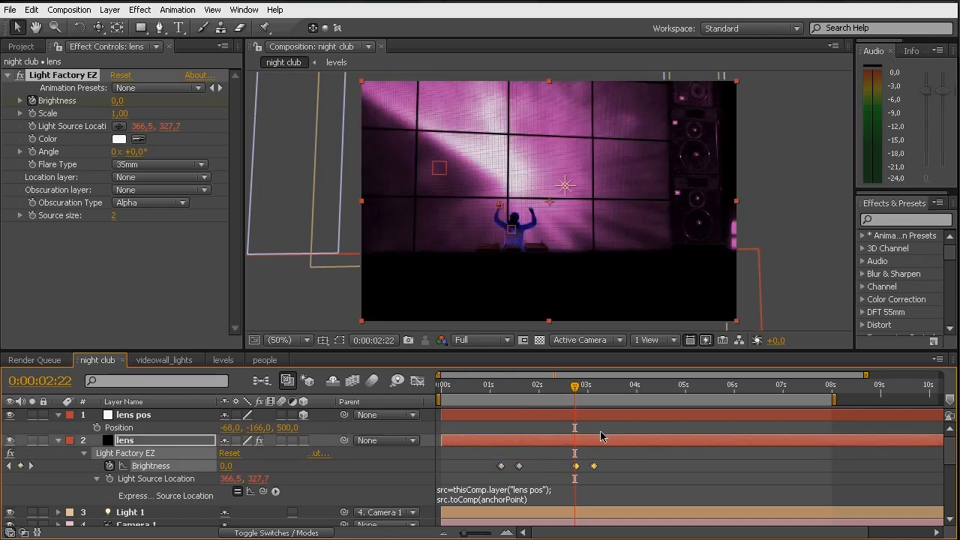
# Step: Keyframe the lens pos null's Position at 0:00:02:22 and move it to X 20, Y -336 at 0:00:02:23
pyautogui.press('=')
pyautogui.press('=')
pyautogui.press('=')
pyautogui.moveTo(576, 389)
pyautogui.mouseDown()
pyautogui.moveTo(604, 396)
pyautogui.moveTo(575, 395)
pyautogui.mouseUp()
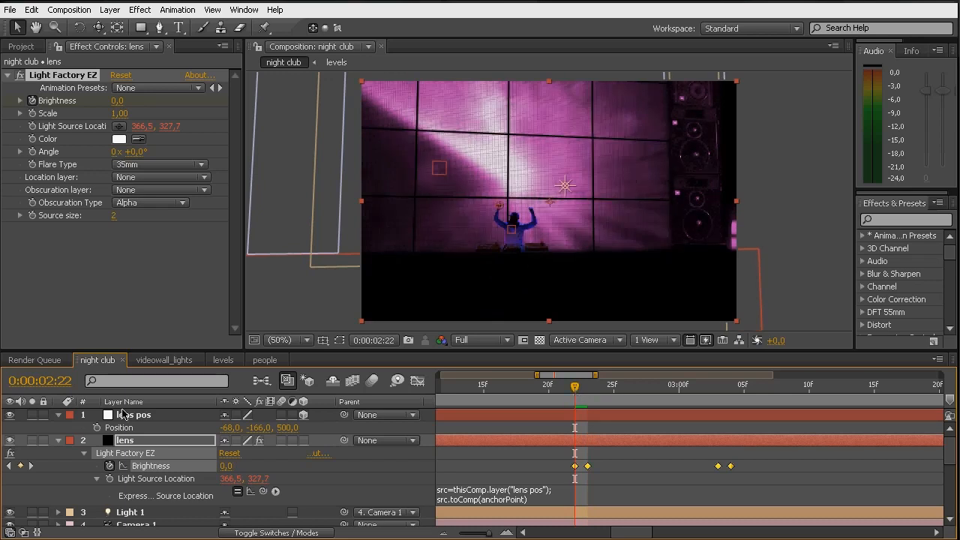
pyautogui.click(98, 427)
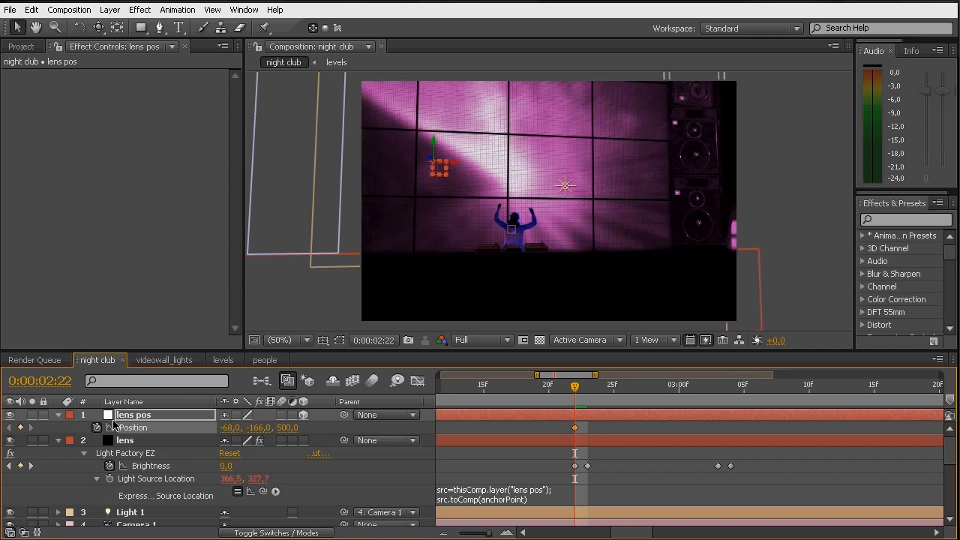
pyautogui.click(129, 426)
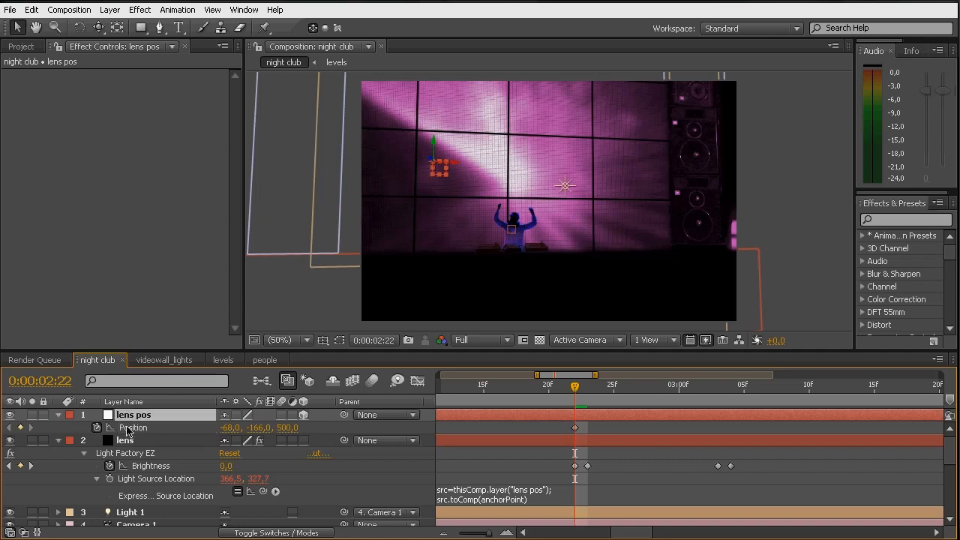
pyautogui.moveTo(578, 391); pyautogui.dragTo(588, 392)
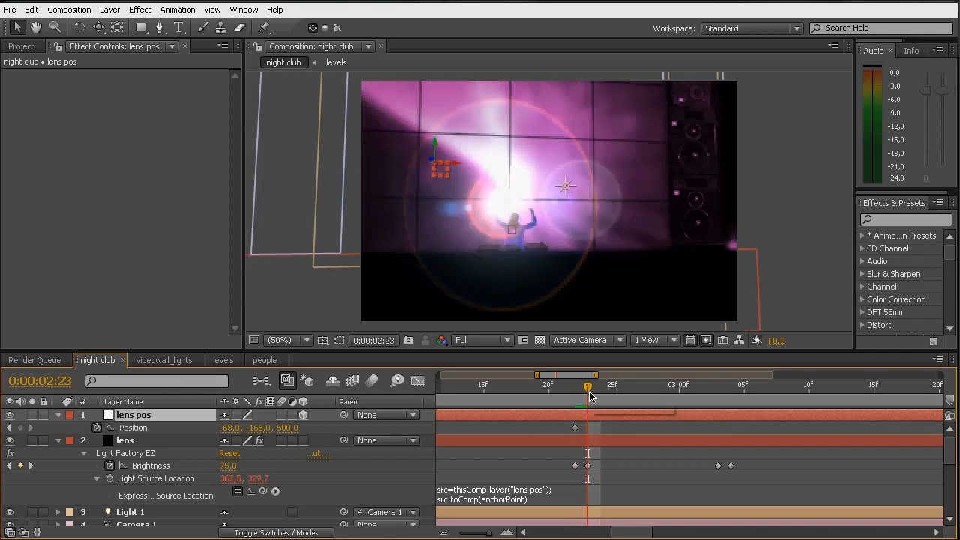
pyautogui.moveTo(255, 427); pyautogui.dragTo(171, 432)
pyautogui.moveTo(234, 430); pyautogui.dragTo(212, 432)
# Step: Turn both Position keyframes of the lens pos null into hold keyframes
pyautogui.moveTo(605, 425); pyautogui.dragTo(561, 440)
pyautogui.click(559, 432)
pyautogui.rightClick(588, 429)
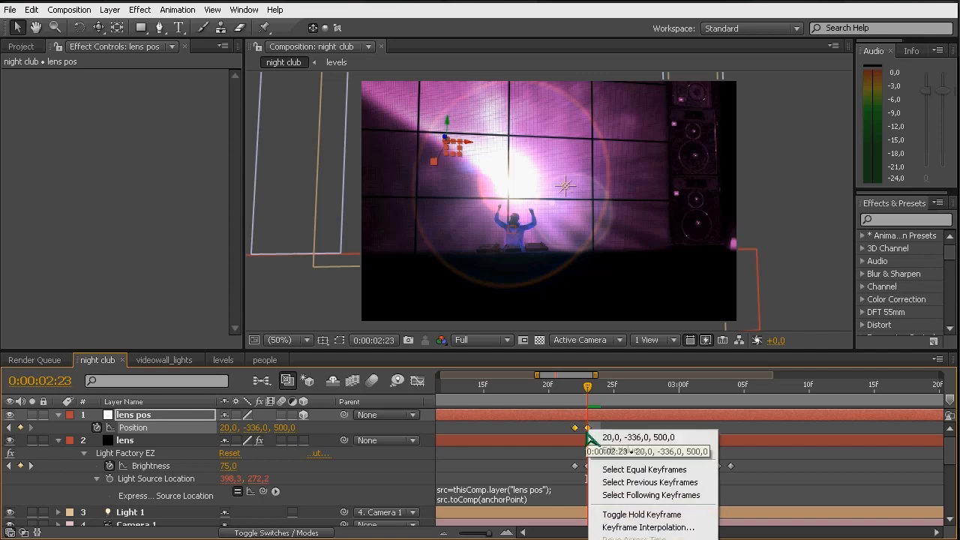
pyautogui.click(621, 516)
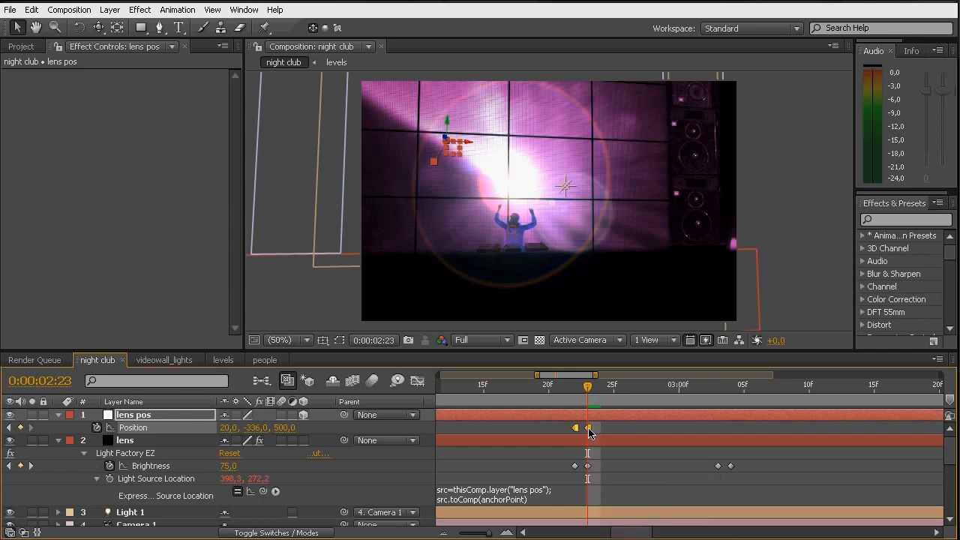
# Step: Copy the second flash's Brightness keyframes and paste them at 0:00:04:18
pyautogui.moveTo(586, 388); pyautogui.dragTo(823, 405)
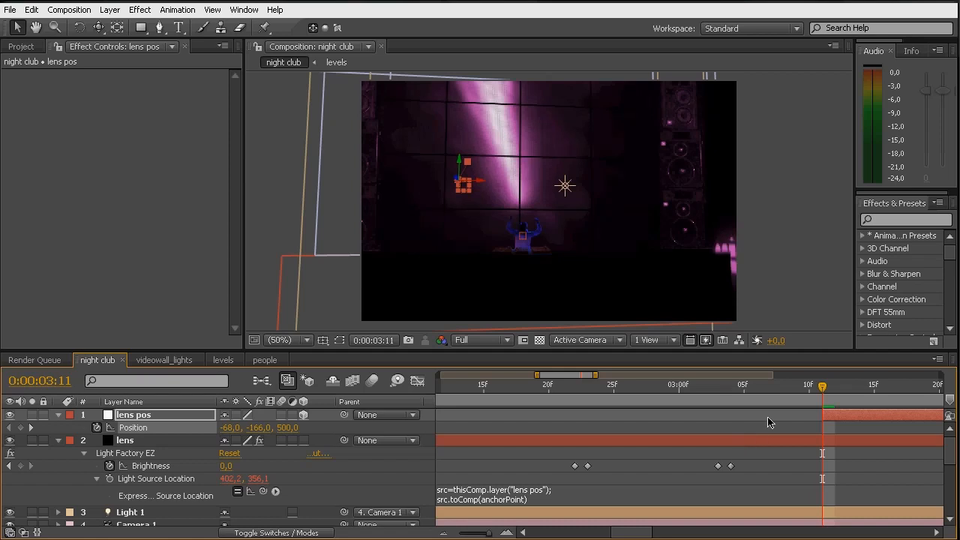
pyautogui.press('-')
pyautogui.press('-')
pyautogui.press('-')
pyautogui.press('-')
pyautogui.press('-')
pyautogui.moveTo(713, 393)
pyautogui.mouseDown()
pyautogui.moveTo(739, 392)
pyautogui.moveTo(723, 394)
pyautogui.mouseUp()
pyautogui.moveTo(598, 459); pyautogui.dragTo(650, 488)
pyautogui.hotkey('ctrl', 'c')
pyautogui.hotkey('ctrl', 'v')
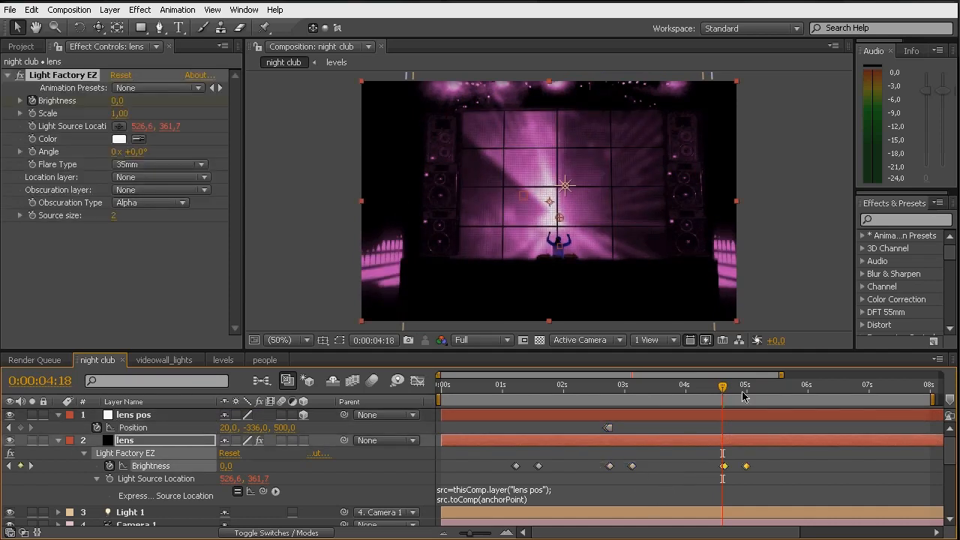
# Step: Review the scene up to 0:00:07:01, collapse the lens pos and lens layers, and save the project
pyautogui.moveTo(725, 396); pyautogui.dragTo(767, 401)
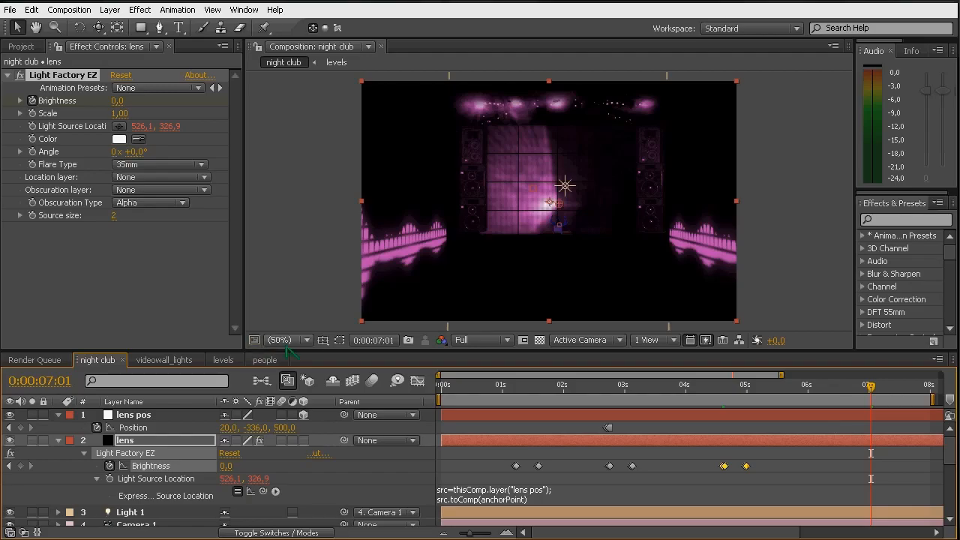
pyautogui.click(289, 342)
pyautogui.click(286, 356)
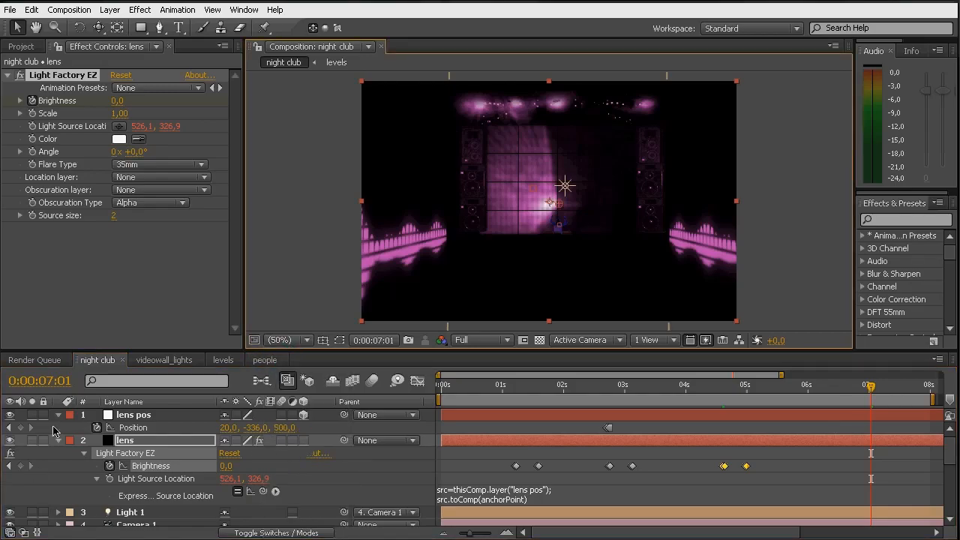
pyautogui.click(59, 415)
pyautogui.click(58, 428)
pyautogui.hotkey('ctrl', 's')
pyautogui.press('-')
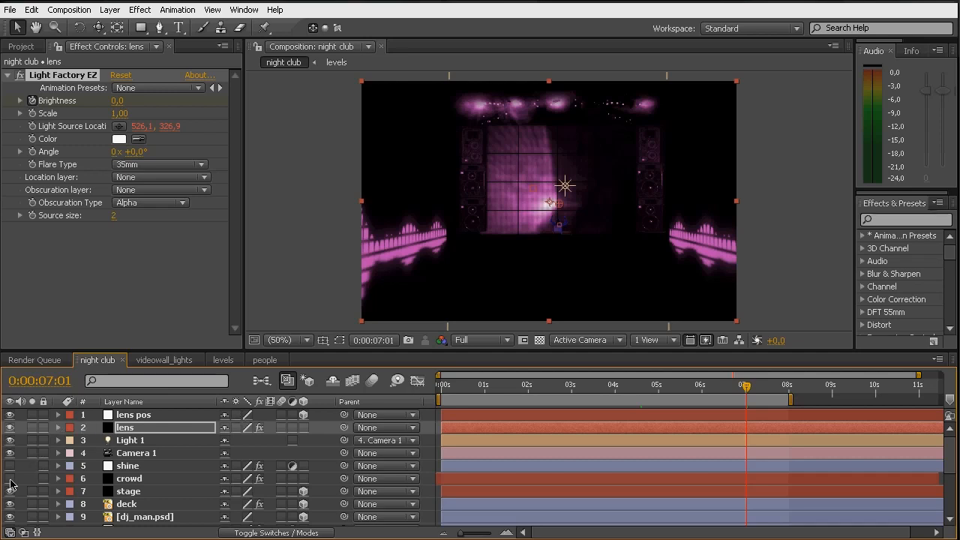
# Step: Make the crowd layer visible, hide the lens and shine layers, and save the project
pyautogui.moveTo(11, 467); pyautogui.dragTo(11, 479)
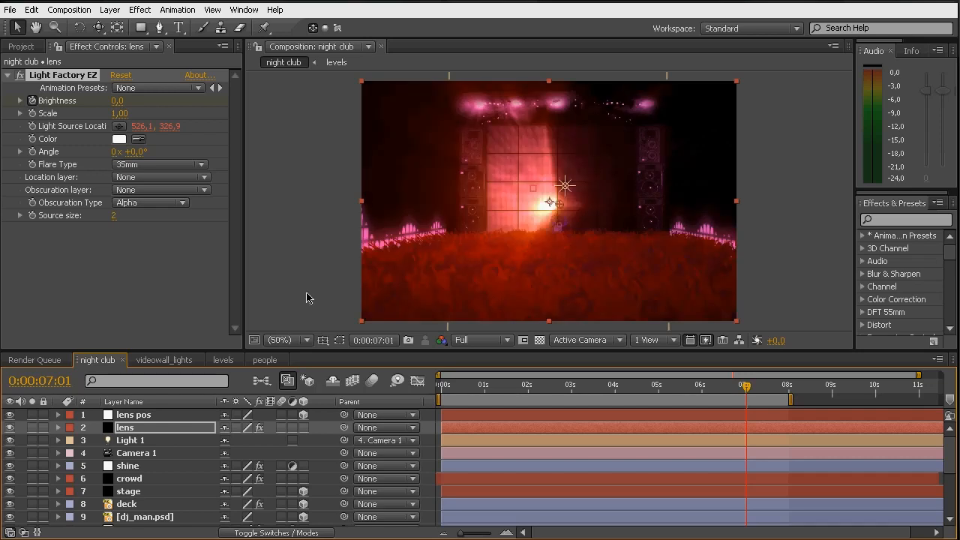
pyautogui.hotkey('ctrl', 's')
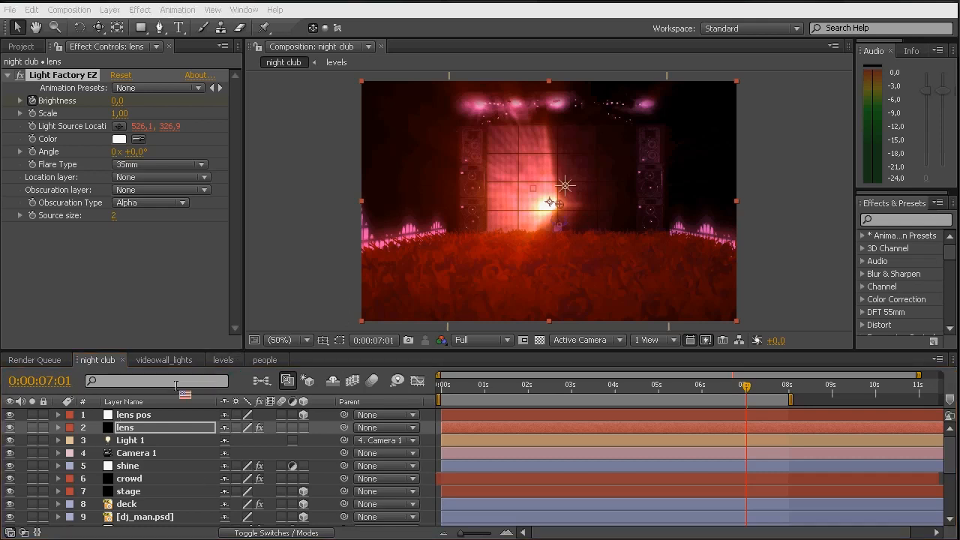
pyautogui.click(129, 466)
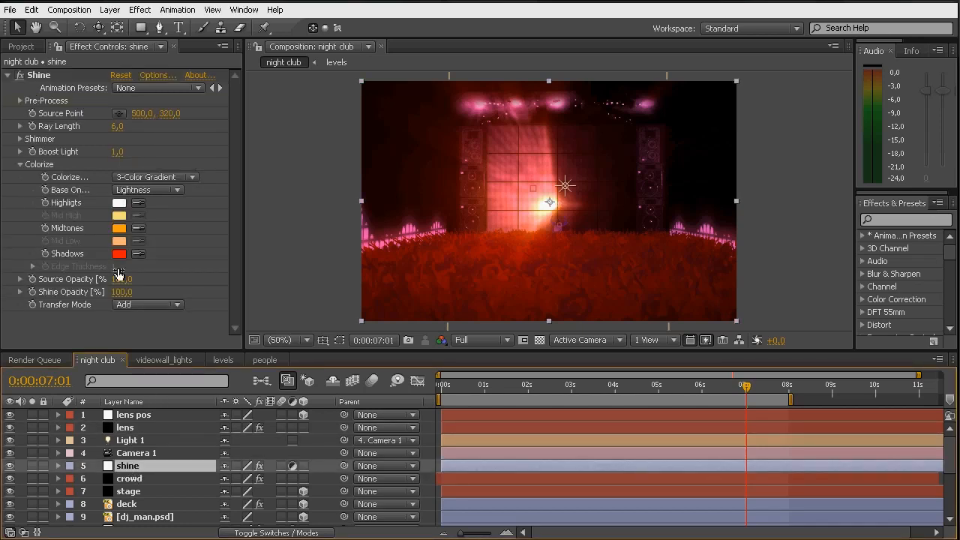
pyautogui.click(9, 429)
pyautogui.click(10, 466)
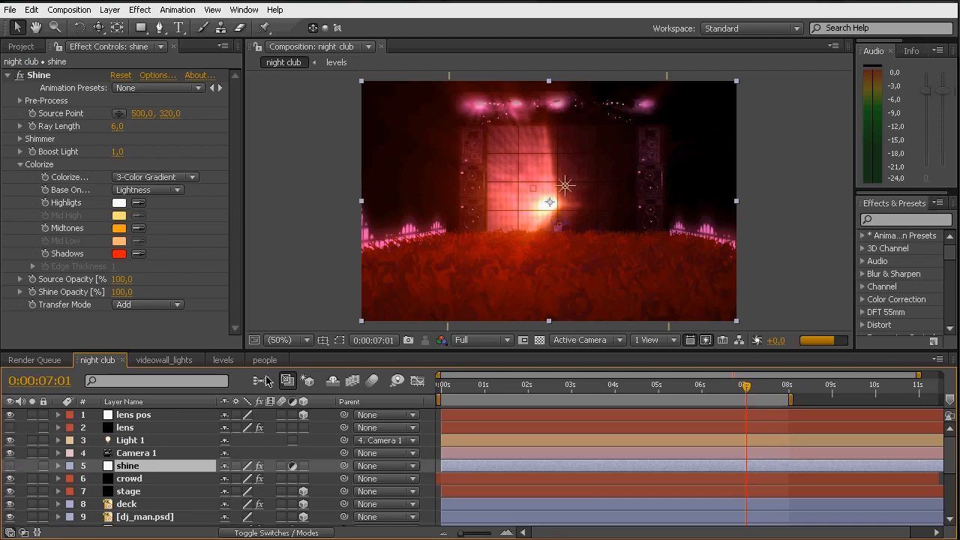
pyautogui.hotkey('ctrl', 's')
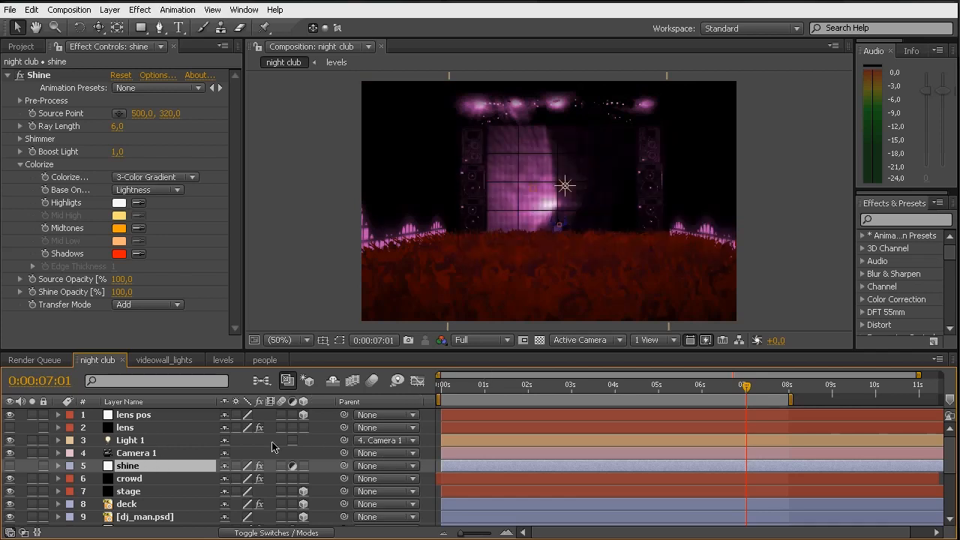
# Step: Create a new composition that nests the night club composition and preview it at 0:00:01:21
pyautogui.moveTo(244, 350); pyautogui.dragTo(244, 328)
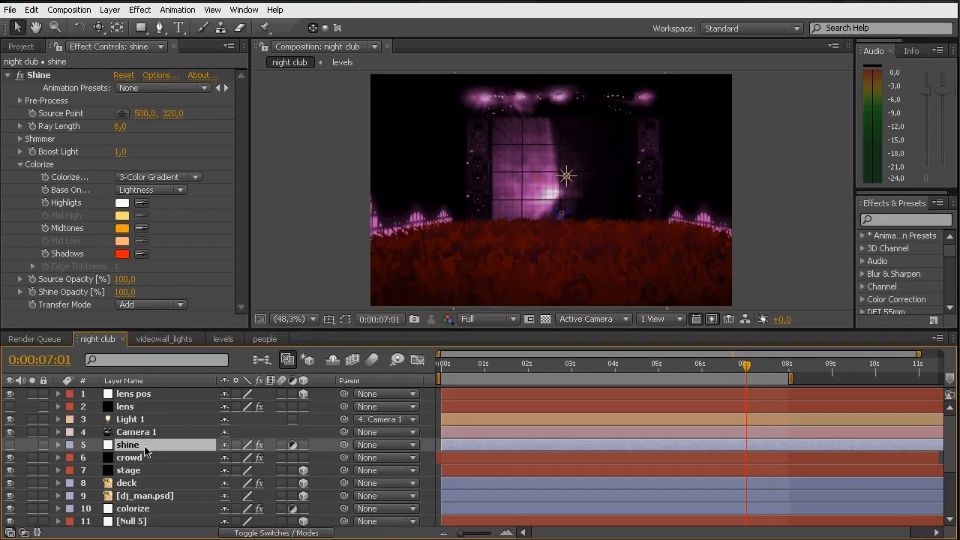
pyautogui.click(21, 47)
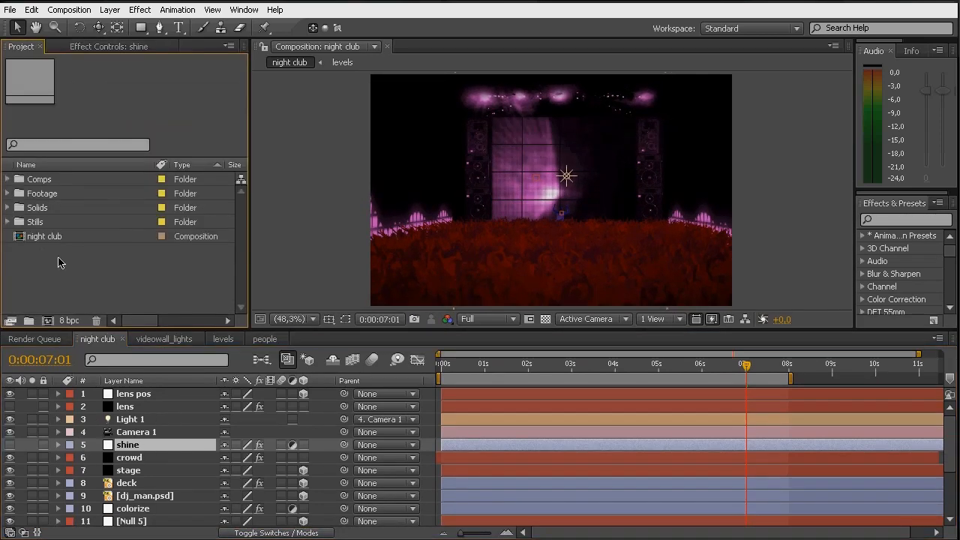
pyautogui.moveTo(46, 242); pyautogui.dragTo(48, 320)
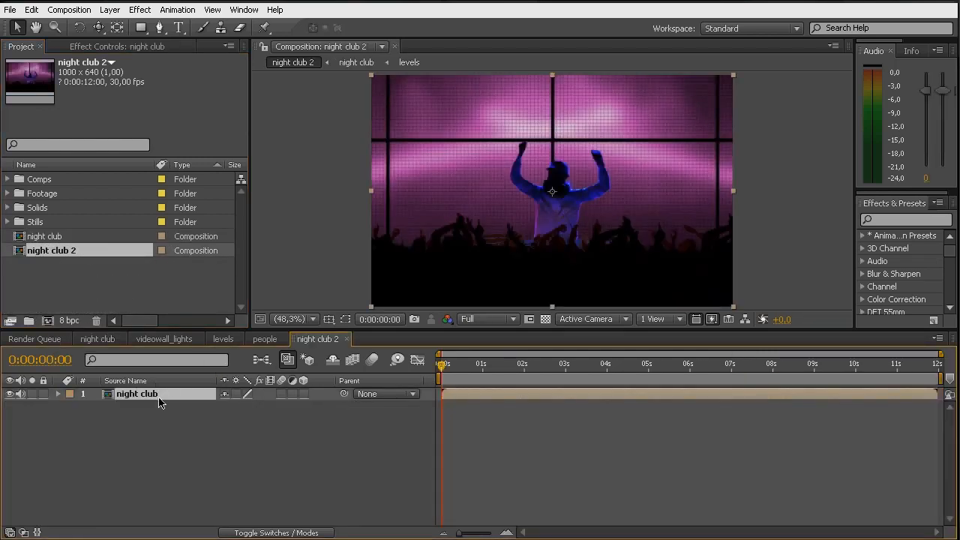
pyautogui.moveTo(444, 375); pyautogui.dragTo(512, 369)
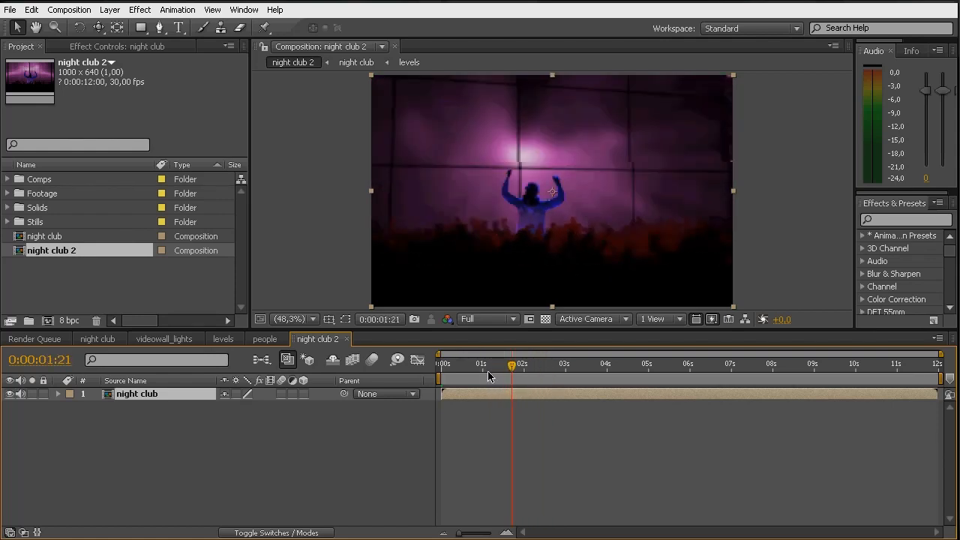
# Step: Copy the shine layer from night club into night club 2, above the nested composition, and make it visible
pyautogui.click(96, 340)
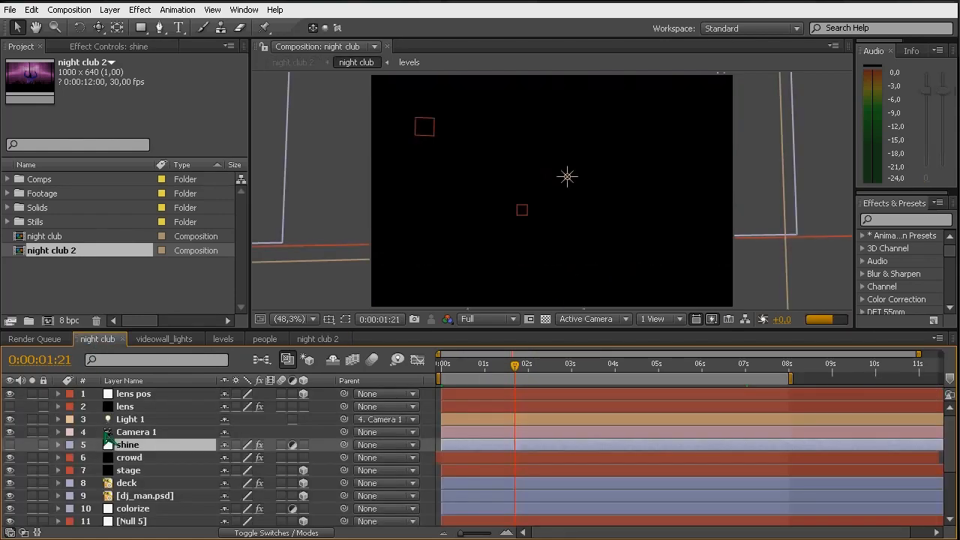
pyautogui.click(136, 431)
pyautogui.click(128, 443)
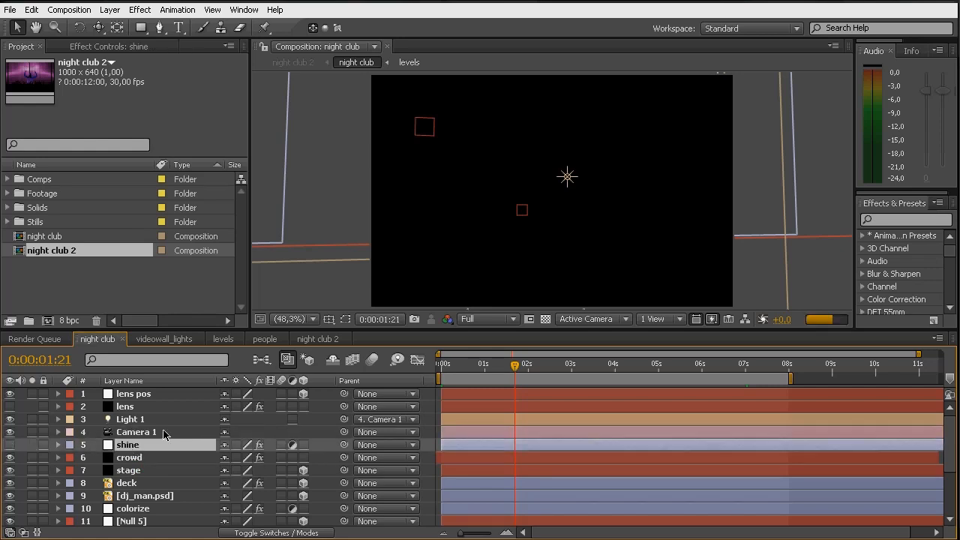
pyautogui.click(317, 339)
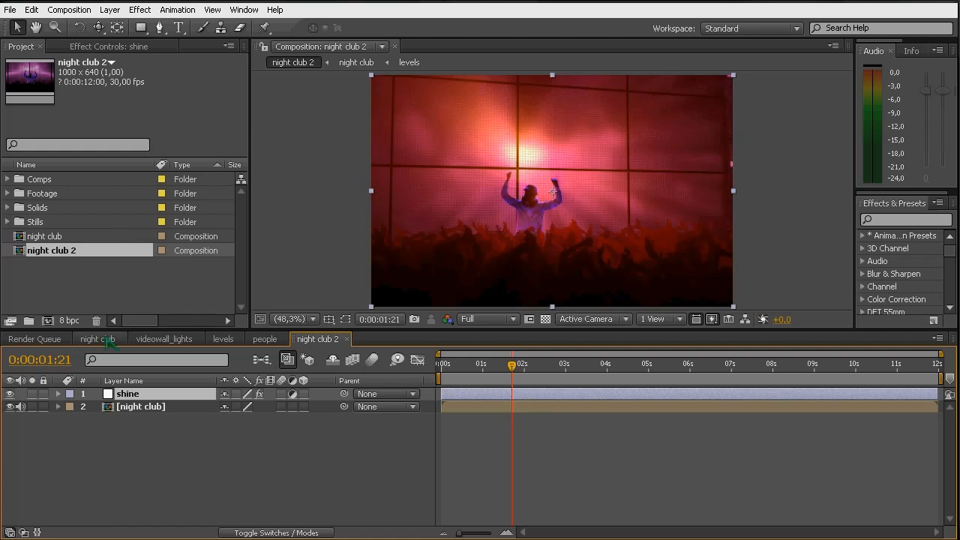
# Step: Copy the lens layer from night club into night club 2, above the shine layer, and save the project
pyautogui.click(98, 339)
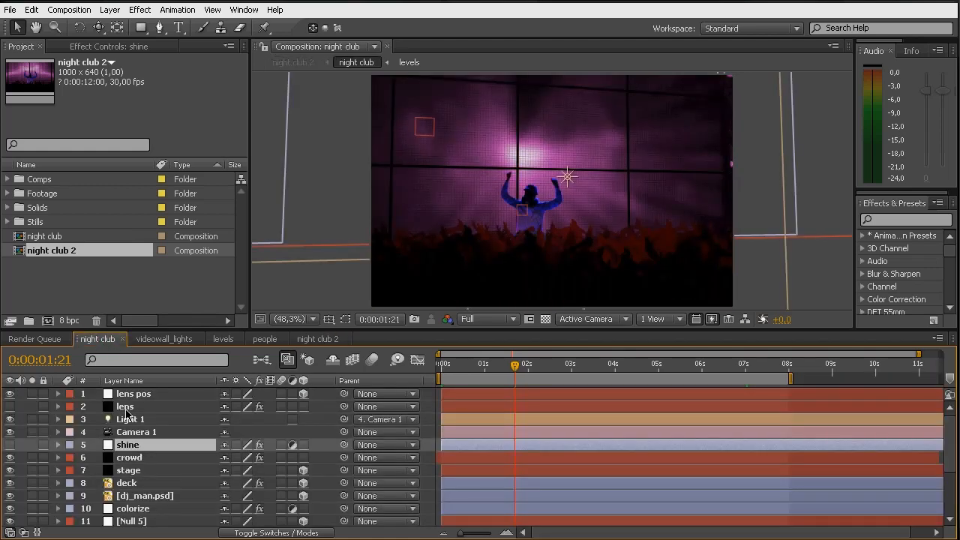
pyautogui.click(125, 409)
pyautogui.click(318, 340)
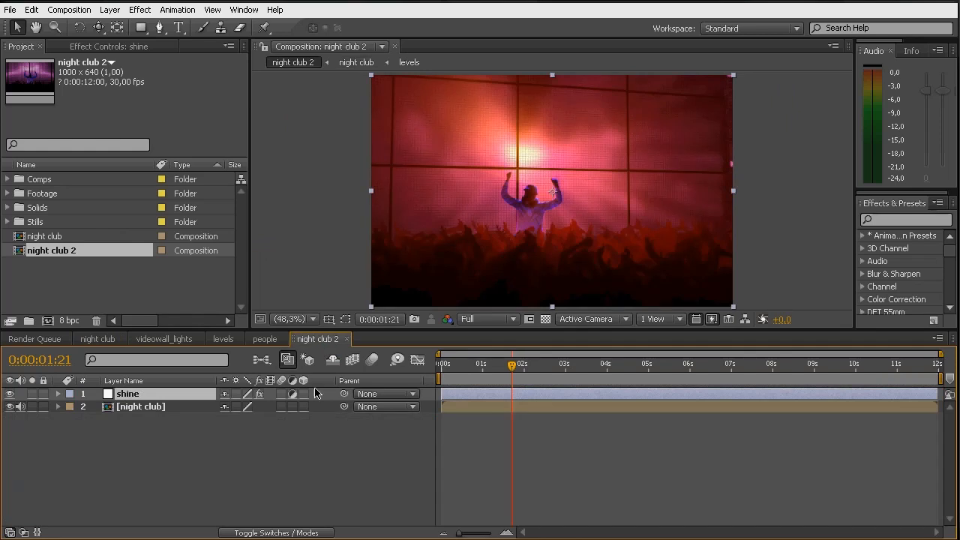
pyautogui.hotkey('ctrl', 's')
pyautogui.click(104, 340)
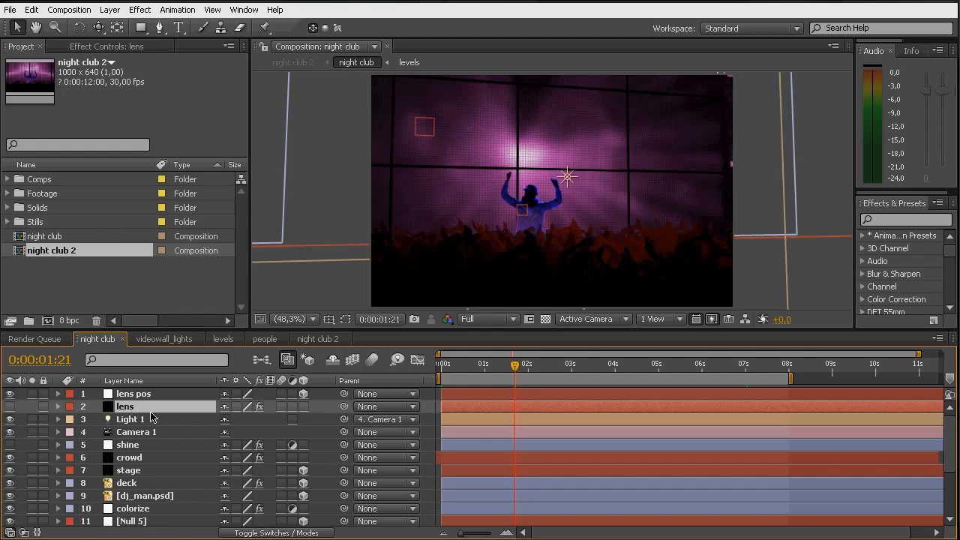
pyautogui.click(317, 339)
pyautogui.hotkey('ctrl', 'v')
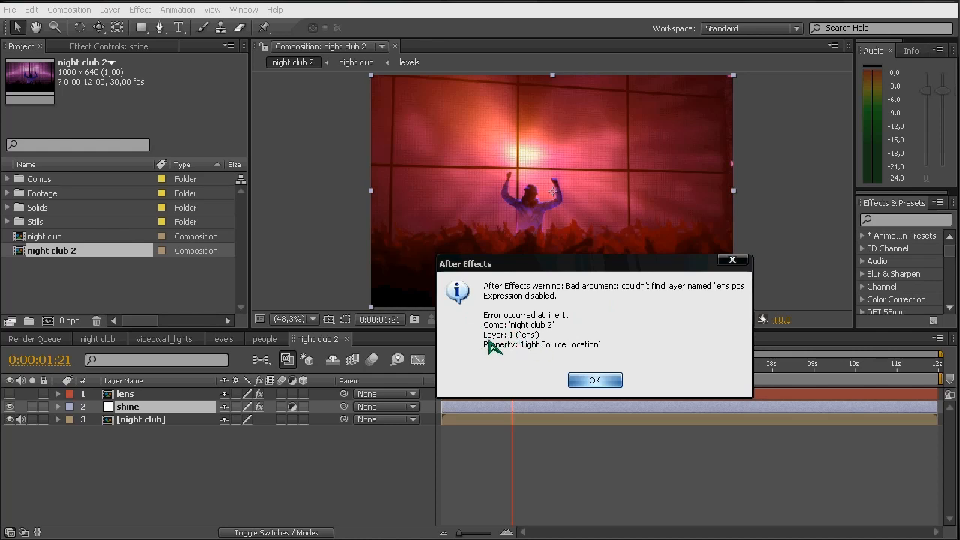
pyautogui.click(594, 381)
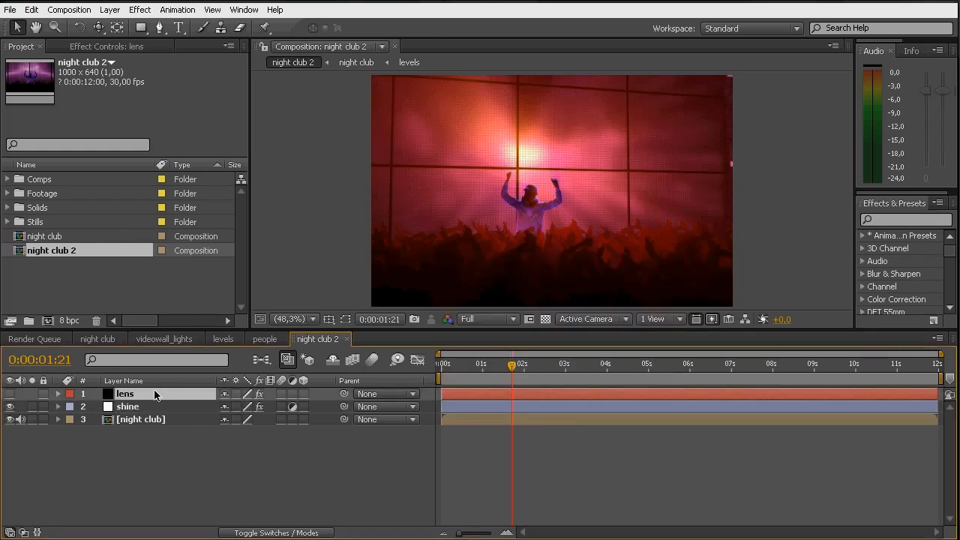
# Step: Convert the Light Source Location expression on night club's lens layer to keyframes
pyautogui.click(108, 341)
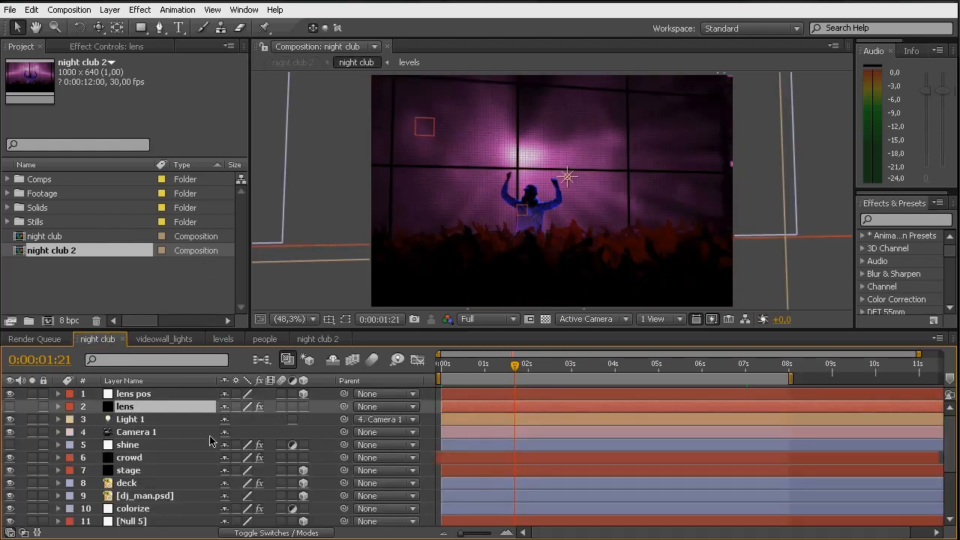
pyautogui.press('u')
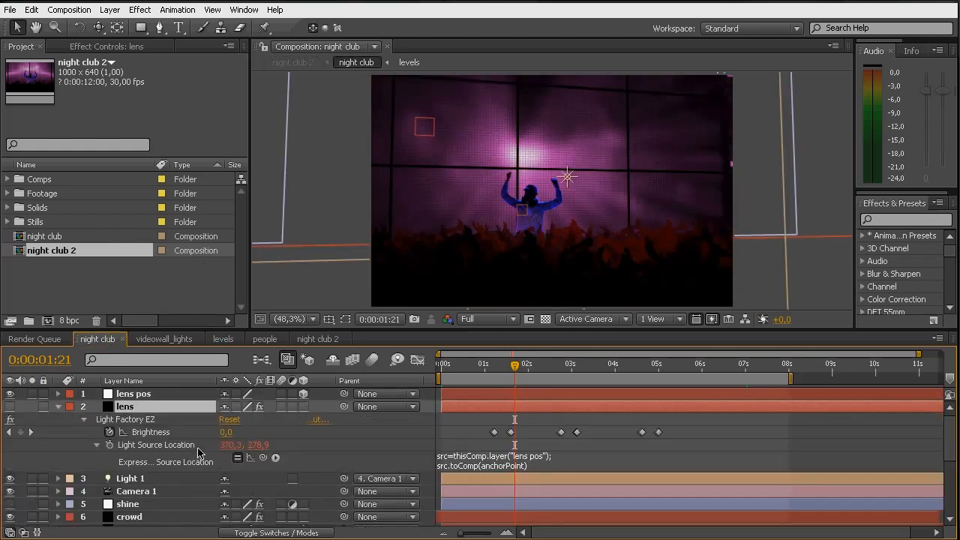
pyautogui.click(158, 447)
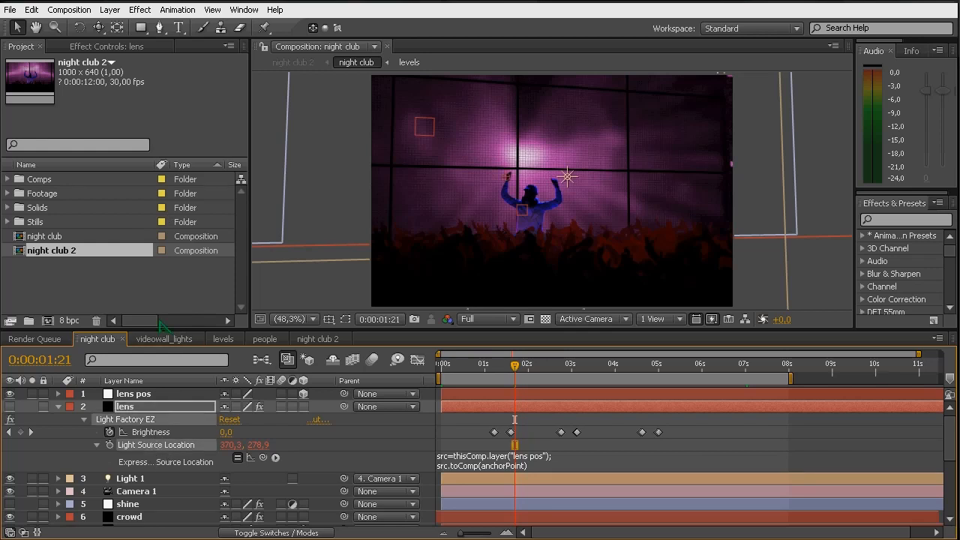
pyautogui.click(139, 10)
pyautogui.moveTo(177, 10)
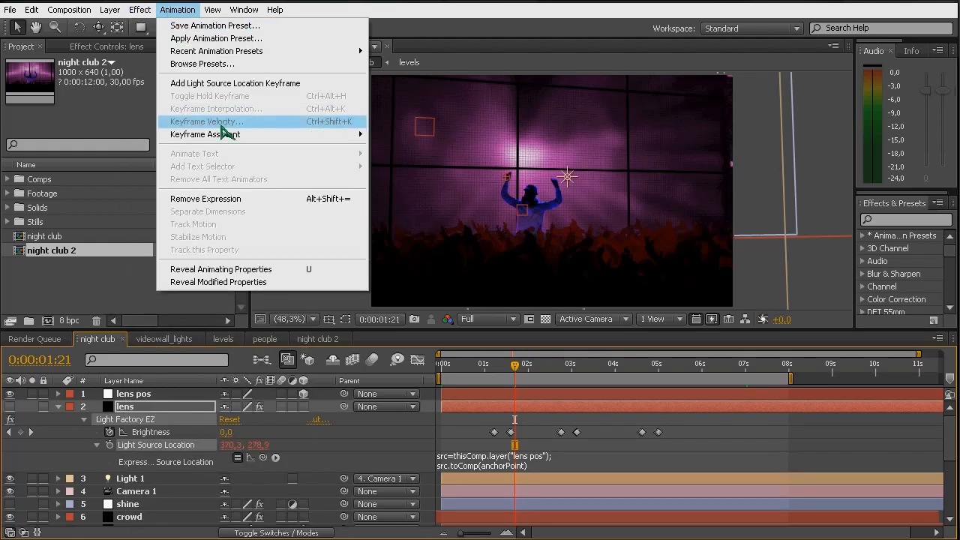
pyautogui.moveTo(229, 135)
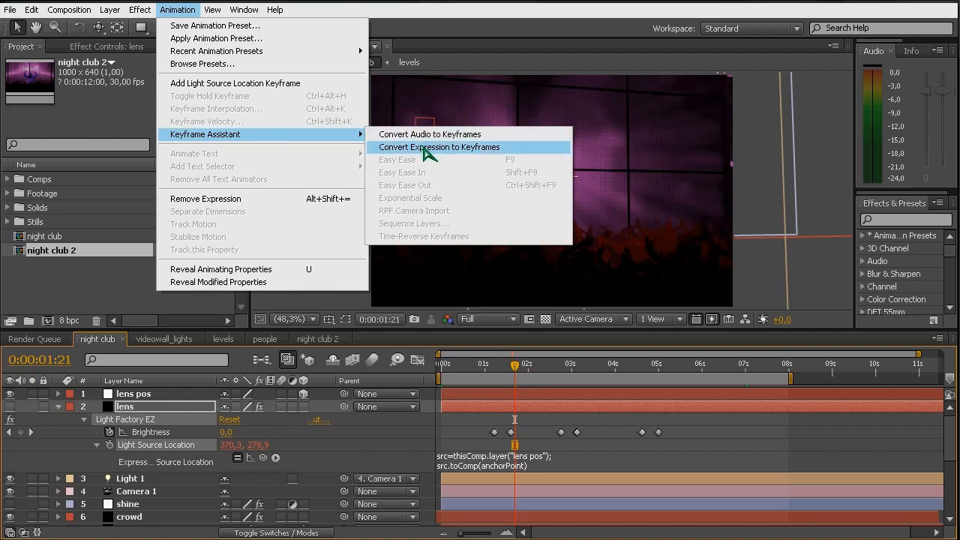
pyautogui.click(429, 148)
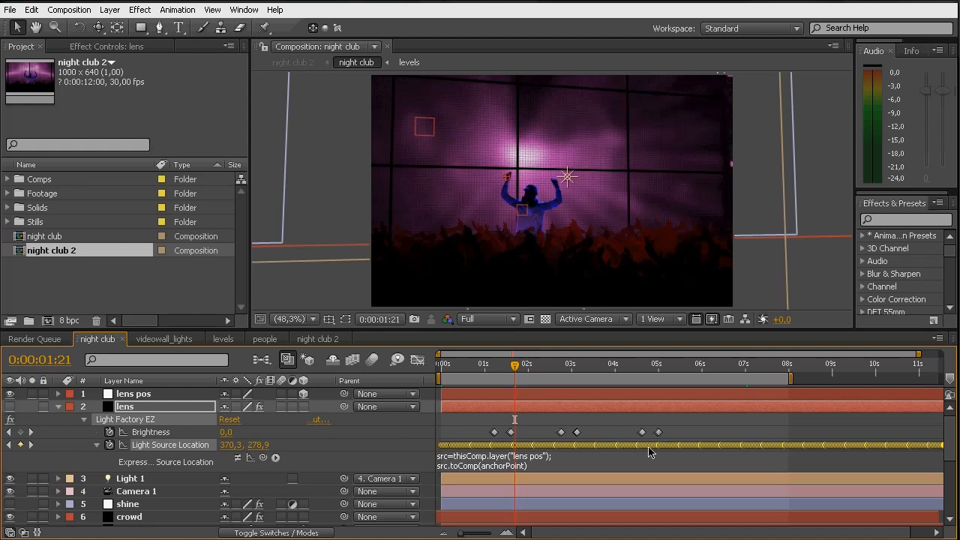
pyautogui.click(72, 438)
# Step: Replace the lens layer in night club 2 with the keyframed one from night club, make it visible, and preview it at 0:00:02:28
pyautogui.click(126, 411)
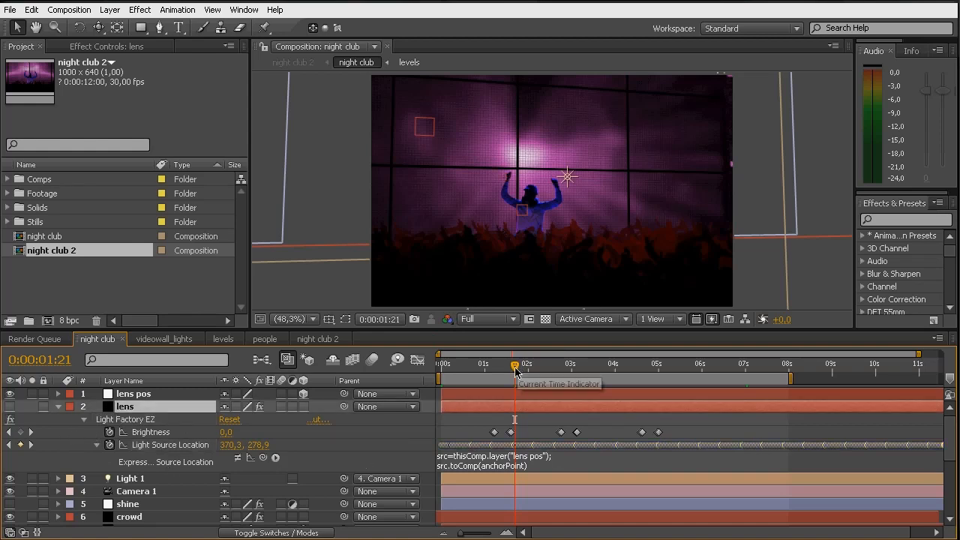
pyautogui.click(318, 339)
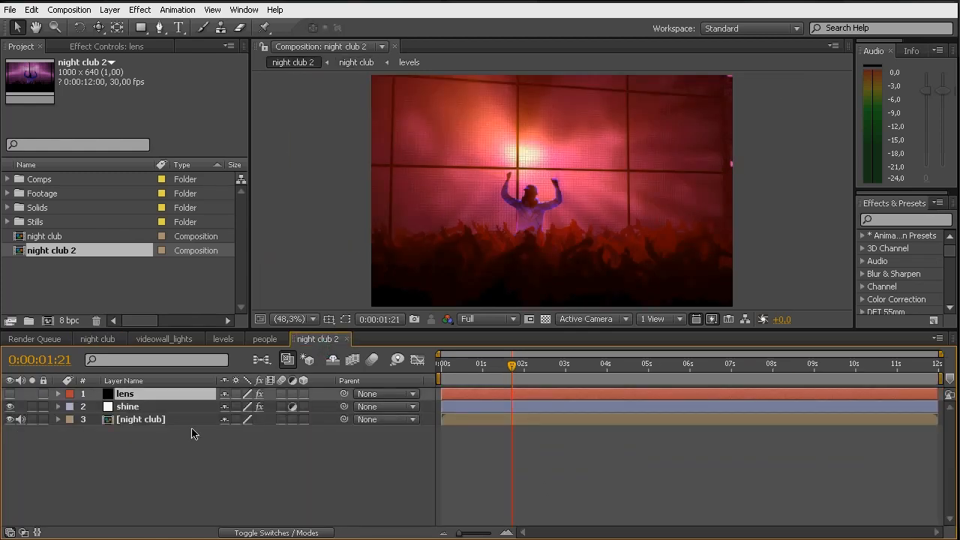
pyautogui.press('Delete')
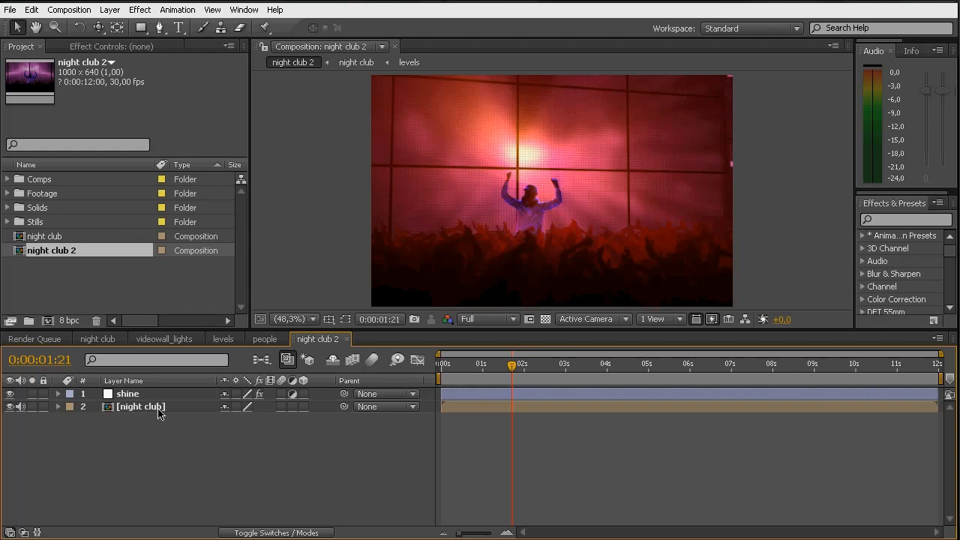
pyautogui.hotkey('ctrl', 'z')
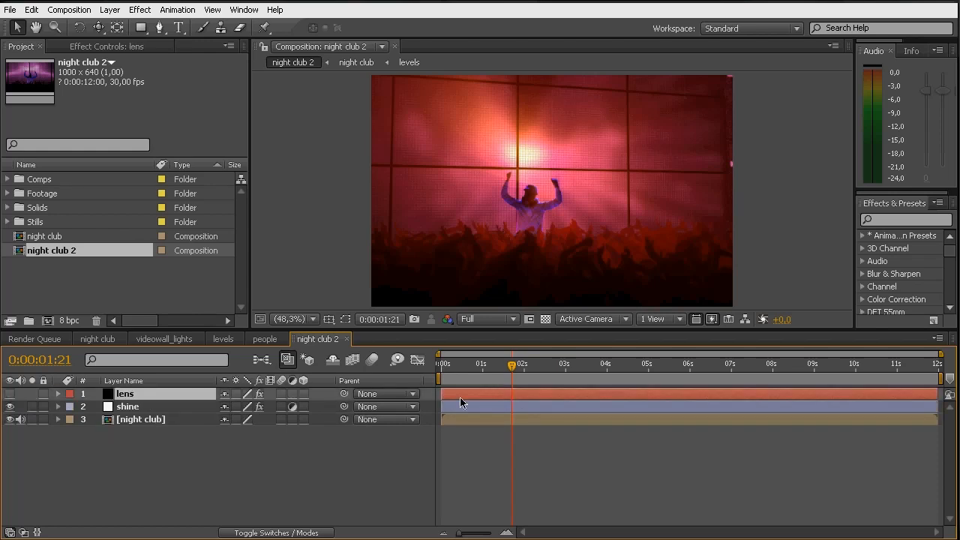
pyautogui.click(10, 394)
pyautogui.moveTo(513, 365); pyautogui.dragTo(563, 379)
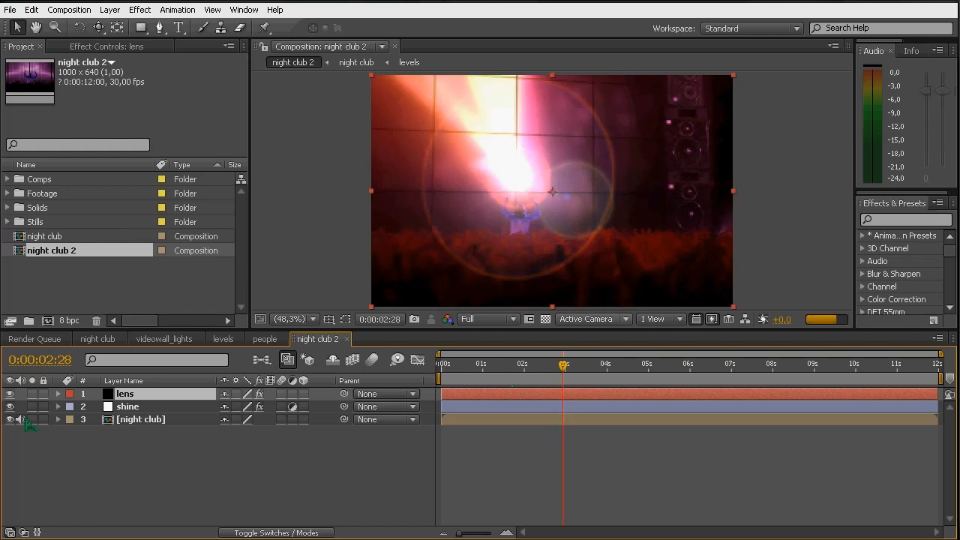
# Step: Remove the Light Source Location keyframes from the lens layer in night club 2 and try to re-enable the property's expression
pyautogui.click(131, 395)
pyautogui.press('u')
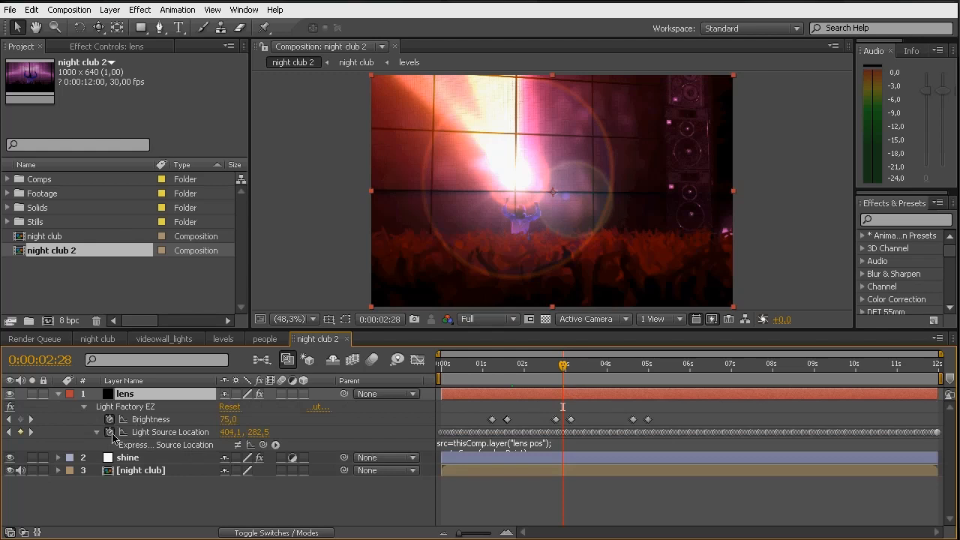
pyautogui.click(111, 433)
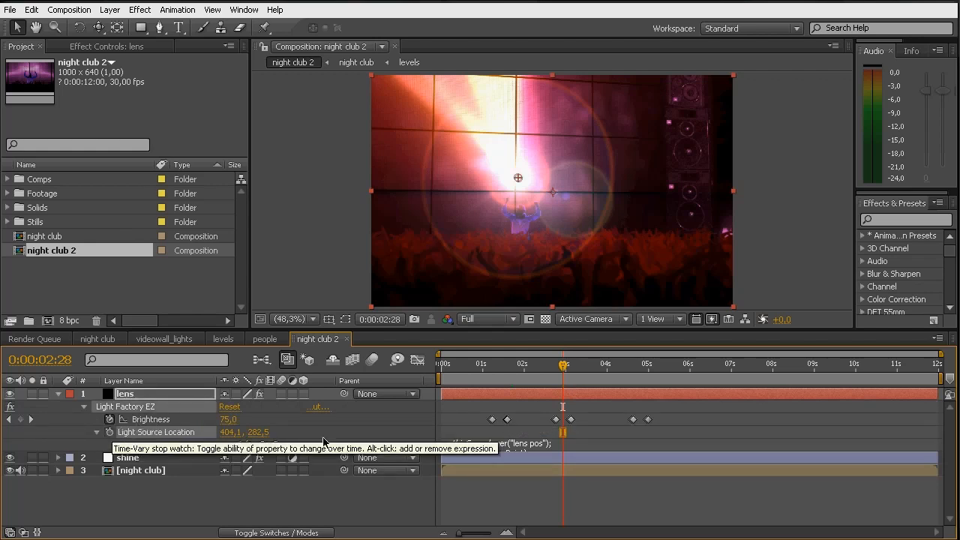
pyautogui.click(237, 444)
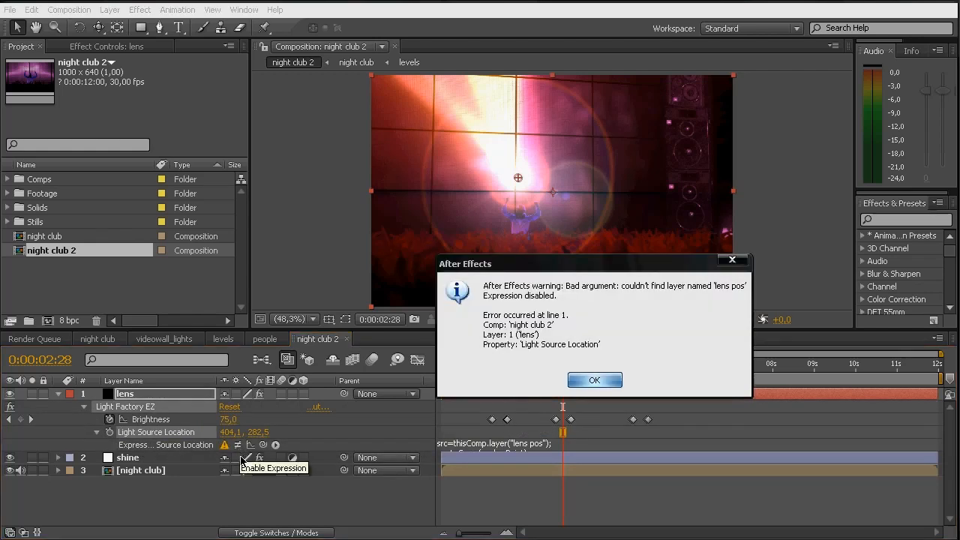
pyautogui.click(582, 380)
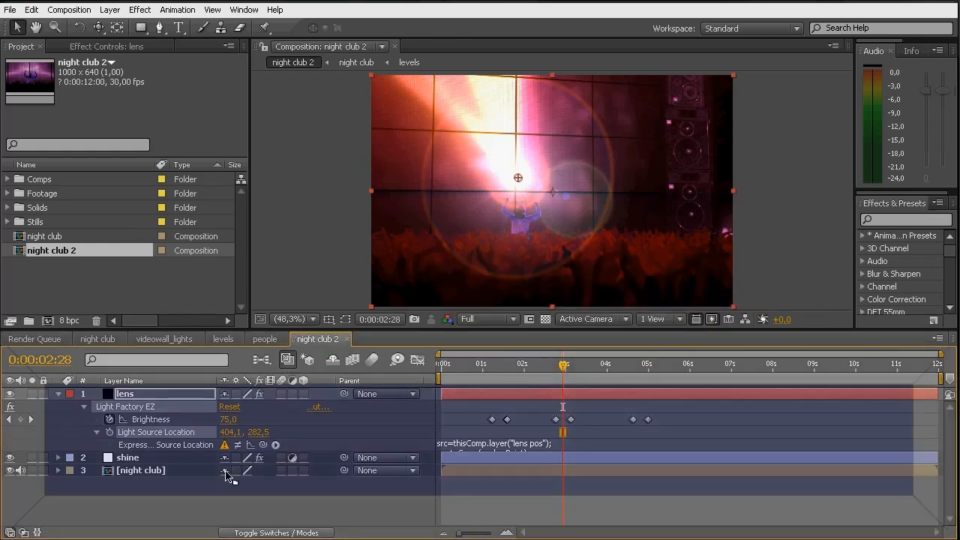
# Step: Dock the night club 2 timeline beneath the other timelines, enlarge both areas, and show the night club timeline above it
pyautogui.moveTo(227, 475); pyautogui.dragTo(211, 507)
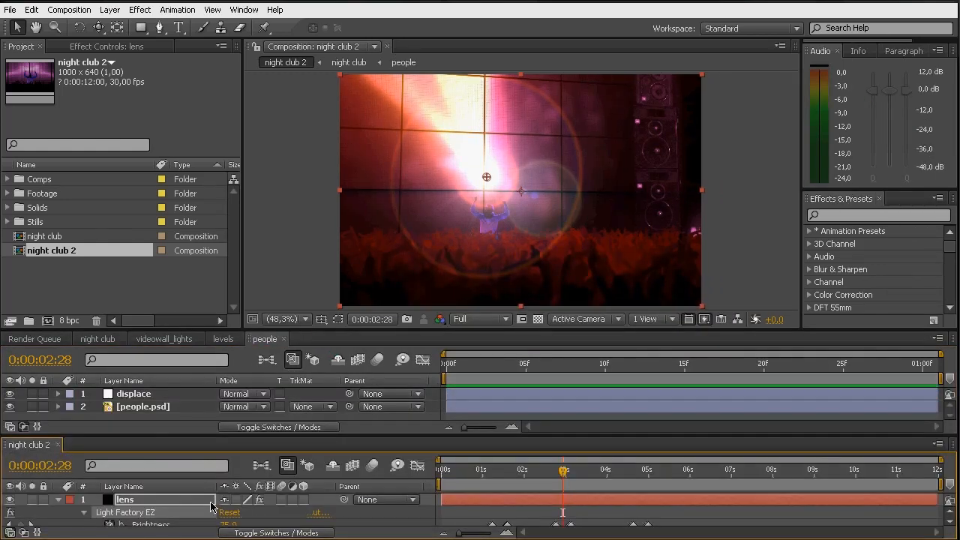
pyautogui.moveTo(356, 331); pyautogui.dragTo(360, 196)
pyautogui.click(394, 434)
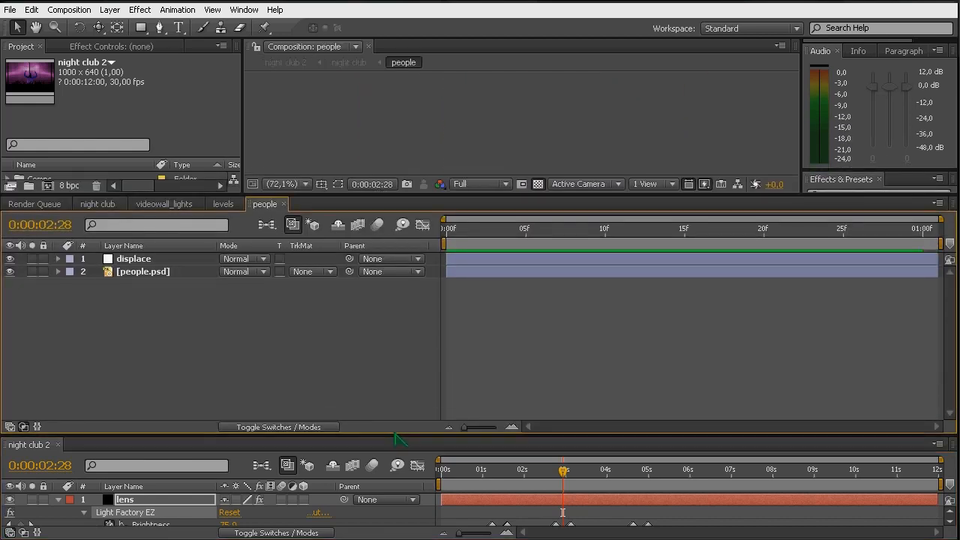
pyautogui.moveTo(392, 435); pyautogui.dragTo(401, 337)
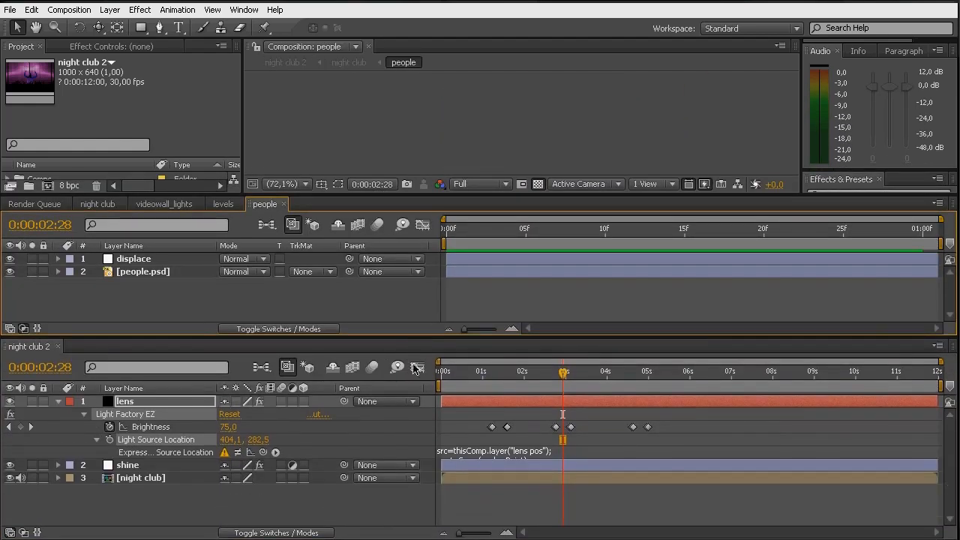
pyautogui.click(461, 455)
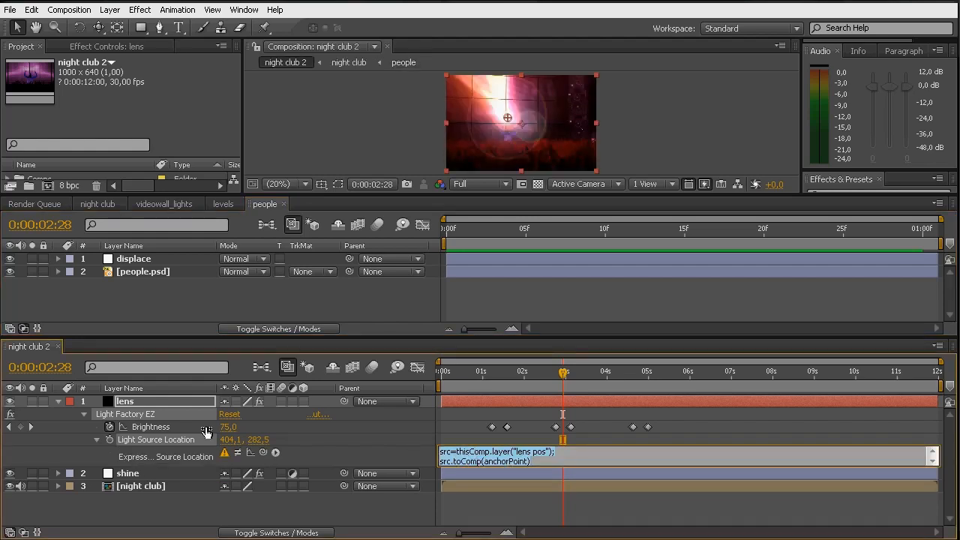
pyautogui.click(101, 205)
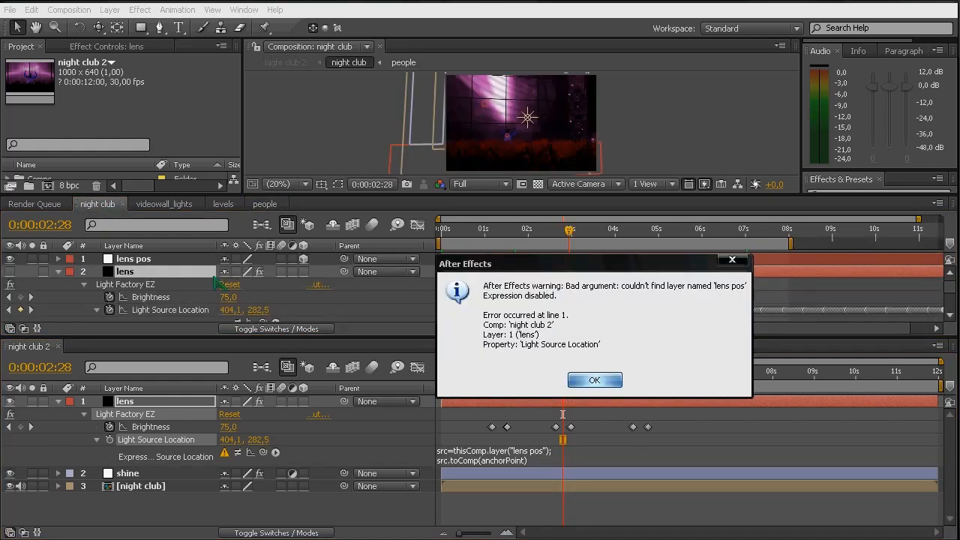
pyautogui.click(593, 381)
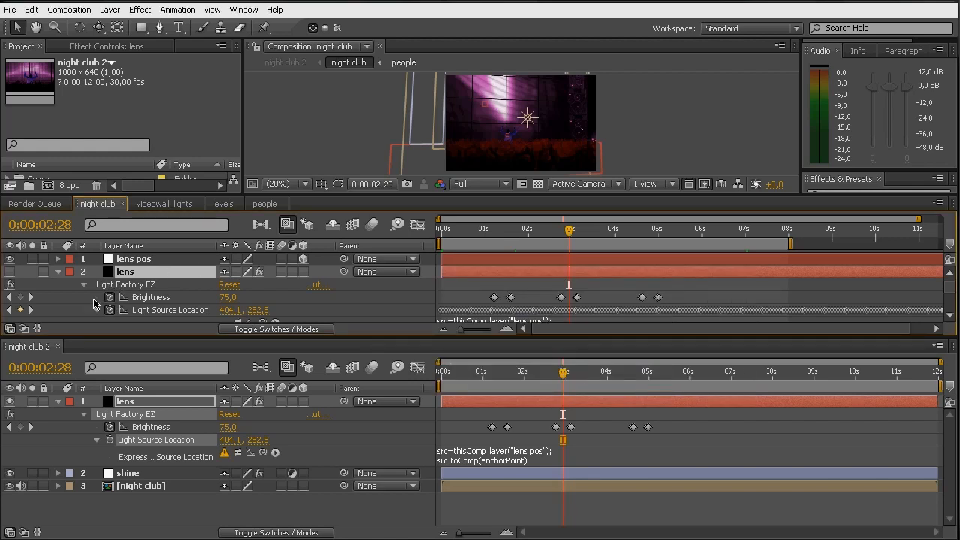
# Step: Replace thisComp.layer("lens pos") in the night club 2 Light Source Location expression with comp("night club").layer("lens pos")
pyautogui.click(482, 457)
pyautogui.click(458, 453)
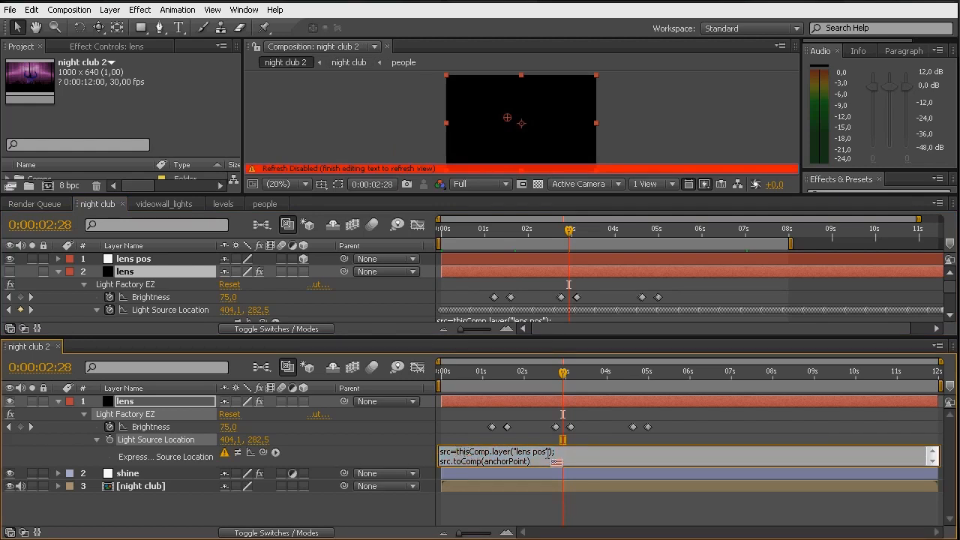
pyautogui.moveTo(457, 453); pyautogui.dragTo(550, 453)
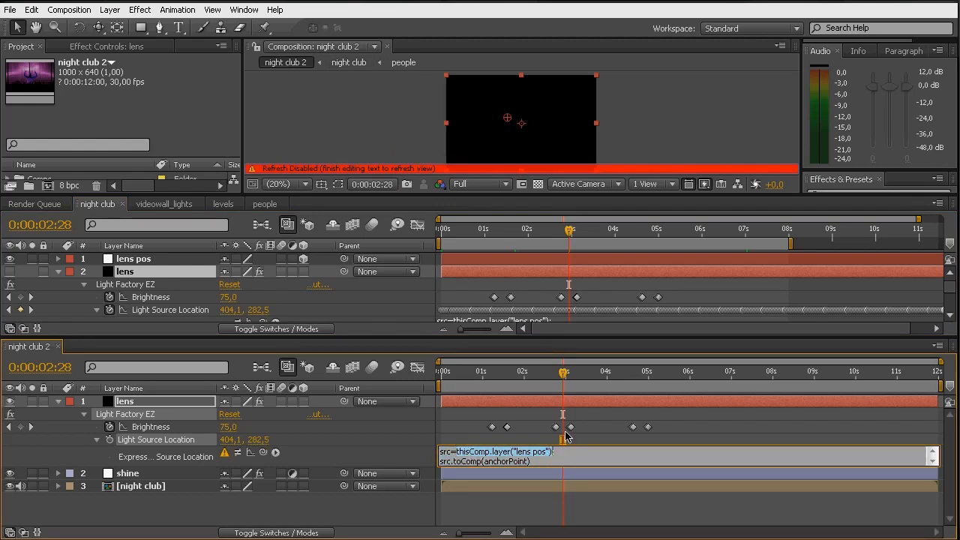
pyautogui.moveTo(263, 452); pyautogui.dragTo(154, 260)
pyautogui.click(376, 450)
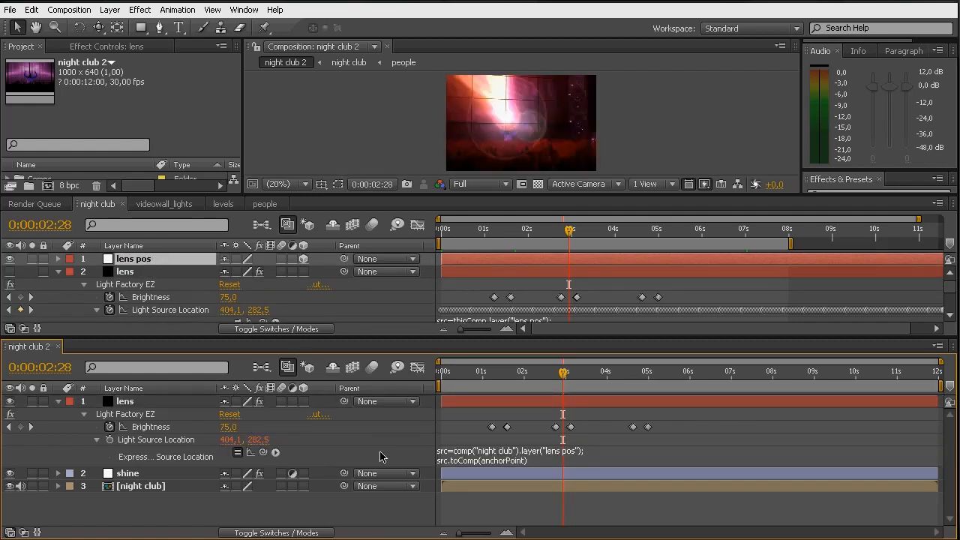
# Step: Dock the night club 2 timeline back among the other compositions and preview its lens flare at 0:00:03:27
pyautogui.moveTo(34, 347); pyautogui.dragTo(315, 216)
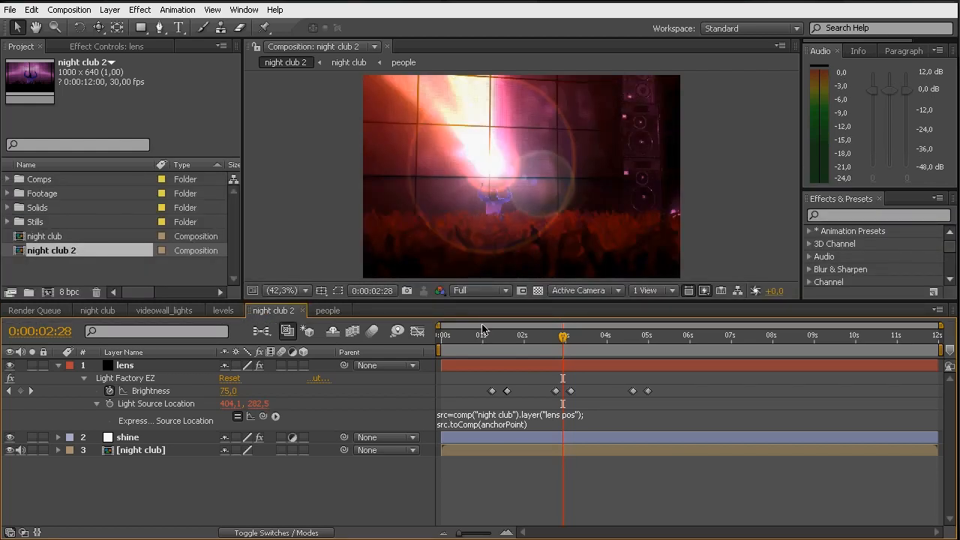
pyautogui.click(100, 310)
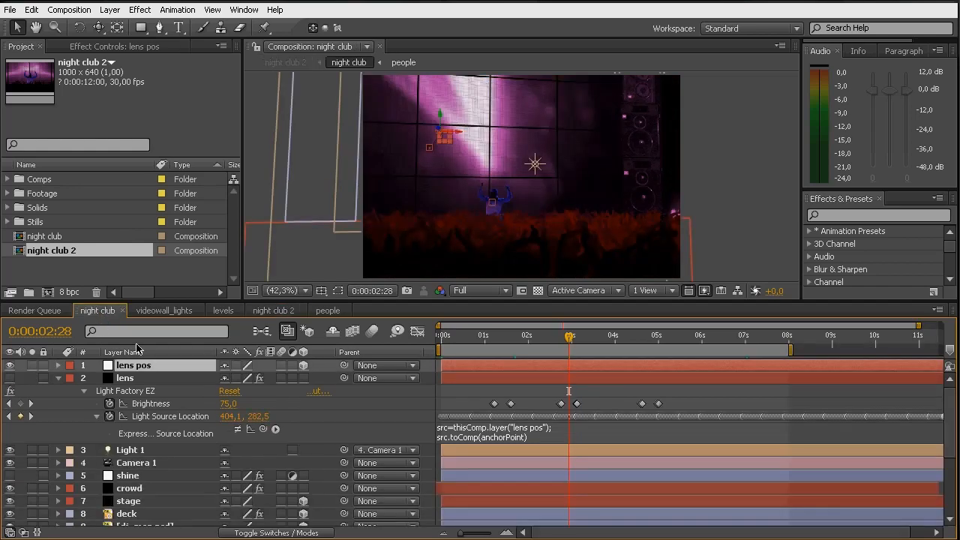
pyautogui.click(282, 312)
pyautogui.moveTo(561, 342); pyautogui.dragTo(602, 342)
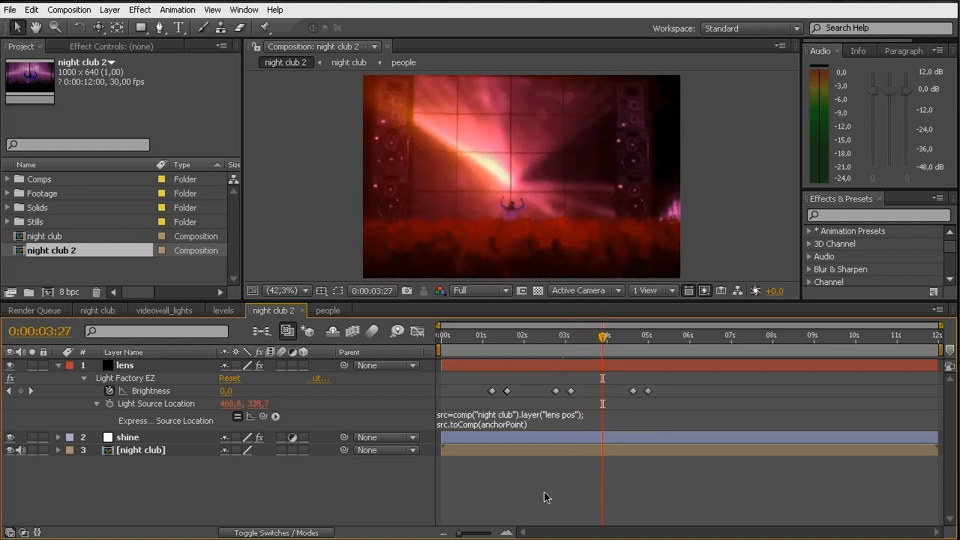
# Step: Save the project, preview night club 2 at 0:00:05:12, and return to the night club composition
pyautogui.click(134, 452)
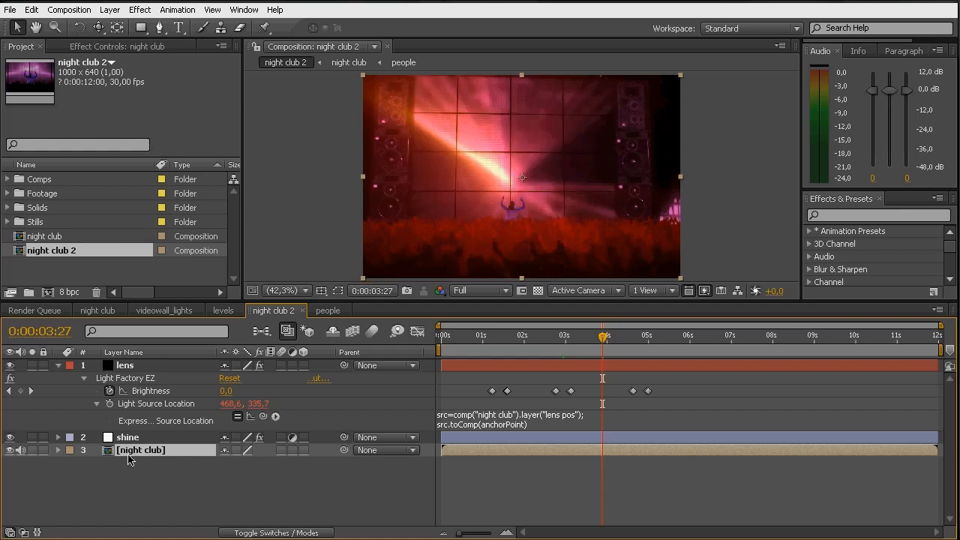
pyautogui.hotkey('ctrl', 's')
pyautogui.moveTo(605, 336); pyautogui.dragTo(665, 351)
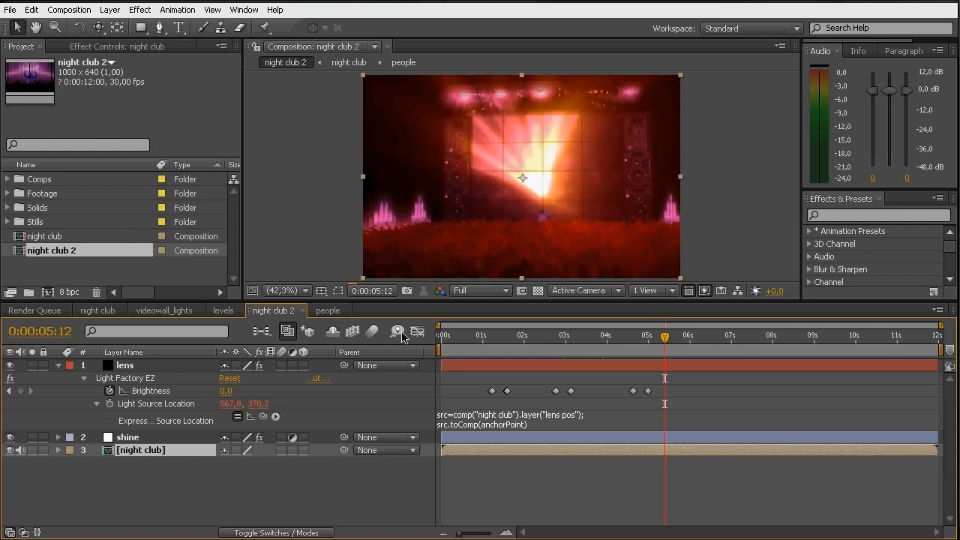
pyautogui.click(98, 310)
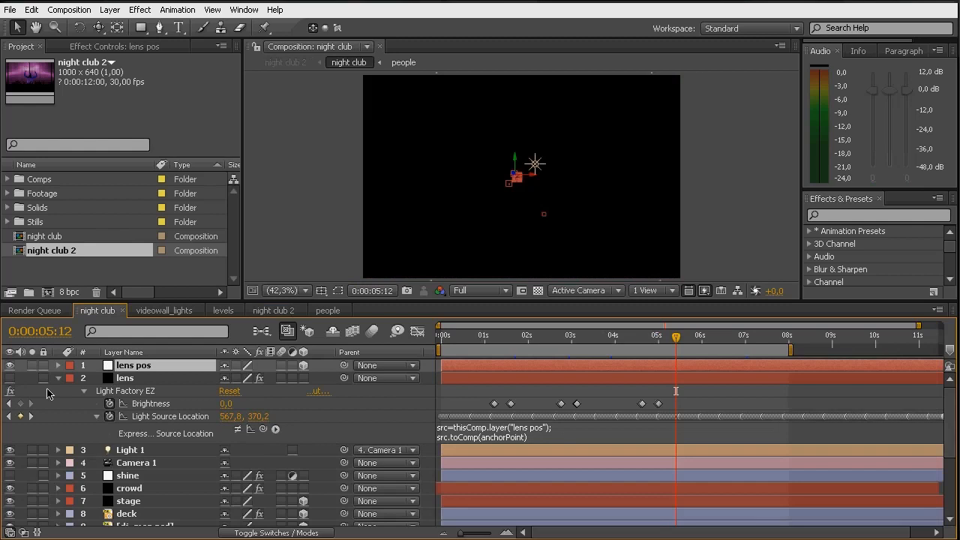
# Step: Collapse the lens layer's properties in both the night club and night club 2 timelines
pyautogui.click(58, 378)
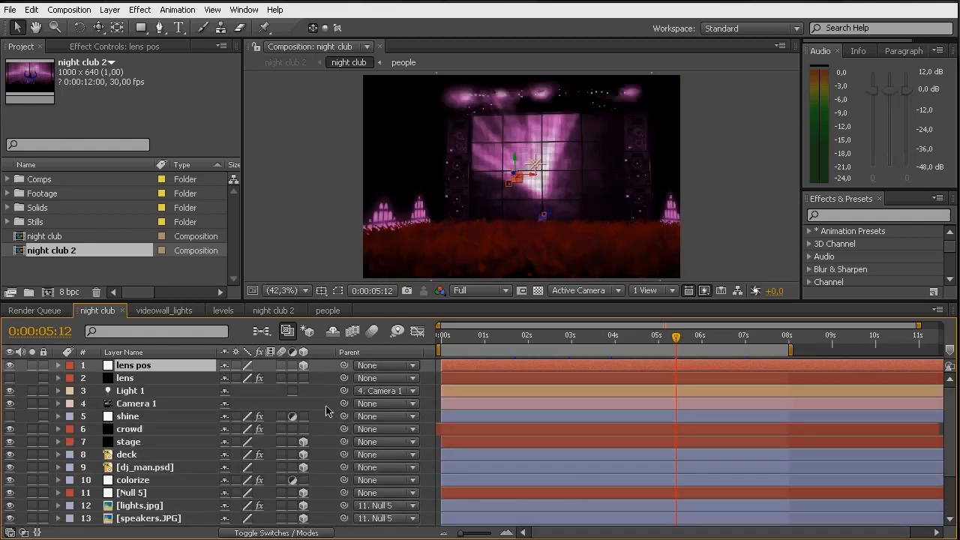
pyautogui.click(285, 310)
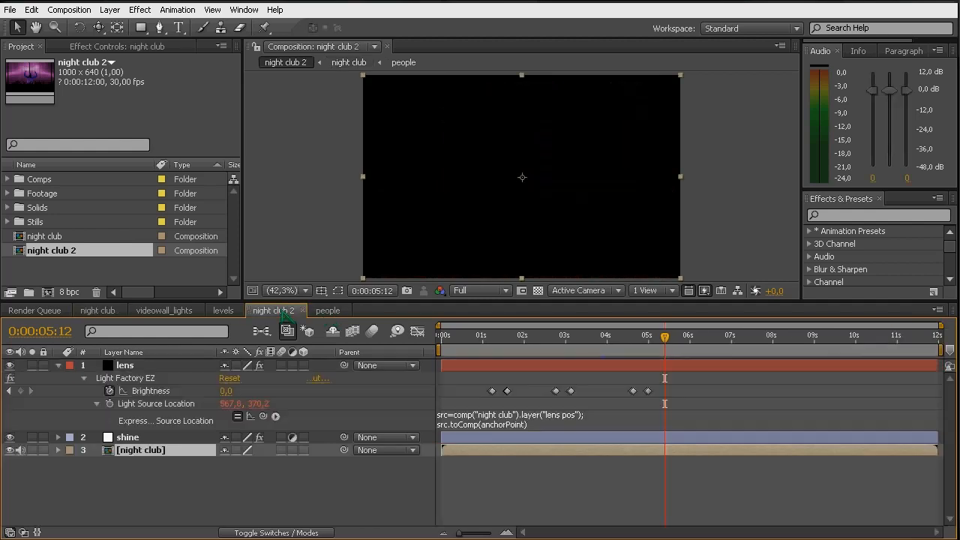
pyautogui.click(58, 366)
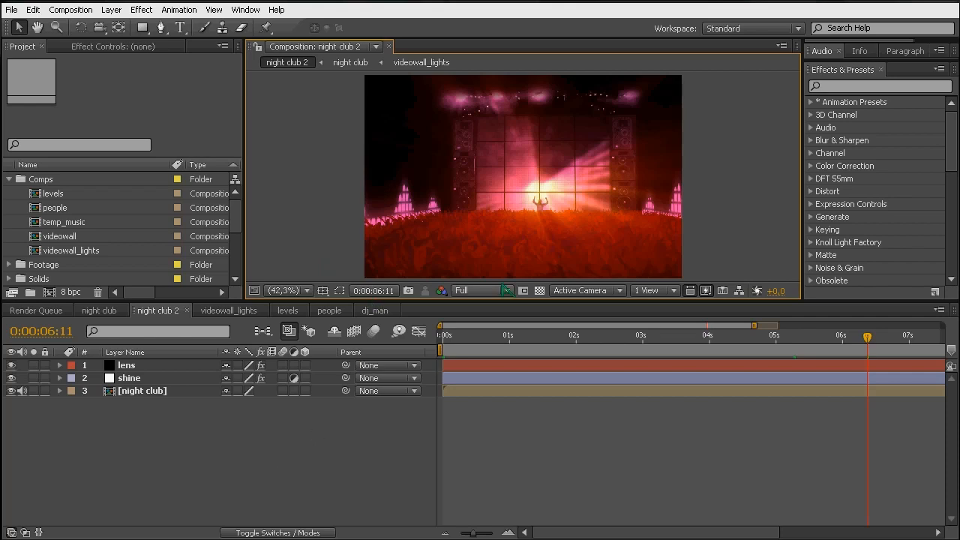
# Step: In the night club composition, pre-compose dj_man.psd as dj_man, leaving all attributes in night club, with the current time at the first frame
pyautogui.click(105, 310)
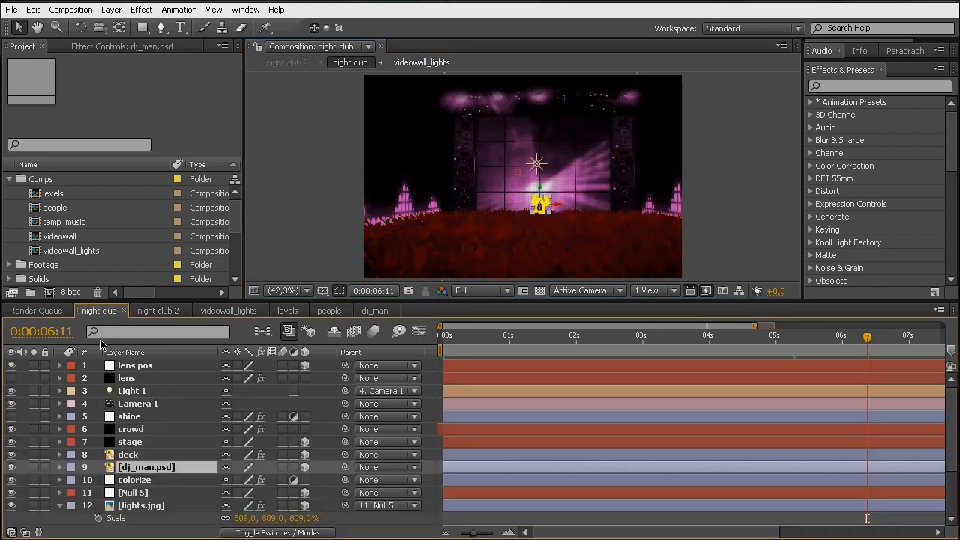
pyautogui.click(446, 350)
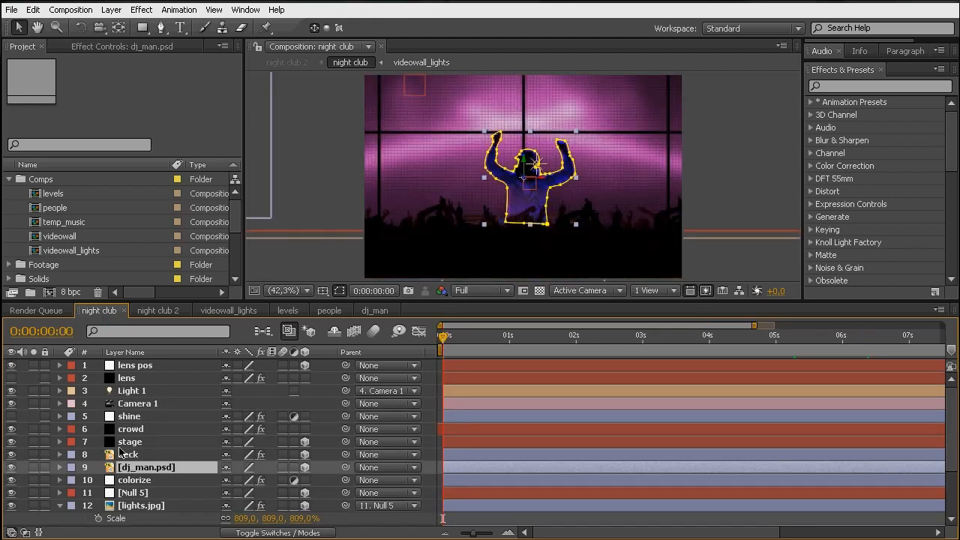
pyautogui.moveTo(244, 301); pyautogui.dragTo(245, 274)
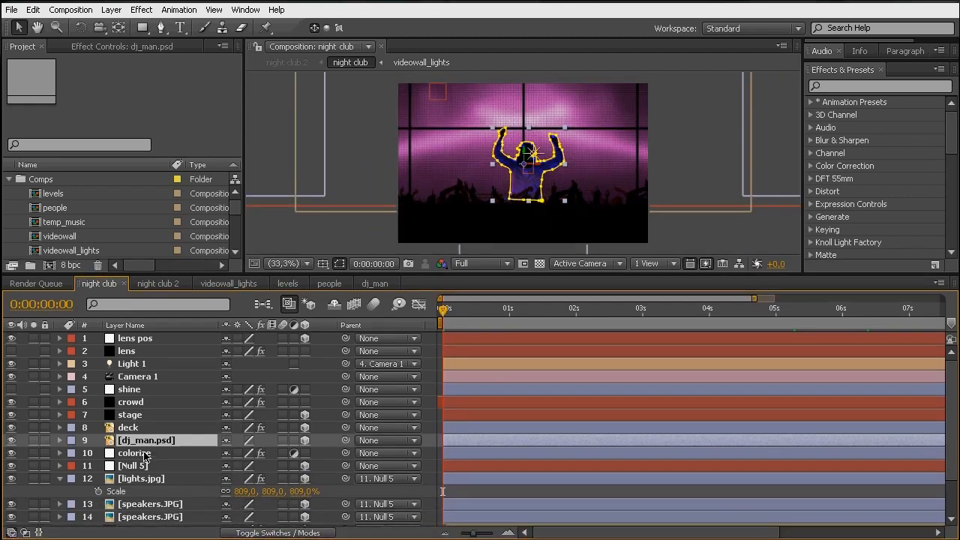
pyautogui.hotkey('ctrl', 'shift', 'c')
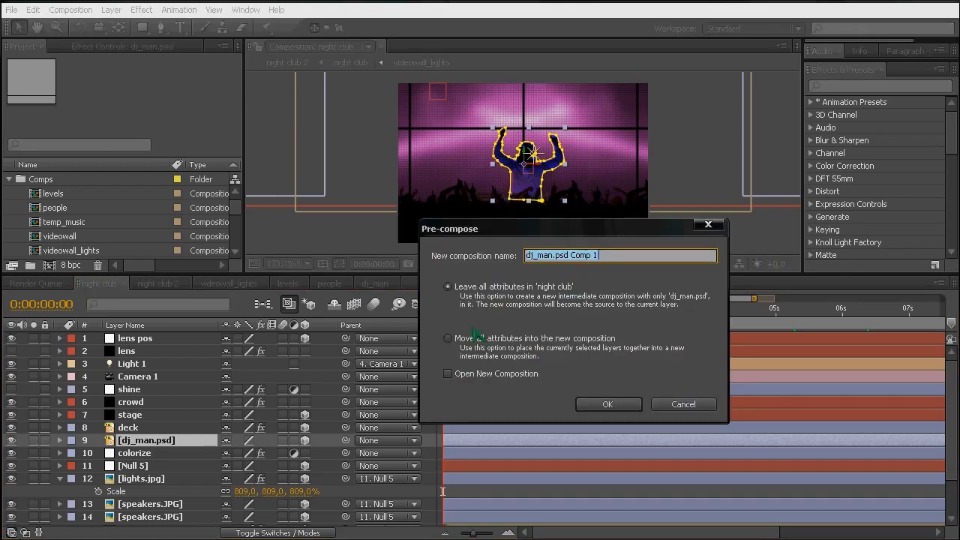
pyautogui.moveTo(552, 256); pyautogui.dragTo(660, 259)
pyautogui.press('BackSpace')
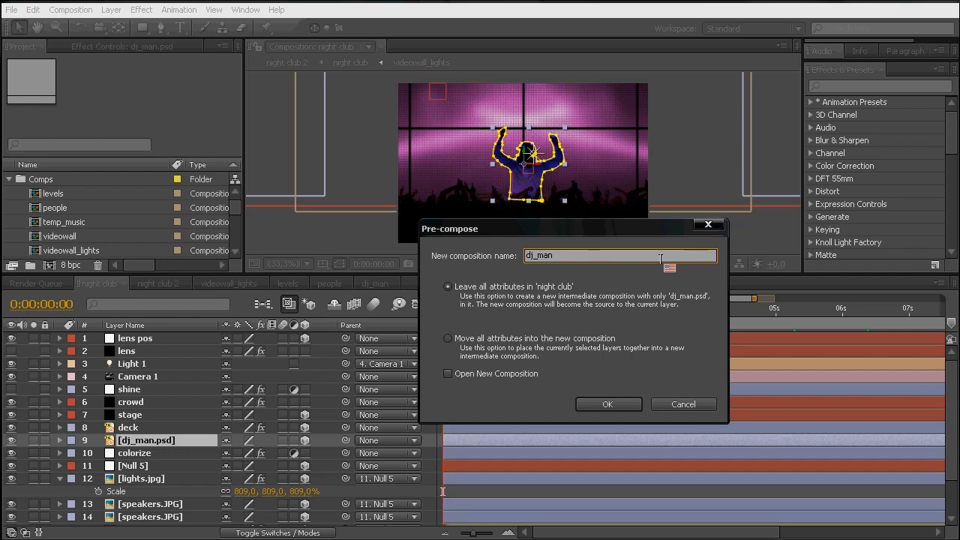
pyautogui.press('Return')
# Step: Cut Mask 1 from the nested dj_man layer in the night club composition
pyautogui.click(134, 452)
pyautogui.click(134, 443)
pyautogui.press('m')
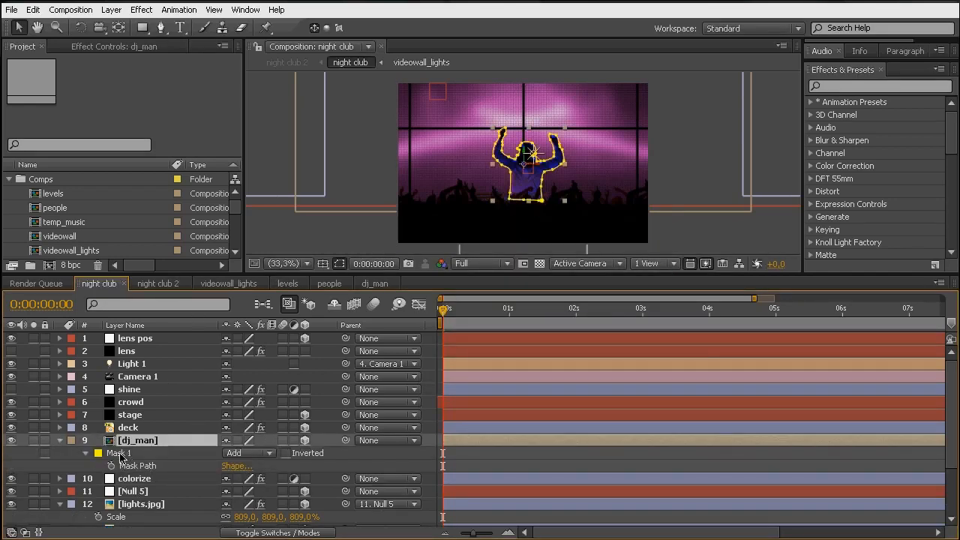
pyautogui.click(124, 457)
pyautogui.press('Delete')
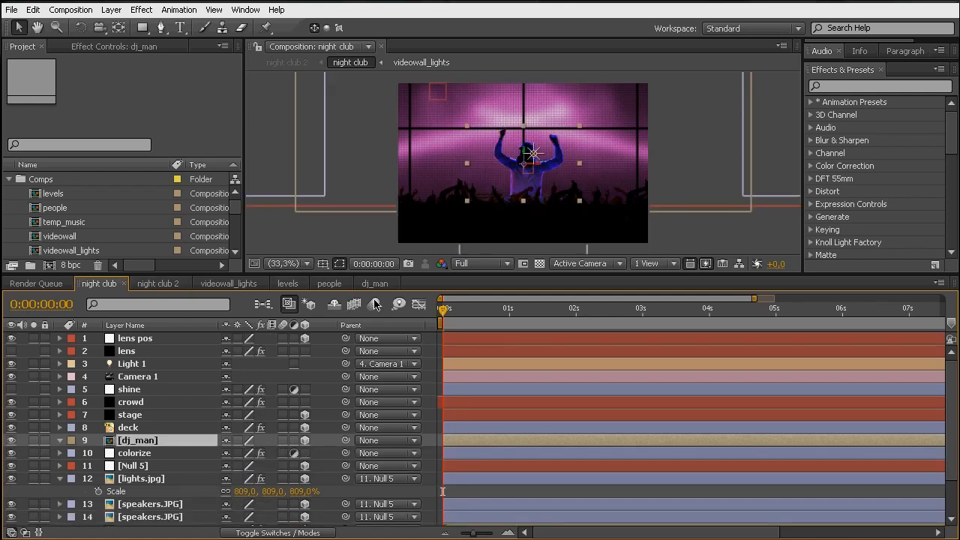
# Step: Paste the mask onto dj_man.psd inside the dj_man composition, enlarge the viewer area and save the project
pyautogui.doubleClick(126, 441)
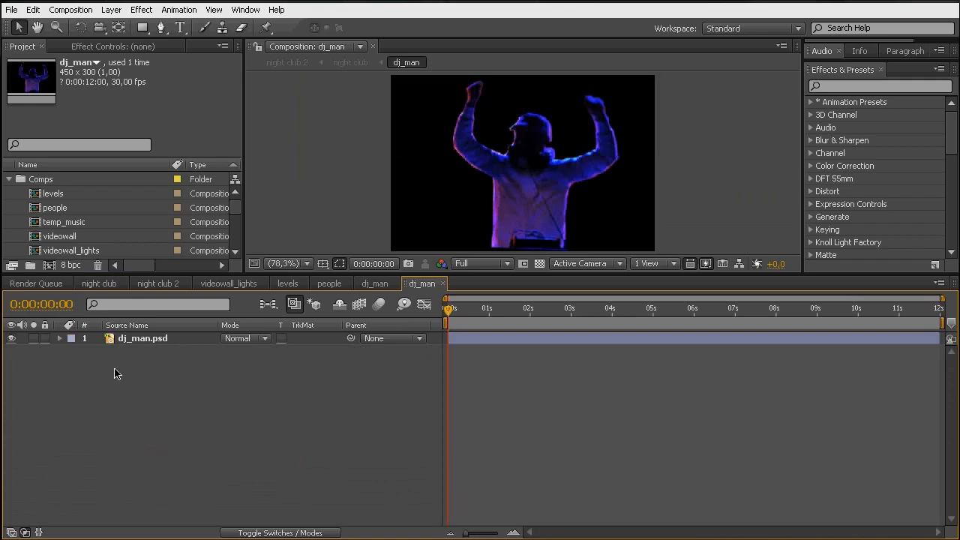
pyautogui.click(135, 341)
pyautogui.hotkey('ctrl', 'v')
pyautogui.click(292, 407)
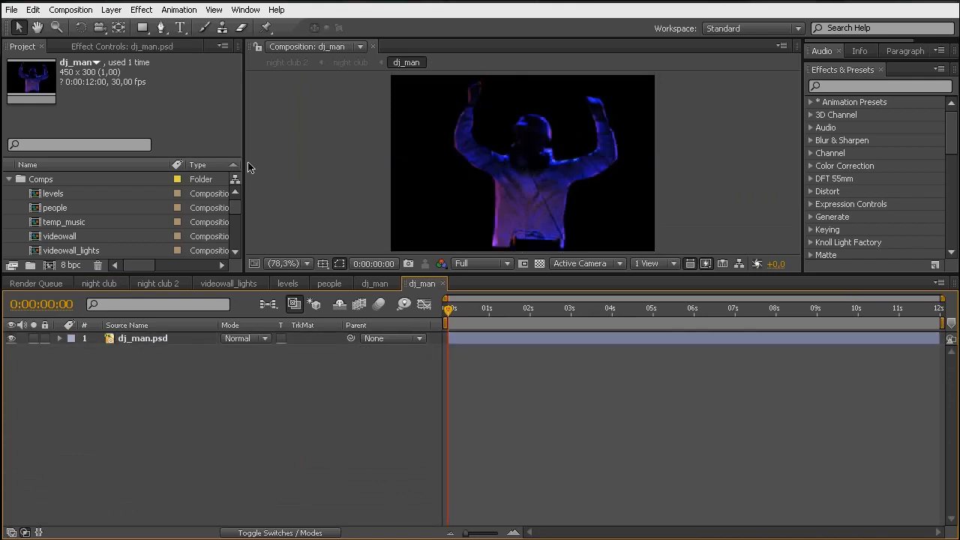
pyautogui.click(137, 341)
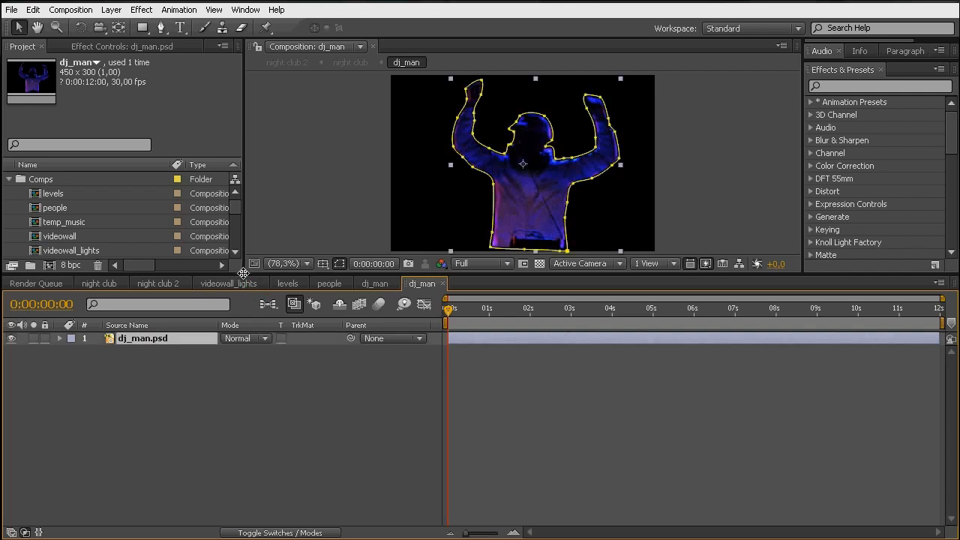
pyautogui.moveTo(242, 271); pyautogui.dragTo(241, 348)
pyautogui.hotkey('ctrl', 's')
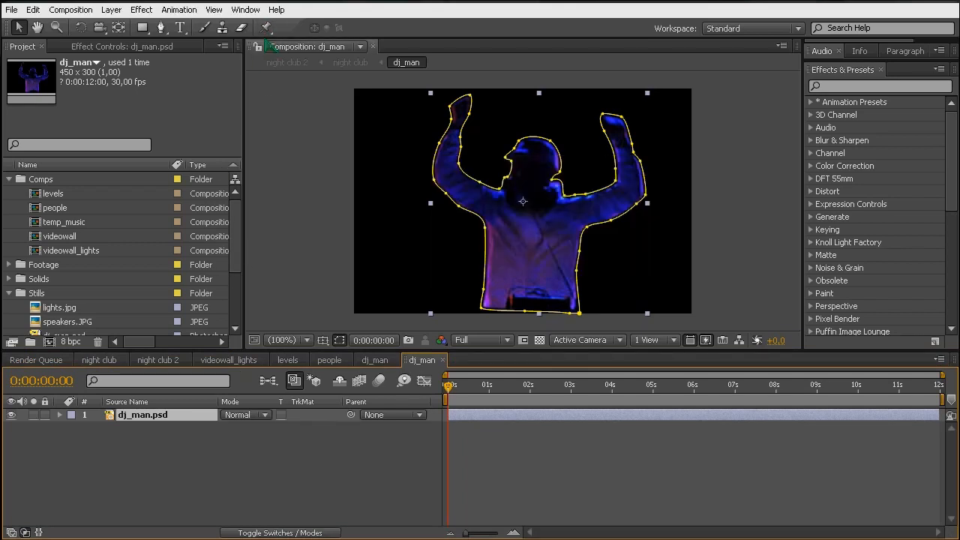
# Step: With the Puppet Pin tool, place ten pins on the DJ's hands, elbows, shoulders, head, neck, chest and waist
pyautogui.click(323, 340)
pyautogui.click(265, 28)
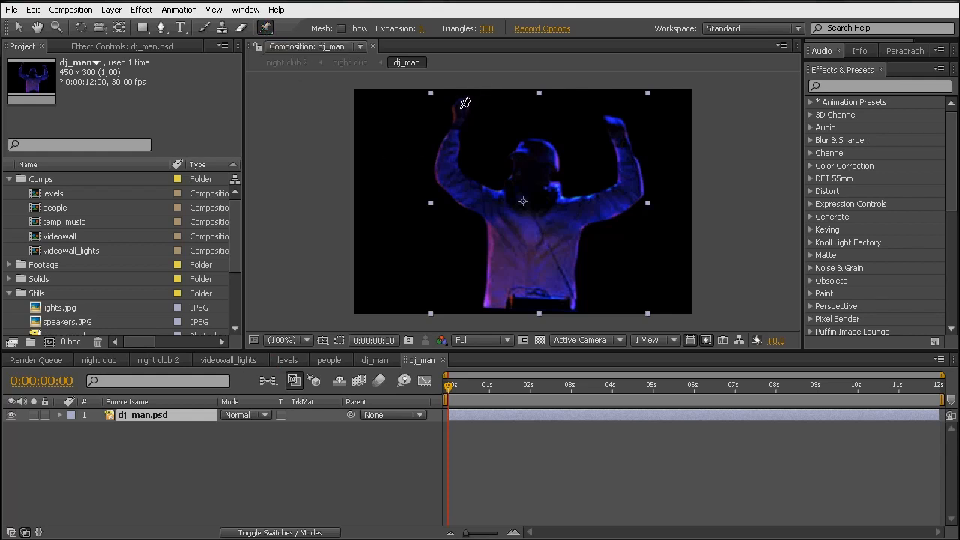
pyautogui.click(460, 107)
pyautogui.click(450, 175)
pyautogui.click(488, 204)
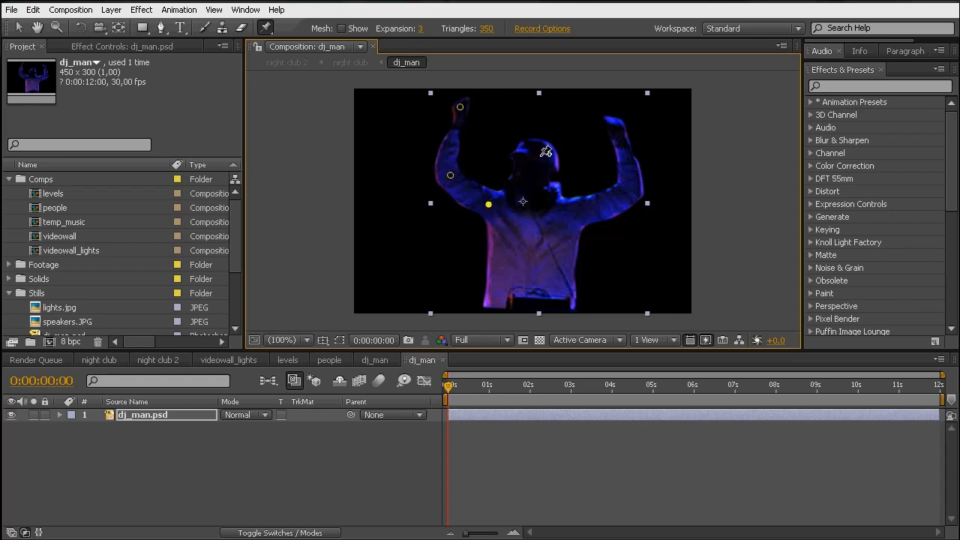
pyautogui.click(535, 155)
pyautogui.click(533, 209)
pyautogui.click(578, 214)
pyautogui.click(630, 192)
pyautogui.click(614, 127)
pyautogui.click(532, 249)
pyautogui.click(527, 306)
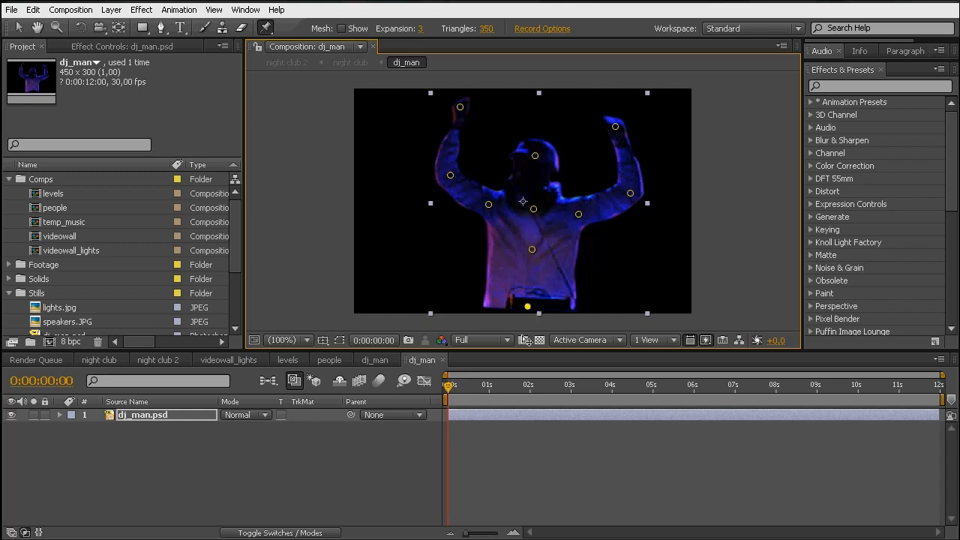
# Step: Show the puppet pin position keyframes of dj_man.psd, review them and collapse the layer again
pyautogui.click(179, 424)
pyautogui.press('u')
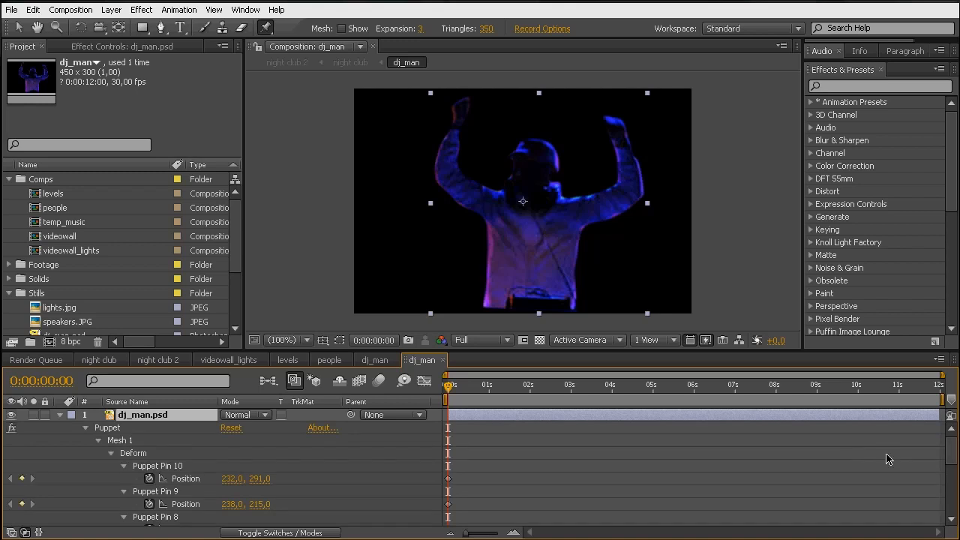
pyautogui.moveTo(951, 448)
pyautogui.mouseDown()
pyautogui.moveTo(952, 513)
pyautogui.moveTo(950, 446)
pyautogui.mouseUp()
pyautogui.click(61, 414)
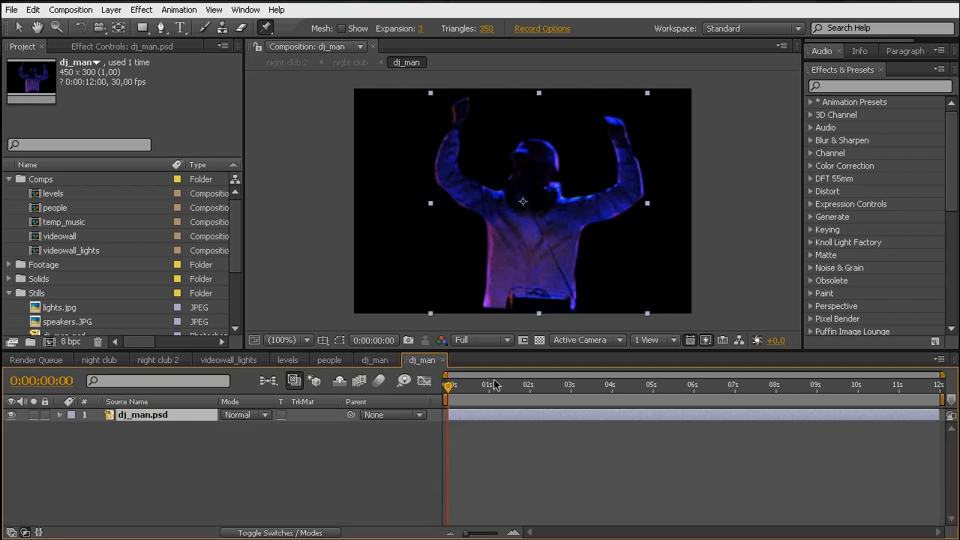
# Step: At 0:00:00:05, bend the DJ's left-side arm inward by moving its hand, elbow and shoulder pins, and shift the head pin slightly
pyautogui.press('=')
pyautogui.press('=')
pyautogui.press('=')
pyautogui.moveTo(472, 397); pyautogui.dragTo(502, 397)
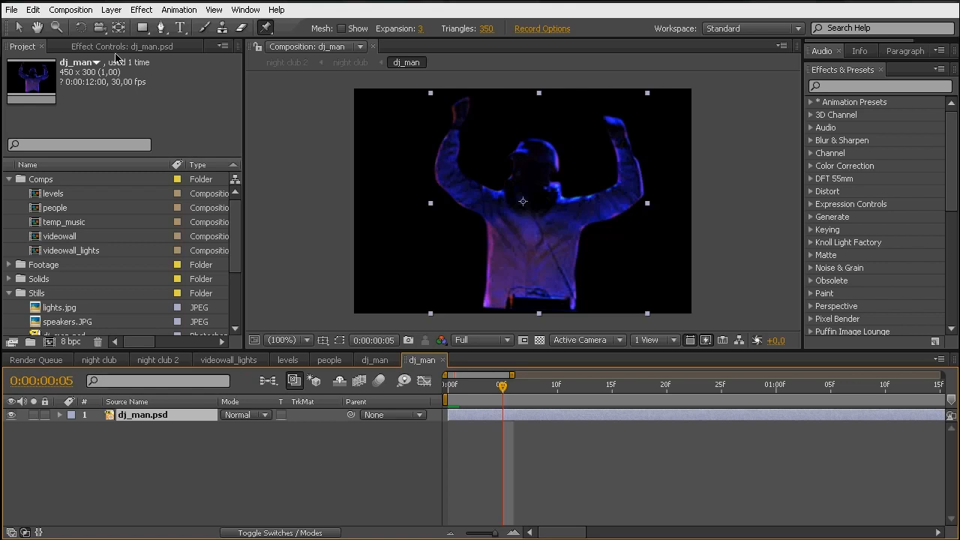
pyautogui.click(120, 46)
pyautogui.click(47, 75)
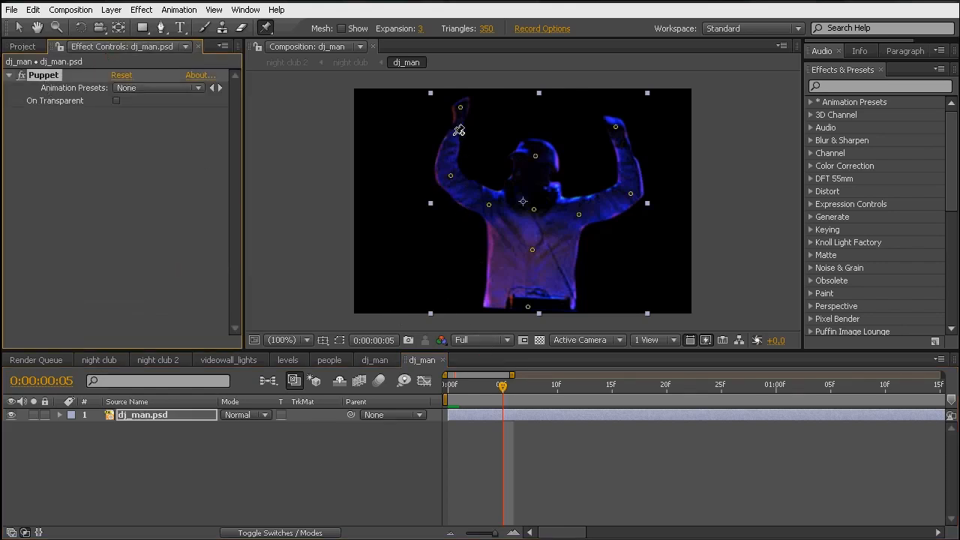
pyautogui.moveTo(461, 108); pyautogui.dragTo(488, 110)
pyautogui.moveTo(452, 175); pyautogui.dragTo(457, 176)
pyautogui.moveTo(488, 204); pyautogui.dragTo(481, 210)
pyautogui.moveTo(538, 157); pyautogui.dragTo(541, 157)
pyautogui.click(484, 212)
pyautogui.moveTo(485, 214); pyautogui.dragTo(489, 212)
# Step: At 0:00:00:05, lower the waist pin, shift the chest pin, and adjust the right-side shoulder, elbow and hand pins so the hand swings outward
pyautogui.click(529, 309)
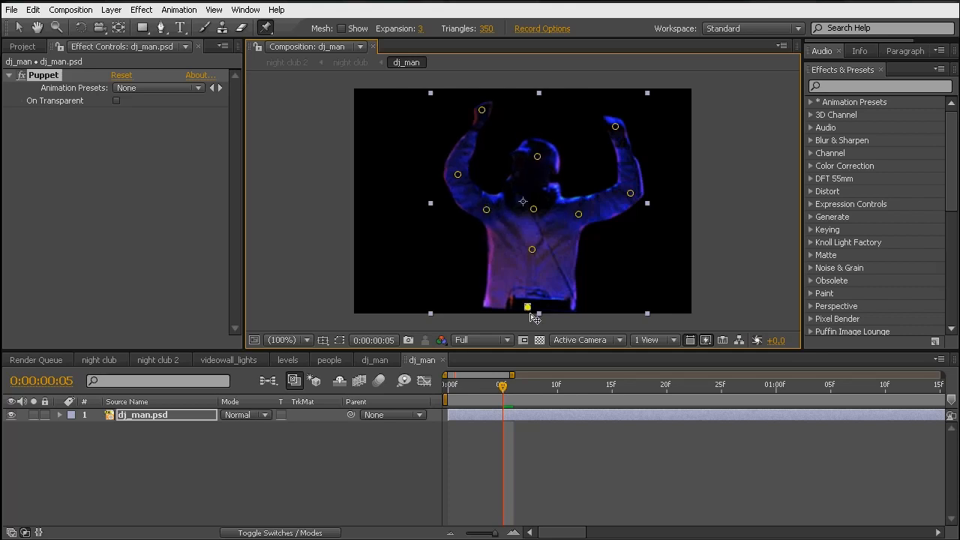
pyautogui.moveTo(530, 314); pyautogui.dragTo(531, 316)
pyautogui.moveTo(532, 250); pyautogui.dragTo(525, 254)
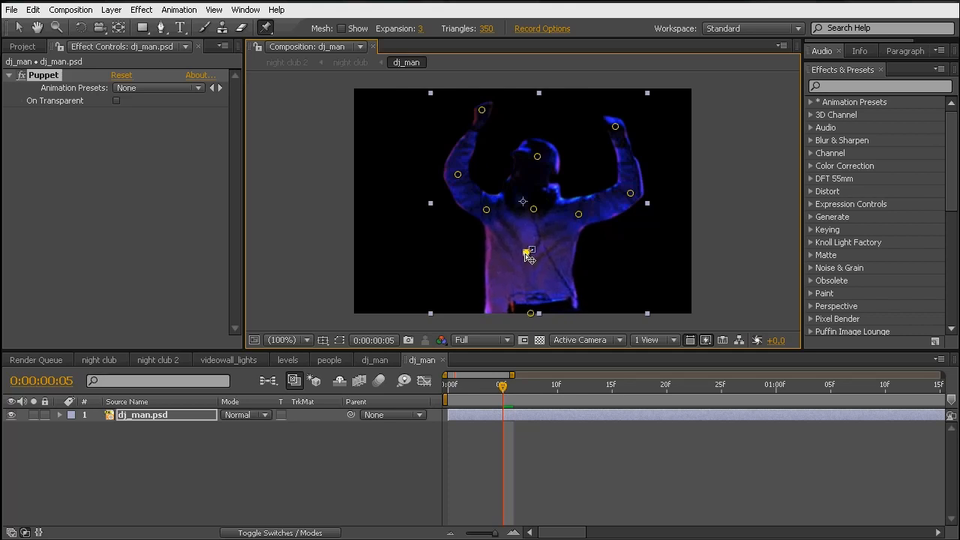
pyautogui.click(578, 215)
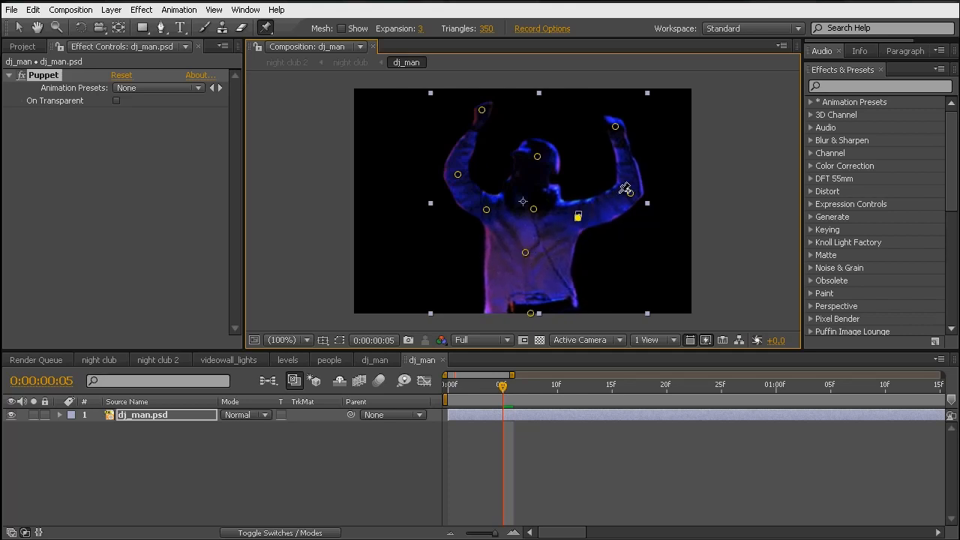
pyautogui.moveTo(629, 193); pyautogui.dragTo(628, 196)
pyautogui.moveTo(616, 129); pyautogui.dragTo(634, 128)
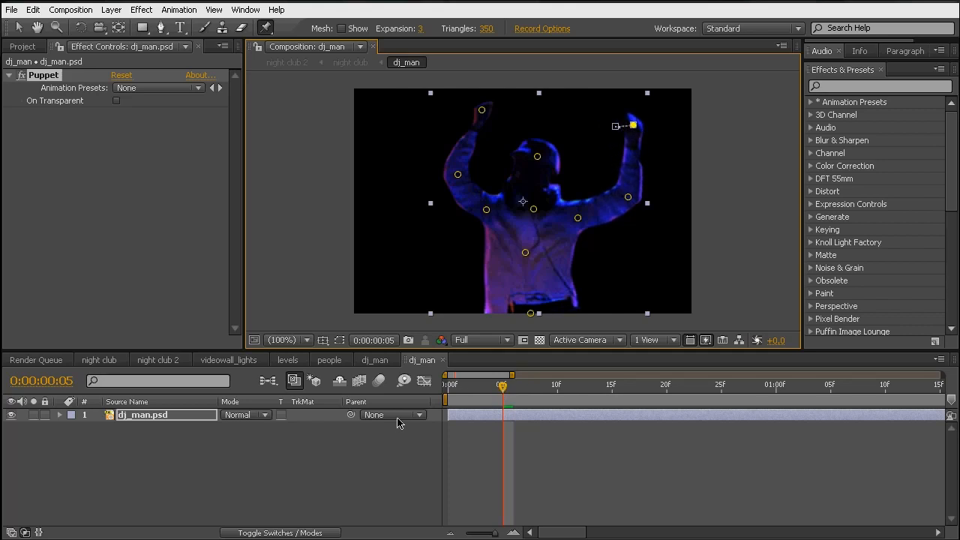
# Step: Move the current time to 0:00:00:10 and reveal the puppet pin keyframes of dj_man.psd
pyautogui.moveTo(480, 385); pyautogui.dragTo(563, 409)
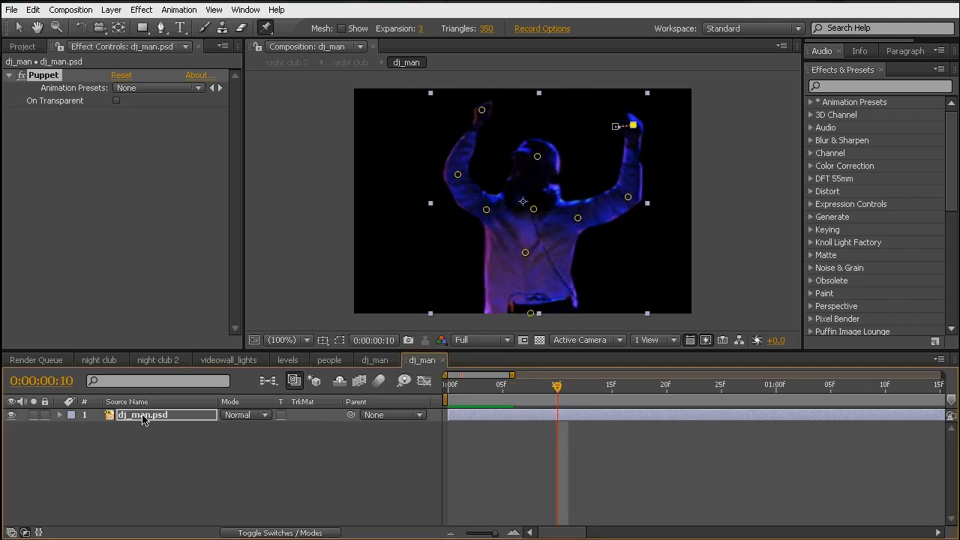
pyautogui.click(144, 416)
pyautogui.press('u')
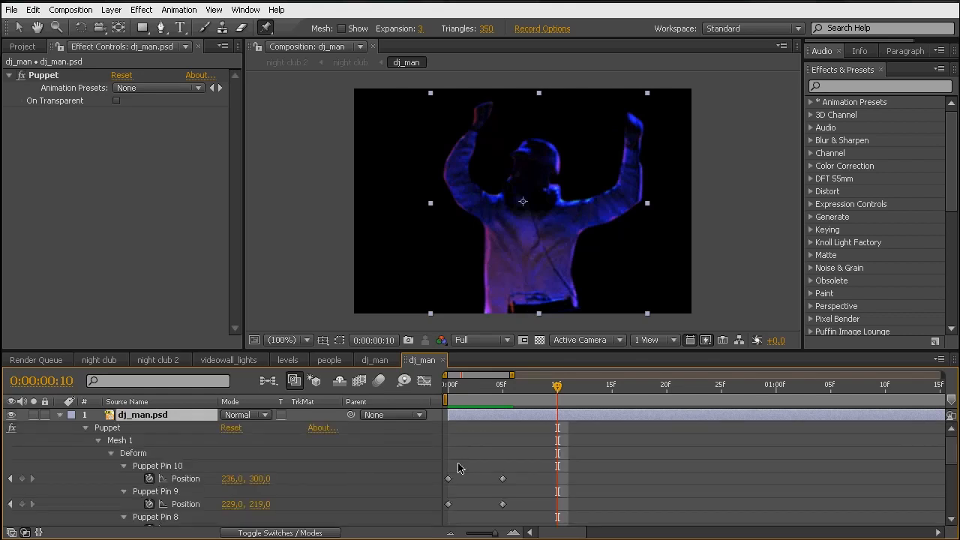
pyautogui.click(467, 462)
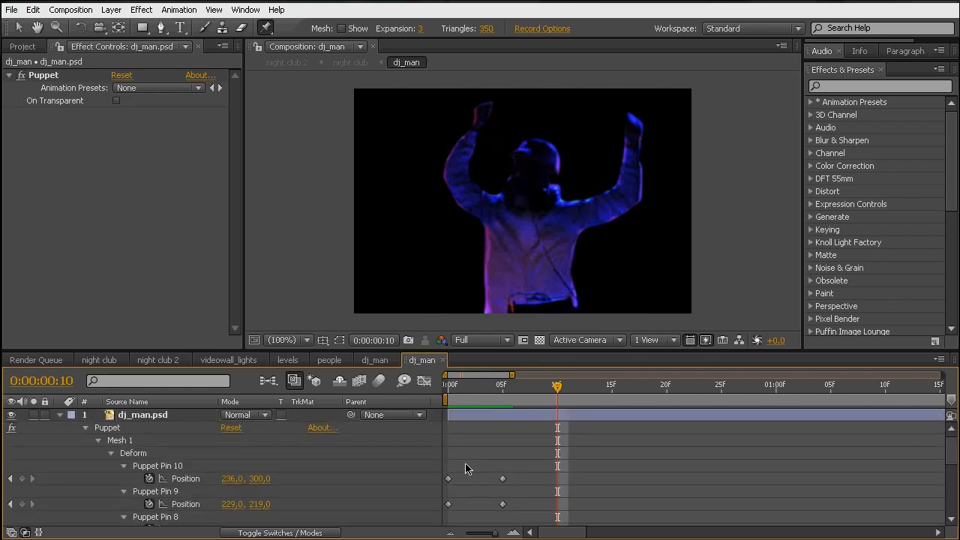
# Step: At the first frame, swing the DJ's left-side arm outward by moving its hand and elbow pins
pyautogui.click(452, 392)
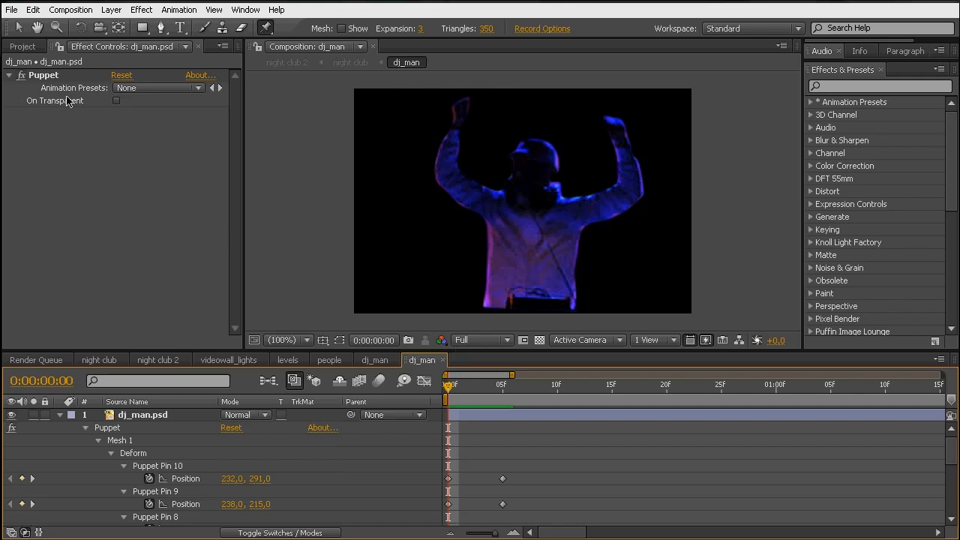
pyautogui.click(50, 78)
pyautogui.click(464, 110)
pyautogui.moveTo(465, 110); pyautogui.dragTo(446, 104)
pyautogui.moveTo(450, 175); pyautogui.dragTo(447, 180)
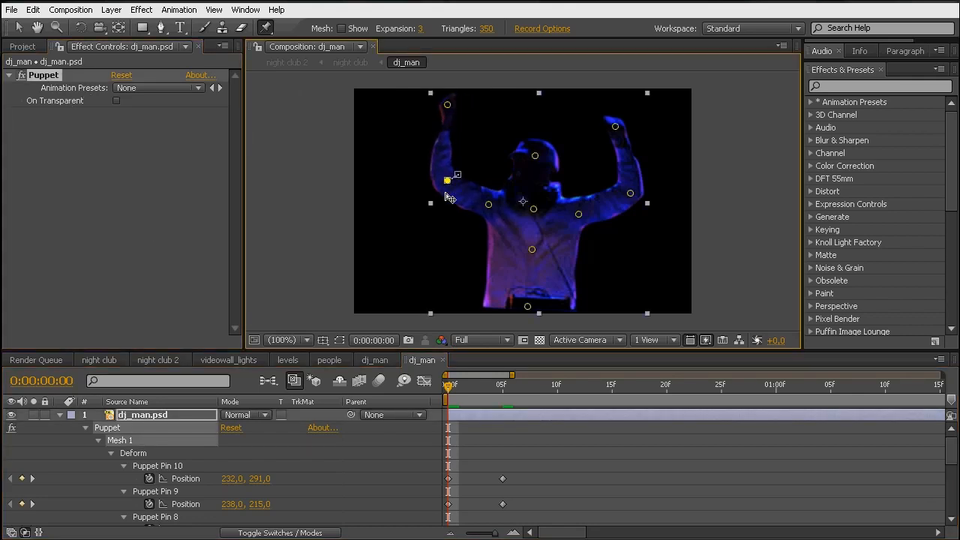
# Step: Copy all puppet pin keyframes from the first frame, paste them at 0:00:00:10, return to the start and save the project
pyautogui.moveTo(446, 465); pyautogui.dragTo(468, 527)
pyautogui.click(556, 403)
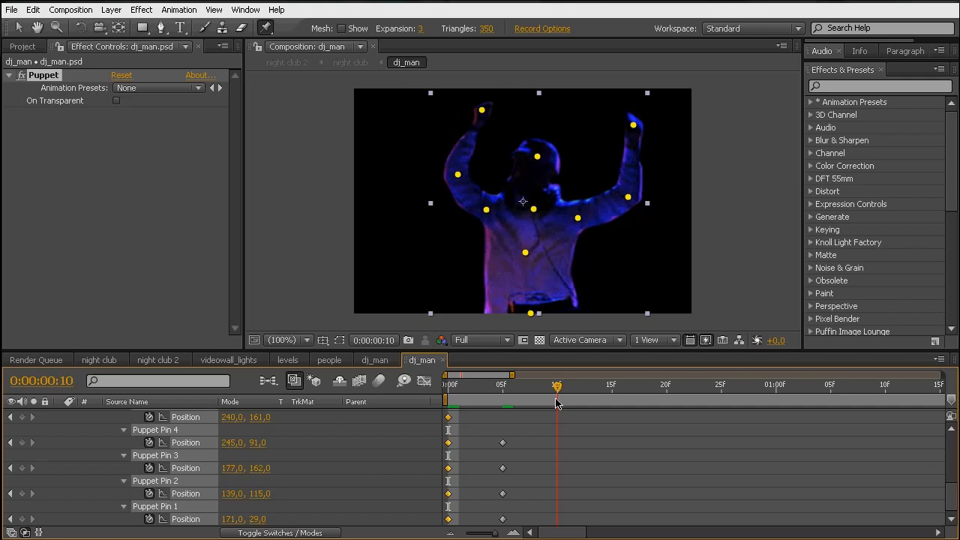
pyautogui.hotkey('ctrl', 'v')
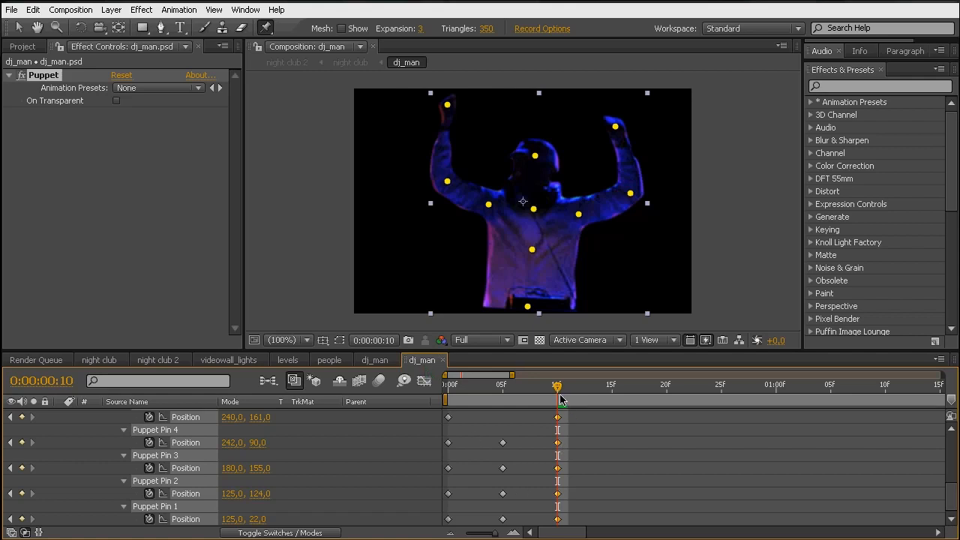
pyautogui.moveTo(555, 389); pyautogui.dragTo(448, 389)
pyautogui.hotkey('ctrl', 's')
pyautogui.press('F2')
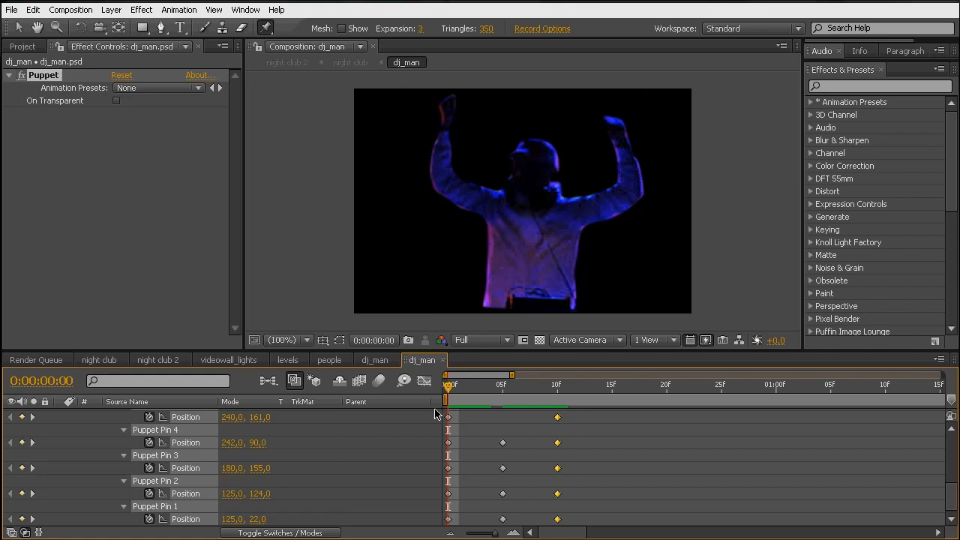
# Step: Preview the DJ's puppet pin animation from the start of the dj_man composition
pyautogui.press('space')
pyautogui.click(449, 389)
pyautogui.press('space')
pyautogui.press('space')
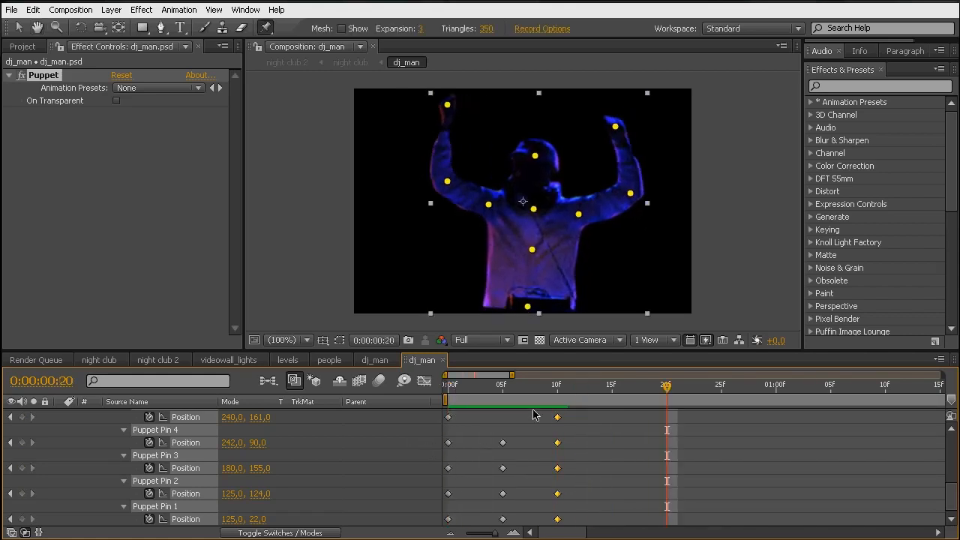
pyautogui.press('space')
pyautogui.press('space')
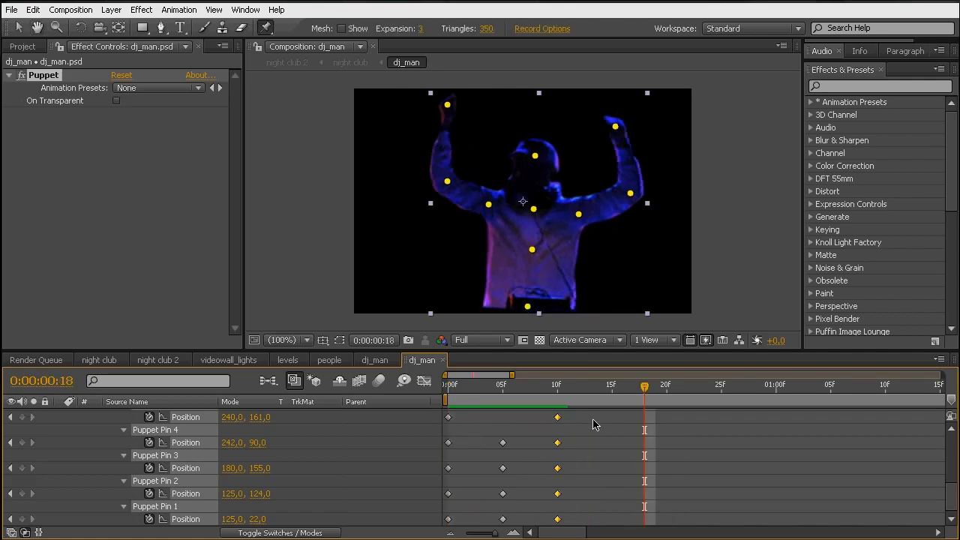
# Step: Select all of the DJ's puppet pin keyframes and stretch them proportionally so the last ones land at 0:00:00:15
pyautogui.moveTo(577, 416); pyautogui.dragTo(440, 526)
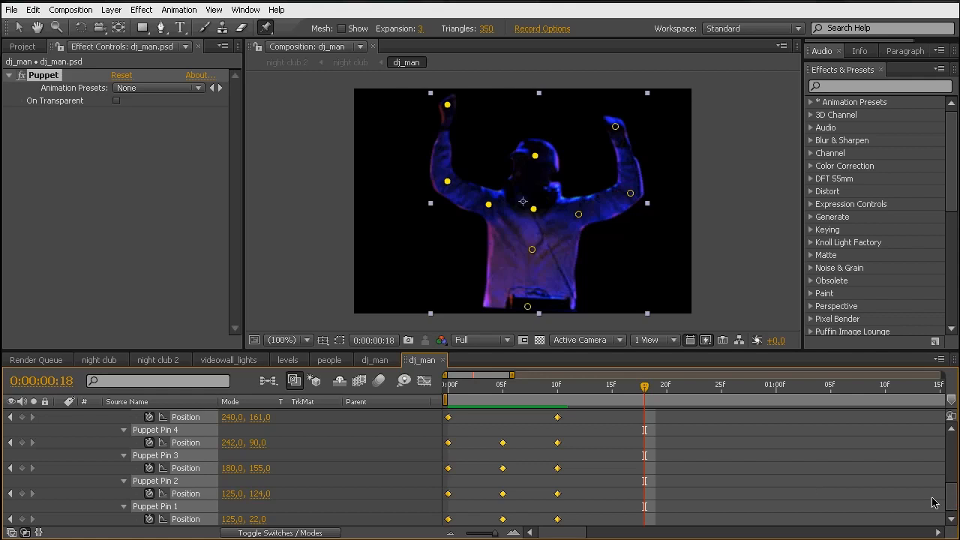
pyautogui.moveTo(952, 494); pyautogui.dragTo(951, 442)
pyautogui.moveTo(594, 460); pyautogui.dragTo(446, 525)
pyautogui.moveTo(557, 420); pyautogui.dragTo(611, 428)
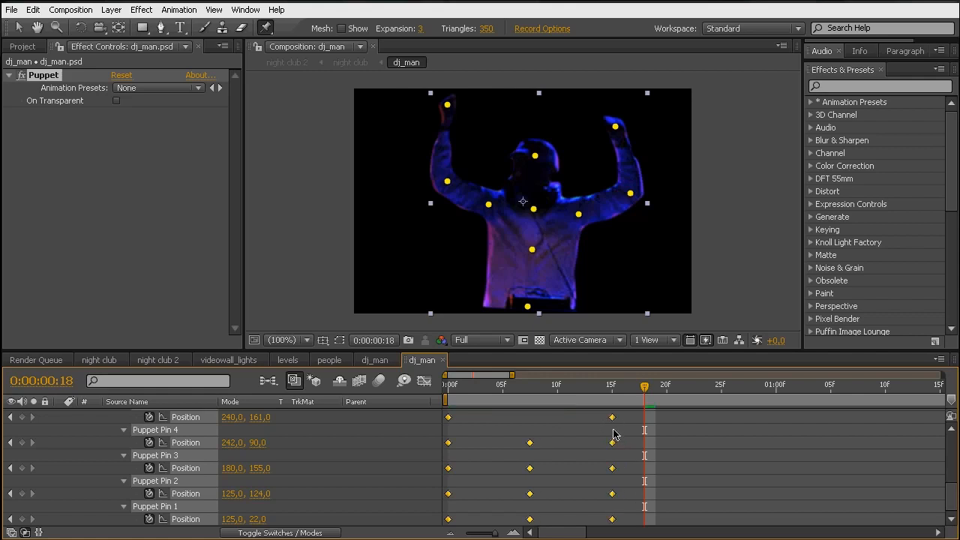
# Step: End the work area at 0:00:00:15, preview the slower arm animation and collapse the dj_man.psd layer's properties
pyautogui.click(612, 386)
pyautogui.press('n')
pyautogui.press('KP_0')
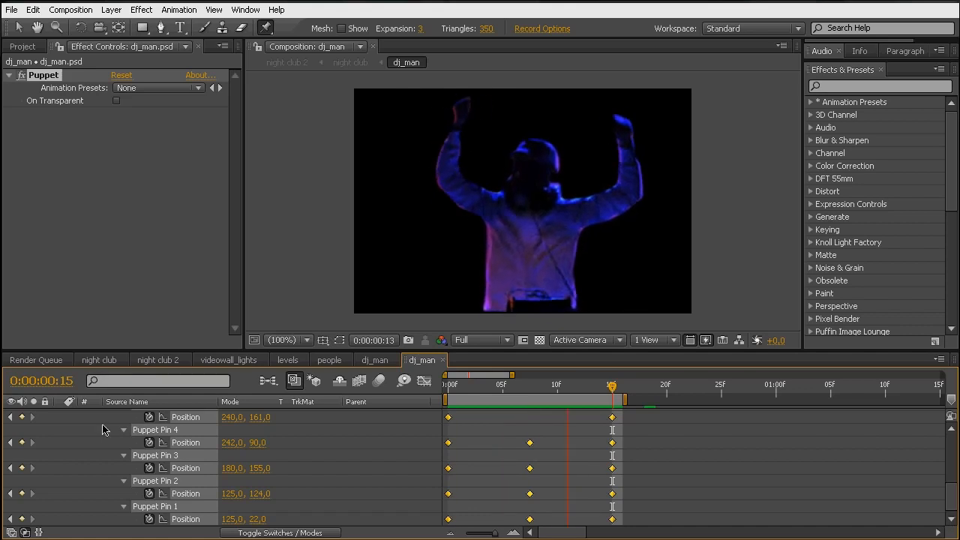
pyautogui.press('space')
pyautogui.press('space')
pyautogui.moveTo(80, 427); pyautogui.dragTo(83, 463)
pyautogui.click(60, 415)
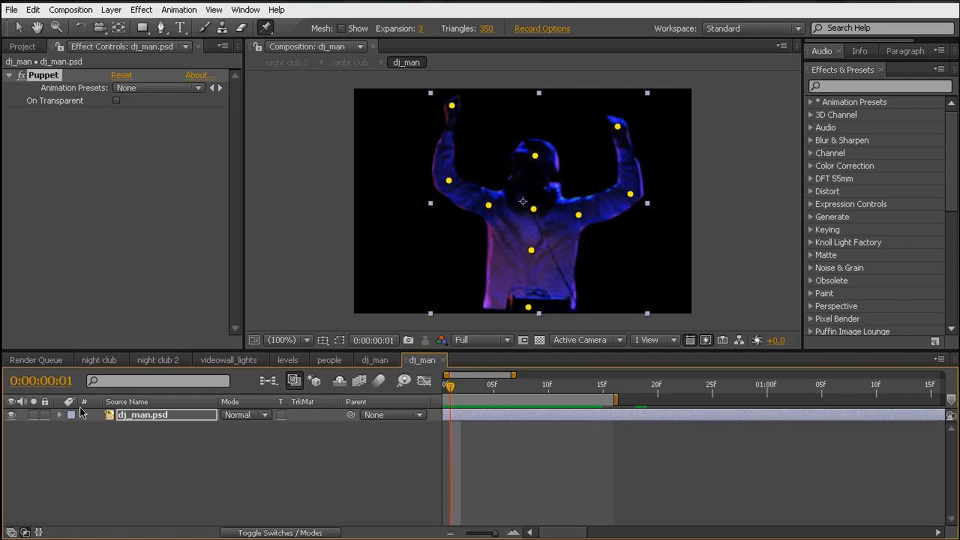
# Step: Move the current time to 0:00:00:15 and solo the dj_man layer in the night club composition
pyautogui.click(104, 363)
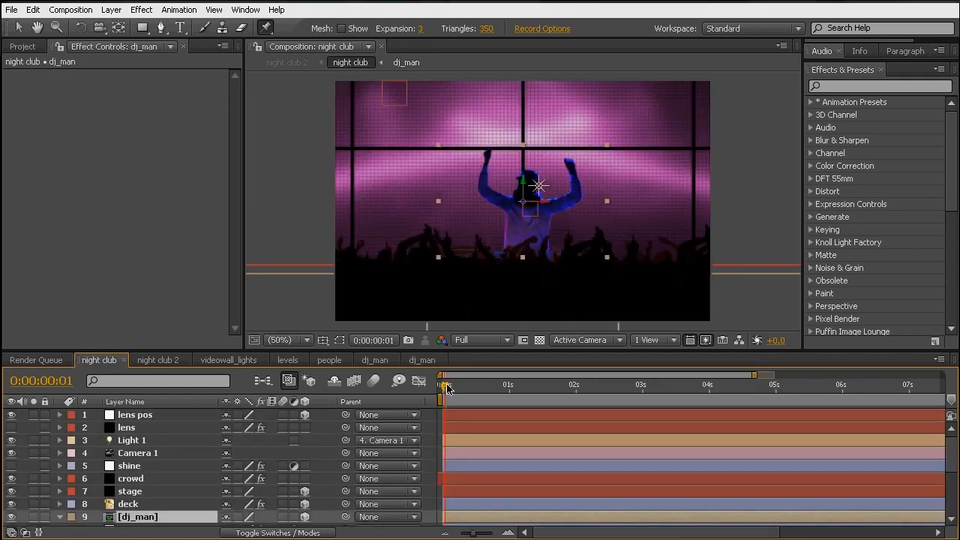
pyautogui.click(422, 360)
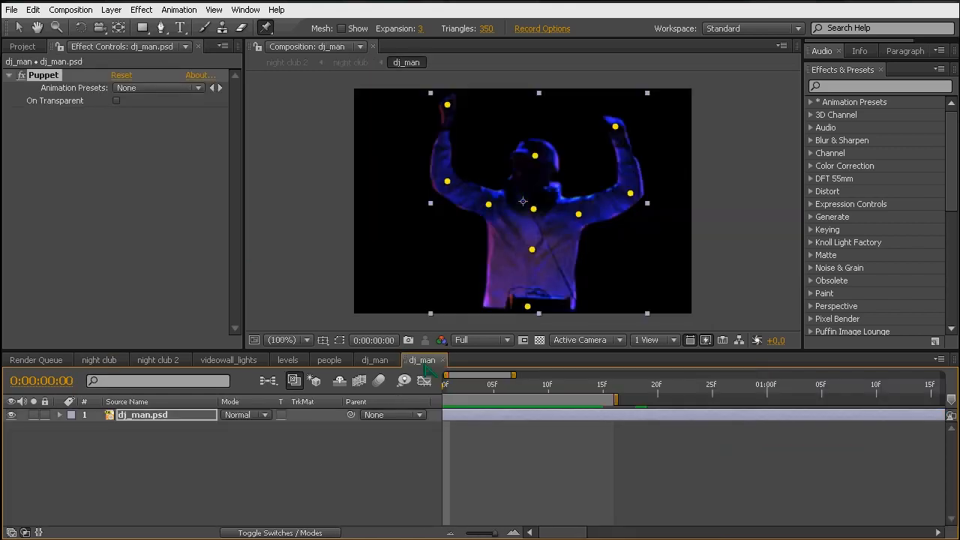
pyautogui.click(608, 390)
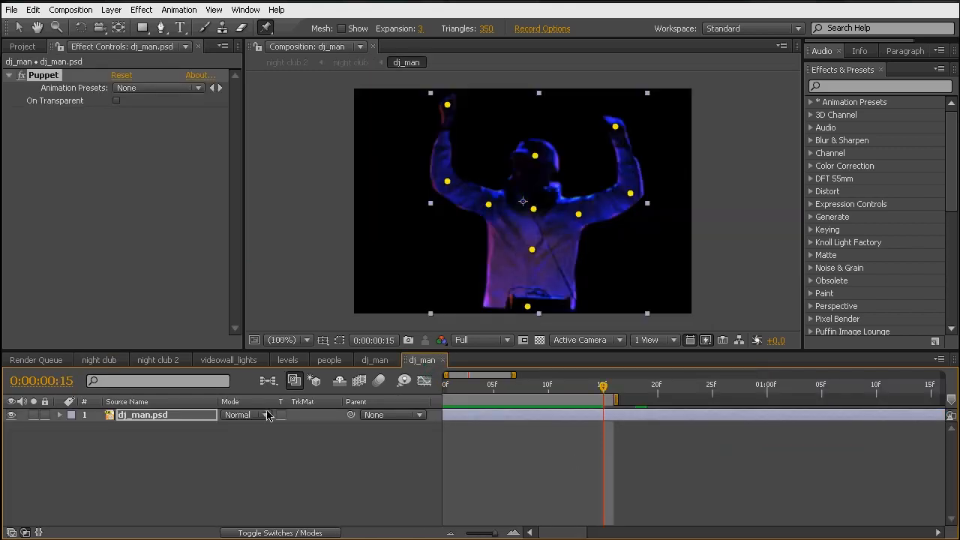
pyautogui.click(99, 360)
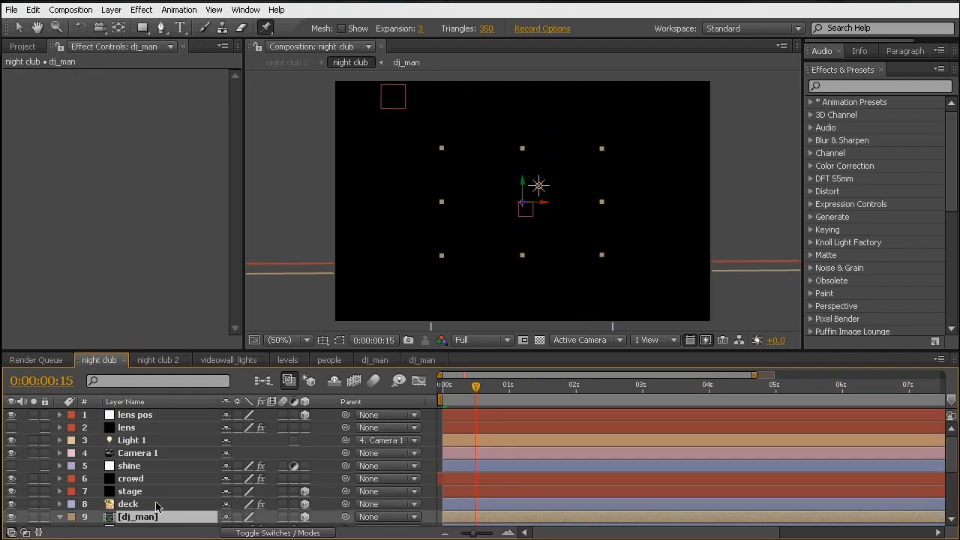
pyautogui.press('h')
pyautogui.click(33, 517)
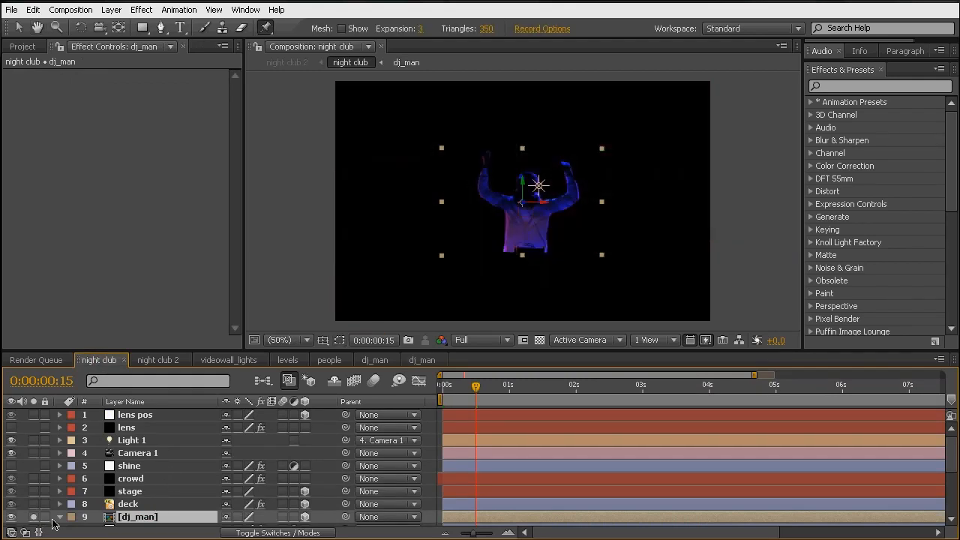
pyautogui.scroll(-3, 193, 425)
pyautogui.scroll(-1, 192, 425)
pyautogui.hotkey('ctrl', 'p')
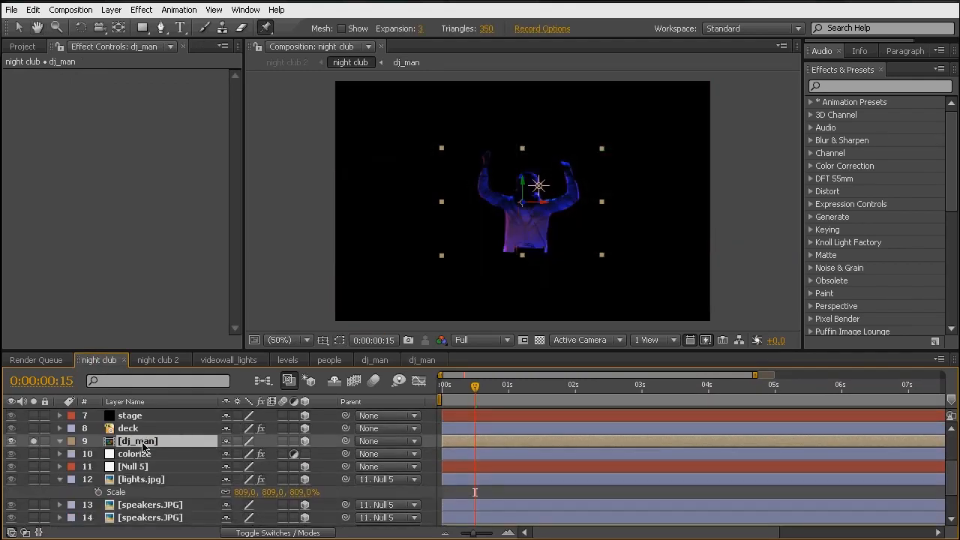
# Step: Enable time remapping for the dj_man layer and show its Time Remap property
pyautogui.click(111, 10)
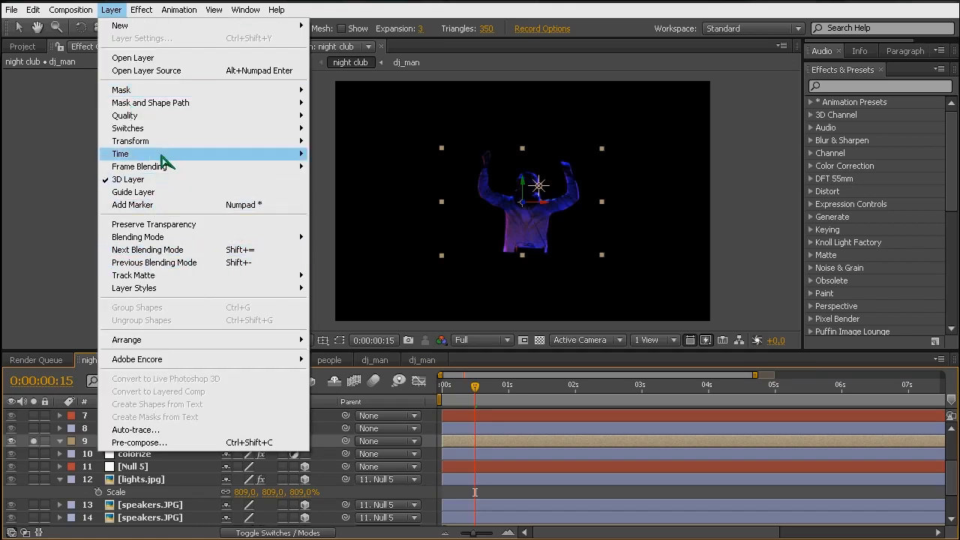
pyautogui.moveTo(166, 153)
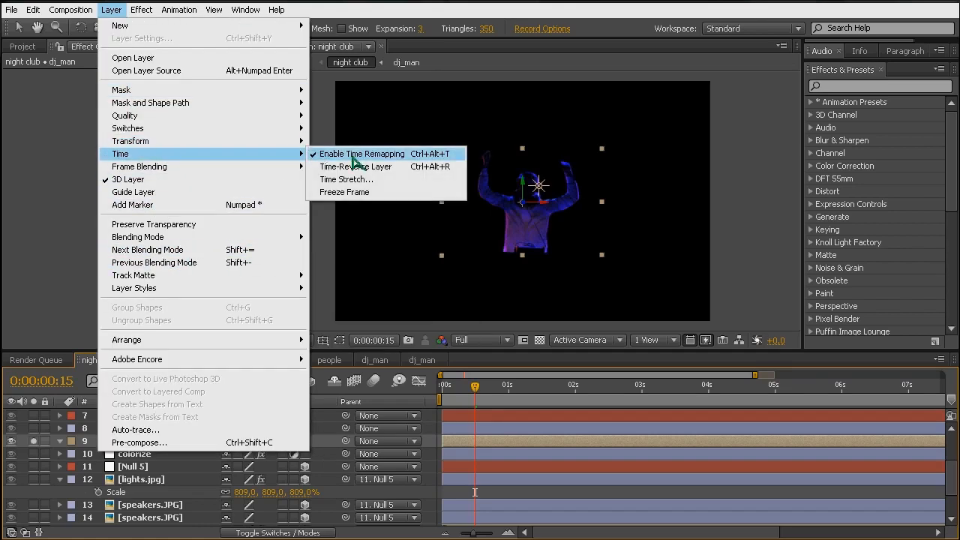
pyautogui.click(133, 455)
pyautogui.click(136, 442)
pyautogui.hotkey('ctrl', 'alt', 't')
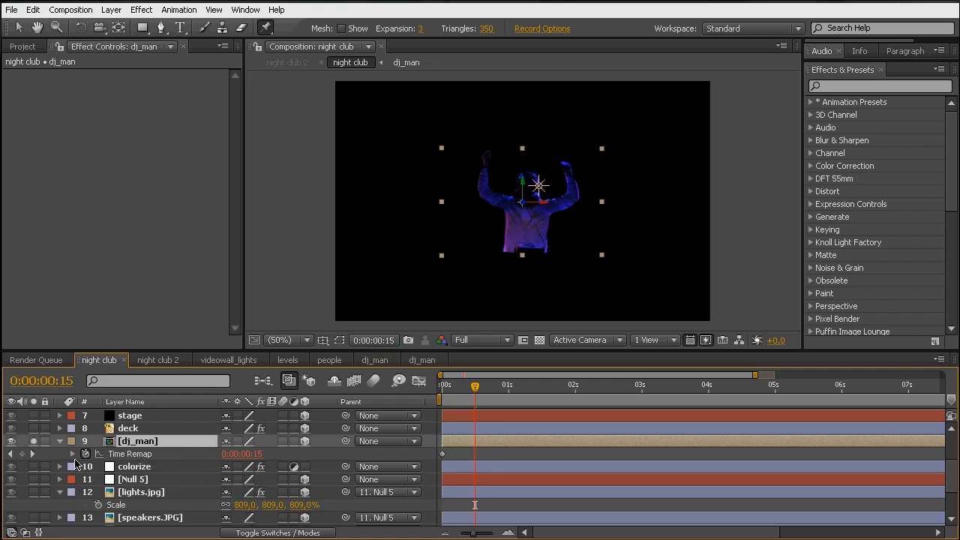
# Step: Add a Time Remap keyframe at 0:00:00:15, delete the one at 0:00:12:00 and return to 0:00:00:15
pyautogui.click(22, 454)
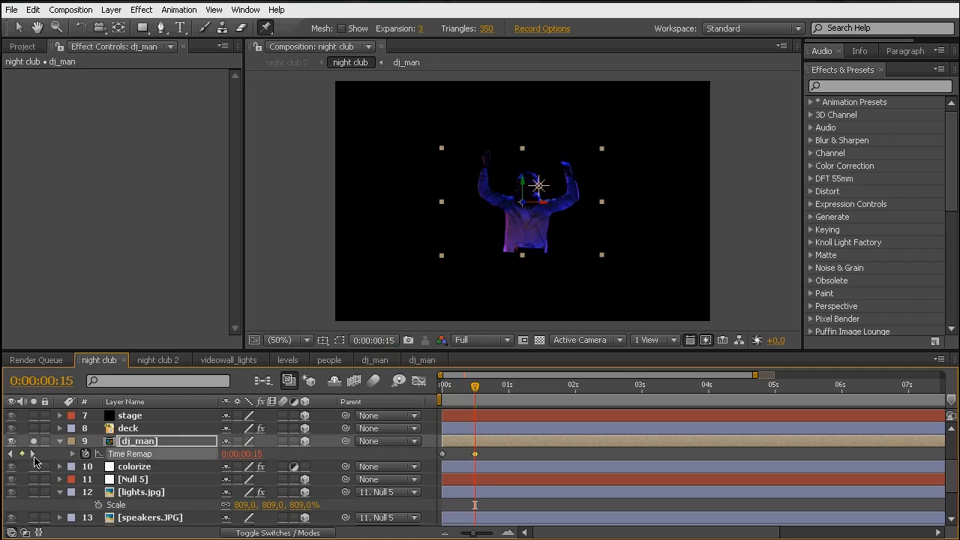
pyautogui.click(32, 454)
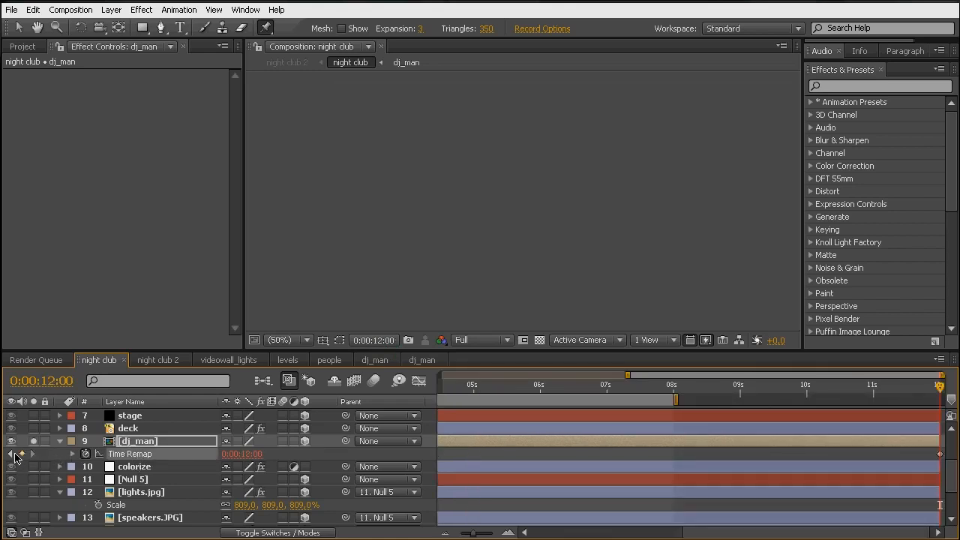
pyautogui.click(22, 454)
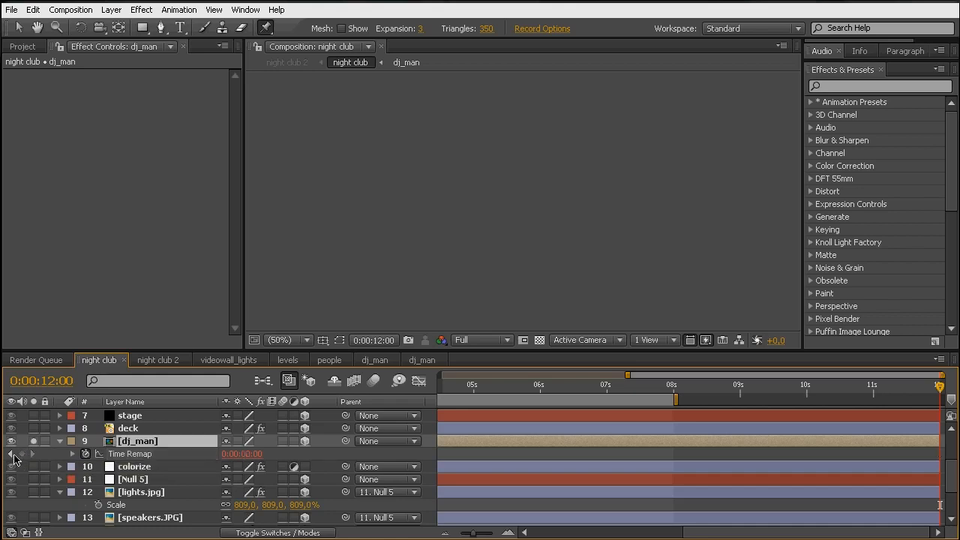
pyautogui.click(11, 454)
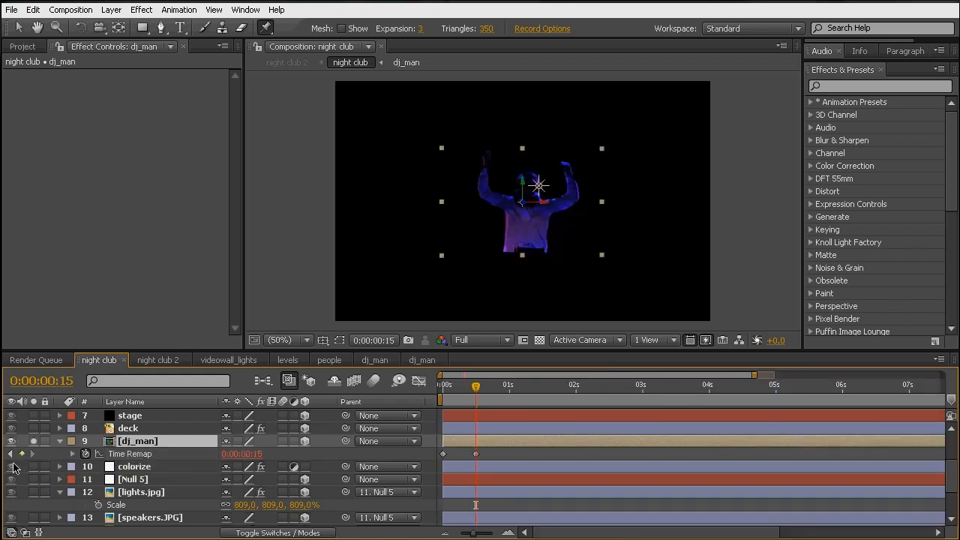
# Step: Give dj_man's Time Remap the expression loopOutDuration(type = "cycle", duration = 0)
pyautogui.click(85, 455)
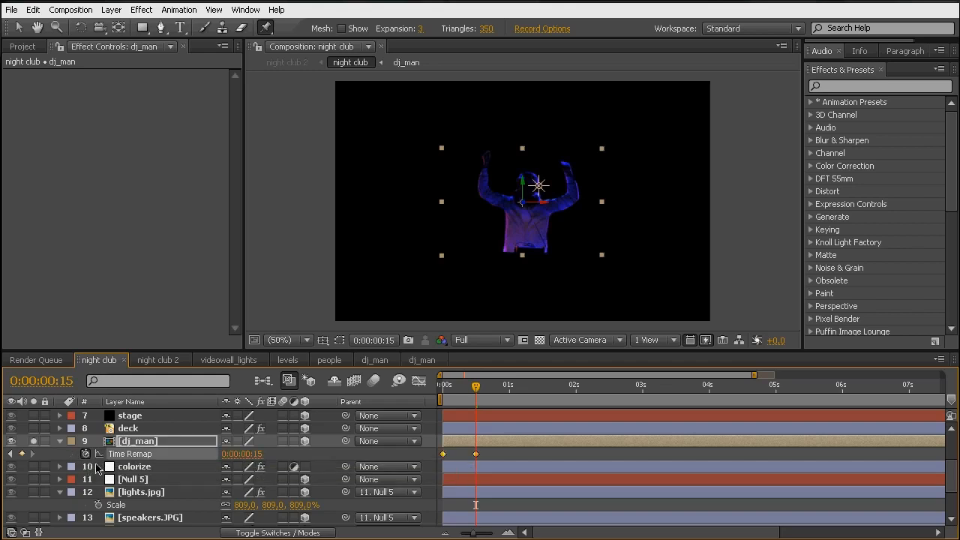
pyautogui.keyDown('alt'); pyautogui.click(86, 455); pyautogui.keyUp('alt')
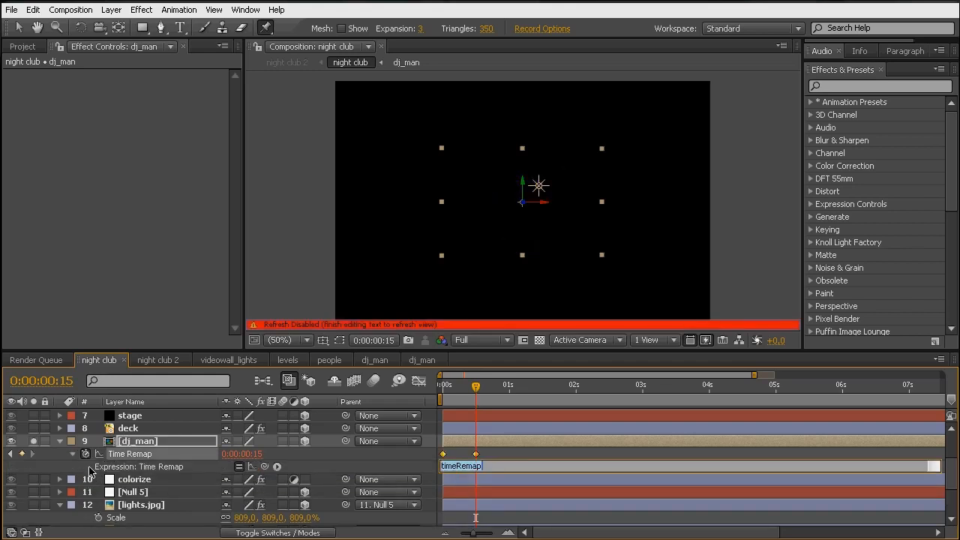
pyautogui.click(276, 468)
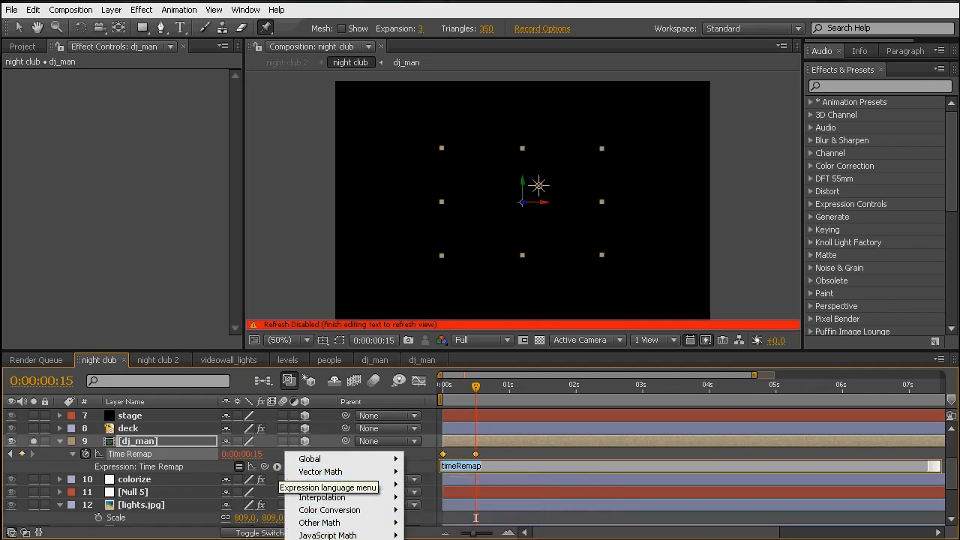
pyautogui.moveTo(338, 538)
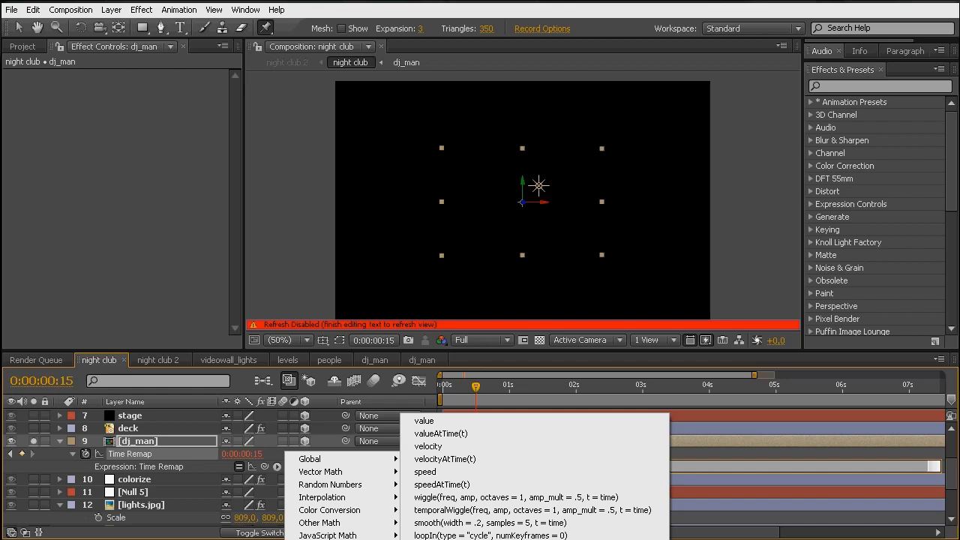
pyautogui.click(476, 518)
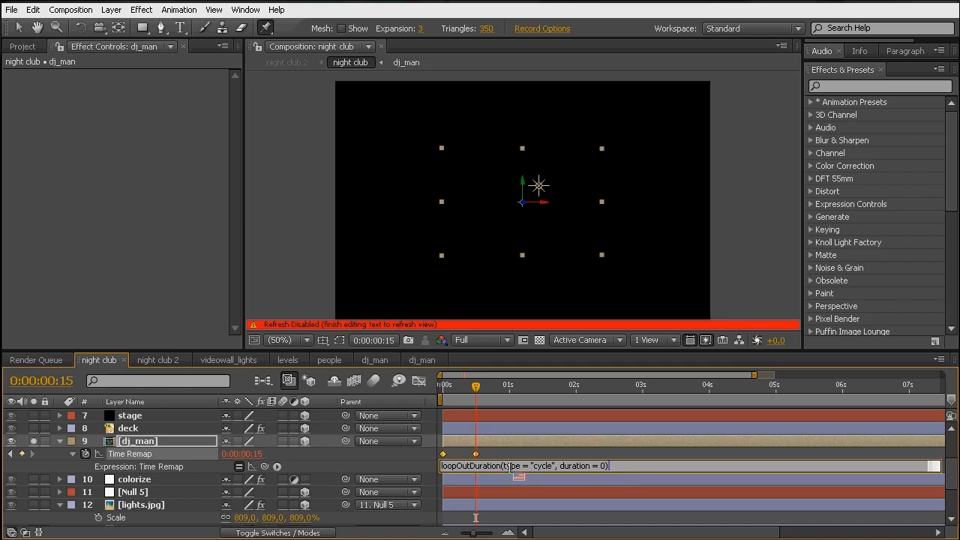
pyautogui.click(400, 471)
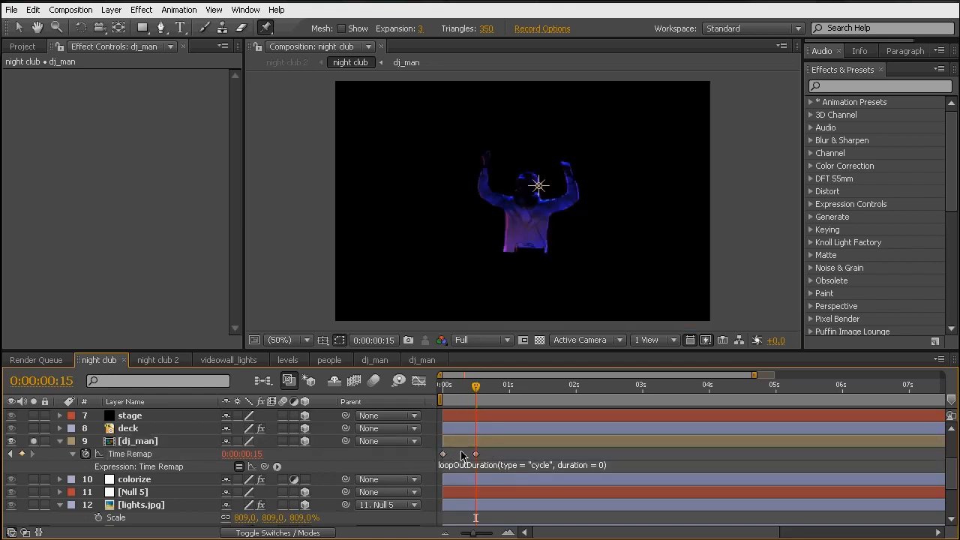
# Step: Scrub through the looping DJ animation, return to the first frame and unsolo the dj_man layer
pyautogui.moveTo(479, 391); pyautogui.dragTo(650, 388)
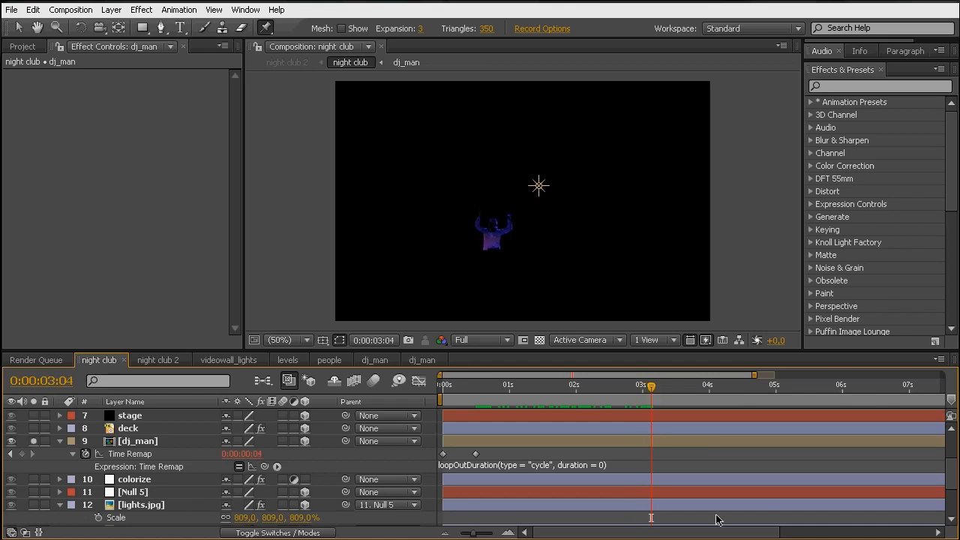
pyautogui.moveTo(703, 533)
pyautogui.mouseDown()
pyautogui.moveTo(747, 534)
pyautogui.moveTo(704, 534)
pyautogui.mouseUp()
pyautogui.click(444, 385)
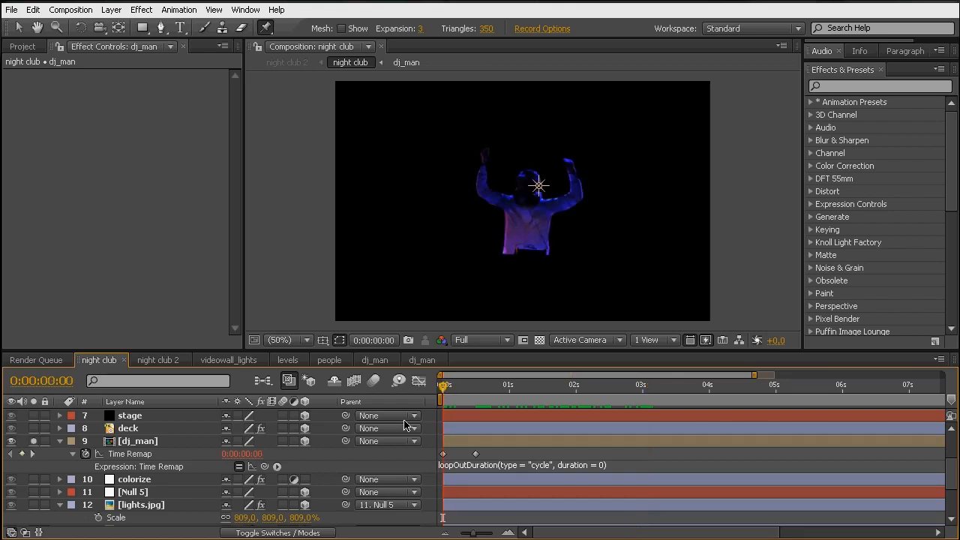
pyautogui.click(34, 441)
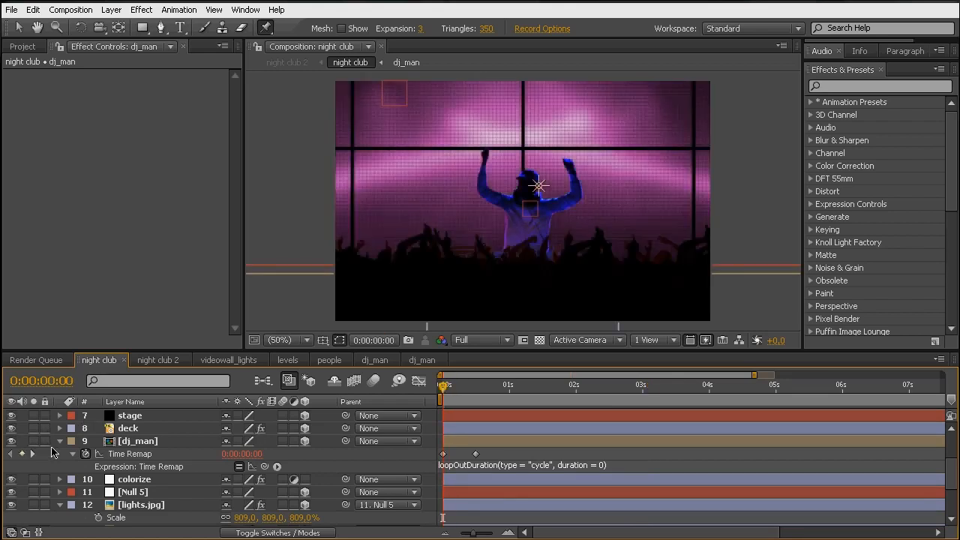
# Step: In night club 2, move to 0:00:01:13 and add an adjustment layer named lens above the other layers
pyautogui.click(159, 360)
pyautogui.moveTo(453, 385); pyautogui.dragTo(529, 395)
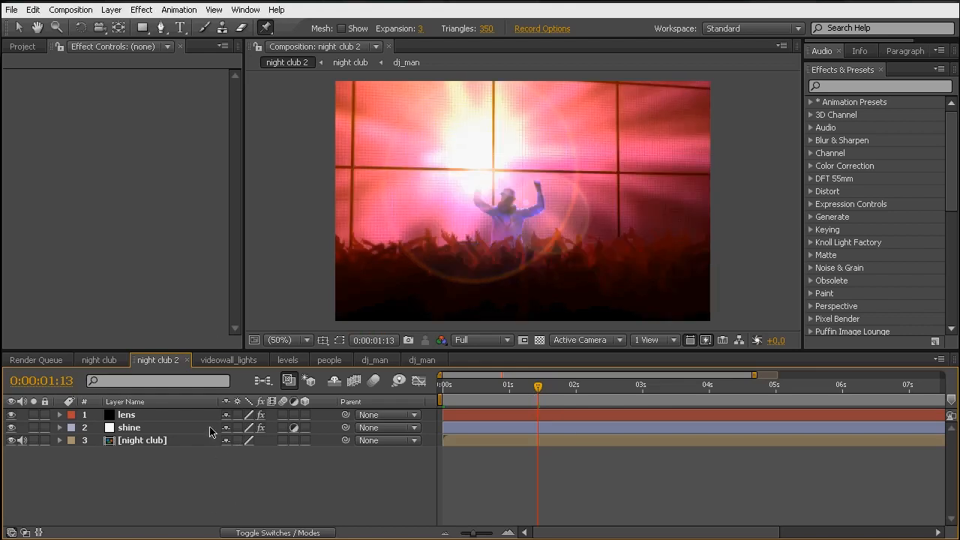
pyautogui.hotkey('ctrl', 'alt', 'y')
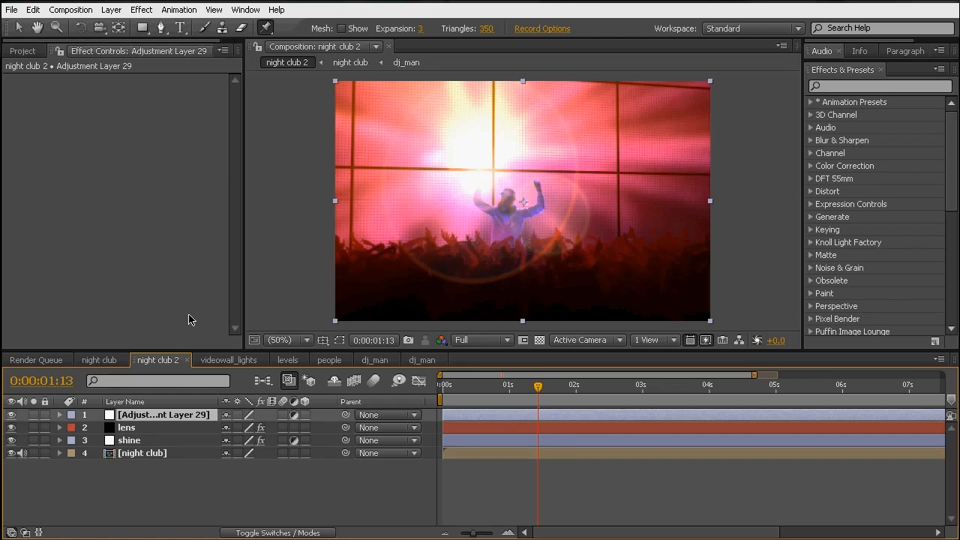
pyautogui.press('Return')
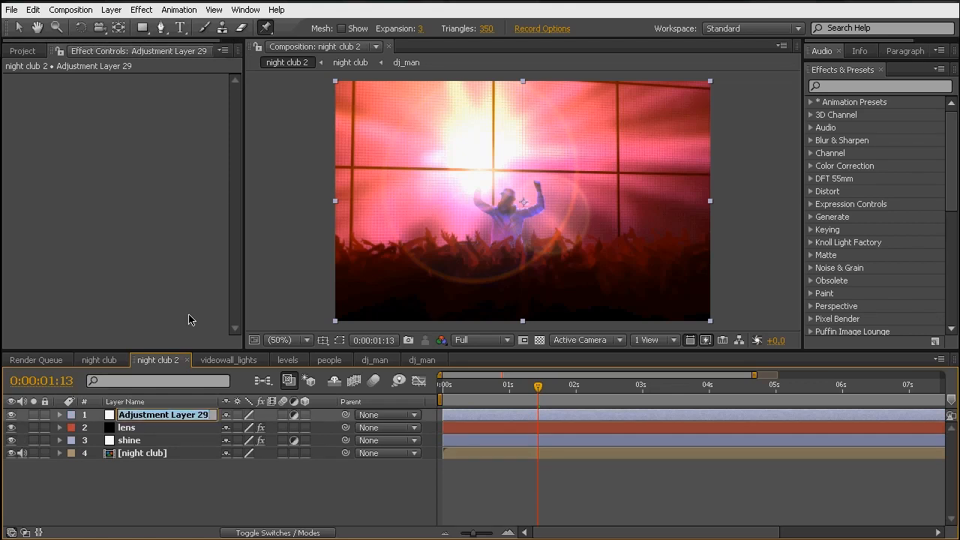
pyautogui.press('BackSpace')
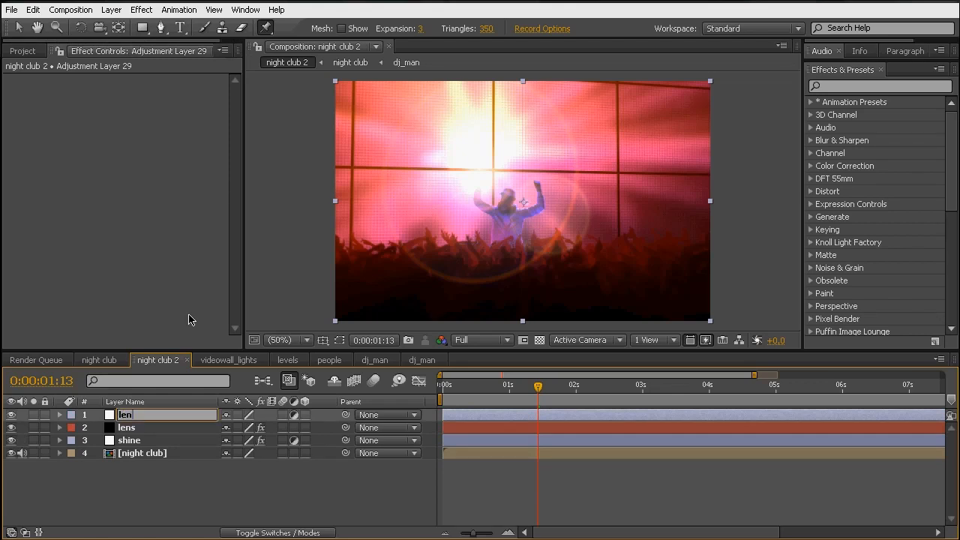
pyautogui.press('Return')
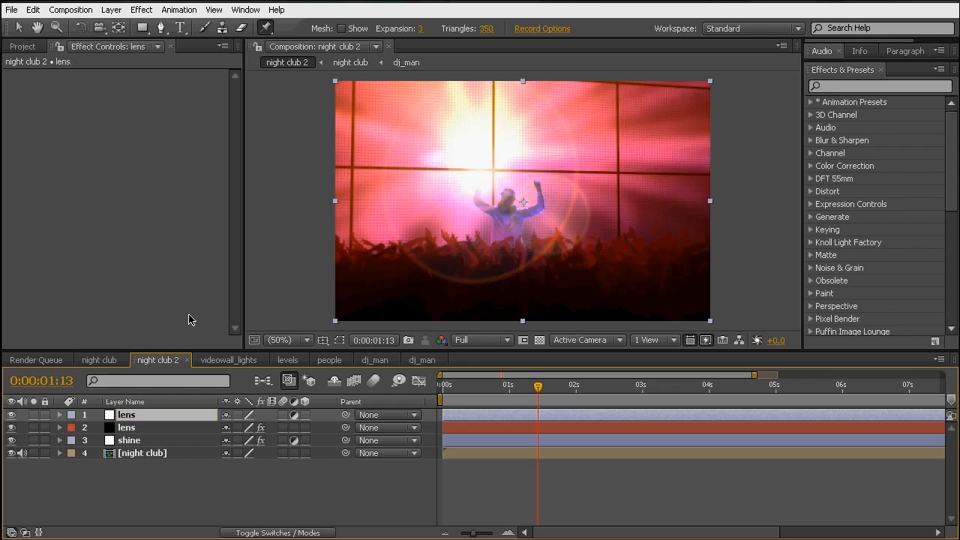
# Step: Apply the CC Lens distortion effect to the lens adjustment layer
pyautogui.click(141, 9)
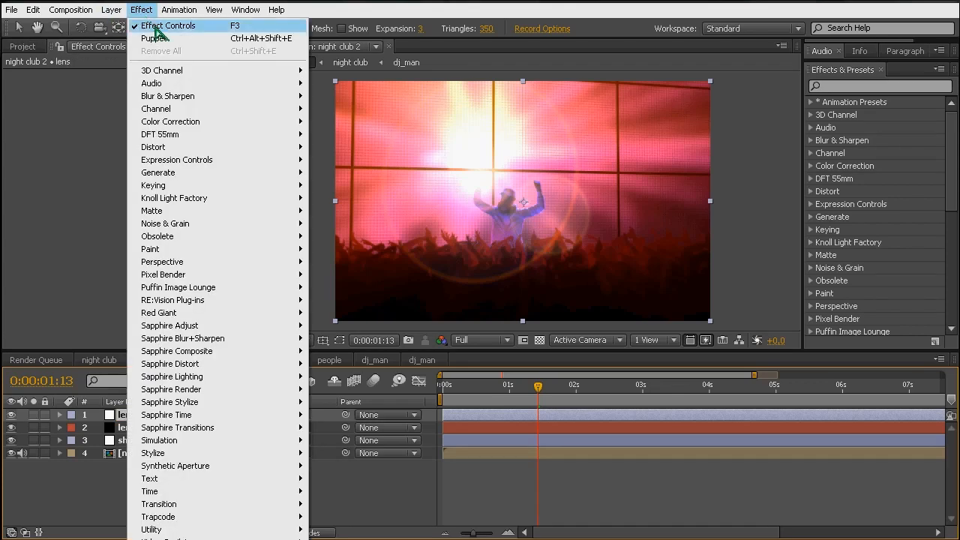
pyautogui.moveTo(208, 127)
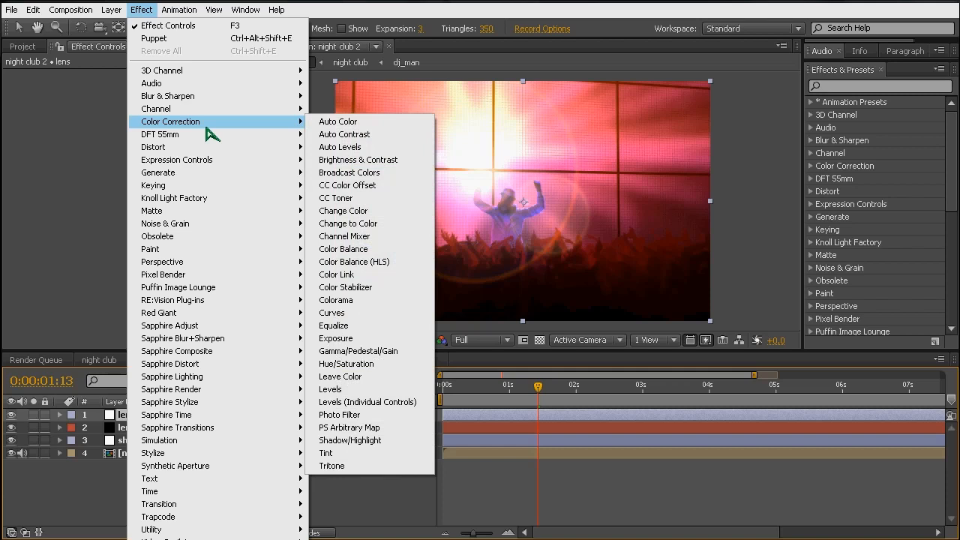
pyautogui.moveTo(199, 149)
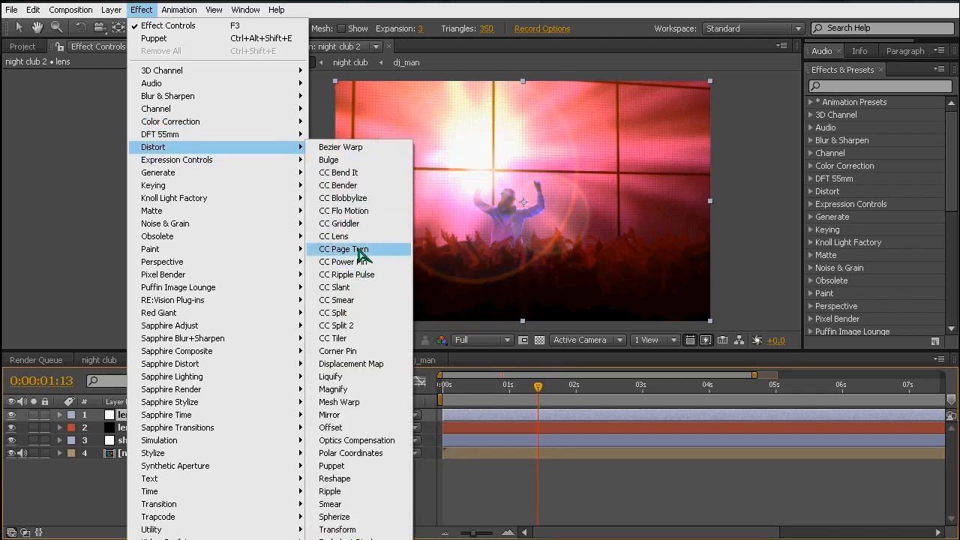
pyautogui.click(334, 236)
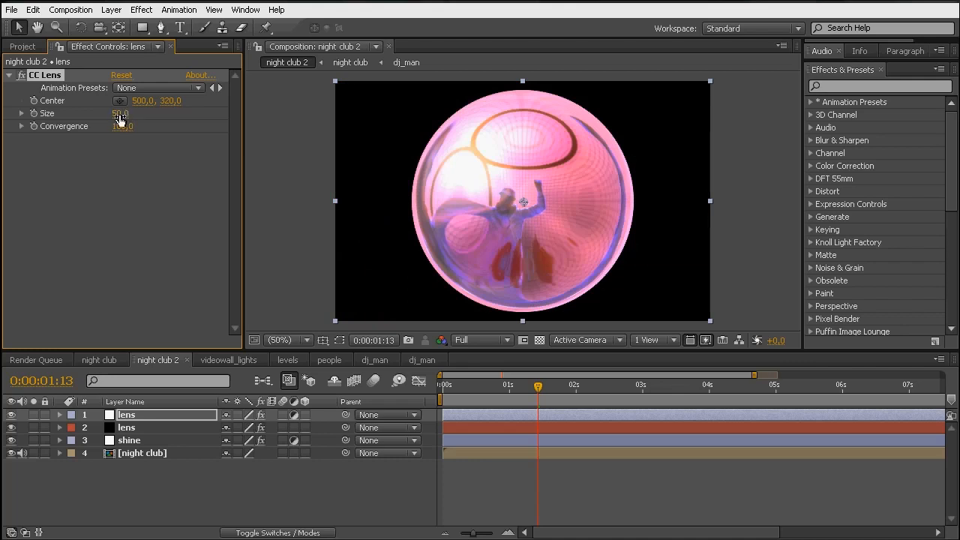
# Step: Set the Size of the CC Lens effect on the lens adjustment layer to 230
pyautogui.moveTo(129, 118); pyautogui.dragTo(237, 123)
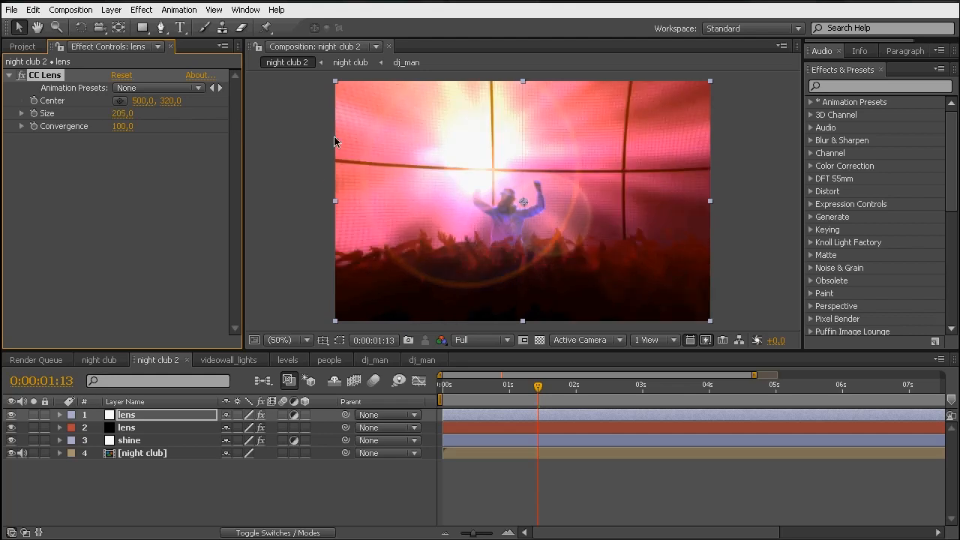
pyautogui.moveTo(128, 118); pyautogui.dragTo(144, 123)
pyautogui.write('230')
pyautogui.press('Return')
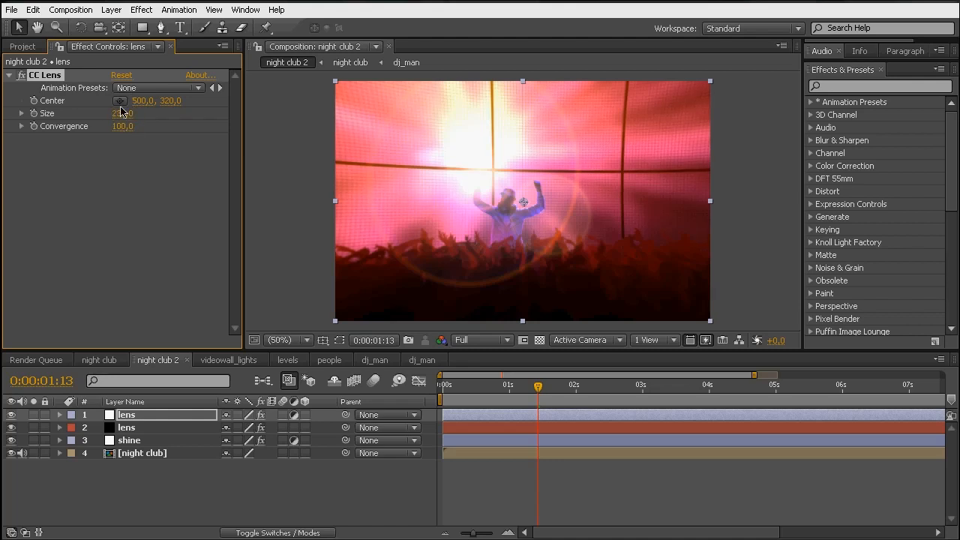
# Step: Move to 0:00:02:11 and set the CC Lens Convergence to 40
pyautogui.moveTo(118, 132); pyautogui.dragTo(82, 139)
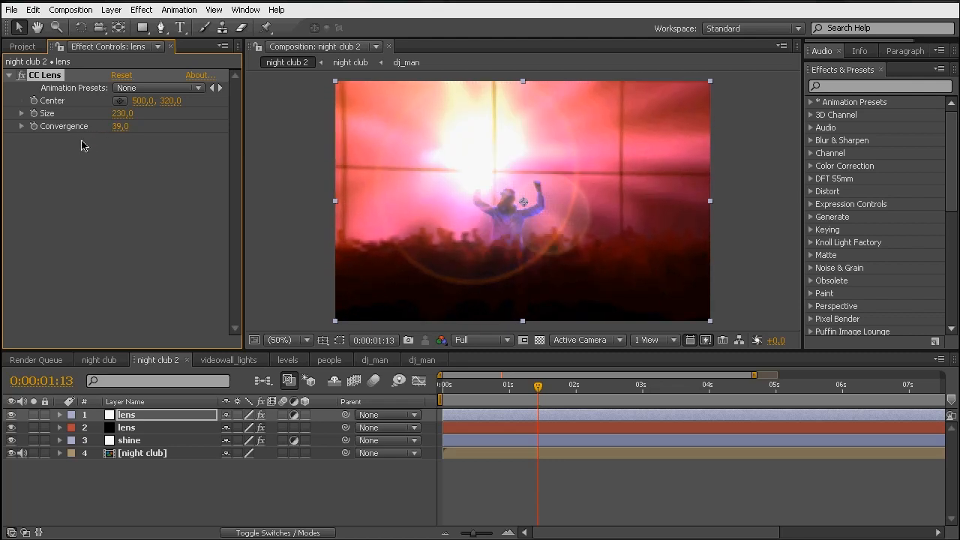
pyautogui.click(491, 389)
pyautogui.moveTo(504, 393); pyautogui.dragTo(601, 392)
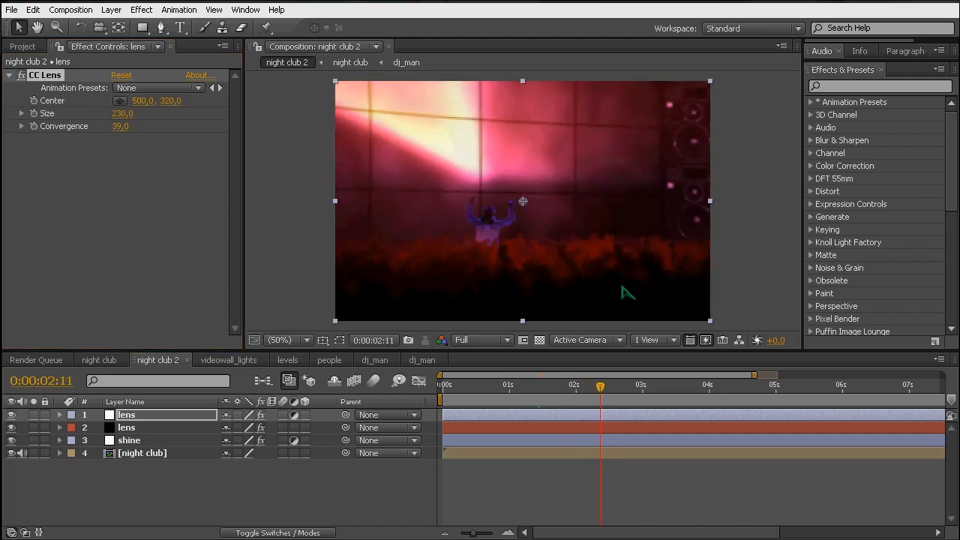
pyautogui.click(119, 127)
pyautogui.write('40')
pyautogui.press('Return')
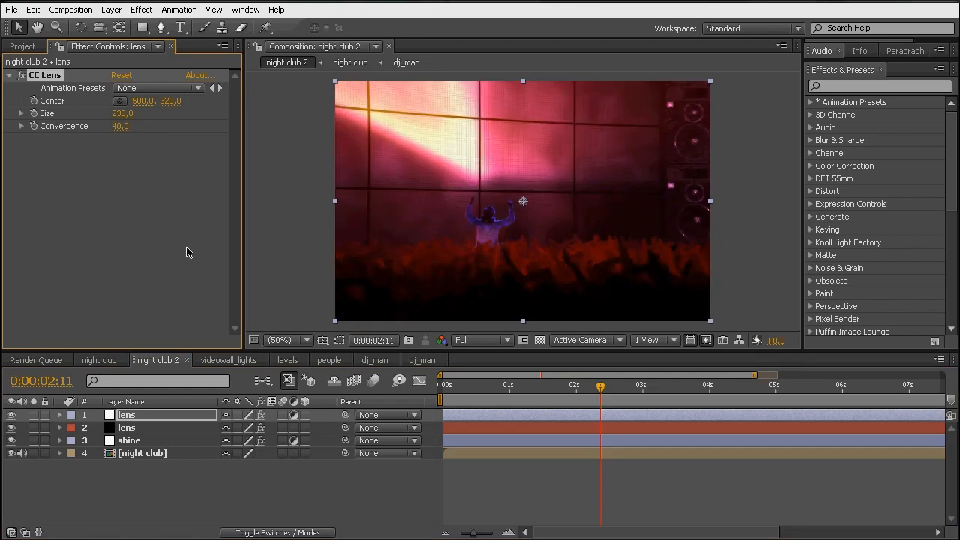
# Step: Add an adjustment layer named grain above the other layers in night club 2
pyautogui.hotkey('ctrl', 'alt', 'y')
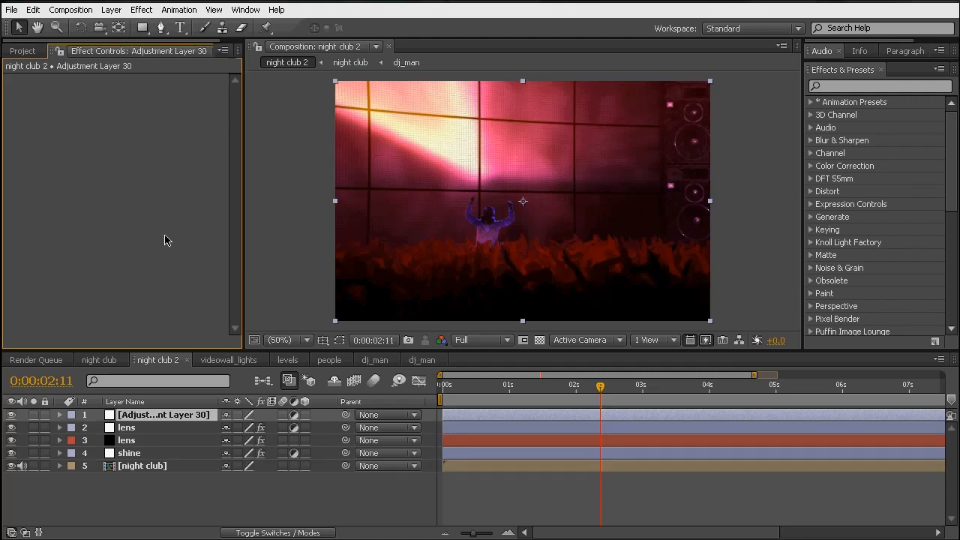
pyautogui.click(127, 491)
pyautogui.click(137, 413)
pyautogui.press('Return')
pyautogui.write('grain')
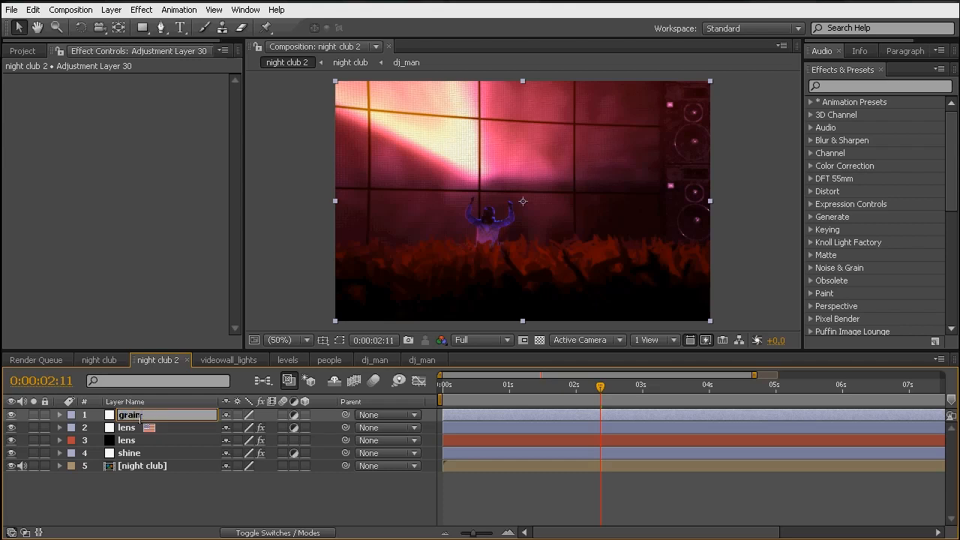
pyautogui.press('Return')
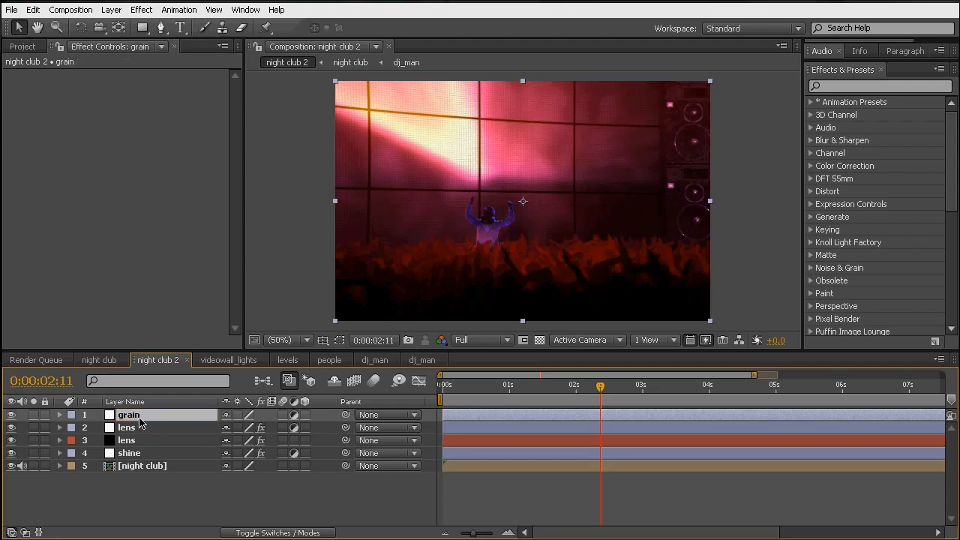
# Step: Apply the Sapphire S_FilmEffect to the grain layer and set its Scale CC to 0
pyautogui.click(141, 9)
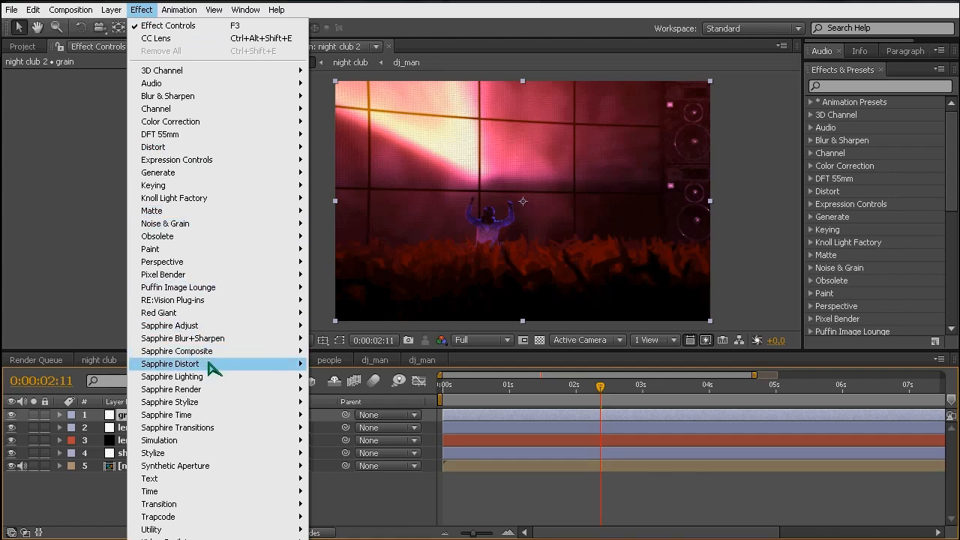
pyautogui.moveTo(195, 405)
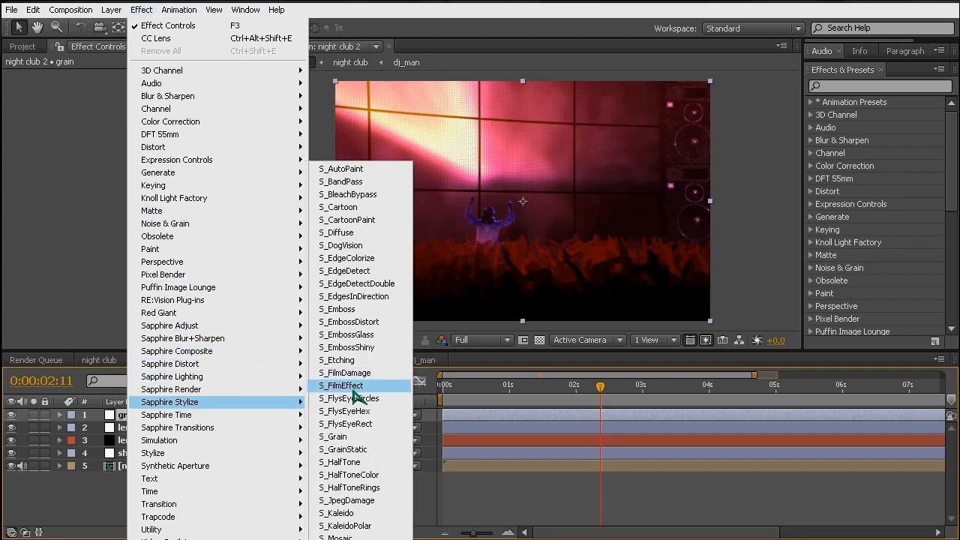
pyautogui.click(345, 385)
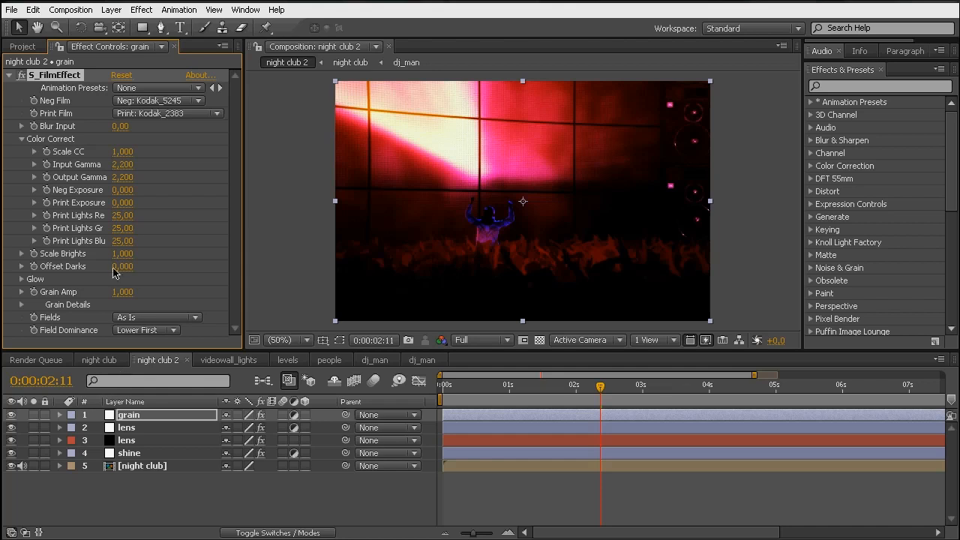
pyautogui.moveTo(125, 153); pyautogui.dragTo(30, 157)
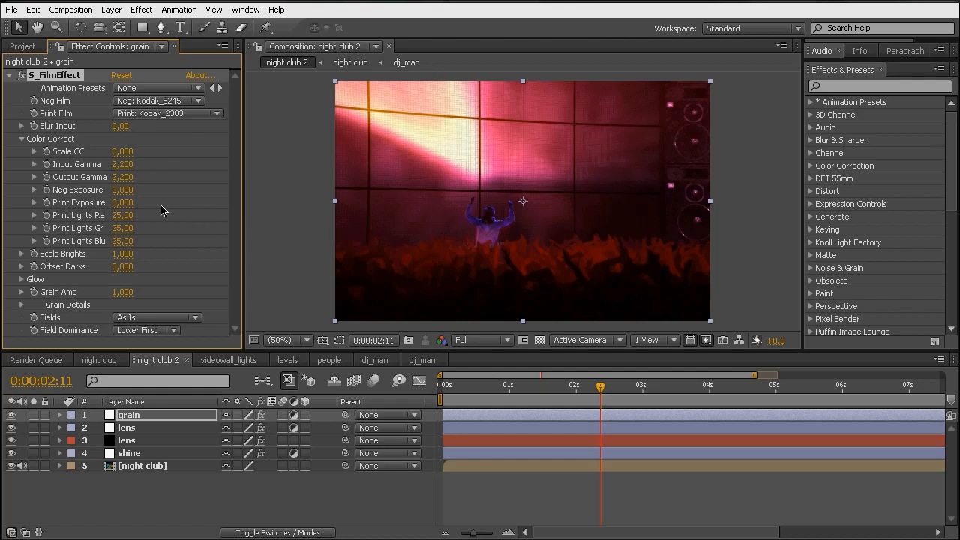
# Step: Set the film effect's Grain Amp to 2 and check the grain in the enlarged composition view
pyautogui.click(123, 293)
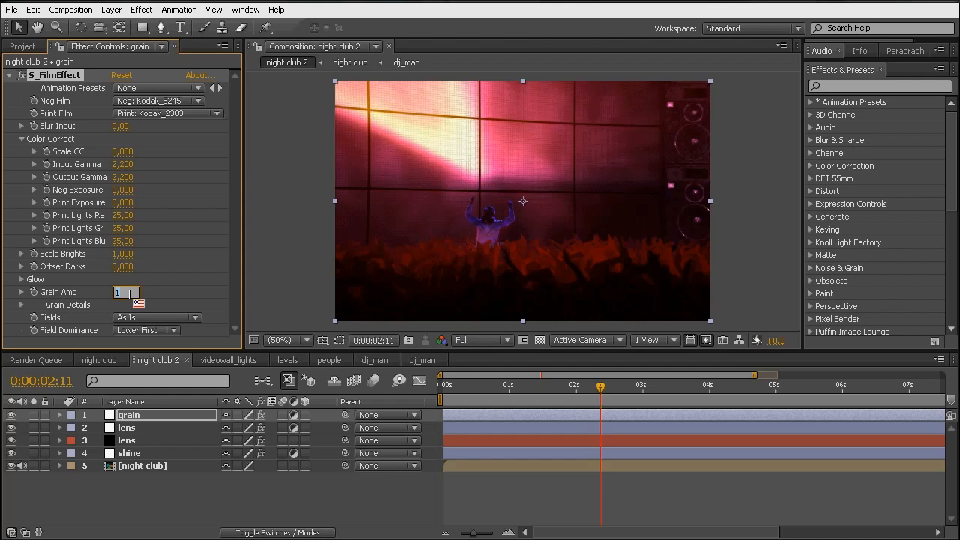
pyautogui.press('Return')
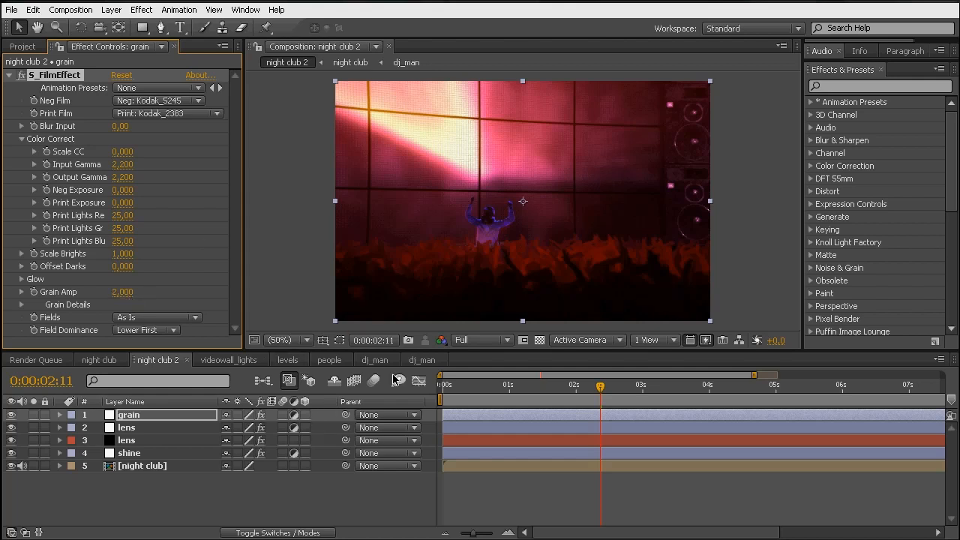
pyautogui.press('`')
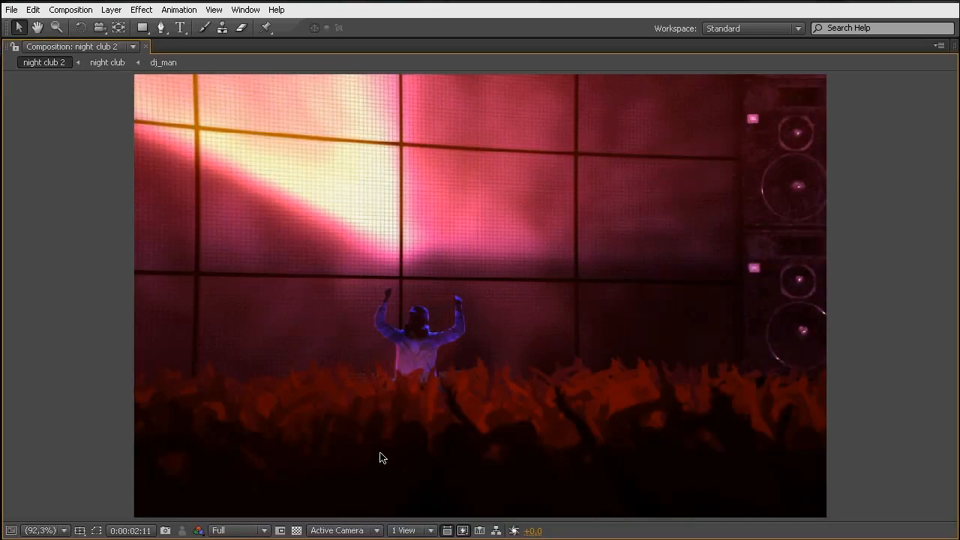
pyautogui.press('`')
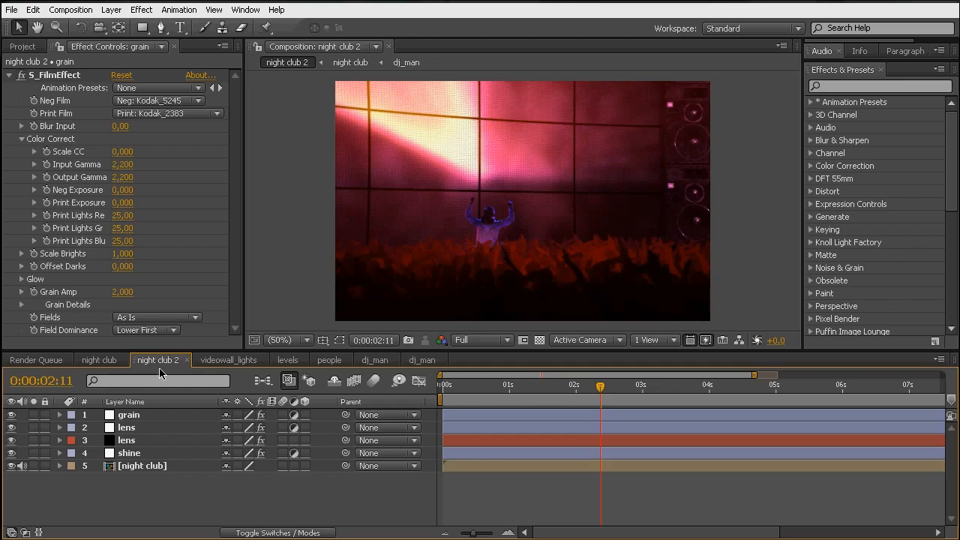